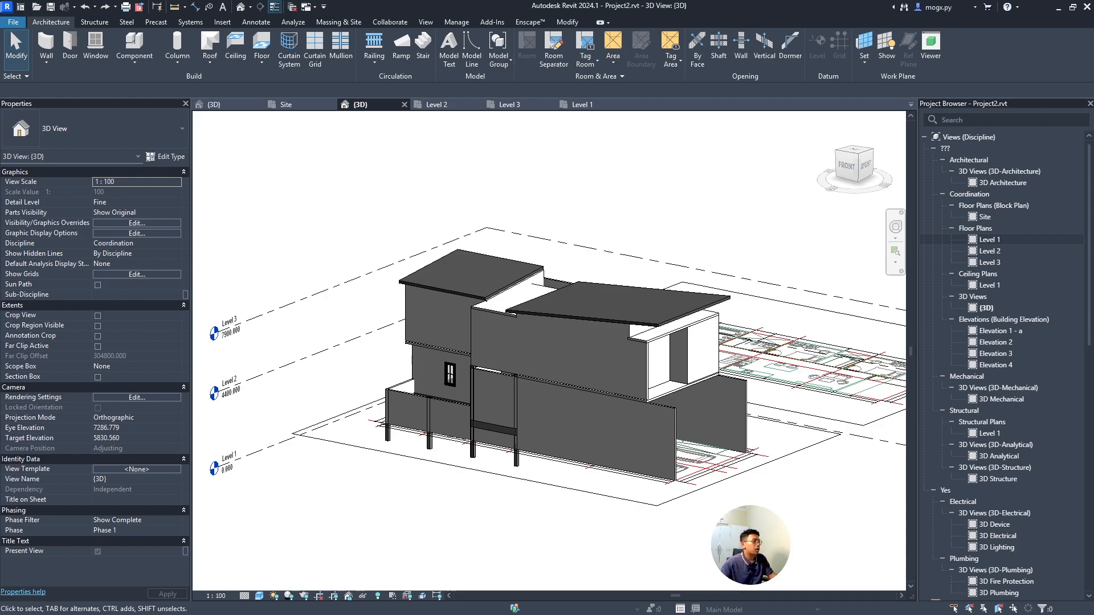
- Open the Level 1 floor plan and bring both imported house plans into view
{"action": "key", "text": "Num_Lock"}
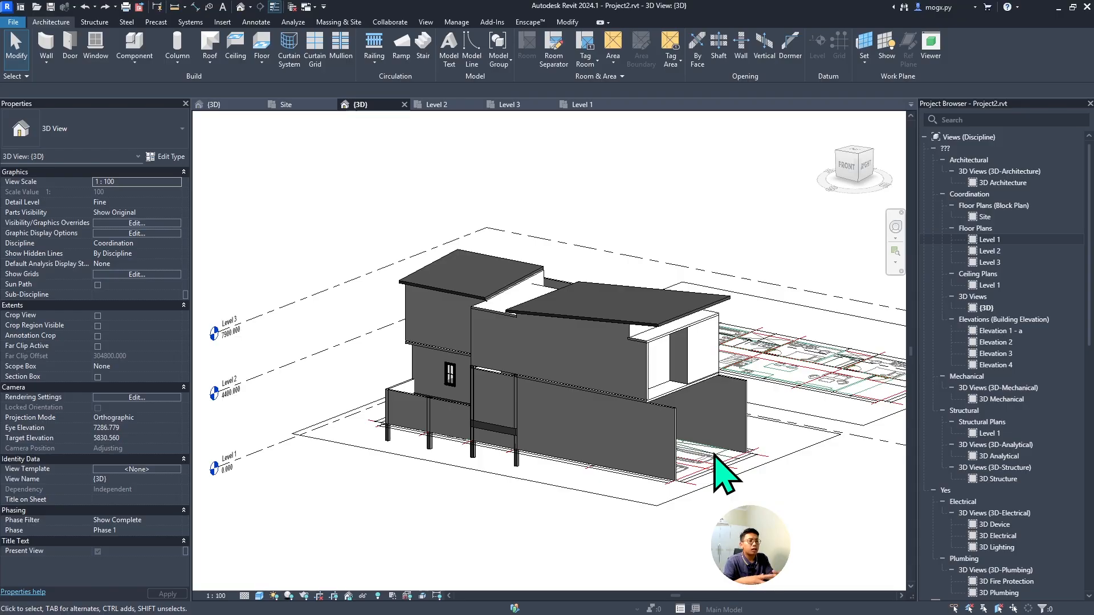
{"action": "left_click", "coordinate": [592, 108]}
{"action": "scroll", "coordinate": [549, 342], "scroll_direction": "down", "scroll_amount": 3}
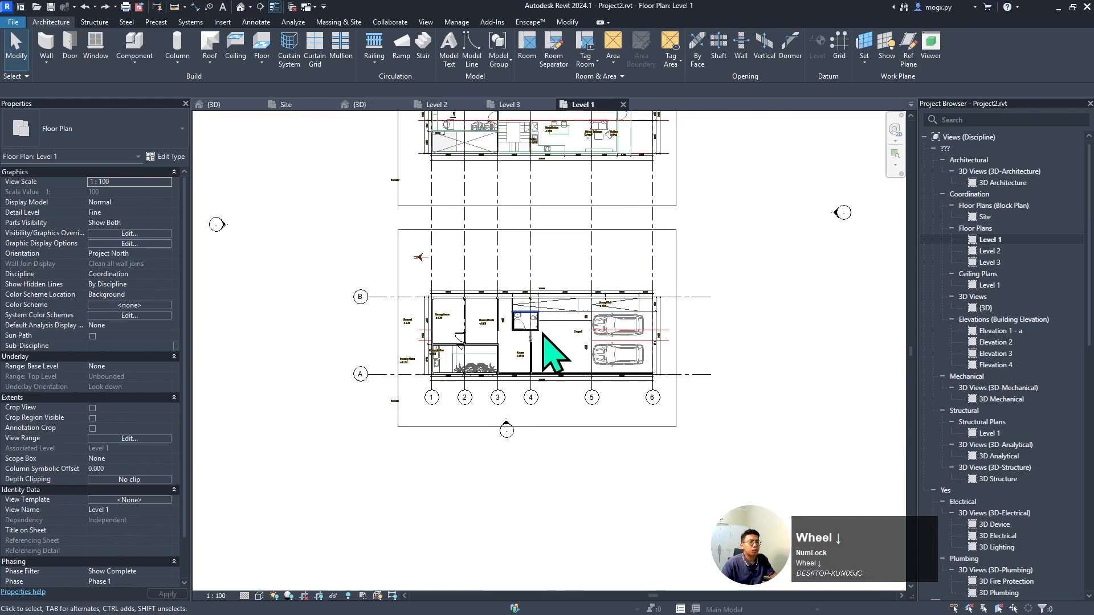
{"action": "scroll", "coordinate": [692, 317], "scroll_direction": "up", "scroll_amount": 3}
{"action": "scroll", "coordinate": [641, 288], "scroll_direction": "down", "scroll_amount": 3}
{"action": "scroll", "coordinate": [639, 274], "scroll_direction": "up", "scroll_amount": 1}
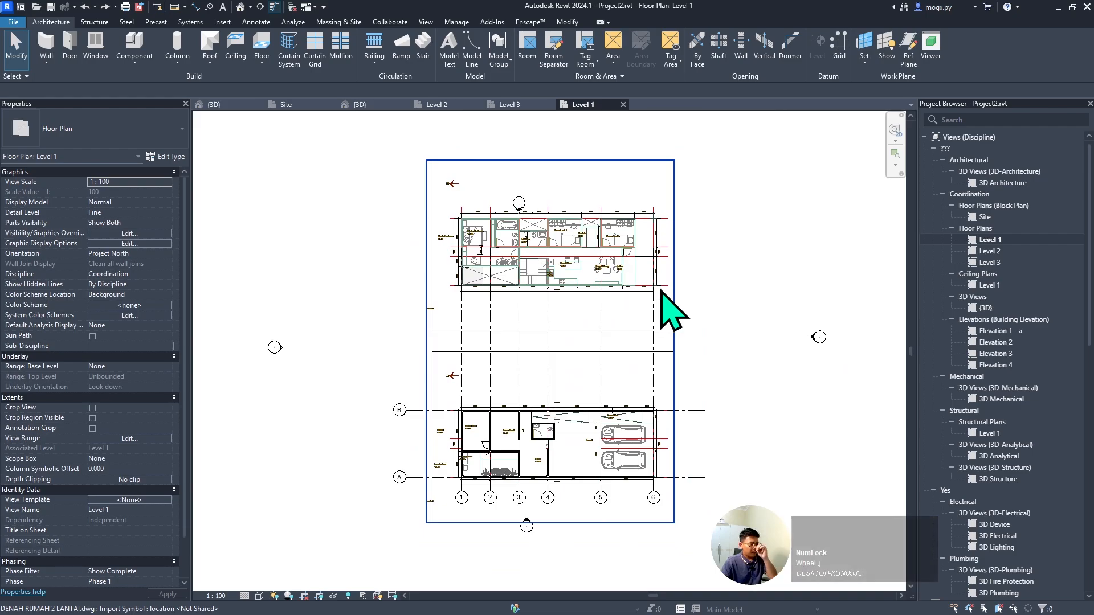
- Examine the imported DENAH RUMAH 2 LANTAI.dwg drawing, focusing on the ground-floor plan between grids 1 and 6
{"action": "left_click", "coordinate": [589, 239]}
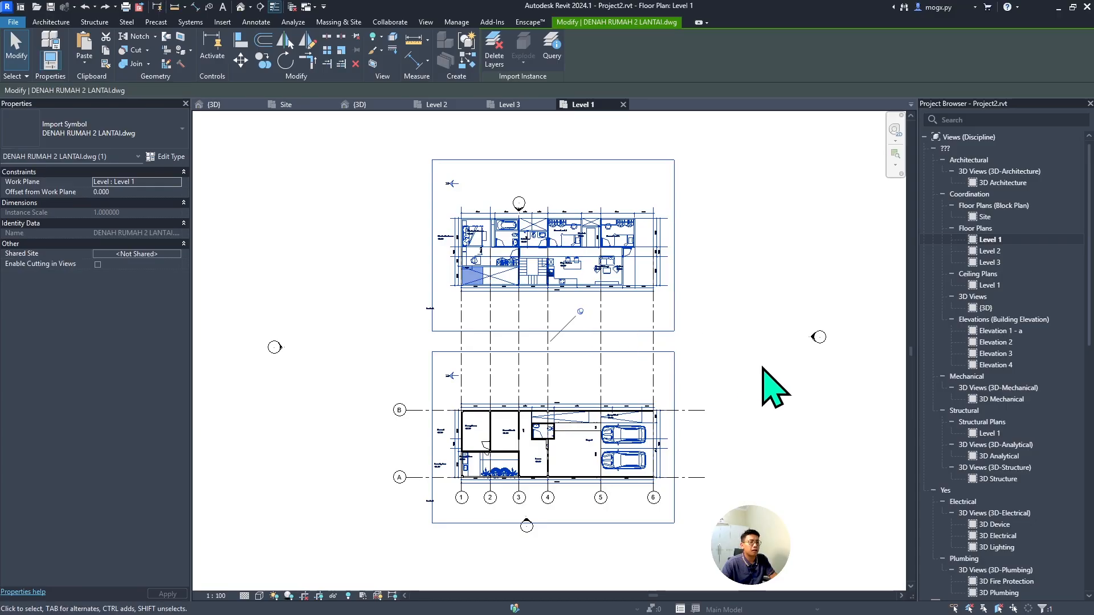
{"action": "left_click", "coordinate": [773, 383]}
{"action": "left_click", "coordinate": [569, 270]}
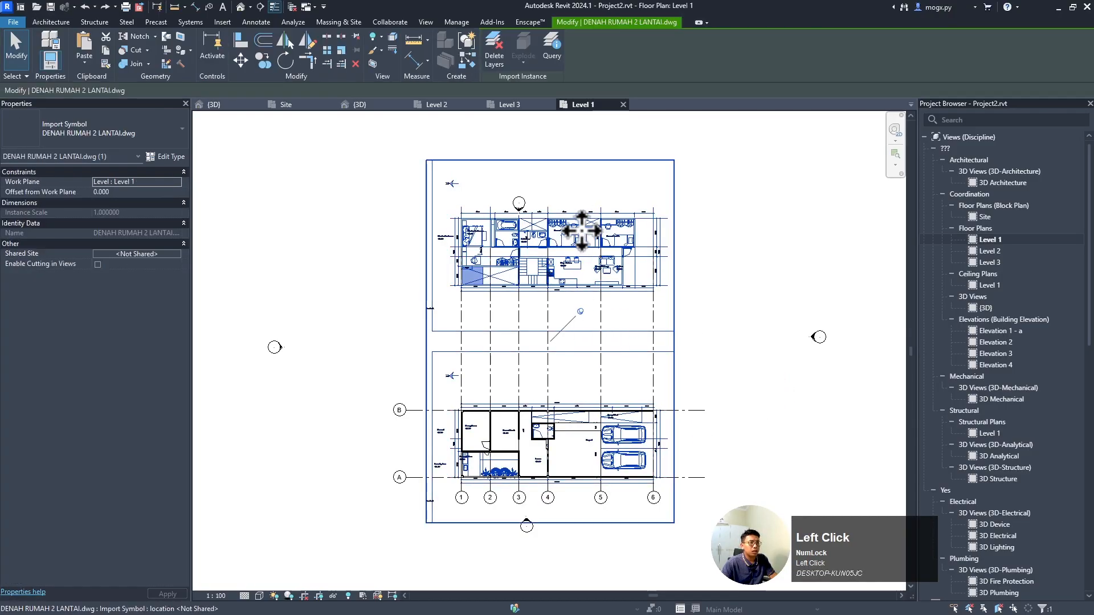
{"action": "scroll", "coordinate": [490, 411], "scroll_direction": "up", "scroll_amount": 8}
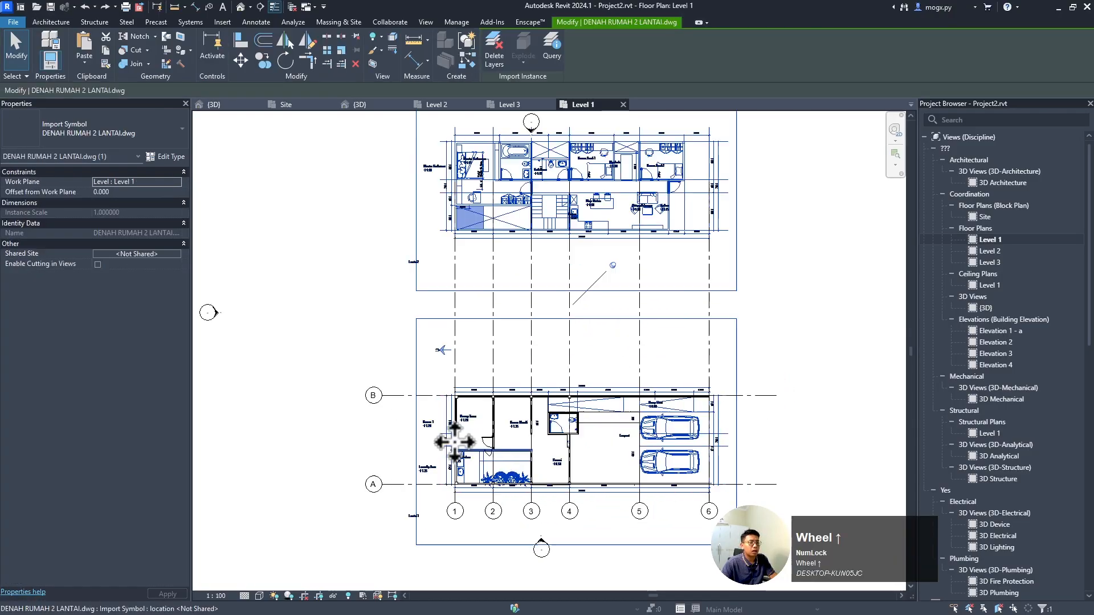
{"action": "scroll", "coordinate": [342, 329], "scroll_direction": "down", "scroll_amount": 6}
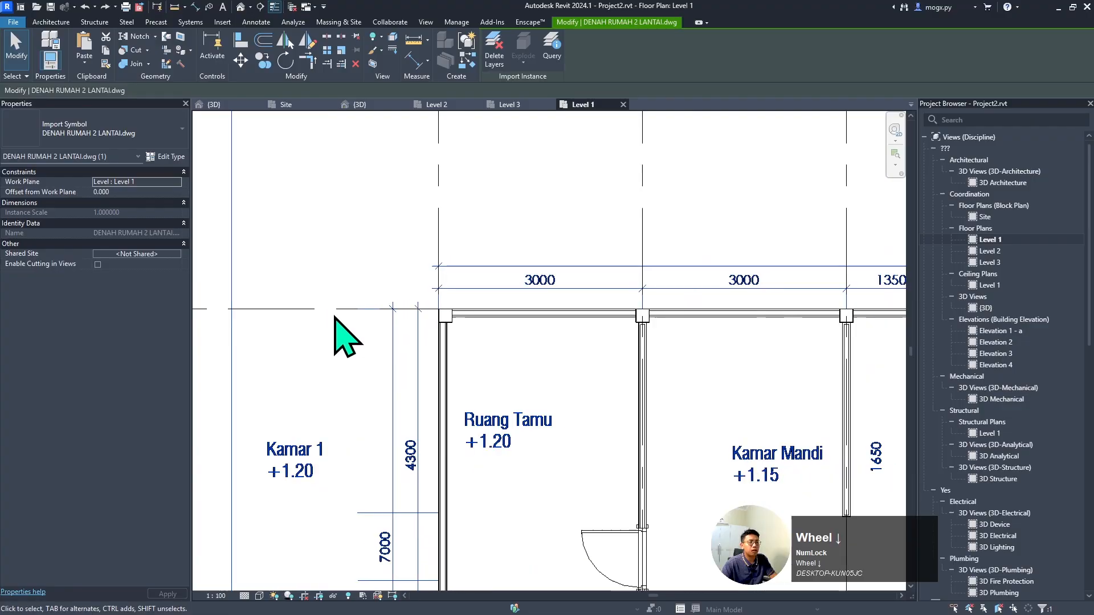
{"action": "scroll", "coordinate": [635, 226], "scroll_direction": "down", "scroll_amount": 3}
{"action": "left_click", "coordinate": [707, 296]}
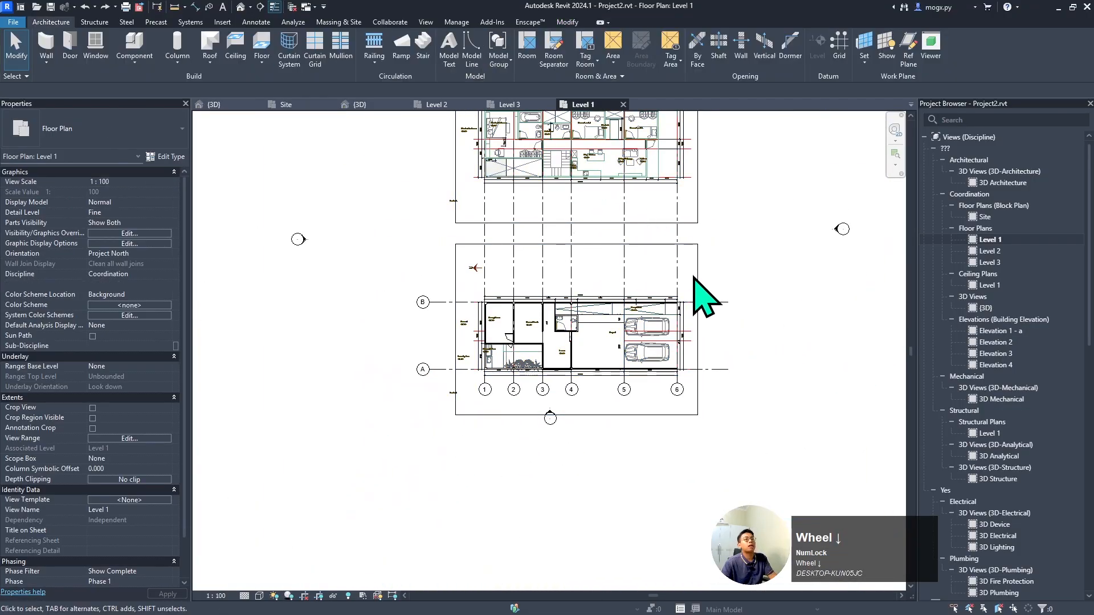
{"action": "scroll", "coordinate": [670, 388], "scroll_direction": "up", "scroll_amount": 3}
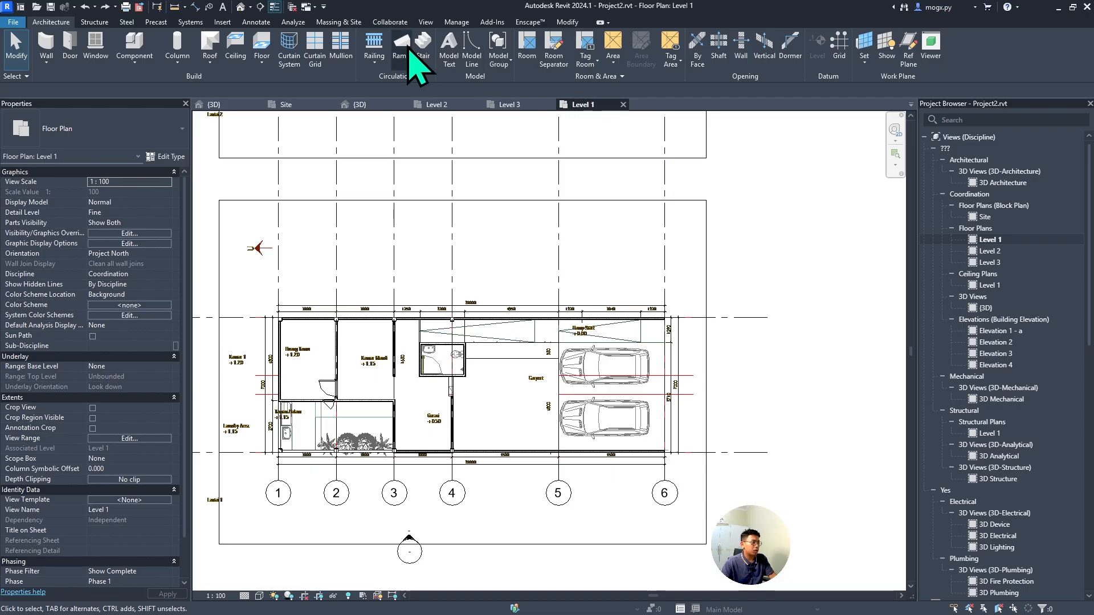
- Start a ramp and check the drawn ramp outline and room elevation labels across the Level 1 plan
{"action": "left_click", "coordinate": [400, 62]}
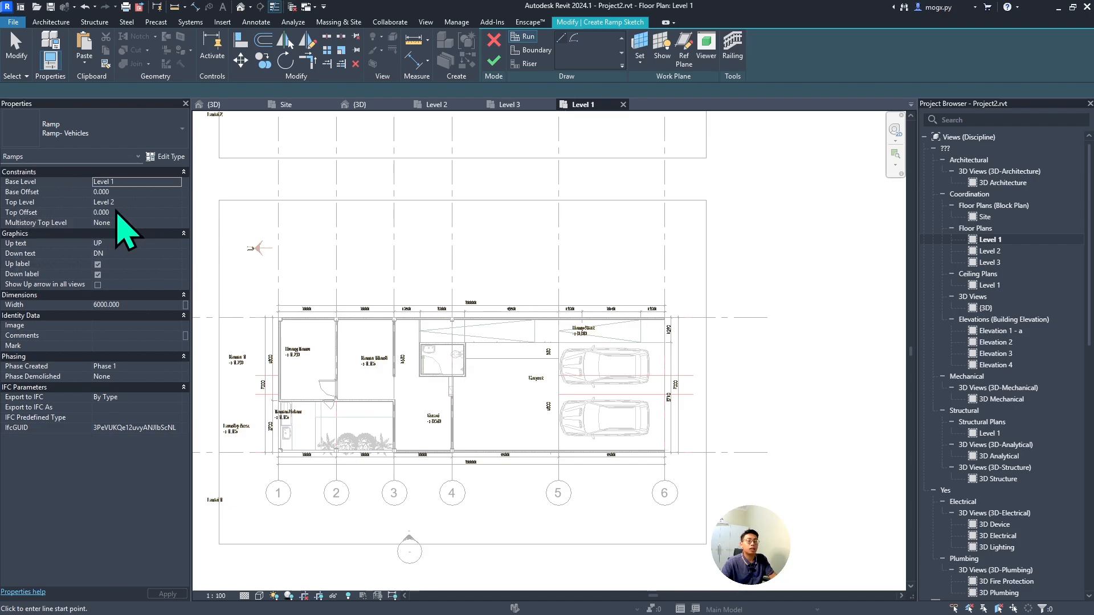
{"action": "scroll", "coordinate": [607, 348], "scroll_direction": "up", "scroll_amount": 5}
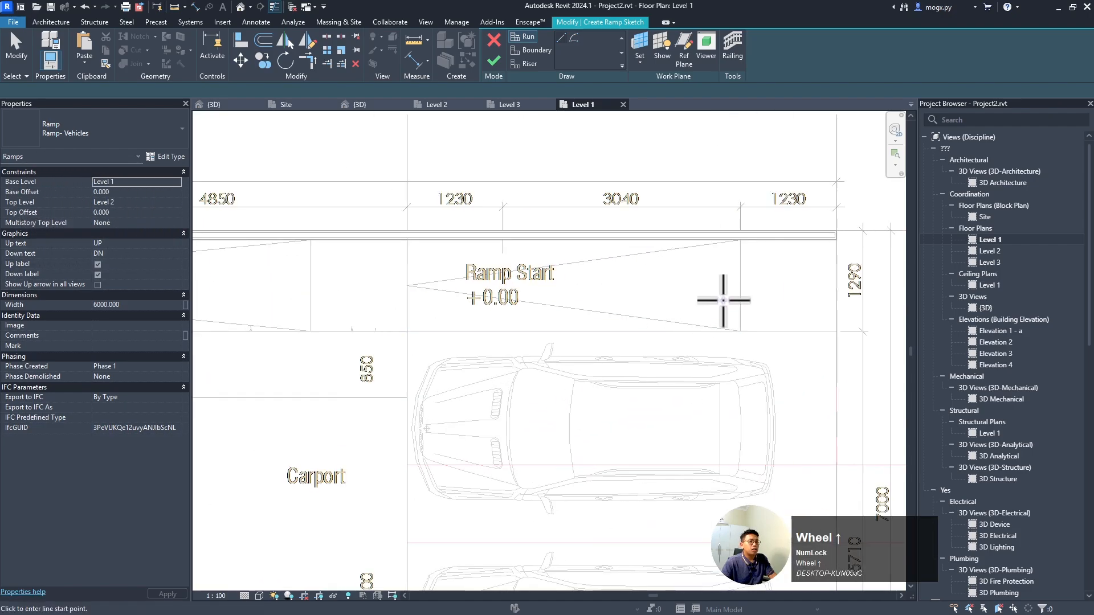
{"action": "scroll", "coordinate": [840, 274], "scroll_direction": "down", "scroll_amount": 4}
{"action": "scroll", "coordinate": [610, 262], "scroll_direction": "up", "scroll_amount": 3}
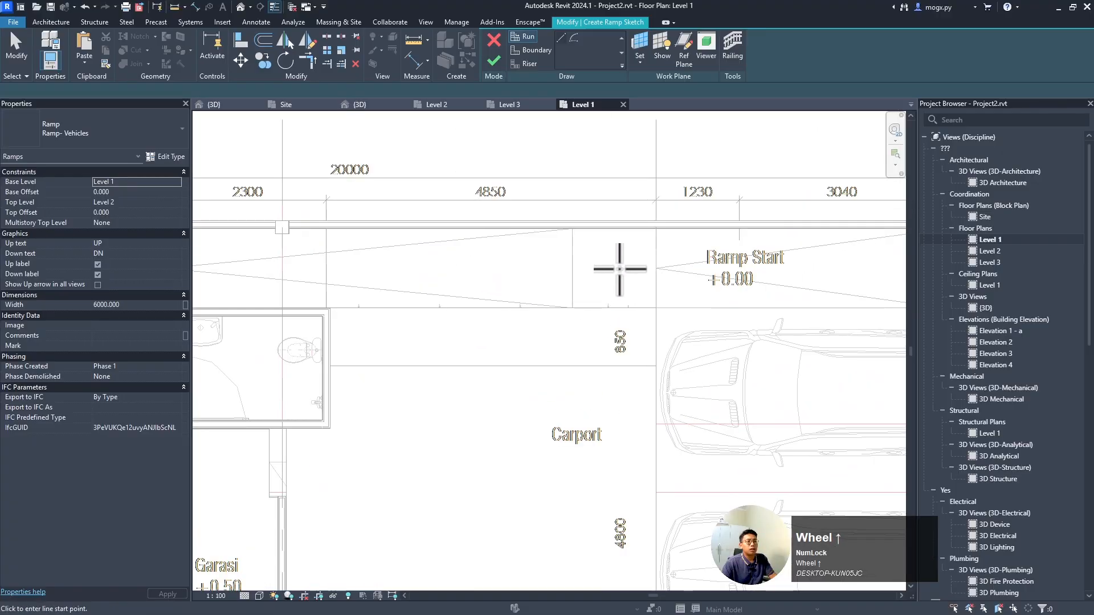
{"action": "scroll", "coordinate": [629, 265], "scroll_direction": "down", "scroll_amount": 5}
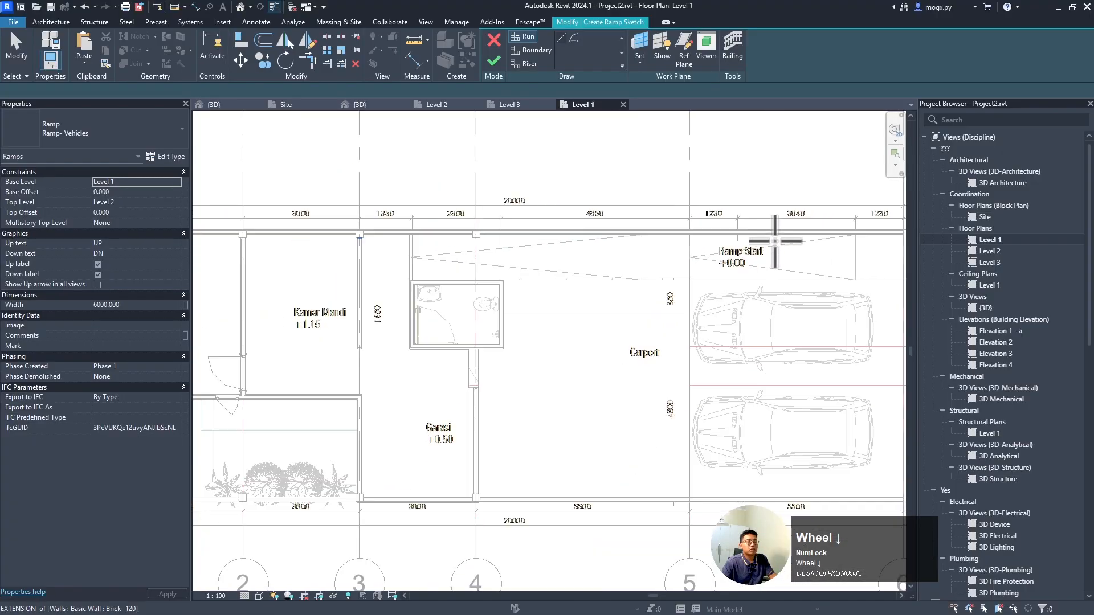
{"action": "scroll", "coordinate": [435, 246], "scroll_direction": "up", "scroll_amount": 4}
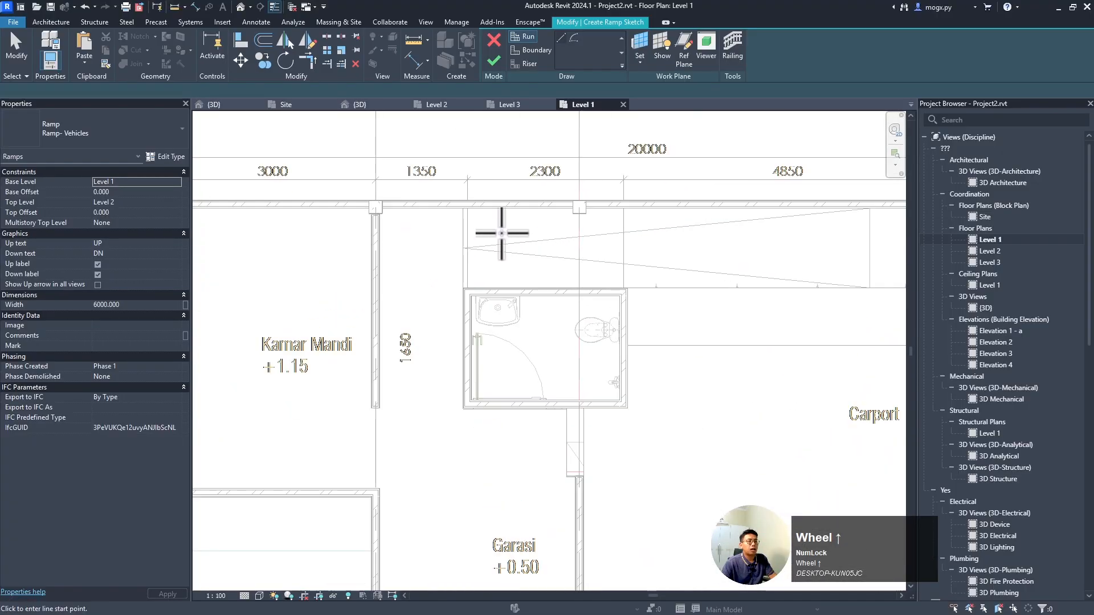
{"action": "scroll", "coordinate": [500, 231], "scroll_direction": "down", "scroll_amount": 4}
{"action": "scroll", "coordinate": [496, 276], "scroll_direction": "up", "scroll_amount": 4}
{"action": "scroll", "coordinate": [502, 269], "scroll_direction": "up", "scroll_amount": 2}
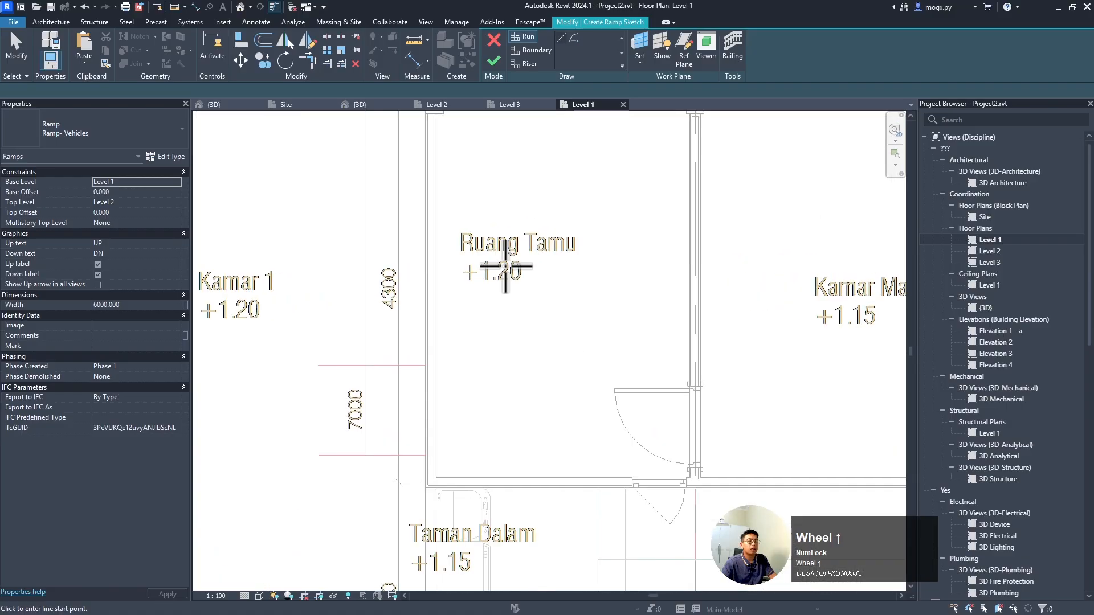
{"action": "scroll", "coordinate": [570, 291], "scroll_direction": "down", "scroll_amount": 4}
{"action": "scroll", "coordinate": [532, 307], "scroll_direction": "up", "scroll_amount": 3}
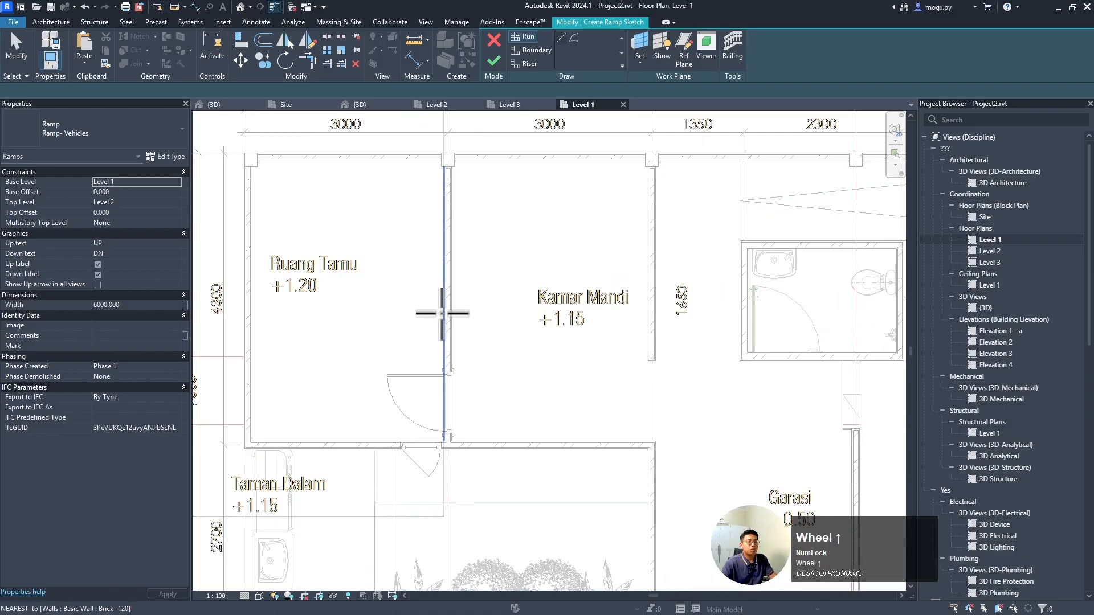
{"action": "scroll", "coordinate": [383, 290], "scroll_direction": "down", "scroll_amount": 4}
{"action": "scroll", "coordinate": [723, 244], "scroll_direction": "up", "scroll_amount": 4}
{"action": "scroll", "coordinate": [382, 250], "scroll_direction": "down", "scroll_amount": 3}
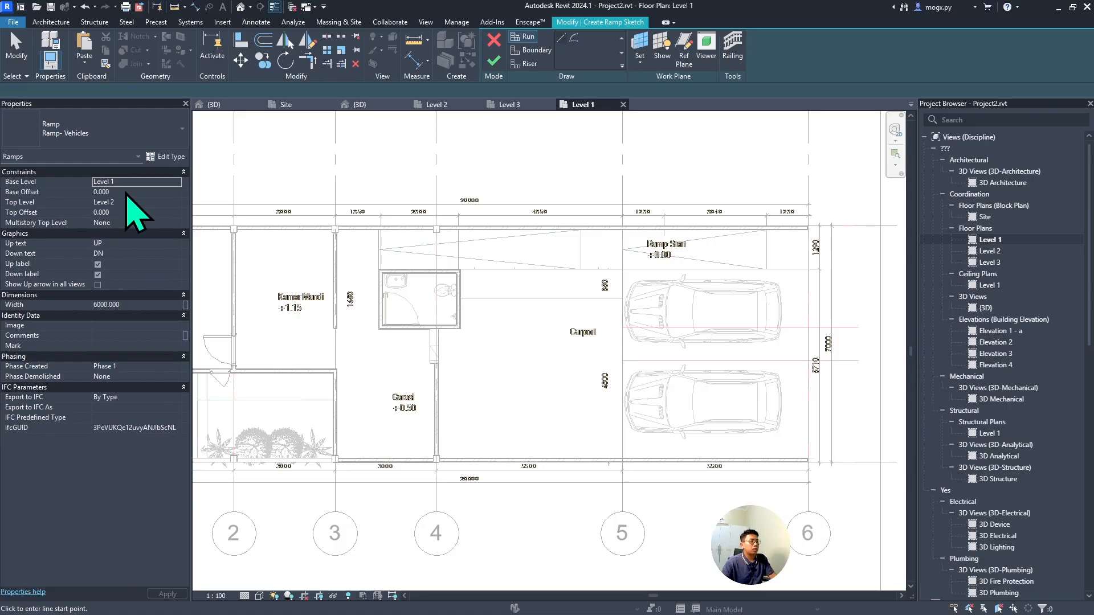
- Set the ramp's top level to Level 1, its top offset to 1200 and its width to 1200
{"action": "left_click", "coordinate": [169, 203]}
{"action": "left_click", "coordinate": [177, 203]}
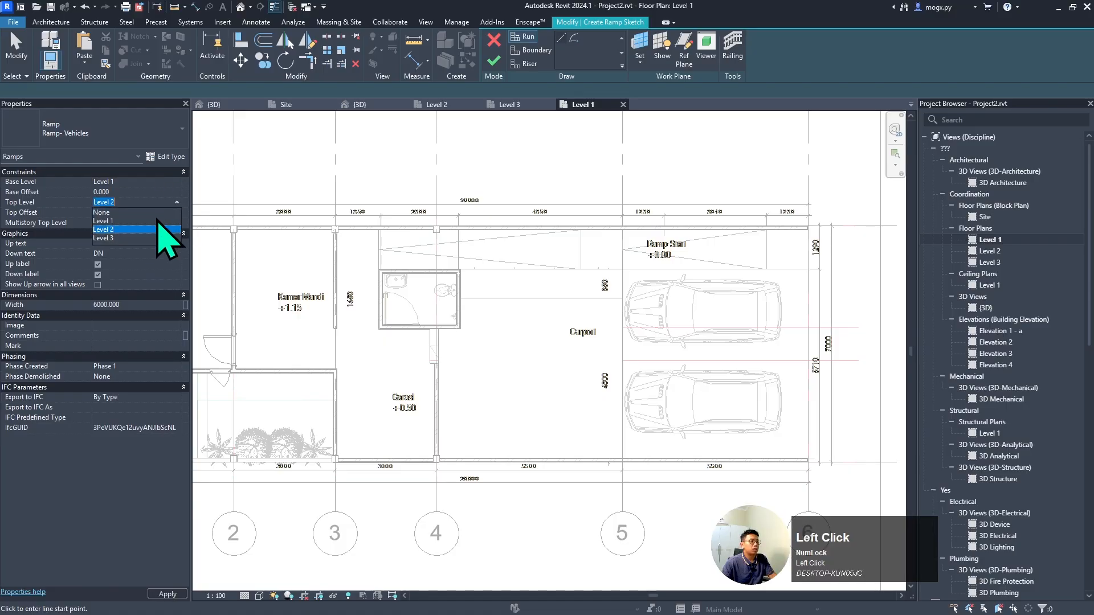
{"action": "left_click", "coordinate": [160, 214]}
{"action": "left_click", "coordinate": [151, 214]}
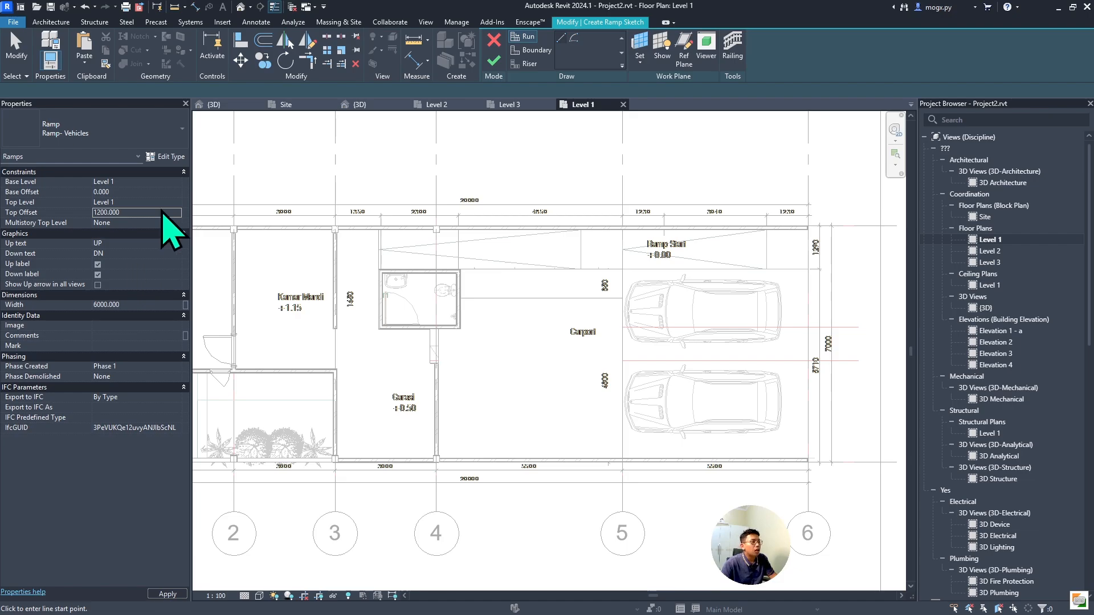
{"action": "left_click", "coordinate": [124, 305]}
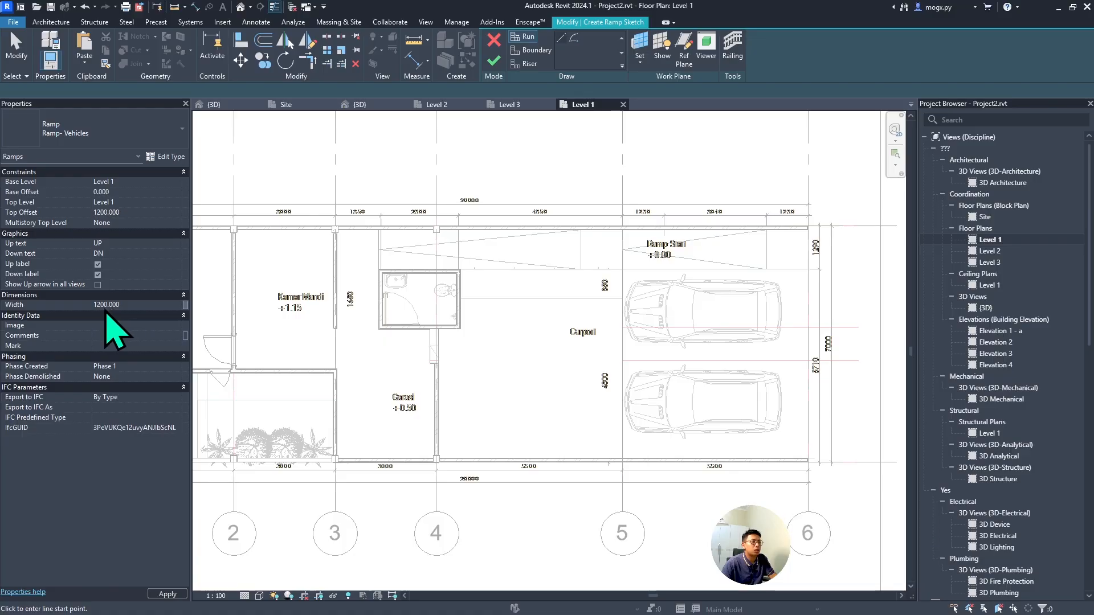
{"action": "scroll", "coordinate": [740, 176], "scroll_direction": "up", "scroll_amount": 2}
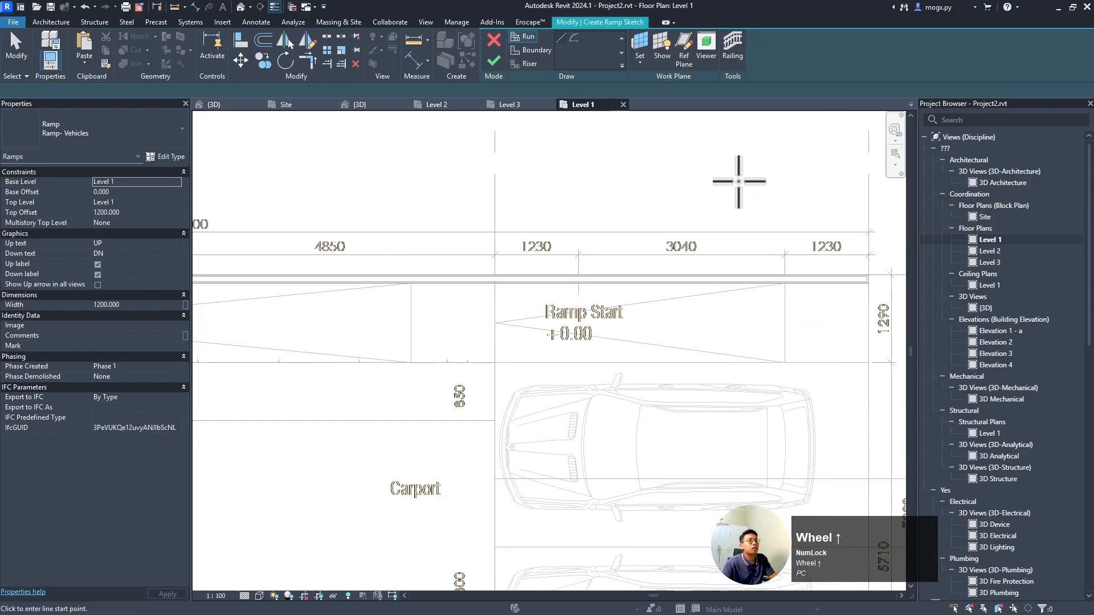
{"action": "scroll", "coordinate": [706, 174], "scroll_direction": "down", "scroll_amount": 3}
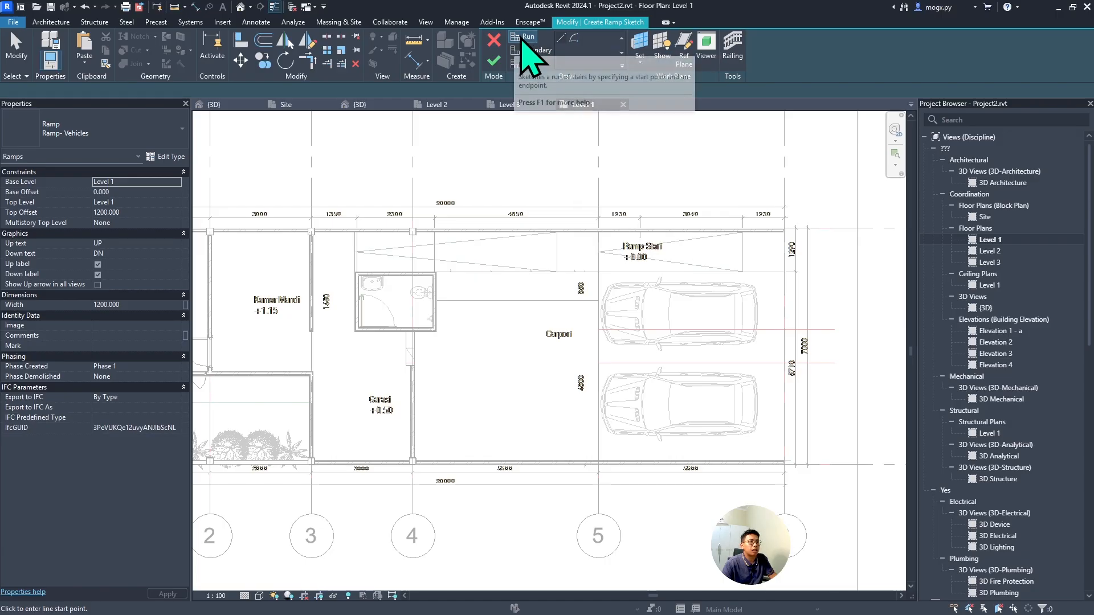
- Sketch the first ramp run from the midpoint of the Ramp Start outline's outer edge to grid 5, 4270 mm long
{"action": "left_click", "coordinate": [525, 40]}
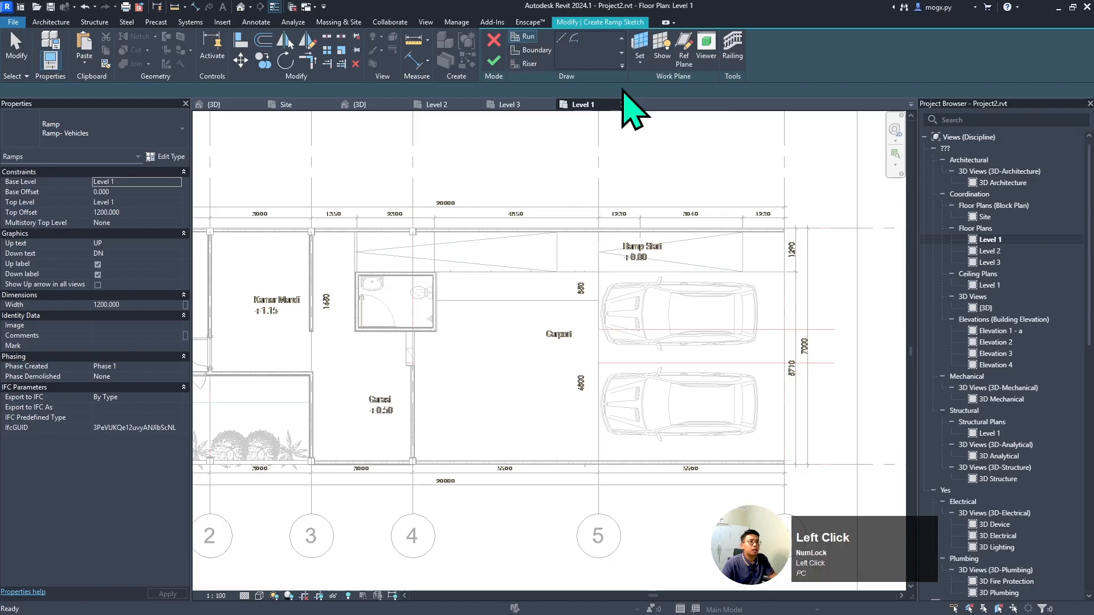
{"action": "scroll", "coordinate": [723, 237], "scroll_direction": "up", "scroll_amount": 3}
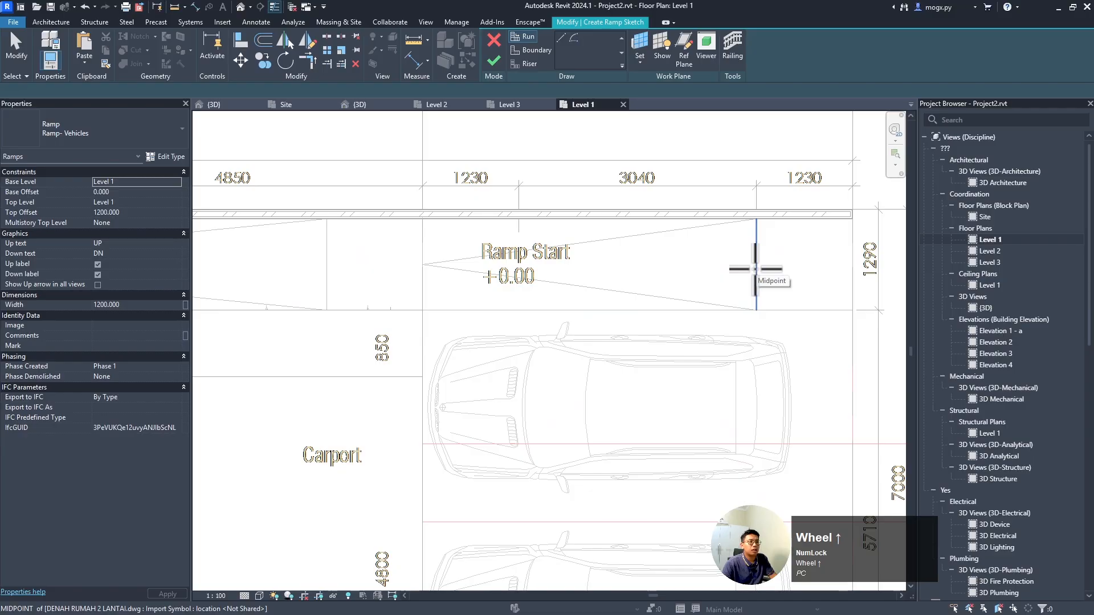
{"action": "scroll", "coordinate": [757, 256], "scroll_direction": "down", "scroll_amount": 2}
{"action": "left_click", "coordinate": [756, 311]}
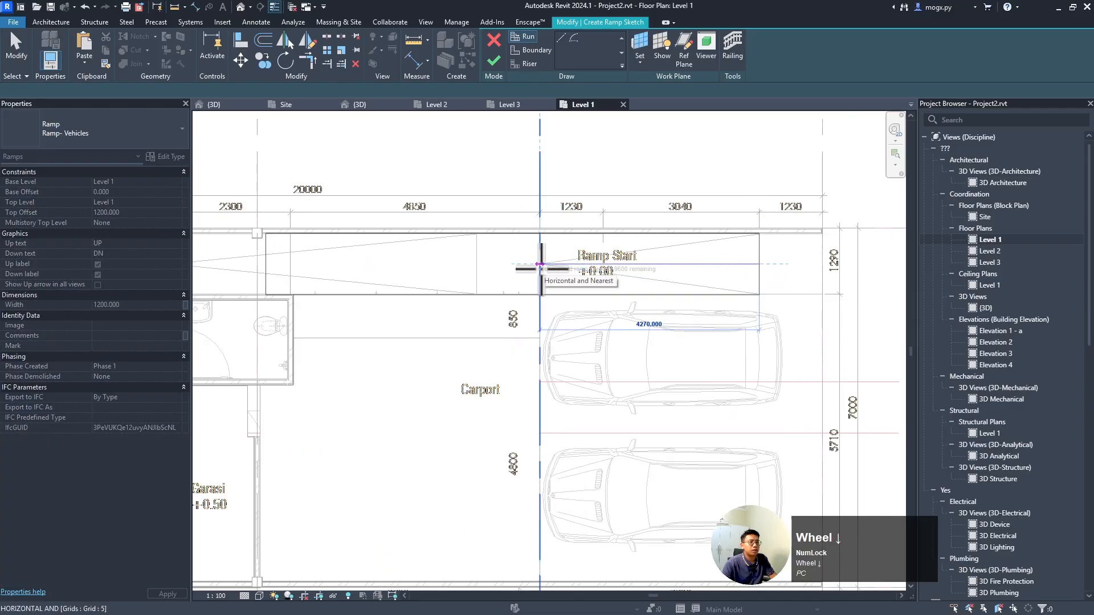
{"action": "left_click", "coordinate": [540, 264]}
- Sketch the second ramp run, 5330 mm long, from the upper ramp outline's start line horizontally past the bathroom
{"action": "scroll", "coordinate": [540, 264], "scroll_direction": "down", "scroll_amount": 2}
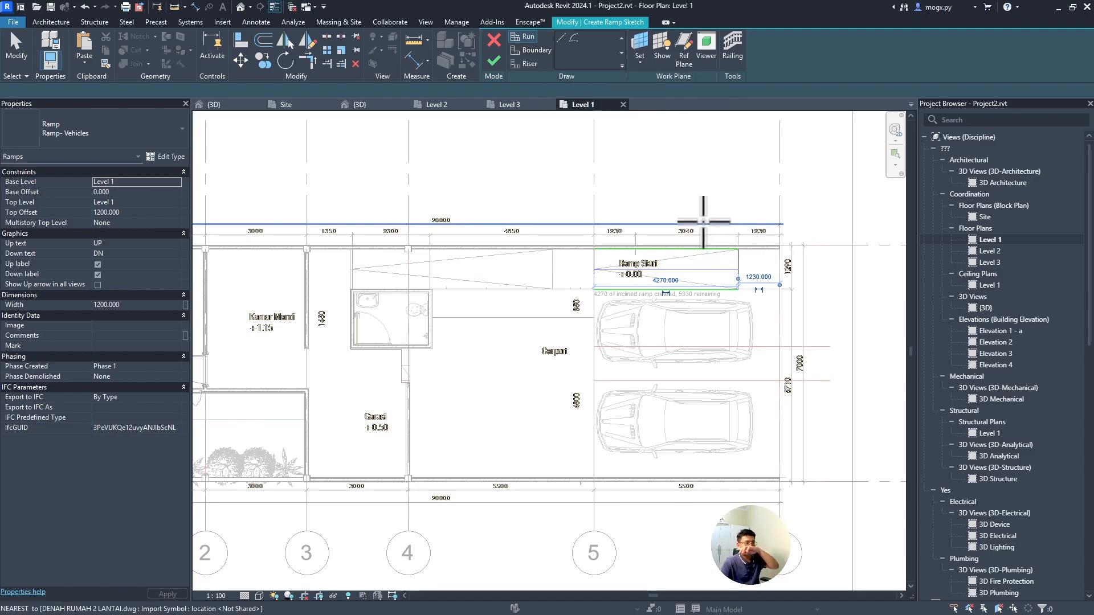
{"action": "scroll", "coordinate": [592, 285], "scroll_direction": "up", "scroll_amount": 3}
{"action": "scroll", "coordinate": [765, 216], "scroll_direction": "down", "scroll_amount": 3}
{"action": "scroll", "coordinate": [732, 208], "scroll_direction": "up", "scroll_amount": 3}
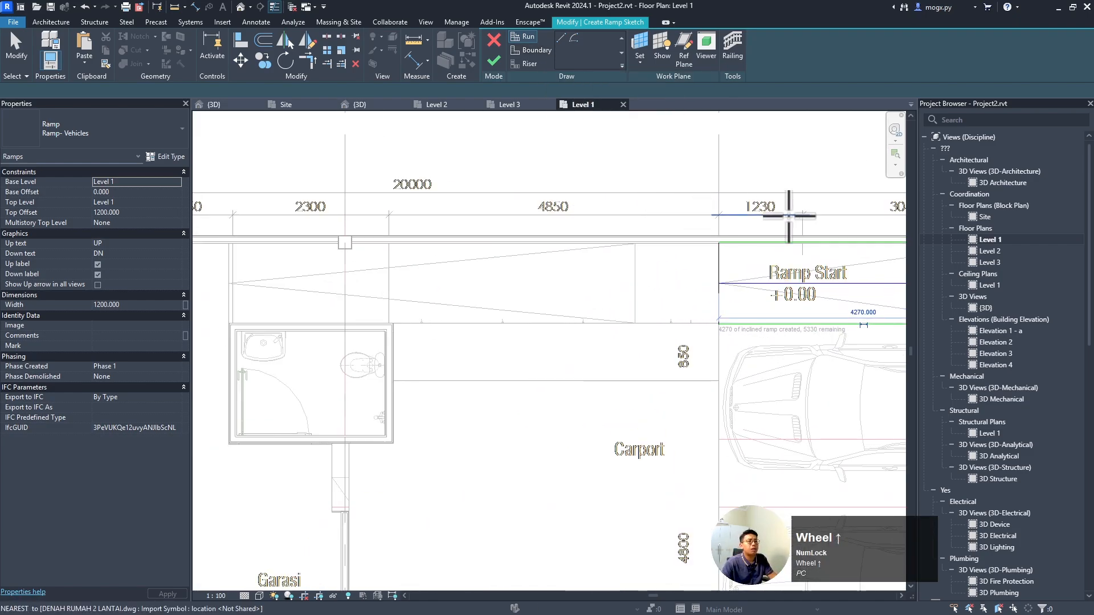
{"action": "scroll", "coordinate": [574, 190], "scroll_direction": "down", "scroll_amount": 2}
{"action": "scroll", "coordinate": [623, 218], "scroll_direction": "up", "scroll_amount": 1}
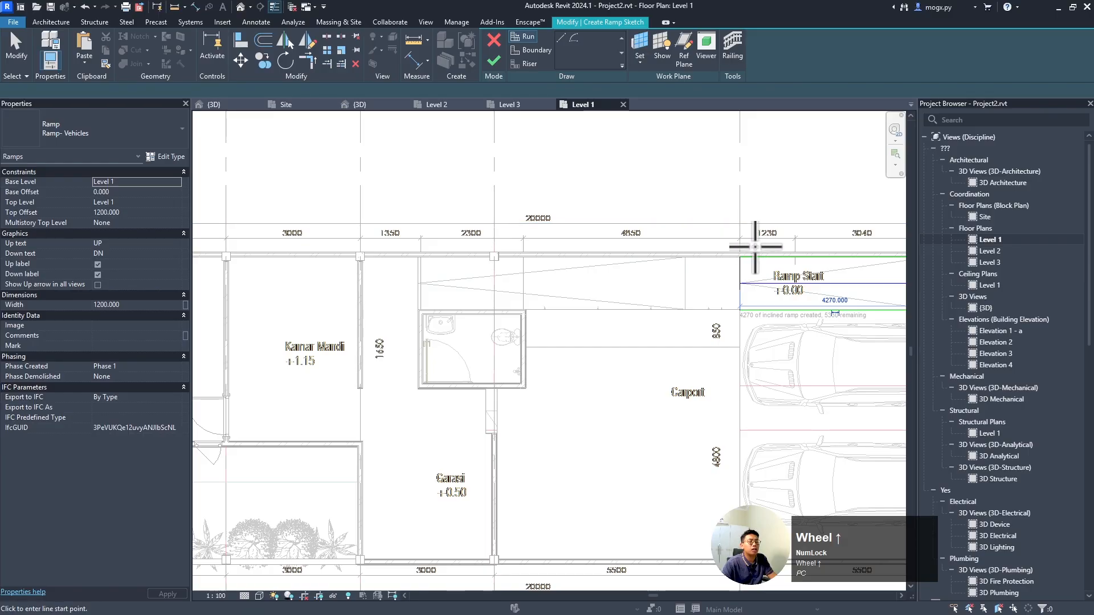
{"action": "left_click", "coordinate": [691, 284]}
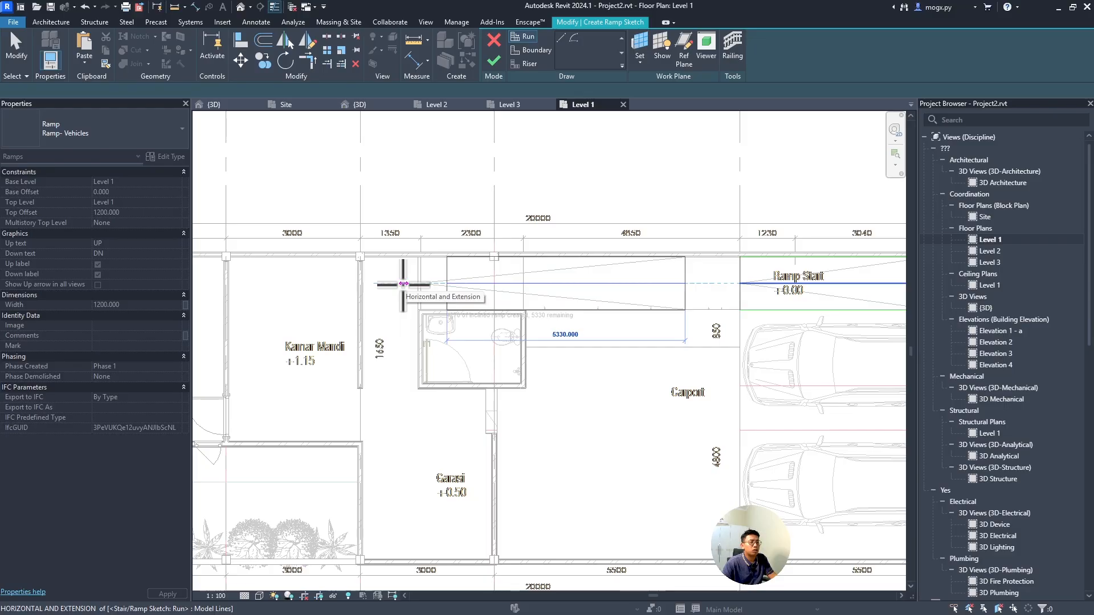
{"action": "left_click", "coordinate": [403, 284]}
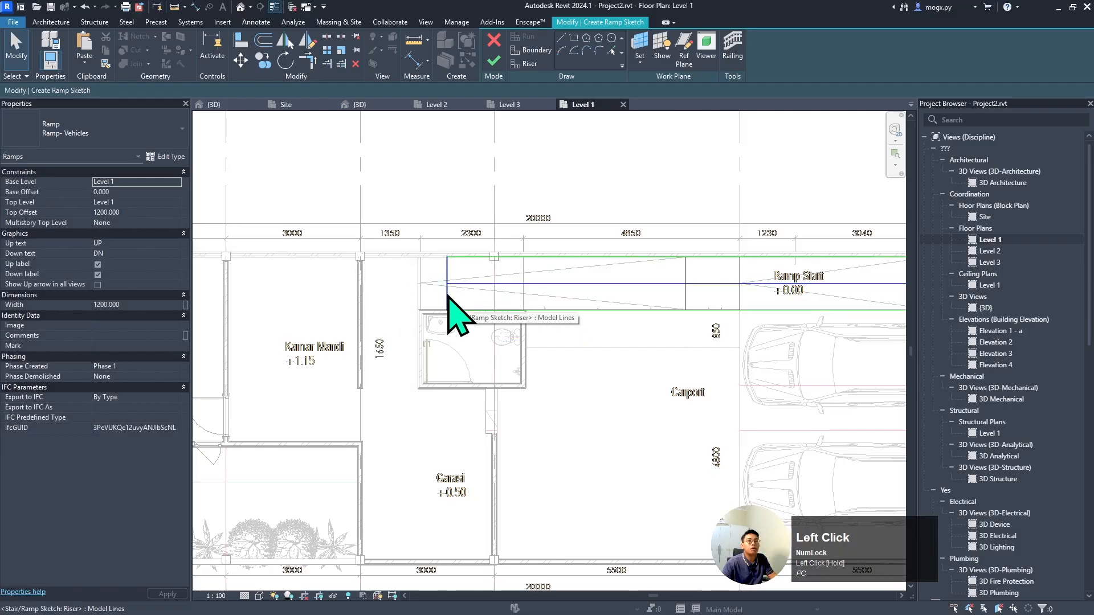
- Move the ramp's end riser to the bathroom's outer wall face, 1290 mm from the grid 3 wall, and finish the ramp sketch
{"action": "scroll", "coordinate": [465, 310], "scroll_direction": "down", "scroll_amount": 2}
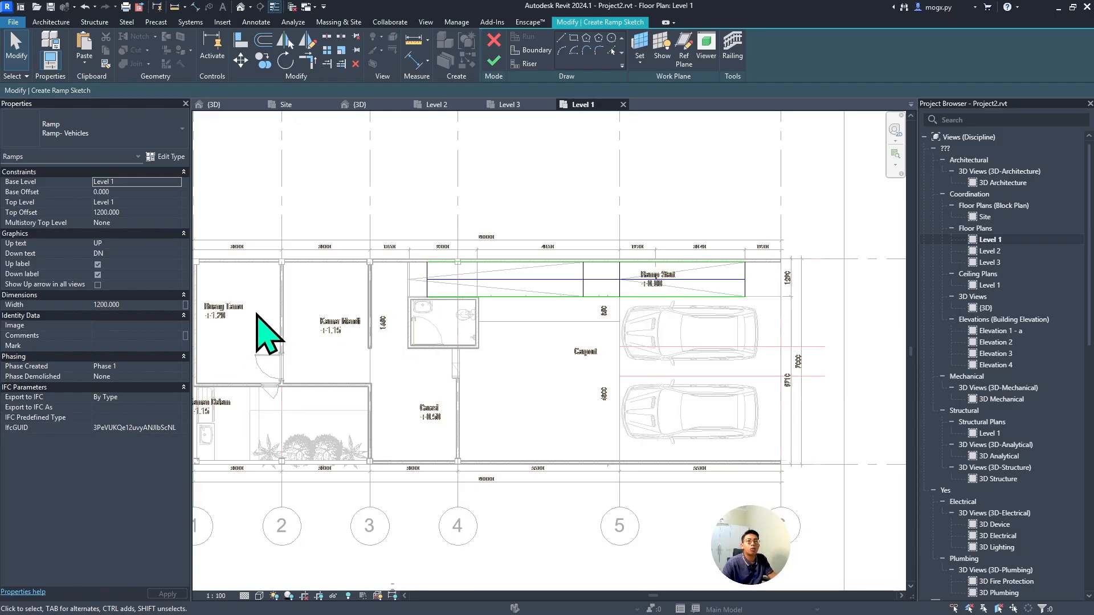
{"action": "scroll", "coordinate": [349, 221], "scroll_direction": "up", "scroll_amount": 4}
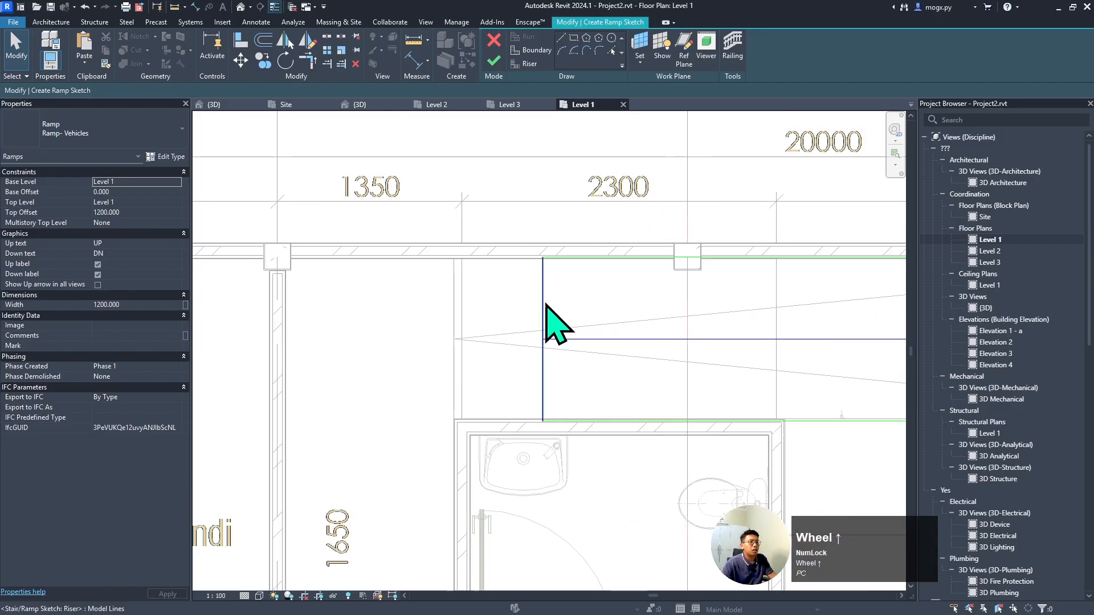
{"action": "left_click_drag", "start_coordinate": [545, 304], "coordinate": [454, 305]}
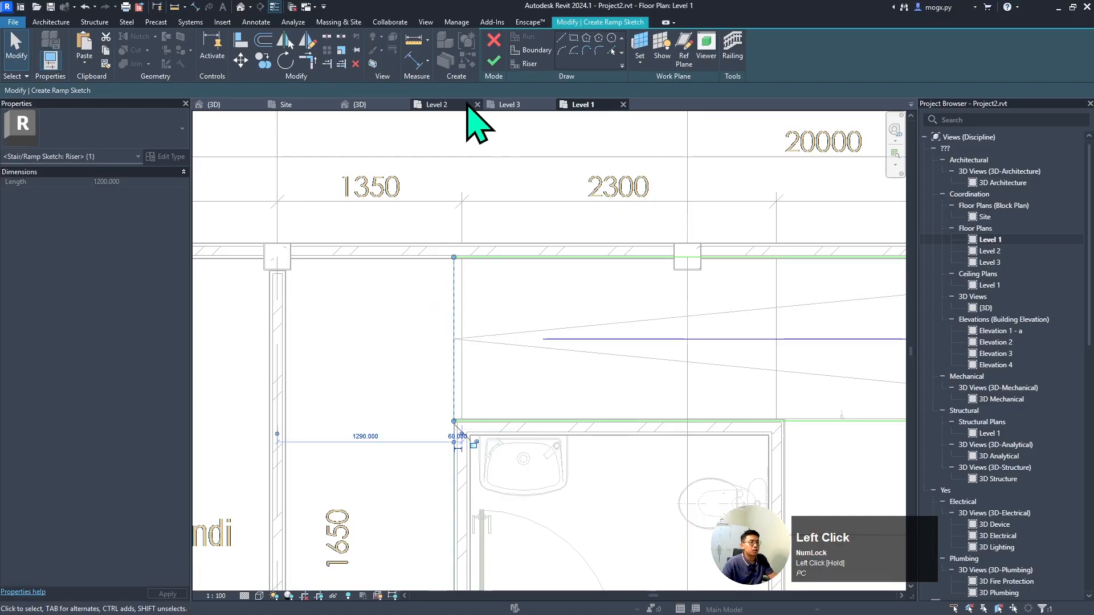
{"action": "left_click", "coordinate": [494, 60]}
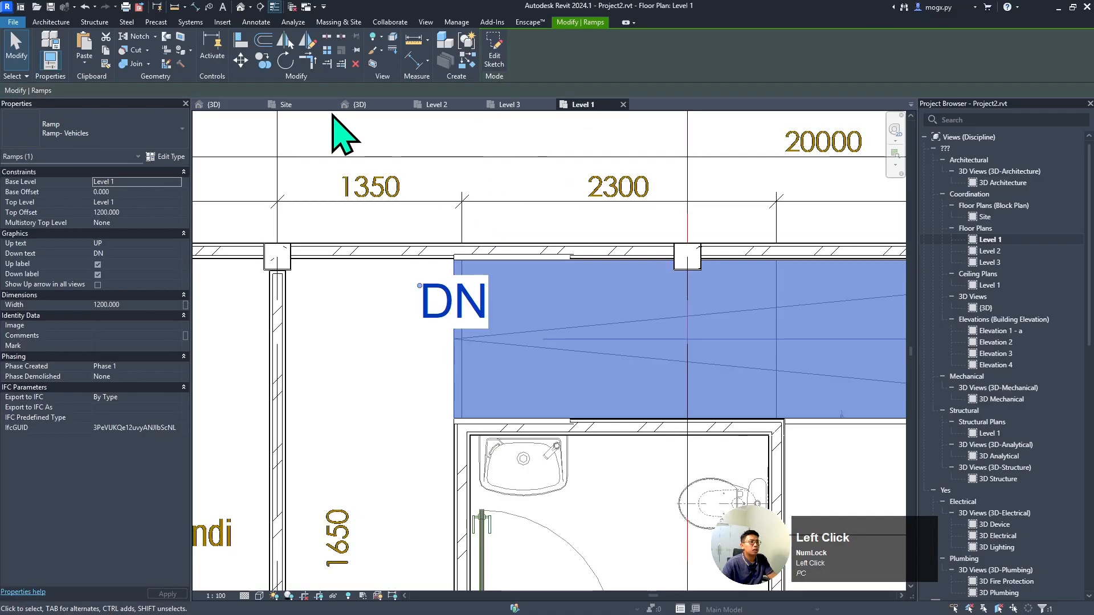
- Switch to the 3D view and inspect the finished ramp and its railings beside the boundary wall
{"action": "left_click", "coordinate": [360, 105]}
{"action": "scroll", "coordinate": [490, 302], "scroll_direction": "down", "scroll_amount": 2}
{"action": "scroll", "coordinate": [627, 393], "scroll_direction": "up", "scroll_amount": 4}
{"action": "middle_click_drag", "start_coordinate": [567, 332], "coordinate": [496, 343], "text": "shift"}
{"action": "scroll", "coordinate": [487, 319], "scroll_direction": "down", "scroll_amount": 4}
{"action": "scroll", "coordinate": [396, 277], "scroll_direction": "up", "scroll_amount": 5}
{"action": "scroll", "coordinate": [353, 272], "scroll_direction": "down", "scroll_amount": 3}
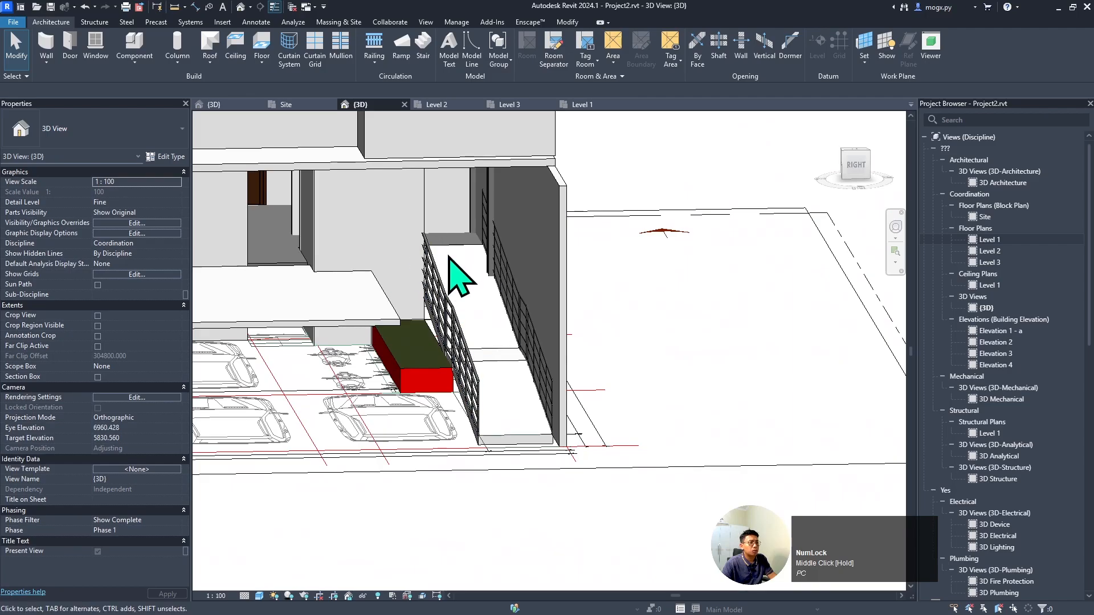
- Change the shape of the Ramp- Vehicles type to Solid
{"action": "scroll", "coordinate": [419, 393], "scroll_direction": "down", "scroll_amount": 1}
{"action": "scroll", "coordinate": [407, 372], "scroll_direction": "up", "scroll_amount": 3}
{"action": "middle_click_drag", "start_coordinate": [408, 372], "coordinate": [587, 330], "text": "shift"}
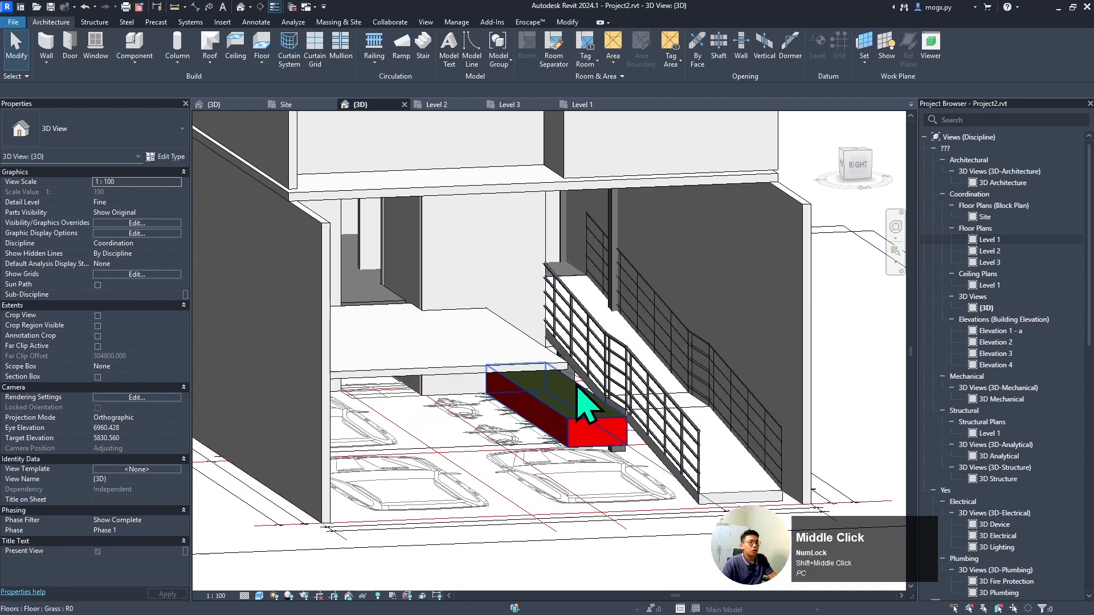
{"action": "left_click", "coordinate": [656, 454]}
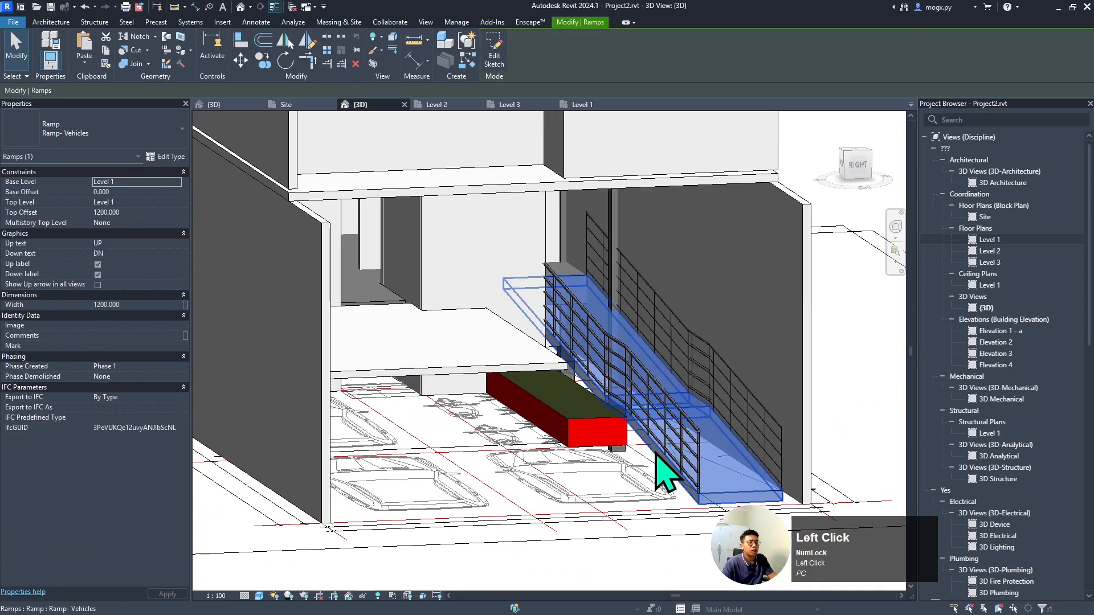
{"action": "left_click", "coordinate": [166, 157]}
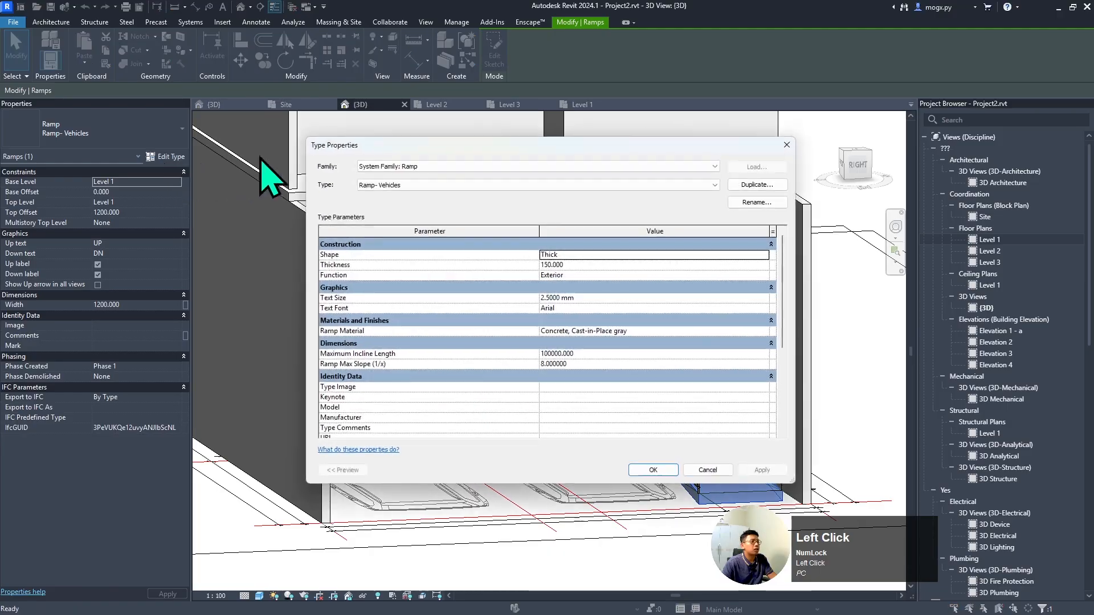
{"action": "left_click", "coordinate": [764, 255]}
{"action": "left_click", "coordinate": [691, 272]}
{"action": "left_click", "coordinate": [758, 471]}
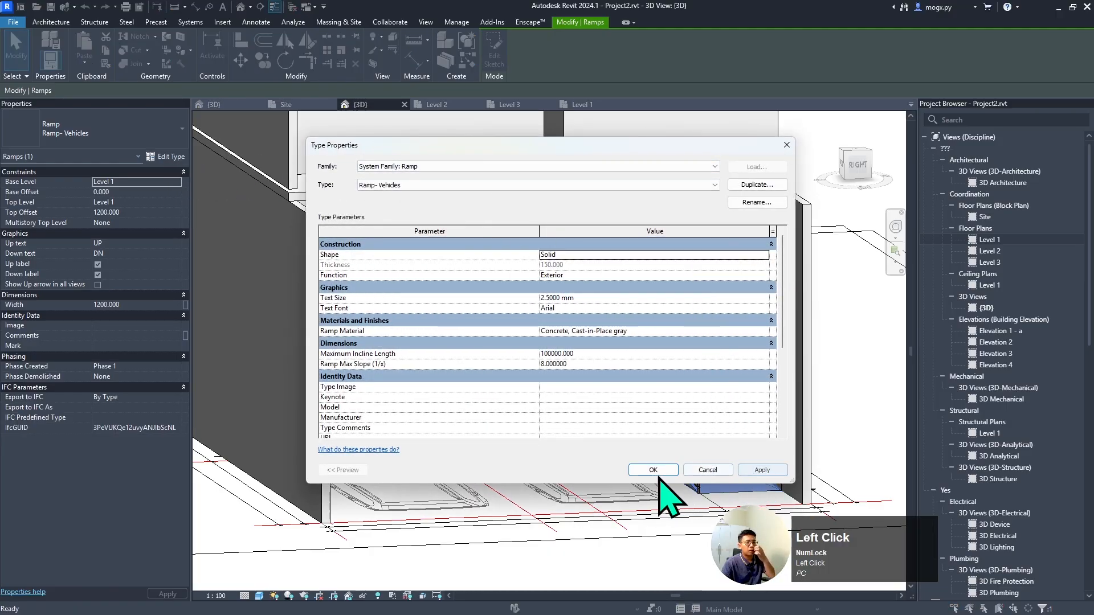
{"action": "left_click", "coordinate": [659, 473]}
{"action": "left_click", "coordinate": [633, 455]}
- Delete the ramp railing that runs along the boundary wall
{"action": "scroll", "coordinate": [620, 385], "scroll_direction": "up", "scroll_amount": 3}
{"action": "middle_click_drag", "start_coordinate": [627, 402], "coordinate": [501, 289]}
{"action": "scroll", "coordinate": [504, 313], "scroll_direction": "down", "scroll_amount": 4}
{"action": "scroll", "coordinate": [507, 337], "scroll_direction": "up", "scroll_amount": 2}
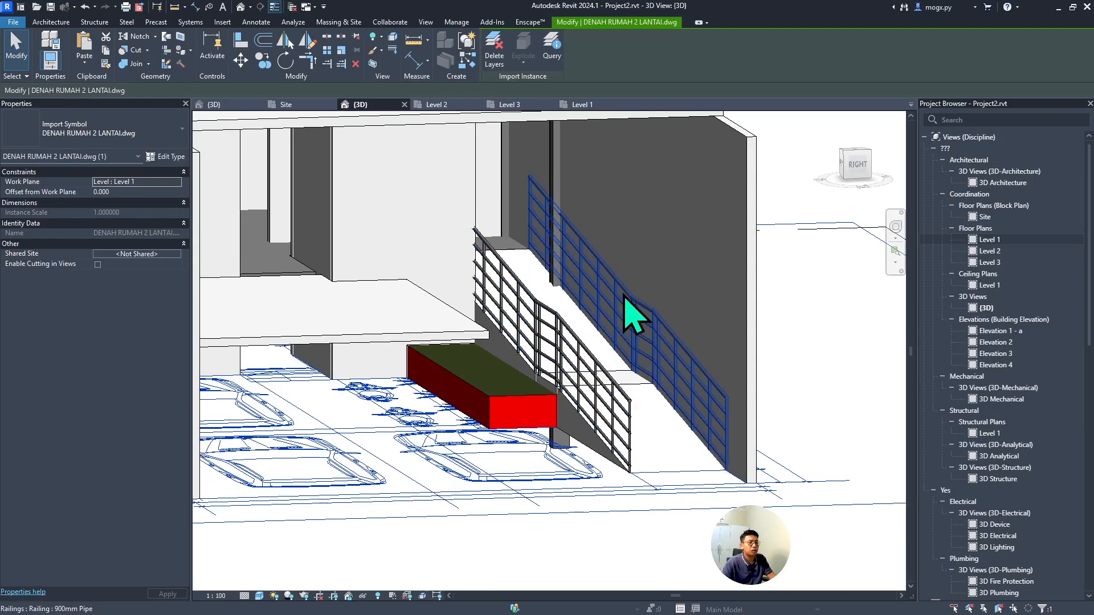
{"action": "left_click", "coordinate": [631, 310]}
{"action": "key", "text": "Delete"}
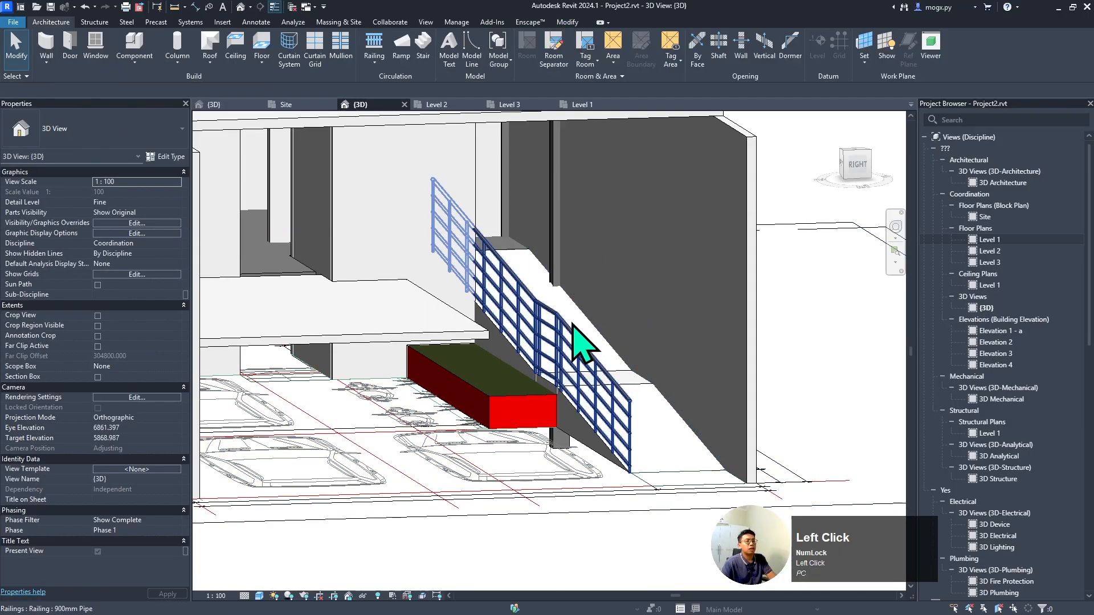
- Edit the remaining railing's path on Level 1 and shorten its upper end to the bathroom's carport-side corner
{"action": "left_click", "coordinate": [571, 326]}
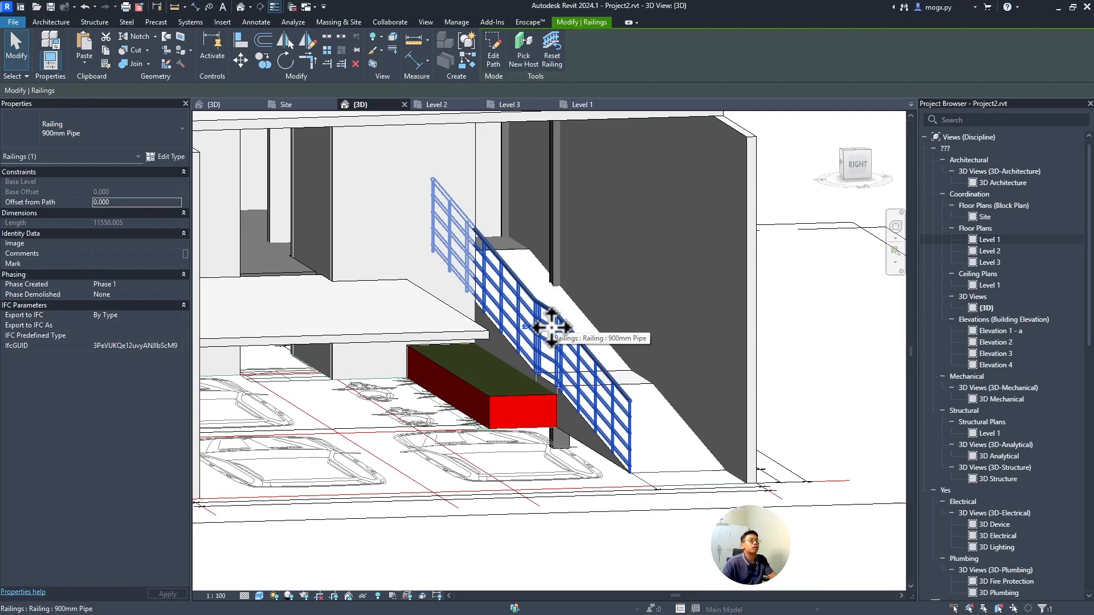
{"action": "left_click", "coordinate": [581, 105]}
{"action": "scroll", "coordinate": [564, 279], "scroll_direction": "down", "scroll_amount": 3}
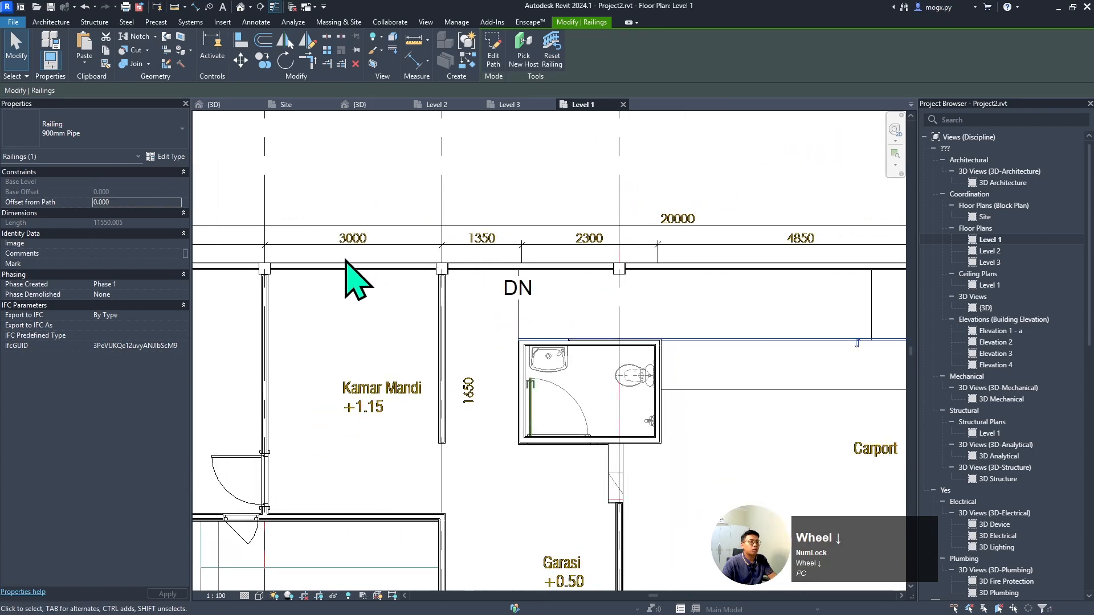
{"action": "scroll", "coordinate": [566, 325], "scroll_direction": "up", "scroll_amount": 1}
{"action": "left_click", "coordinate": [516, 384]}
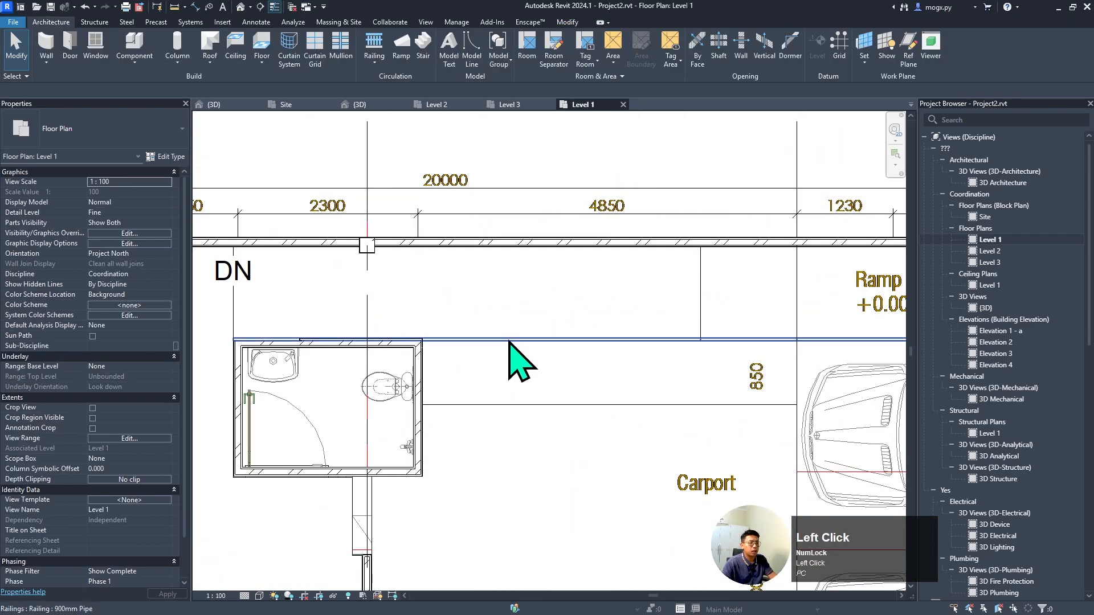
{"action": "double_click", "coordinate": [516, 365]}
{"action": "scroll", "coordinate": [460, 347], "scroll_direction": "up", "scroll_amount": 5}
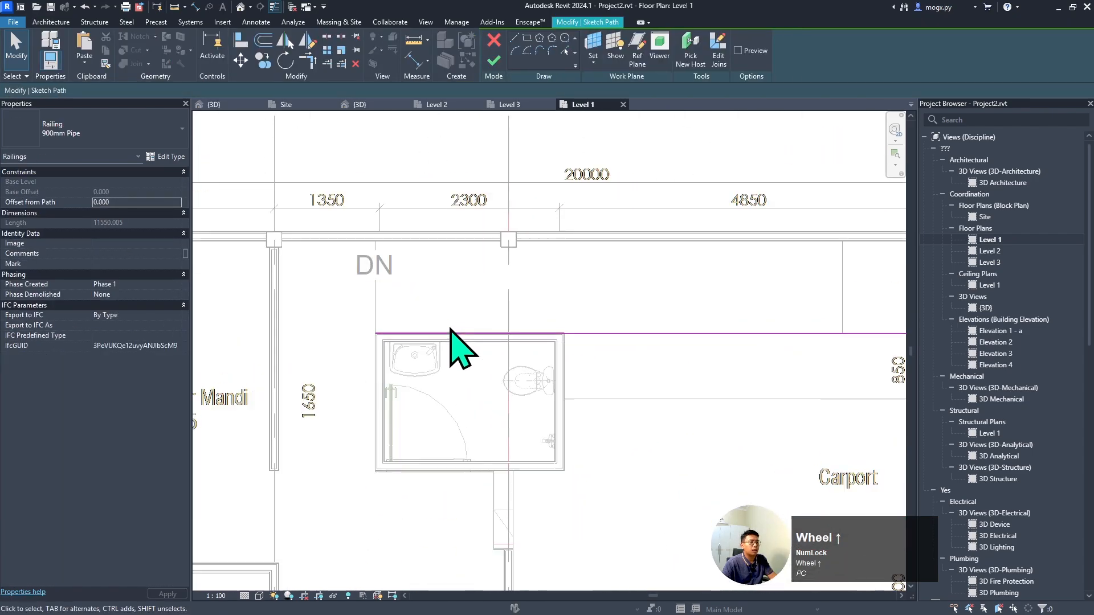
{"action": "left_click", "coordinate": [304, 341]}
{"action": "left_click_drag", "start_coordinate": [286, 341], "coordinate": [725, 342]}
{"action": "scroll", "coordinate": [269, 317], "scroll_direction": "down", "scroll_amount": 5}
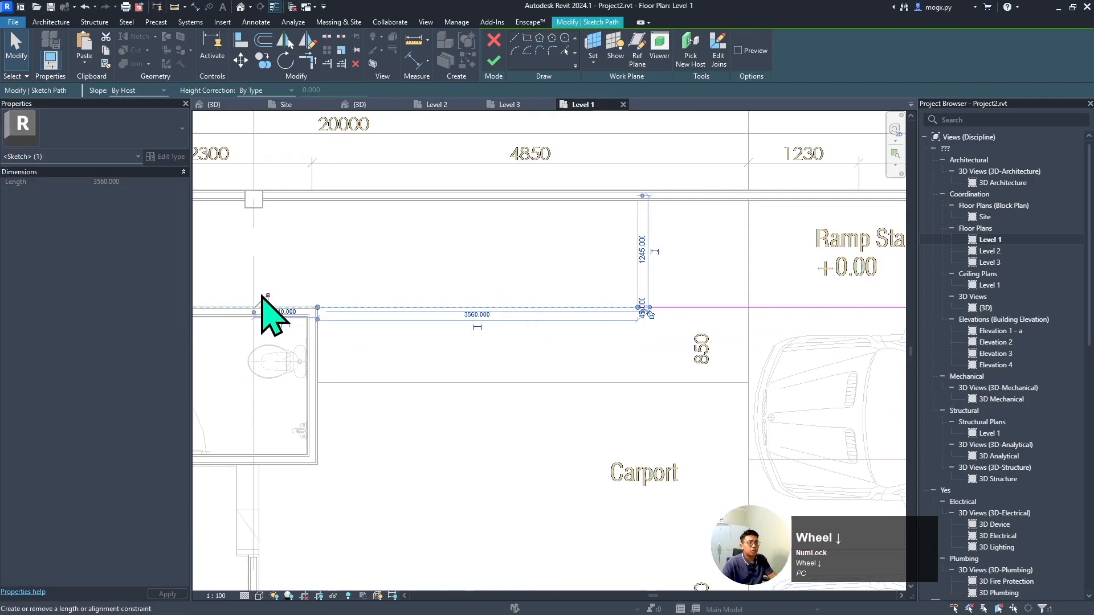
- Delete the railing path segment along the lower ramp run beyond grid 5 and finish the path
{"action": "scroll", "coordinate": [555, 330], "scroll_direction": "up", "scroll_amount": 3}
{"action": "left_click", "coordinate": [506, 294]}
{"action": "scroll", "coordinate": [464, 296], "scroll_direction": "down", "scroll_amount": 2}
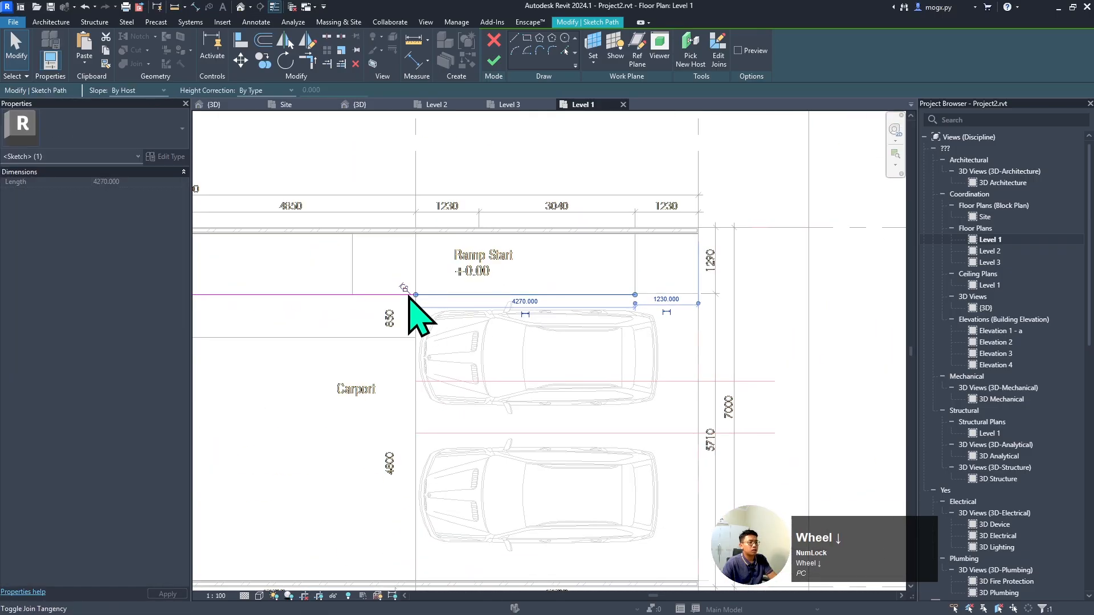
{"action": "left_click", "coordinate": [410, 311]}
{"action": "scroll", "coordinate": [561, 213], "scroll_direction": "down", "scroll_amount": 2}
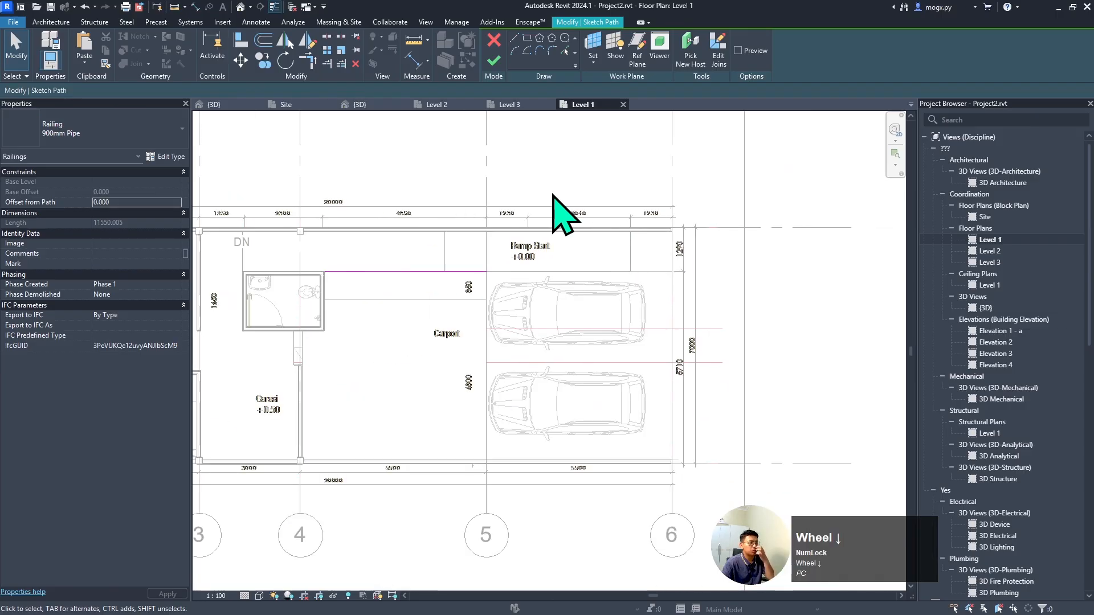
{"action": "left_click", "coordinate": [494, 61]}
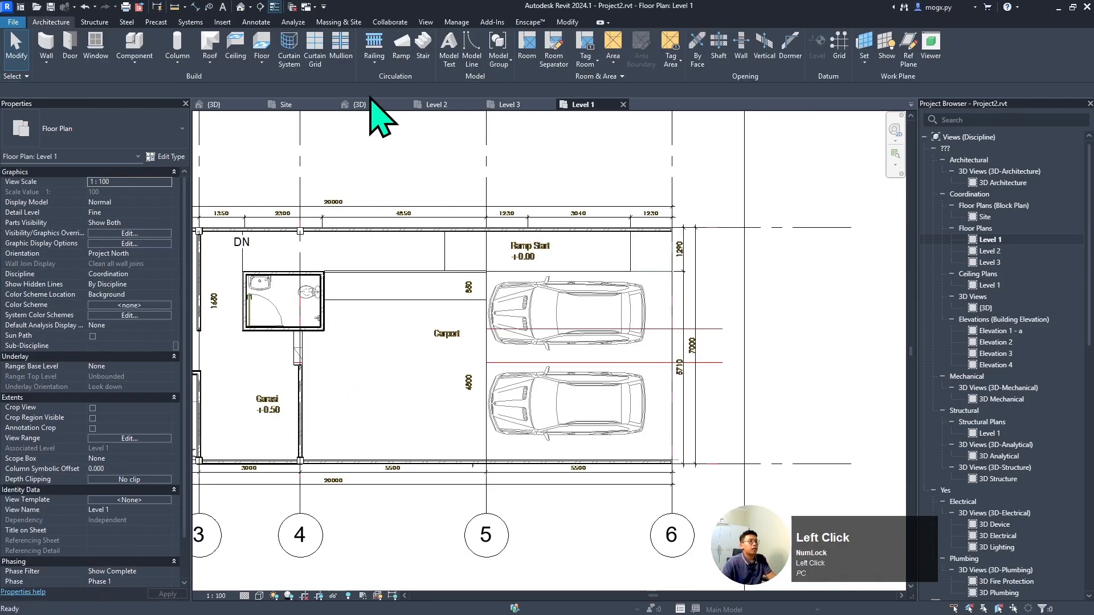
- Change the shortened ramp railing to the Glass Panel - Bottom Fill type and check its base in 3D
{"action": "left_click", "coordinate": [371, 103]}
{"action": "left_click", "coordinate": [532, 350]}
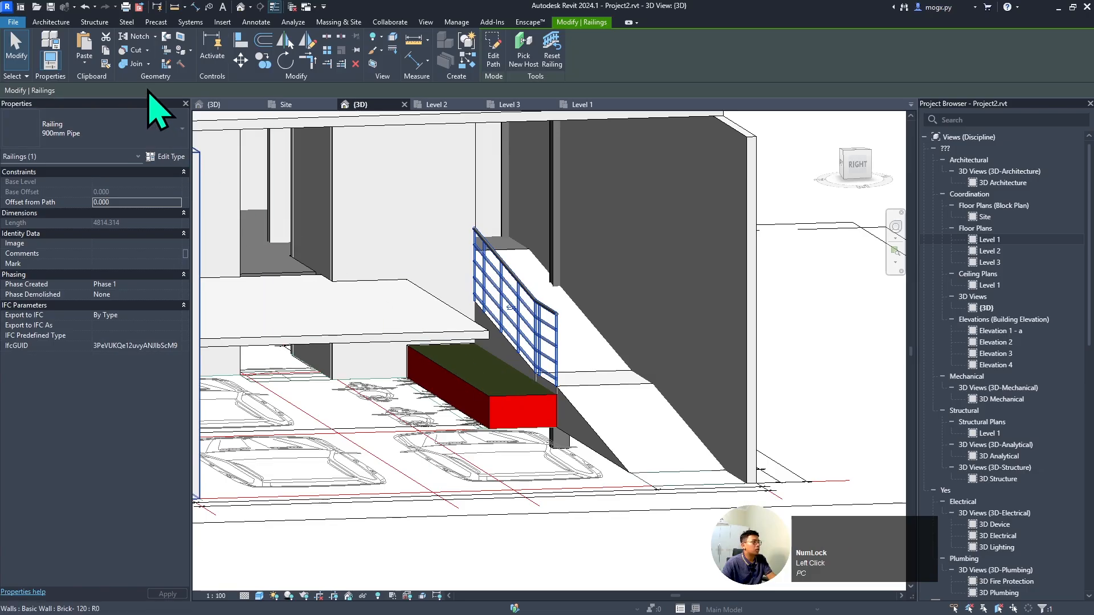
{"action": "left_click", "coordinate": [96, 137]}
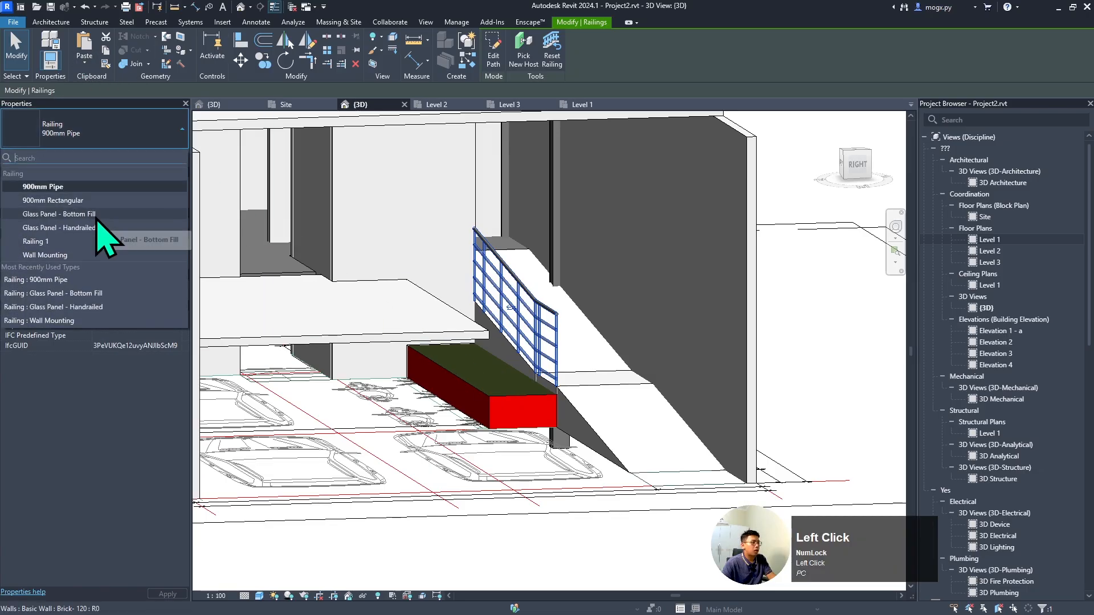
{"action": "left_click", "coordinate": [96, 217]}
{"action": "left_click", "coordinate": [688, 556]}
{"action": "middle_click_drag", "start_coordinate": [689, 556], "coordinate": [484, 337], "text": "shift"}
{"action": "scroll", "coordinate": [438, 348], "scroll_direction": "up", "scroll_amount": 3}
{"action": "scroll", "coordinate": [736, 410], "scroll_direction": "up", "scroll_amount": 4}
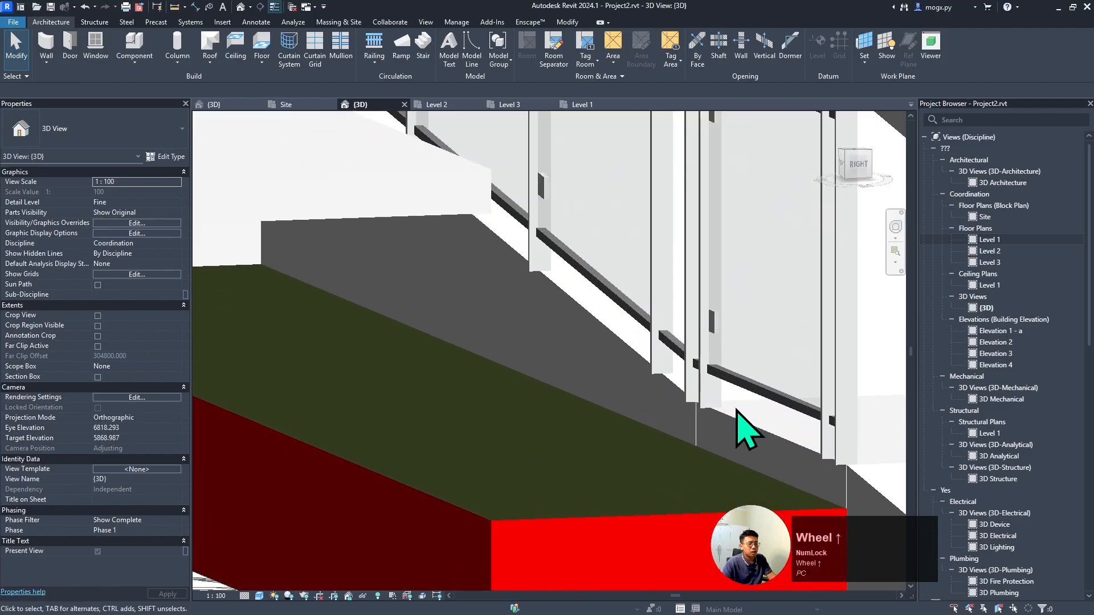
{"action": "scroll", "coordinate": [729, 412], "scroll_direction": "up", "scroll_amount": 3}
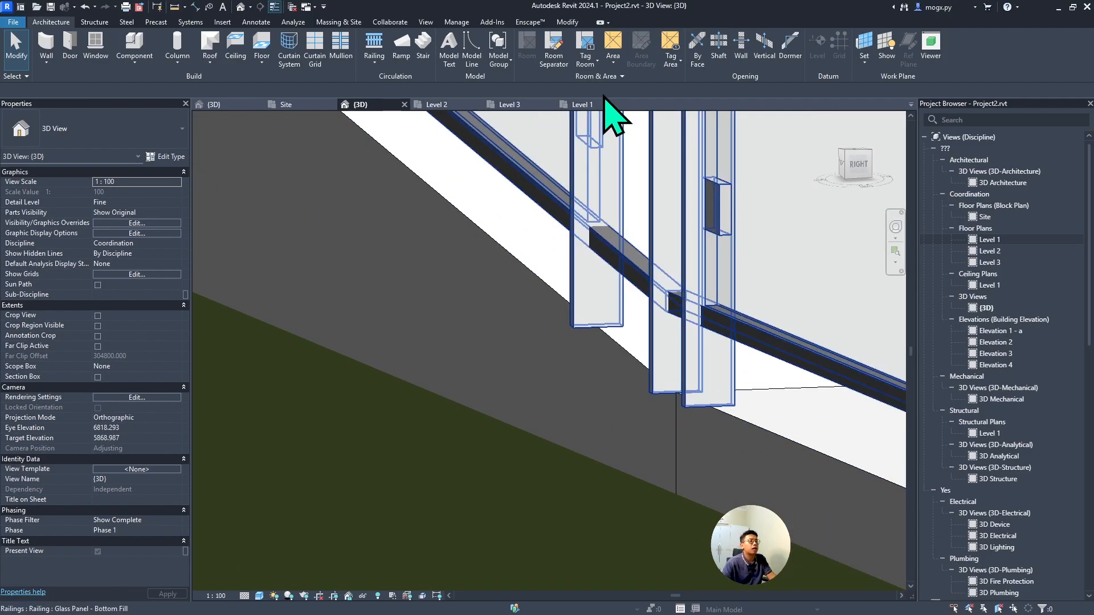
- Move the glass railing's path slightly inward onto the ramp on Level 1, finish it, and check it in 3D
{"action": "left_click", "coordinate": [590, 108]}
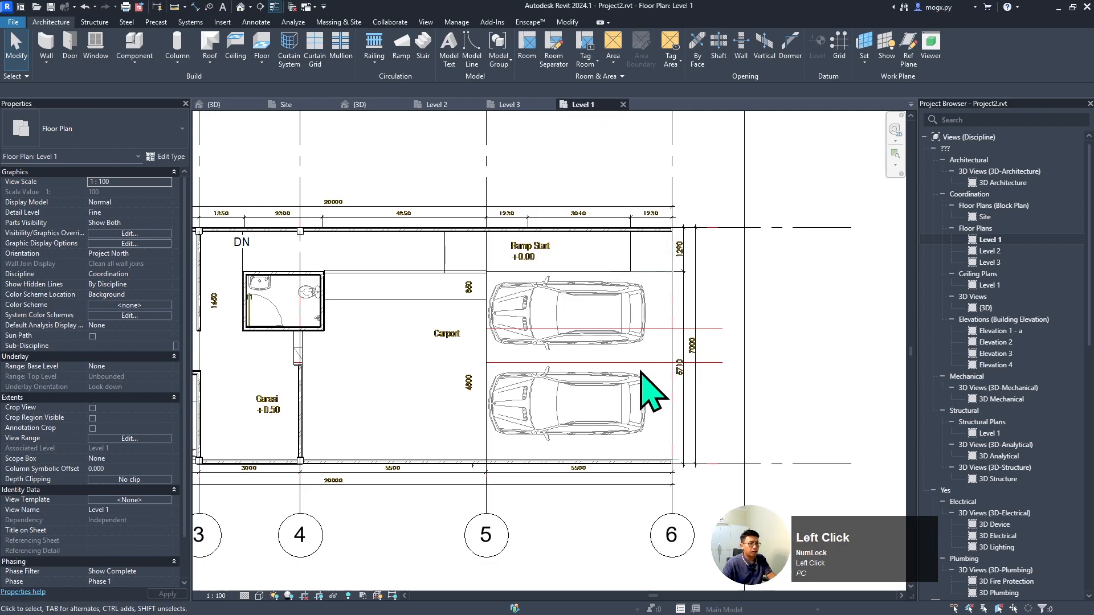
{"action": "scroll", "coordinate": [508, 330], "scroll_direction": "up", "scroll_amount": 4}
{"action": "double_click", "coordinate": [481, 335]}
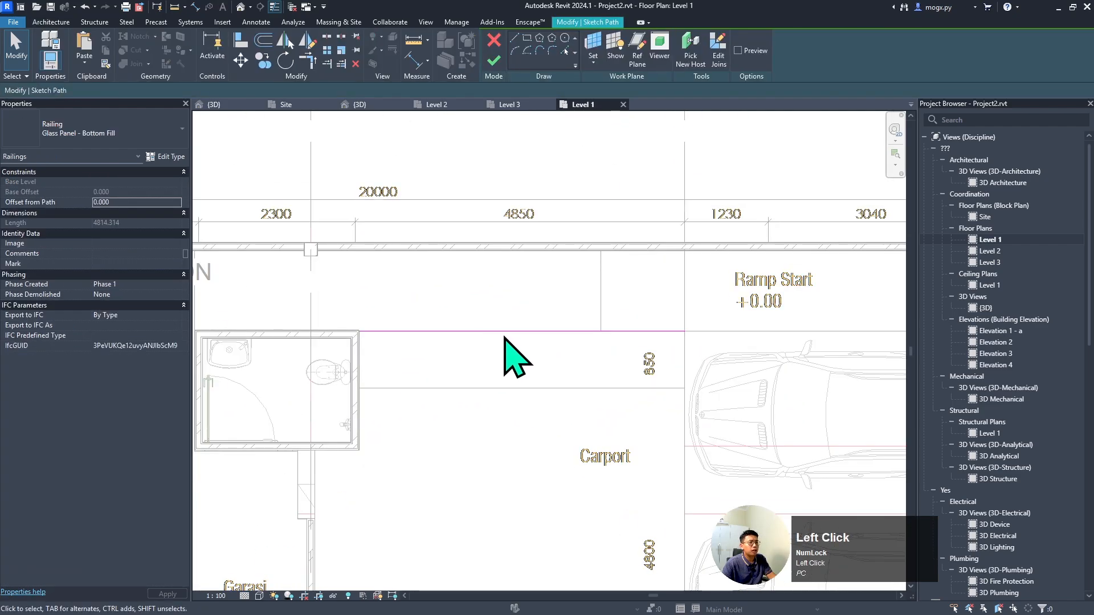
{"action": "mouse_move", "coordinate": [311, 297]}
{"action": "left_mouse_down"}
{"action": "mouse_move", "coordinate": [566, 357]}
{"action": "mouse_move", "coordinate": [724, 363]}
{"action": "left_mouse_up"}
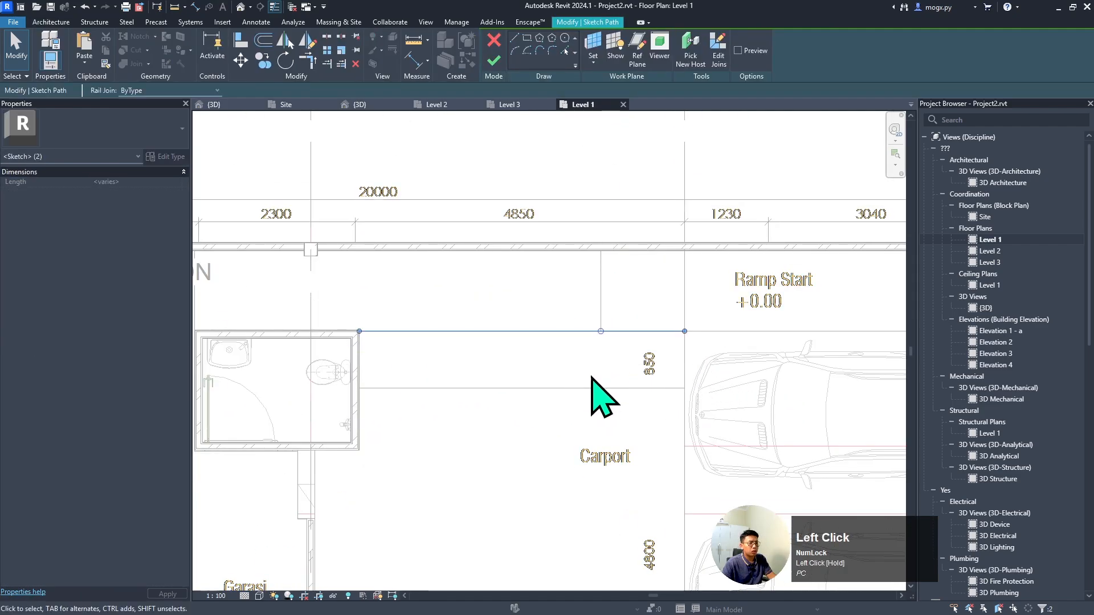
{"action": "key", "text": "v"}
{"action": "left_click", "coordinate": [547, 376]}
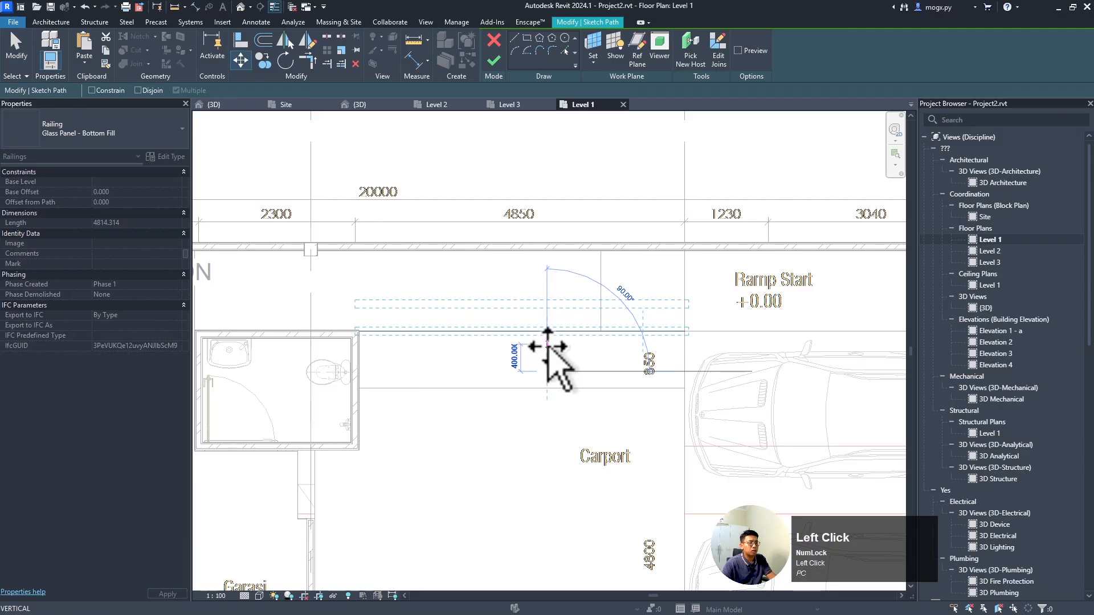
{"action": "type", "text": "3"}
{"action": "key", "text": "Return"}
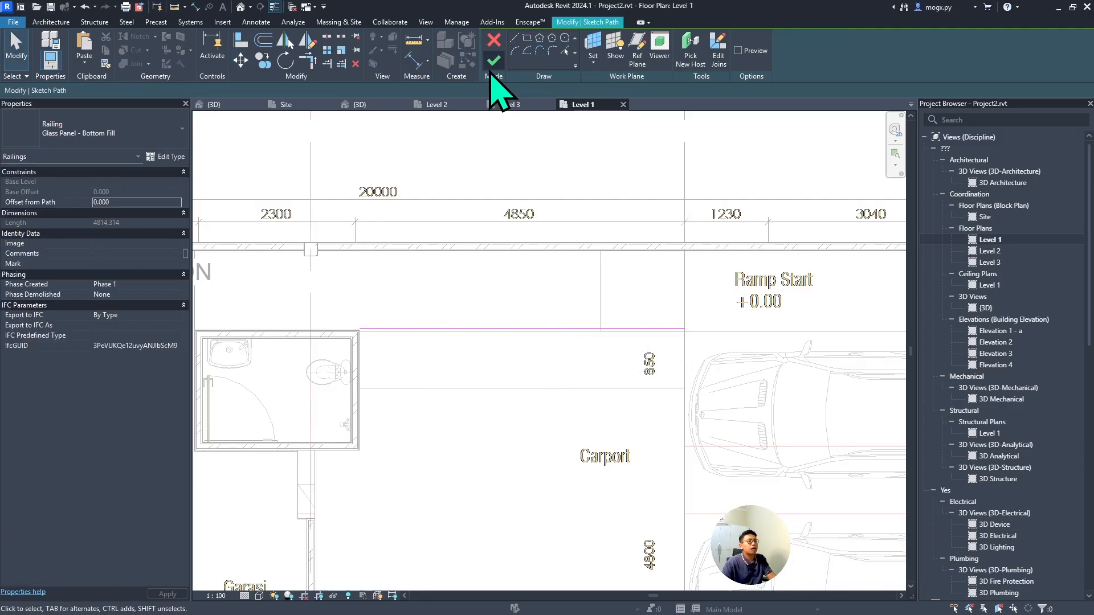
{"action": "left_click", "coordinate": [494, 59]}
{"action": "left_click", "coordinate": [376, 105]}
{"action": "scroll", "coordinate": [623, 415], "scroll_direction": "down", "scroll_amount": 10}
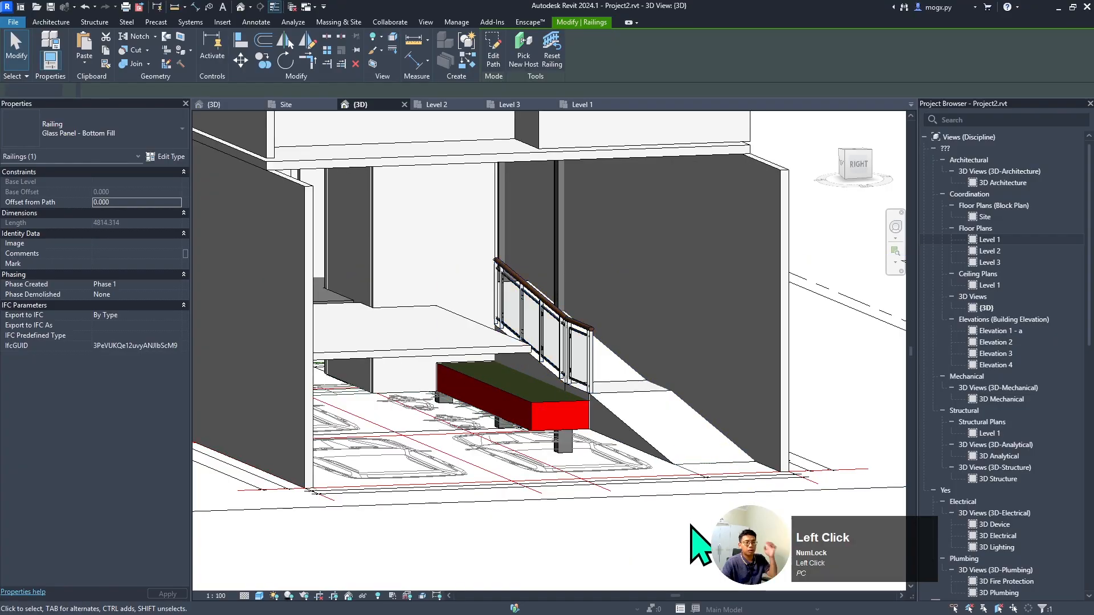
{"action": "left_click", "coordinate": [692, 527]}
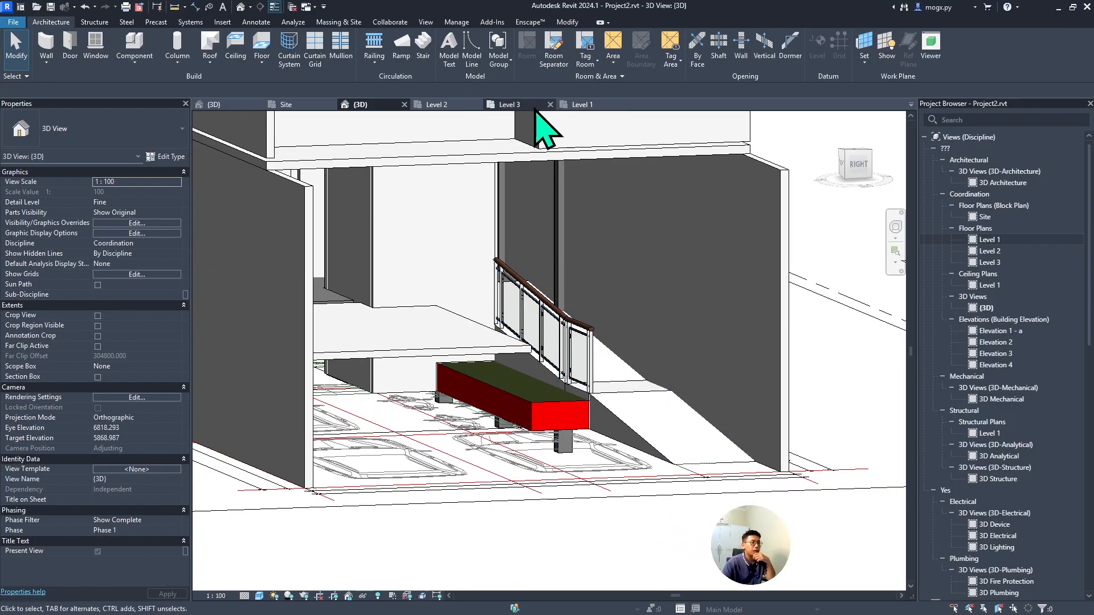
- Set the height offset of the raised Concrete- 100mm floor beside the ramp to 500 and check it in 3D
{"action": "left_click", "coordinate": [499, 346]}
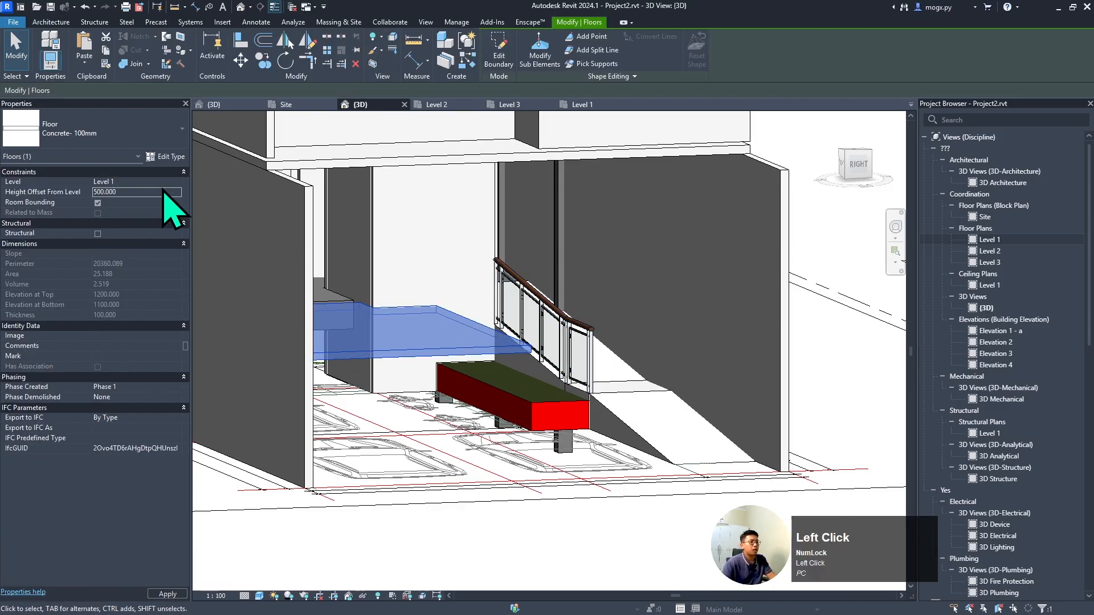
{"action": "key", "text": "Escape"}
{"action": "middle_click_drag", "start_coordinate": [402, 401], "coordinate": [557, 334], "text": "shift"}
{"action": "scroll", "coordinate": [557, 334], "scroll_direction": "up", "scroll_amount": 3}
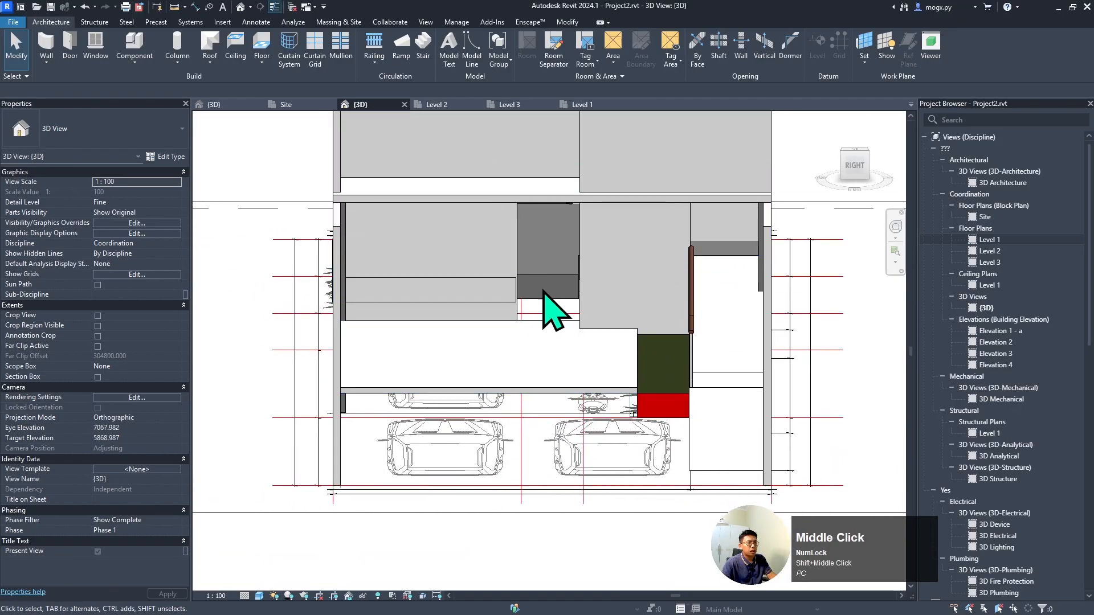
{"action": "scroll", "coordinate": [562, 434], "scroll_direction": "down", "scroll_amount": 3}
{"action": "middle_click_drag", "start_coordinate": [562, 435], "coordinate": [405, 341], "text": "shift"}
{"action": "scroll", "coordinate": [606, 433], "scroll_direction": "up", "scroll_amount": 3}
{"action": "middle_click_drag", "start_coordinate": [601, 414], "coordinate": [552, 391], "text": "shift"}
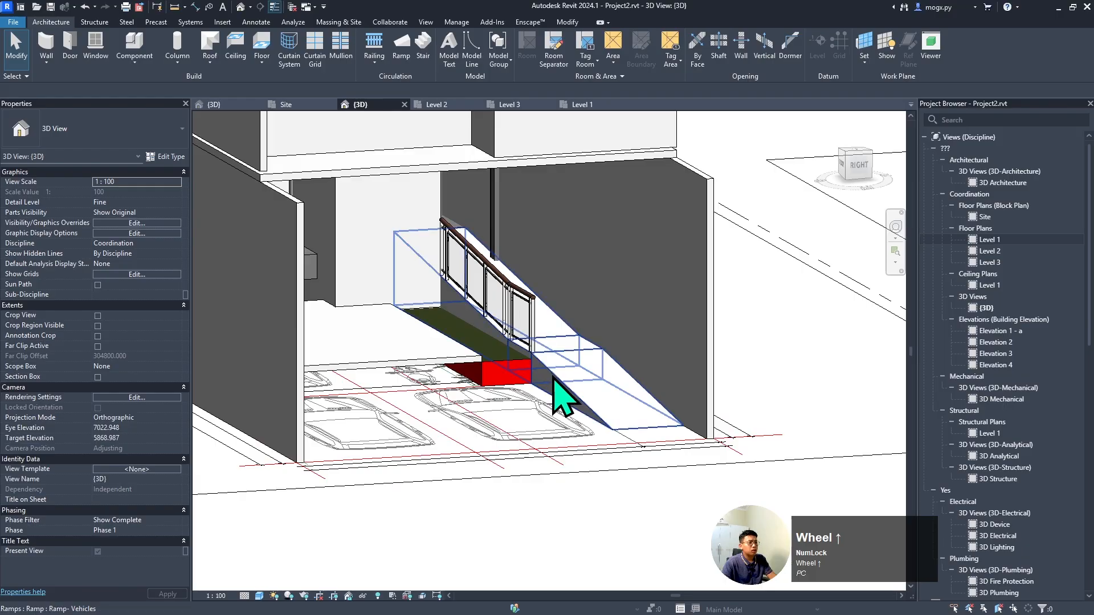
- Start a new ramp on Level 1 and sketch a 4270 mm run from the Ramp Start outline's outer edge to grid 5
{"action": "left_click", "coordinate": [573, 105]}
{"action": "scroll", "coordinate": [366, 264], "scroll_direction": "down", "scroll_amount": 3}
{"action": "scroll", "coordinate": [513, 313], "scroll_direction": "up", "scroll_amount": 2}
{"action": "scroll", "coordinate": [507, 239], "scroll_direction": "down", "scroll_amount": 3}
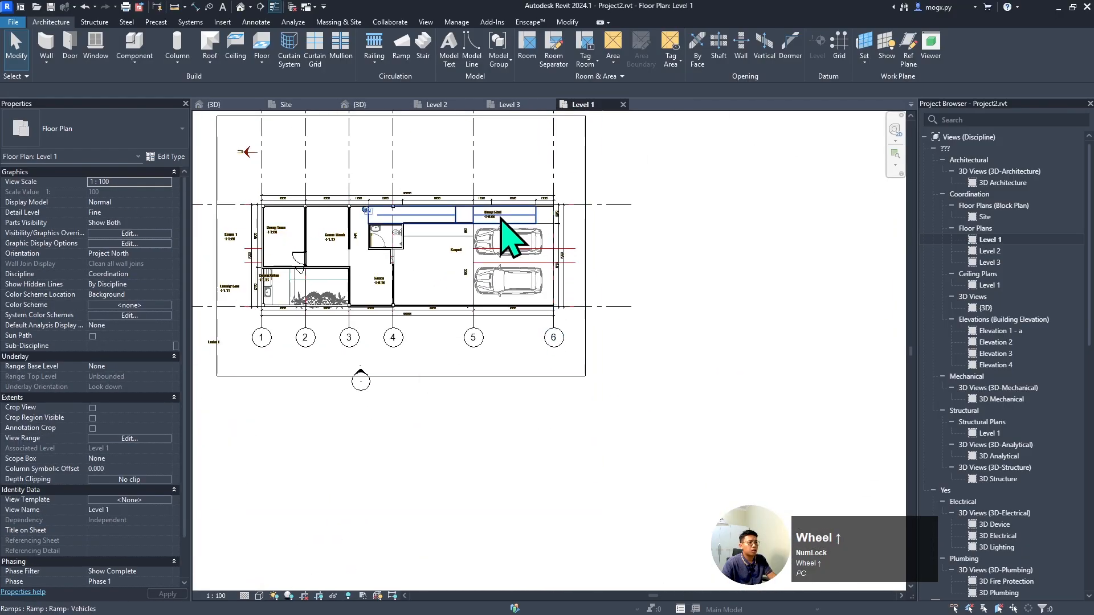
{"action": "scroll", "coordinate": [507, 239], "scroll_direction": "up", "scroll_amount": 3}
{"action": "left_click", "coordinate": [403, 46]}
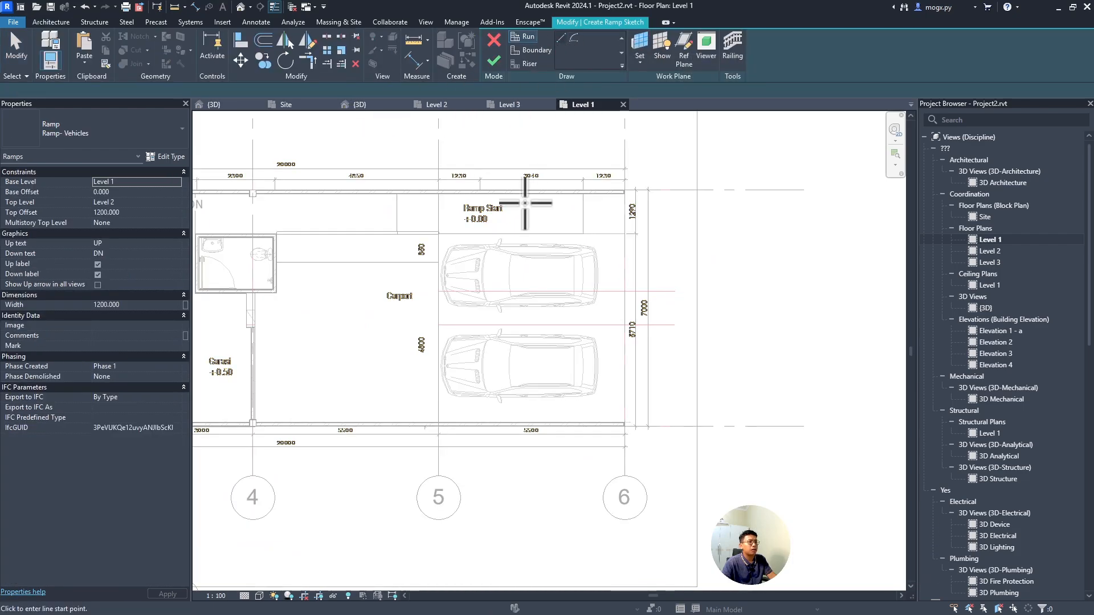
{"action": "scroll", "coordinate": [558, 223], "scroll_direction": "up", "scroll_amount": 2}
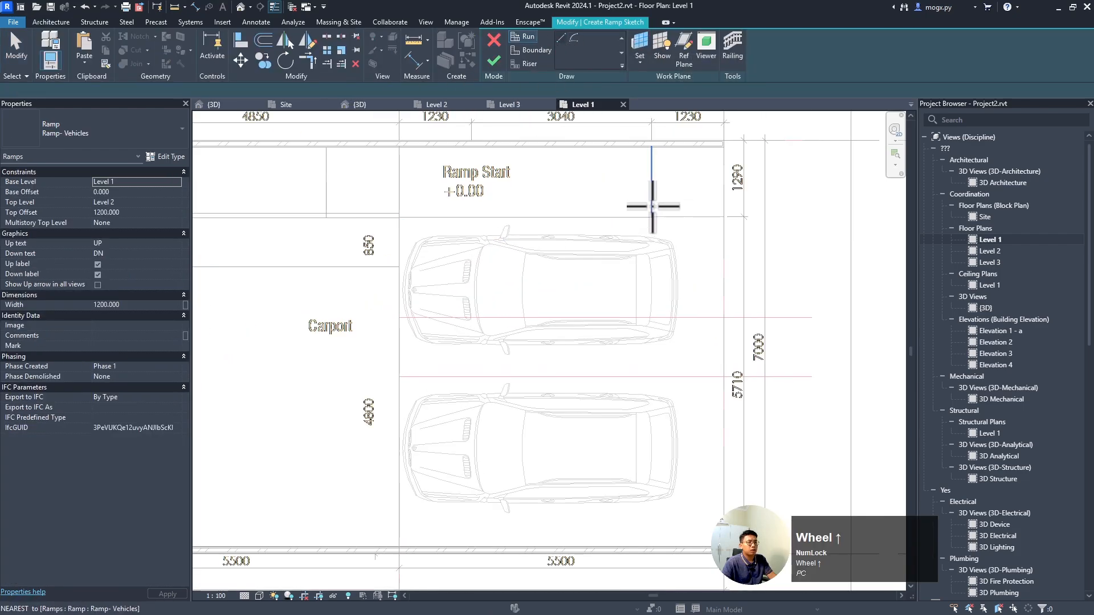
{"action": "left_click", "coordinate": [652, 205]}
{"action": "left_click", "coordinate": [400, 205]}
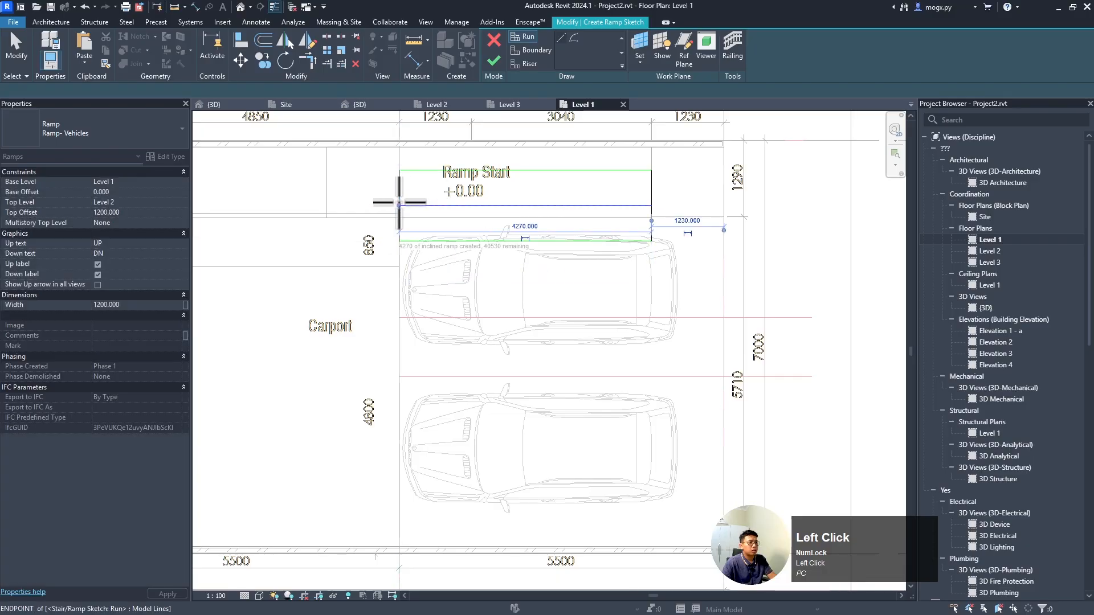
- Set the new ramp's top level to Level 1 with a top offset of 500, and end the run drawing
{"action": "left_click", "coordinate": [174, 203]}
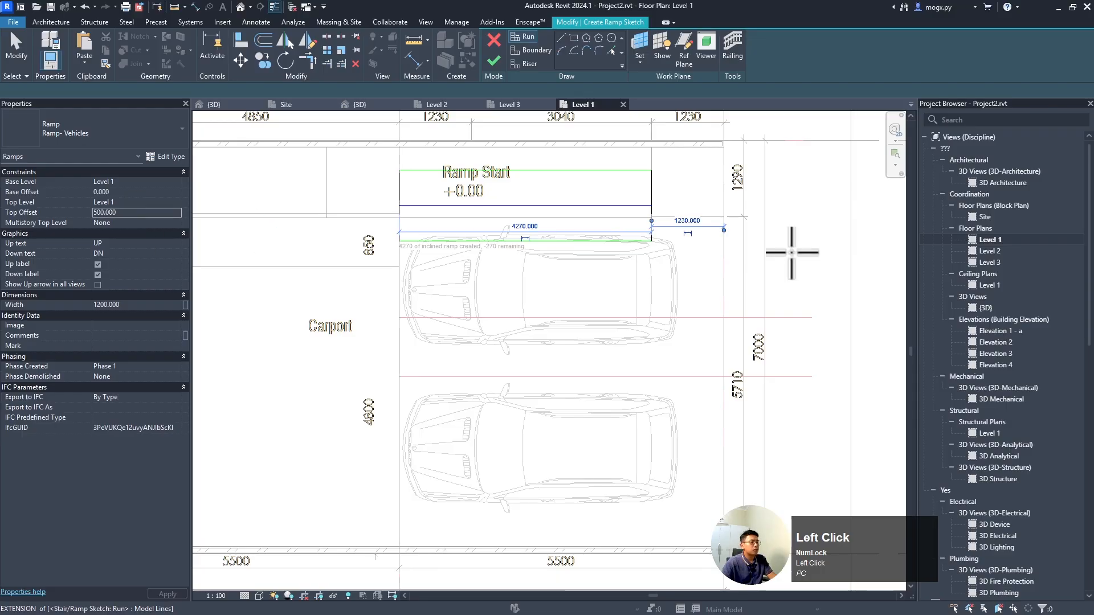
{"action": "key", "text": "Escape"}
{"action": "scroll", "coordinate": [781, 256], "scroll_direction": "down", "scroll_amount": 2}
{"action": "scroll", "coordinate": [549, 159], "scroll_direction": "up", "scroll_amount": 1}
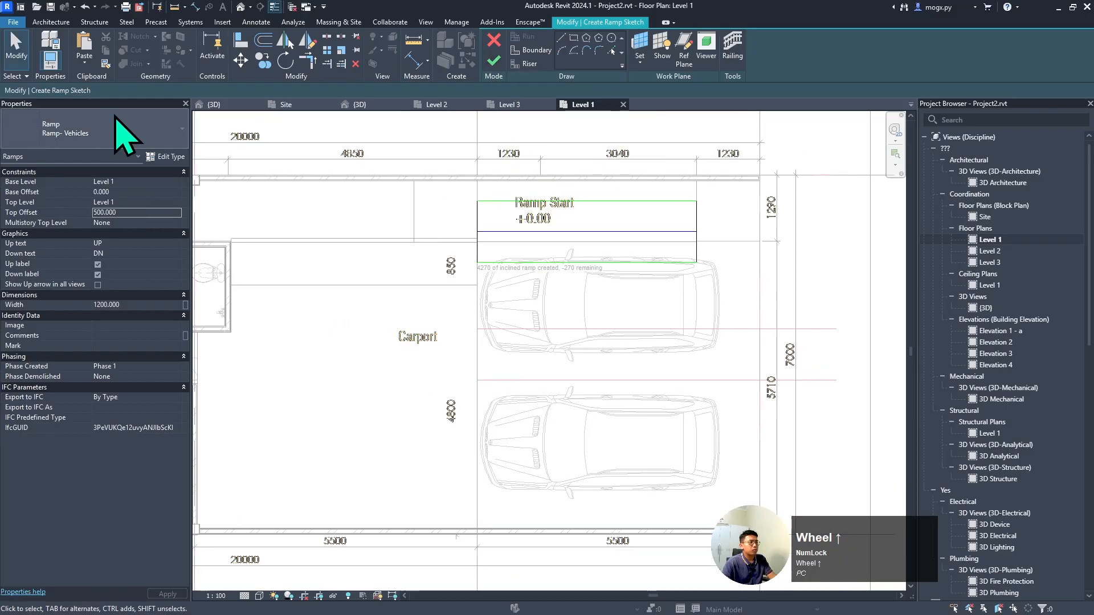
- Move the whole ramp sketch so its upper outer corner meets the DWG carport edge line below the Ramp Start text
{"action": "left_click_drag", "start_coordinate": [488, 197], "coordinate": [729, 287]}
{"action": "scroll", "coordinate": [703, 237], "scroll_direction": "up", "scroll_amount": 4}
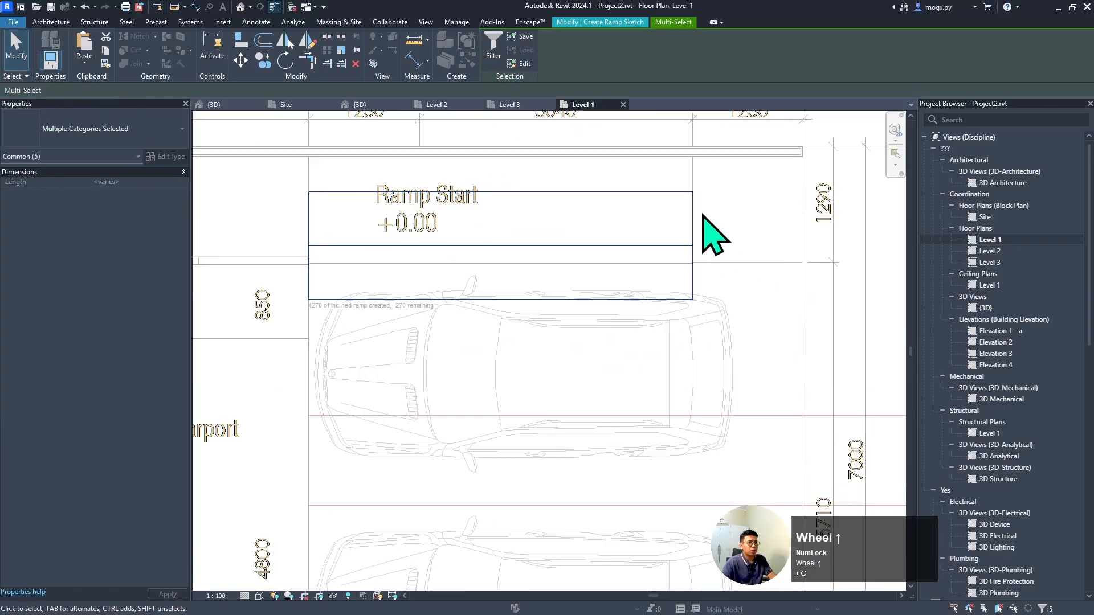
{"action": "key", "text": "m"}
{"action": "key", "text": "v"}
{"action": "left_click", "coordinate": [691, 188]}
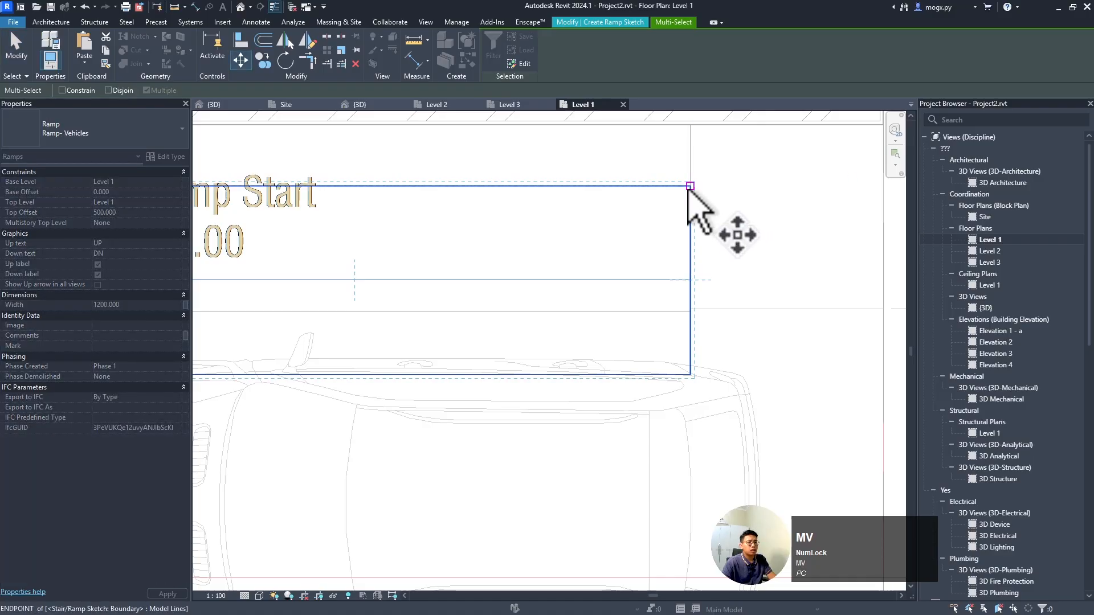
{"action": "left_click", "coordinate": [691, 310]}
{"action": "scroll", "coordinate": [701, 203], "scroll_direction": "down", "scroll_amount": 5}
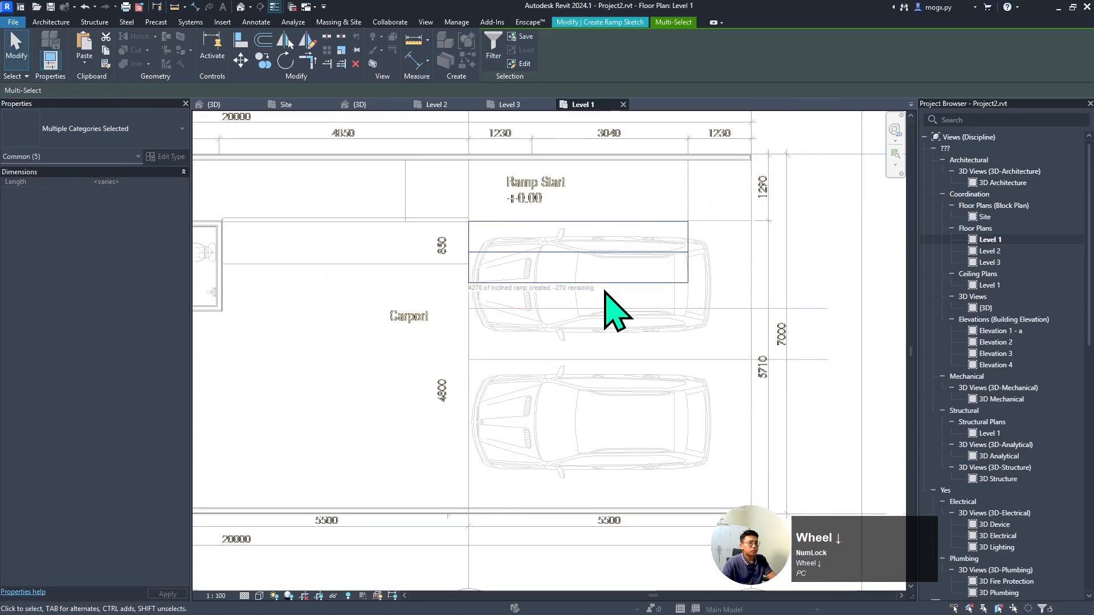
- Widen the ramp sketch by moving its lower boundary to the opposite side wall, shift the run line down between the cars, and finish the ramp
{"action": "left_click", "coordinate": [464, 274]}
{"action": "left_click", "coordinate": [532, 285]}
{"action": "left_click_drag", "start_coordinate": [533, 284], "coordinate": [543, 510]}
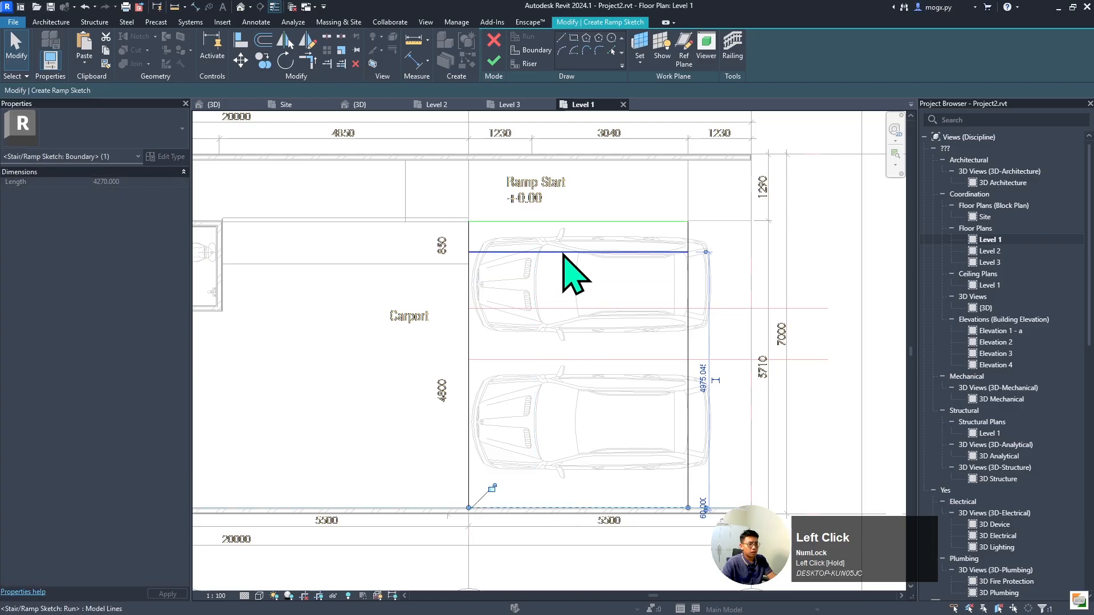
{"action": "left_click_drag", "start_coordinate": [562, 253], "coordinate": [561, 360]}
{"action": "key", "text": "Escape"}
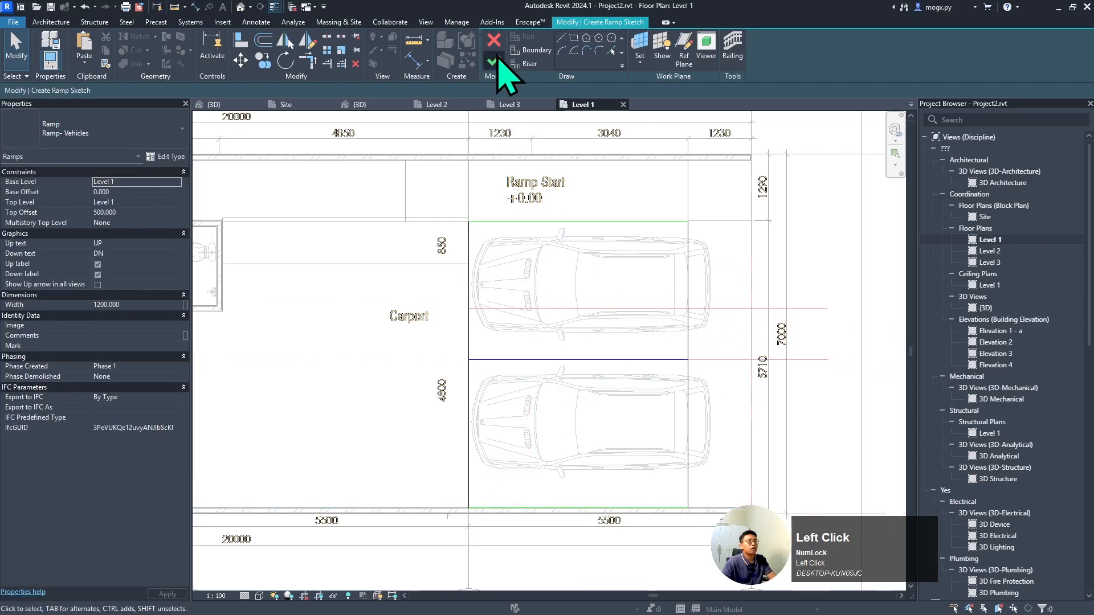
{"action": "left_click", "coordinate": [492, 61]}
{"action": "scroll", "coordinate": [741, 379], "scroll_direction": "down", "scroll_amount": 2}
{"action": "left_click", "coordinate": [689, 382]}
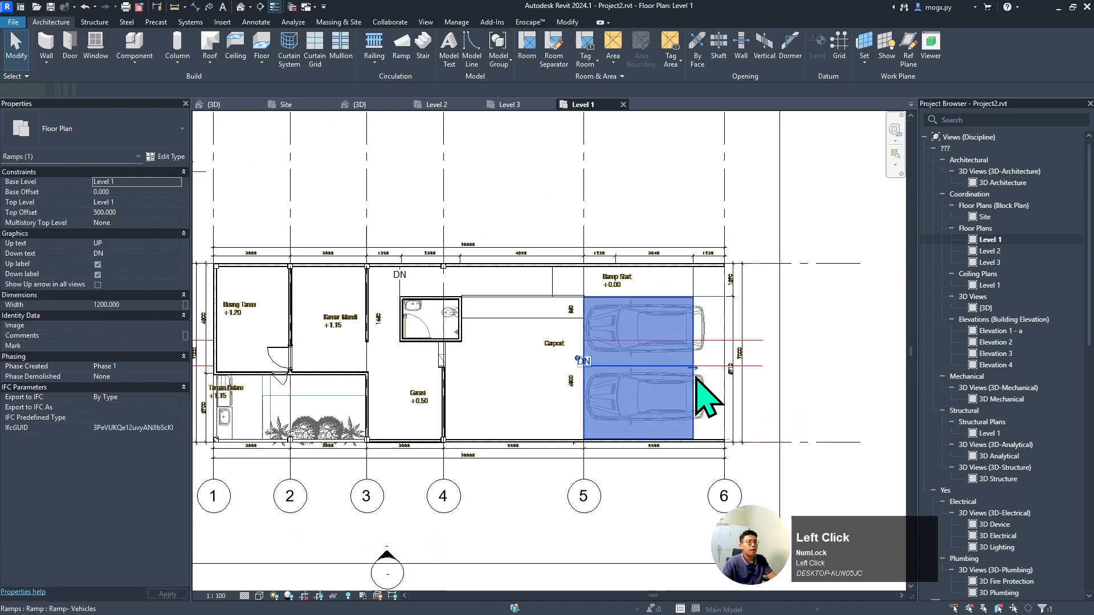
- Delete both 900mm Pipe railings from the new vehicle ramp in the 3D view
{"action": "left_click", "coordinate": [359, 105]}
{"action": "middle_click_drag", "start_coordinate": [508, 223], "coordinate": [477, 445], "text": "shift"}
{"action": "left_click", "coordinate": [475, 445]}
{"action": "middle_click_drag", "start_coordinate": [336, 336], "coordinate": [286, 340], "text": "shift"}
{"action": "left_click", "coordinate": [258, 292]}
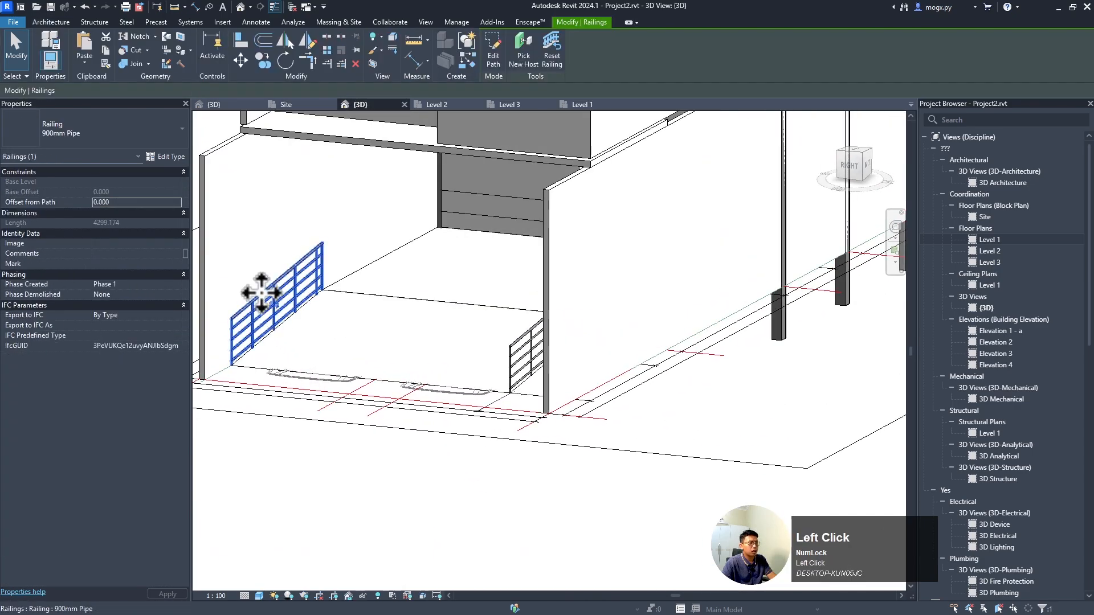
{"action": "key", "text": "Delete"}
{"action": "left_click", "coordinate": [522, 344]}
{"action": "key", "text": "Delete"}
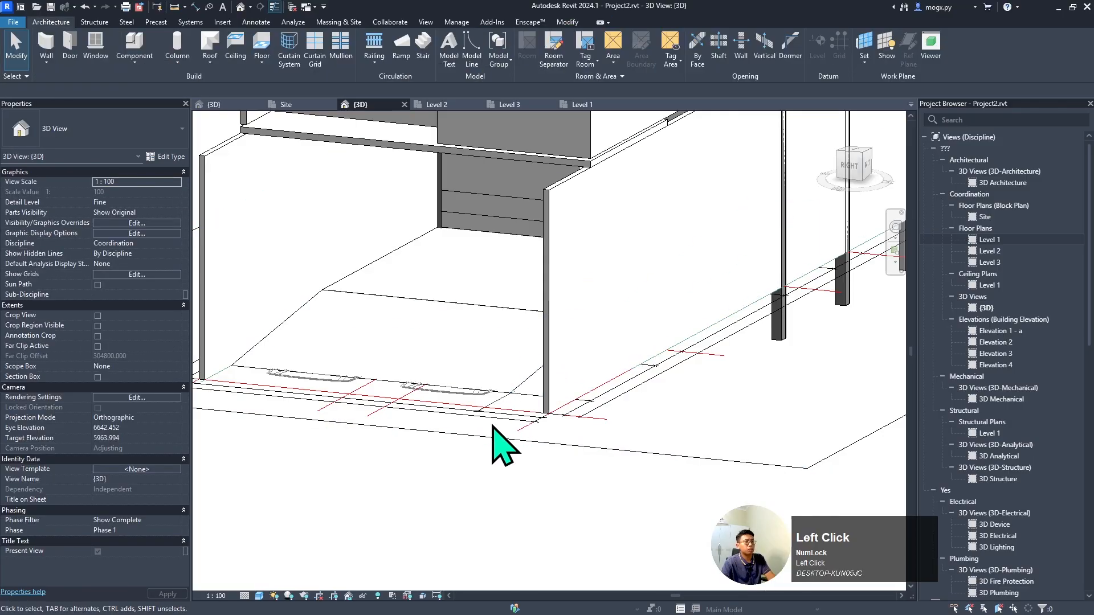
{"action": "middle_click_drag", "start_coordinate": [496, 439], "coordinate": [614, 380], "text": "shift"}
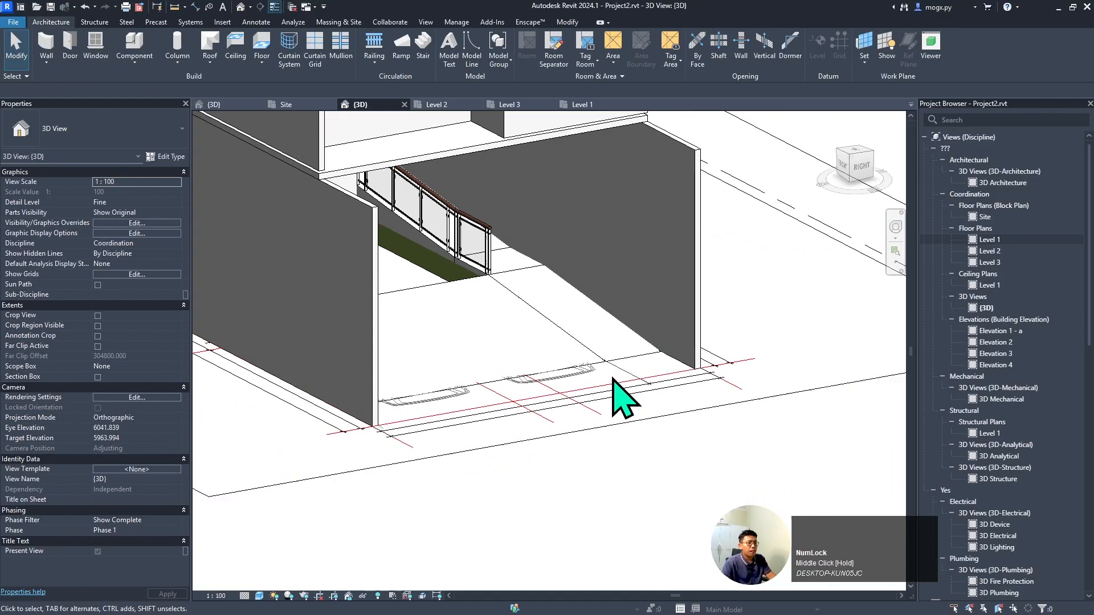
- Start another Concrete- 100mm floor on Level 1 and sketch a rectangle from the ramp's outer edge to grid 6, between the side walls
{"action": "left_click", "coordinate": [438, 281]}
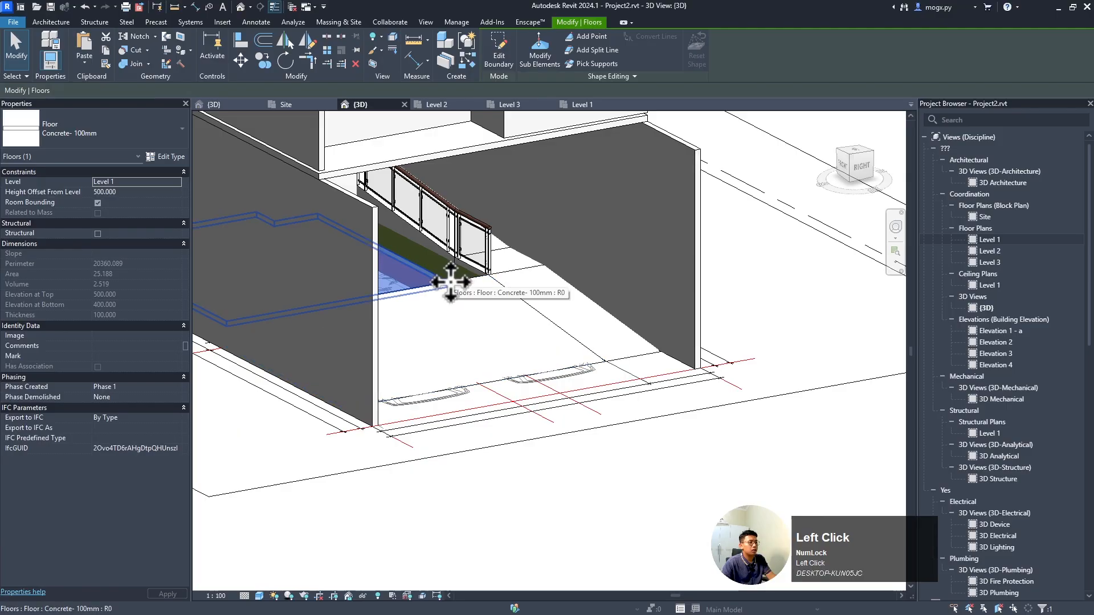
{"action": "left_click", "coordinate": [487, 57]}
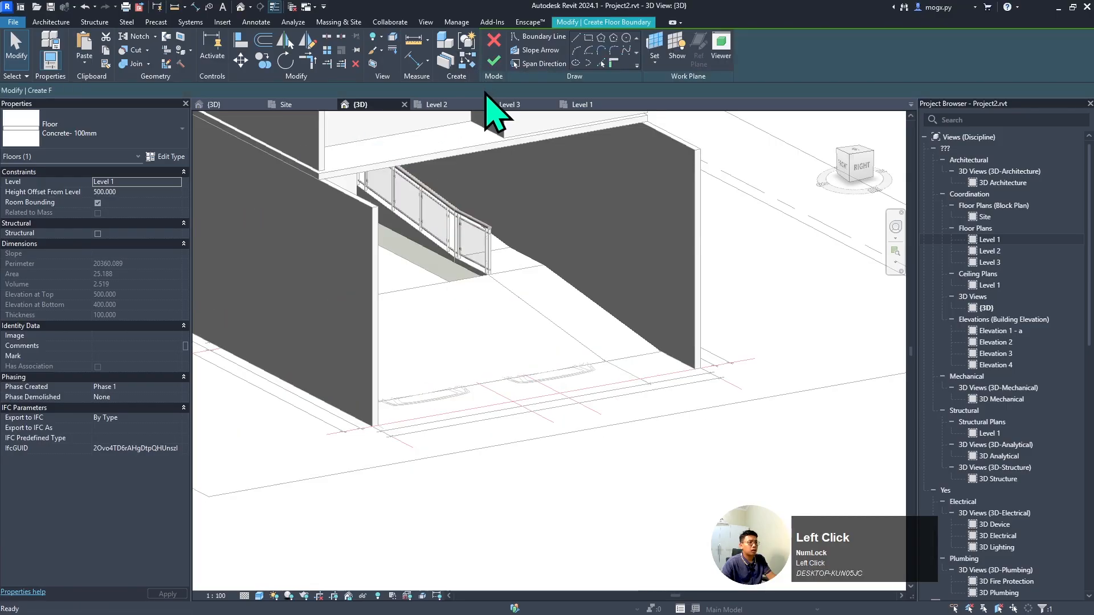
{"action": "left_click", "coordinate": [578, 104]}
{"action": "scroll", "coordinate": [627, 257], "scroll_direction": "down", "scroll_amount": 3}
{"action": "scroll", "coordinate": [661, 271], "scroll_direction": "up", "scroll_amount": 5}
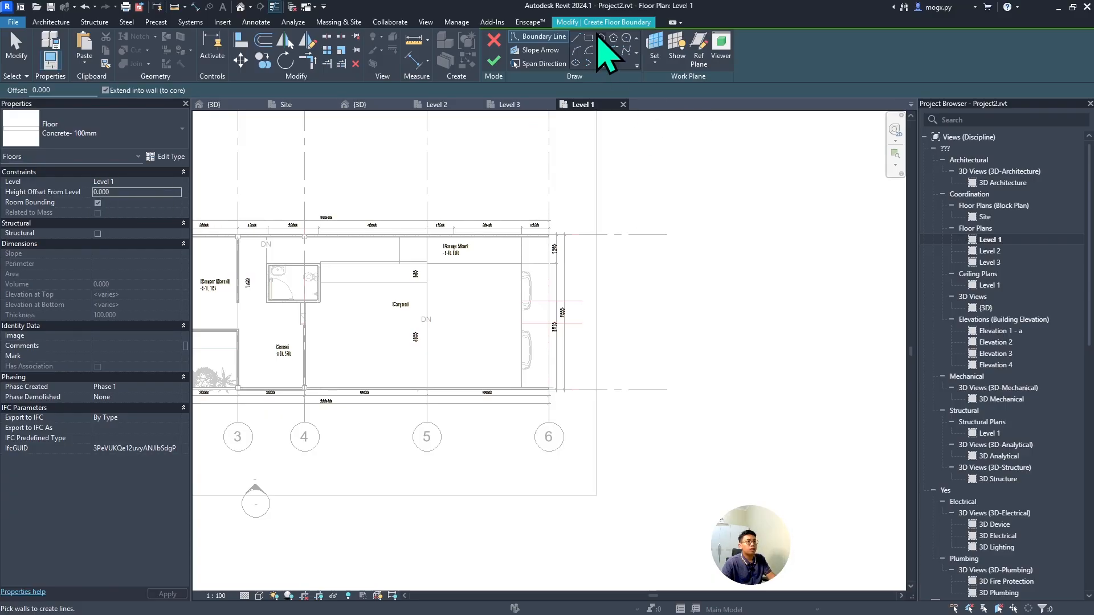
{"action": "left_click", "coordinate": [590, 38]}
{"action": "scroll", "coordinate": [467, 215], "scroll_direction": "up", "scroll_amount": 3}
{"action": "left_click", "coordinate": [472, 197]}
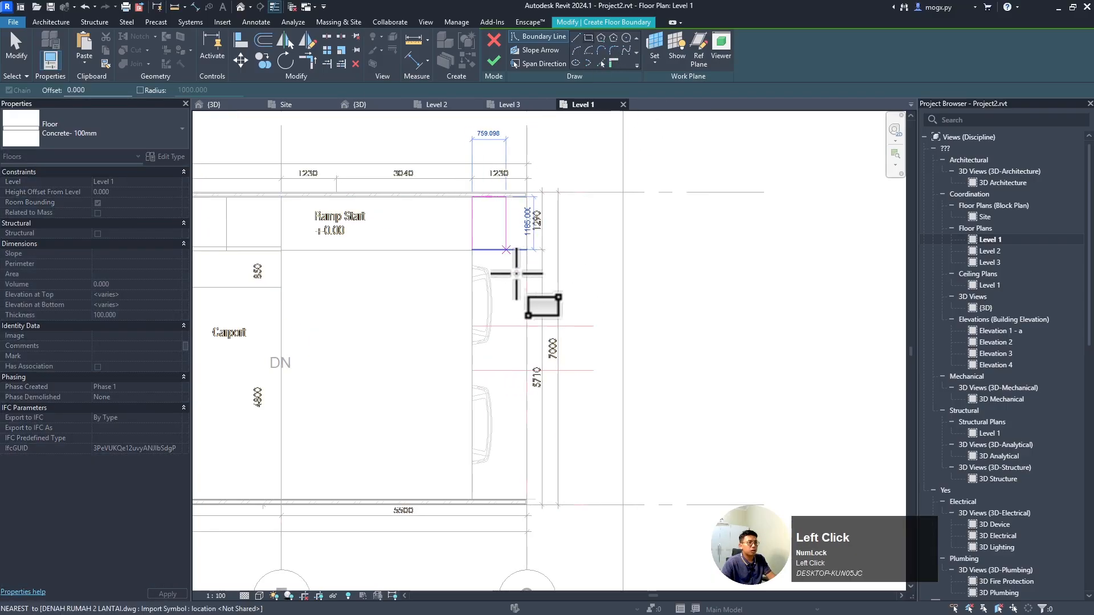
{"action": "left_click", "coordinate": [527, 499]}
- Move the floor sketch's upper boundary line onto the side wall's inner face and finish the floor
{"action": "scroll", "coordinate": [478, 260], "scroll_direction": "up", "scroll_amount": 8}
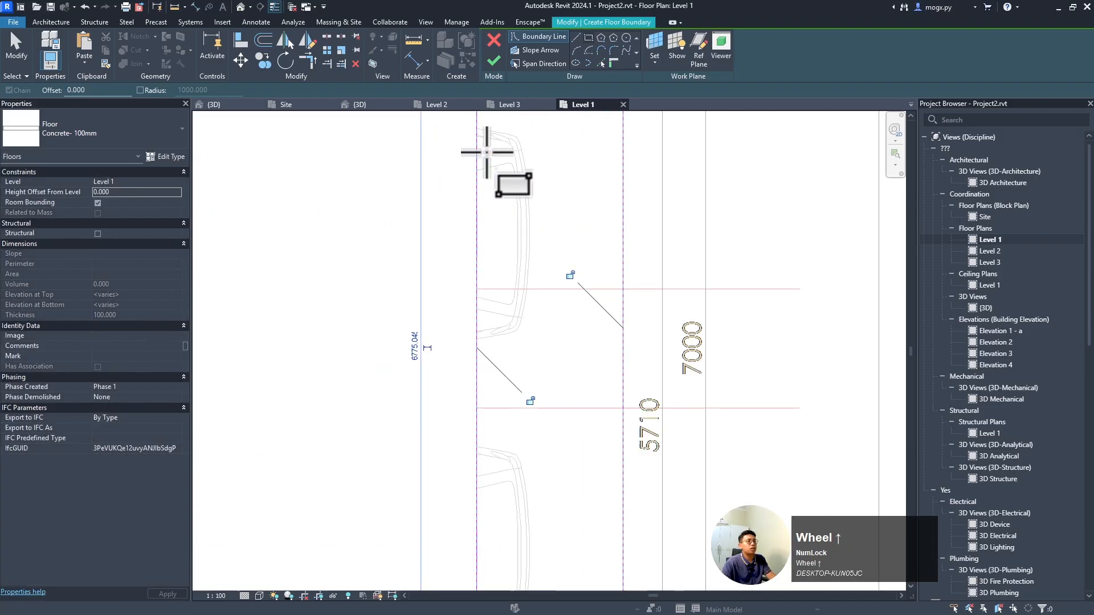
{"action": "key", "text": "Escape"}
{"action": "scroll", "coordinate": [475, 174], "scroll_direction": "up", "scroll_amount": 2}
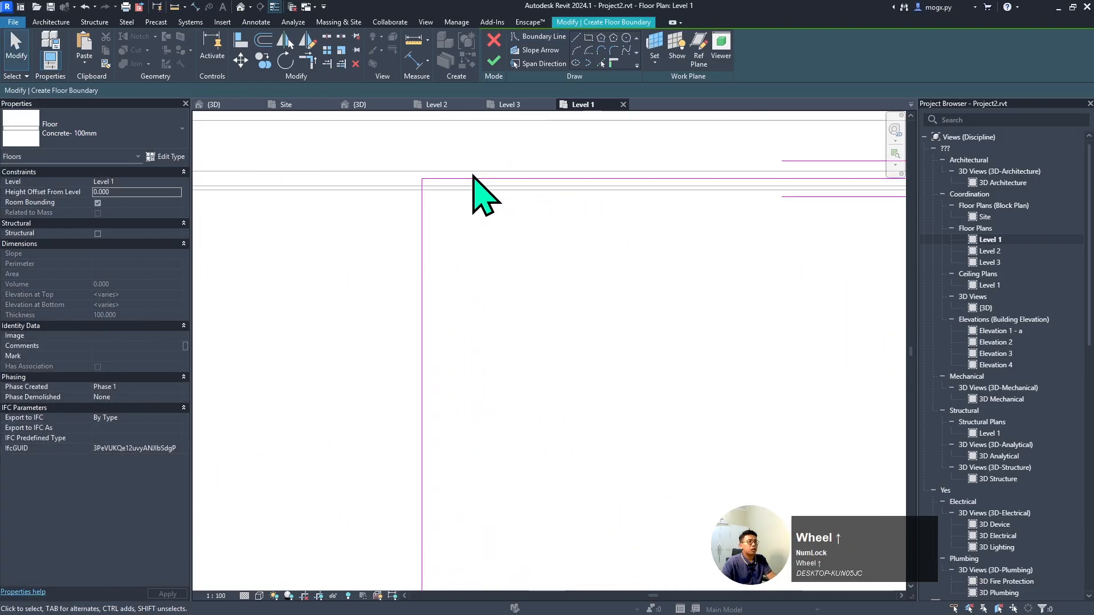
{"action": "left_click_drag", "start_coordinate": [473, 178], "coordinate": [470, 190]}
{"action": "left_click", "coordinate": [506, 63]}
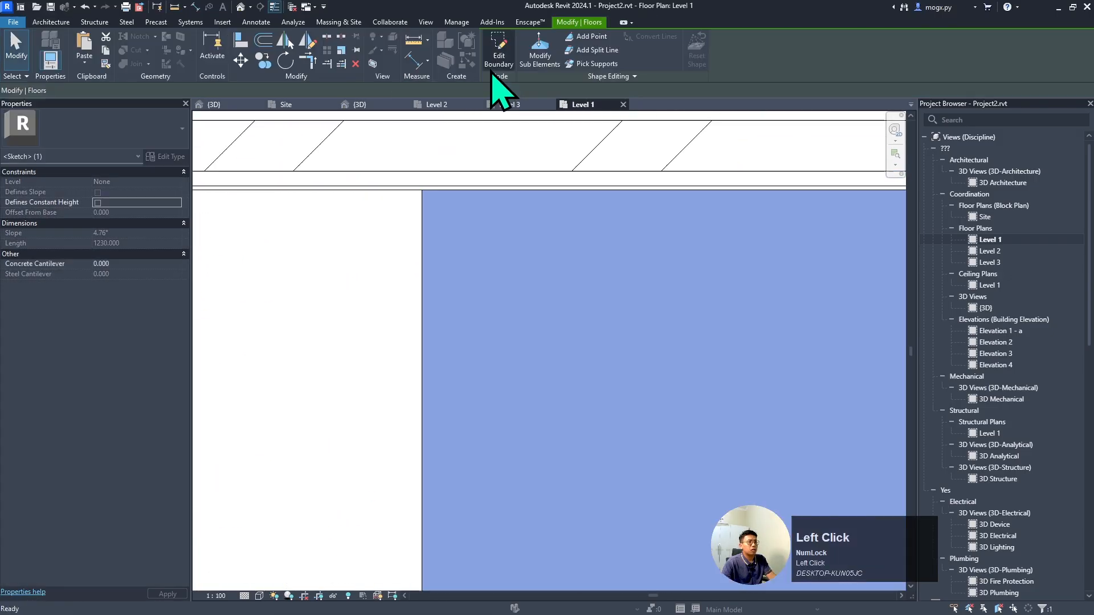
{"action": "scroll", "coordinate": [533, 205], "scroll_direction": "down", "scroll_amount": 4}
- Examine the new front floor, vehicle ramp and carport from several angles in the 3D view
{"action": "left_click", "coordinate": [376, 105]}
{"action": "scroll", "coordinate": [583, 364], "scroll_direction": "down", "scroll_amount": 3}
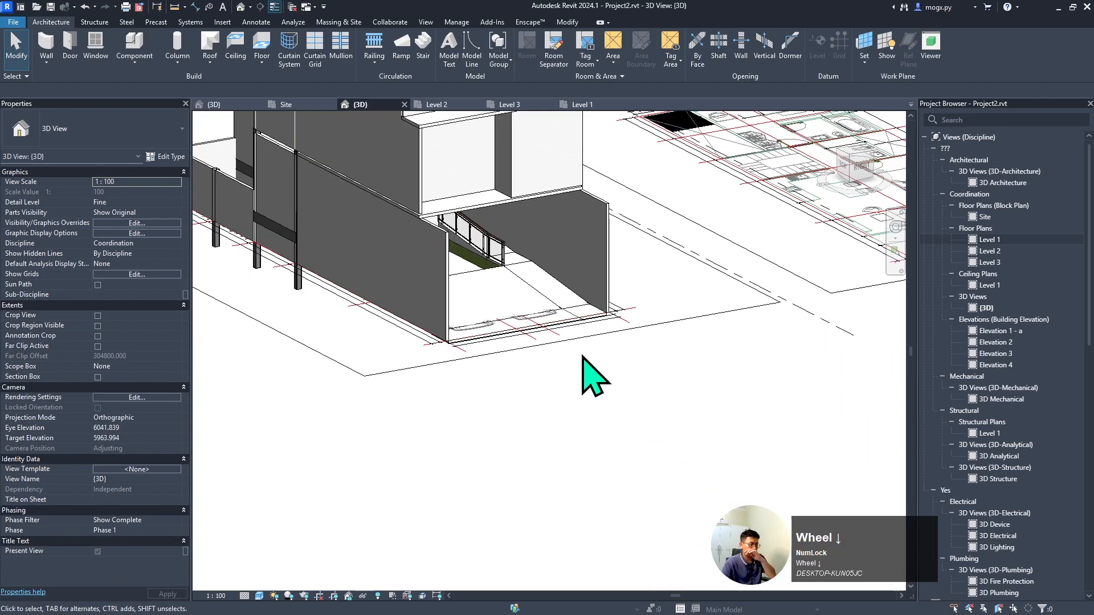
{"action": "scroll", "coordinate": [589, 378], "scroll_direction": "up", "scroll_amount": 3}
{"action": "middle_click_drag", "start_coordinate": [589, 378], "coordinate": [519, 403], "text": "shift"}
{"action": "scroll", "coordinate": [678, 358], "scroll_direction": "down", "scroll_amount": 3}
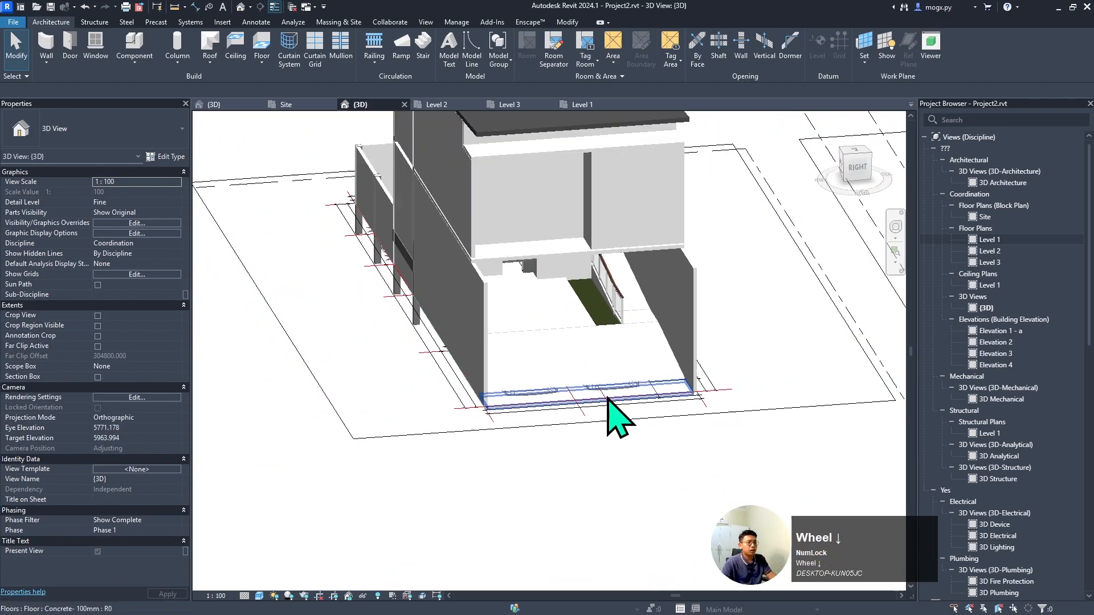
{"action": "scroll", "coordinate": [608, 398], "scroll_direction": "up", "scroll_amount": 1}
{"action": "middle_click_drag", "start_coordinate": [608, 398], "coordinate": [456, 325], "text": "shift"}
{"action": "scroll", "coordinate": [518, 333], "scroll_direction": "down", "scroll_amount": 3}
{"action": "middle_click_drag", "start_coordinate": [536, 330], "coordinate": [598, 403], "text": "shift"}
{"action": "scroll", "coordinate": [553, 234], "scroll_direction": "down", "scroll_amount": 1, "text": "shift"}
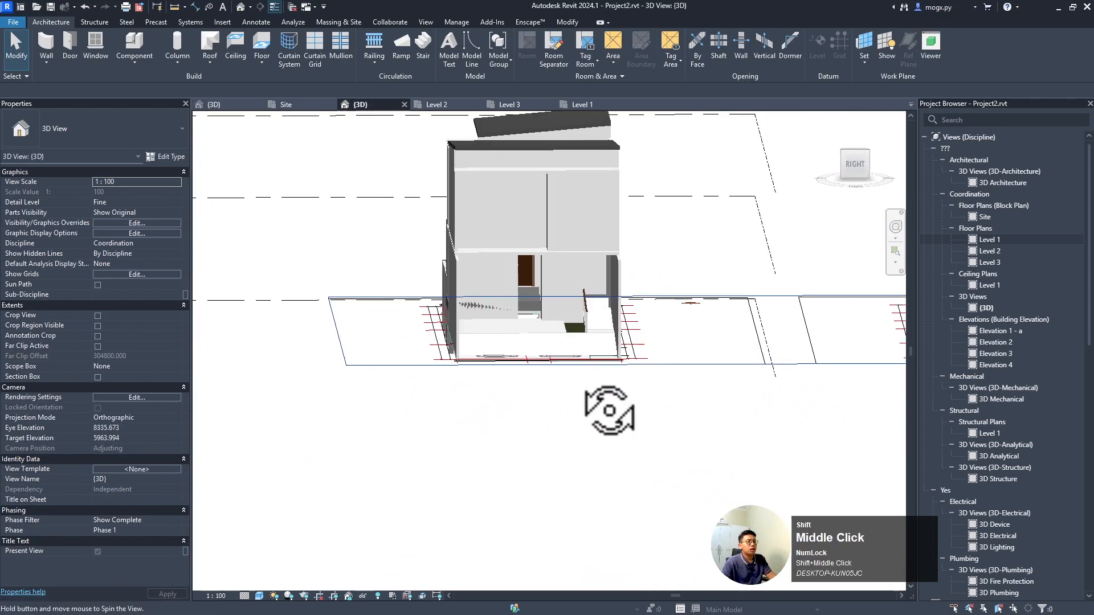
{"action": "scroll", "coordinate": [549, 359], "scroll_direction": "up", "scroll_amount": 2}
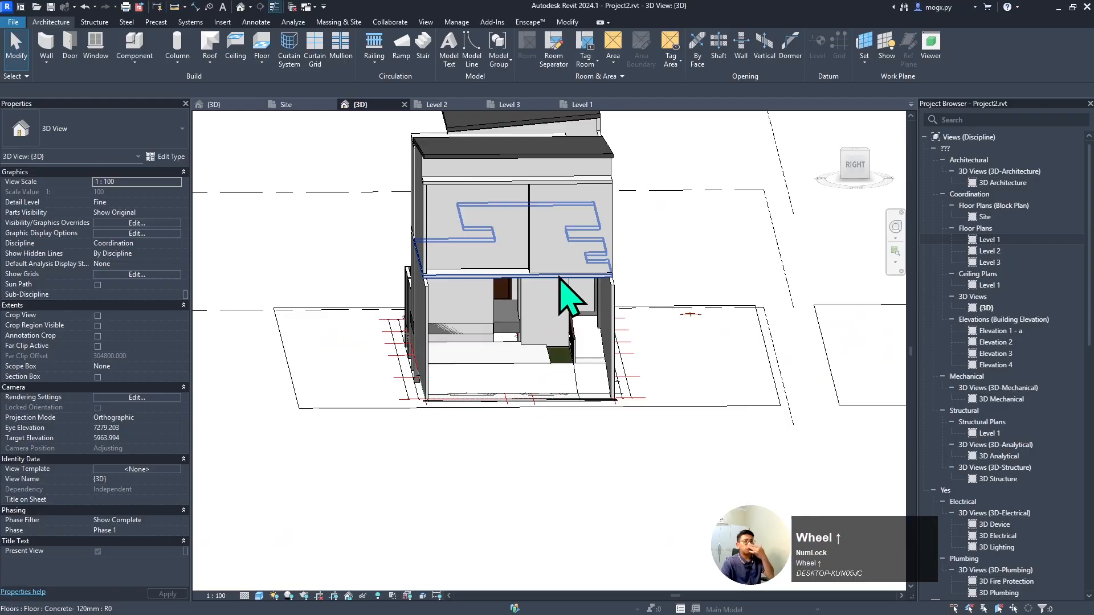
- Edit the boundary of the Generic Floor - 400mm - Filled on Level 1 and delete the notch lines below the bathroom near grid 4
{"action": "left_click", "coordinate": [566, 108]}
{"action": "scroll", "coordinate": [721, 229], "scroll_direction": "down", "scroll_amount": 3}
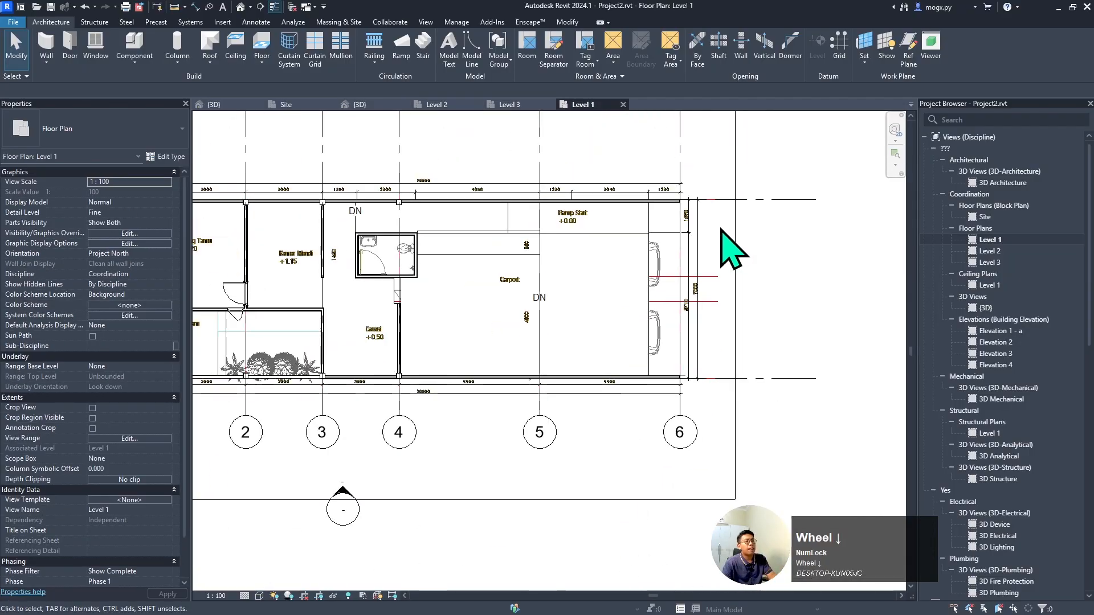
{"action": "scroll", "coordinate": [646, 296], "scroll_direction": "down", "scroll_amount": 4}
{"action": "scroll", "coordinate": [393, 239], "scroll_direction": "up", "scroll_amount": 6}
{"action": "scroll", "coordinate": [883, 452], "scroll_direction": "up", "scroll_amount": 1}
{"action": "scroll", "coordinate": [623, 402], "scroll_direction": "down", "scroll_amount": 5}
{"action": "scroll", "coordinate": [843, 433], "scroll_direction": "up", "scroll_amount": 3}
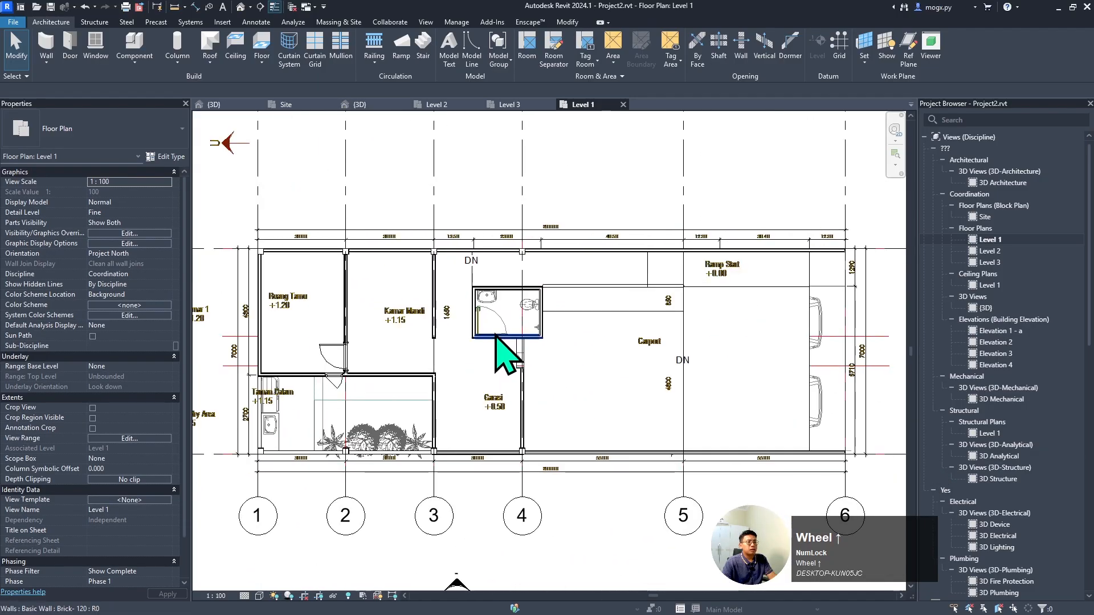
{"action": "scroll", "coordinate": [561, 362], "scroll_direction": "up", "scroll_amount": 5}
{"action": "double_click", "coordinate": [464, 361]}
{"action": "scroll", "coordinate": [467, 323], "scroll_direction": "up", "scroll_amount": 3}
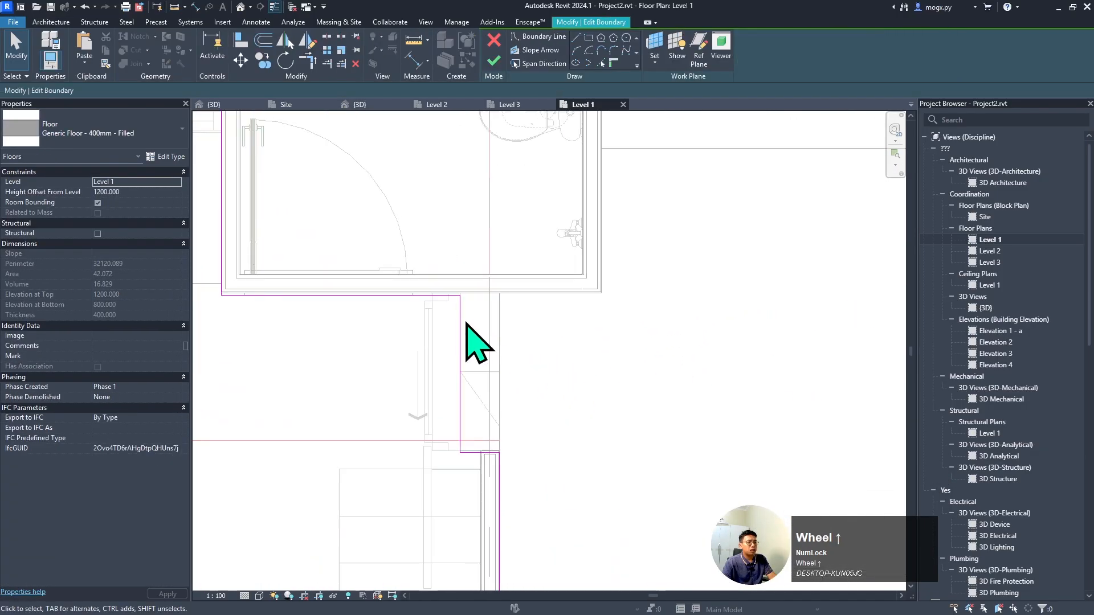
{"action": "left_click_drag", "start_coordinate": [481, 349], "coordinate": [445, 494]}
{"action": "key", "text": "Delete"}
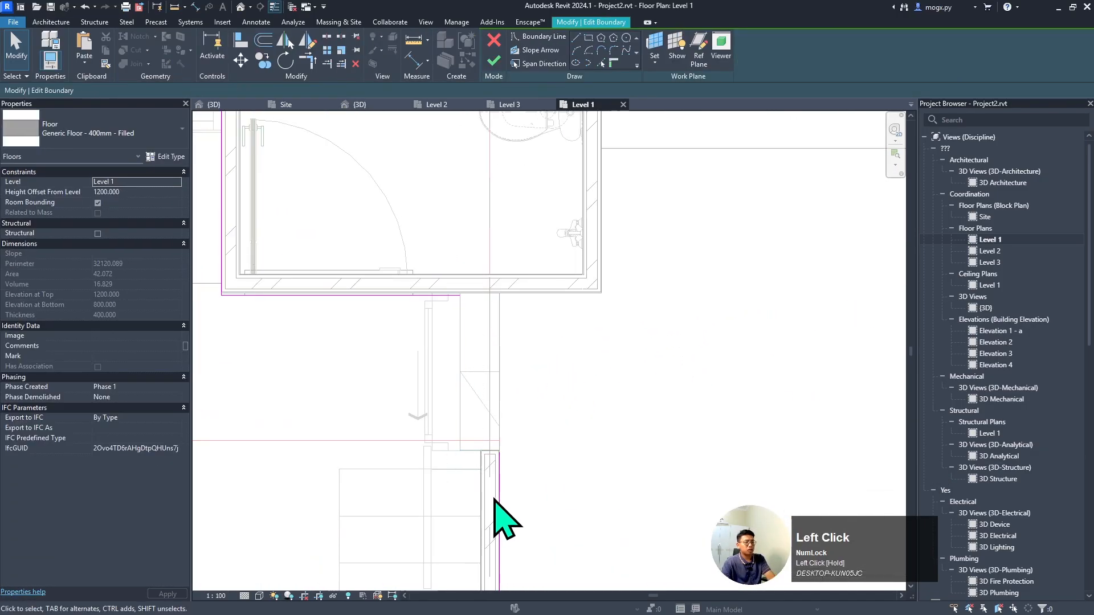
- Trim the floor boundary lines to a corner along grid 4, align the upper line to the bathroom wall's outer face, and finish the boundary
{"action": "key", "text": "r"}
{"action": "left_click", "coordinate": [498, 478]}
{"action": "scroll", "coordinate": [450, 302], "scroll_direction": "up", "scroll_amount": 3}
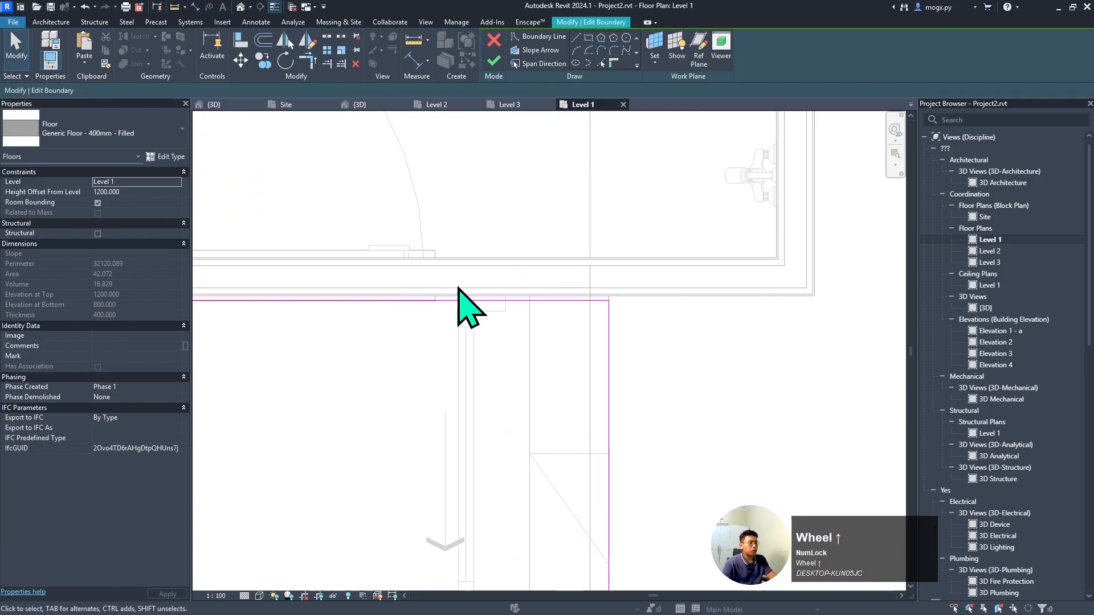
{"action": "key", "text": "a"}
{"action": "key", "text": "l"}
{"action": "scroll", "coordinate": [564, 342], "scroll_direction": "up", "scroll_amount": 3}
{"action": "left_click", "coordinate": [574, 305]}
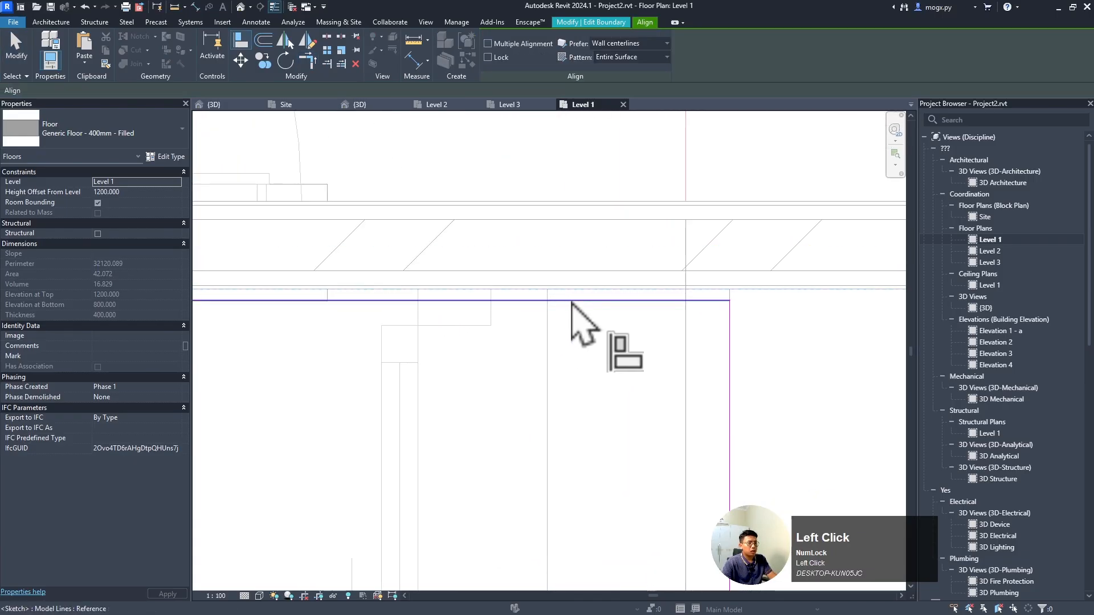
{"action": "scroll", "coordinate": [576, 273], "scroll_direction": "down", "scroll_amount": 4}
{"action": "key", "text": "Escape"}
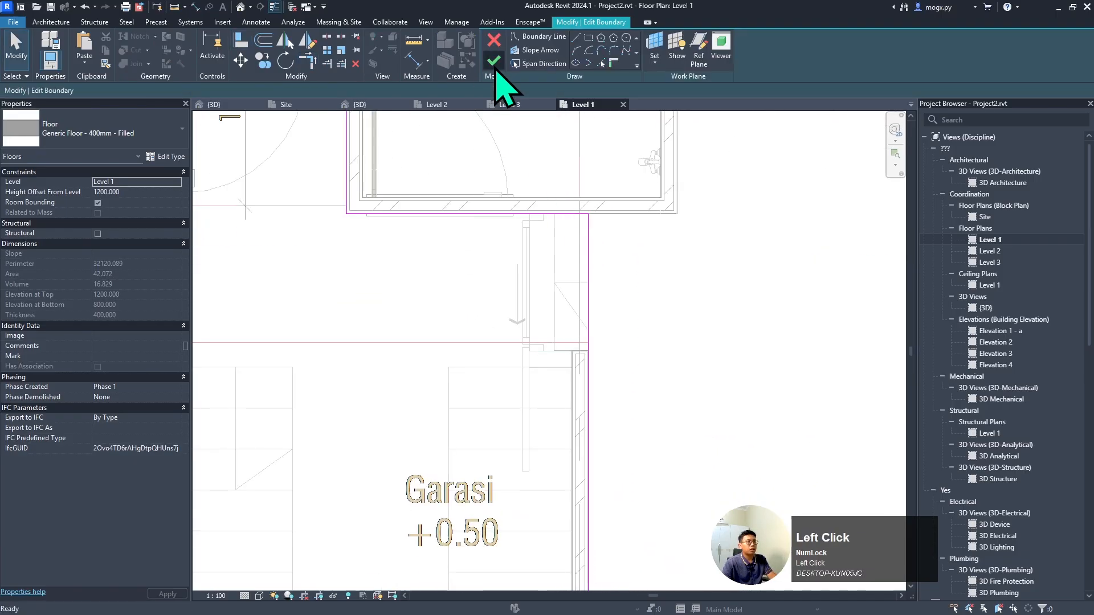
{"action": "left_click", "coordinate": [493, 61]}
- Extend the Brick- 120 wall on grid 4 up to the bathroom wall on Level 1
{"action": "scroll", "coordinate": [512, 281], "scroll_direction": "down", "scroll_amount": 3}
{"action": "scroll", "coordinate": [531, 330], "scroll_direction": "up", "scroll_amount": 5}
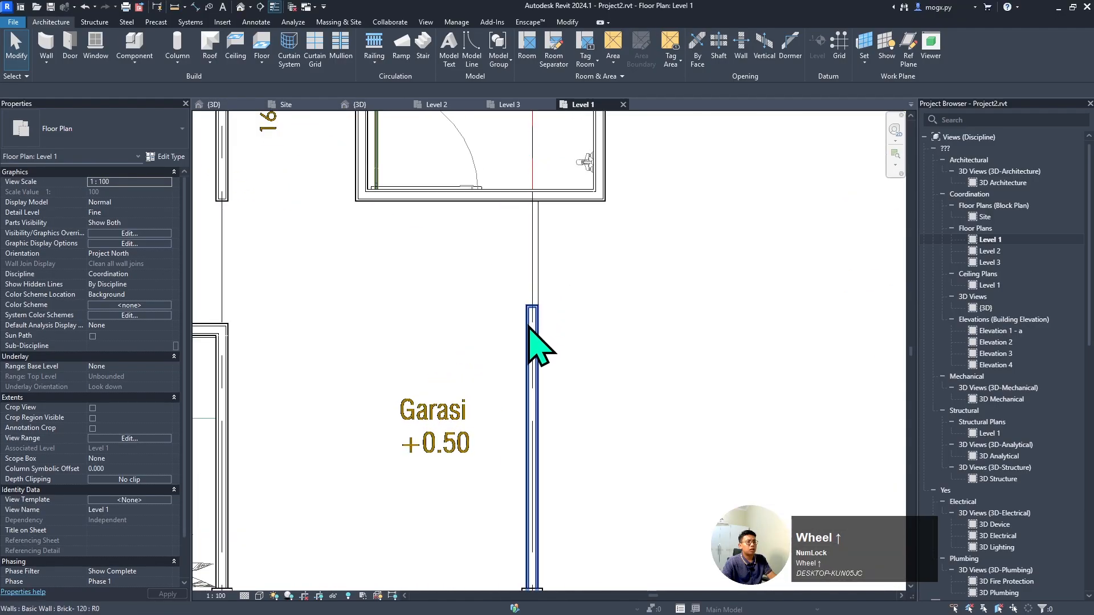
{"action": "left_click", "coordinate": [531, 331]}
{"action": "left_click_drag", "start_coordinate": [538, 306], "coordinate": [539, 199]}
{"action": "left_click", "coordinate": [428, 280]}
{"action": "scroll", "coordinate": [473, 277], "scroll_direction": "down", "scroll_amount": 3}
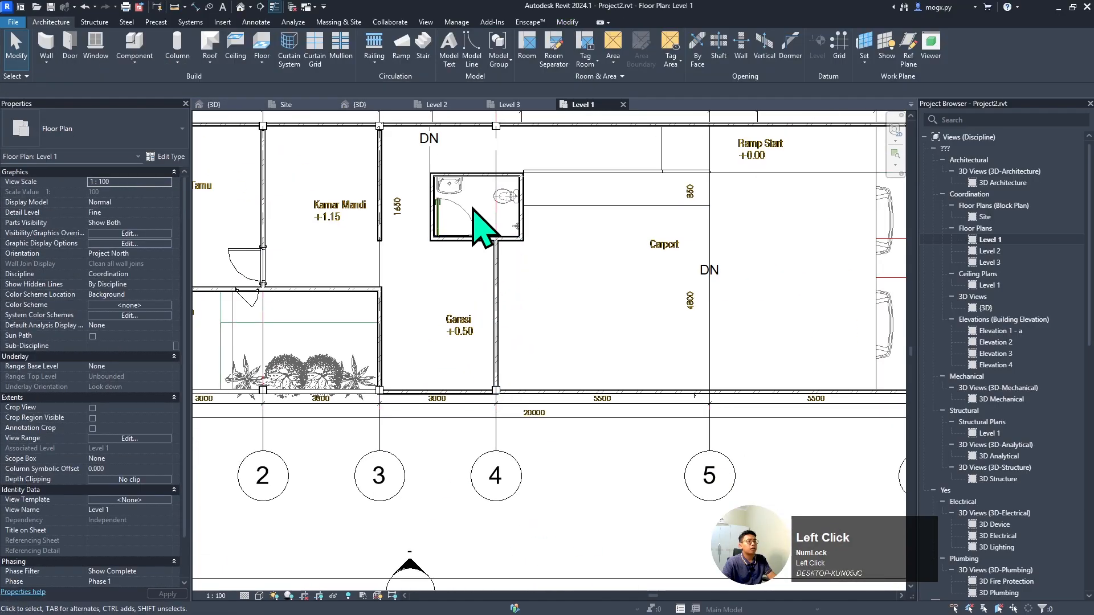
- Move the filled floor's boundary along the grid 4 wall slightly inward to the wall's layer line, finish it, and check it in 3D
{"action": "scroll", "coordinate": [528, 205], "scroll_direction": "up", "scroll_amount": 5}
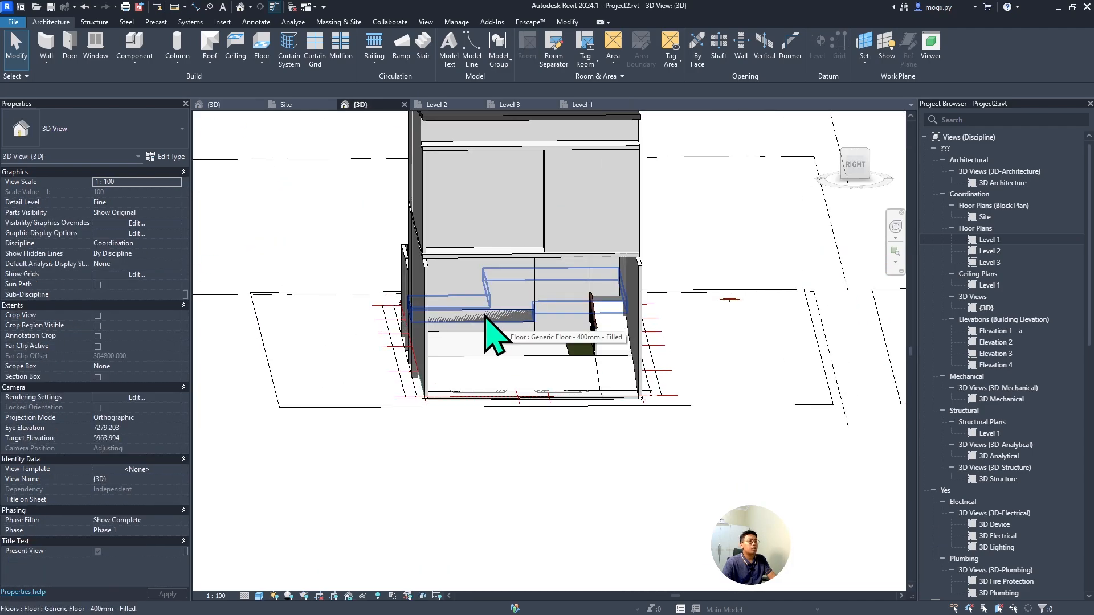
{"action": "double_click", "coordinate": [489, 331]}
{"action": "left_click", "coordinate": [580, 105]}
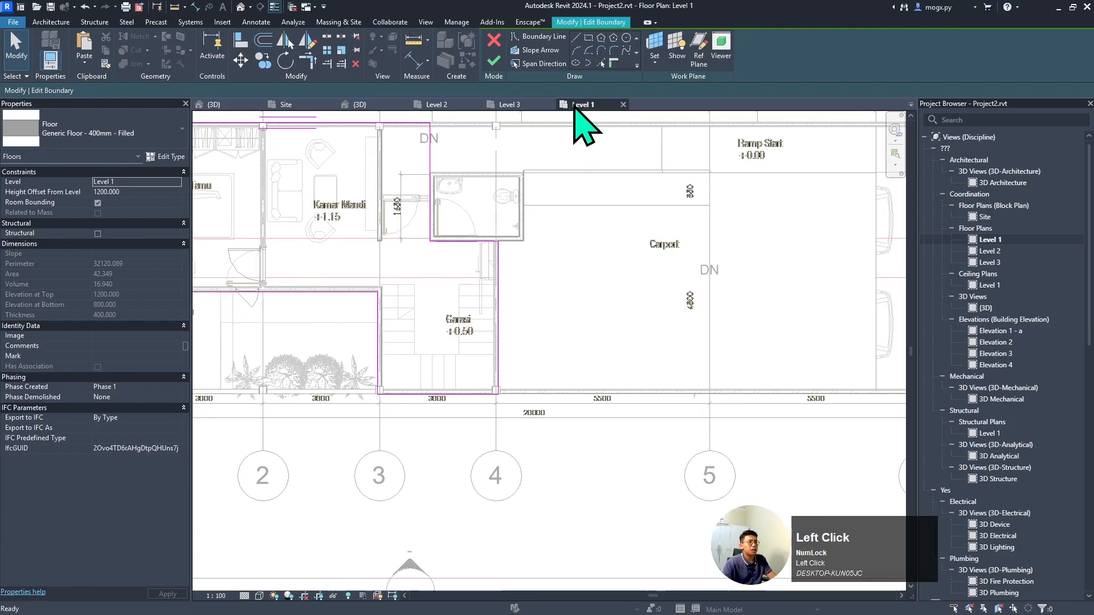
{"action": "scroll", "coordinate": [543, 225], "scroll_direction": "up", "scroll_amount": 6}
{"action": "scroll", "coordinate": [586, 183], "scroll_direction": "up", "scroll_amount": 4}
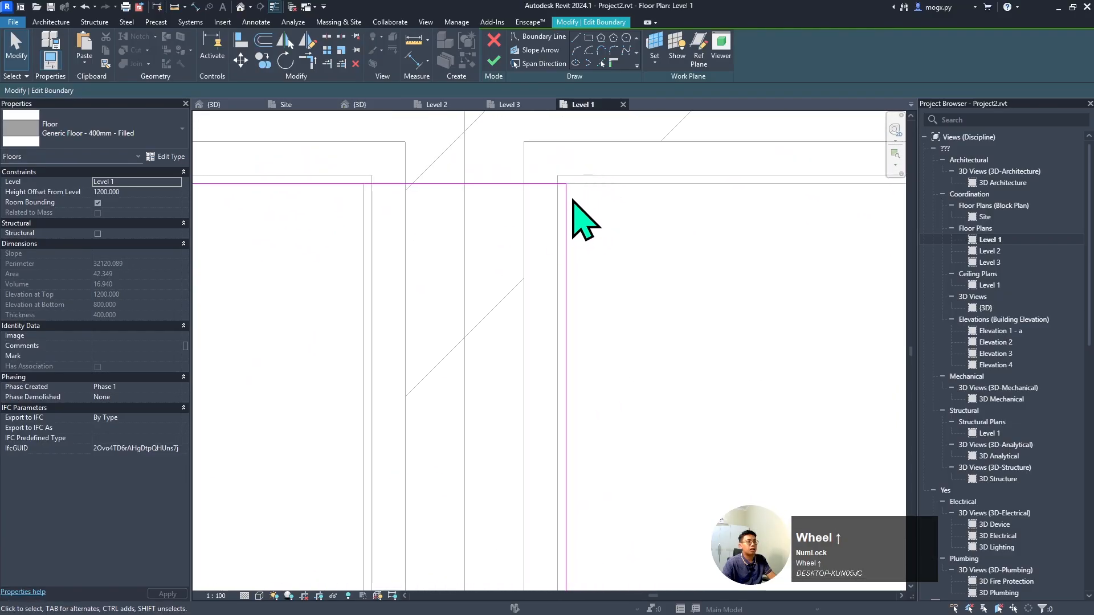
{"action": "scroll", "coordinate": [562, 201], "scroll_direction": "up", "scroll_amount": 3}
{"action": "left_click", "coordinate": [572, 216]}
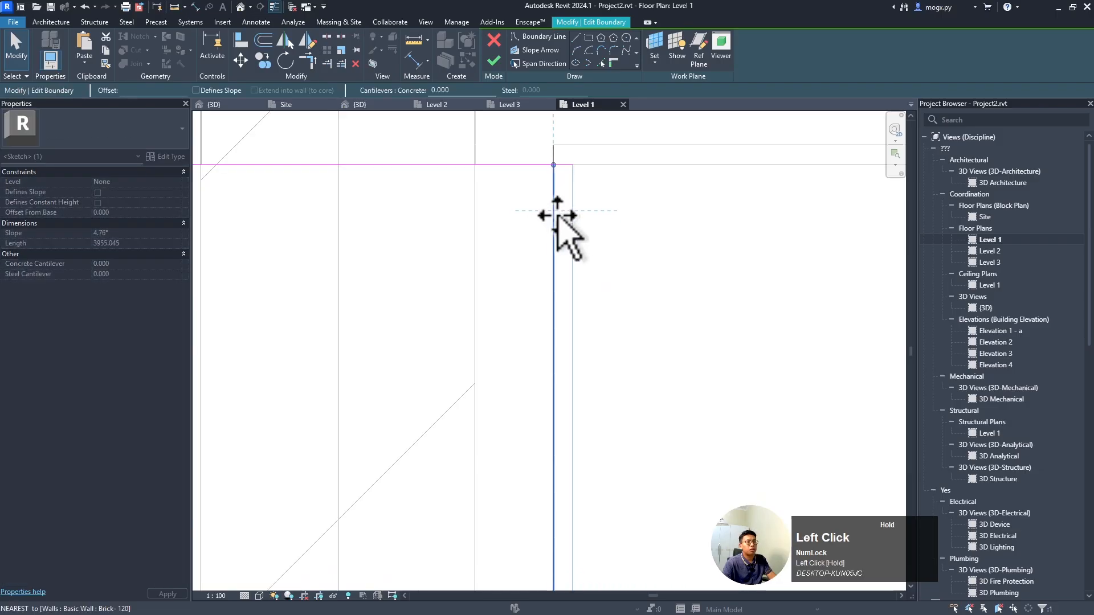
{"action": "scroll", "coordinate": [592, 223], "scroll_direction": "down", "scroll_amount": 3}
{"action": "left_click", "coordinate": [493, 61]}
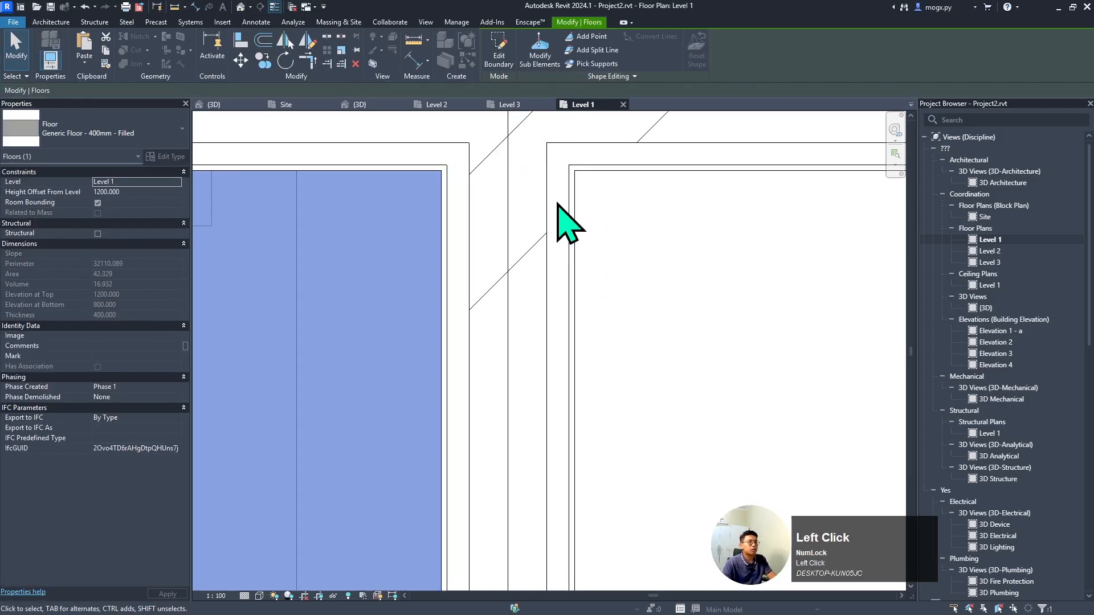
{"action": "scroll", "coordinate": [501, 183], "scroll_direction": "down", "scroll_amount": 3}
{"action": "left_click", "coordinate": [370, 104]}
{"action": "scroll", "coordinate": [525, 228], "scroll_direction": "up", "scroll_amount": 3}
{"action": "middle_click_drag", "start_coordinate": [515, 211], "coordinate": [464, 317], "text": "shift"}
{"action": "scroll", "coordinate": [471, 255], "scroll_direction": "up", "scroll_amount": 3}
{"action": "scroll", "coordinate": [490, 285], "scroll_direction": "down", "scroll_amount": 5}
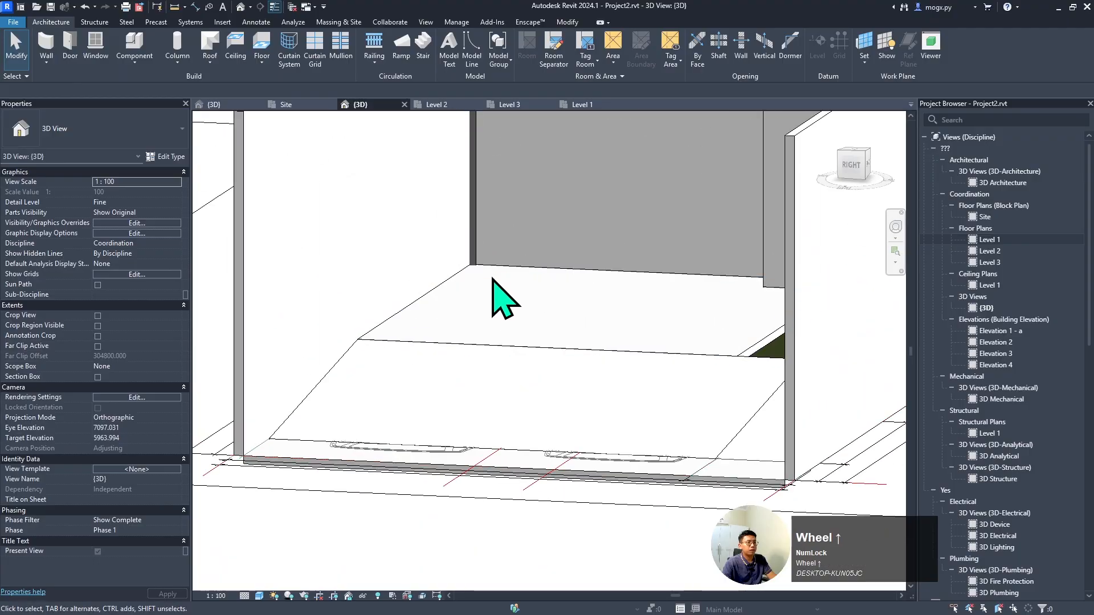
- Move the bathroom's Brick- 120 wall facing the carport outward toward the carport on Level 1
{"action": "middle_click_drag", "start_coordinate": [562, 310], "coordinate": [525, 342]}
{"action": "scroll", "coordinate": [525, 331], "scroll_direction": "down", "scroll_amount": 2}
{"action": "scroll", "coordinate": [489, 291], "scroll_direction": "up", "scroll_amount": 3}
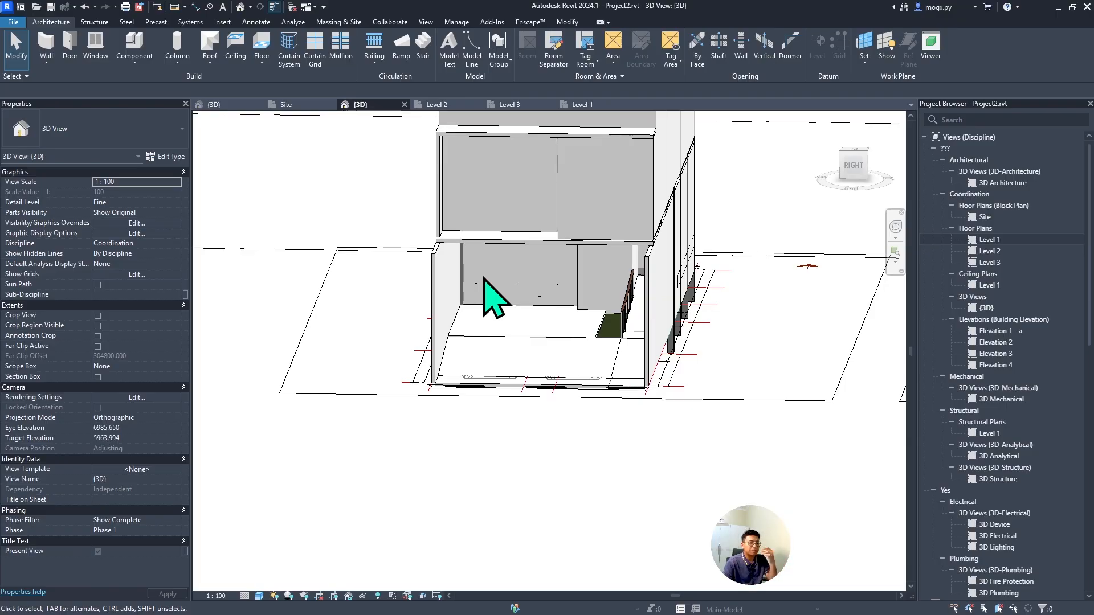
{"action": "left_click", "coordinate": [580, 104]}
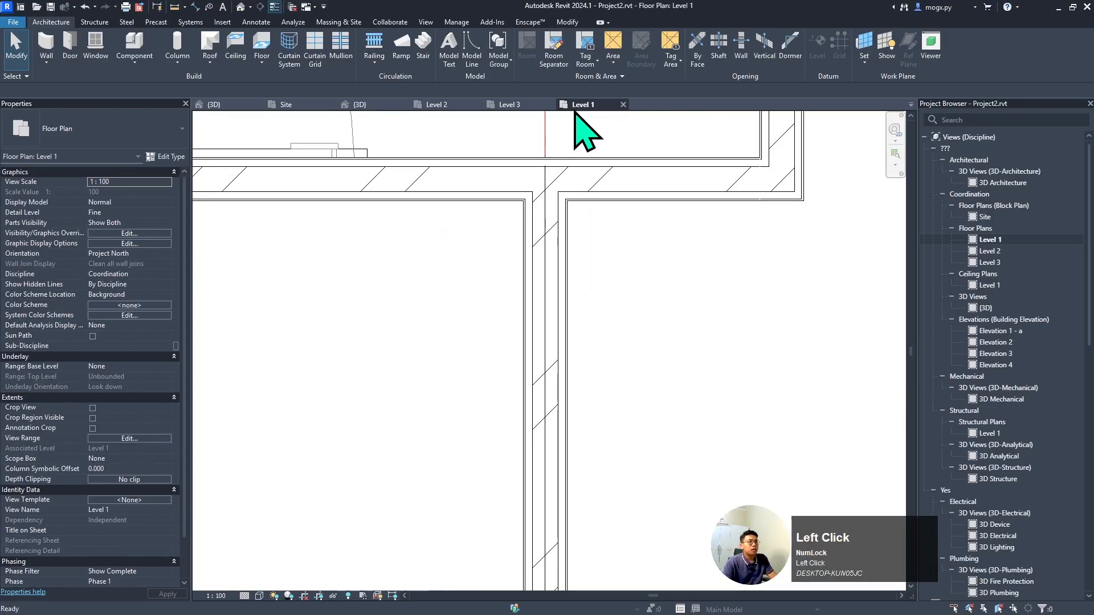
{"action": "scroll", "coordinate": [516, 341], "scroll_direction": "down", "scroll_amount": 2}
{"action": "scroll", "coordinate": [515, 347], "scroll_direction": "down", "scroll_amount": 4}
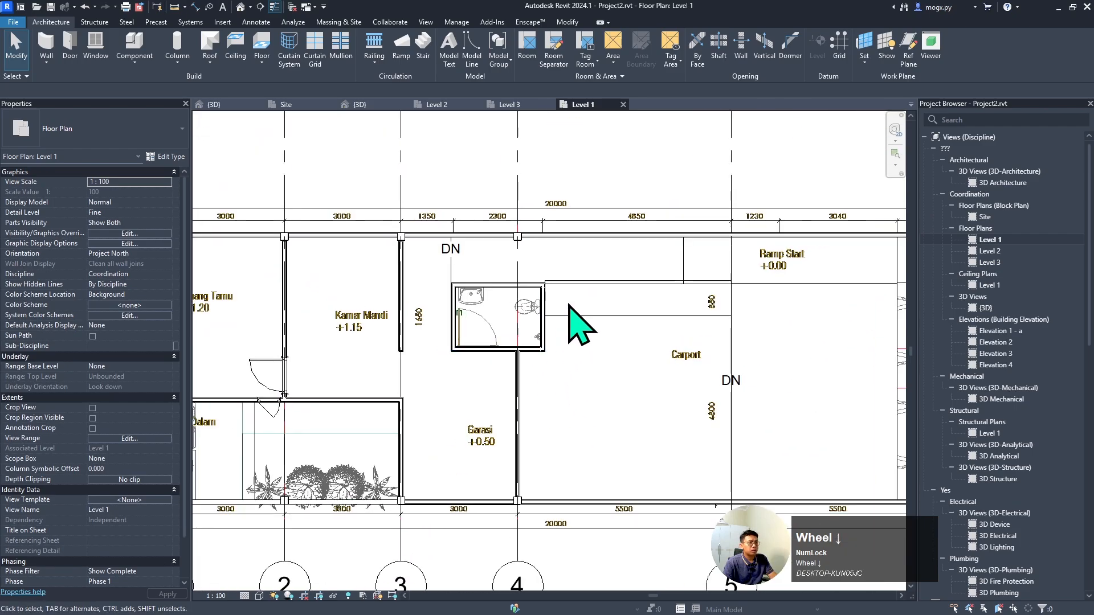
{"action": "scroll", "coordinate": [570, 245], "scroll_direction": "up", "scroll_amount": 2}
{"action": "left_click", "coordinate": [596, 402]}
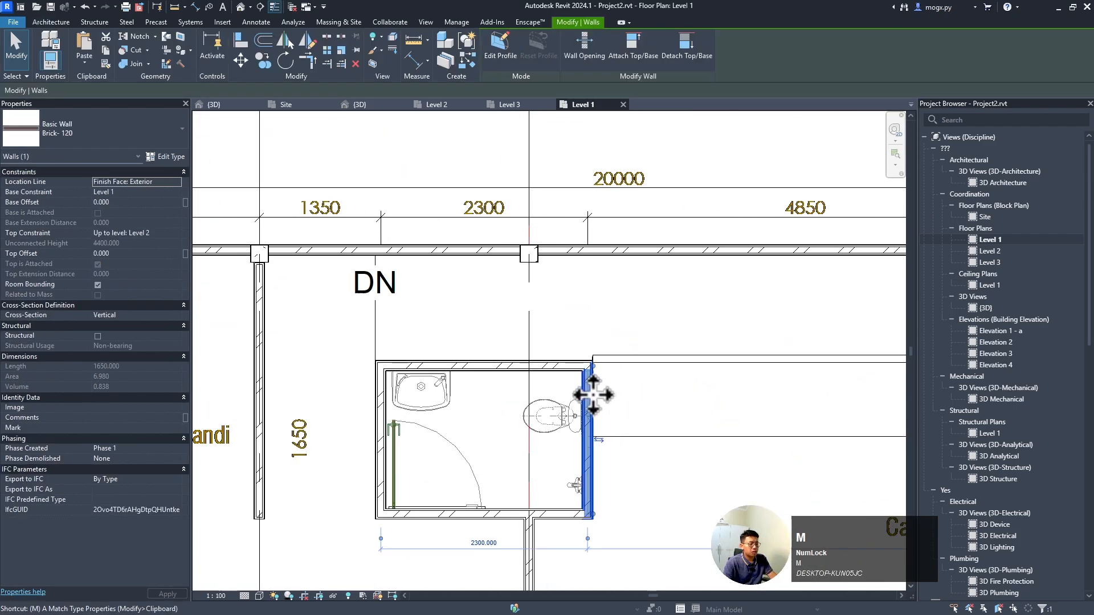
{"action": "key", "text": "v"}
{"action": "left_click", "coordinate": [570, 182]}
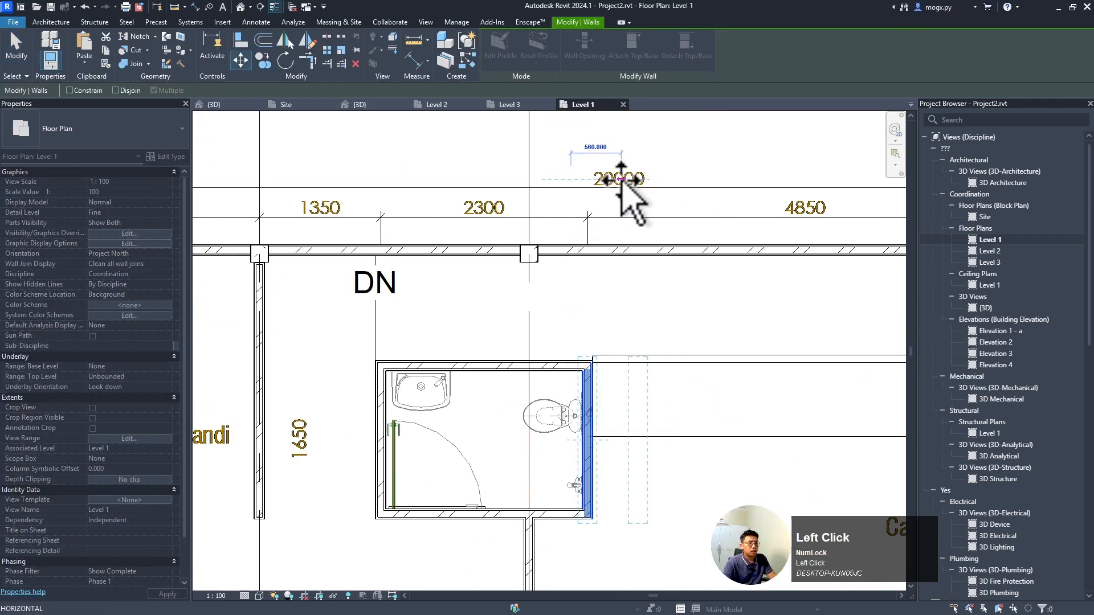
{"action": "key", "text": "Return"}
{"action": "key", "text": "Escape"}
- Measure the bathroom's width between its two side walls
{"action": "key", "text": "d"}
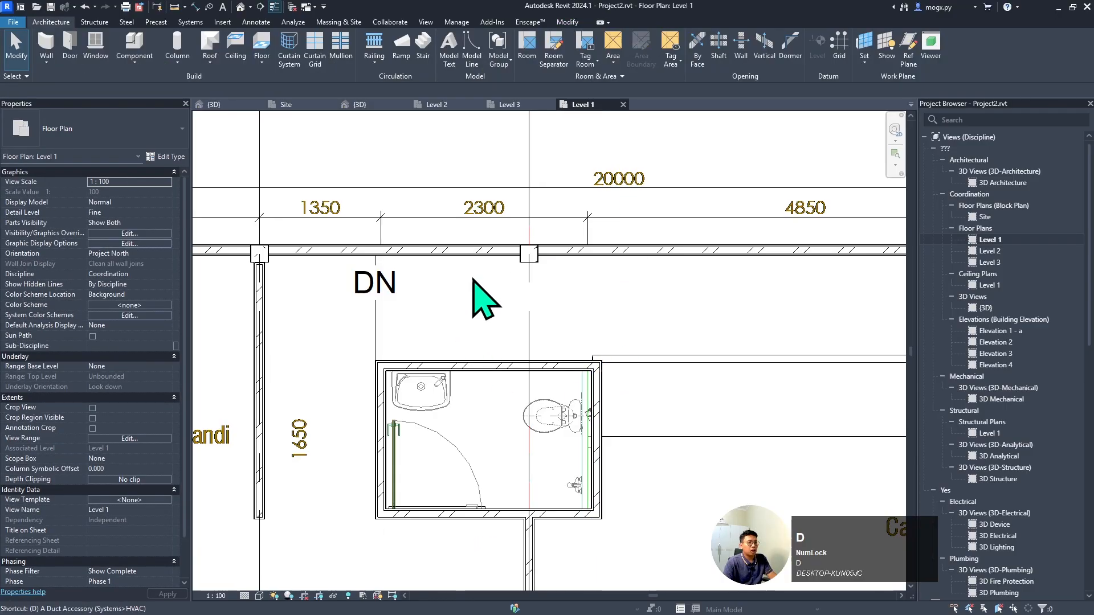
{"action": "key", "text": "i"}
{"action": "left_click", "coordinate": [381, 403]}
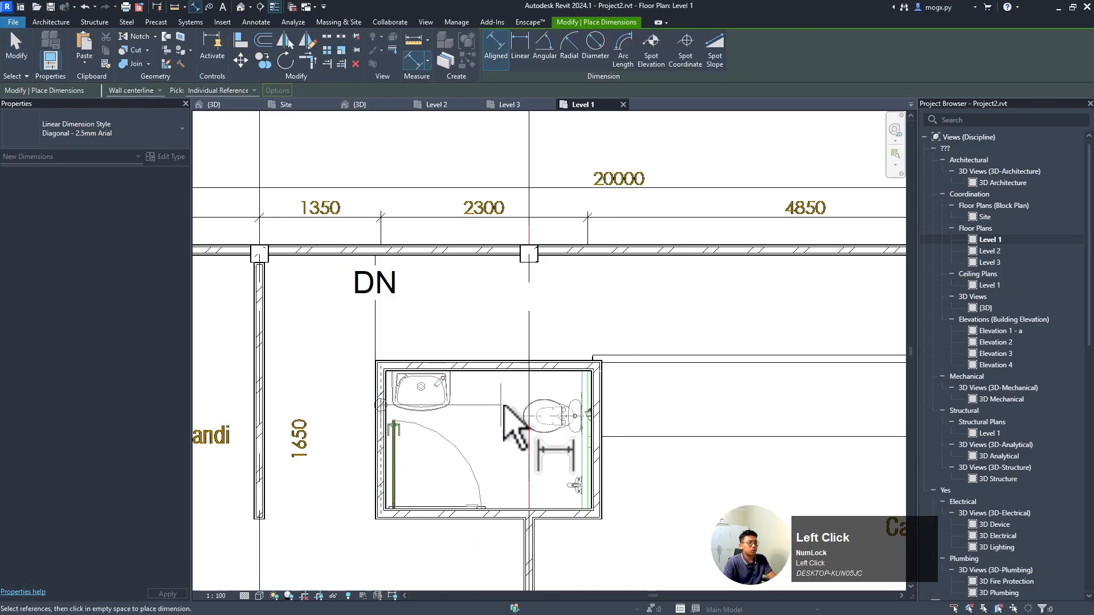
{"action": "left_click", "coordinate": [596, 392]}
{"action": "key", "text": "Escape"}
{"action": "key", "text": "Escape"}
- Start a Cast-In-Place stair of type Monolithic Stair Wood Finish Slanted on Level 1, using a straight run
{"action": "scroll", "coordinate": [627, 424], "scroll_direction": "down", "scroll_amount": 3}
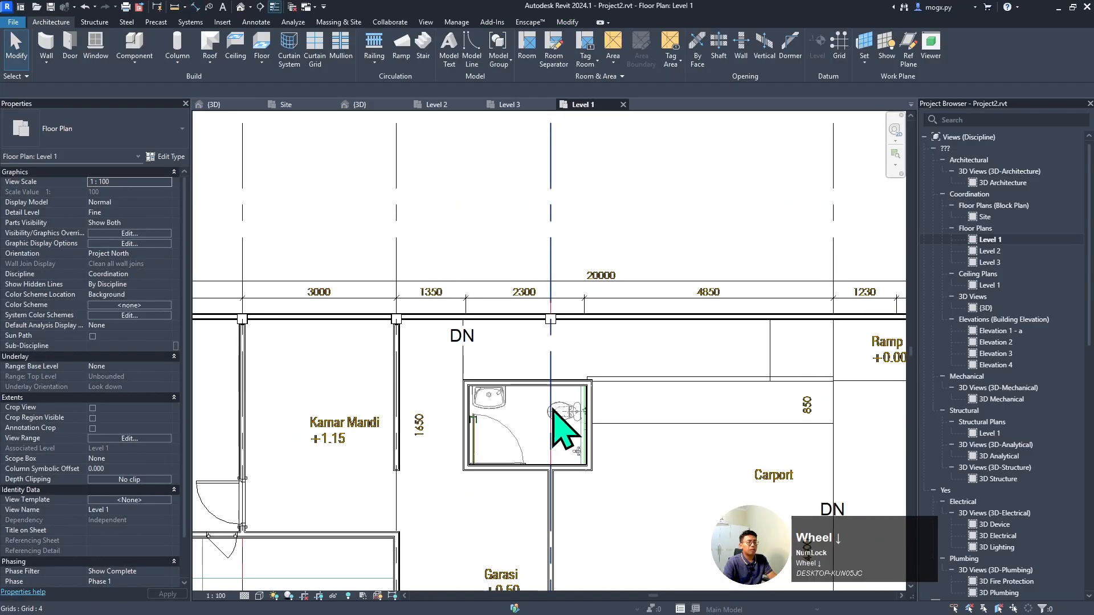
{"action": "scroll", "coordinate": [576, 378], "scroll_direction": "up", "scroll_amount": 4}
{"action": "scroll", "coordinate": [582, 353], "scroll_direction": "down", "scroll_amount": 1}
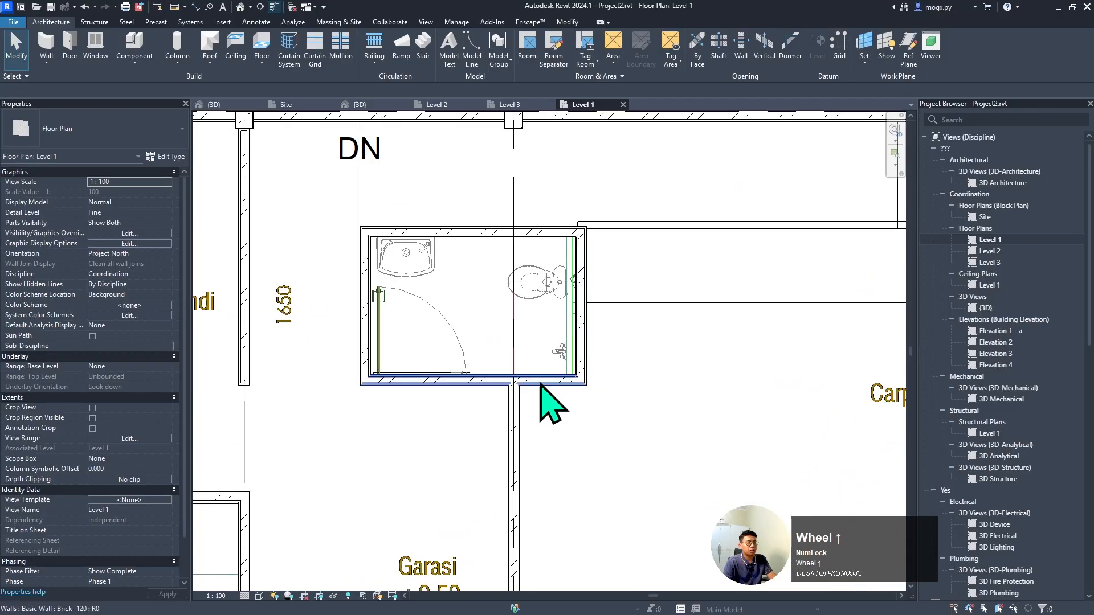
{"action": "scroll", "coordinate": [513, 402], "scroll_direction": "down", "scroll_amount": 2}
{"action": "scroll", "coordinate": [627, 378], "scroll_direction": "up", "scroll_amount": 4}
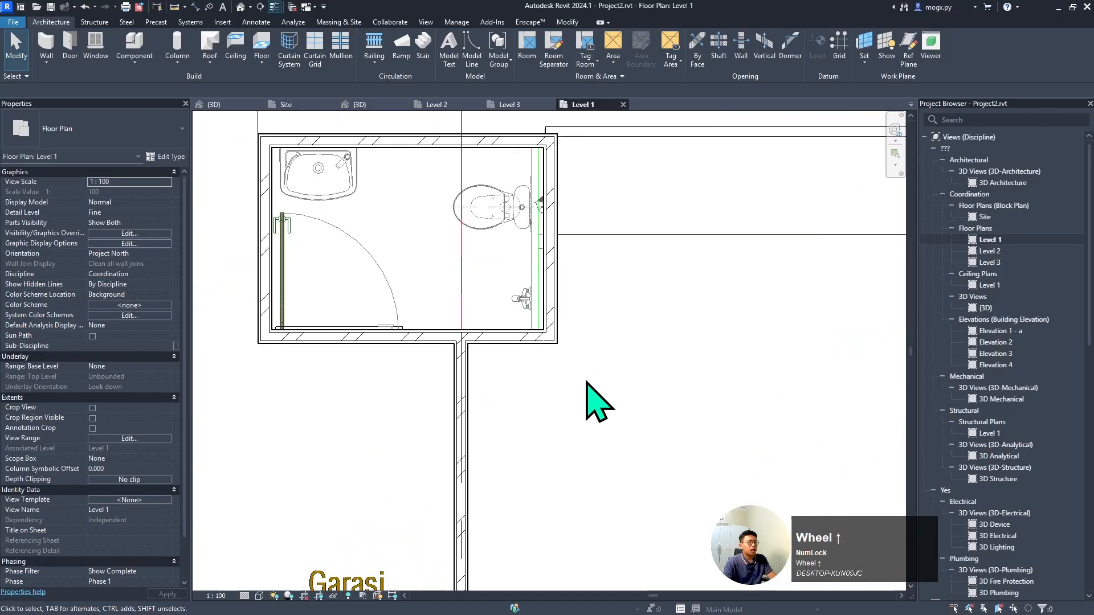
{"action": "scroll", "coordinate": [587, 383], "scroll_direction": "down", "scroll_amount": 2}
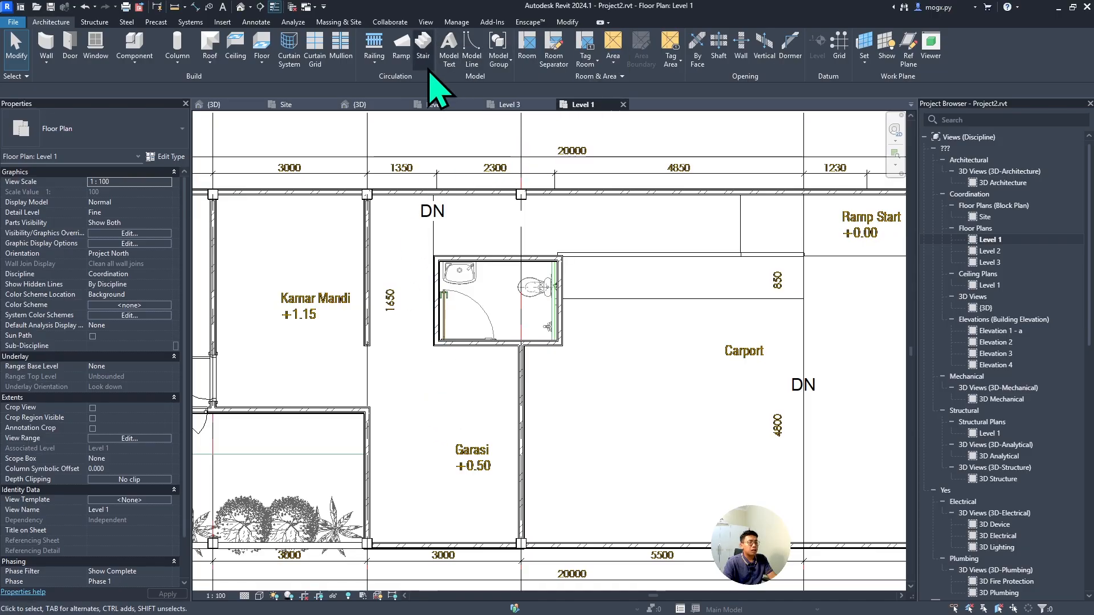
{"action": "left_click", "coordinate": [421, 56]}
{"action": "scroll", "coordinate": [615, 127], "scroll_direction": "up", "scroll_amount": 1}
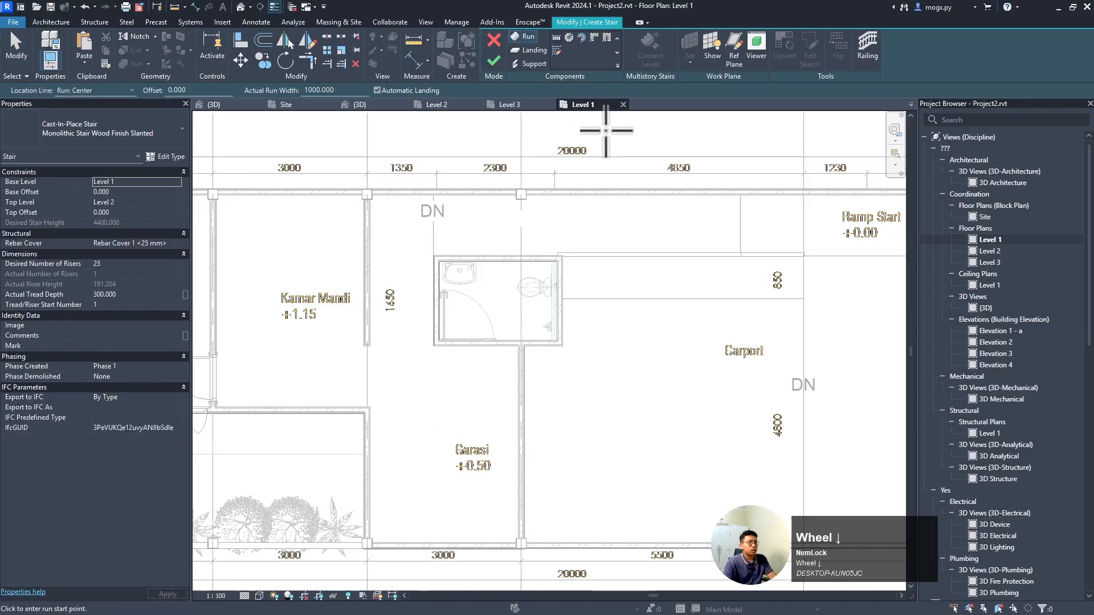
{"action": "left_click", "coordinate": [525, 37]}
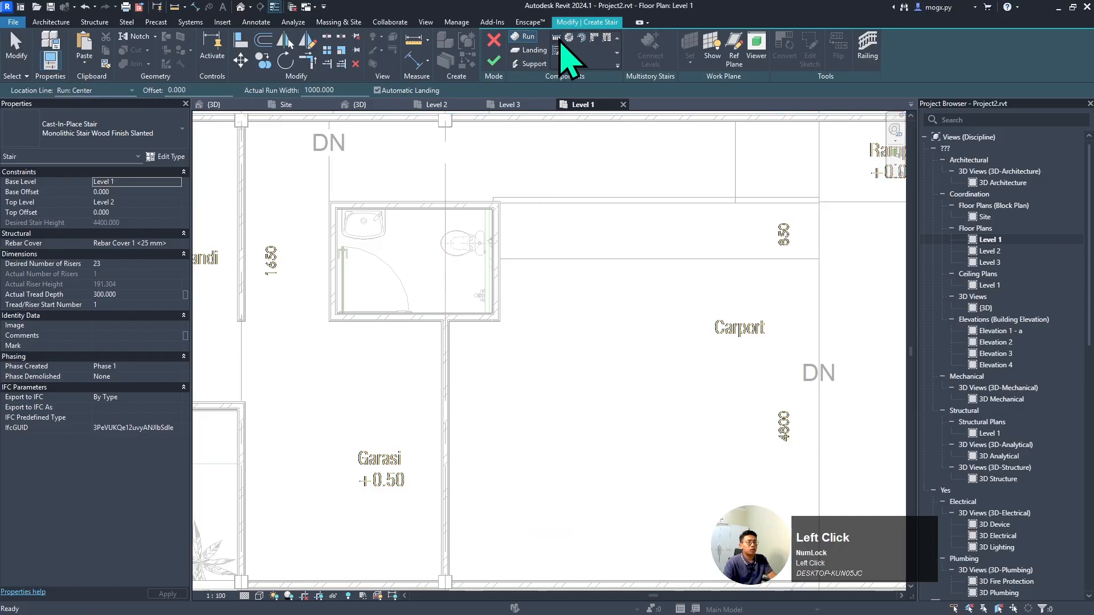
- Try to set the stair's top level to Level 1 and its base offset to 500
{"action": "left_click", "coordinate": [588, 351]}
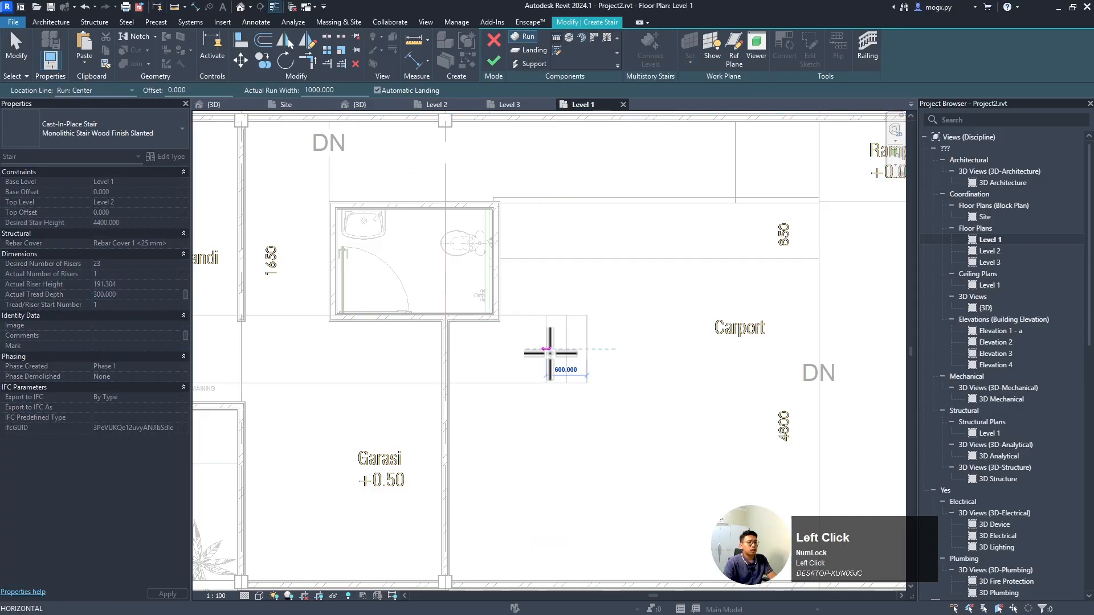
{"action": "scroll", "coordinate": [509, 271], "scroll_direction": "down", "scroll_amount": 2}
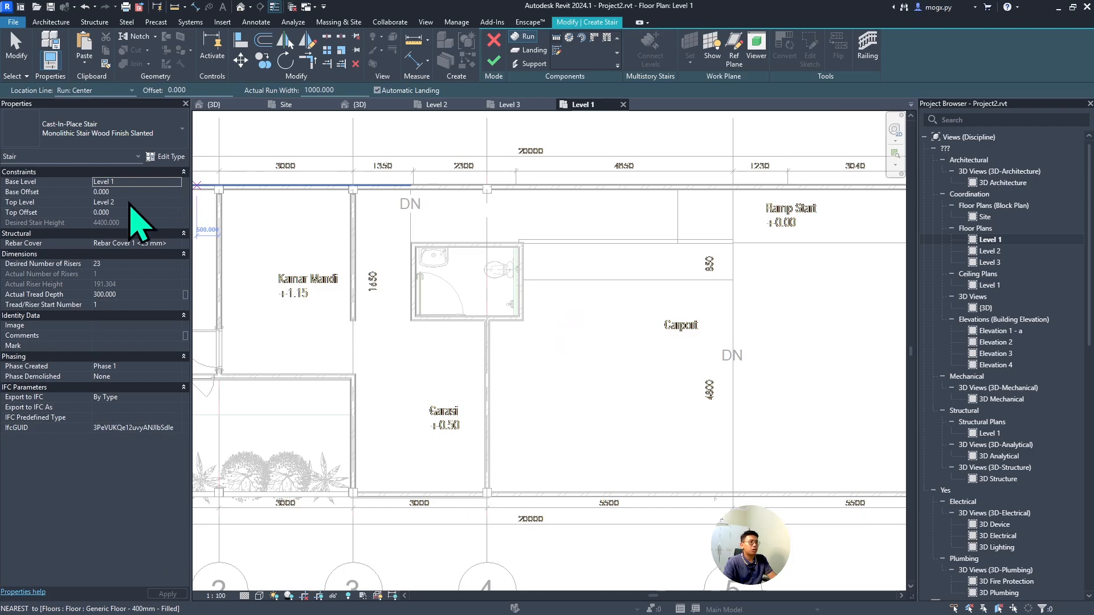
{"action": "left_click", "coordinate": [171, 202]}
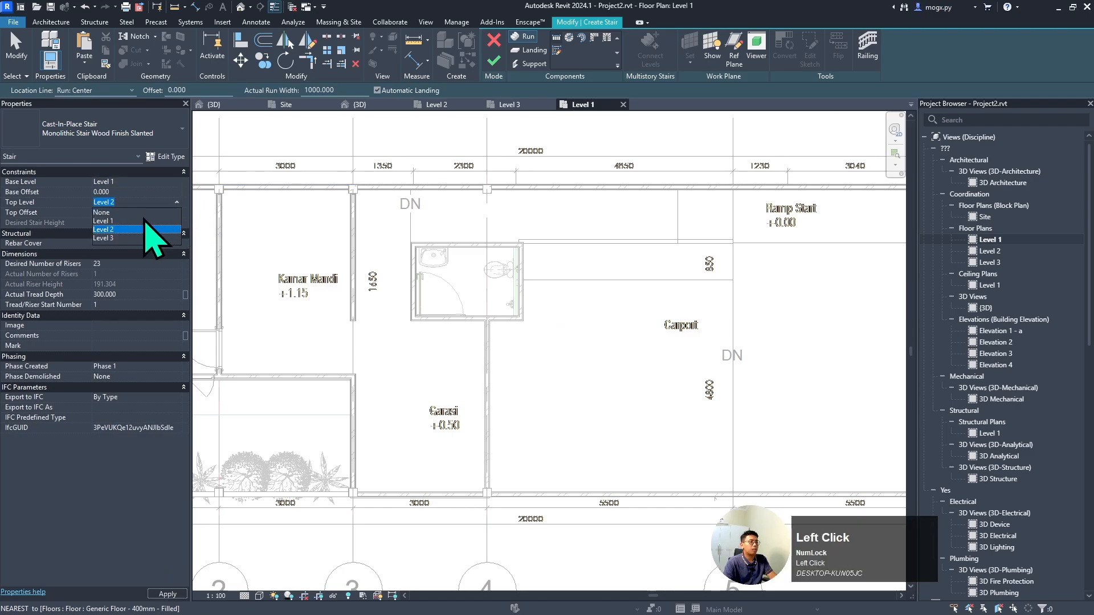
{"action": "left_click", "coordinate": [144, 220]}
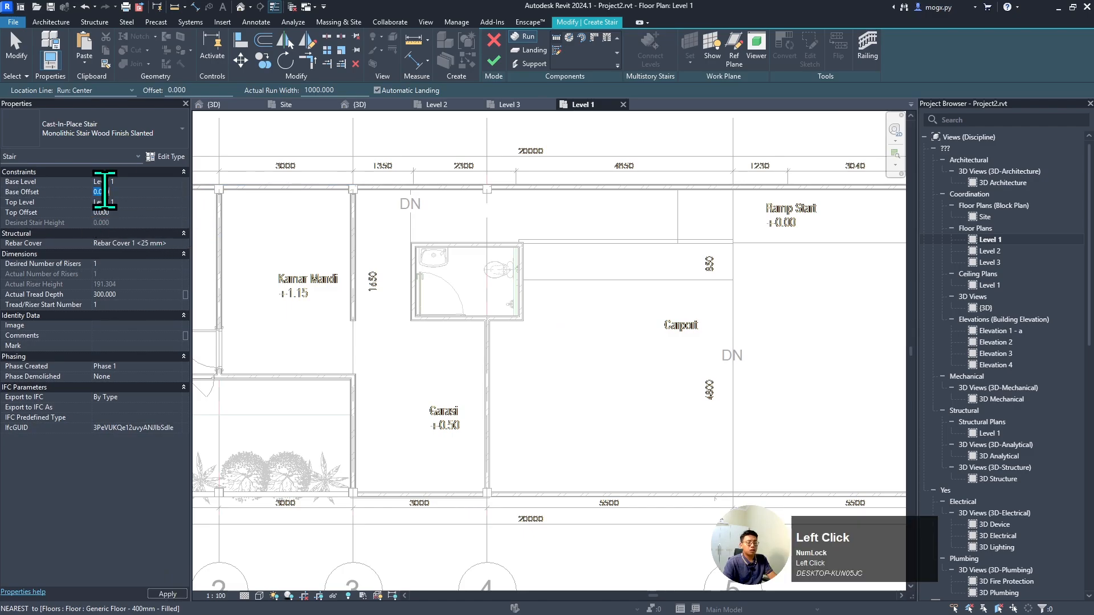
{"action": "key", "text": "Tab"}
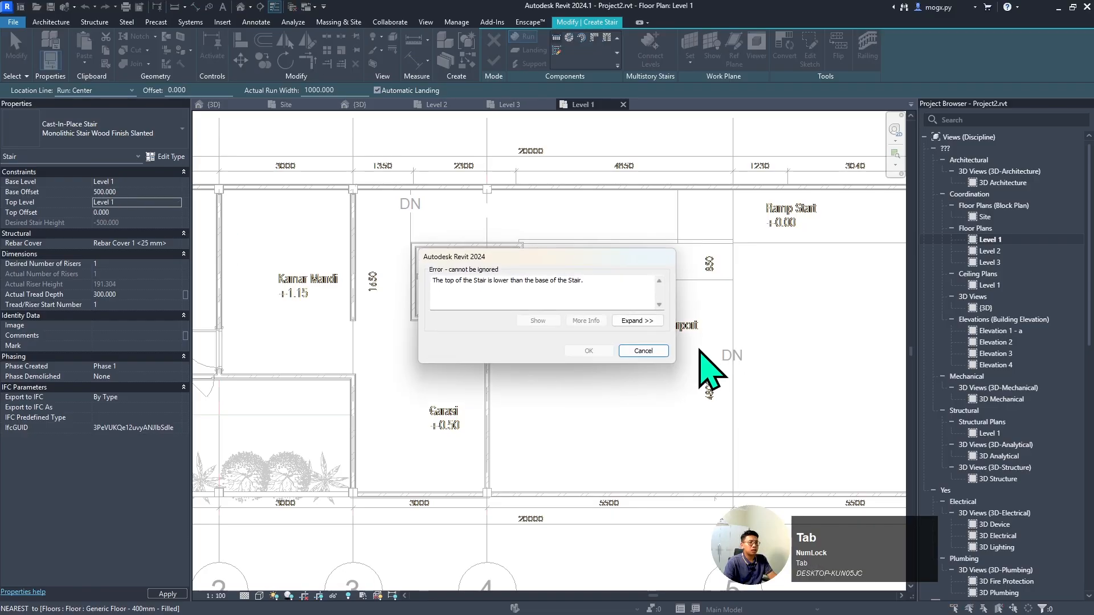
{"action": "left_click", "coordinate": [643, 351]}
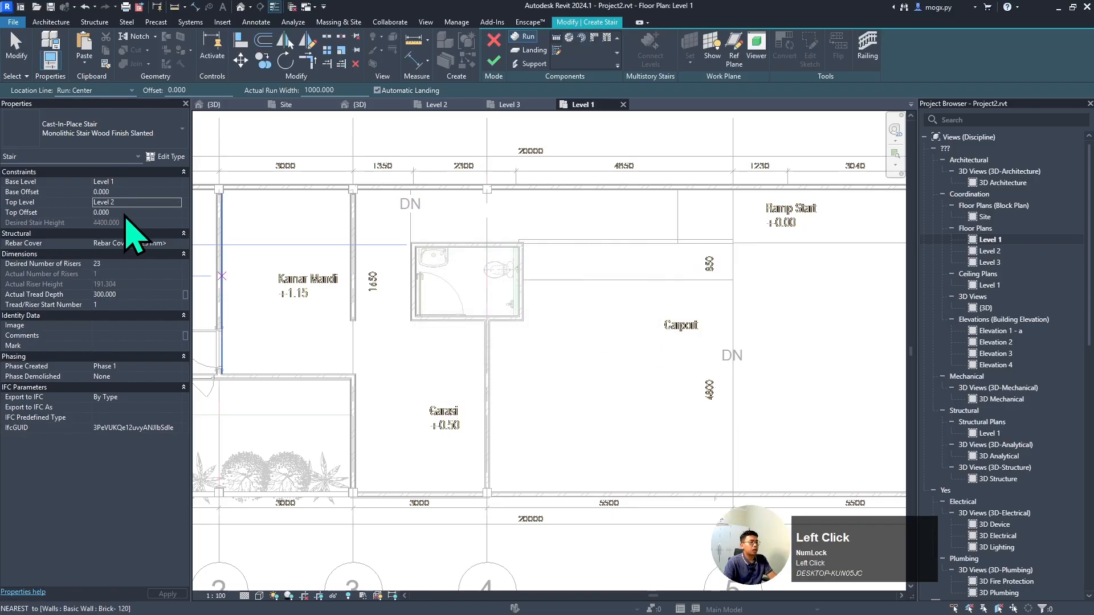
- Set the stair's top level to Level 1, top offset to 1200 and base offset to 500
{"action": "left_click", "coordinate": [177, 203]}
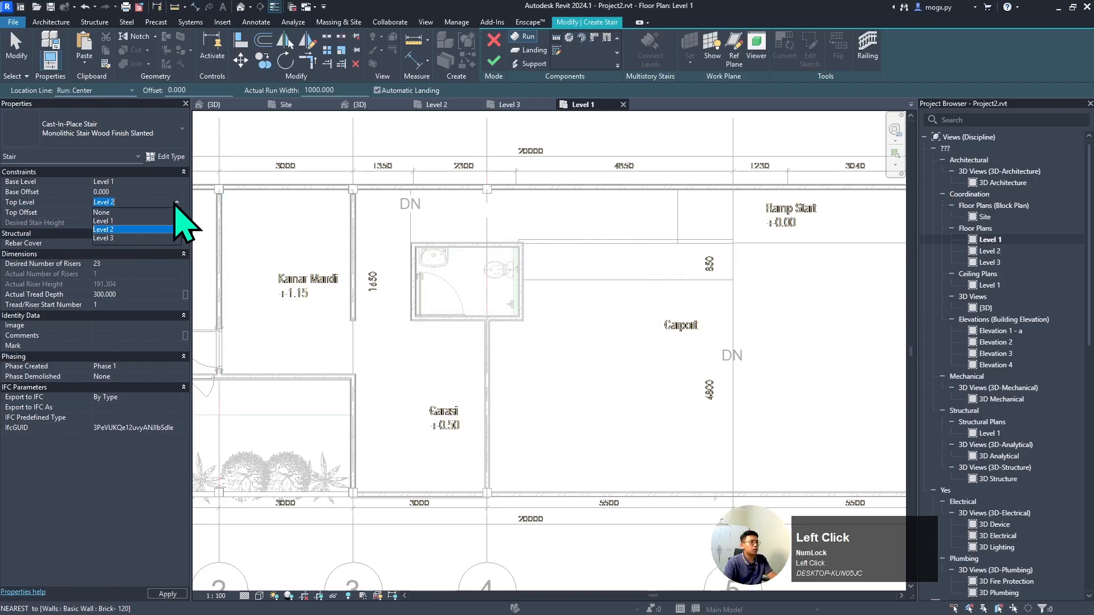
{"action": "left_click", "coordinate": [136, 221]}
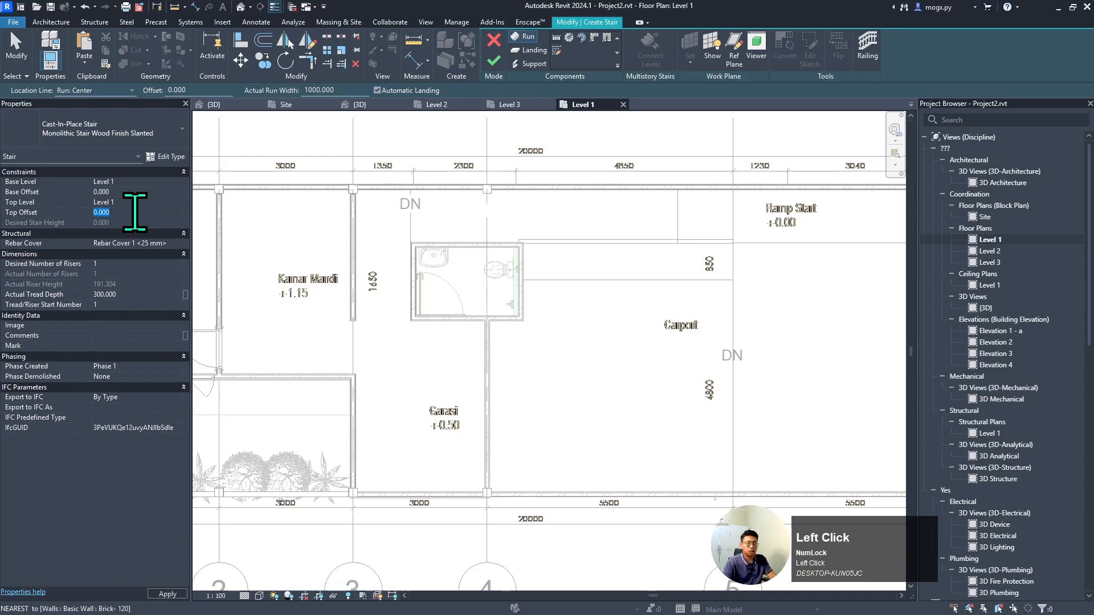
{"action": "left_click", "coordinate": [135, 213]}
{"action": "type", "text": "1200"}
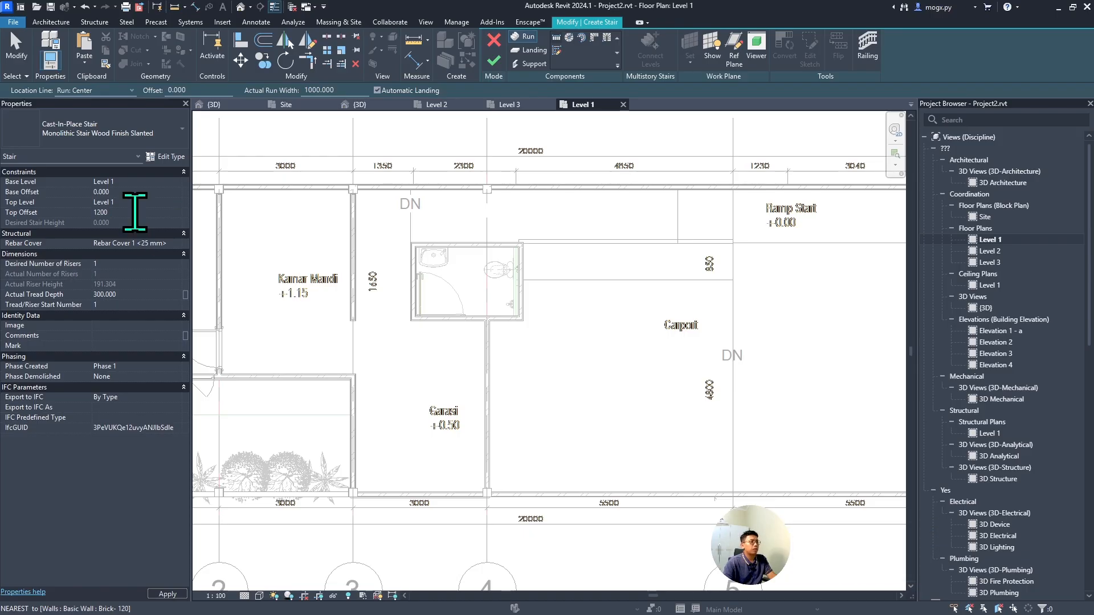
{"action": "left_click", "coordinate": [122, 182]}
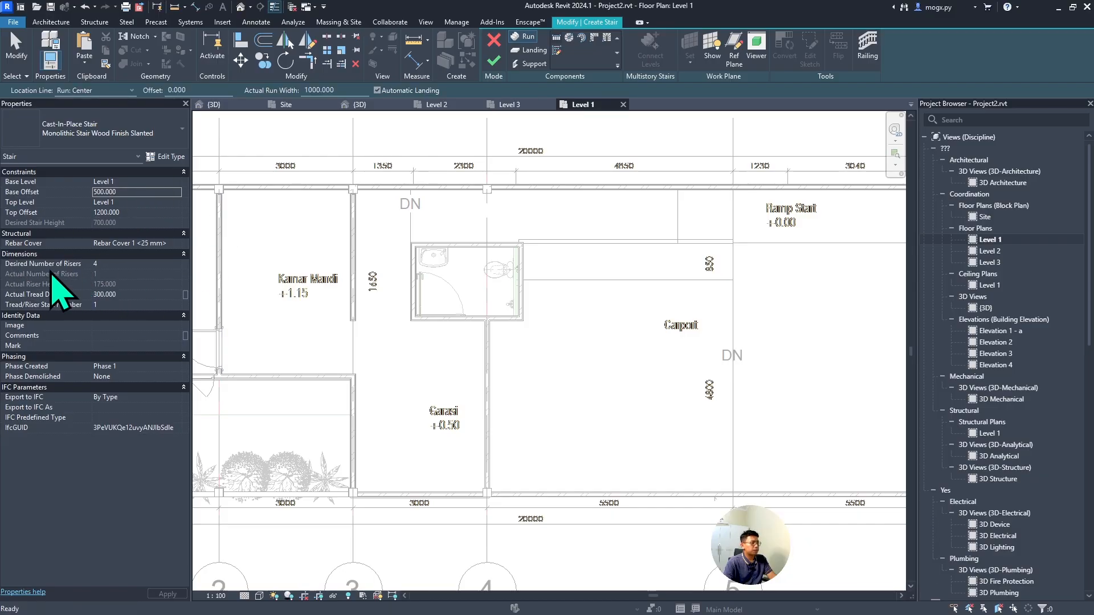
- Set the stair type's maximum riser height to 180 and minimum tread depth to 270
{"action": "left_click", "coordinate": [172, 159]}
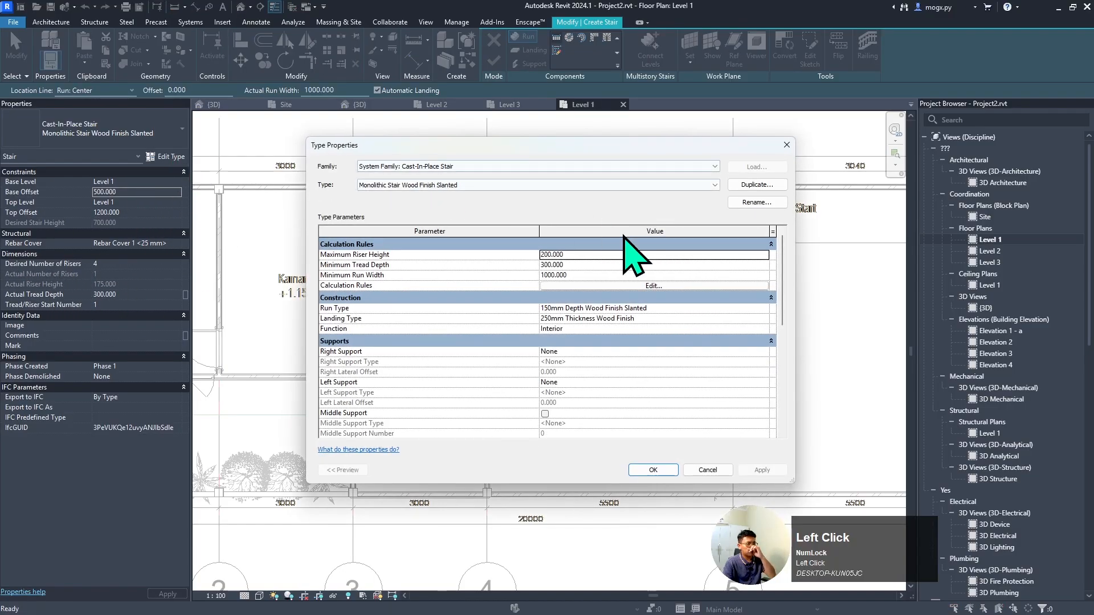
{"action": "left_click", "coordinate": [584, 256]}
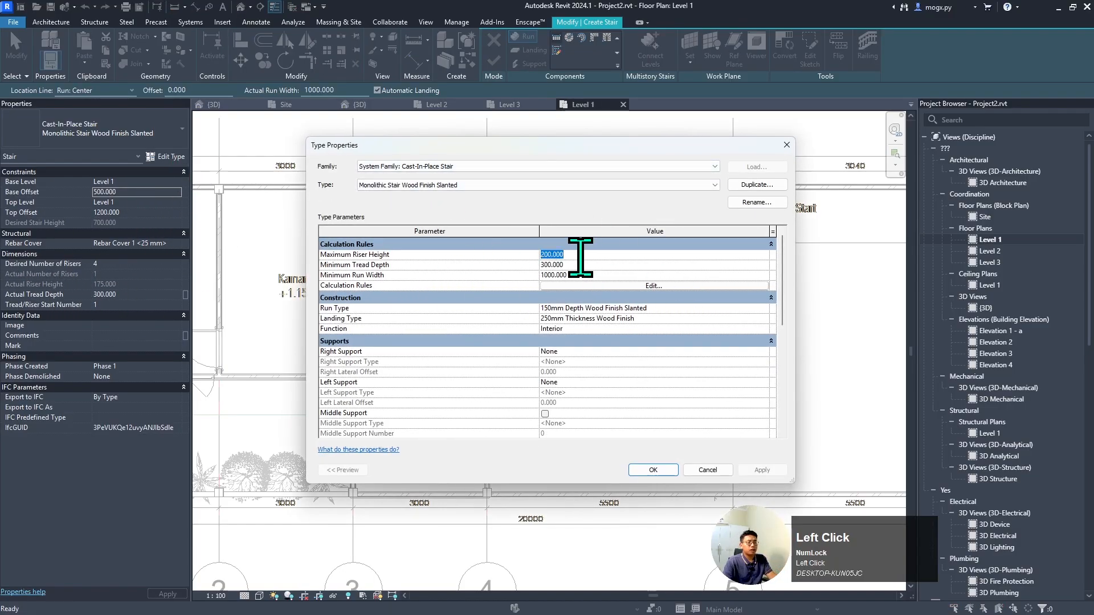
{"action": "type", "text": "180"}
{"action": "key", "text": "Return"}
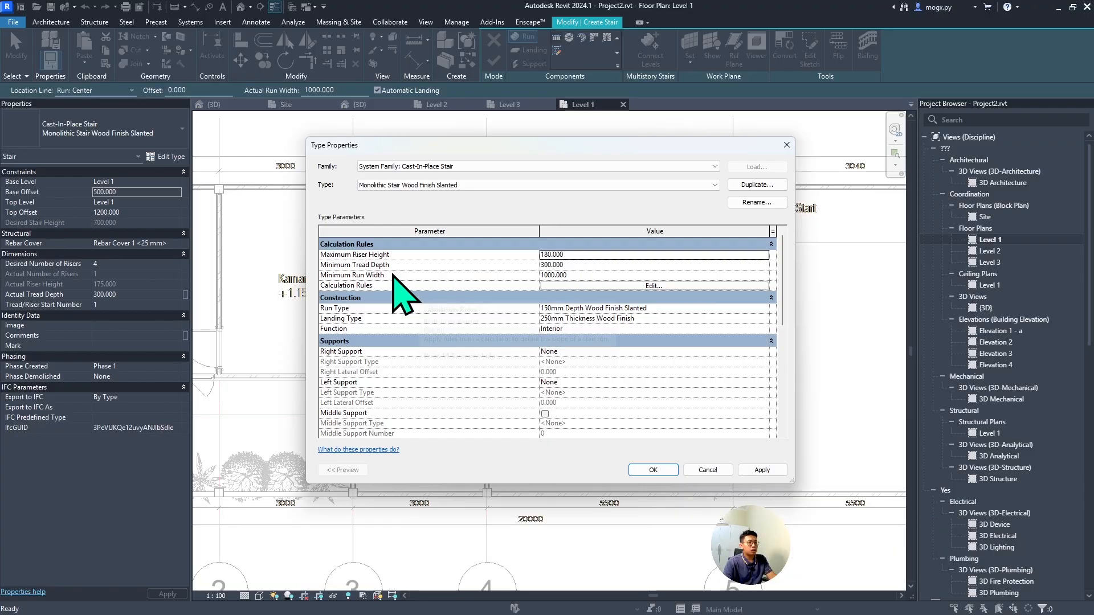
{"action": "left_click", "coordinate": [581, 265]}
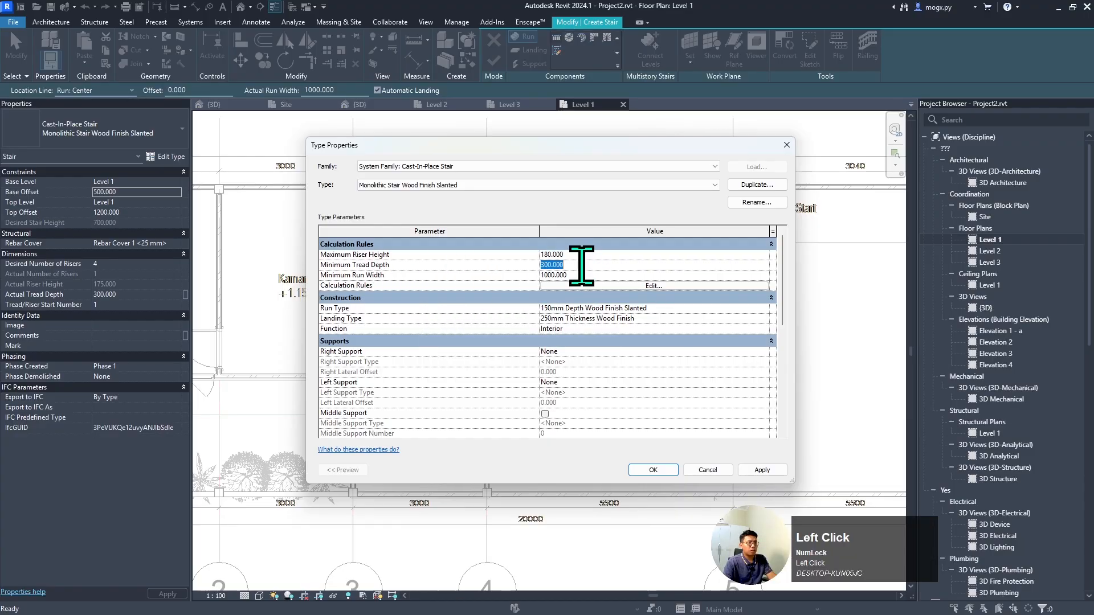
{"action": "key", "text": "Return"}
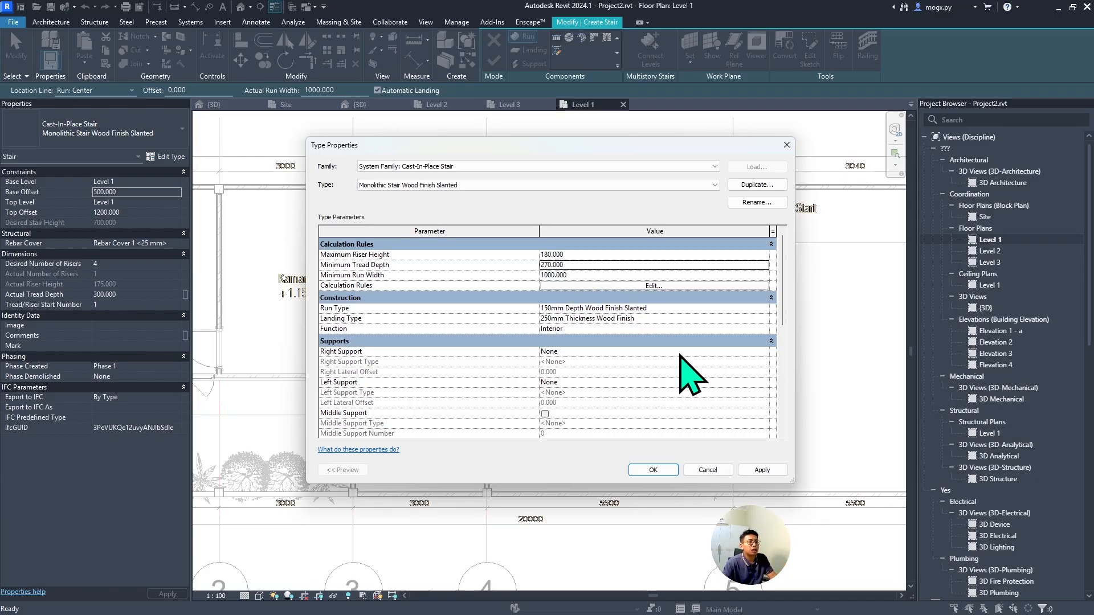
{"action": "left_click", "coordinate": [757, 470]}
{"action": "left_click", "coordinate": [651, 471]}
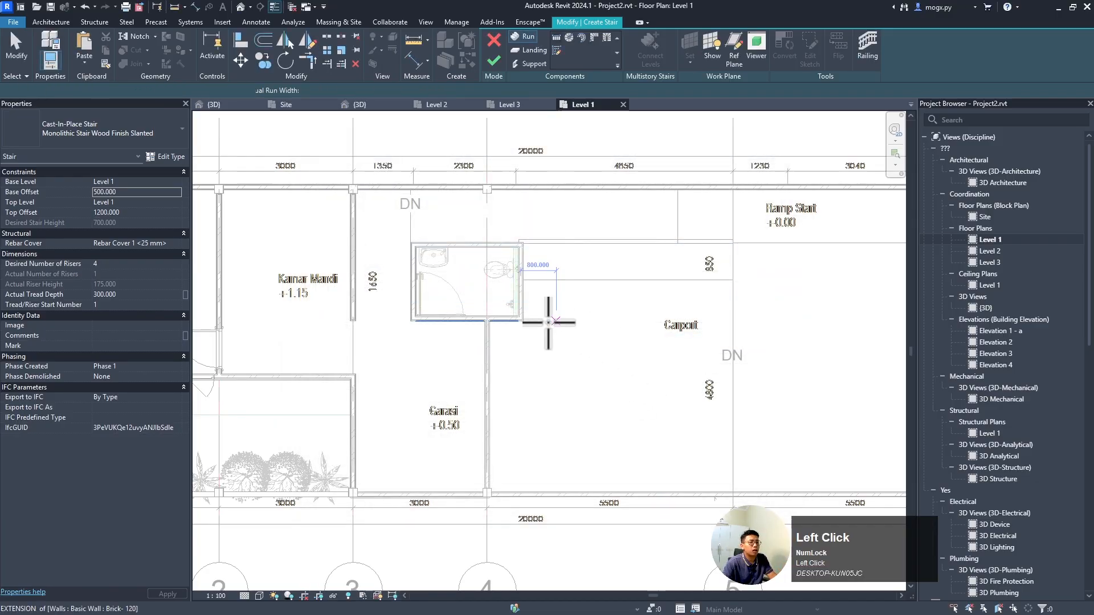
- Draw a straight stair run below the bathroom, from its carport-side wall's outer face to the wall on grid 4
{"action": "scroll", "coordinate": [427, 336], "scroll_direction": "up", "scroll_amount": 4}
{"action": "scroll", "coordinate": [435, 336], "scroll_direction": "down", "scroll_amount": 3}
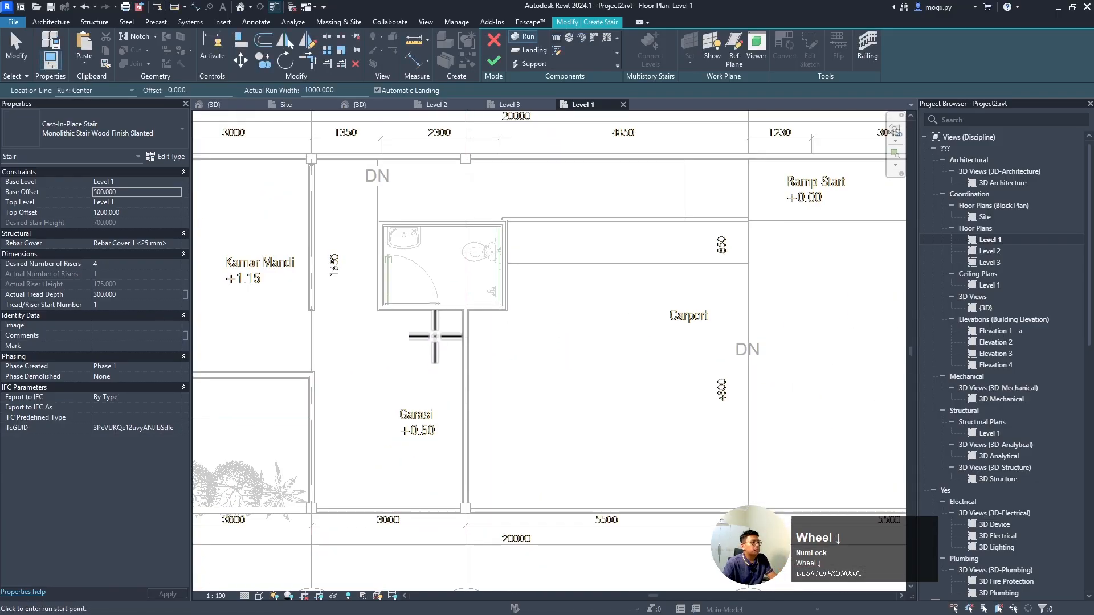
{"action": "scroll", "coordinate": [476, 338], "scroll_direction": "up", "scroll_amount": 4}
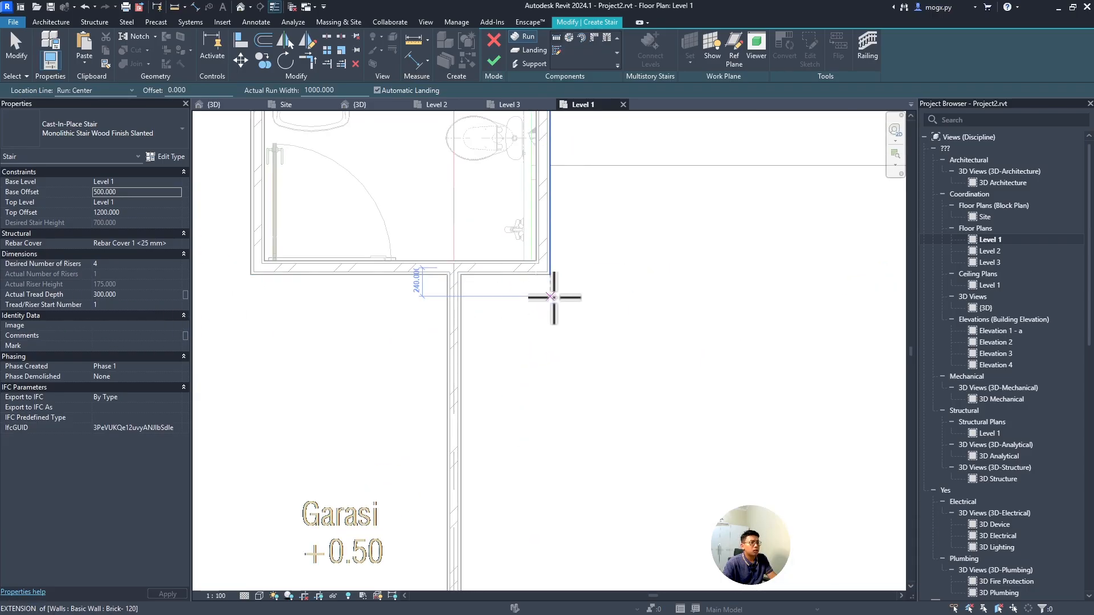
{"action": "left_click", "coordinate": [549, 297]}
{"action": "left_click", "coordinate": [462, 297]}
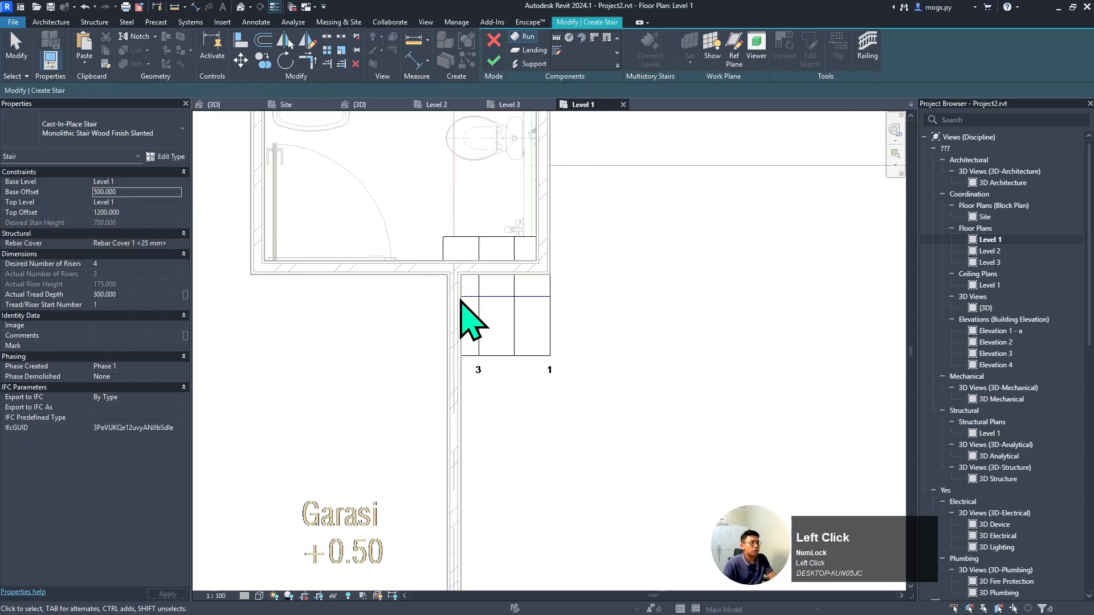
{"action": "left_click", "coordinate": [523, 322]}
{"action": "key", "text": "Escape"}
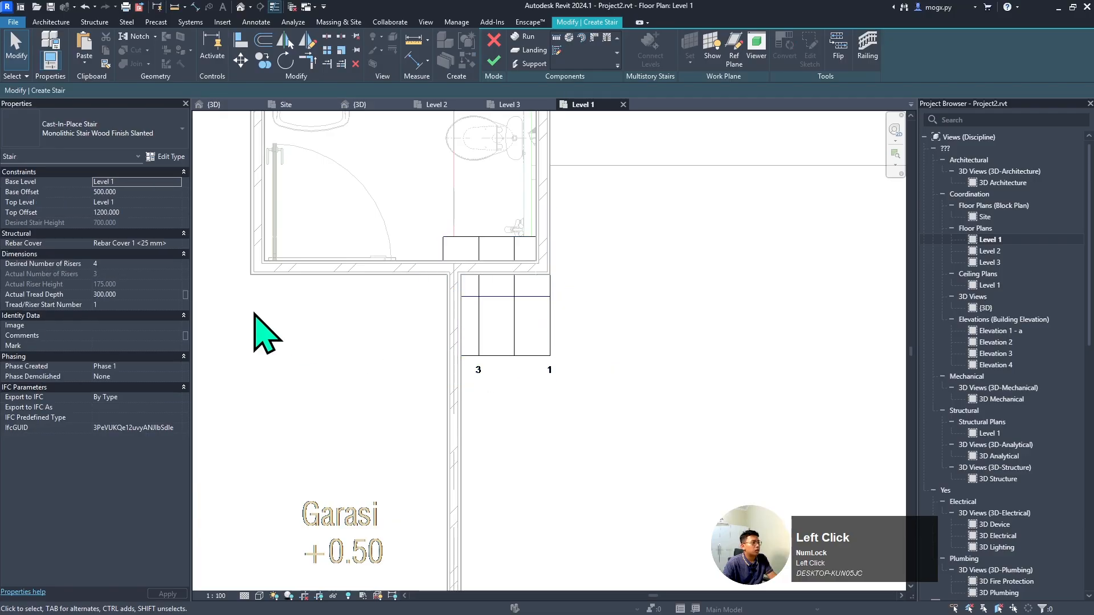
- Measure the distance from the outer face of the grid 4 wall to the stair's first riser
{"action": "scroll", "coordinate": [538, 333], "scroll_direction": "up", "scroll_amount": 2}
{"action": "key", "text": "d"}
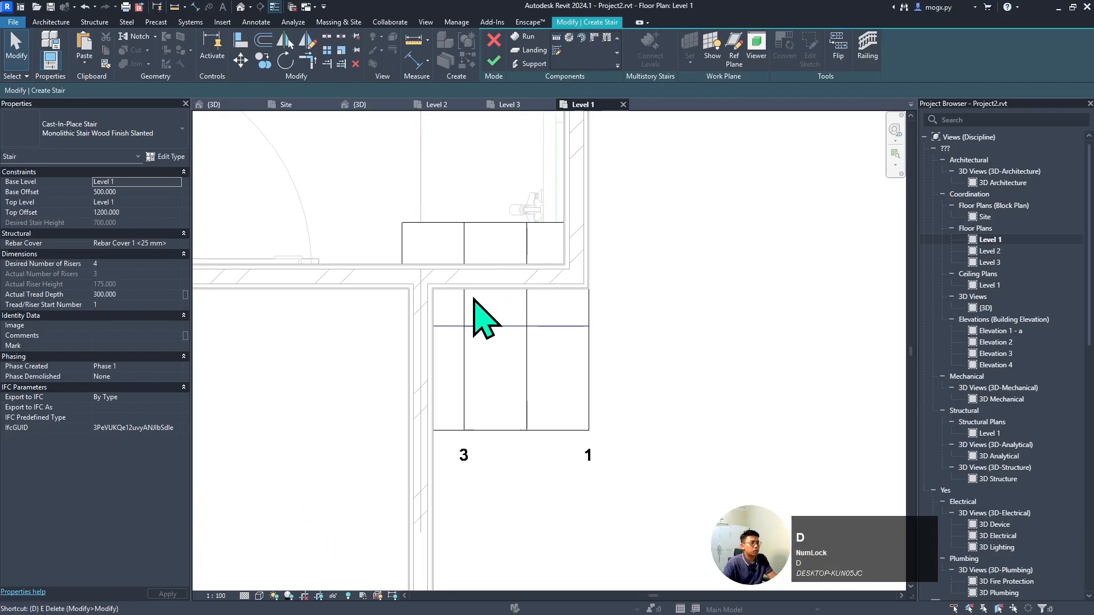
{"action": "key", "text": "o"}
{"action": "scroll", "coordinate": [459, 330], "scroll_direction": "up", "scroll_amount": 3}
{"action": "key", "text": "d"}
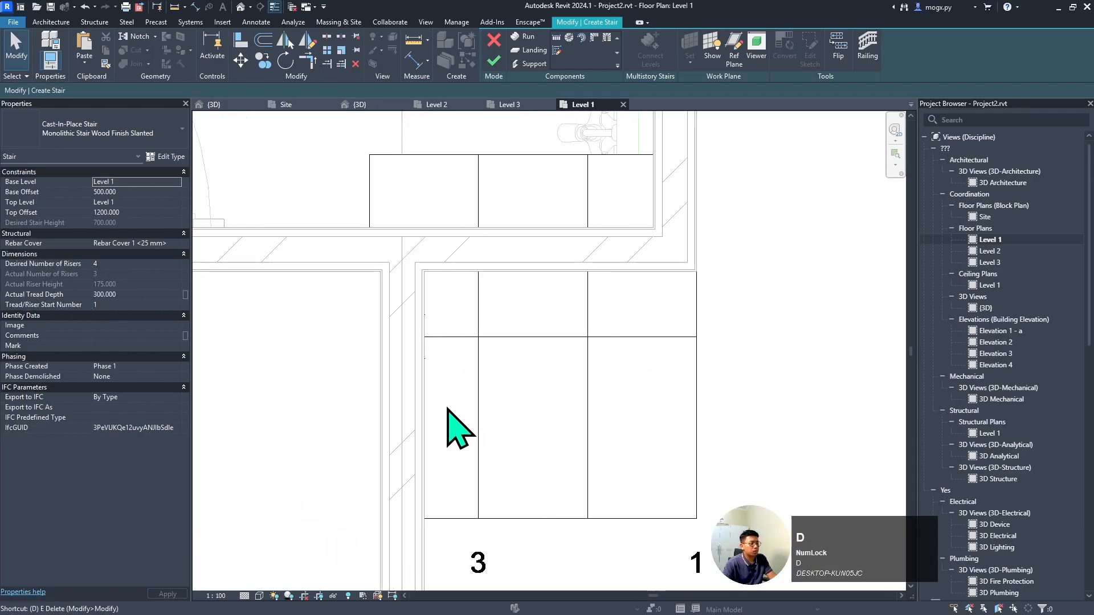
{"action": "key", "text": "i"}
{"action": "left_click", "coordinate": [425, 399]}
{"action": "left_click", "coordinate": [699, 284]}
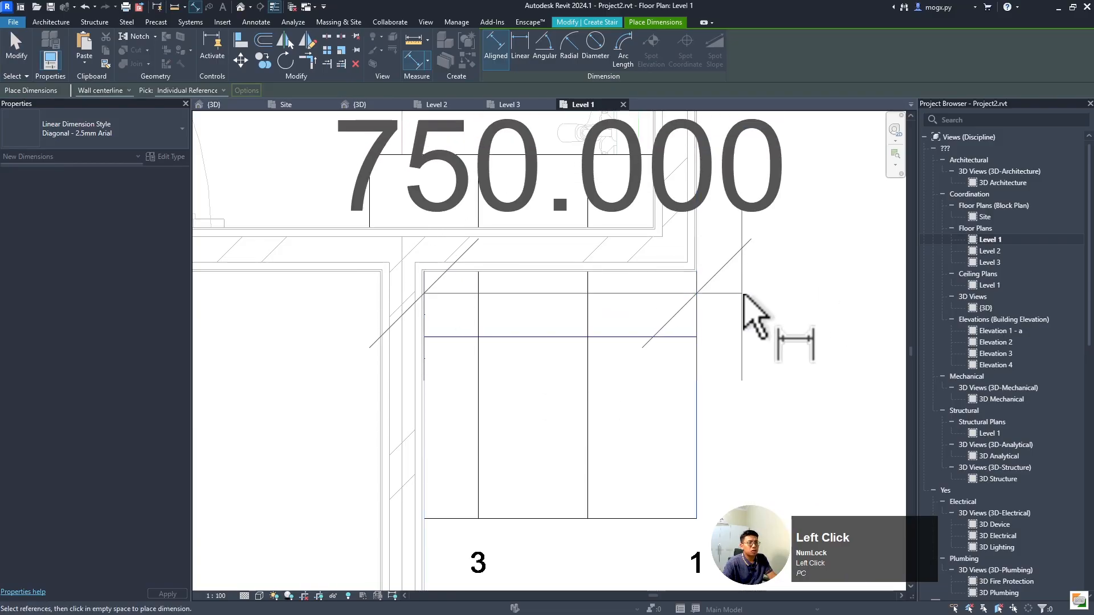
{"action": "scroll", "coordinate": [741, 324], "scroll_direction": "down", "scroll_amount": 2}
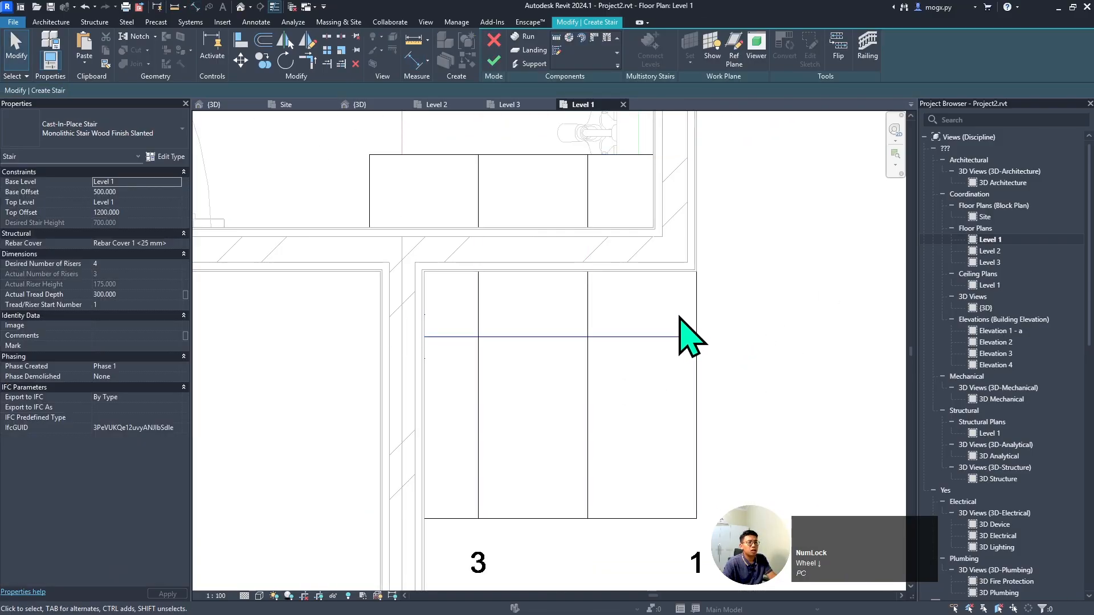
- Set the stair's actual tread depth to 250 and accept it despite the stair type's minimum tread depth
{"action": "scroll", "coordinate": [681, 339], "scroll_direction": "down", "scroll_amount": 2}
{"action": "left_click", "coordinate": [678, 327]}
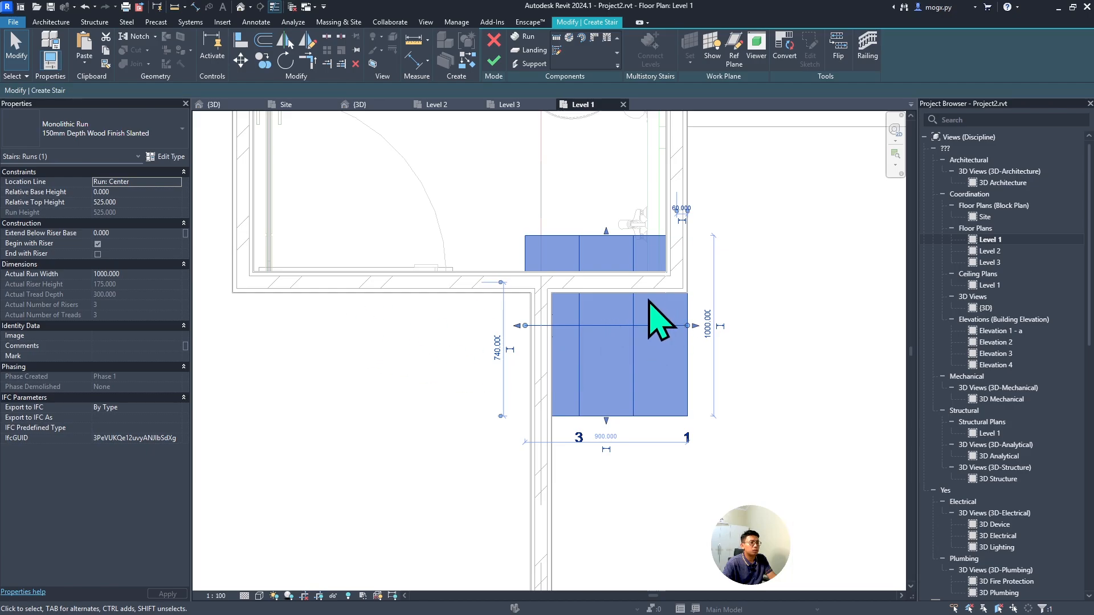
{"action": "left_click", "coordinate": [481, 389]}
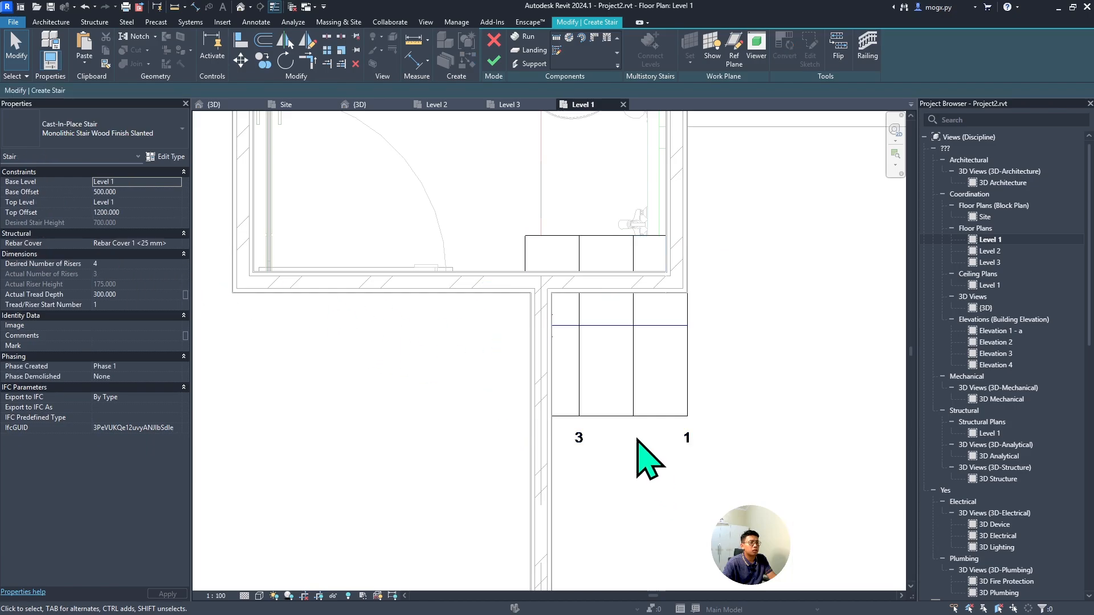
{"action": "left_click", "coordinate": [138, 292]}
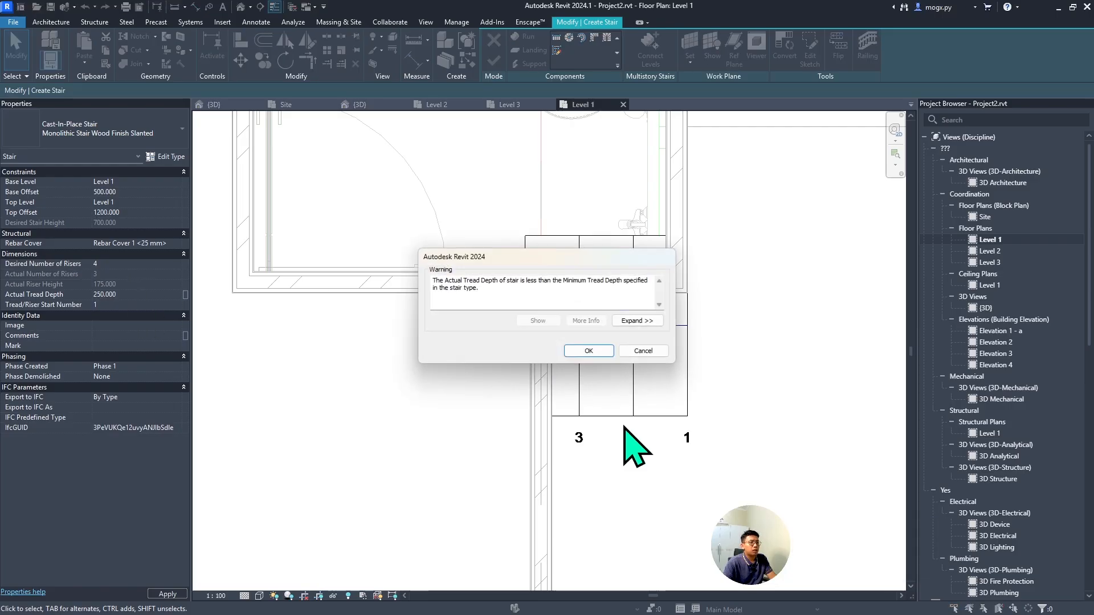
{"action": "left_click", "coordinate": [588, 351]}
- Move the stair run out of the bathroom so its side edge meets the outer face of the bathroom's lower wall in plan
{"action": "scroll", "coordinate": [542, 342], "scroll_direction": "down", "scroll_amount": 2}
{"action": "scroll", "coordinate": [451, 281], "scroll_direction": "up", "scroll_amount": 1}
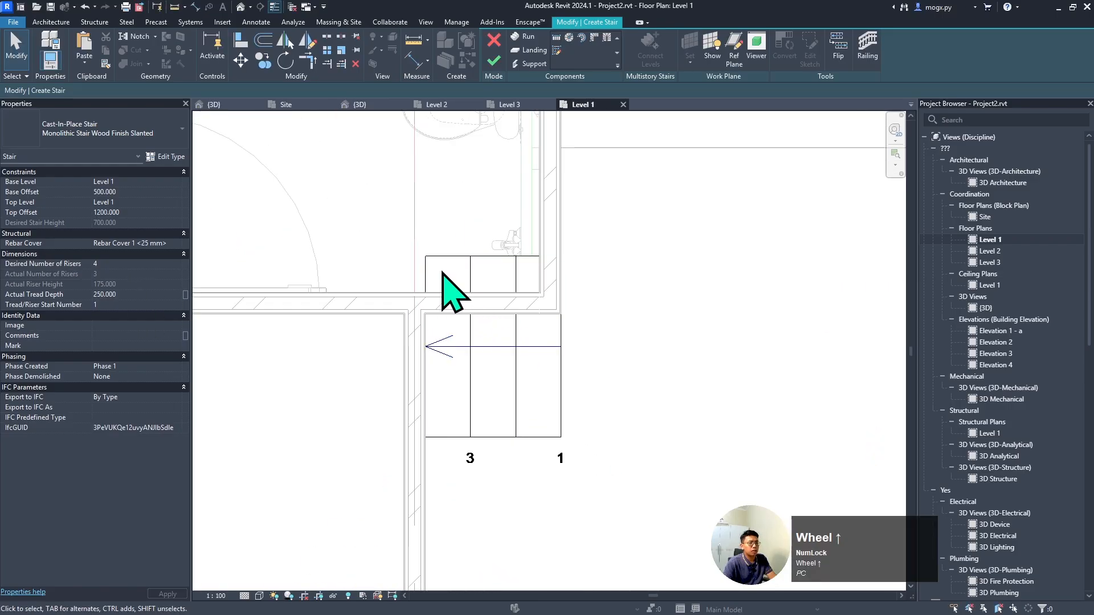
{"action": "left_click", "coordinate": [473, 265]}
{"action": "left_click", "coordinate": [521, 309]}
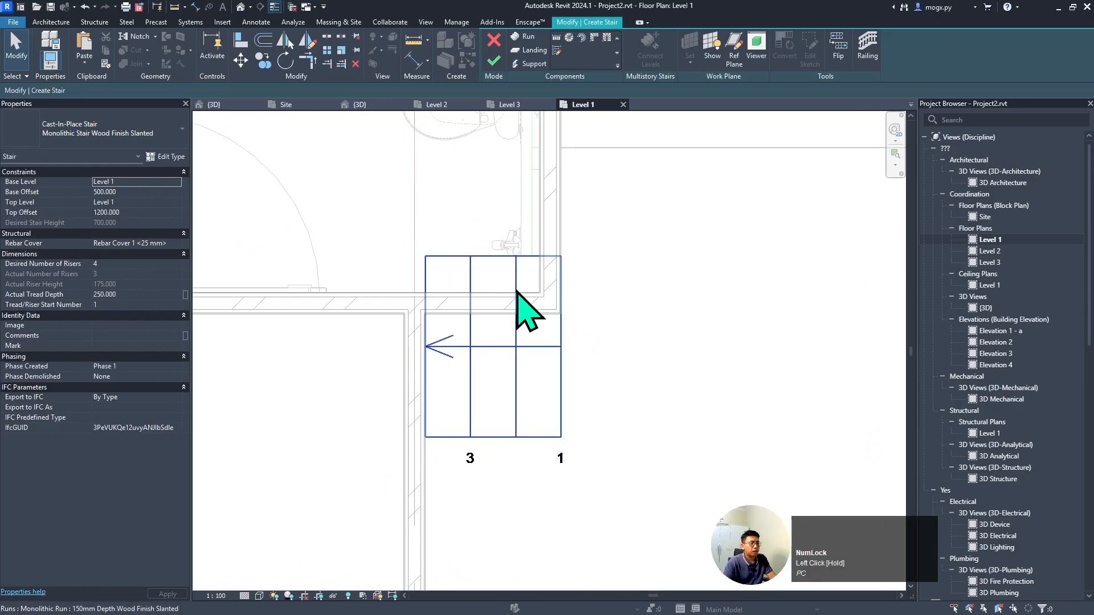
{"action": "left_click", "coordinate": [513, 260]}
{"action": "left_click_drag", "start_coordinate": [512, 259], "coordinate": [519, 317]}
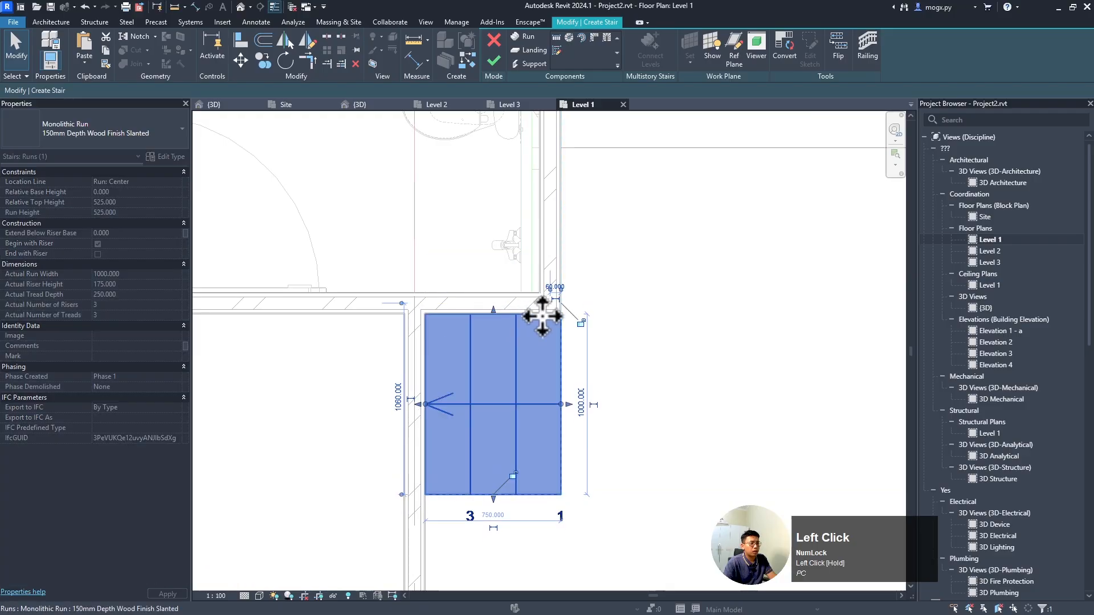
{"action": "left_click", "coordinate": [619, 321]}
{"action": "scroll", "coordinate": [536, 337], "scroll_direction": "up", "scroll_amount": 2}
{"action": "scroll", "coordinate": [547, 359], "scroll_direction": "down", "scroll_amount": 2}
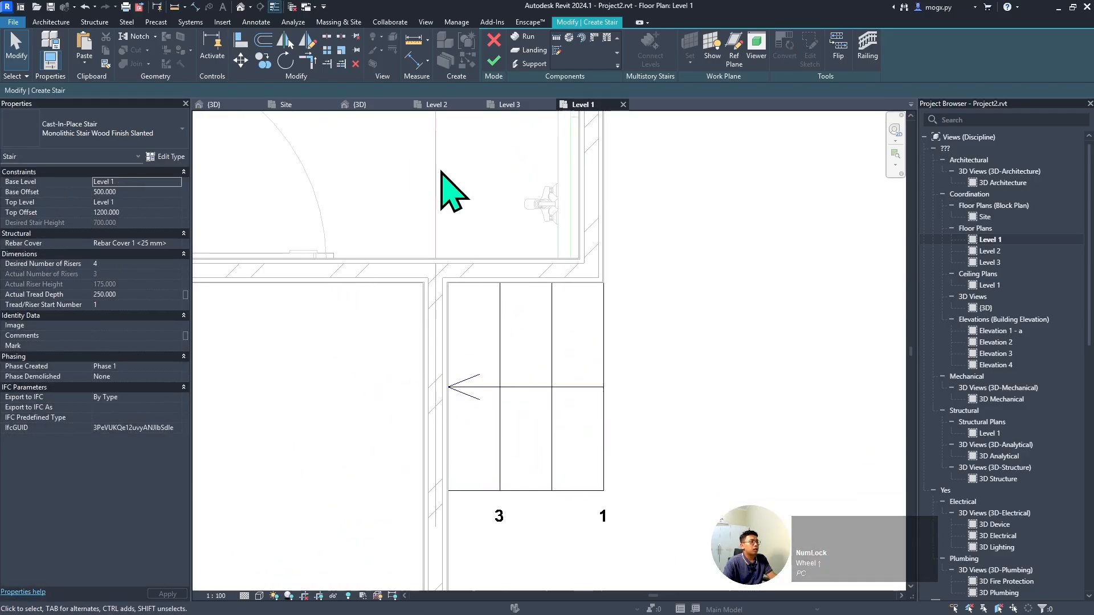
- Check the stair run against the surrounding walls and floors in the 3D view and finish the stair
{"action": "left_click", "coordinate": [360, 104]}
{"action": "scroll", "coordinate": [549, 269], "scroll_direction": "up", "scroll_amount": 4}
{"action": "middle_click_drag", "start_coordinate": [549, 268], "coordinate": [577, 366], "text": "shift"}
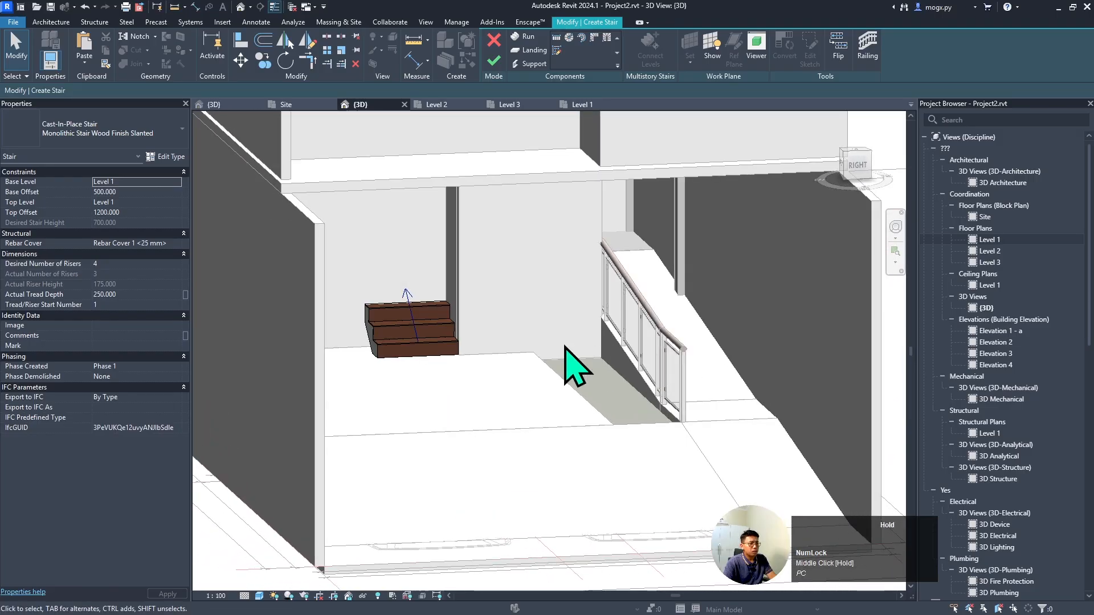
{"action": "scroll", "coordinate": [383, 349], "scroll_direction": "up", "scroll_amount": 3}
{"action": "left_click", "coordinate": [496, 306]}
{"action": "middle_click_drag", "start_coordinate": [496, 306], "coordinate": [411, 337], "text": "shift"}
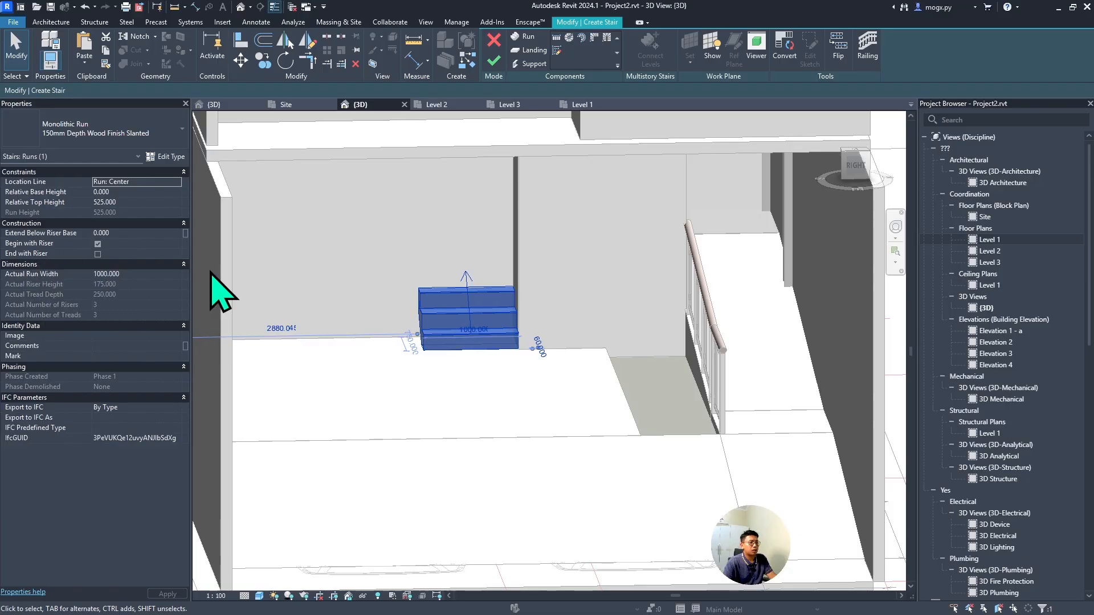
{"action": "scroll", "coordinate": [437, 359], "scroll_direction": "down", "scroll_amount": 2}
{"action": "left_click", "coordinate": [405, 386]}
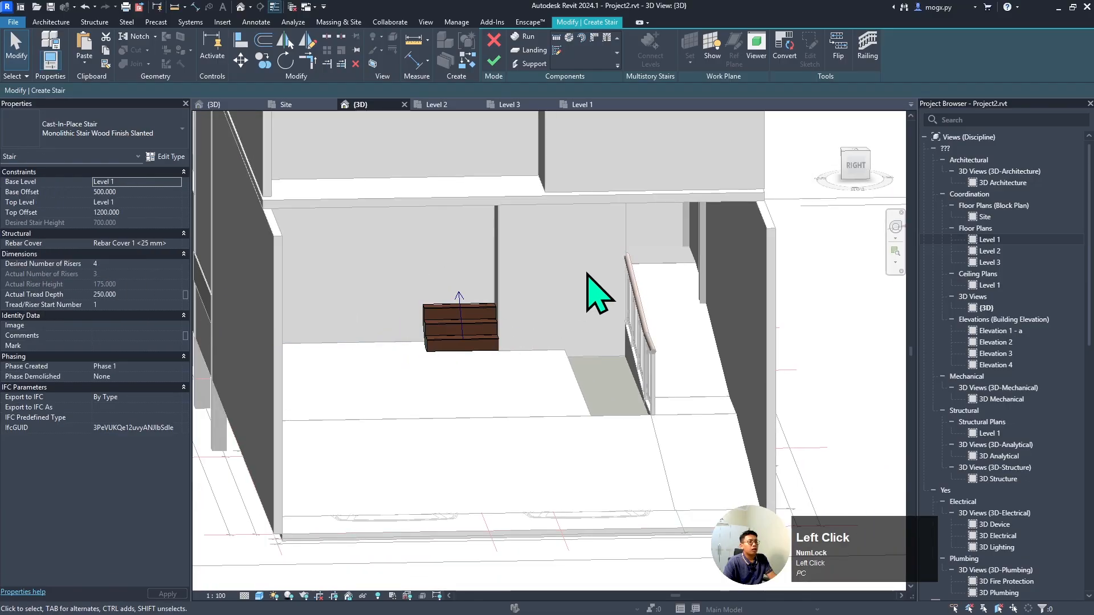
{"action": "left_click", "coordinate": [493, 61]}
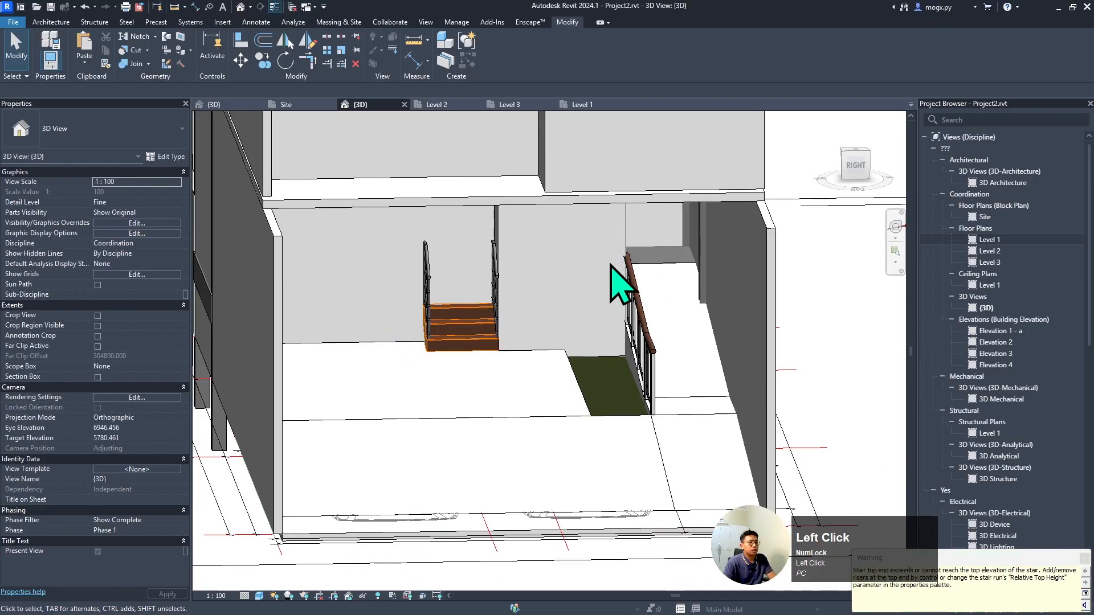
- Temporarily isolate the house floor at offset 1200 together with the new stair in the 3D view
{"action": "left_click", "coordinate": [665, 279]}
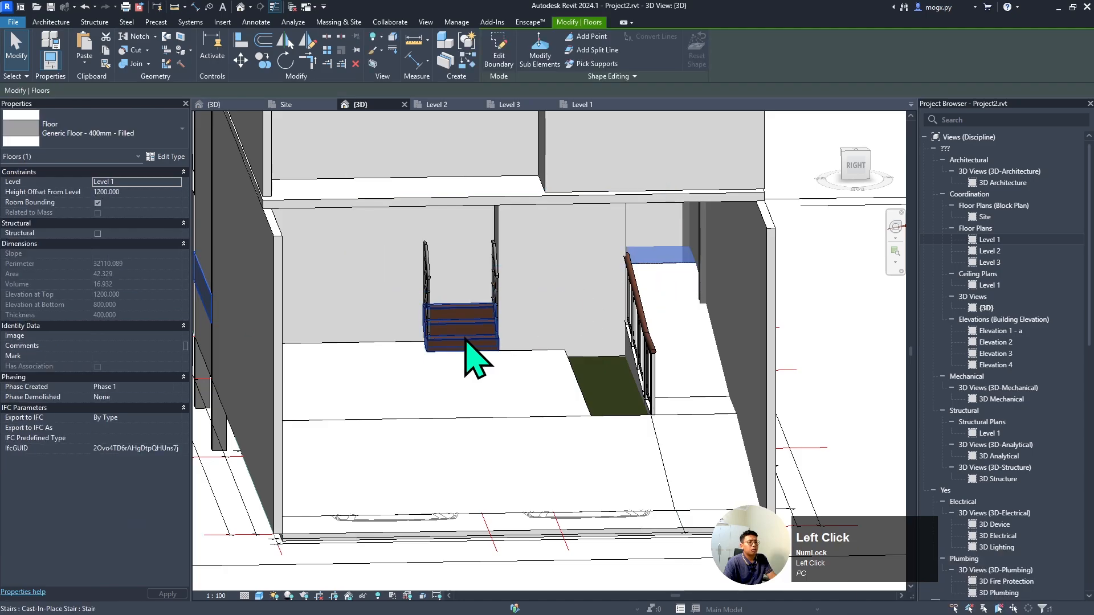
{"action": "left_click", "coordinate": [466, 338], "text": "ctrl"}
{"action": "key", "text": "h"}
{"action": "key", "text": "i"}
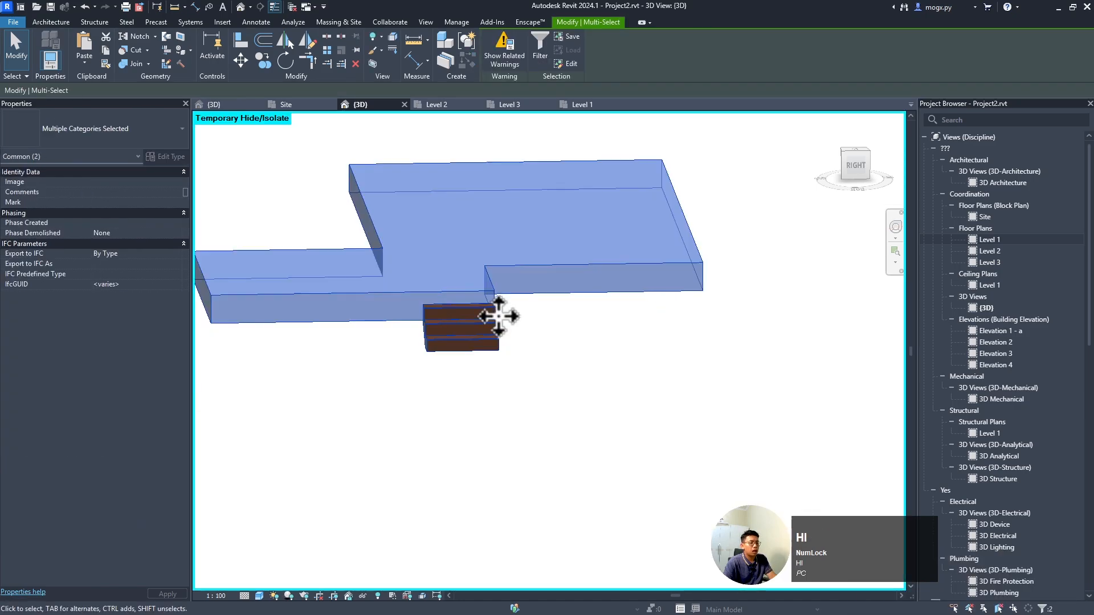
- Examine how the isolated stair's top tread meets the floor edge, along with the stair's riser and offset properties
{"action": "left_click", "coordinate": [539, 332]}
{"action": "scroll", "coordinate": [540, 337], "scroll_direction": "down", "scroll_amount": 3}
{"action": "scroll", "coordinate": [471, 315], "scroll_direction": "up", "scroll_amount": 4}
{"action": "middle_click_drag", "start_coordinate": [473, 316], "coordinate": [551, 344], "text": "shift"}
{"action": "scroll", "coordinate": [555, 364], "scroll_direction": "down", "scroll_amount": 2}
{"action": "left_click", "coordinate": [524, 364]}
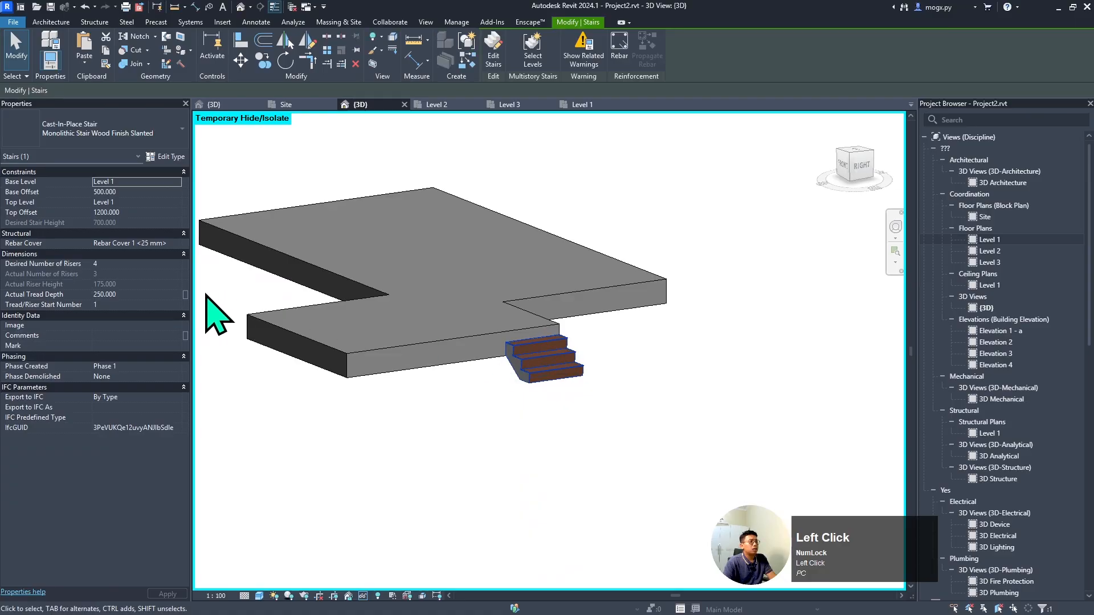
{"action": "scroll", "coordinate": [532, 371], "scroll_direction": "up", "scroll_amount": 4}
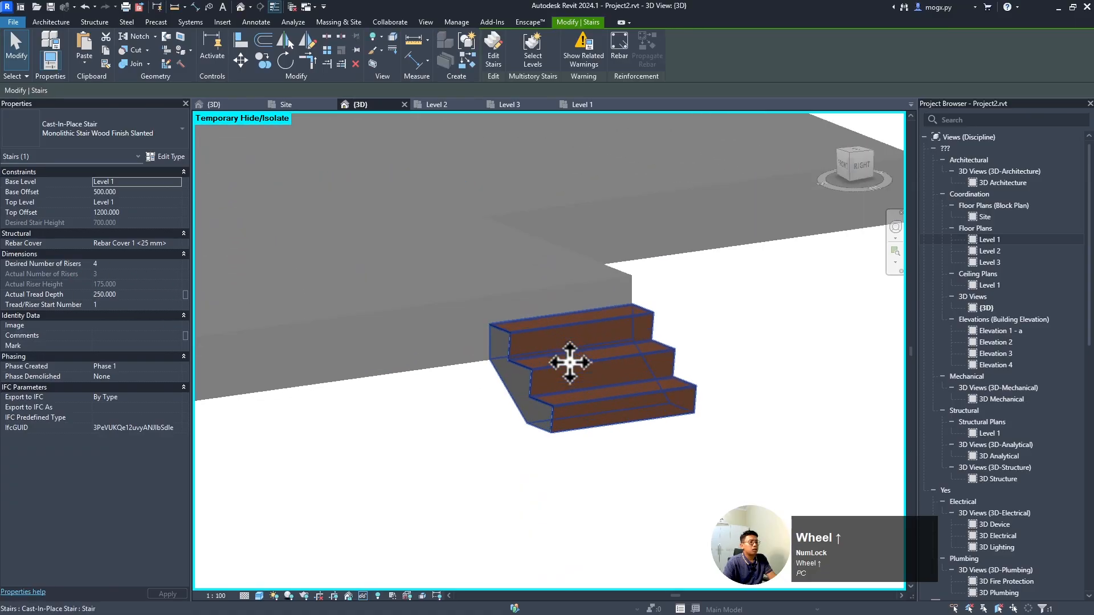
{"action": "scroll", "coordinate": [588, 415], "scroll_direction": "down", "scroll_amount": 2}
{"action": "scroll", "coordinate": [604, 455], "scroll_direction": "down", "scroll_amount": 2}
{"action": "scroll", "coordinate": [531, 453], "scroll_direction": "up", "scroll_amount": 3}
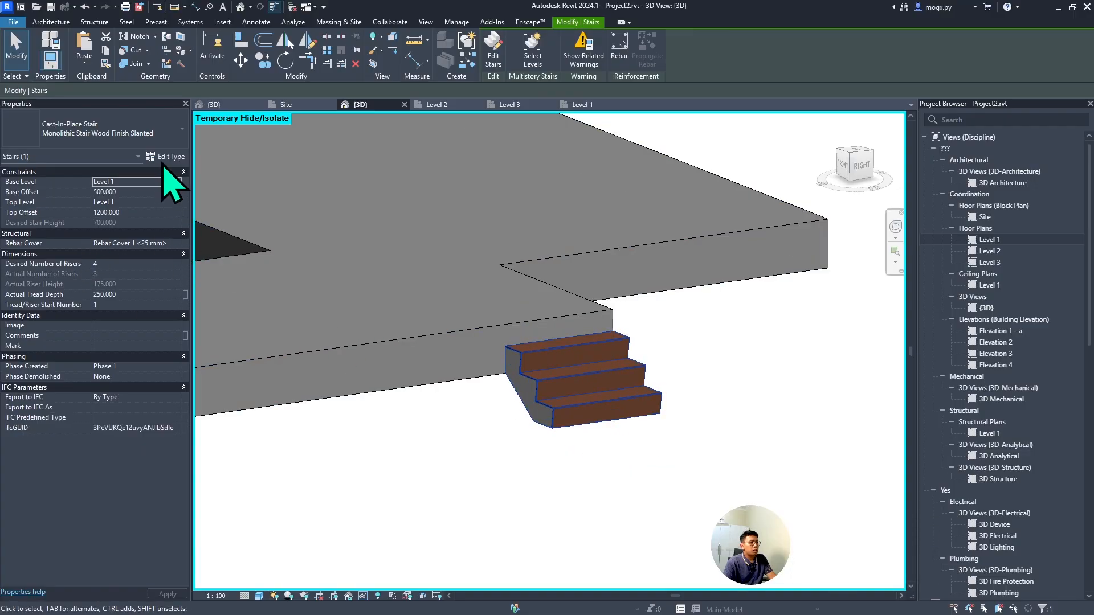
{"action": "left_click", "coordinate": [456, 439]}
- Edit the stair and try its run with Begin with Riser disabled, restoring that option once compared
{"action": "left_click", "coordinate": [626, 410]}
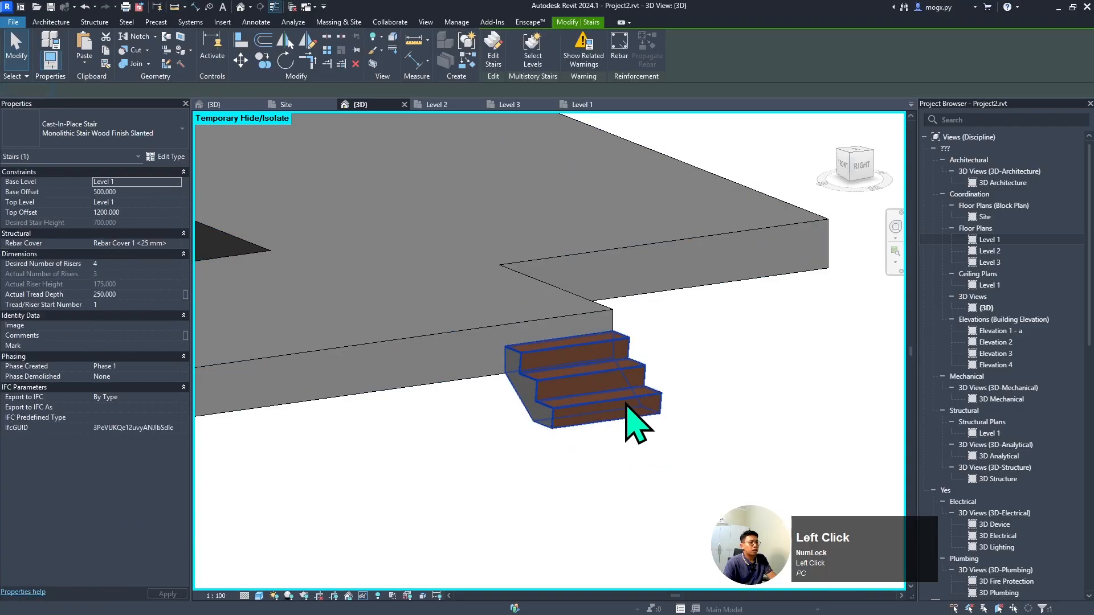
{"action": "double_click", "coordinate": [627, 410]}
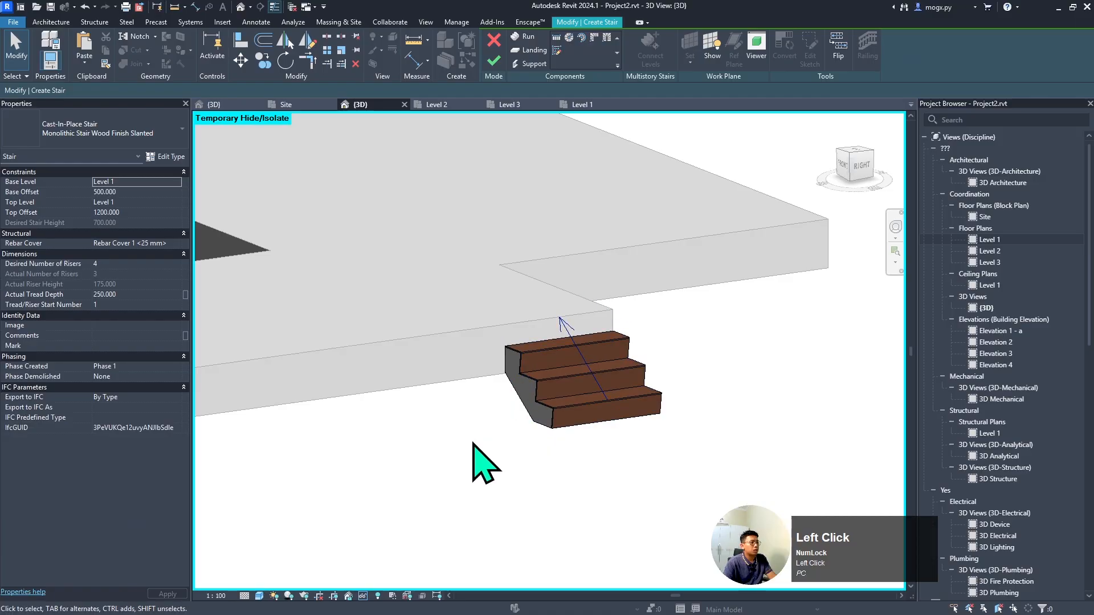
{"action": "left_click", "coordinate": [538, 383]}
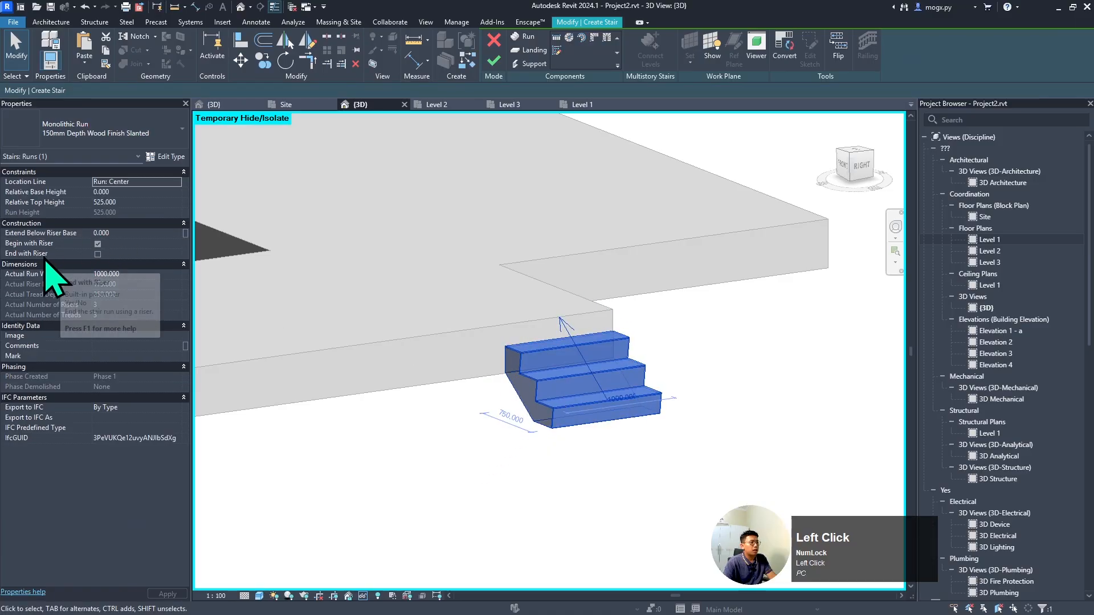
{"action": "left_click", "coordinate": [97, 244]}
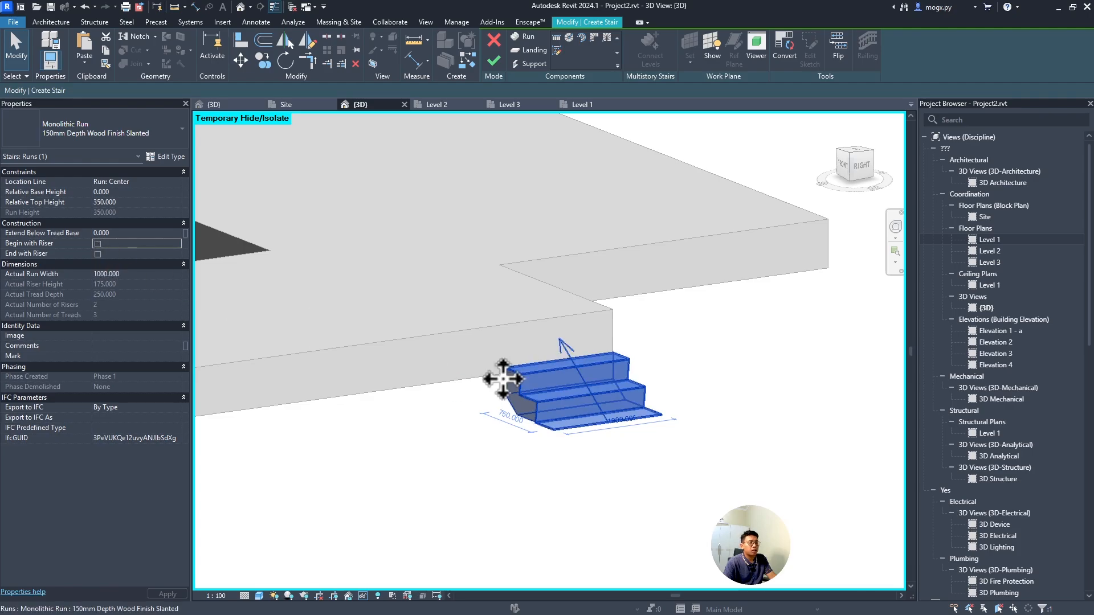
{"action": "scroll", "coordinate": [576, 420], "scroll_direction": "up", "scroll_amount": 3}
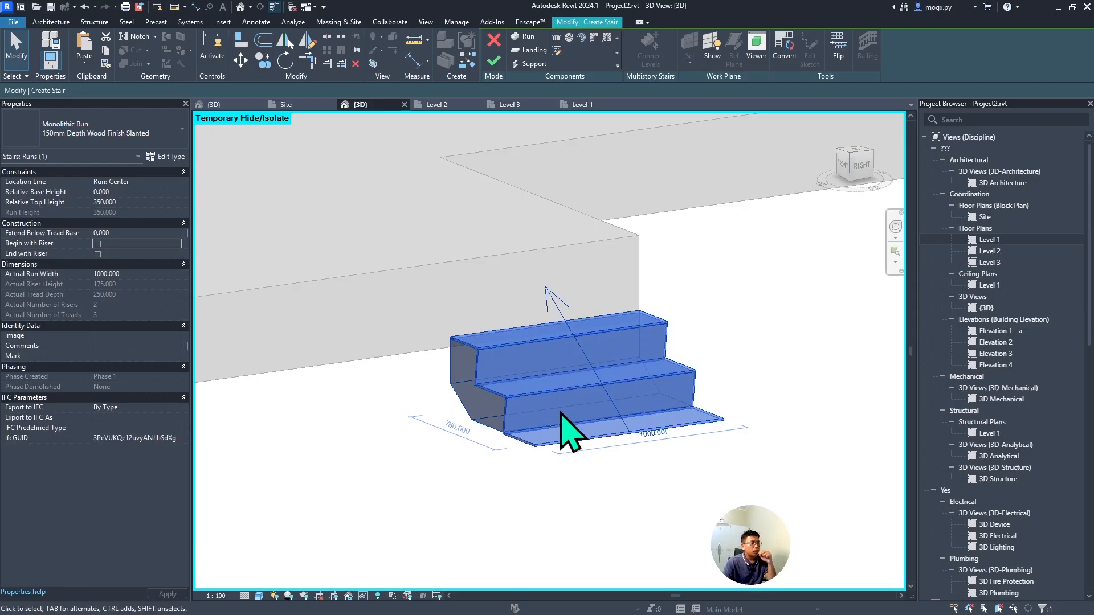
{"action": "left_click", "coordinate": [97, 243]}
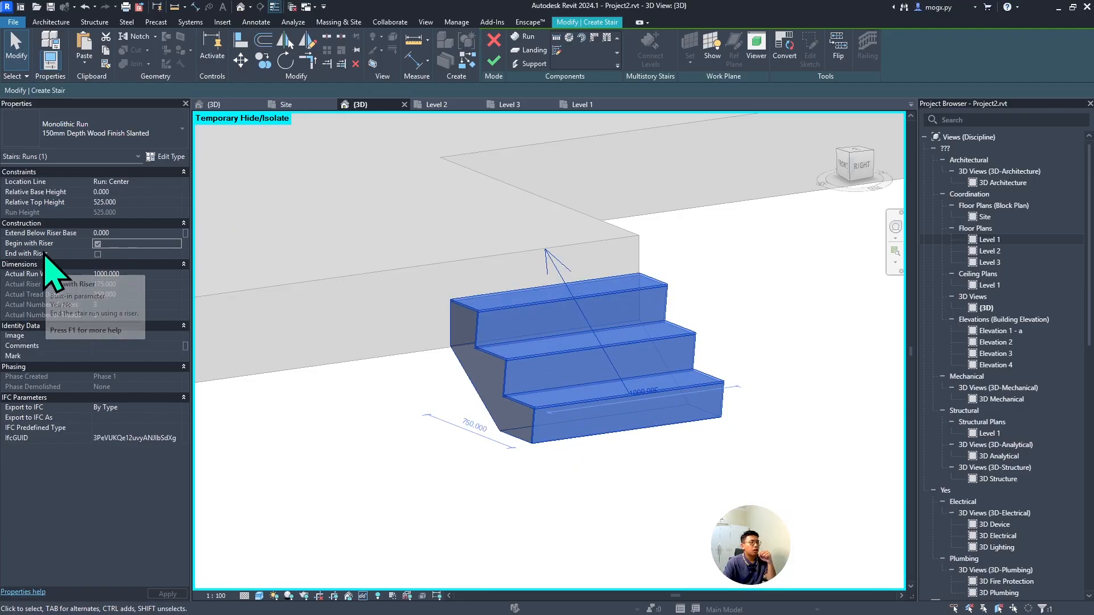
- Try enabling End with Riser on the run and stretching its top end one tread past the grid 4 wall in plan
{"action": "left_click", "coordinate": [97, 254]}
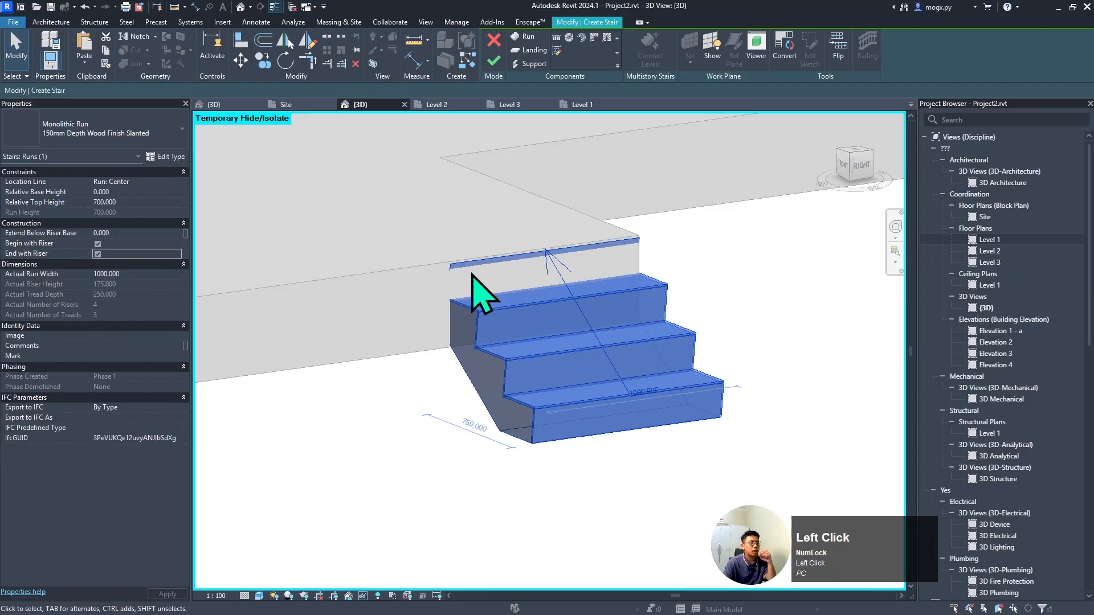
{"action": "left_click", "coordinate": [587, 105]}
{"action": "mouse_move", "coordinate": [438, 388]}
{"action": "left_mouse_down"}
{"action": "mouse_move", "coordinate": [391, 386]}
{"action": "mouse_move", "coordinate": [396, 374]}
{"action": "mouse_move", "coordinate": [381, 385]}
{"action": "left_mouse_up"}
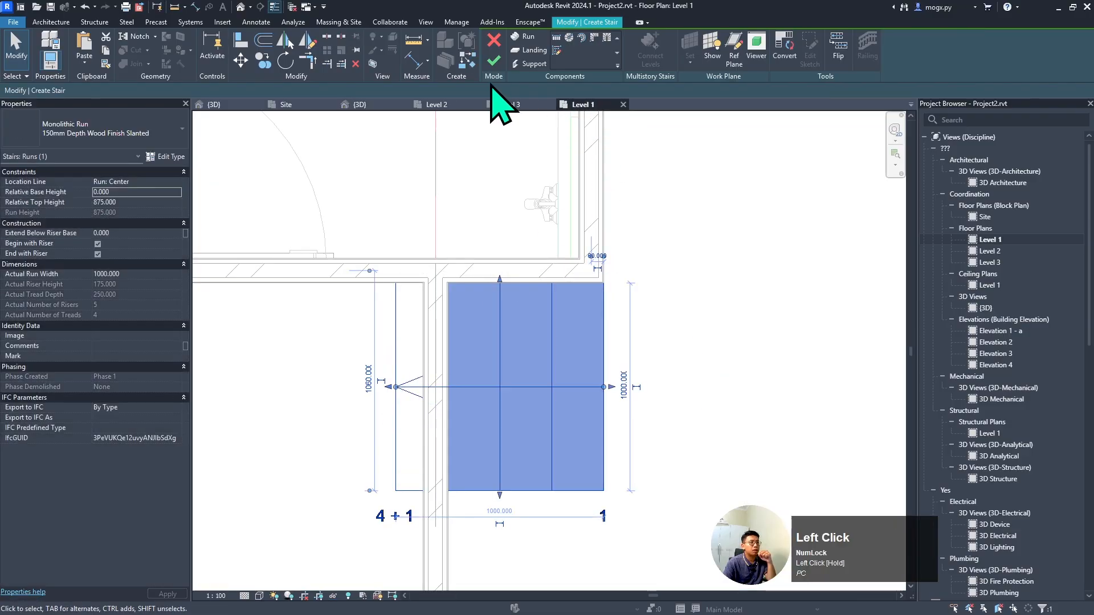
{"action": "left_click", "coordinate": [362, 106]}
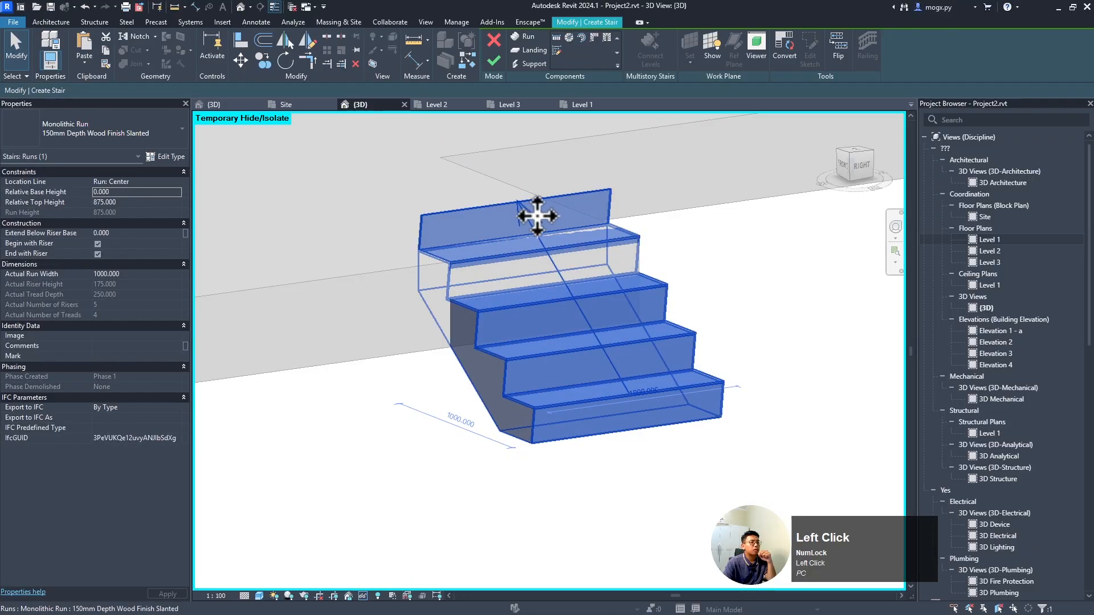
- Disable End with Riser and shorten the run in plan back to the outer face of the grid 4 wall
{"action": "left_click", "coordinate": [98, 254]}
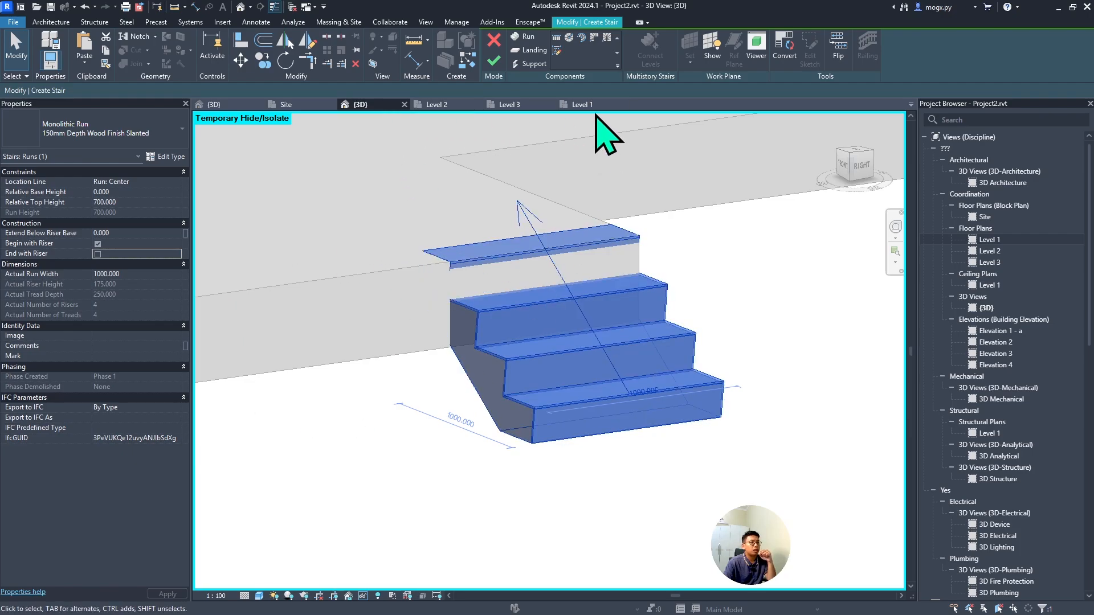
{"action": "left_click", "coordinate": [581, 104]}
{"action": "scroll", "coordinate": [403, 330], "scroll_direction": "up", "scroll_amount": 5}
{"action": "left_click", "coordinate": [455, 388]}
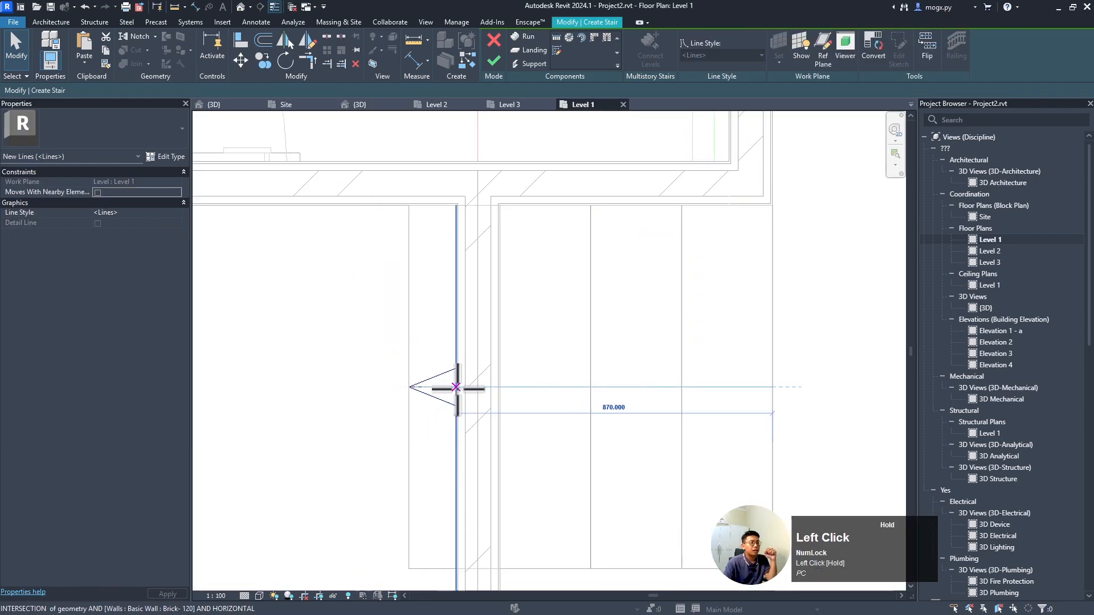
{"action": "left_click", "coordinate": [499, 387]}
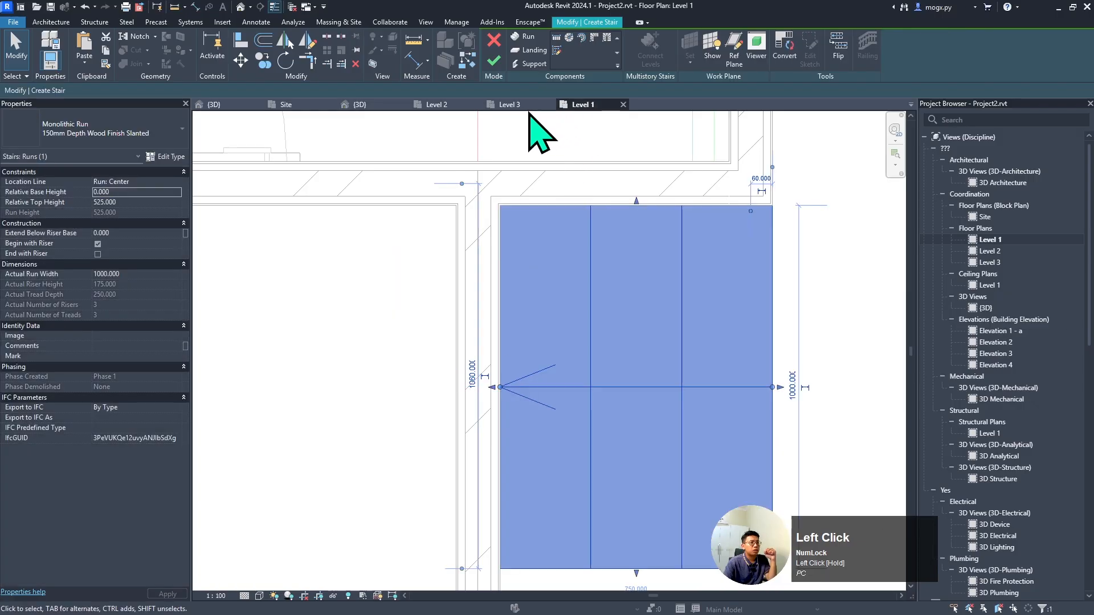
- Return to the 3D view, deselect the run and finish editing the stair
{"action": "left_click", "coordinate": [359, 105]}
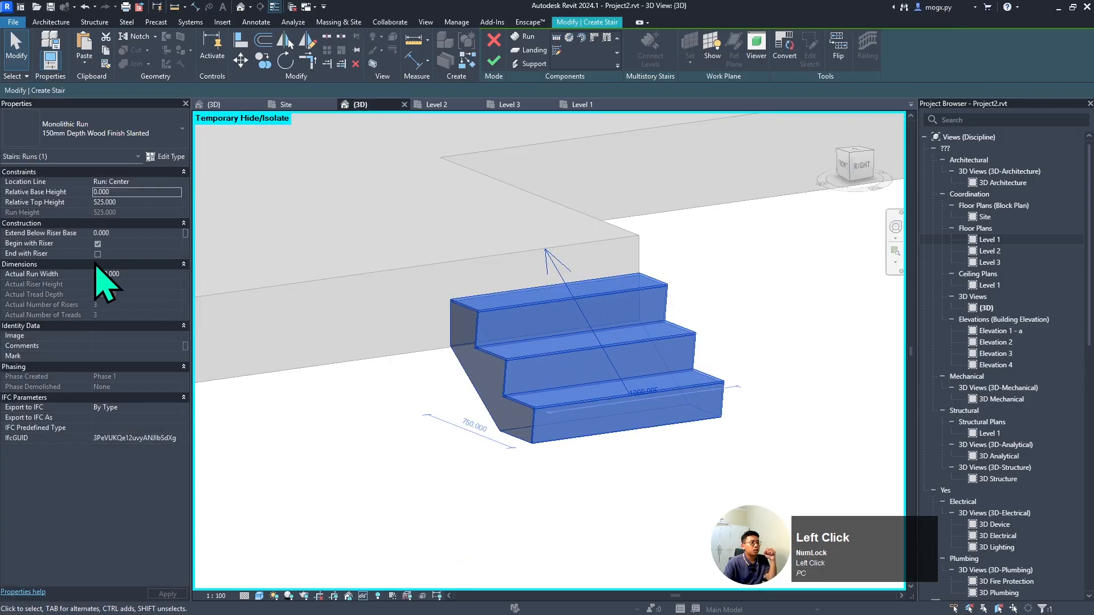
{"action": "left_click", "coordinate": [399, 310]}
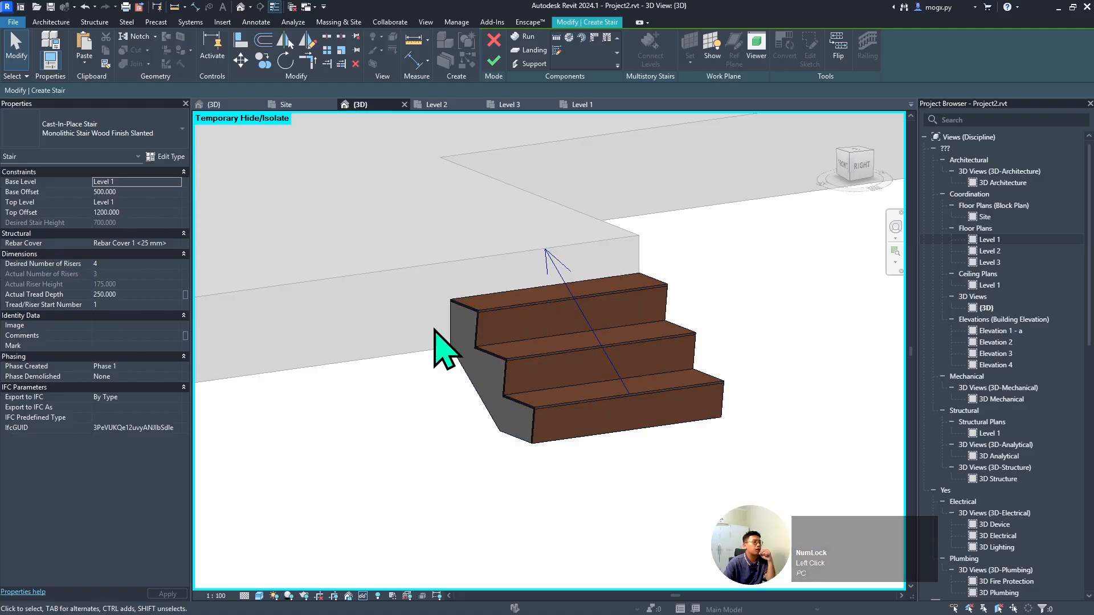
{"action": "left_click", "coordinate": [495, 62]}
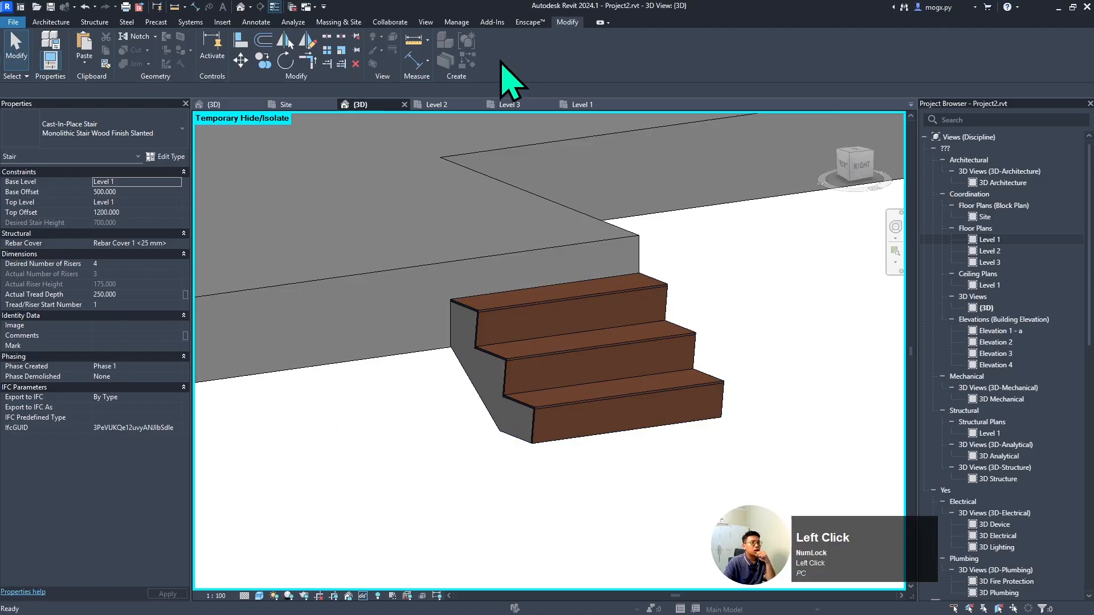
- Reset the temporary isolation so the rest of the house displays again around the floor and entrance stair
{"action": "scroll", "coordinate": [555, 447], "scroll_direction": "down", "scroll_amount": 5}
{"action": "scroll", "coordinate": [481, 364], "scroll_direction": "up", "scroll_amount": 2}
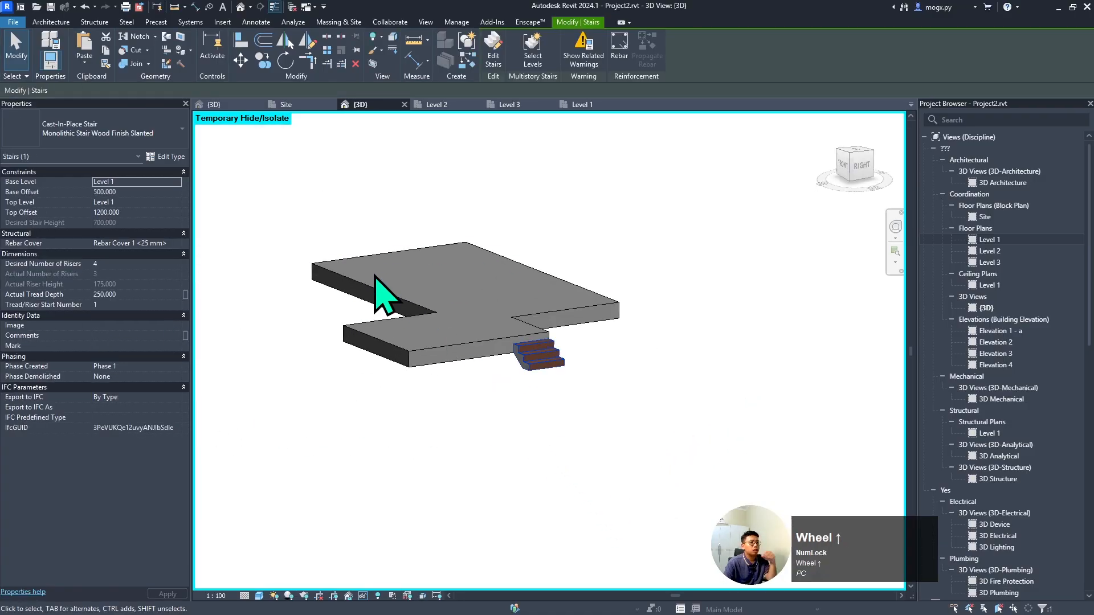
{"action": "scroll", "coordinate": [387, 291], "scroll_direction": "up", "scroll_amount": 3}
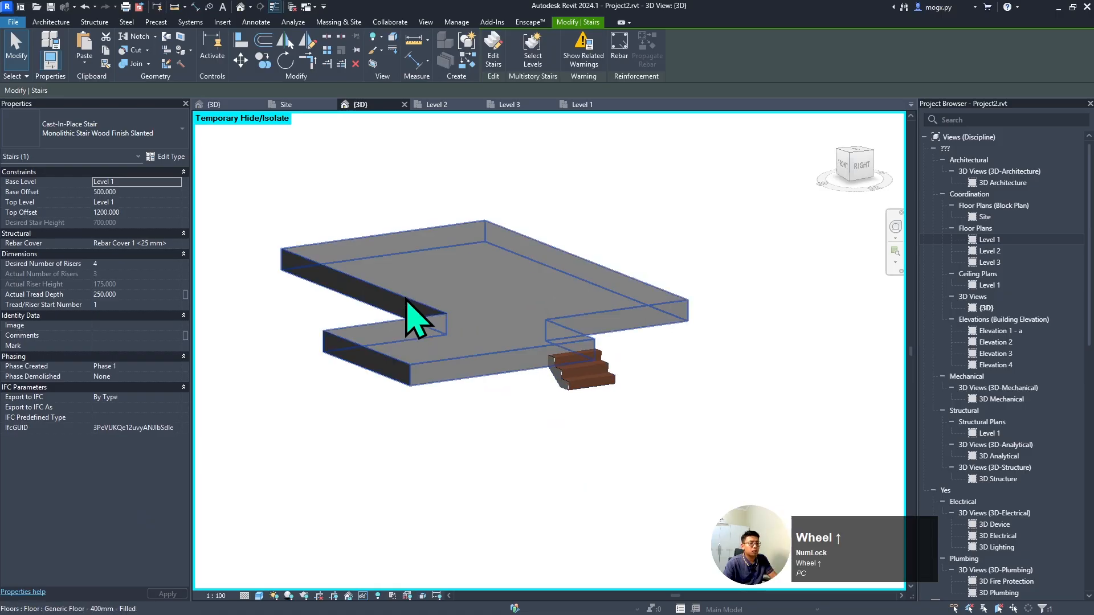
{"action": "key", "text": "h"}
{"action": "key", "text": "r"}
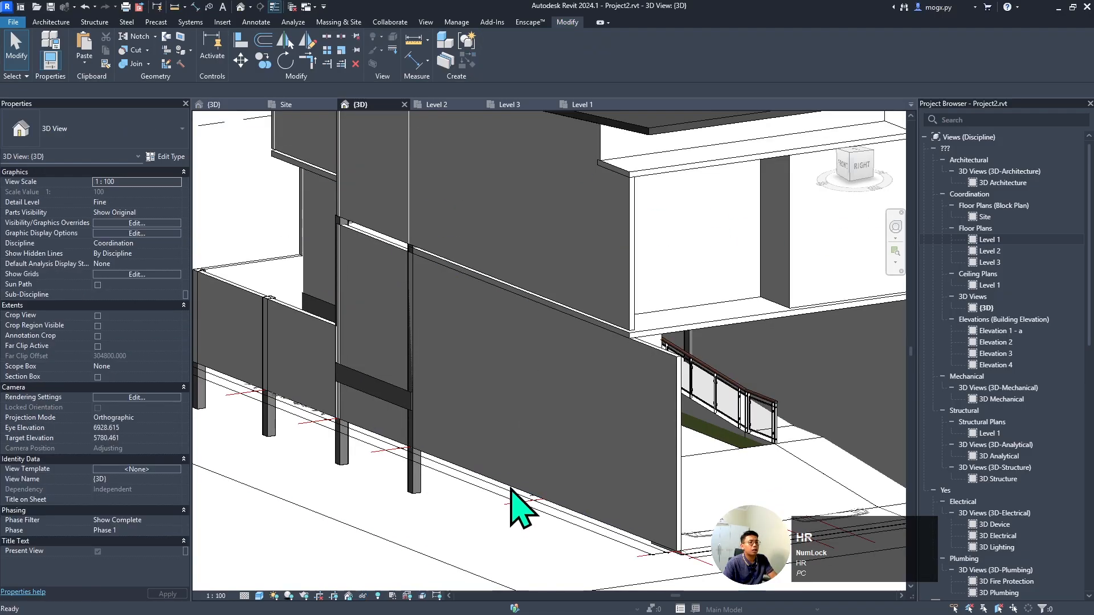
- Delete the entrance stair's 900mm Pipe railing on the side next to the projecting wall, keeping the other railing
{"action": "middle_click_drag", "start_coordinate": [510, 487], "coordinate": [552, 459], "text": "shift"}
{"action": "scroll", "coordinate": [529, 433], "scroll_direction": "up", "scroll_amount": 3}
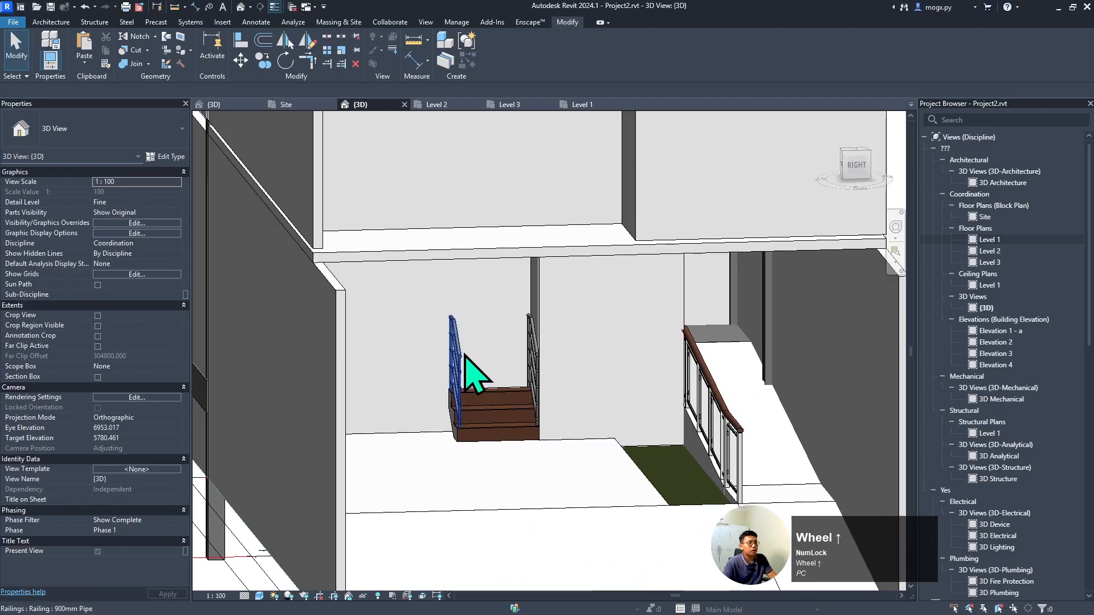
{"action": "left_click", "coordinate": [532, 326]}
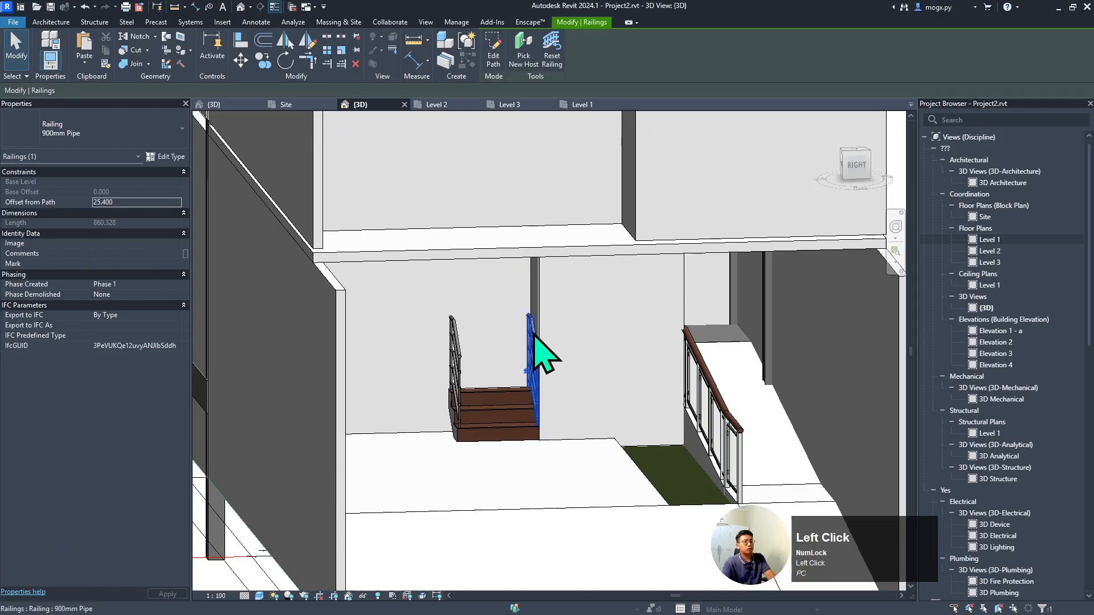
{"action": "key", "text": "Escape"}
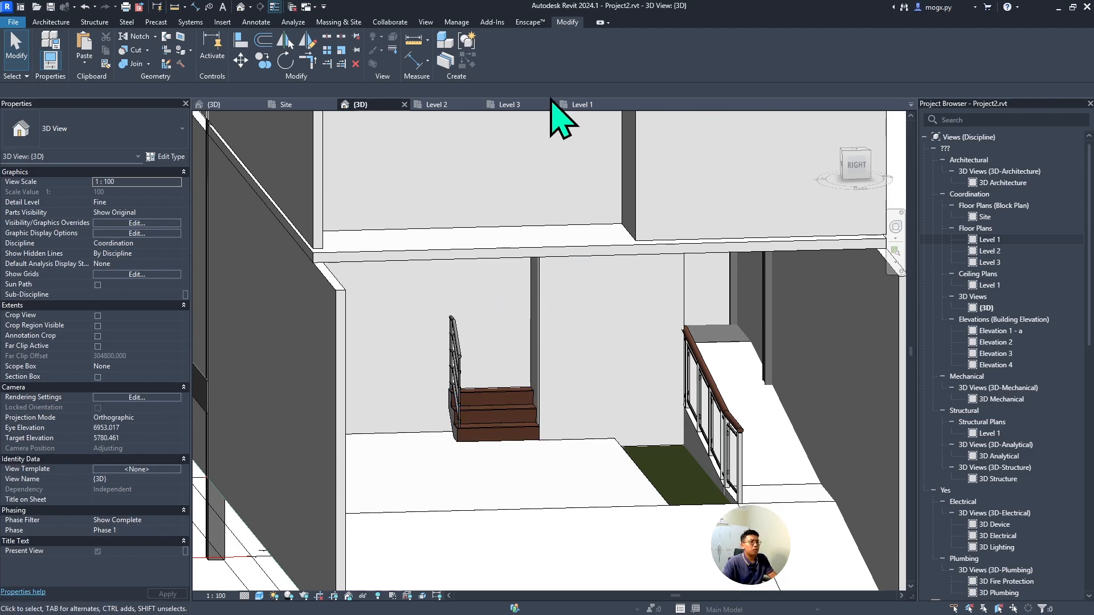
- Place a Door 1 panel on the Level 1 plan in the garage wall at the head of the entrance stair
{"action": "left_click", "coordinate": [576, 106]}
{"action": "scroll", "coordinate": [530, 294], "scroll_direction": "down", "scroll_amount": 3}
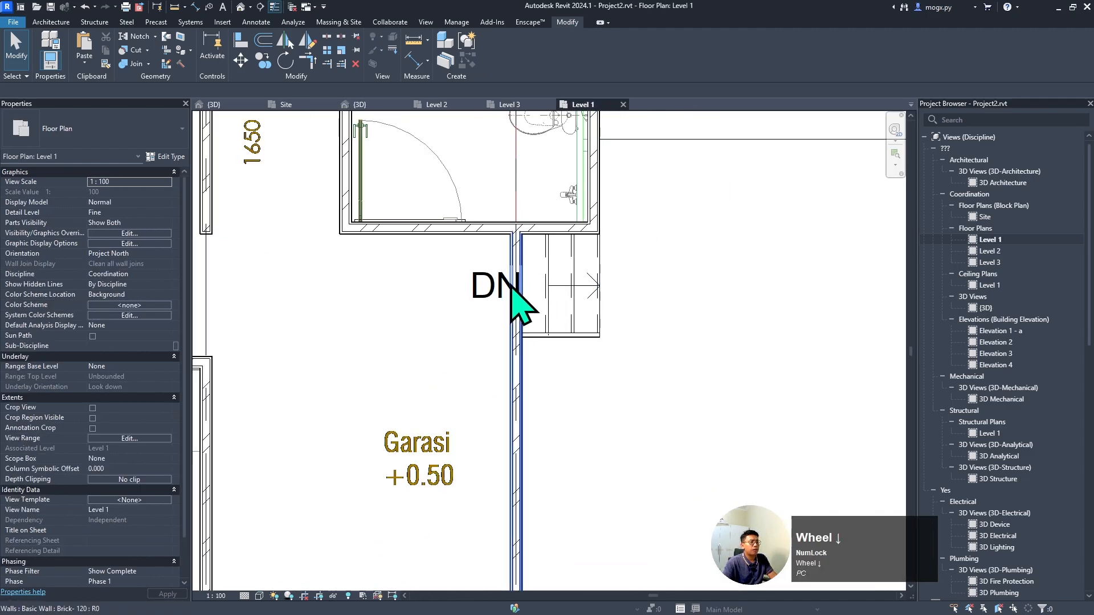
{"action": "left_click", "coordinate": [51, 21]}
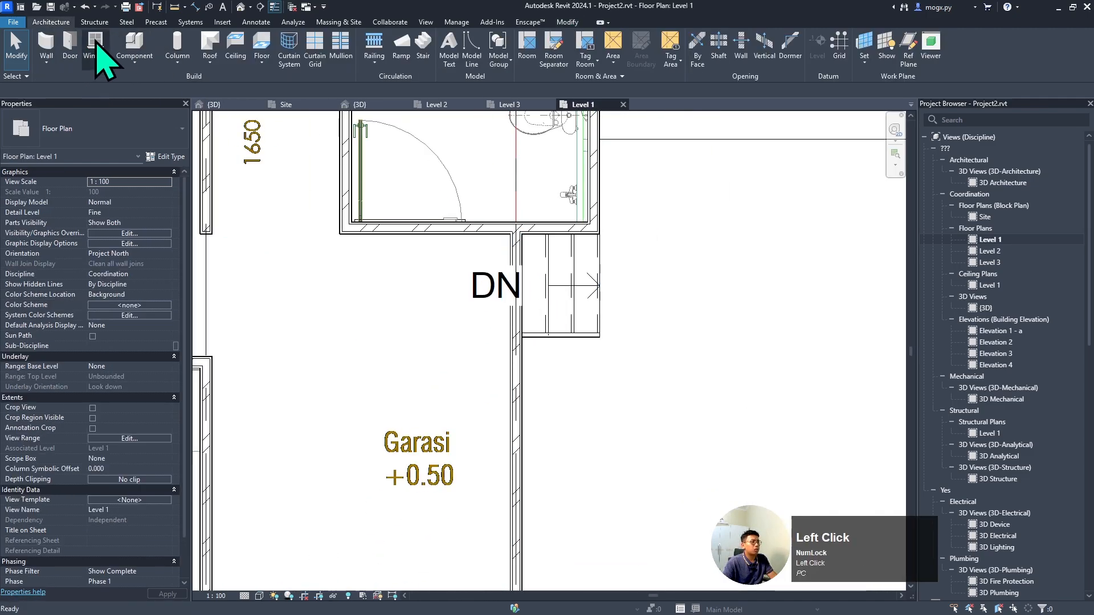
{"action": "left_click", "coordinate": [70, 43]}
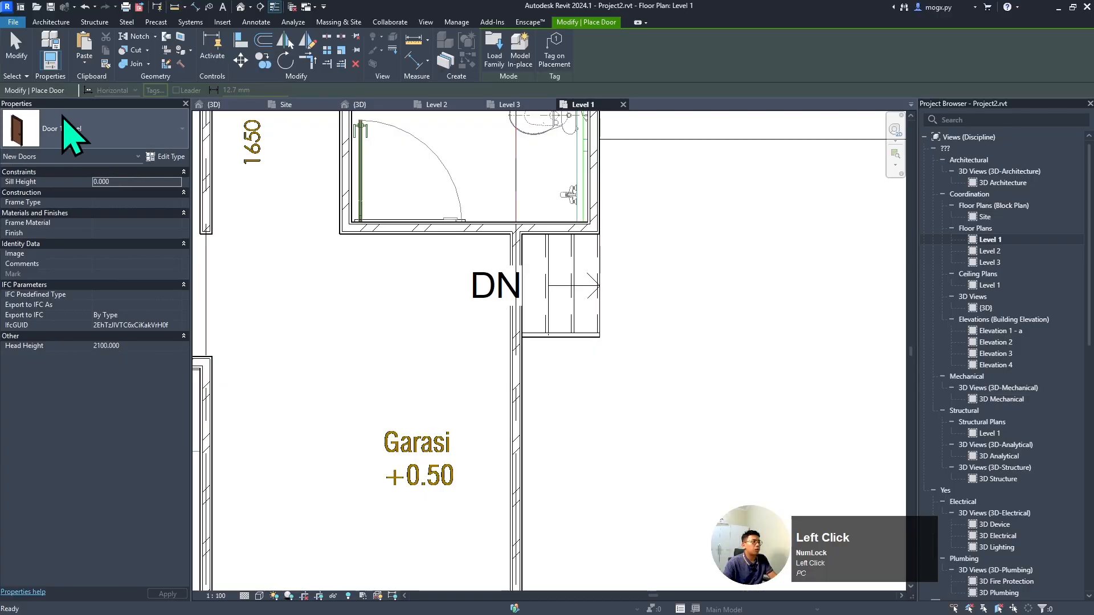
{"action": "scroll", "coordinate": [481, 280], "scroll_direction": "up", "scroll_amount": 2}
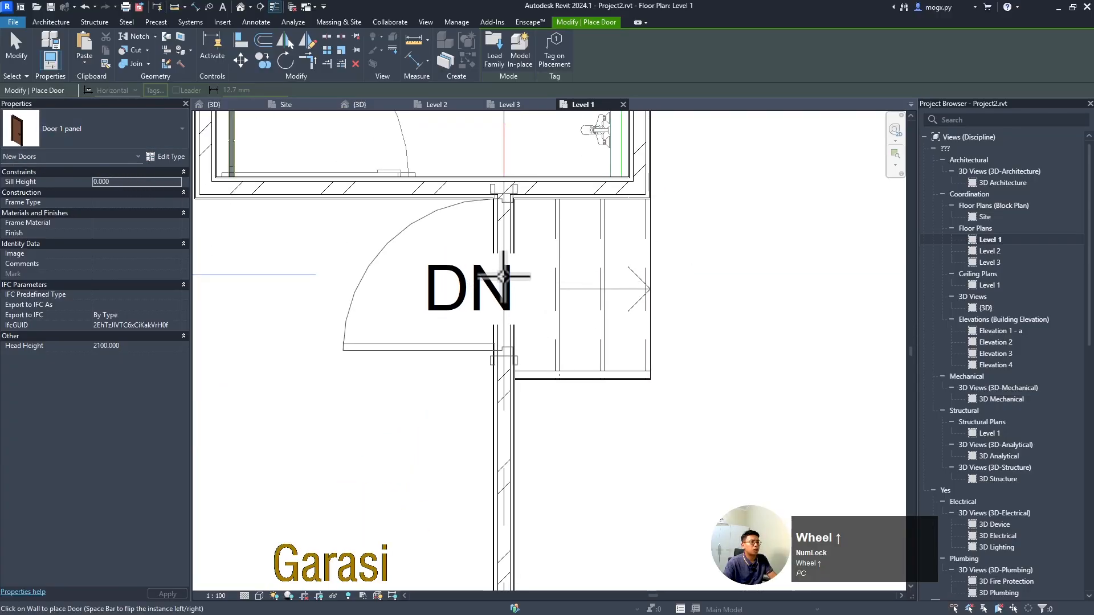
{"action": "left_click", "coordinate": [502, 288]}
{"action": "key", "text": "Escape"}
{"action": "key", "text": "Escape"}
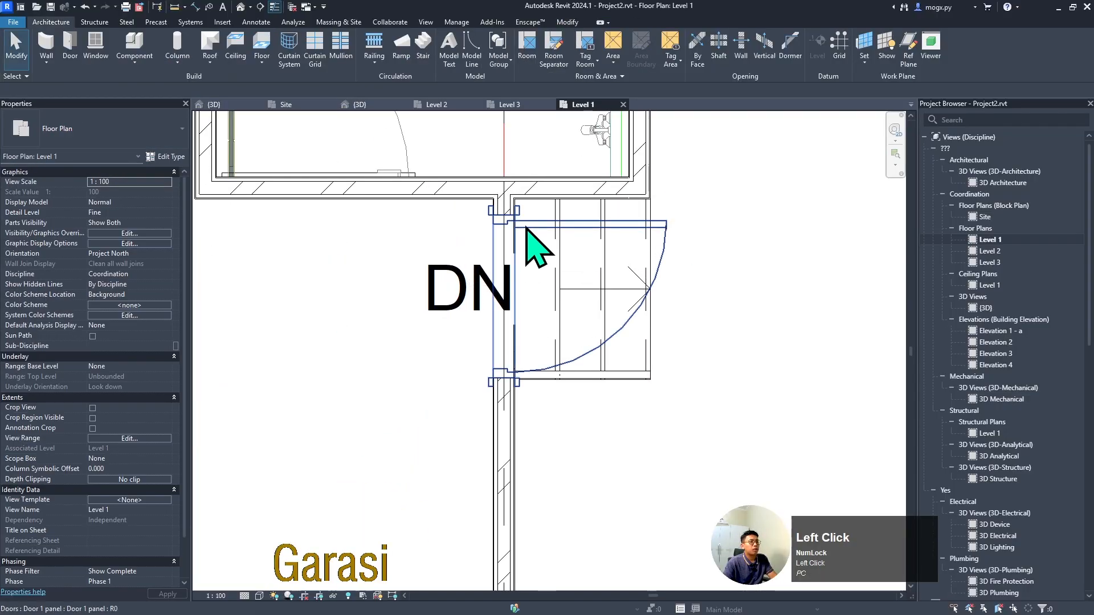
- Flip the new door to swing away from the stair and set its Sill Height to 1200
{"action": "left_click", "coordinate": [531, 226]}
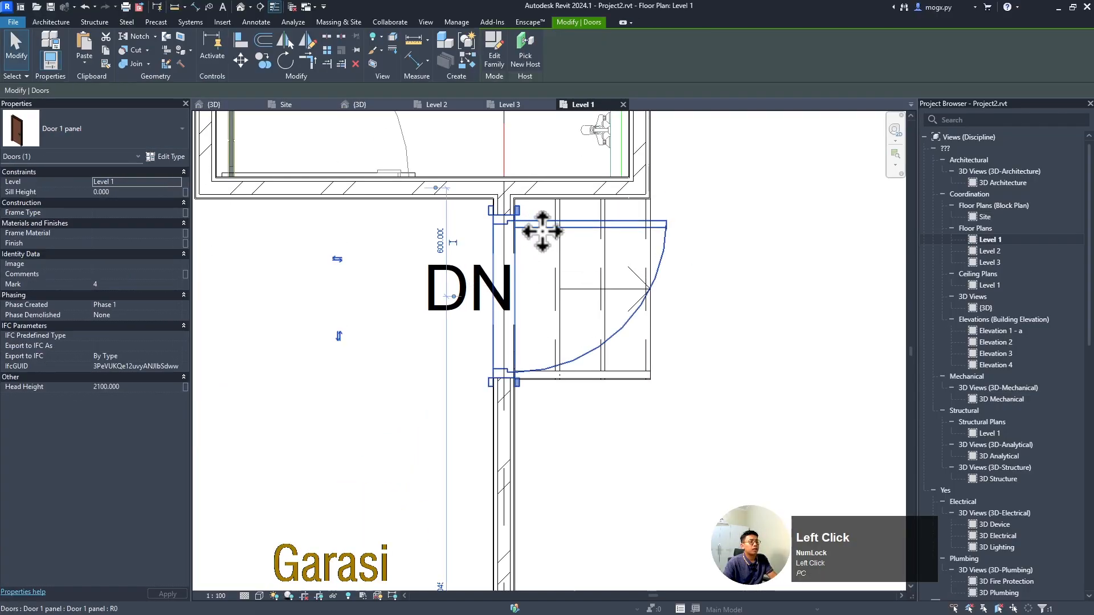
{"action": "left_click", "coordinate": [337, 260]}
{"action": "left_click", "coordinate": [358, 105]}
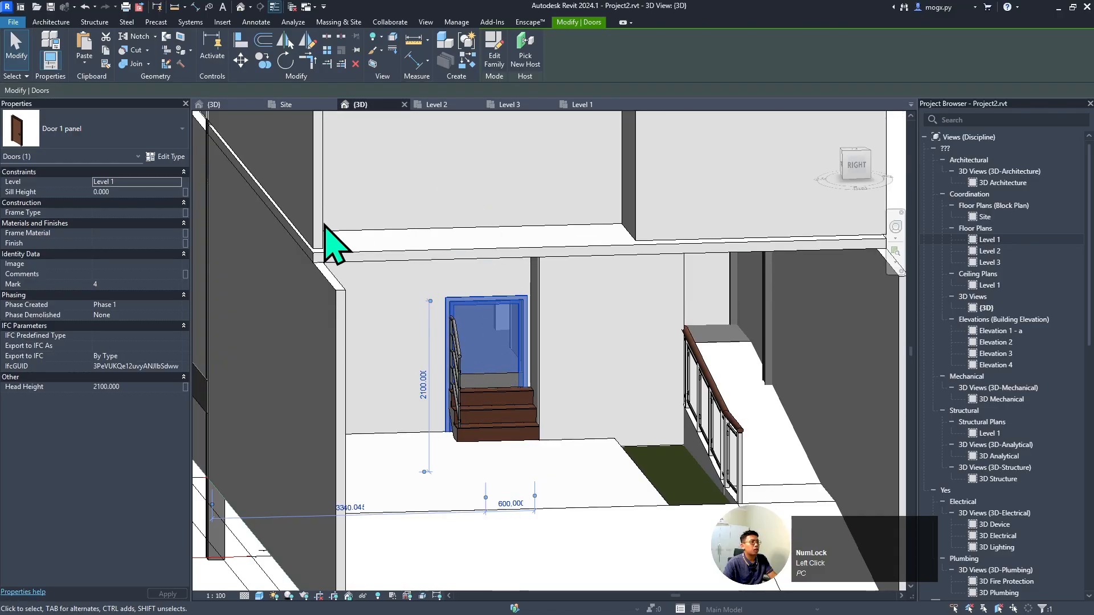
{"action": "left_click", "coordinate": [146, 193]}
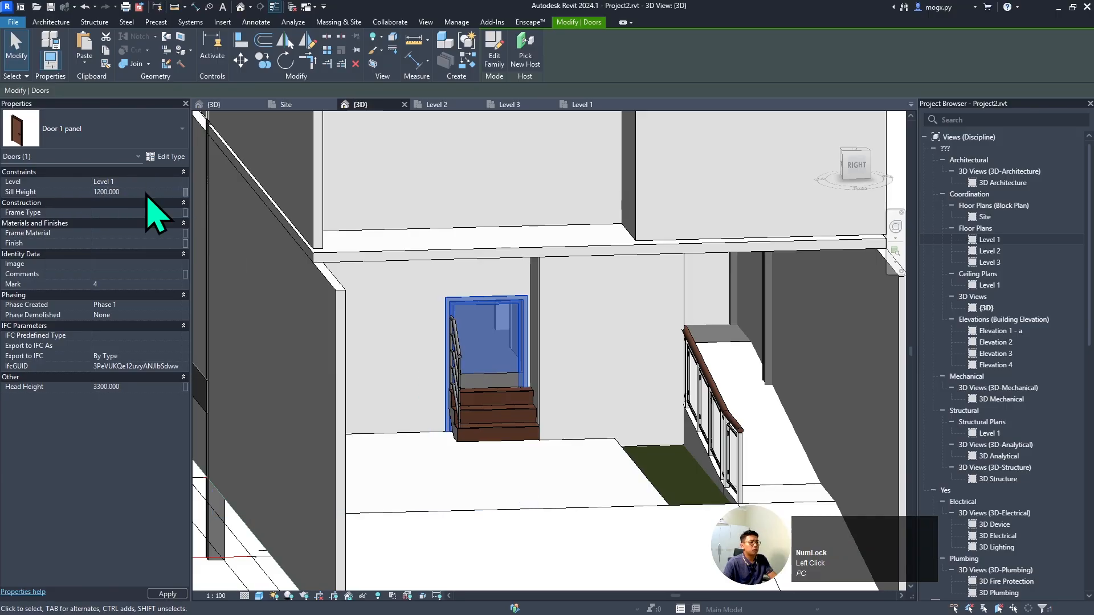
{"action": "scroll", "coordinate": [495, 415], "scroll_direction": "up", "scroll_amount": 4}
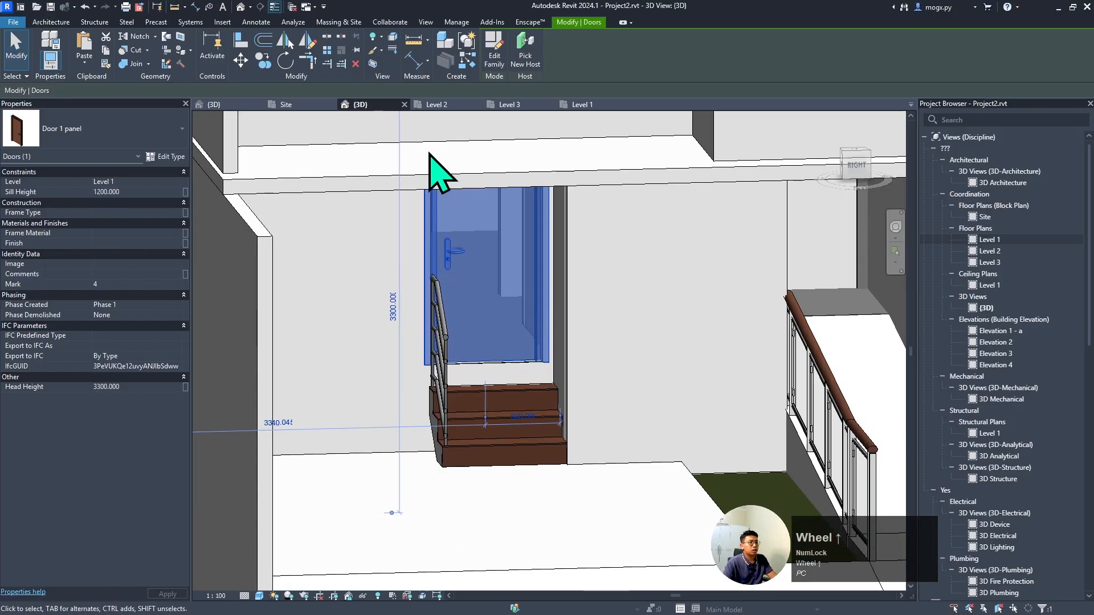
- Move the door along its wall in plan toward the bathroom cross wall until its frame trim meets the corner
{"action": "left_click", "coordinate": [584, 105]}
{"action": "scroll", "coordinate": [513, 227], "scroll_direction": "up", "scroll_amount": 3}
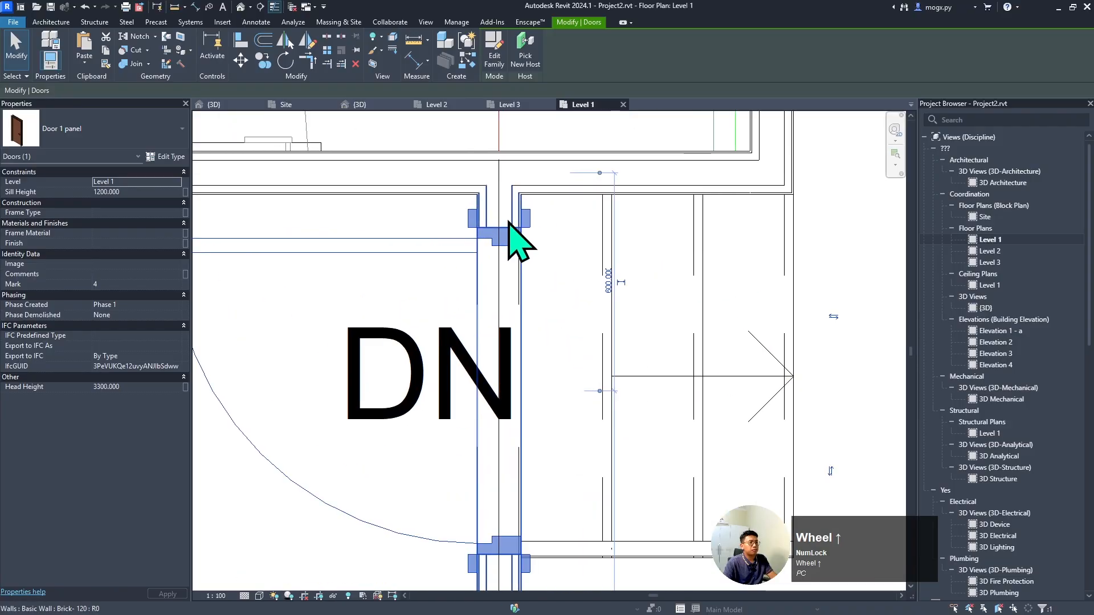
{"action": "scroll", "coordinate": [509, 225], "scroll_direction": "up", "scroll_amount": 2}
{"action": "left_click_drag", "start_coordinate": [502, 227], "coordinate": [511, 197]}
{"action": "scroll", "coordinate": [515, 228], "scroll_direction": "down", "scroll_amount": 2}
{"action": "key", "text": "Escape"}
{"action": "scroll", "coordinate": [517, 229], "scroll_direction": "up", "scroll_amount": 2}
{"action": "scroll", "coordinate": [510, 223], "scroll_direction": "down", "scroll_amount": 3}
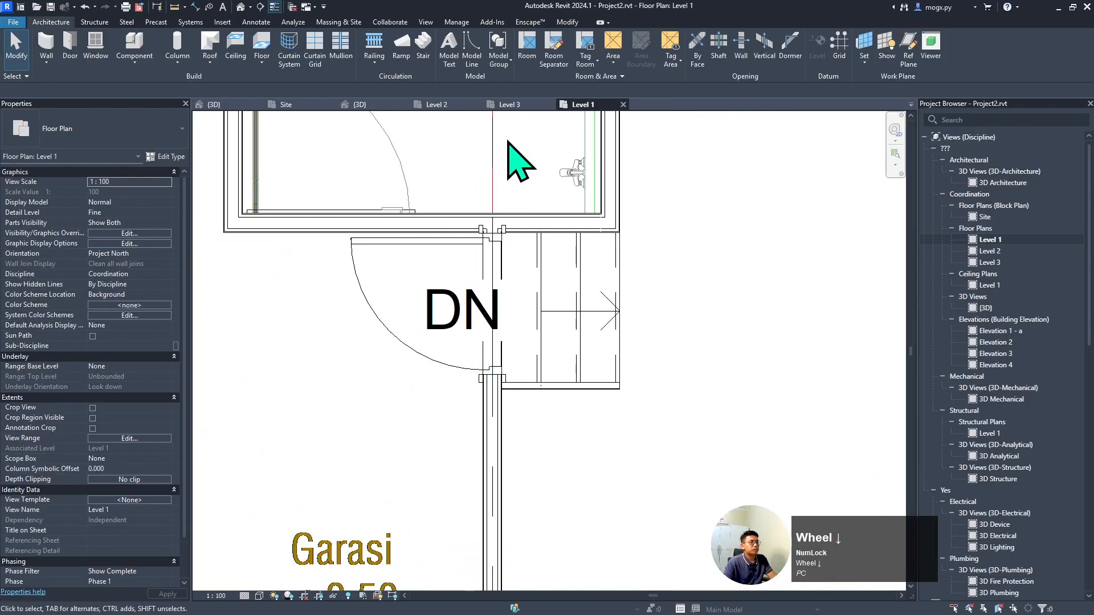
- Reposition the door along its wall in plan so its centre is 580 mm from the bathroom cross wall
{"action": "scroll", "coordinate": [566, 257], "scroll_direction": "up", "scroll_amount": 2}
{"action": "left_click", "coordinate": [448, 234]}
{"action": "scroll", "coordinate": [453, 230], "scroll_direction": "up", "scroll_amount": 3}
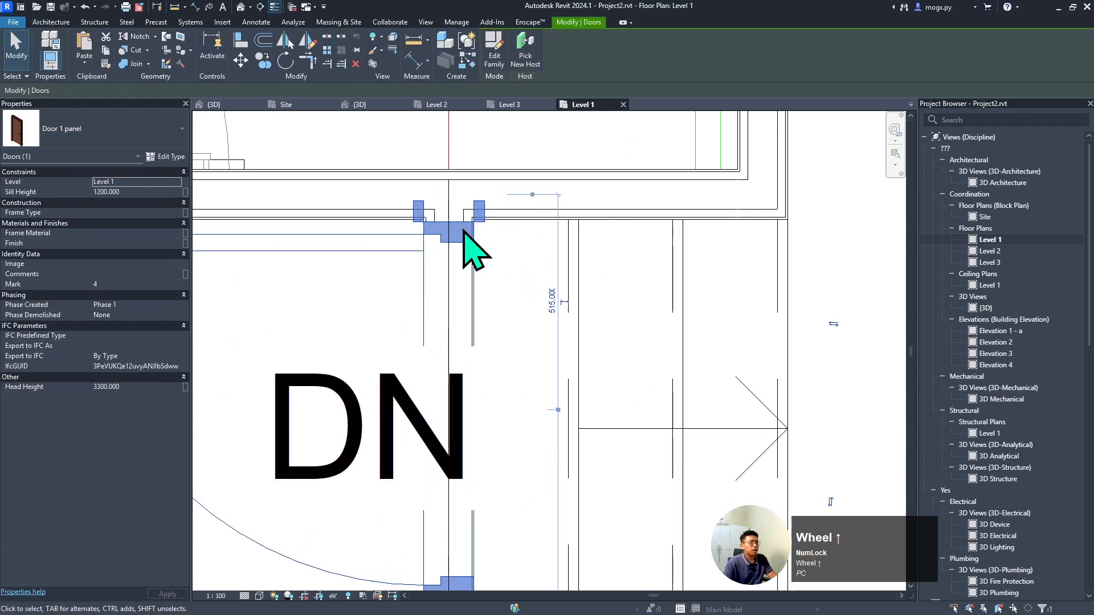
{"action": "left_click", "coordinate": [464, 250]}
{"action": "left_click", "coordinate": [464, 251]}
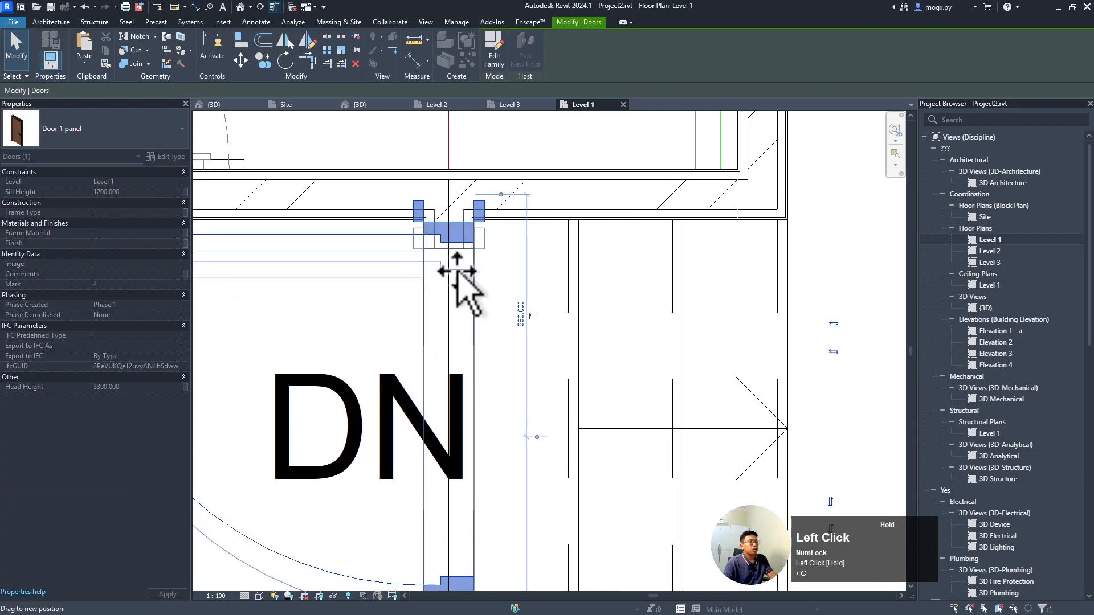
{"action": "scroll", "coordinate": [464, 285], "scroll_direction": "up", "scroll_amount": 2}
{"action": "scroll", "coordinate": [497, 246], "scroll_direction": "down", "scroll_amount": 2}
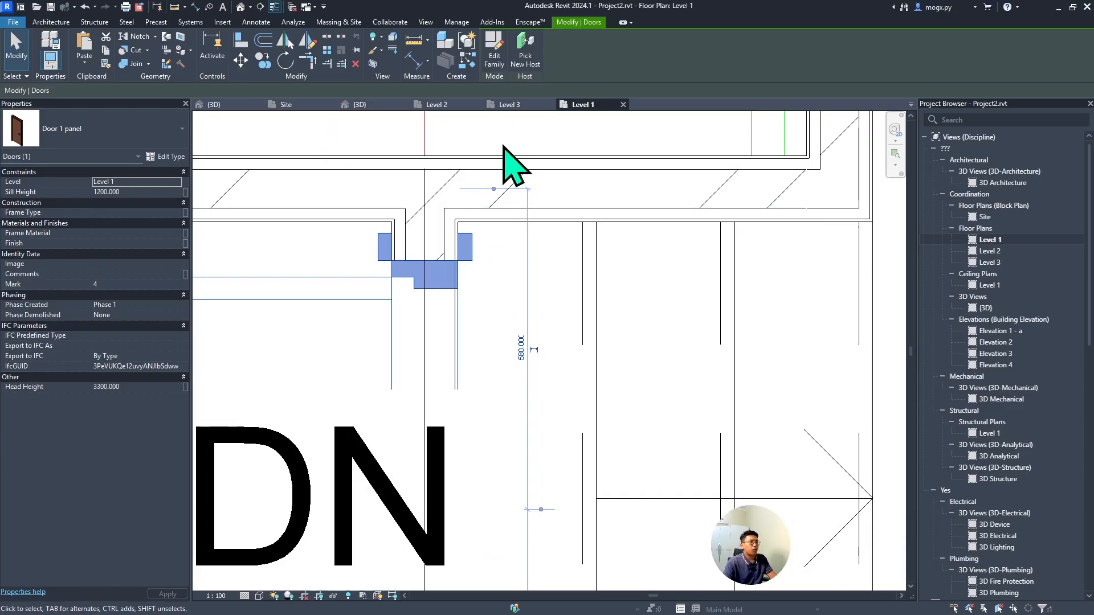
- Check the door's frame edge in 3D and open the Door 1 panel family for editing
{"action": "left_click", "coordinate": [364, 105]}
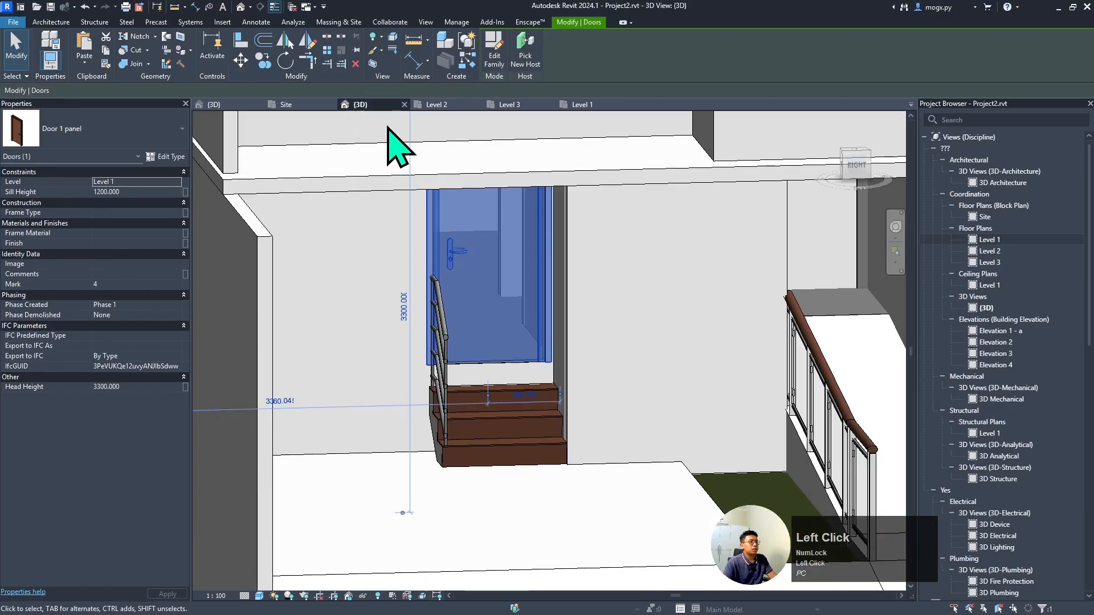
{"action": "scroll", "coordinate": [399, 265], "scroll_direction": "up", "scroll_amount": 4}
{"action": "scroll", "coordinate": [653, 513], "scroll_direction": "up", "scroll_amount": 2}
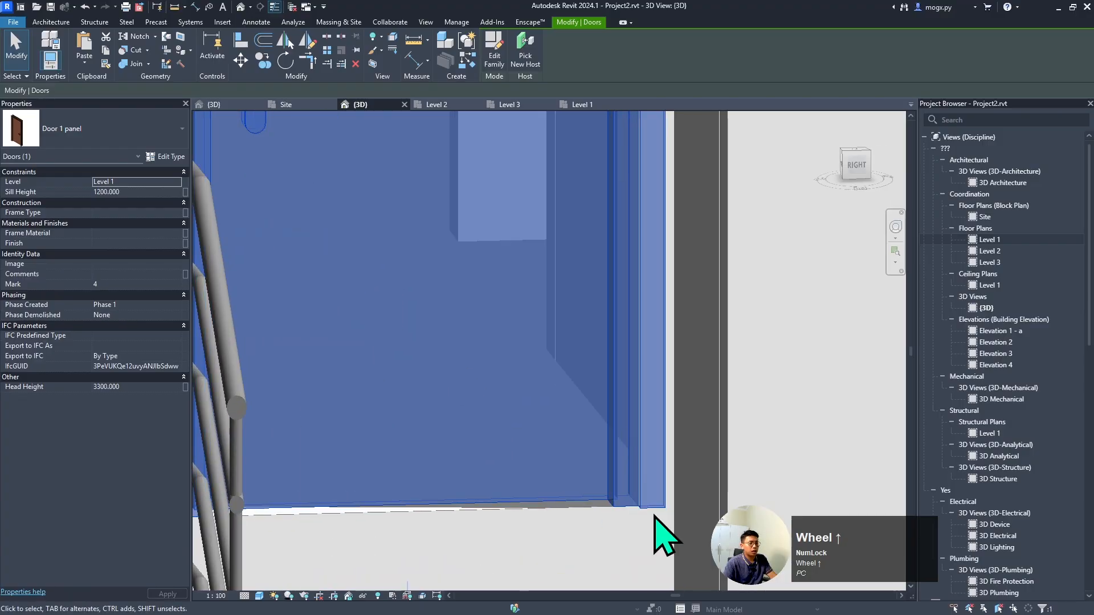
{"action": "mouse_move", "coordinate": [653, 515]}
{"action": "middle_mouse_down", "text": "shift"}
{"action": "mouse_move", "coordinate": [697, 534]}
{"action": "mouse_move", "coordinate": [654, 511]}
{"action": "middle_mouse_up", "text": "shift"}
{"action": "left_click", "coordinate": [596, 106]}
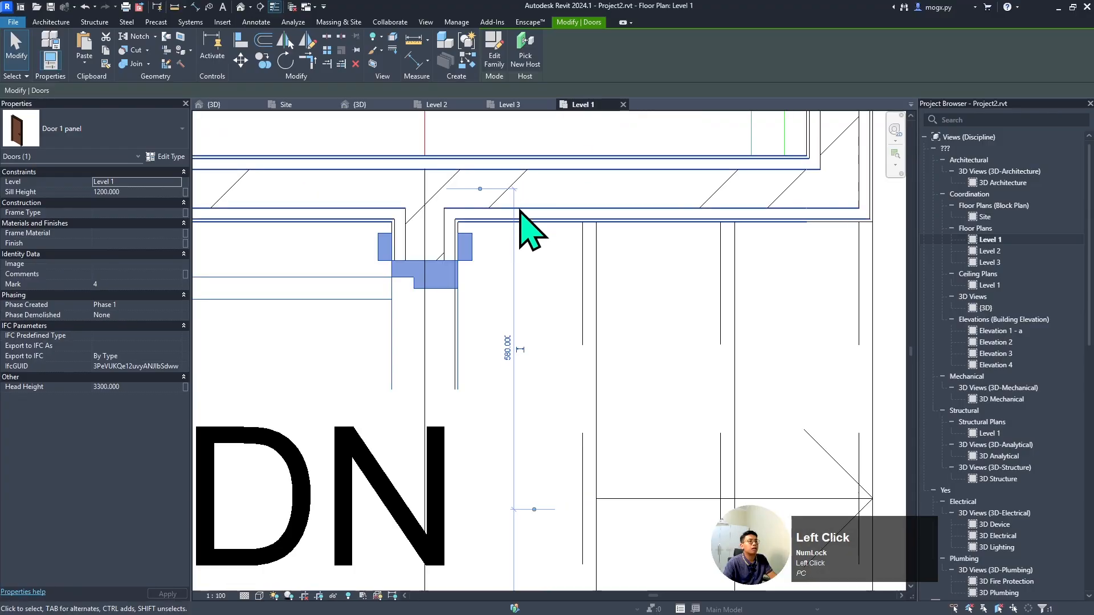
{"action": "scroll", "coordinate": [519, 214], "scroll_direction": "down", "scroll_amount": 5}
{"action": "left_click", "coordinate": [437, 242]}
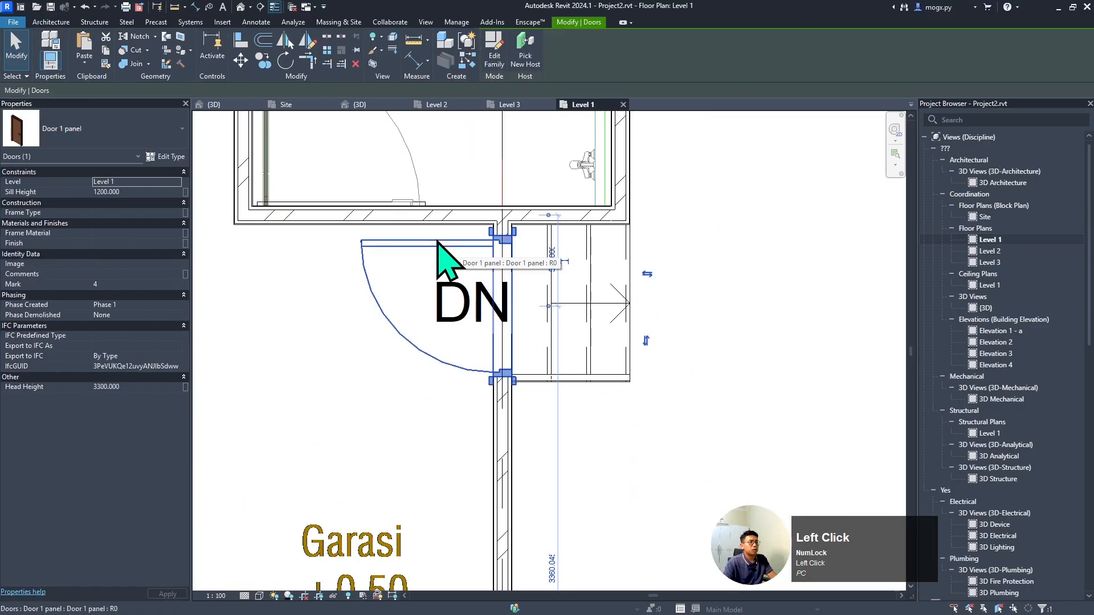
{"action": "left_click", "coordinate": [506, 60]}
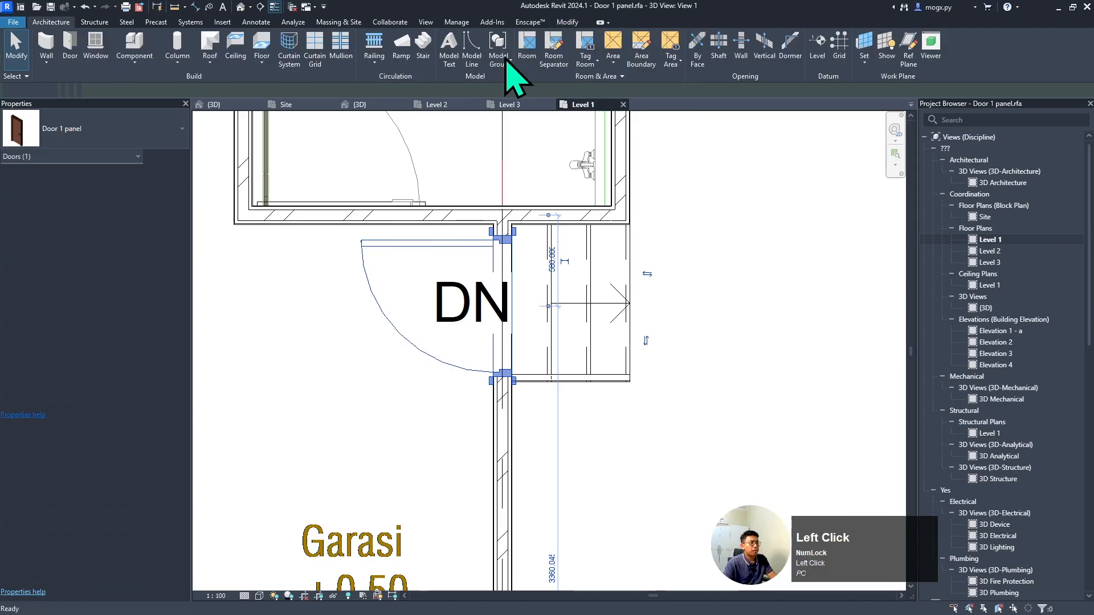
{"action": "scroll", "coordinate": [564, 347], "scroll_direction": "up", "scroll_amount": 3}
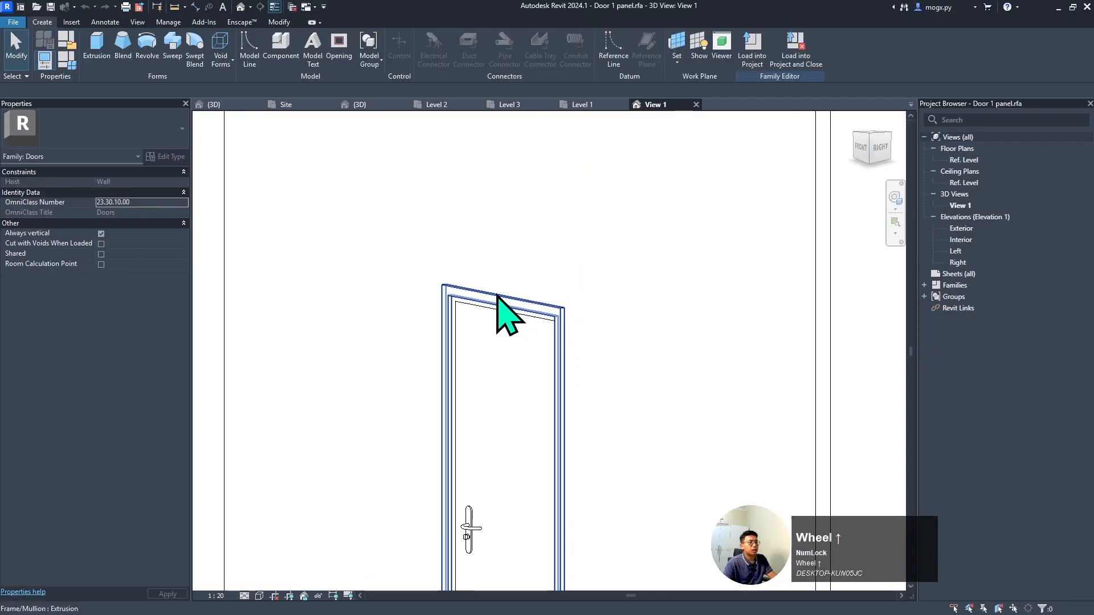
{"action": "scroll", "coordinate": [501, 314], "scroll_direction": "down", "scroll_amount": 2}
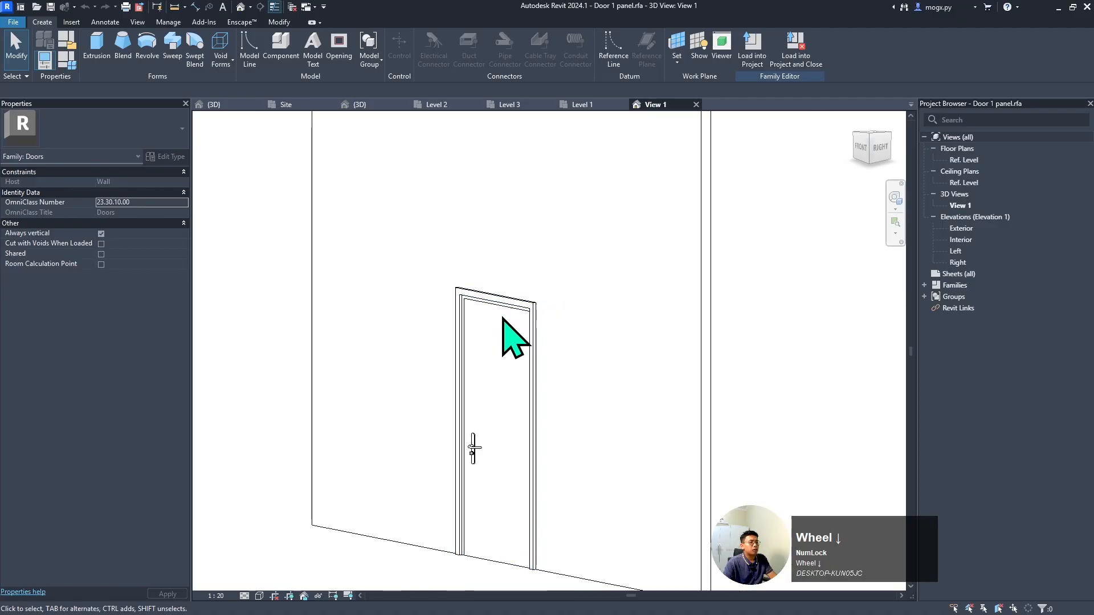
- Save the door family as a new family file named Door 1 panel modifed.rfa in the Documents folder
{"action": "left_click", "coordinate": [13, 21]}
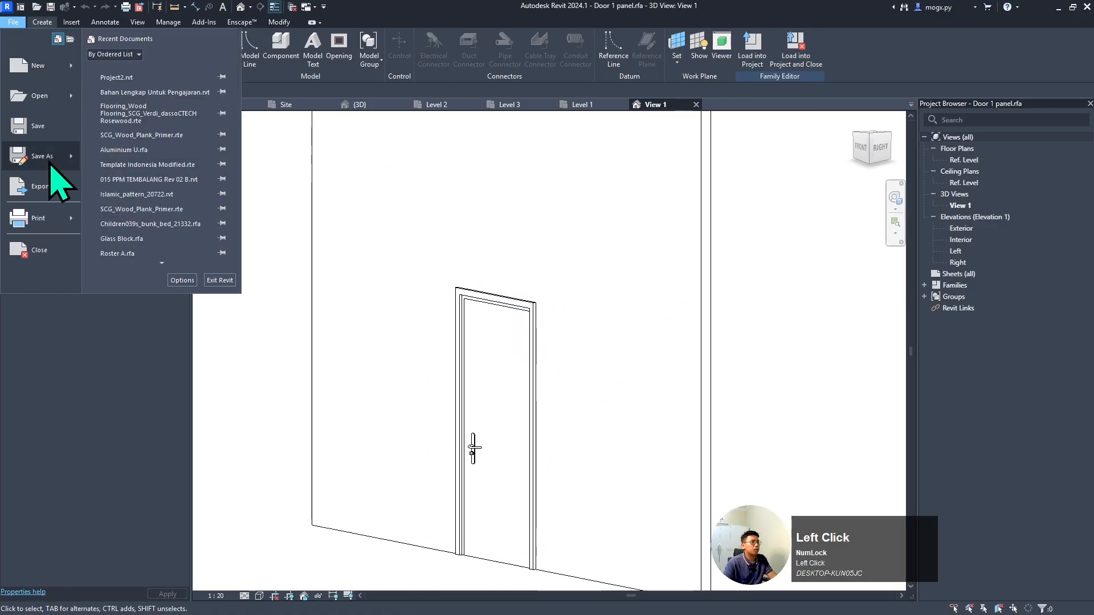
{"action": "mouse_move", "coordinate": [66, 171]}
{"action": "left_click", "coordinate": [143, 146]}
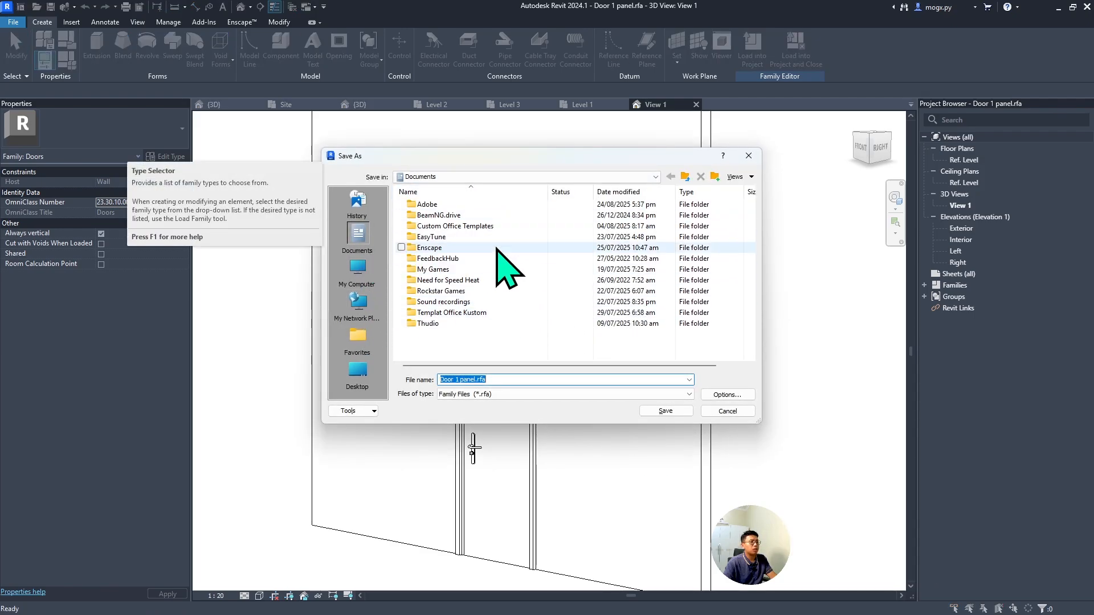
{"action": "left_click", "coordinate": [523, 379]}
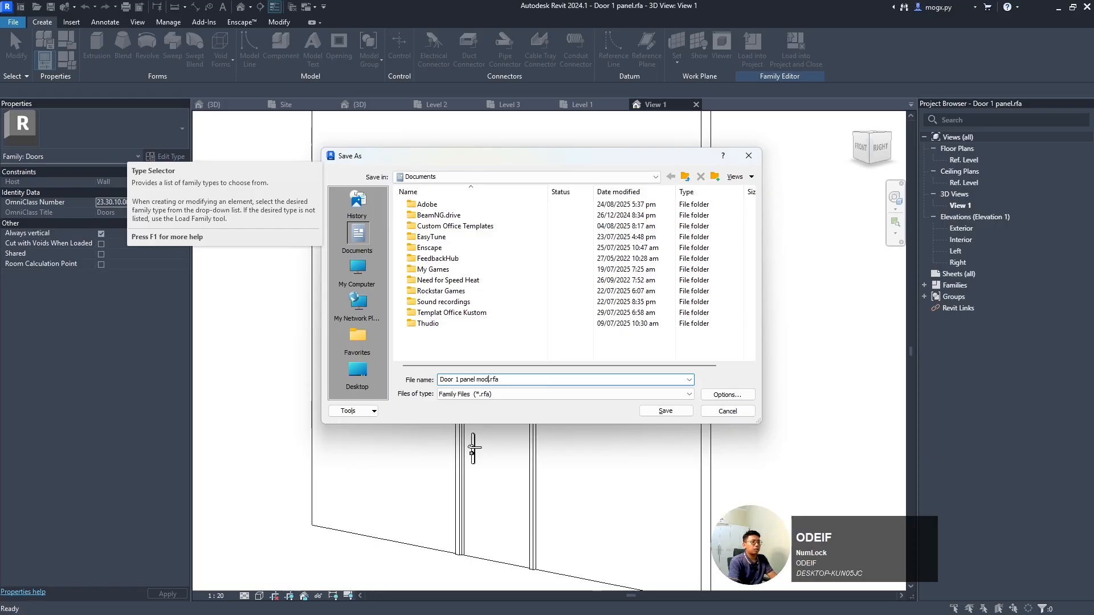
{"action": "key", "text": "Return"}
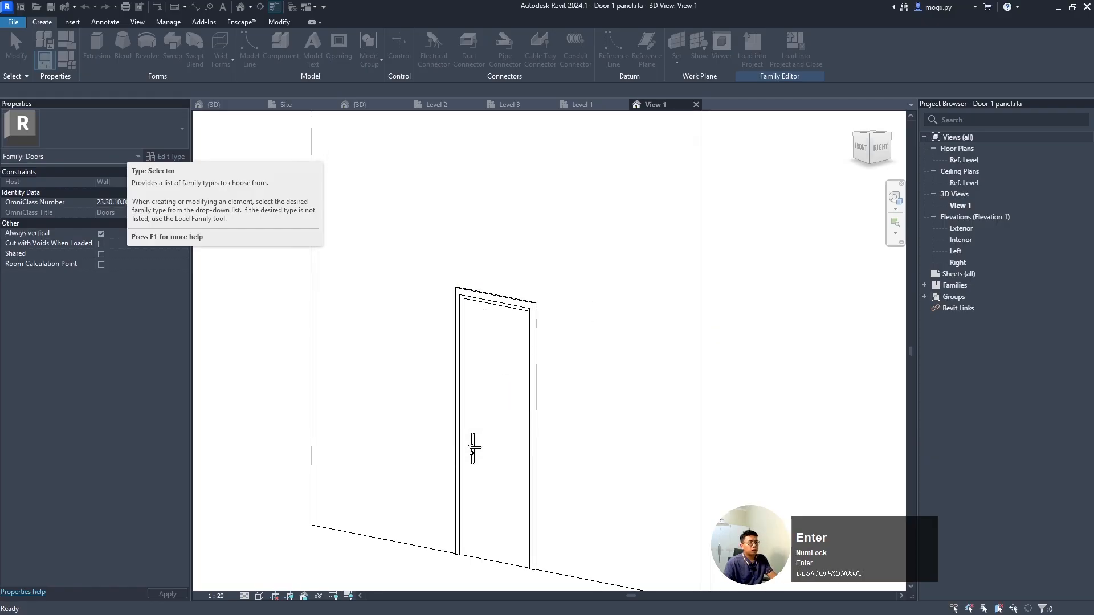
- Delete the 25 mm deep Frame/Mullion trim extrusions from both faces of the door frame
{"action": "scroll", "coordinate": [533, 310], "scroll_direction": "up", "scroll_amount": 2}
{"action": "left_click", "coordinate": [523, 307]}
{"action": "scroll", "coordinate": [522, 307], "scroll_direction": "down", "scroll_amount": 1}
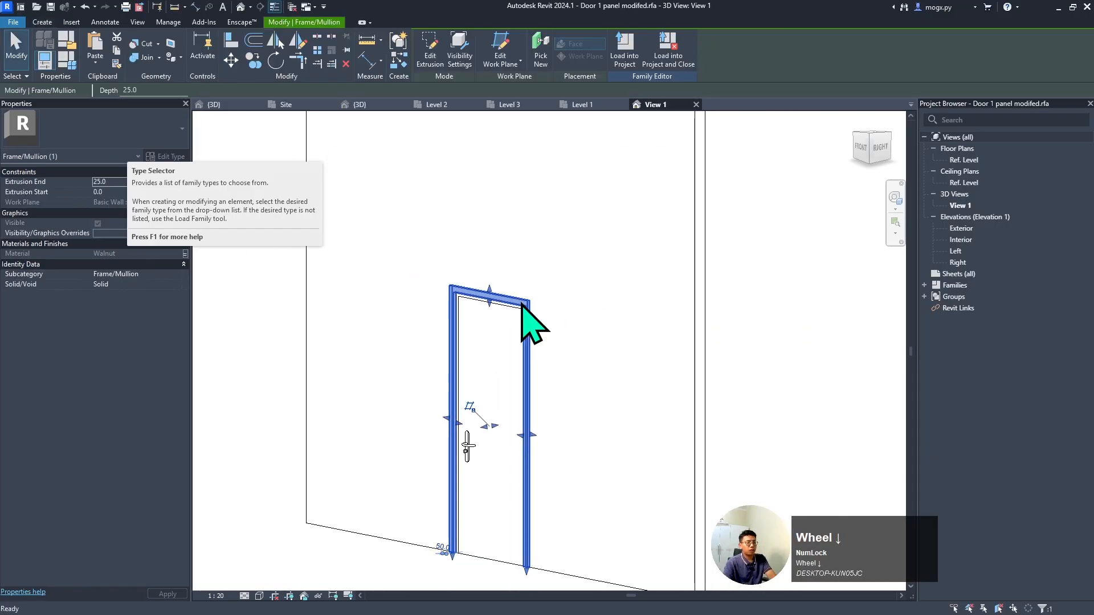
{"action": "middle_click_drag", "start_coordinate": [500, 371], "coordinate": [513, 318], "text": "shift"}
{"action": "left_click", "coordinate": [510, 305]}
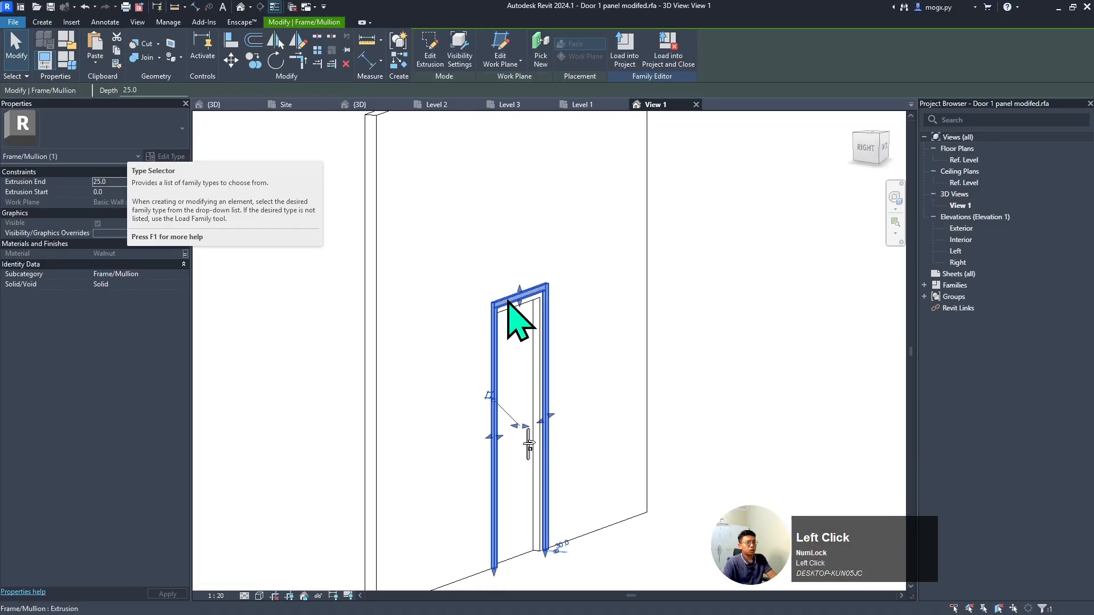
{"action": "left_click", "coordinate": [564, 287]}
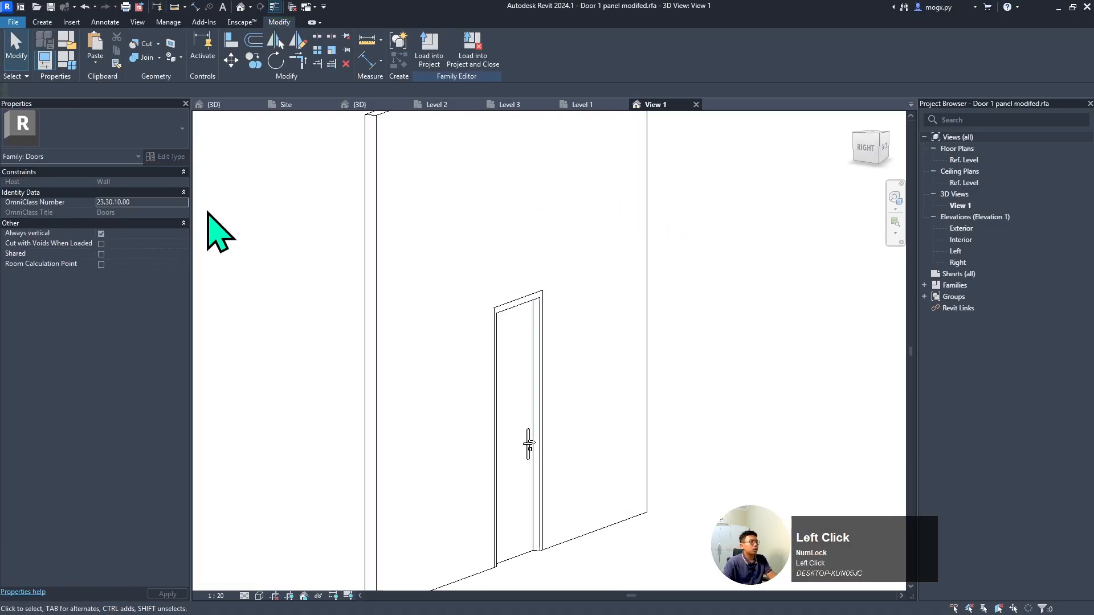
- Load the modified door family into Project2.rvt only, leaving out Bahan Lengkap Untuk Pengajaran.rvt
{"action": "left_click", "coordinate": [433, 57]}
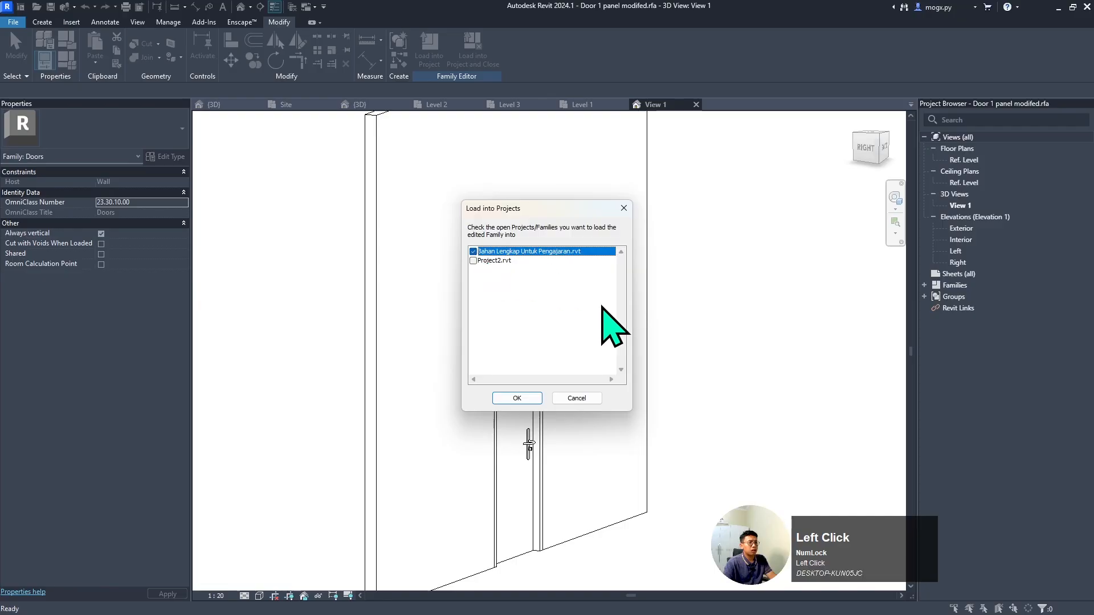
{"action": "left_click", "coordinate": [473, 261]}
{"action": "left_click", "coordinate": [473, 251]}
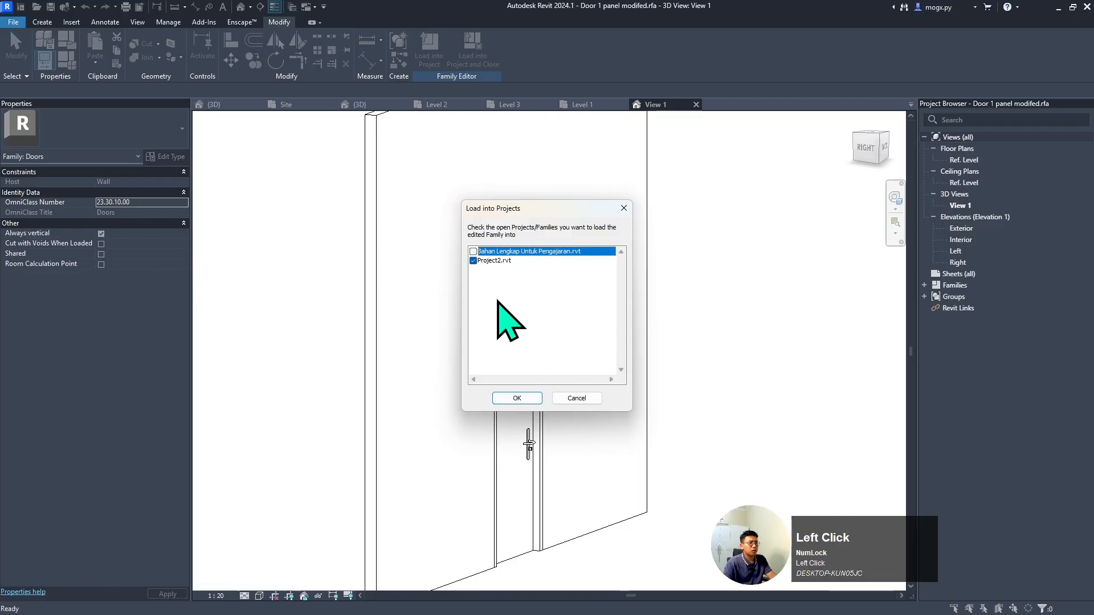
{"action": "left_click", "coordinate": [516, 398]}
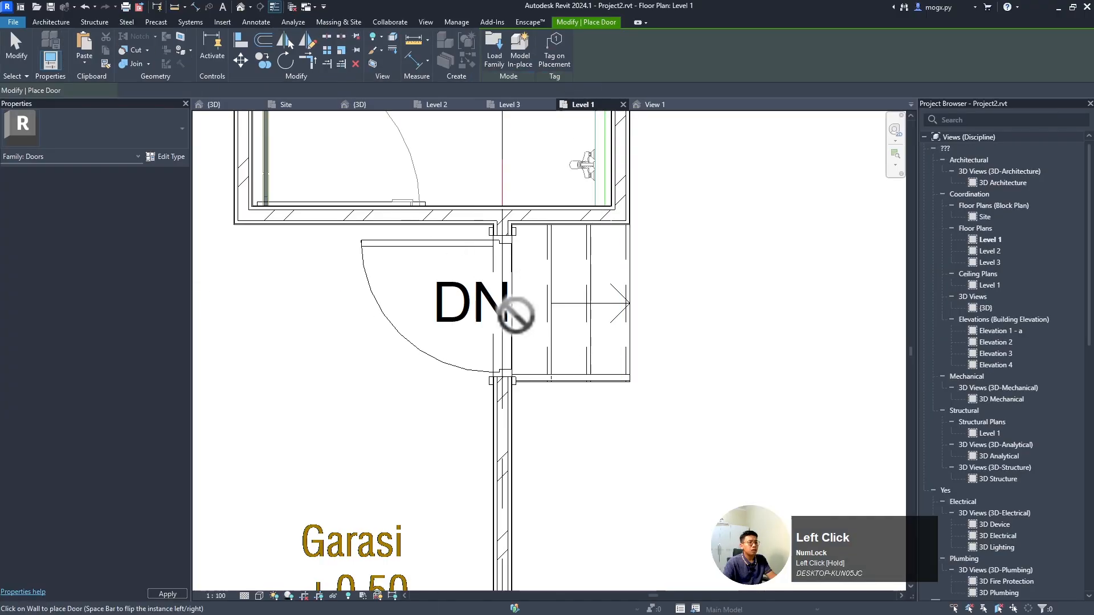
- Switch the door above the entrance stair to the Door 1 panel type of the Door 1 panel modifed family and check it in 3D
{"action": "scroll", "coordinate": [496, 254], "scroll_direction": "up", "scroll_amount": 3}
{"action": "left_click", "coordinate": [491, 251]}
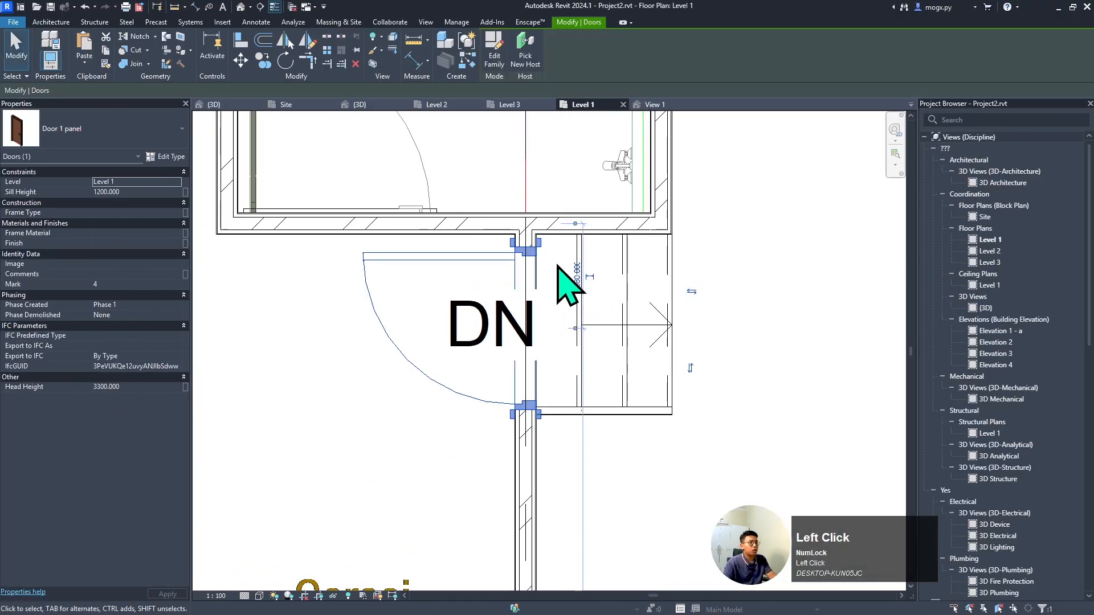
{"action": "left_click", "coordinate": [136, 134]}
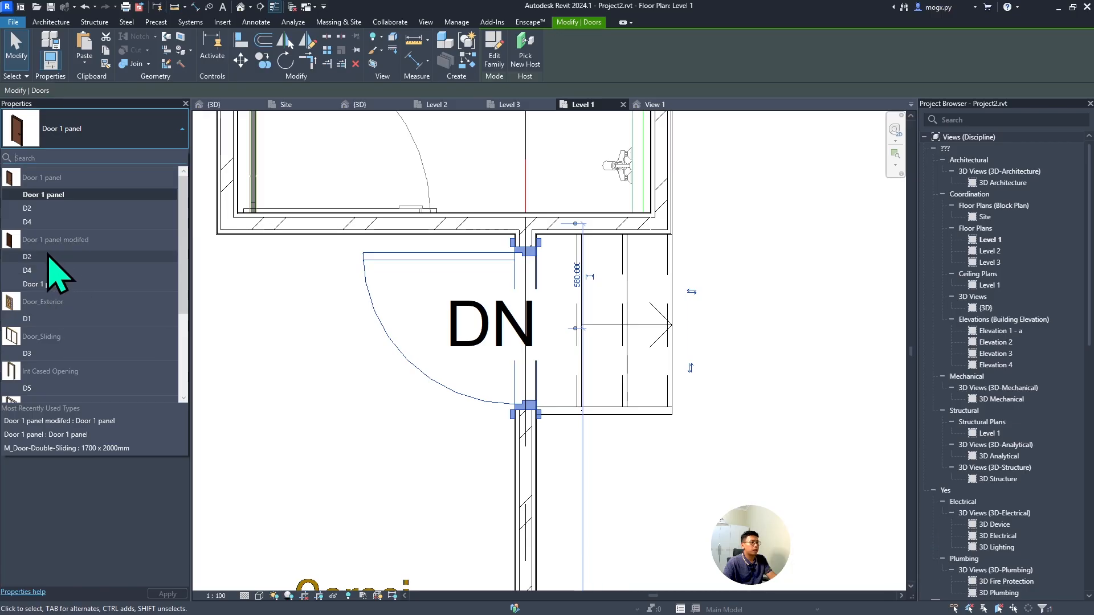
{"action": "left_click", "coordinate": [61, 283]}
{"action": "scroll", "coordinate": [539, 247], "scroll_direction": "up", "scroll_amount": 3}
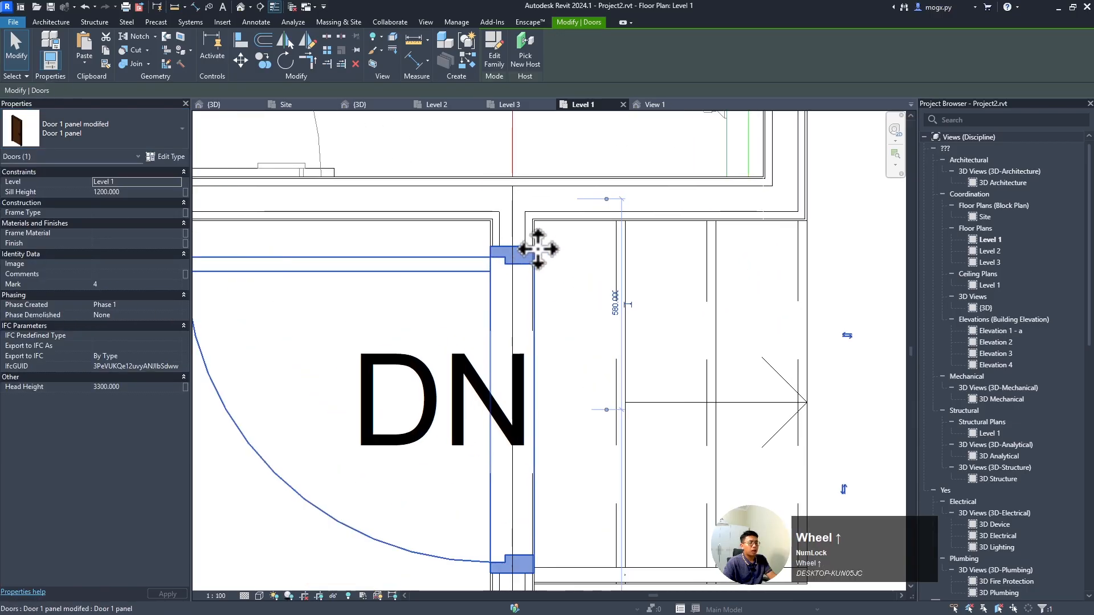
{"action": "key", "text": "Escape"}
{"action": "left_click", "coordinate": [360, 104]}
{"action": "scroll", "coordinate": [586, 329], "scroll_direction": "down", "scroll_amount": 2}
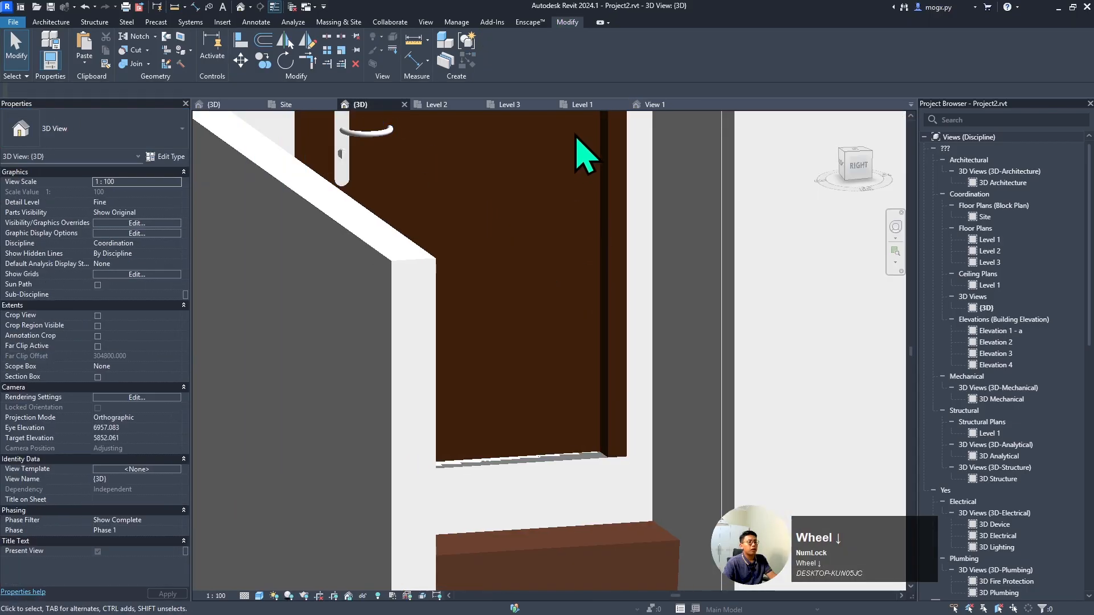
- Set the height of the entrance door's type to 2450 mm in Level 1 and increase its width
{"action": "left_click", "coordinate": [649, 104]}
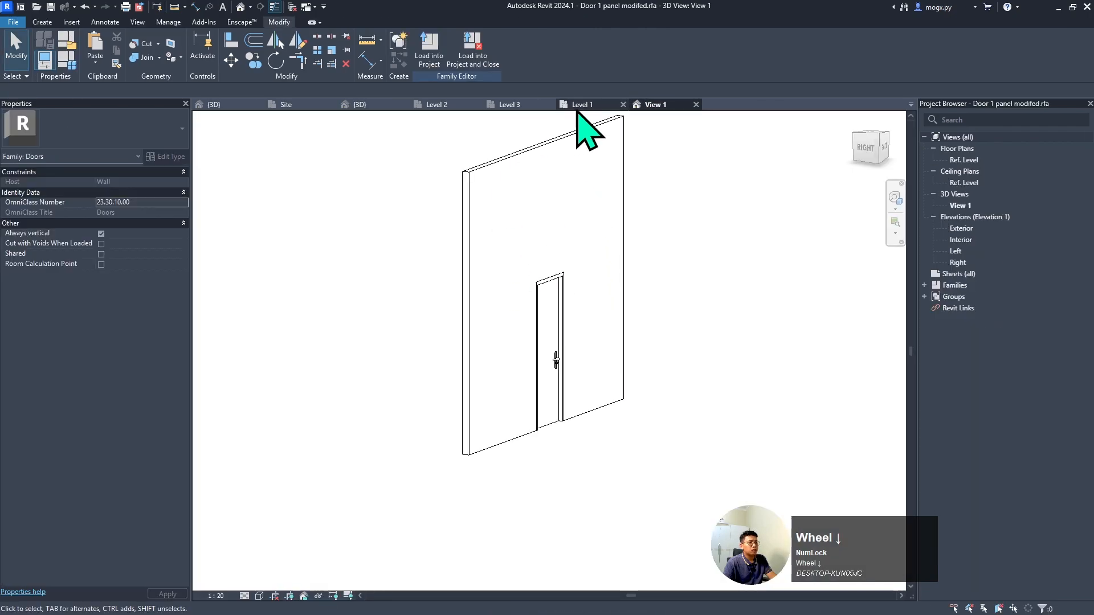
{"action": "left_click", "coordinate": [580, 104]}
{"action": "left_click", "coordinate": [500, 251]}
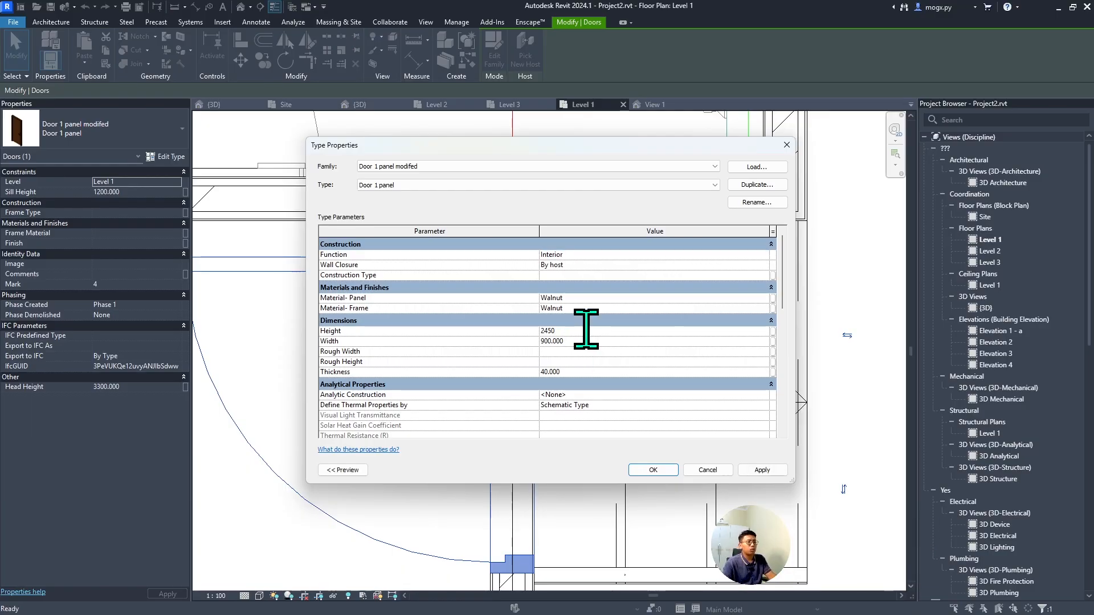
{"action": "left_click", "coordinate": [592, 340]}
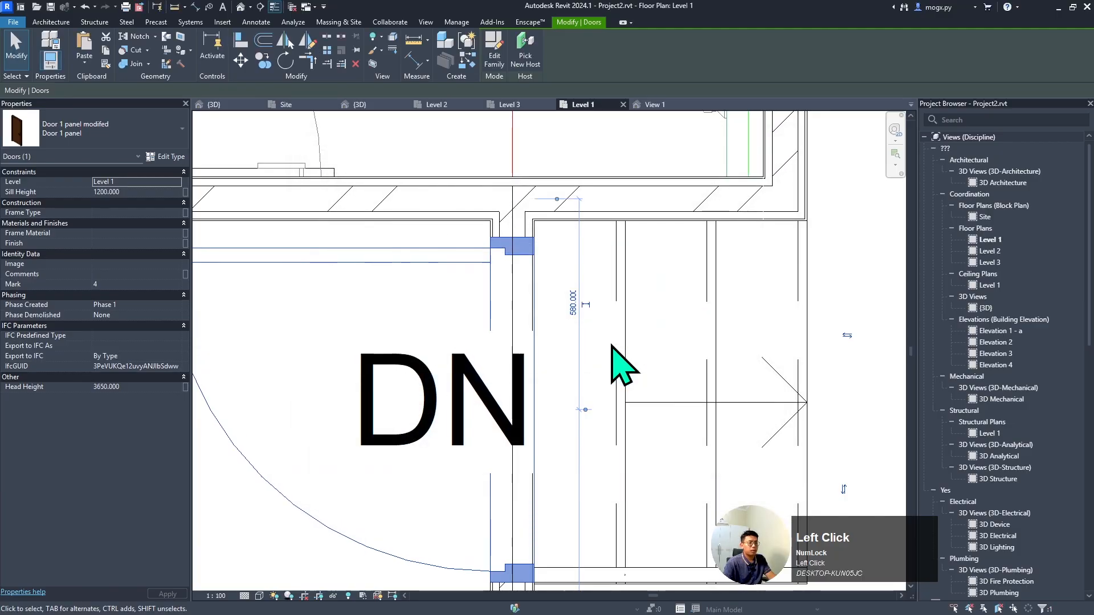
{"action": "left_click", "coordinate": [618, 313]}
{"action": "scroll", "coordinate": [617, 313], "scroll_direction": "up", "scroll_amount": 5}
{"action": "scroll", "coordinate": [559, 287], "scroll_direction": "down", "scroll_amount": 4}
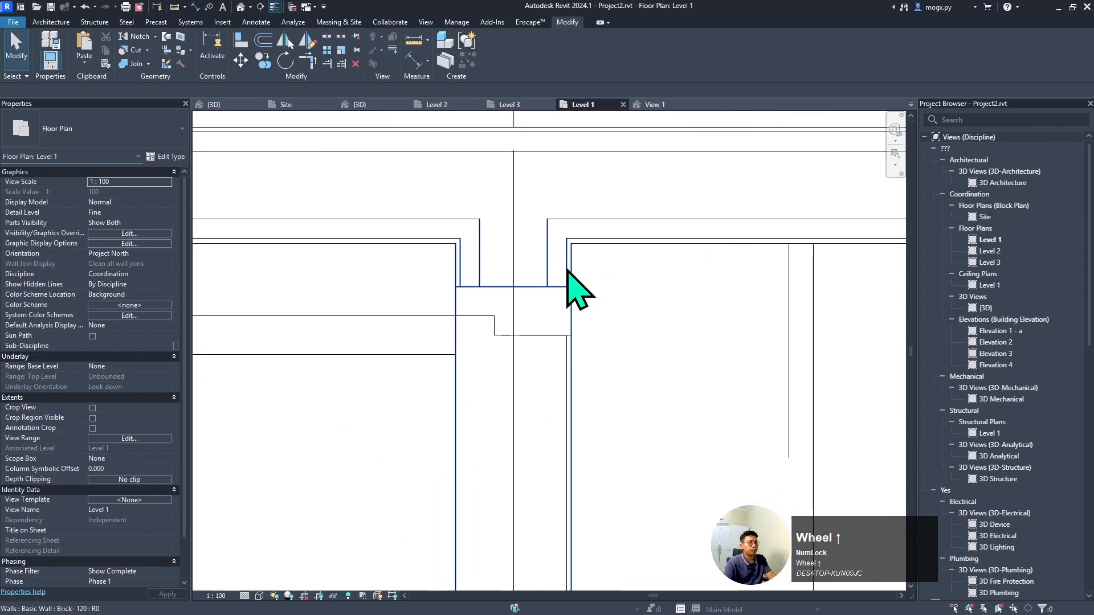
{"action": "key", "text": "a"}
{"action": "key", "text": "l"}
{"action": "left_click", "coordinate": [593, 239]}
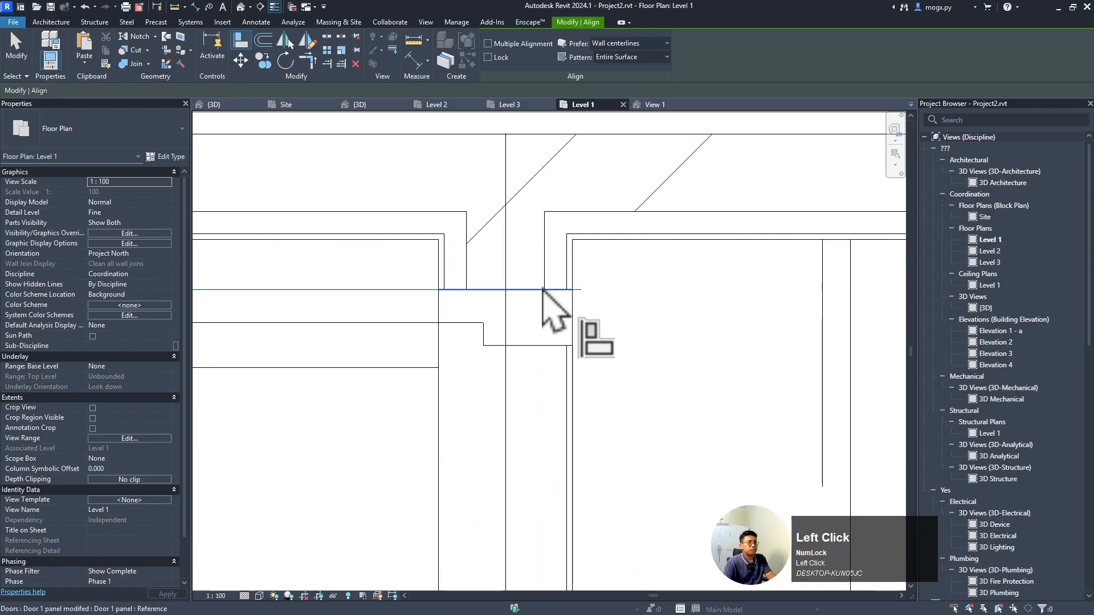
{"action": "key", "text": "Escape"}
{"action": "key", "text": "Escape"}
- Align the entrance door's frame edge with the outer face of the bathroom wall and check the door above the stair in 3D
{"action": "key", "text": "a"}
{"action": "key", "text": "l"}
{"action": "left_click", "coordinate": [587, 240]}
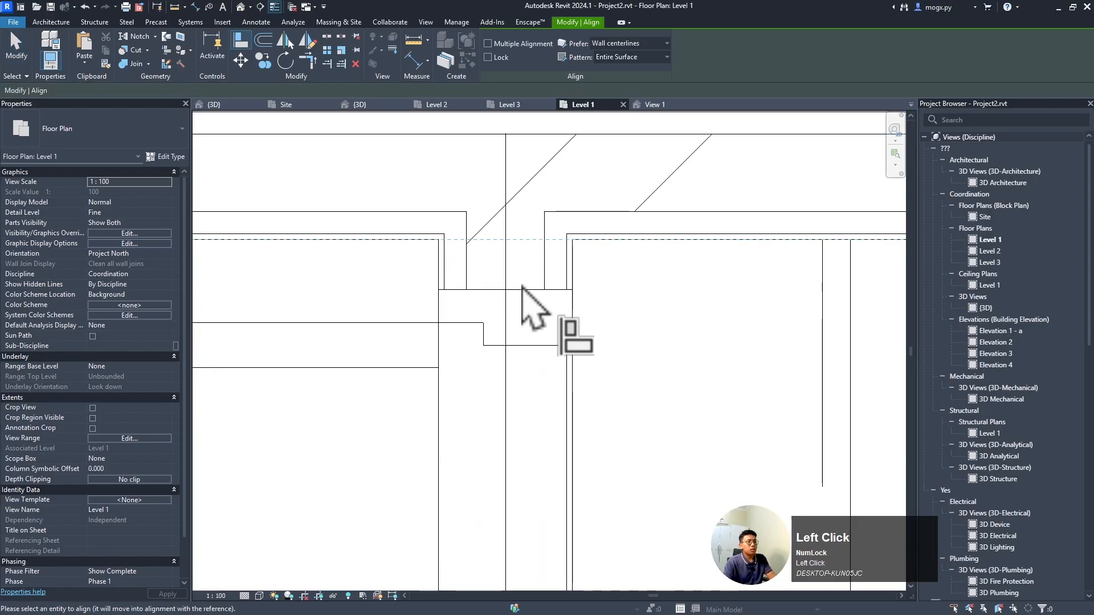
{"action": "scroll", "coordinate": [559, 216], "scroll_direction": "down", "scroll_amount": 3}
{"action": "scroll", "coordinate": [577, 435], "scroll_direction": "down", "scroll_amount": 2}
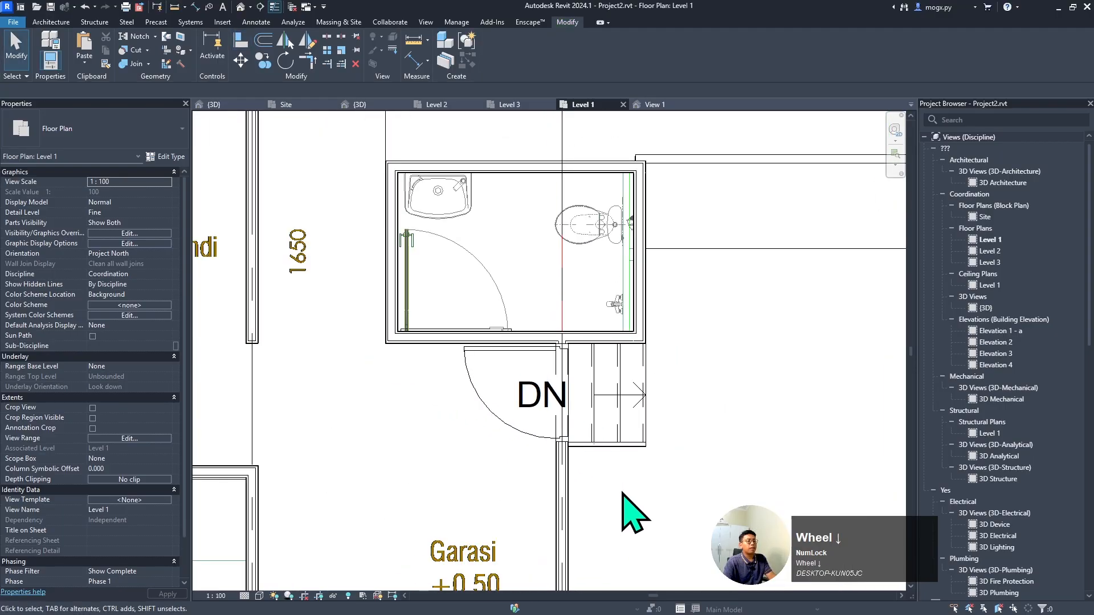
{"action": "left_click", "coordinate": [672, 106]}
{"action": "scroll", "coordinate": [587, 276], "scroll_direction": "down", "scroll_amount": 1}
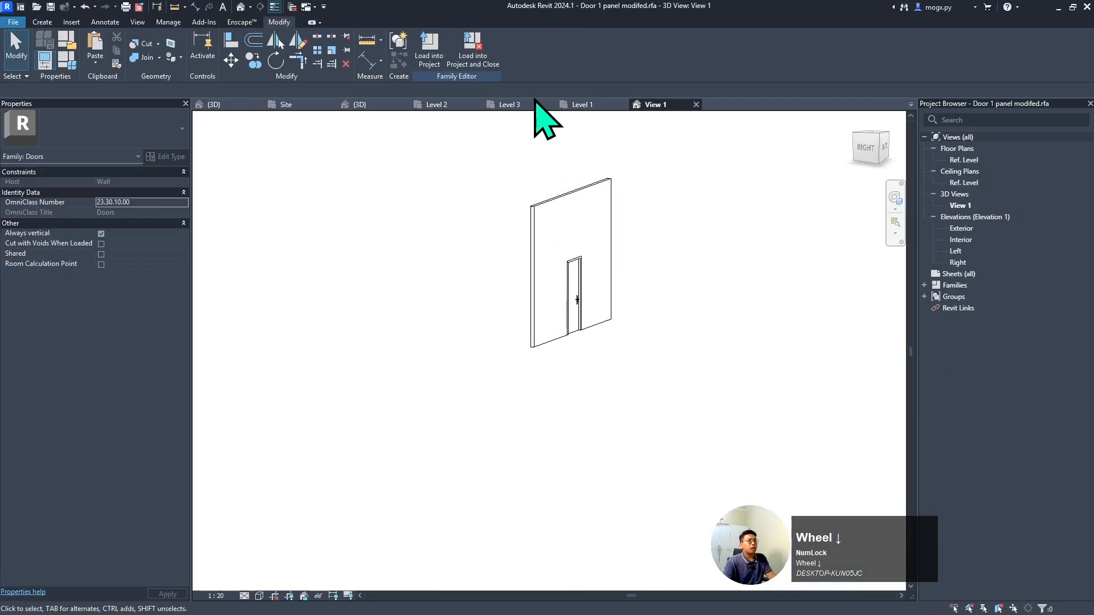
{"action": "left_click", "coordinate": [423, 108]}
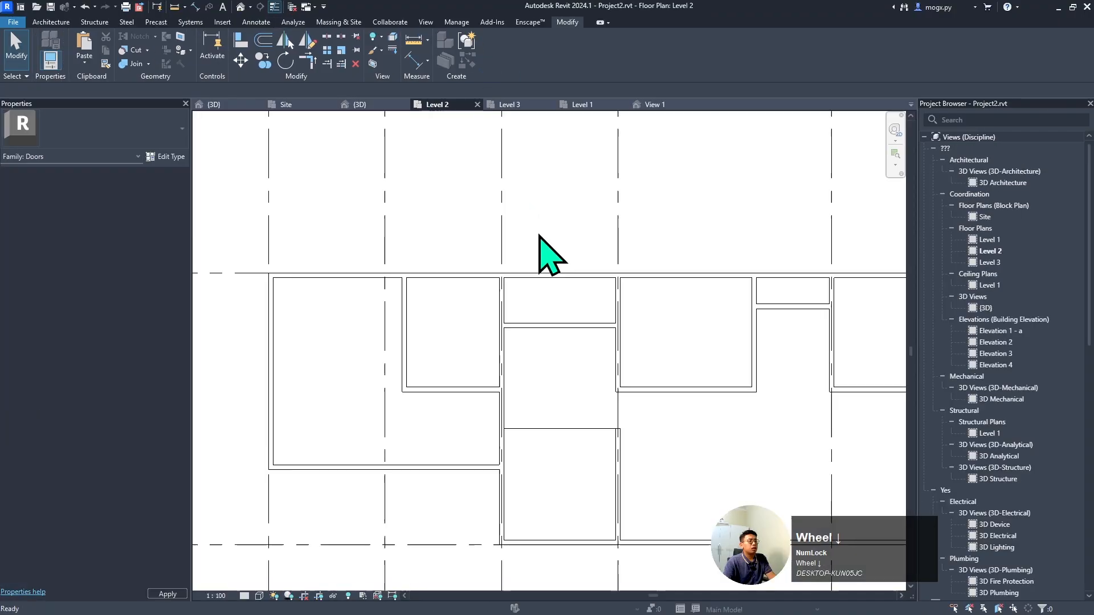
{"action": "scroll", "coordinate": [570, 274], "scroll_direction": "down", "scroll_amount": 2}
{"action": "left_click", "coordinate": [374, 107]}
{"action": "scroll", "coordinate": [553, 128], "scroll_direction": "down", "scroll_amount": 2}
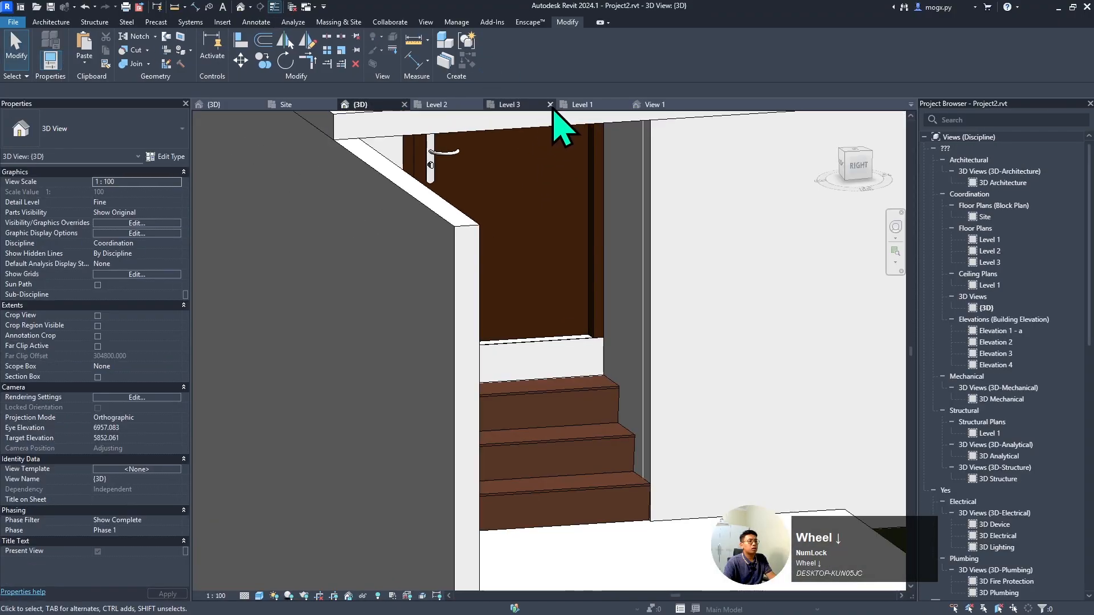
- Raise the imported DENAH RUMAH 2 LANTAI.dwg in the Level 1 plan by increasing its offset from the work plane
{"action": "left_click", "coordinate": [572, 106]}
{"action": "scroll", "coordinate": [621, 296], "scroll_direction": "down", "scroll_amount": 2}
{"action": "scroll", "coordinate": [612, 332], "scroll_direction": "down", "scroll_amount": 1}
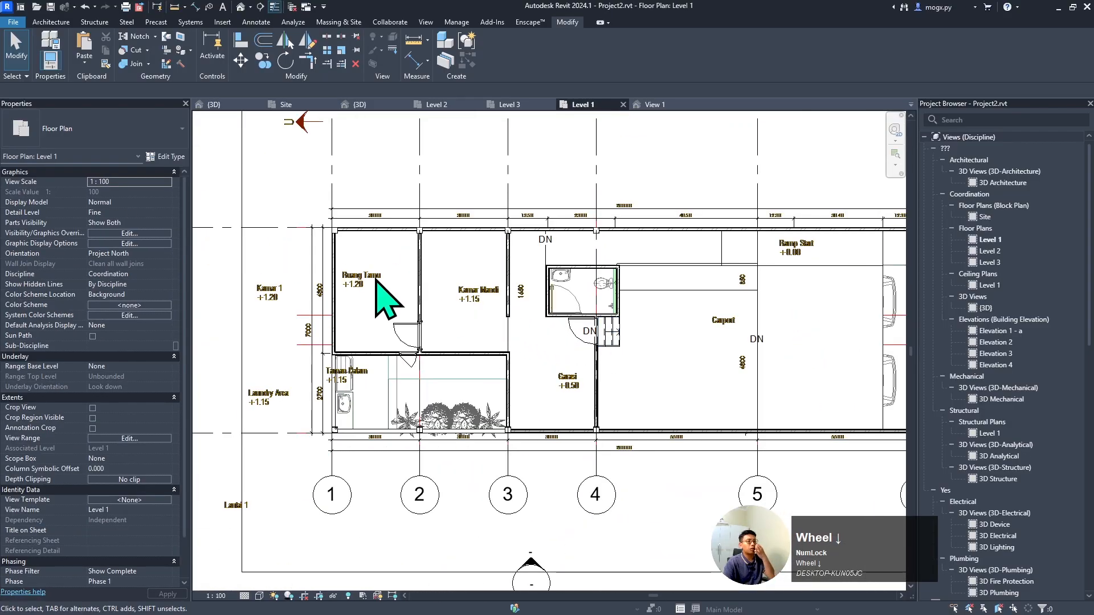
{"action": "scroll", "coordinate": [387, 282], "scroll_direction": "up", "scroll_amount": 3}
{"action": "scroll", "coordinate": [630, 428], "scroll_direction": "down", "scroll_amount": 2}
{"action": "scroll", "coordinate": [439, 296], "scroll_direction": "up", "scroll_amount": 2}
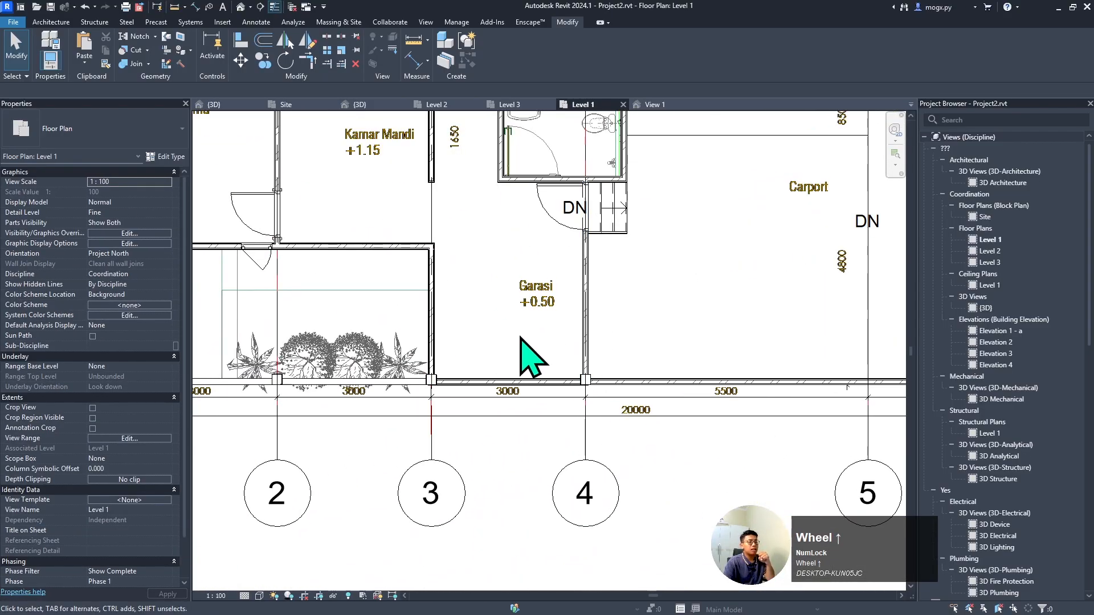
{"action": "scroll", "coordinate": [522, 399], "scroll_direction": "down", "scroll_amount": 4}
{"action": "left_click", "coordinate": [366, 426]}
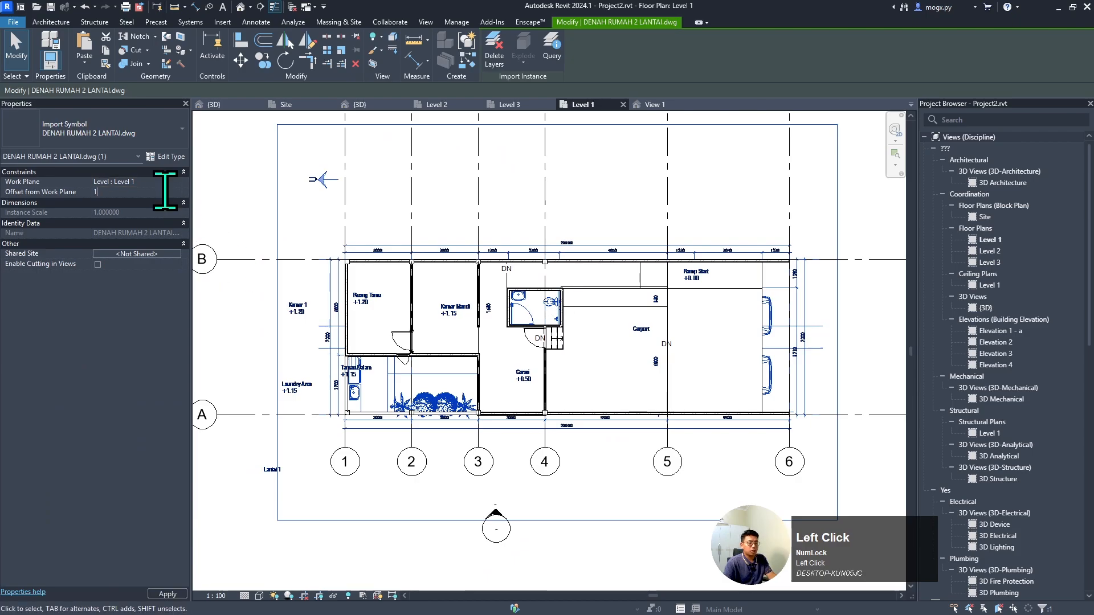
{"action": "left_click", "coordinate": [720, 224]}
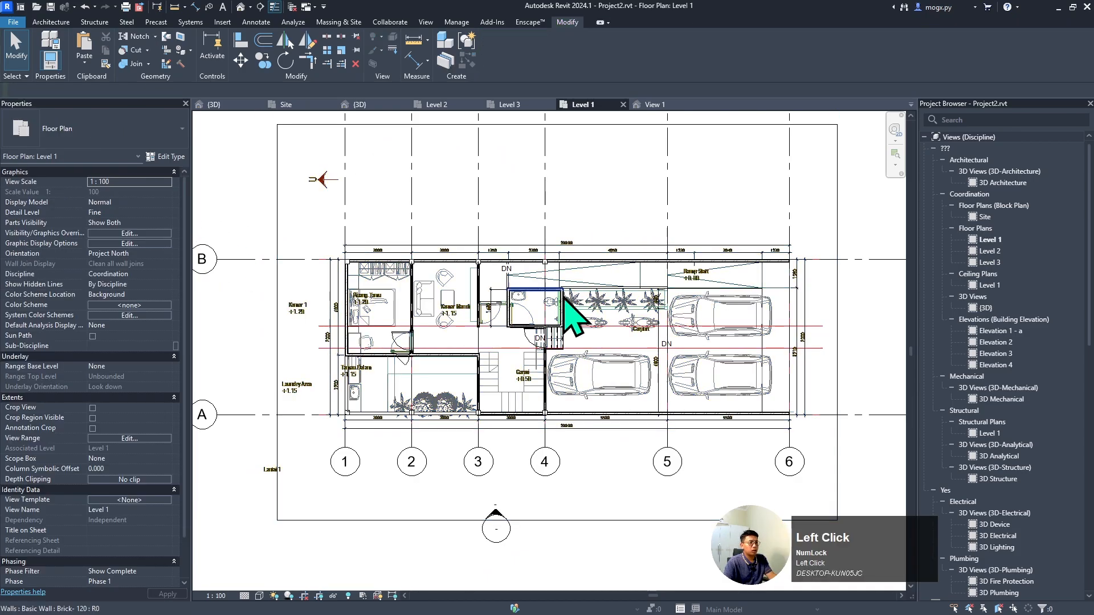
- Start a monolithic stair from Level 1 to Level 2 for the Garasi area and set its base offset to 1200 mm
{"action": "scroll", "coordinate": [508, 311], "scroll_direction": "up", "scroll_amount": 3}
{"action": "scroll", "coordinate": [553, 362], "scroll_direction": "up", "scroll_amount": 2}
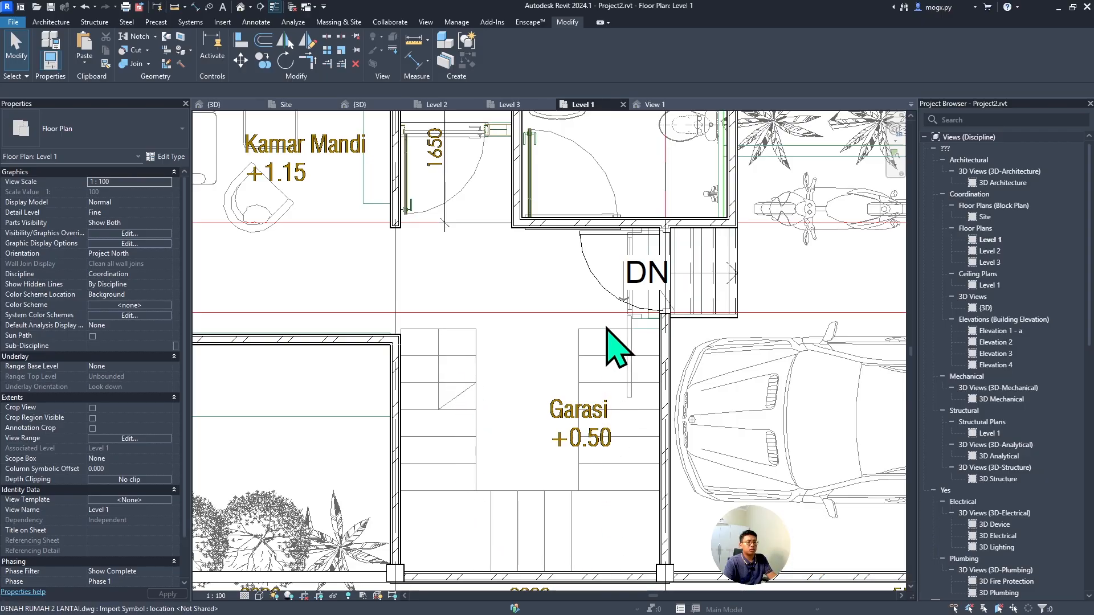
{"action": "scroll", "coordinate": [564, 335], "scroll_direction": "down", "scroll_amount": 1}
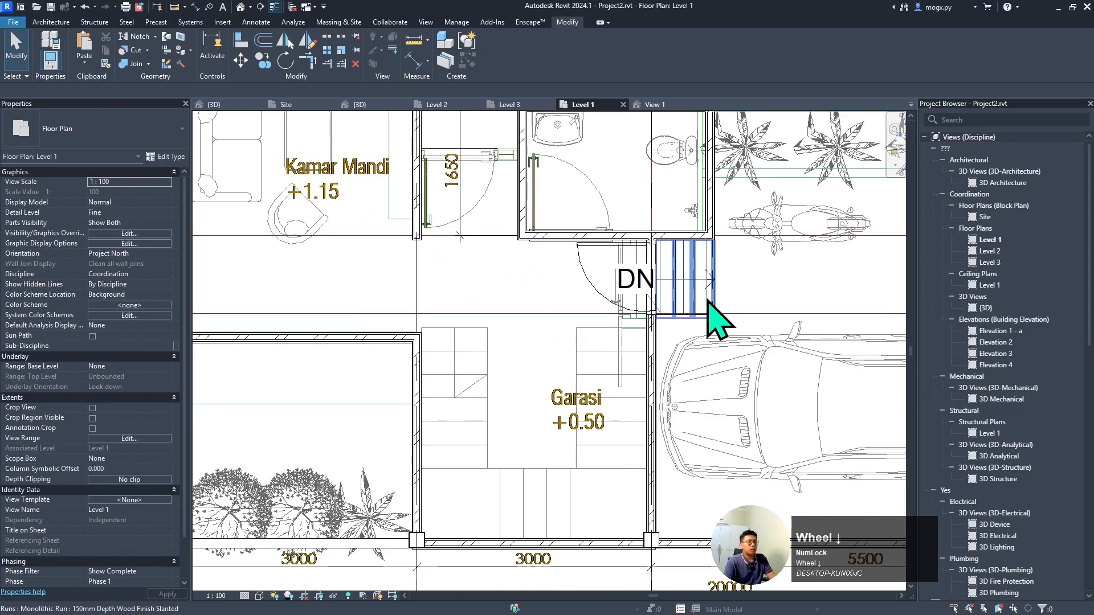
{"action": "left_click", "coordinate": [51, 22]}
{"action": "left_click", "coordinate": [435, 57]}
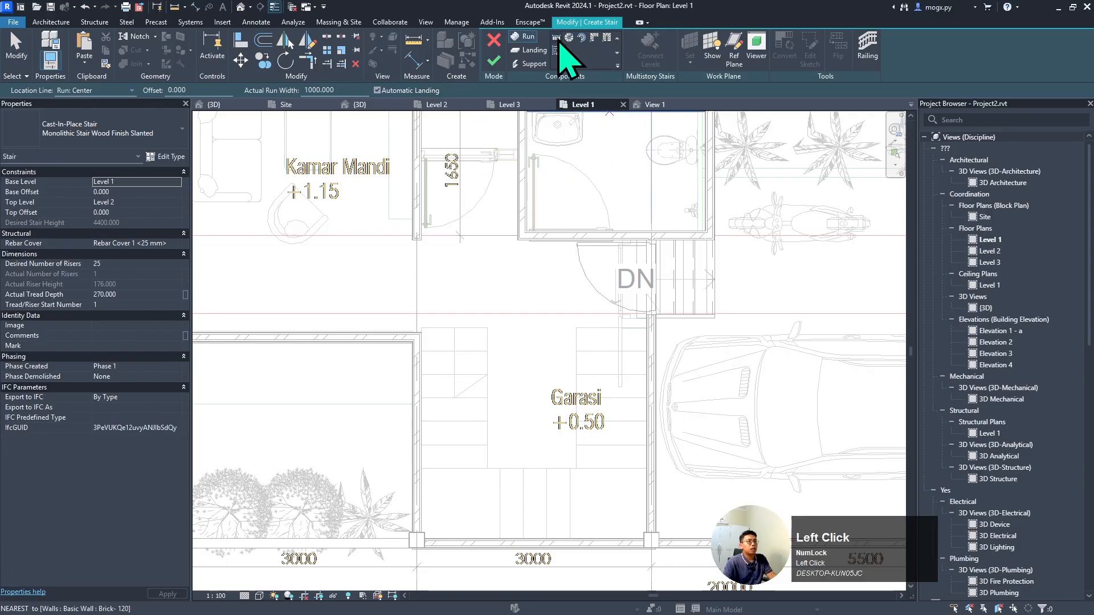
{"action": "scroll", "coordinate": [464, 335], "scroll_direction": "up", "scroll_amount": 2}
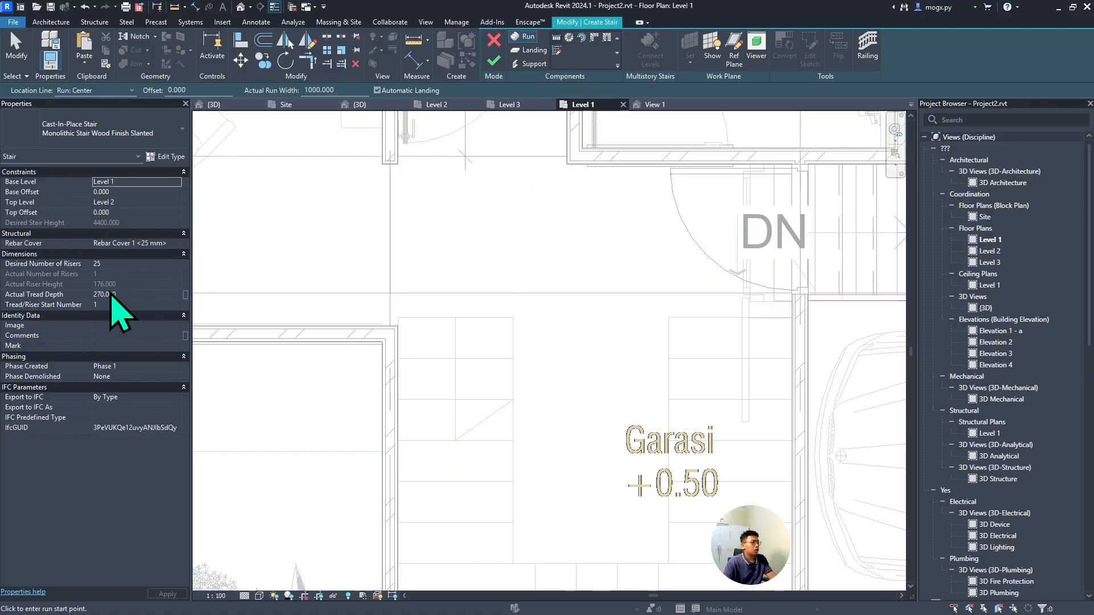
{"action": "left_click", "coordinate": [145, 193]}
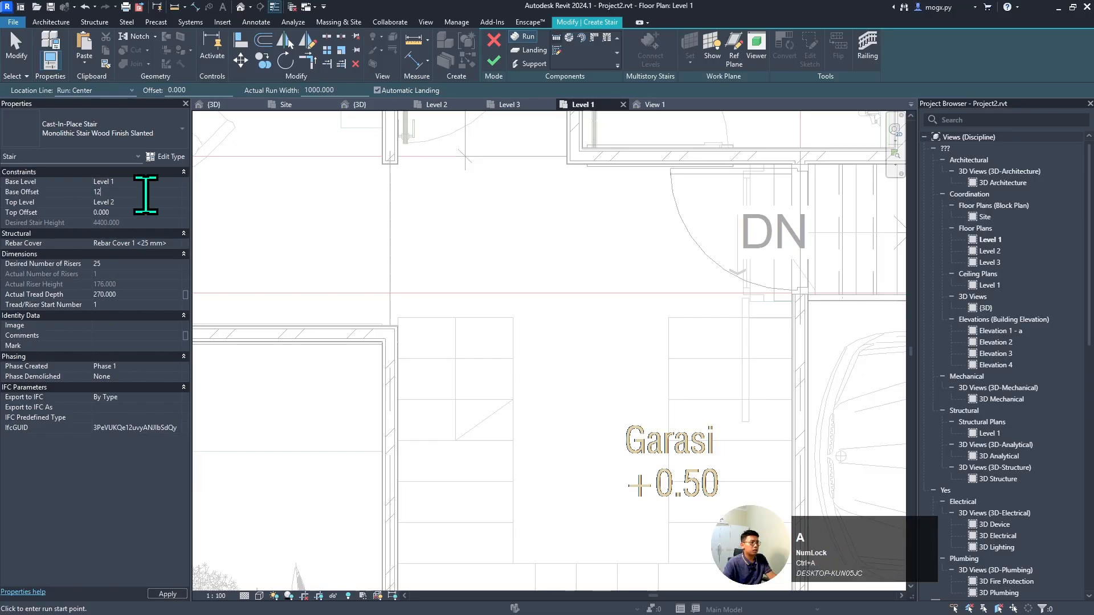
{"action": "scroll", "coordinate": [527, 276], "scroll_direction": "down", "scroll_amount": 3}
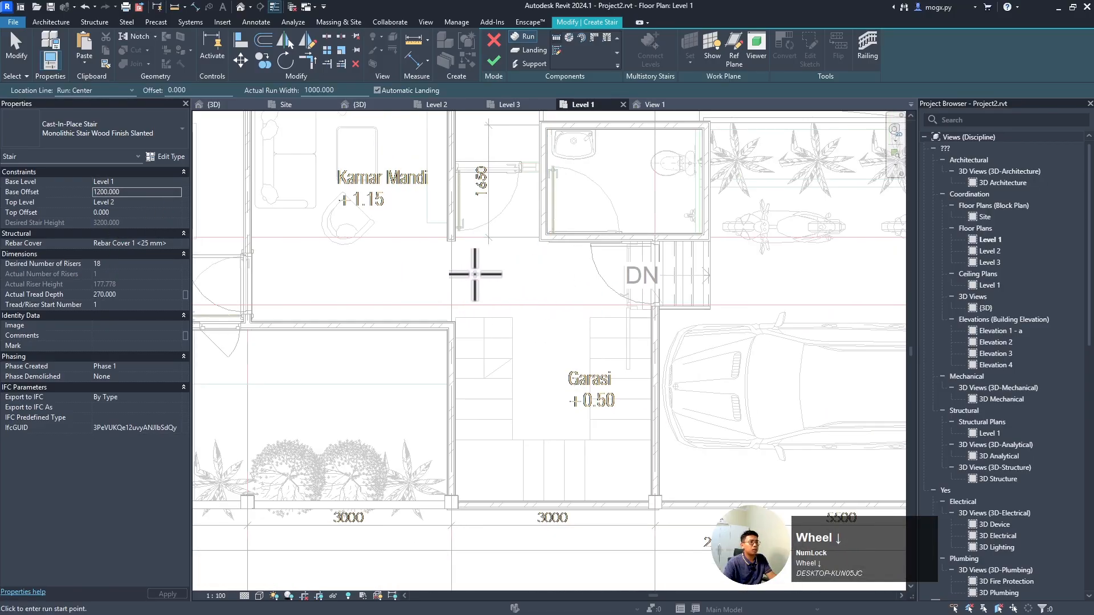
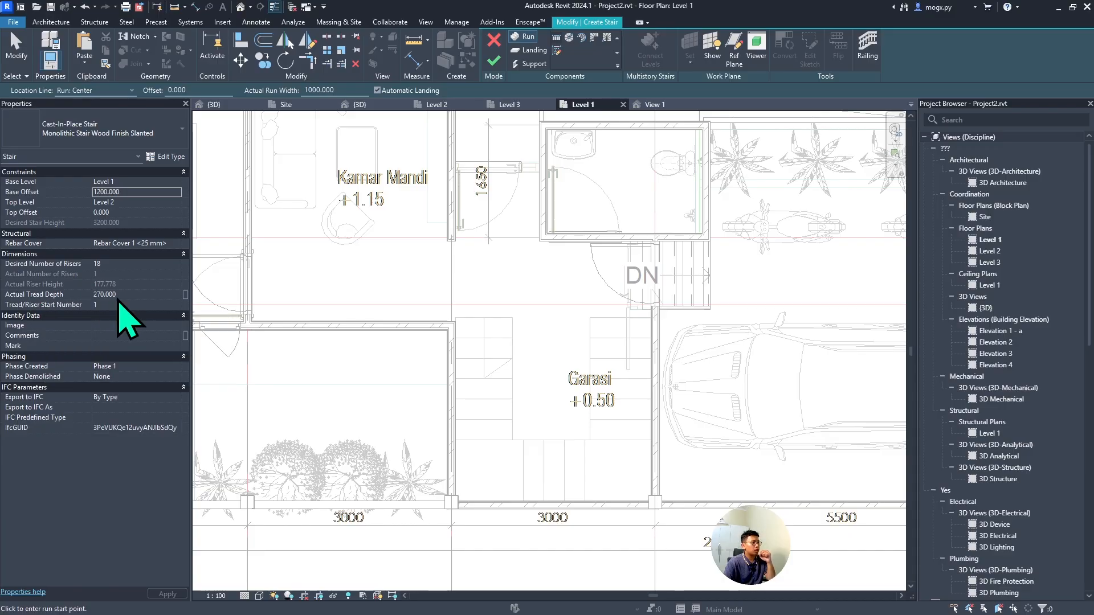
- Draw a straight run of seven risers, 1000 mm wide, along the grid 3 wall from the DWG's first tread line
{"action": "scroll", "coordinate": [504, 317], "scroll_direction": "up", "scroll_amount": 2}
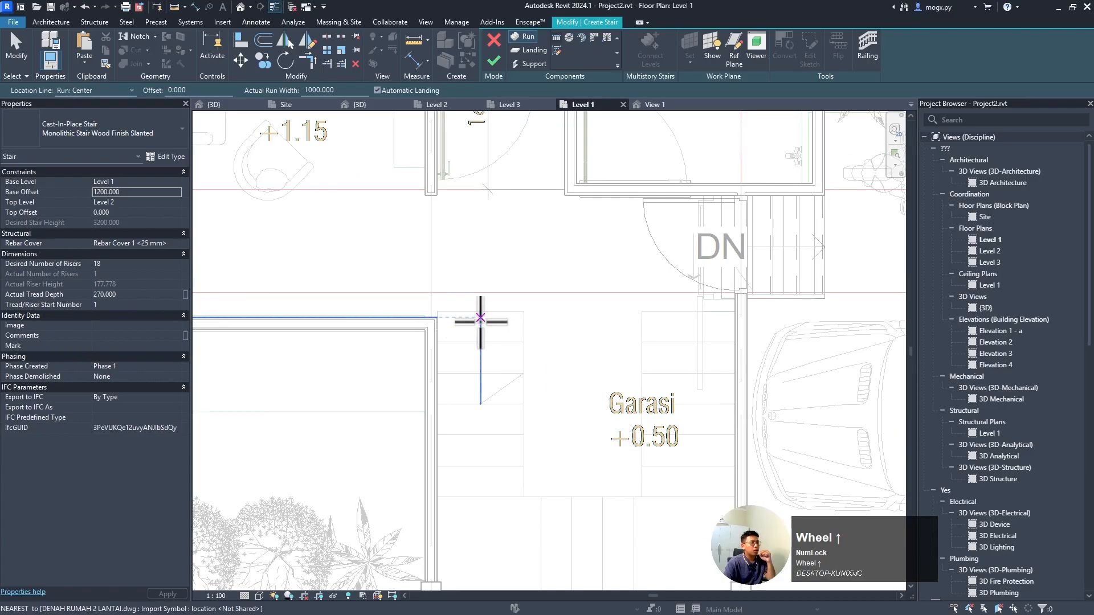
{"action": "left_click", "coordinate": [480, 311]}
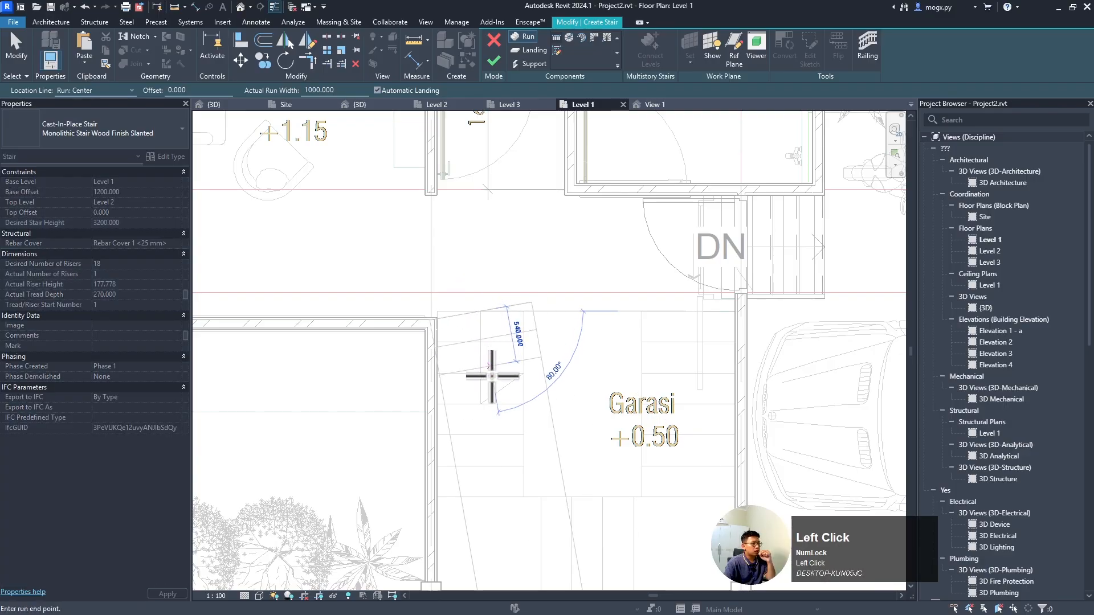
{"action": "left_click", "coordinate": [483, 504]}
{"action": "scroll", "coordinate": [567, 512], "scroll_direction": "down", "scroll_amount": 2}
{"action": "scroll", "coordinate": [542, 363], "scroll_direction": "up", "scroll_amount": 2}
{"action": "key", "text": "Escape"}
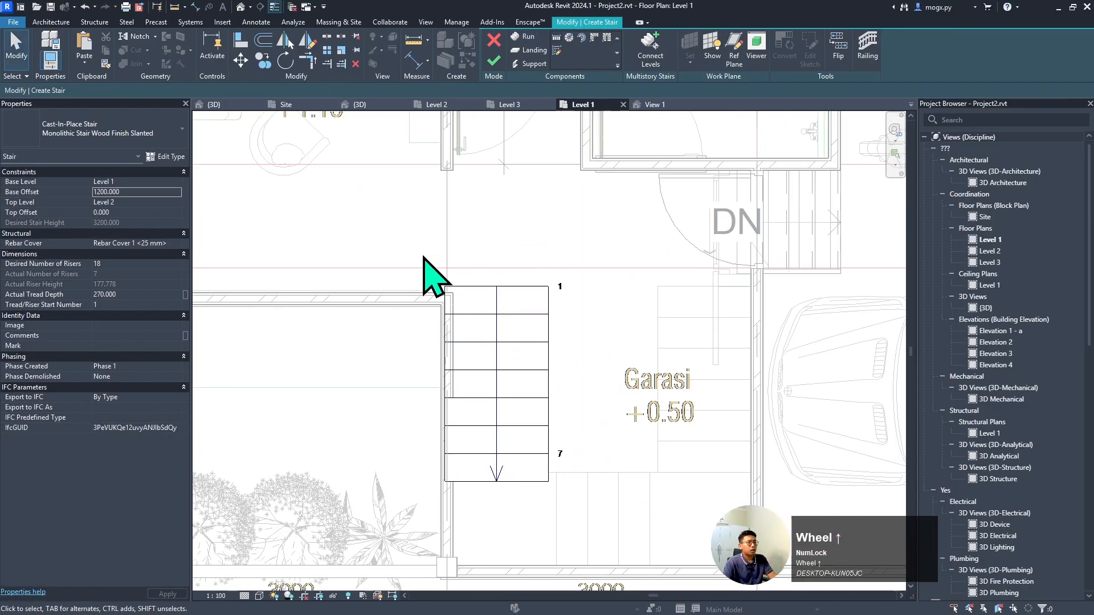
- Move the run along the wall so its far end lines up with the edge of the DWG's cross treads
{"action": "left_click", "coordinate": [545, 433]}
{"action": "scroll", "coordinate": [537, 420], "scroll_direction": "up", "scroll_amount": 1}
{"action": "key", "text": "m"}
{"action": "key", "text": "v"}
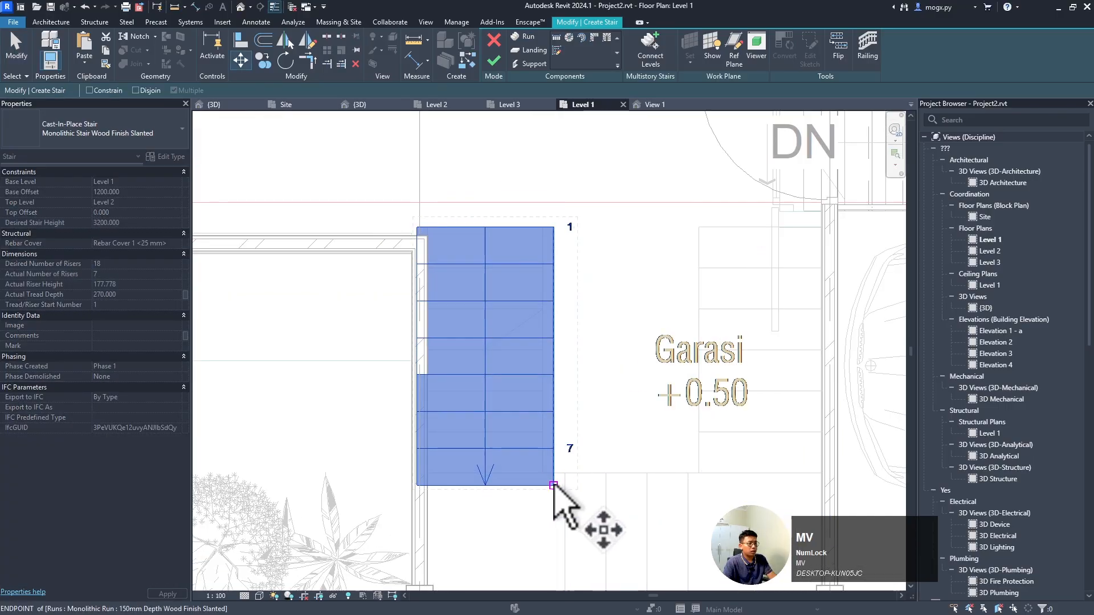
{"action": "left_click", "coordinate": [553, 486]}
{"action": "left_click", "coordinate": [551, 472]}
{"action": "left_click", "coordinate": [591, 405]}
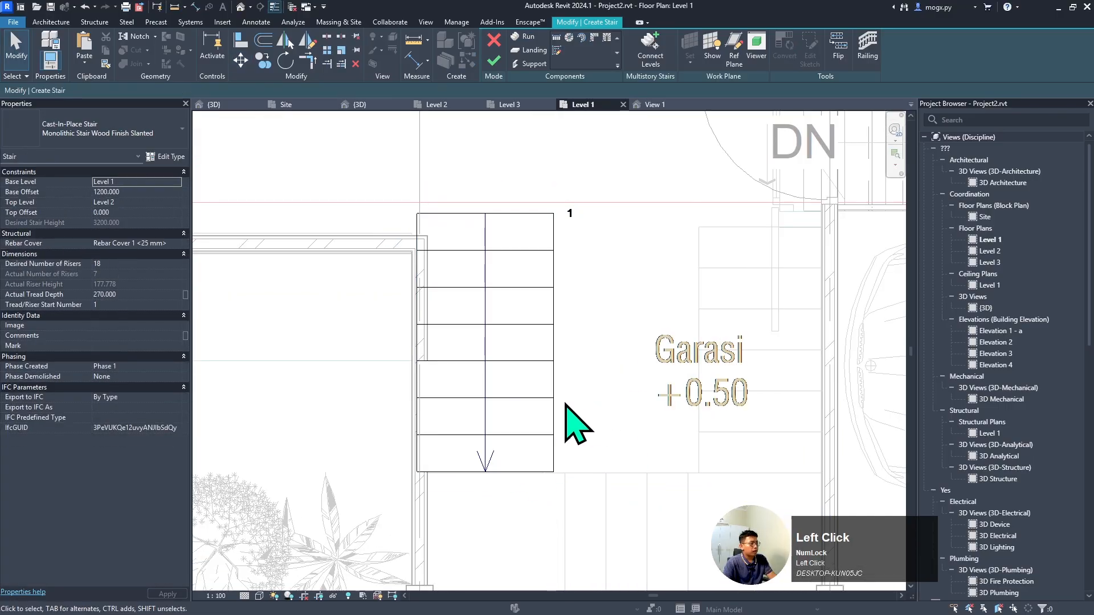
- Try to draw a second run of four risers, 1000 mm wide, over the DWG's cross treads between grids 3 and 4
{"action": "scroll", "coordinate": [595, 234], "scroll_direction": "down", "scroll_amount": 2}
{"action": "scroll", "coordinate": [596, 233], "scroll_direction": "up", "scroll_amount": 1}
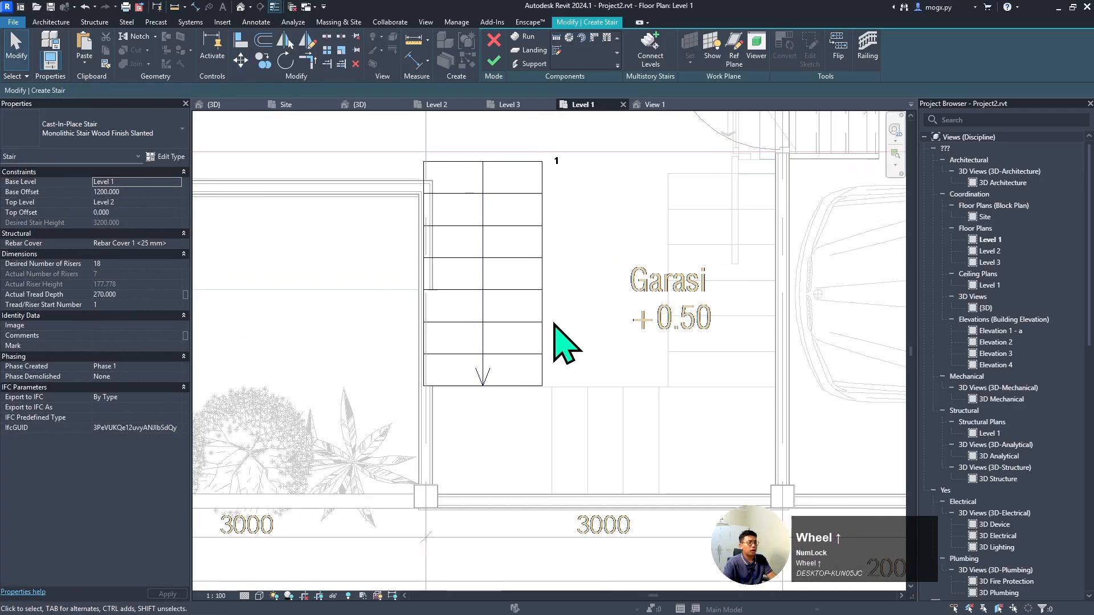
{"action": "left_click", "coordinate": [520, 37]}
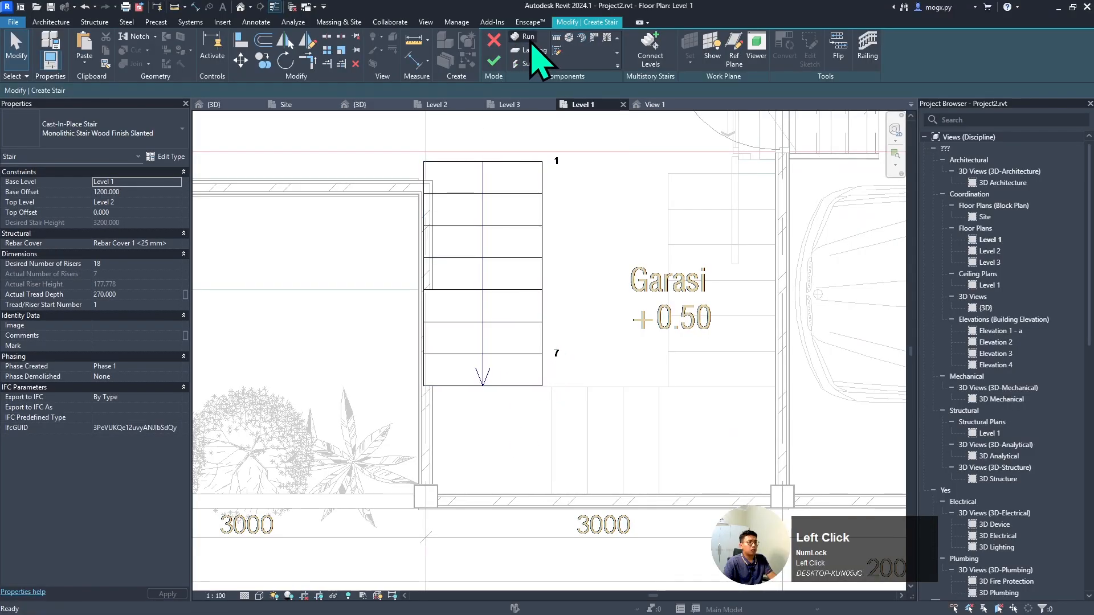
{"action": "left_click", "coordinate": [541, 439]}
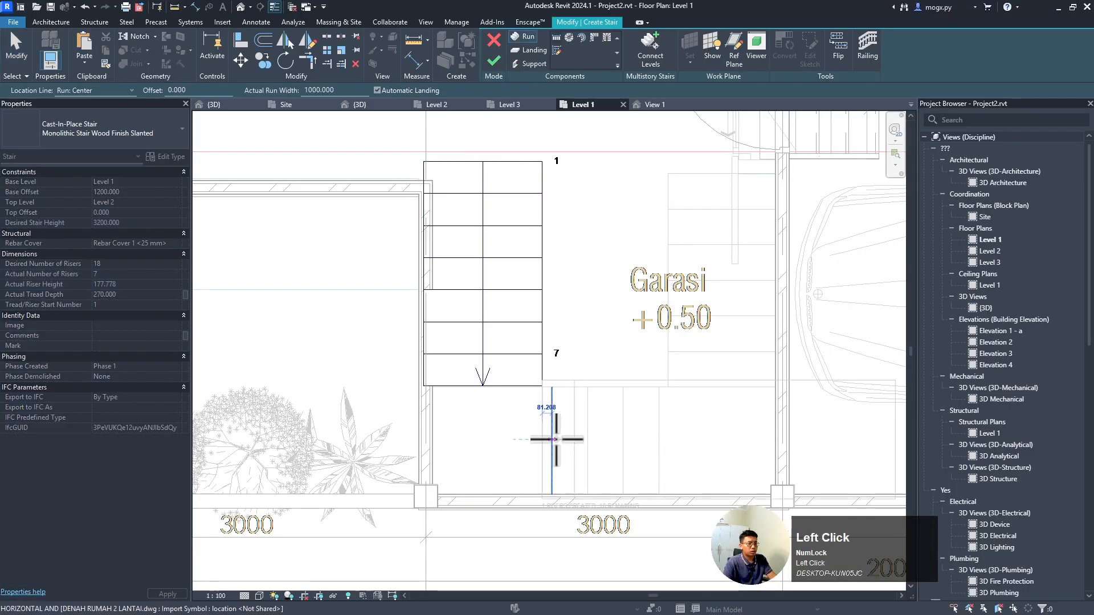
{"action": "left_click", "coordinate": [654, 439]}
{"action": "scroll", "coordinate": [526, 405], "scroll_direction": "down", "scroll_amount": 2}
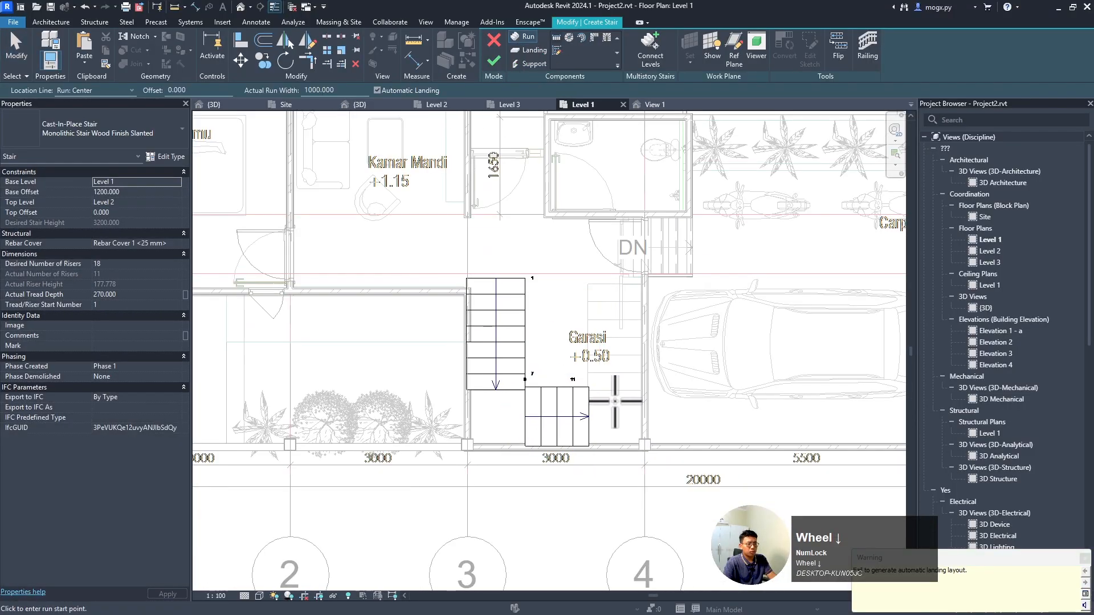
{"action": "scroll", "coordinate": [528, 386], "scroll_direction": "up", "scroll_amount": 2}
{"action": "key", "text": "Escape"}
{"action": "key", "text": "Escape"}
- Move the seven-riser run along the grid 3 wall away from the cross treads and delete the four-riser cross run
{"action": "left_click", "coordinate": [505, 358]}
{"action": "left_click_drag", "start_coordinate": [503, 356], "coordinate": [495, 310]}
{"action": "left_click", "coordinate": [558, 364]}
{"action": "left_click", "coordinate": [556, 450]}
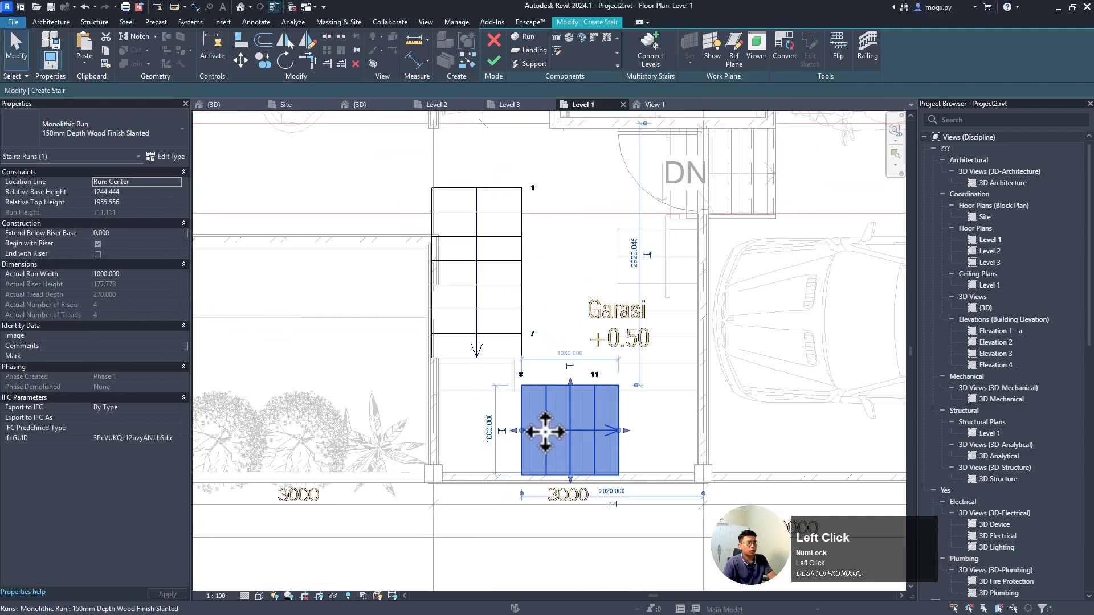
{"action": "key", "text": "Delete"}
{"action": "left_click", "coordinate": [473, 350]}
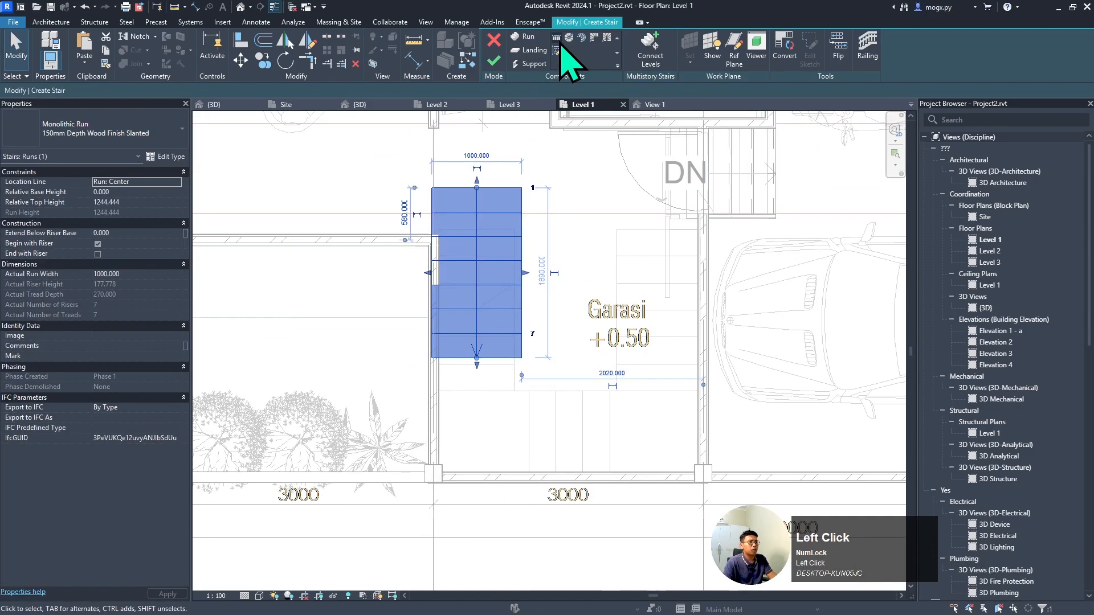
{"action": "left_click", "coordinate": [527, 36]}
{"action": "left_click", "coordinate": [511, 440]}
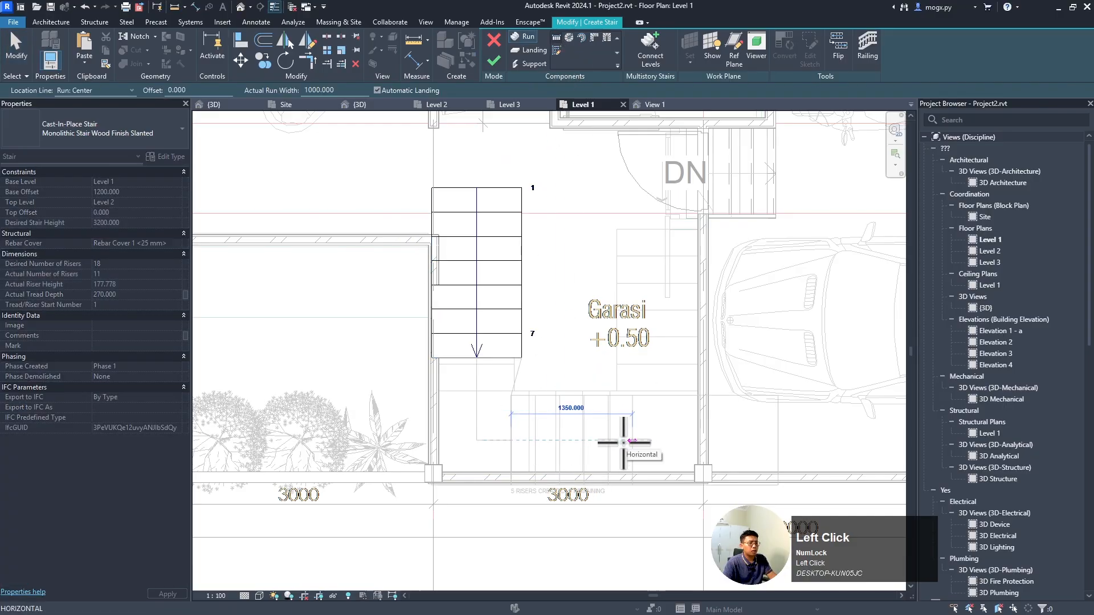
{"action": "key", "text": "Escape"}
{"action": "key", "text": "Escape"}
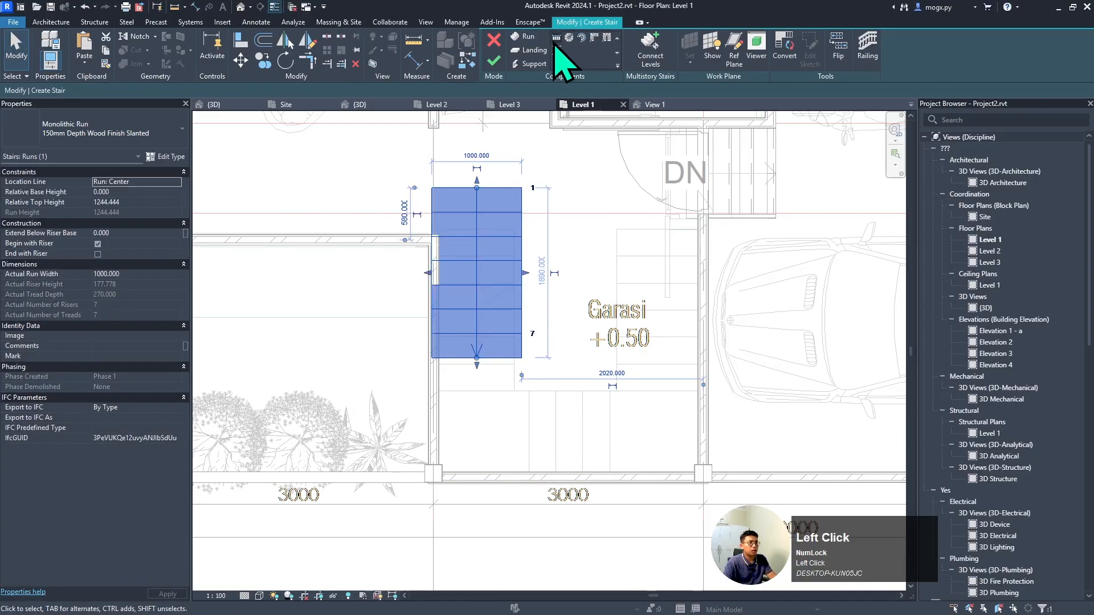
- Draw a three-riser cross run, 1000 mm wide, over the DWG's cross treads with an automatic landing connecting it to the first run
{"action": "left_click", "coordinate": [556, 39]}
{"action": "left_click", "coordinate": [511, 438]}
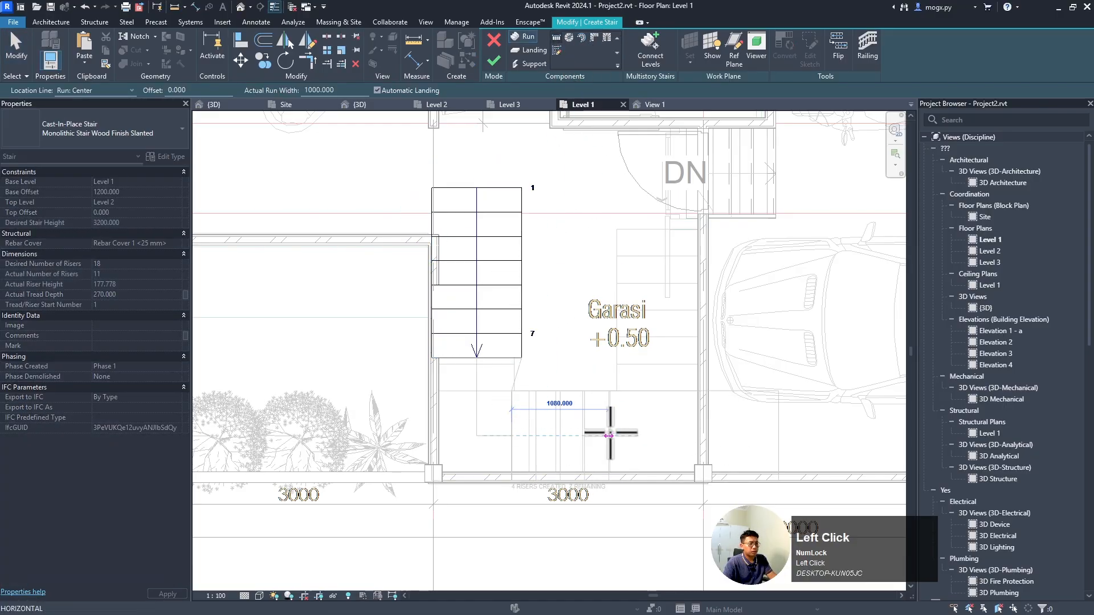
{"action": "left_click", "coordinate": [591, 439]}
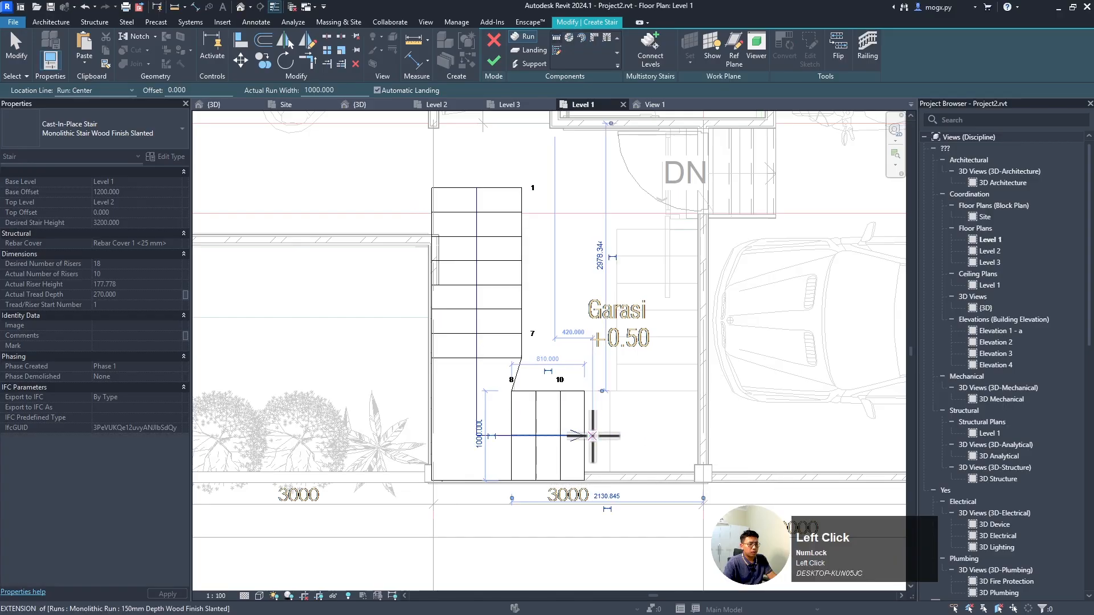
- Move the cross run so its start lines up with the first run's inner edge and extend it to four risers
{"action": "left_click", "coordinate": [546, 393]}
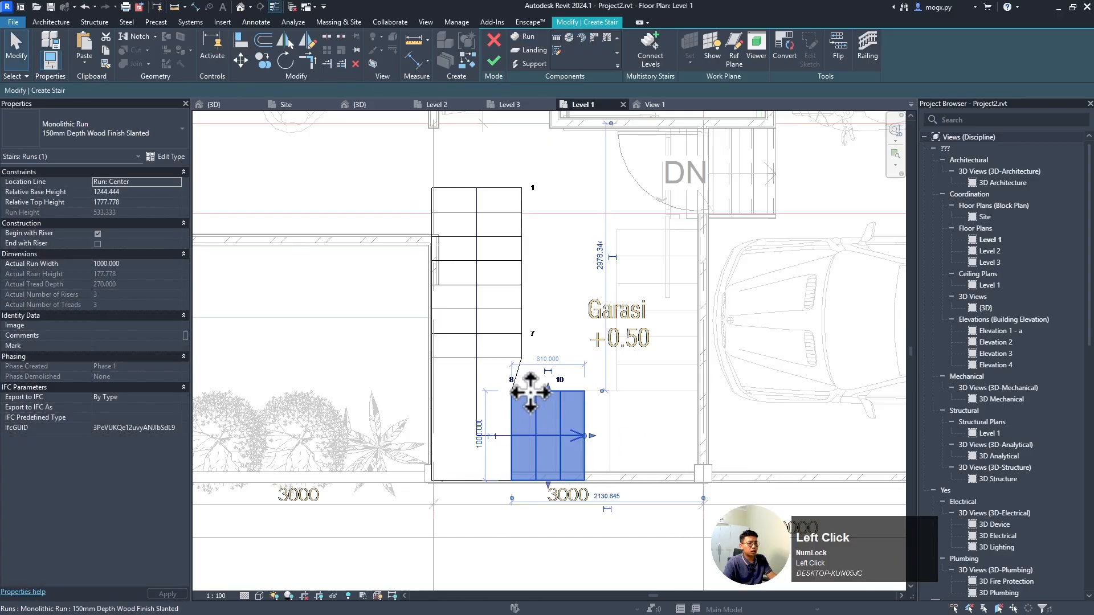
{"action": "left_click", "coordinate": [534, 393]}
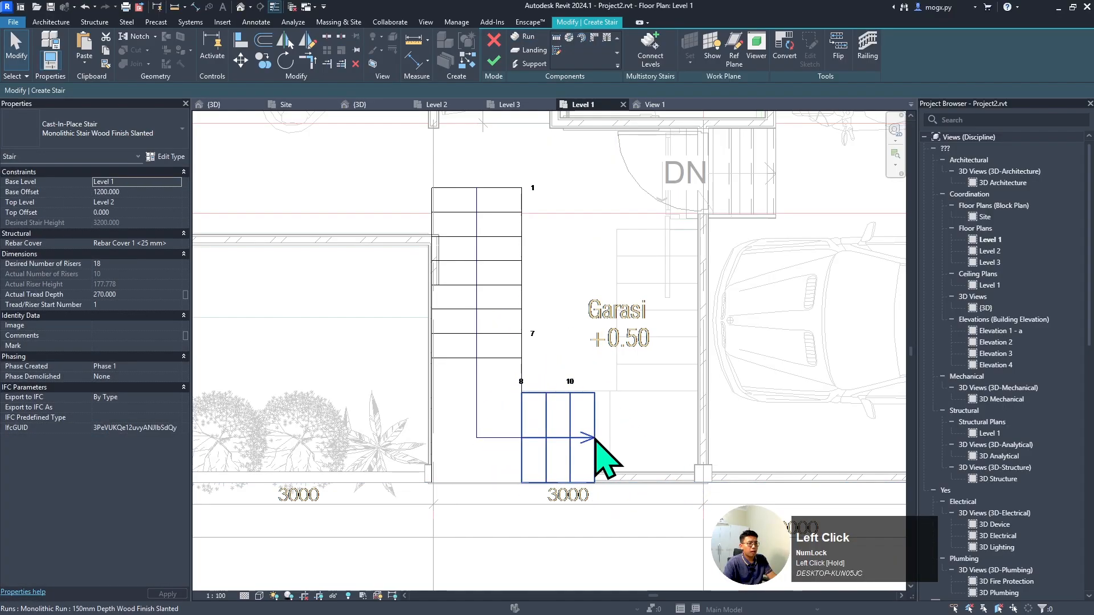
{"action": "left_click_drag", "start_coordinate": [596, 439], "coordinate": [616, 437]}
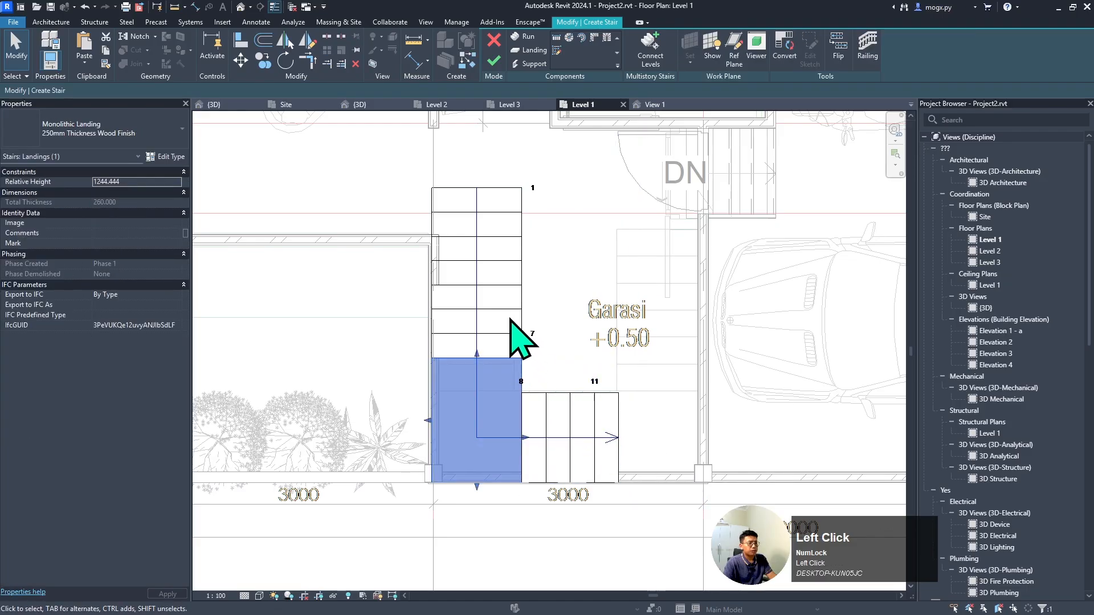
- Move the first run back along the grid 3 wall until its end lines up with the cross run's inner edge
{"action": "left_click", "coordinate": [510, 340]}
{"action": "left_click_drag", "start_coordinate": [509, 333], "coordinate": [547, 337]}
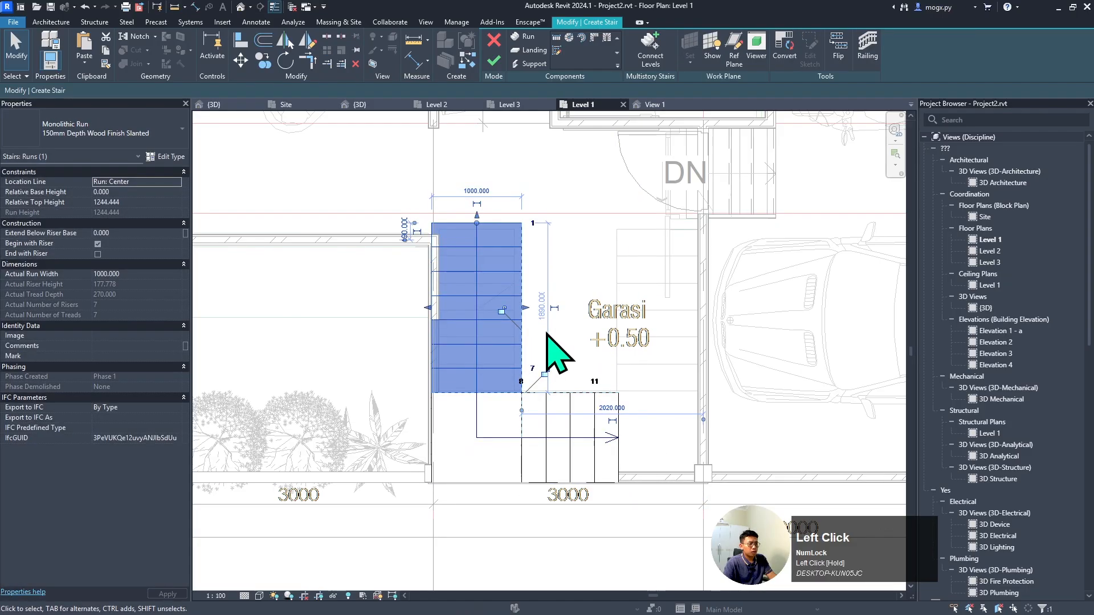
{"action": "left_click", "coordinate": [636, 414]}
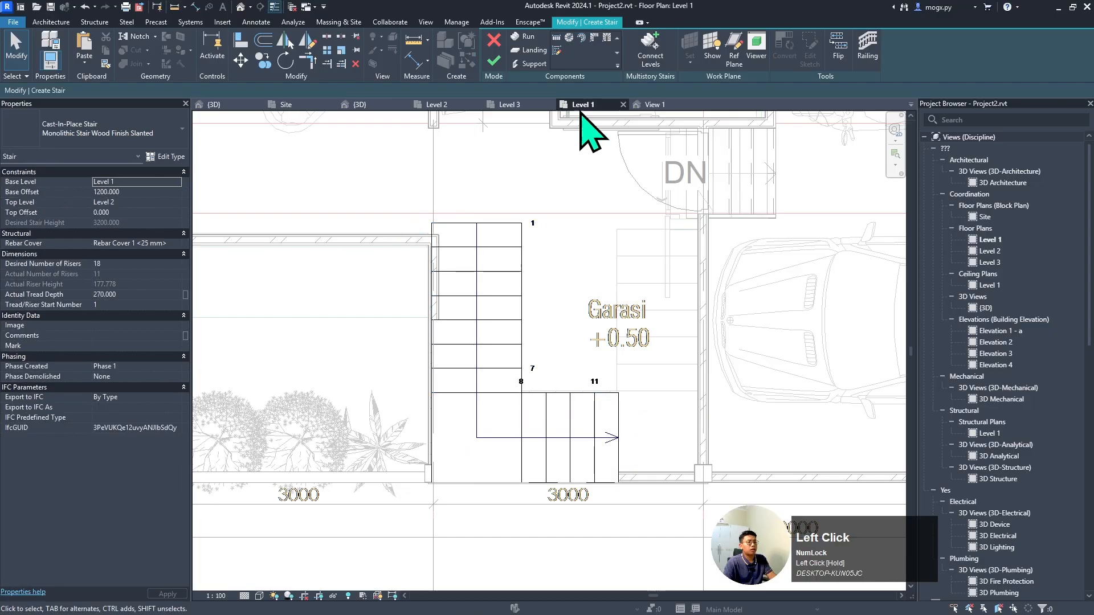
- Draw the third run of seven risers, 1000 mm wide, along the grid 4 wall from the cross run's inner edge line
{"action": "left_click", "coordinate": [556, 40]}
{"action": "left_click_drag", "start_coordinate": [674, 392], "coordinate": [671, 271]}
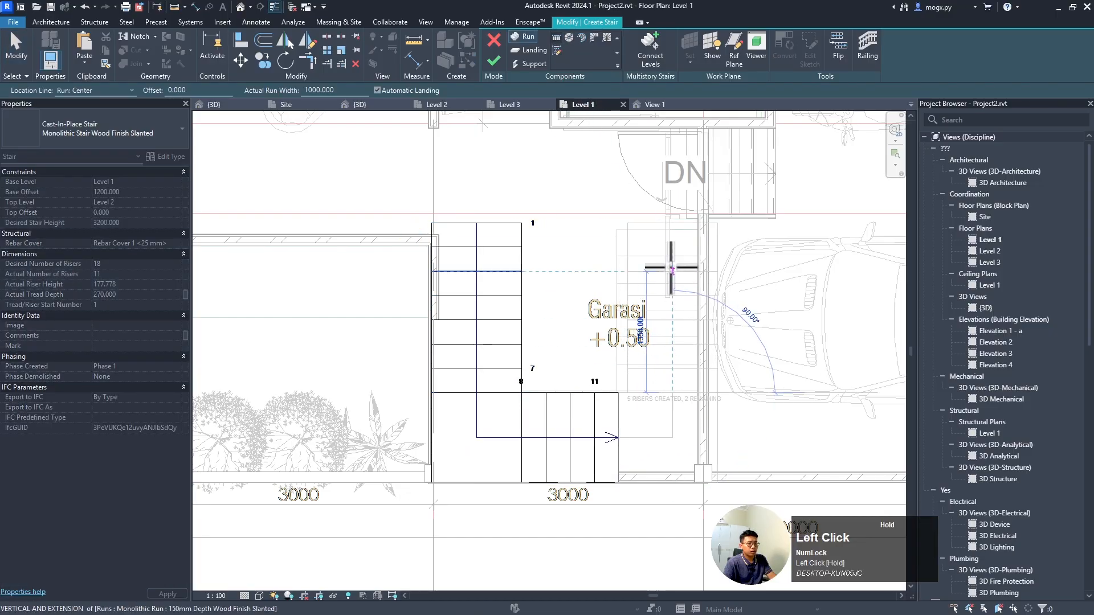
{"action": "left_click", "coordinate": [673, 222]}
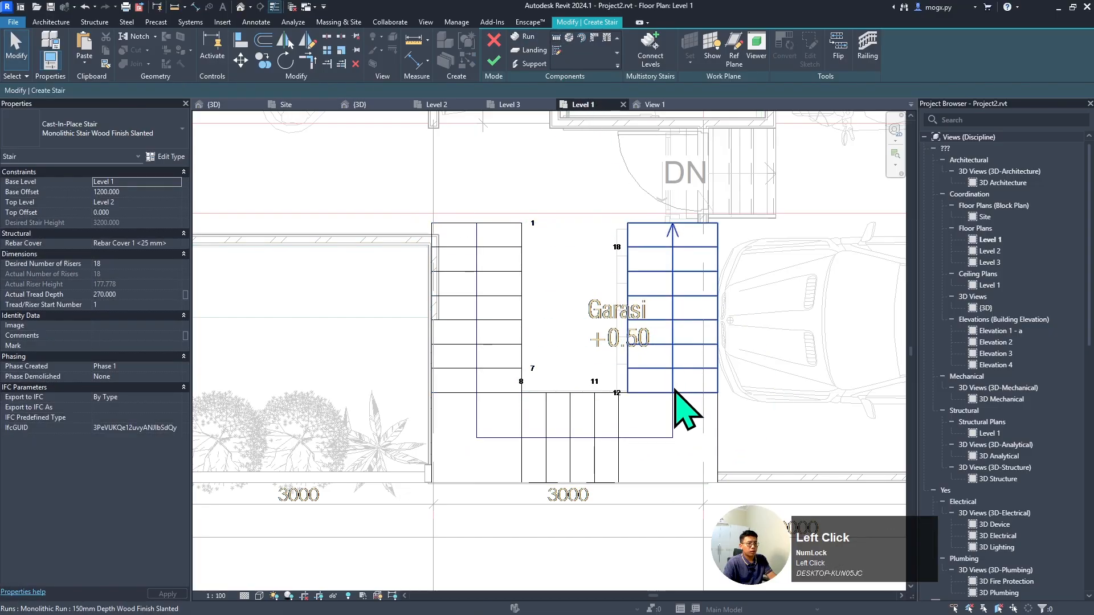
- Move the third run so its inner edge meets the end of the cross run
{"action": "scroll", "coordinate": [691, 367], "scroll_direction": "up", "scroll_amount": 3}
{"action": "left_click", "coordinate": [618, 374]}
{"action": "scroll", "coordinate": [623, 393], "scroll_direction": "down", "scroll_amount": 3}
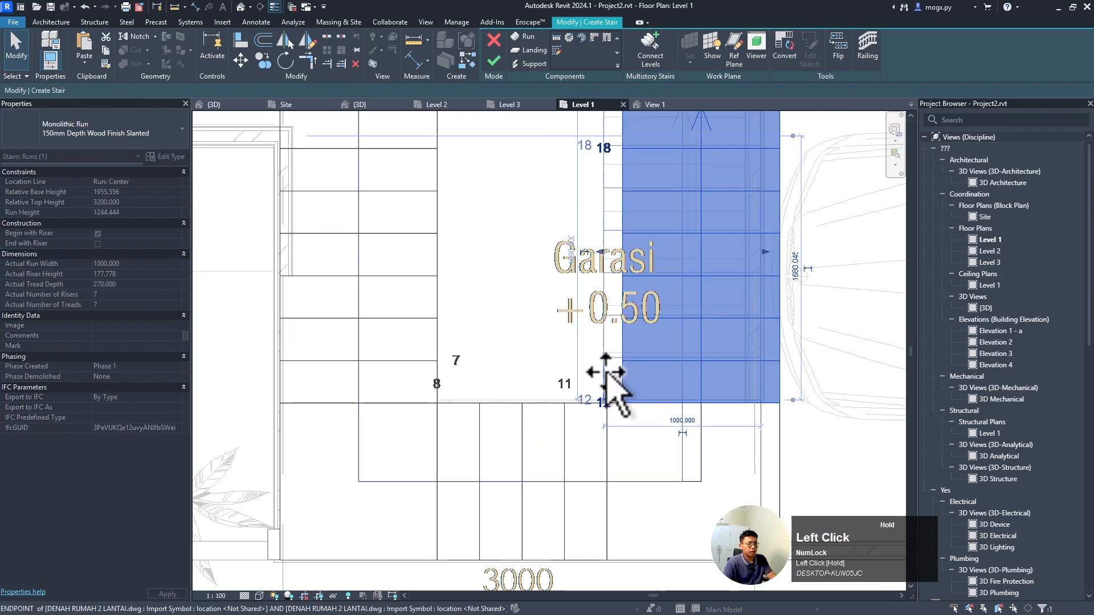
{"action": "scroll", "coordinate": [627, 407], "scroll_direction": "up", "scroll_amount": 2}
{"action": "left_click", "coordinate": [630, 383]}
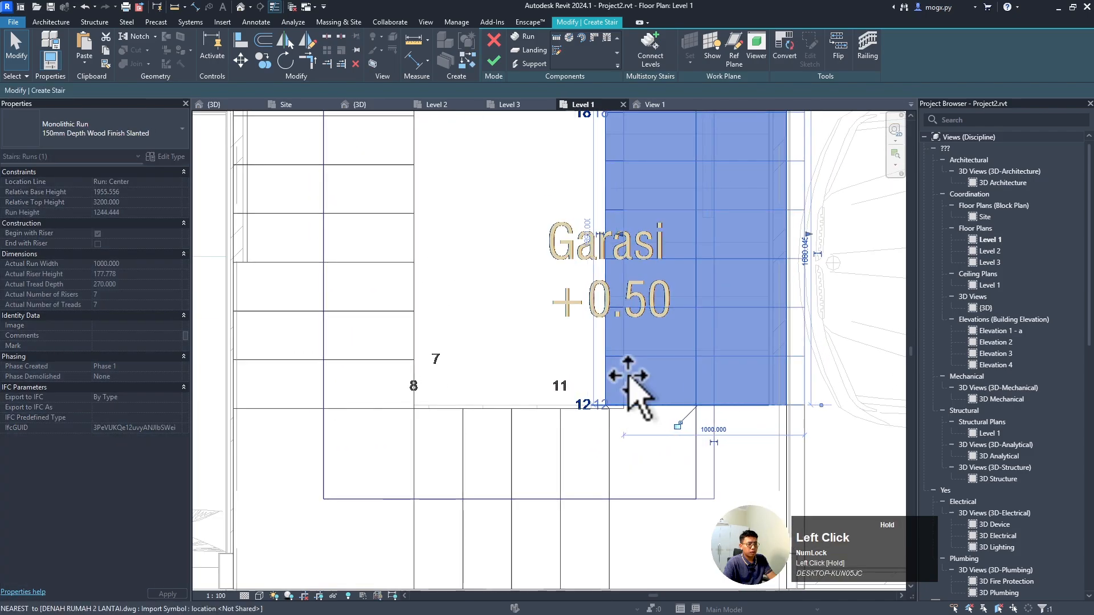
{"action": "scroll", "coordinate": [655, 407], "scroll_direction": "down", "scroll_amount": 1}
{"action": "scroll", "coordinate": [657, 410], "scroll_direction": "down", "scroll_amount": 2}
{"action": "left_click", "coordinate": [640, 427]}
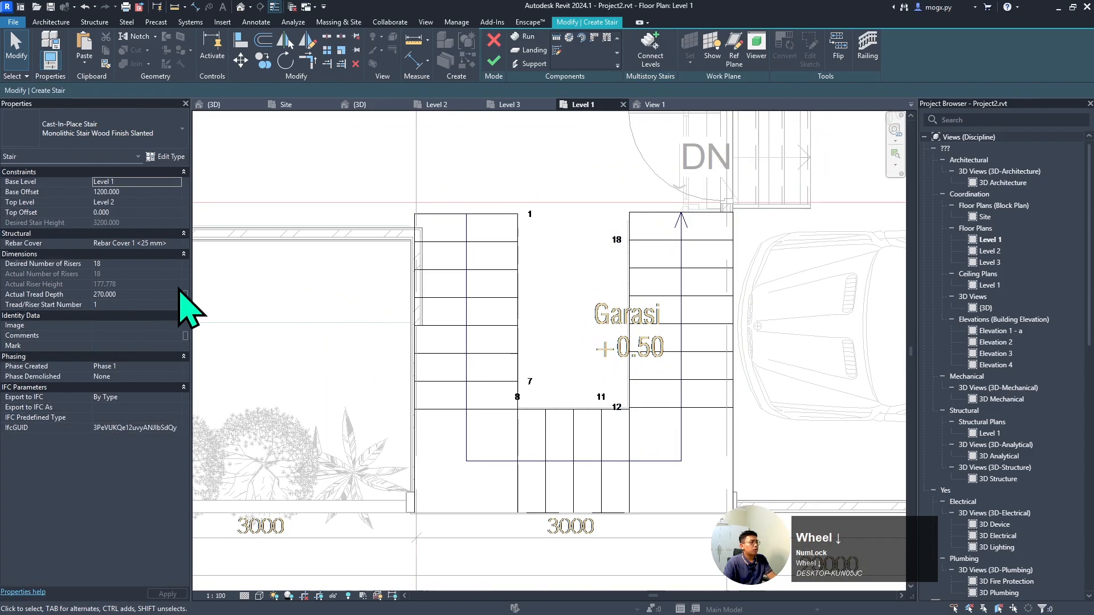
- Check the minimum run width in the stair's type properties and set the first run's width to 900 mm
{"action": "left_click", "coordinate": [166, 156]}
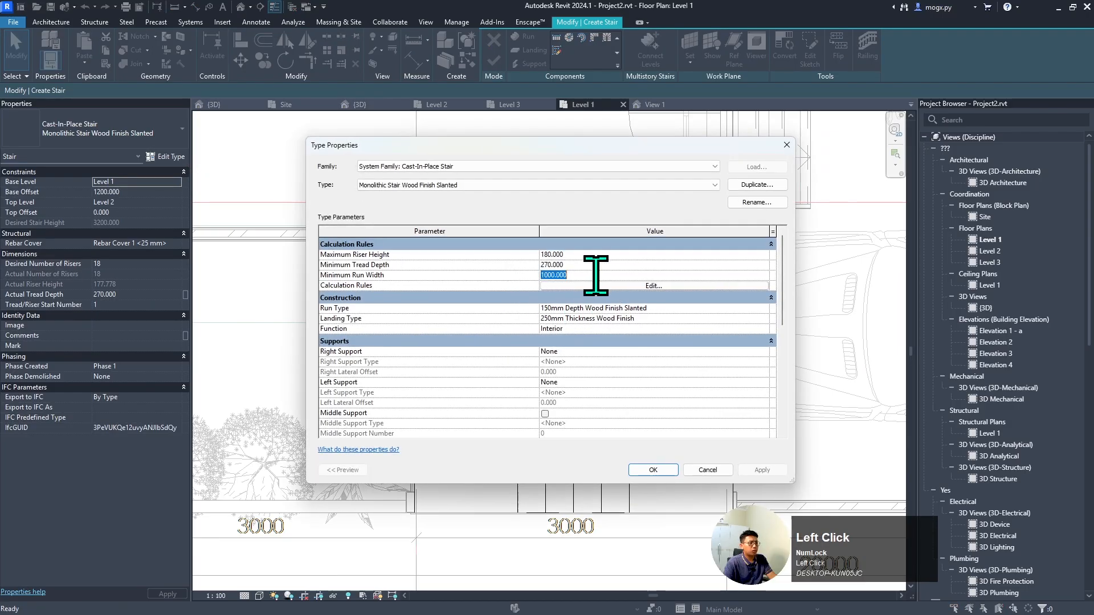
{"action": "key", "text": "Return"}
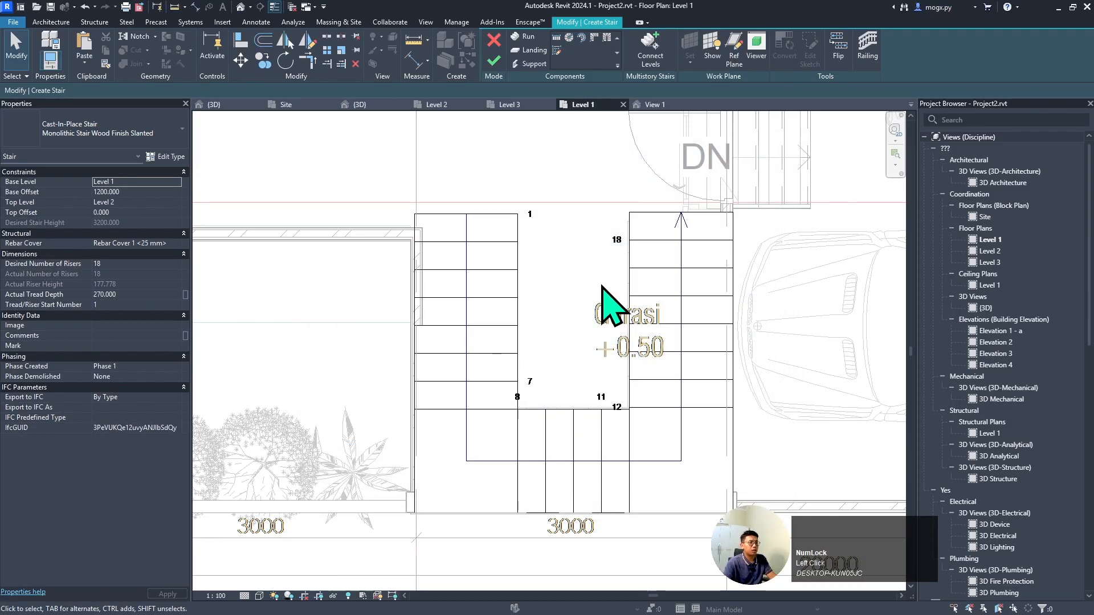
{"action": "left_click", "coordinate": [519, 316]}
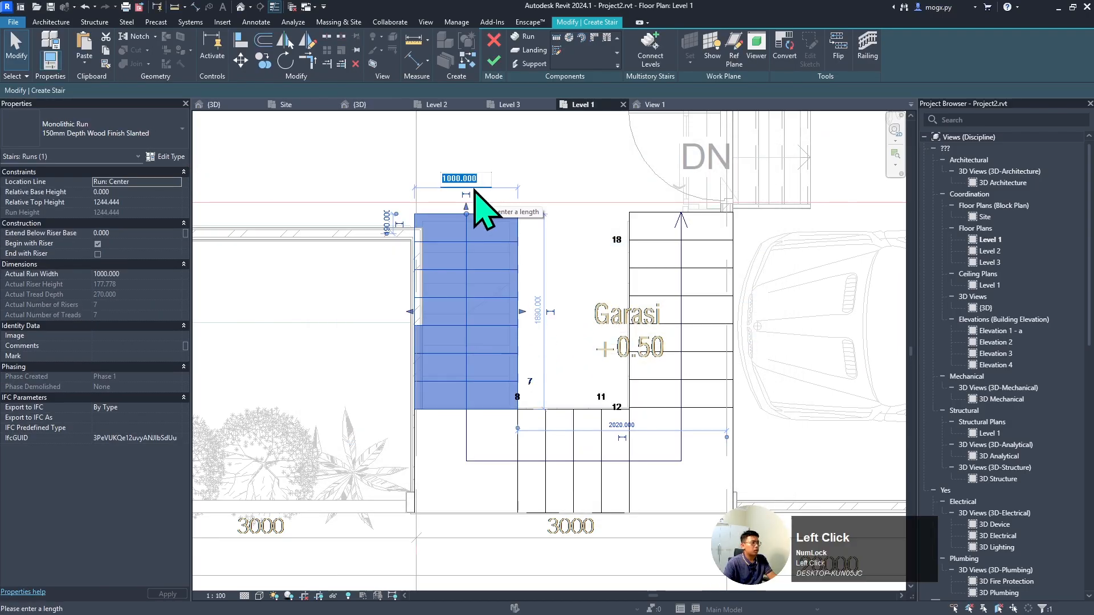
{"action": "left_click", "coordinate": [474, 189]}
{"action": "type", "text": "900"}
{"action": "key", "text": "Return"}
{"action": "key", "text": "Return"}
{"action": "key", "text": "Escape"}
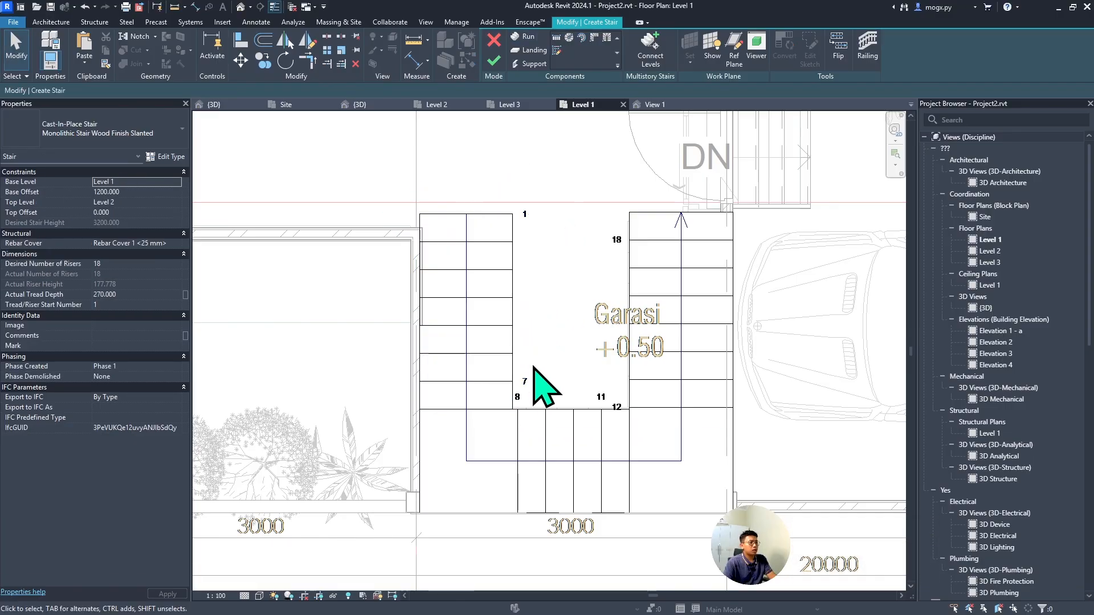
- Try a 900 mm width on the cross run and set the third run's width to 900 mm
{"action": "left_click", "coordinate": [533, 409]}
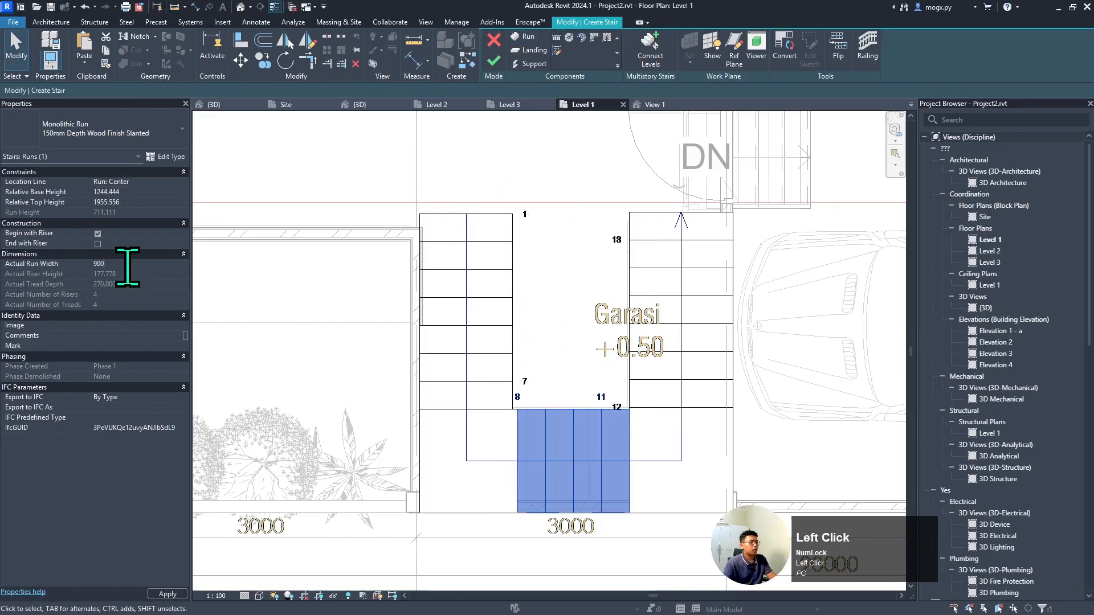
{"action": "left_click", "coordinate": [692, 296]}
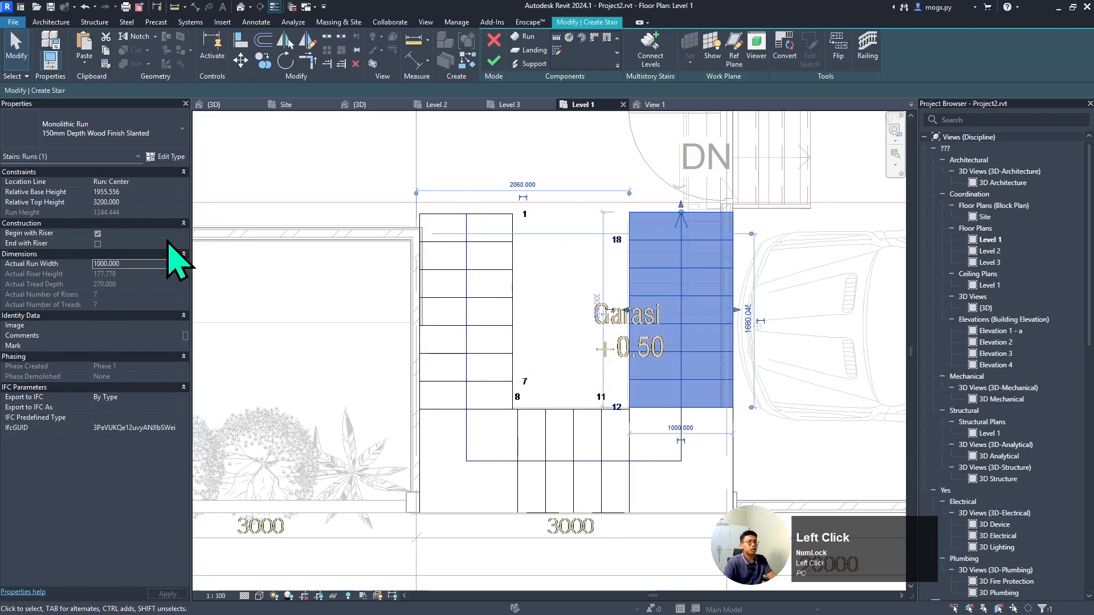
{"action": "left_click", "coordinate": [129, 263]}
{"action": "type", "text": "900"}
{"action": "key", "text": "Return"}
{"action": "key", "text": "Escape"}
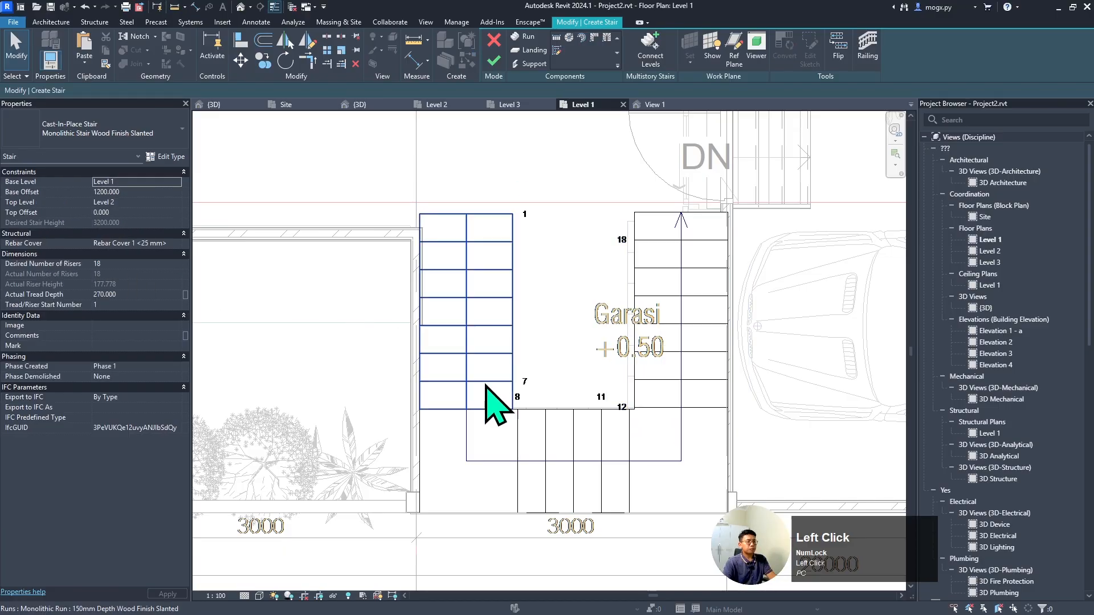
- Move the first run so its inner end corner meets the starting corner of the cross run
{"action": "scroll", "coordinate": [491, 389], "scroll_direction": "up", "scroll_amount": 1}
{"action": "left_click", "coordinate": [515, 407]}
{"action": "scroll", "coordinate": [504, 376], "scroll_direction": "up", "scroll_amount": 1}
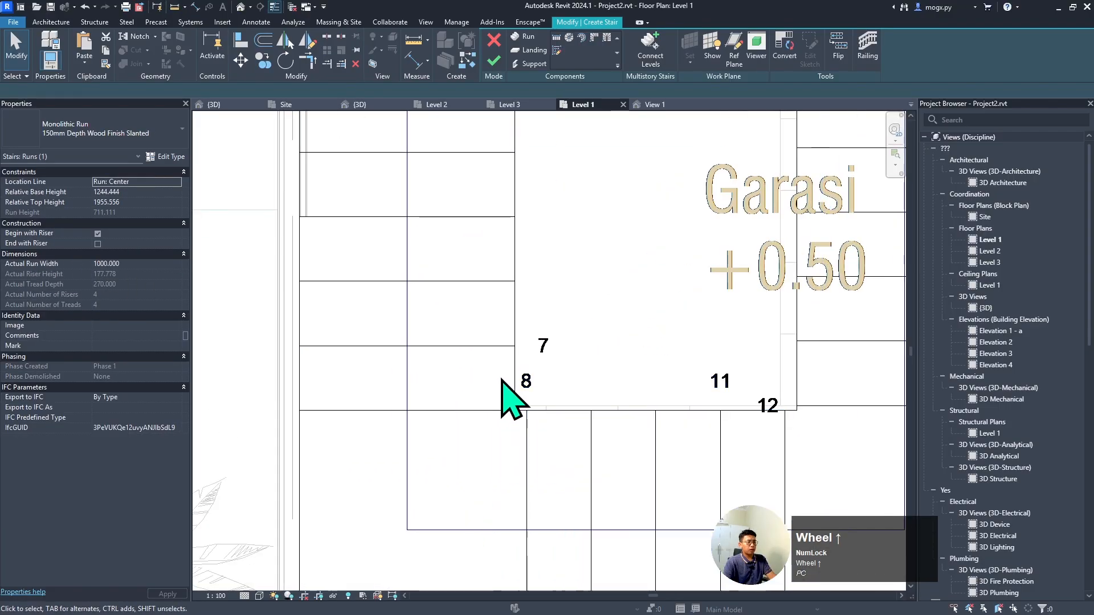
{"action": "left_click", "coordinate": [511, 376]}
{"action": "scroll", "coordinate": [507, 393], "scroll_direction": "up", "scroll_amount": 1}
{"action": "scroll", "coordinate": [501, 419], "scroll_direction": "up", "scroll_amount": 1}
{"action": "key", "text": "m"}
{"action": "key", "text": "v"}
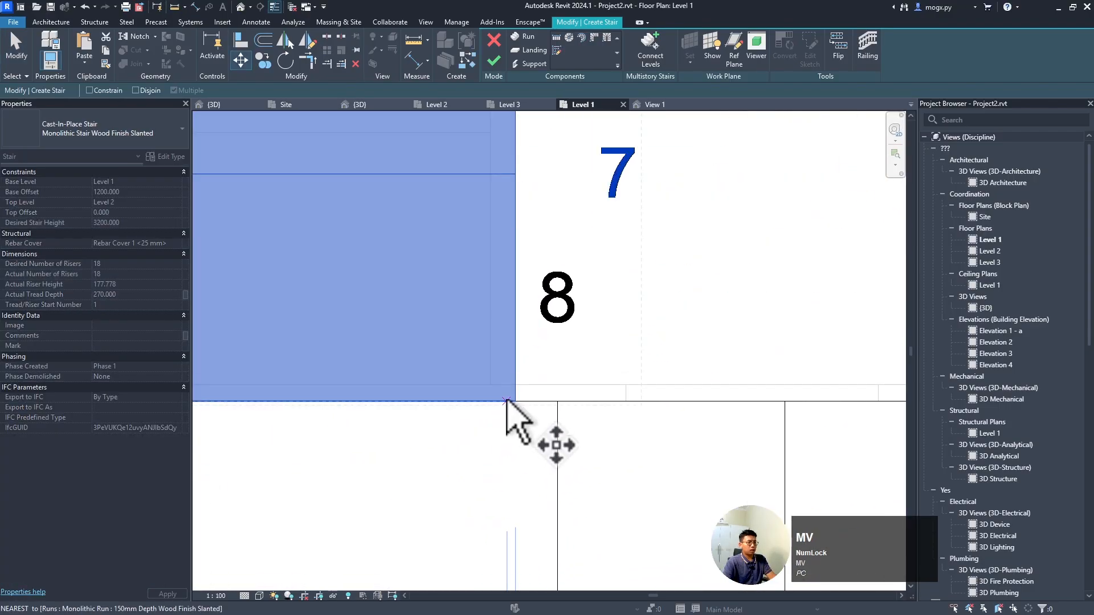
{"action": "left_click", "coordinate": [515, 402]}
{"action": "left_click", "coordinate": [559, 403]}
{"action": "left_click", "coordinate": [420, 412]}
{"action": "scroll", "coordinate": [356, 394], "scroll_direction": "down", "scroll_amount": 5}
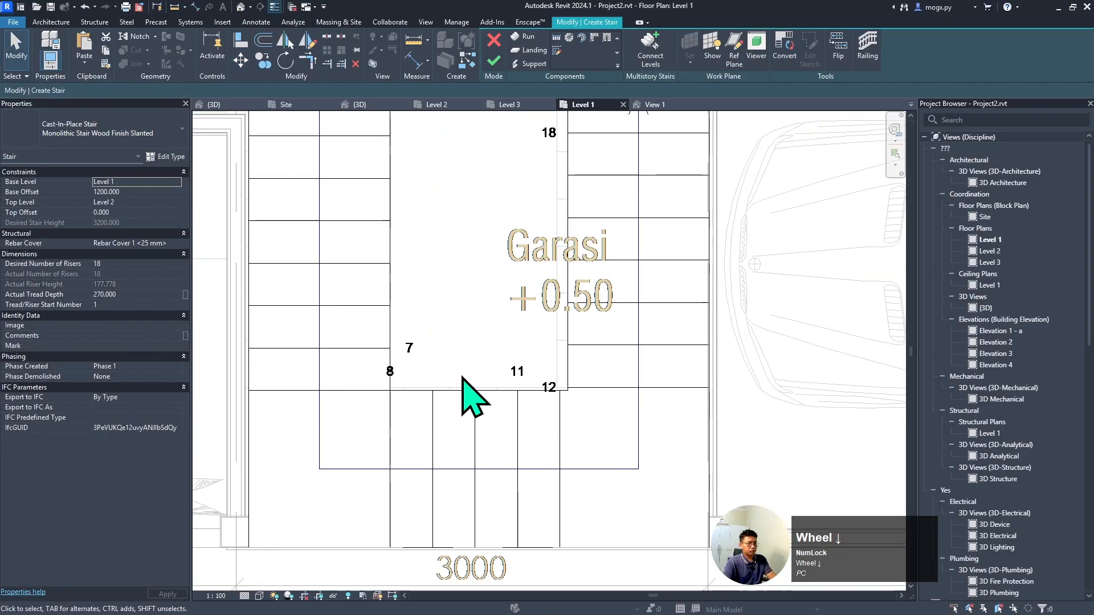
- Move the third run so its inner starting corner meets the end corner of the cross run
{"action": "left_click", "coordinate": [568, 379]}
{"action": "scroll", "coordinate": [568, 388], "scroll_direction": "up", "scroll_amount": 2}
{"action": "scroll", "coordinate": [570, 389], "scroll_direction": "up", "scroll_amount": 1}
{"action": "key", "text": "m"}
{"action": "key", "text": "v"}
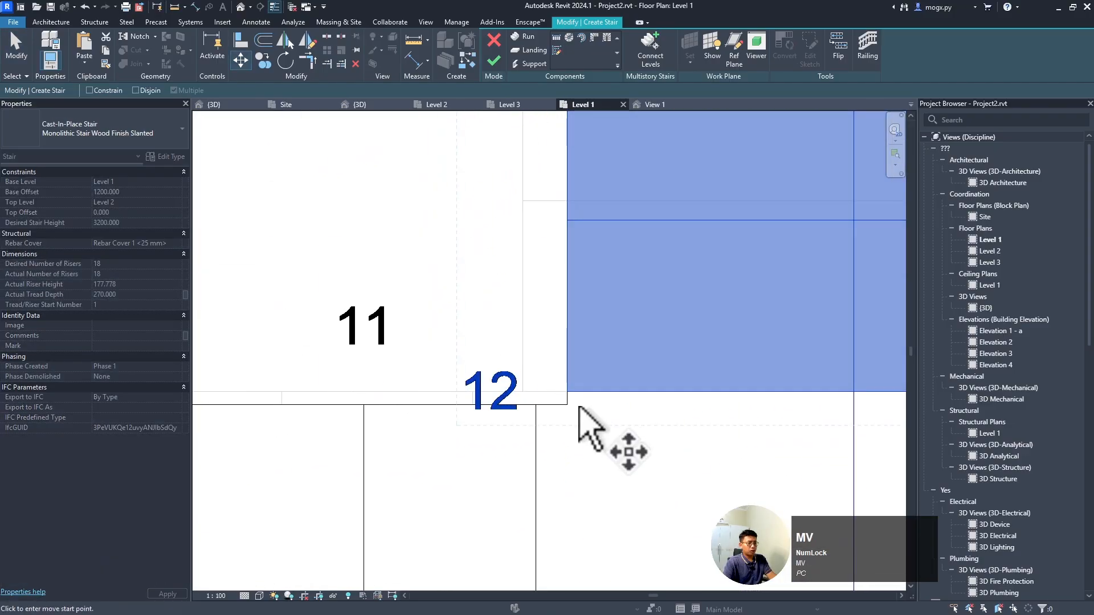
{"action": "left_click", "coordinate": [567, 392]}
{"action": "left_click", "coordinate": [536, 404]}
{"action": "scroll", "coordinate": [672, 353], "scroll_direction": "down", "scroll_amount": 4}
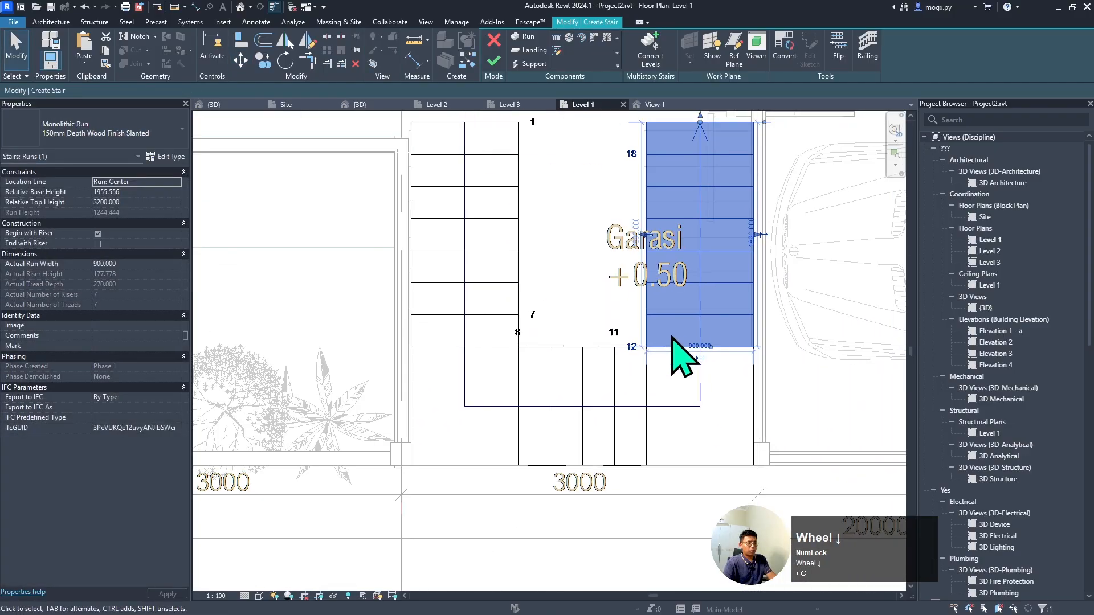
- Select all the stair's runs and landings and move them so the outer landing corner meets the inner wall face at the grid 3 column
{"action": "left_click_drag", "start_coordinate": [505, 214], "coordinate": [746, 433]}
{"action": "scroll", "coordinate": [586, 403], "scroll_direction": "up", "scroll_amount": 8}
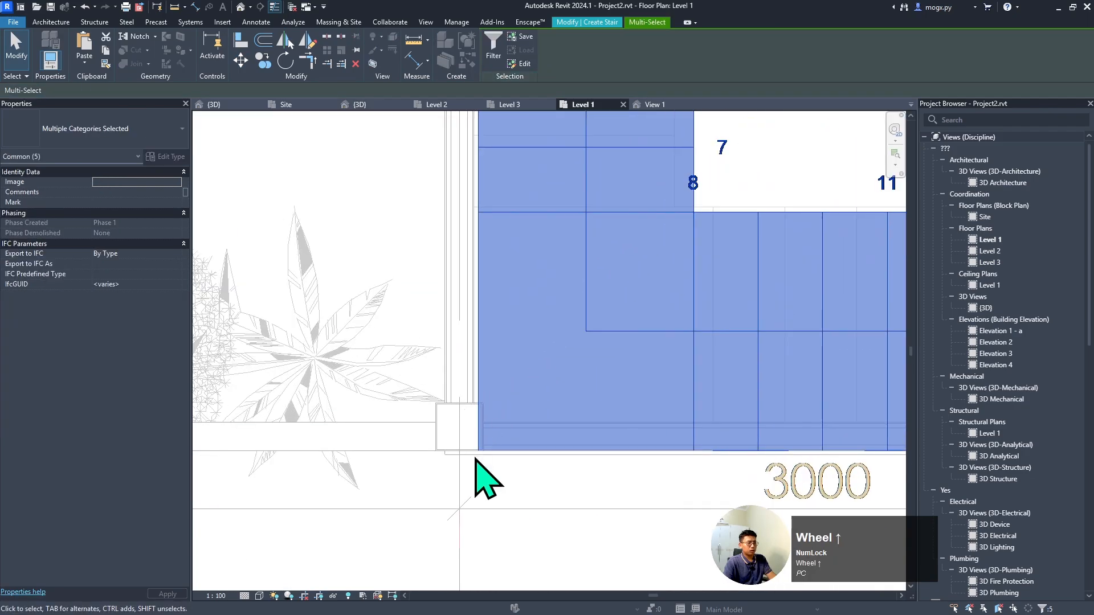
{"action": "key", "text": "m"}
{"action": "key", "text": "v"}
{"action": "left_click", "coordinate": [482, 447]}
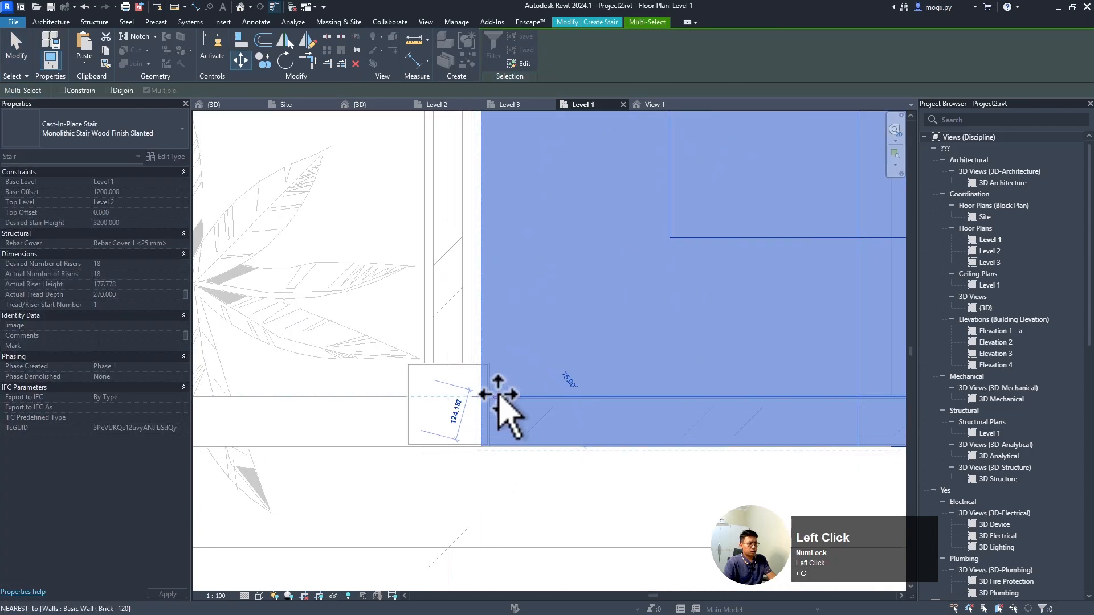
{"action": "left_click", "coordinate": [490, 395]}
{"action": "scroll", "coordinate": [487, 327], "scroll_direction": "up", "scroll_amount": 2}
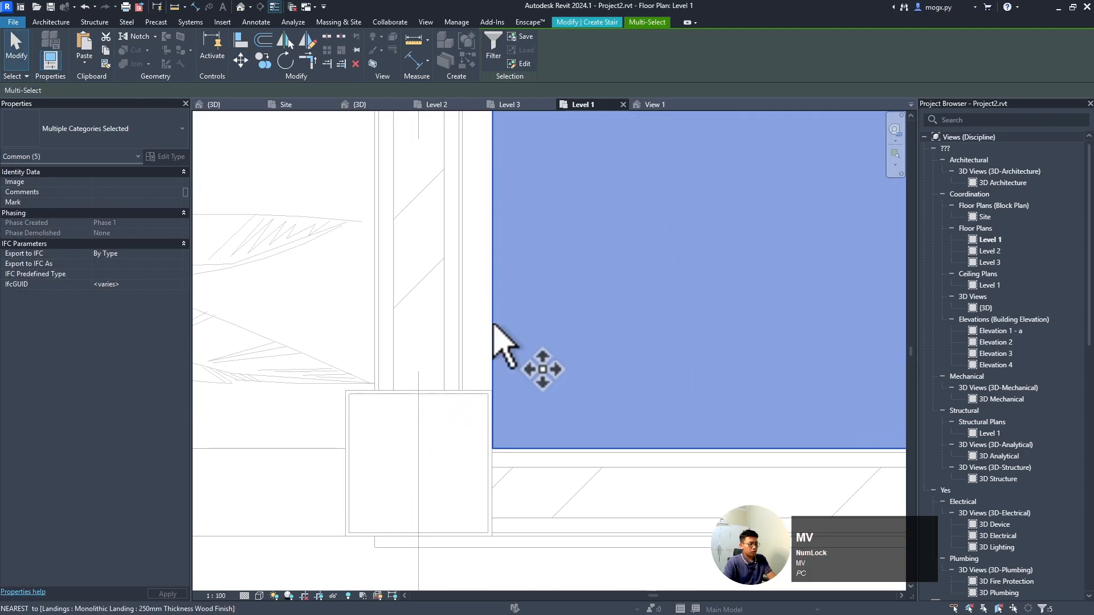
- Complete the move of the stair components, finish the stair edit and clear the project save reminder
{"action": "left_click", "coordinate": [494, 326]}
{"action": "scroll", "coordinate": [329, 403], "scroll_direction": "down", "scroll_amount": 3}
{"action": "key", "text": "Escape"}
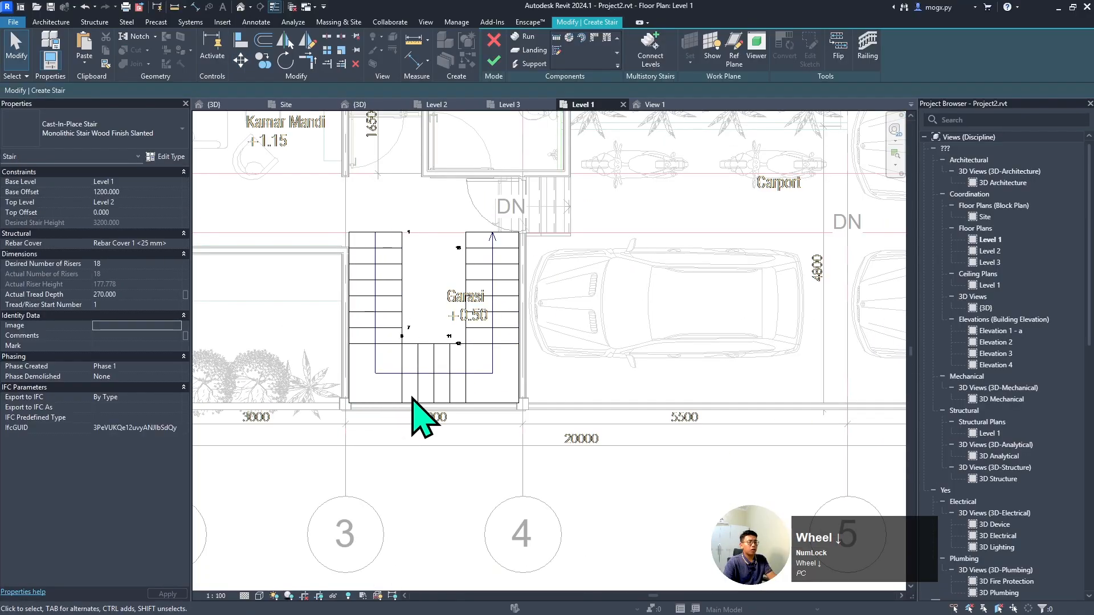
{"action": "scroll", "coordinate": [451, 245], "scroll_direction": "up", "scroll_amount": 2}
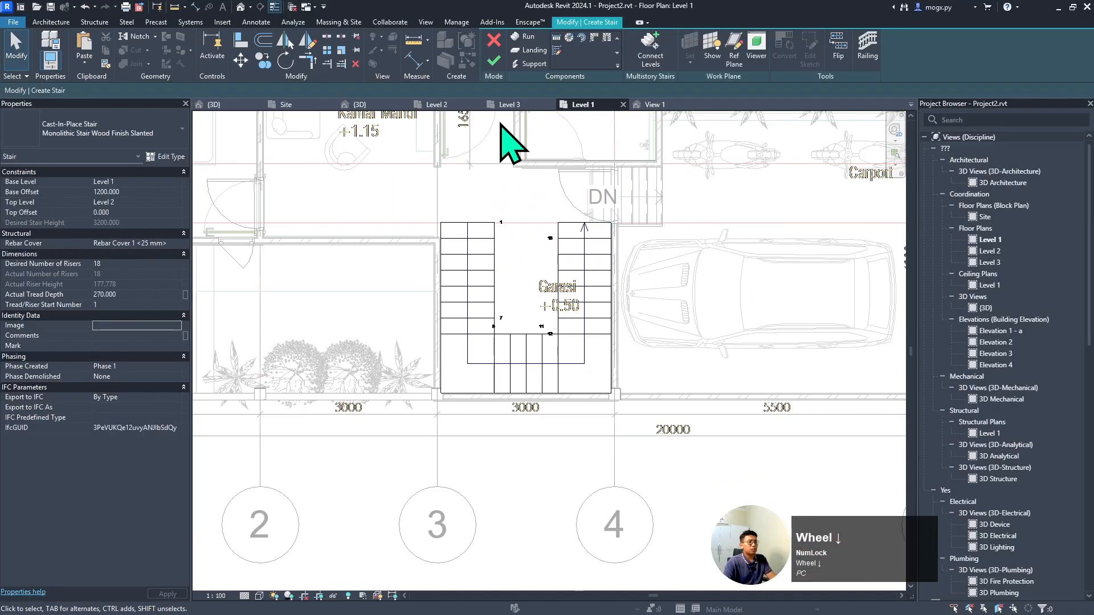
{"action": "left_click", "coordinate": [493, 61]}
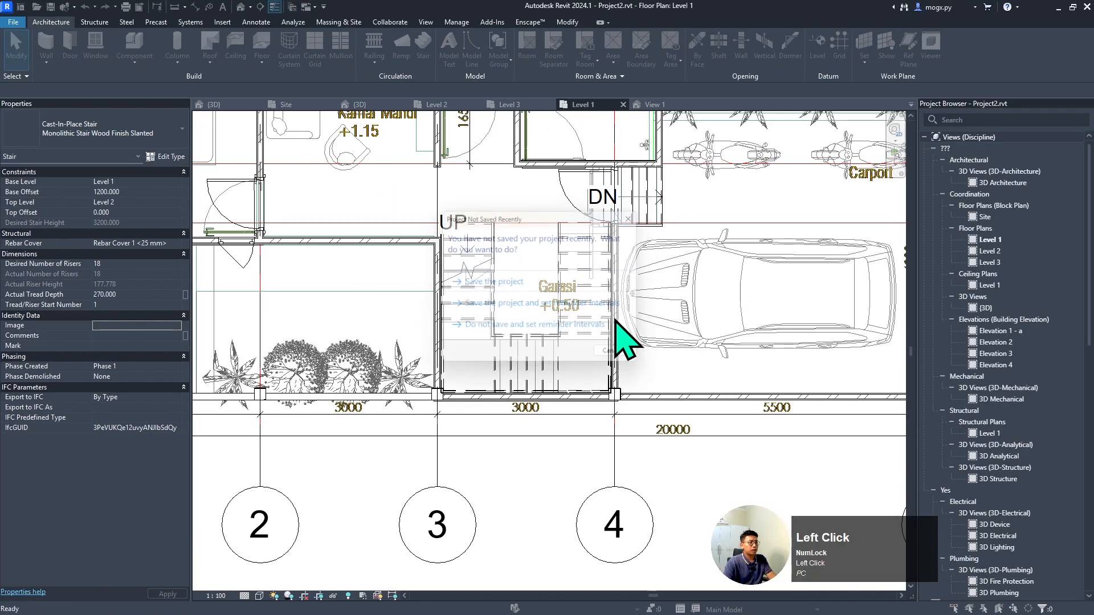
{"action": "left_click", "coordinate": [517, 306]}
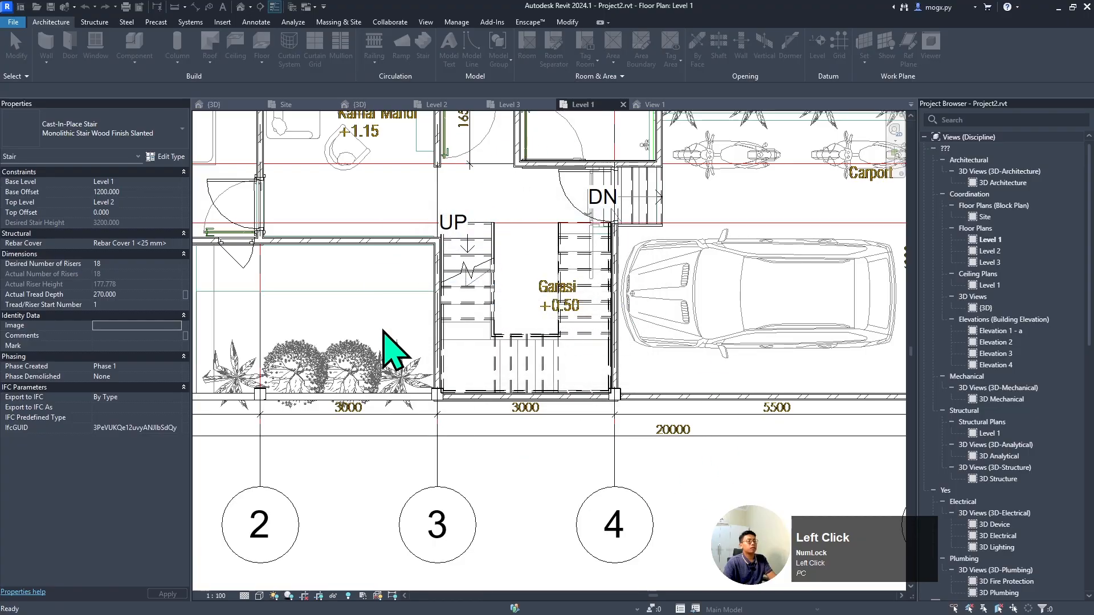
{"action": "scroll", "coordinate": [567, 256], "scroll_direction": "down", "scroll_amount": 2}
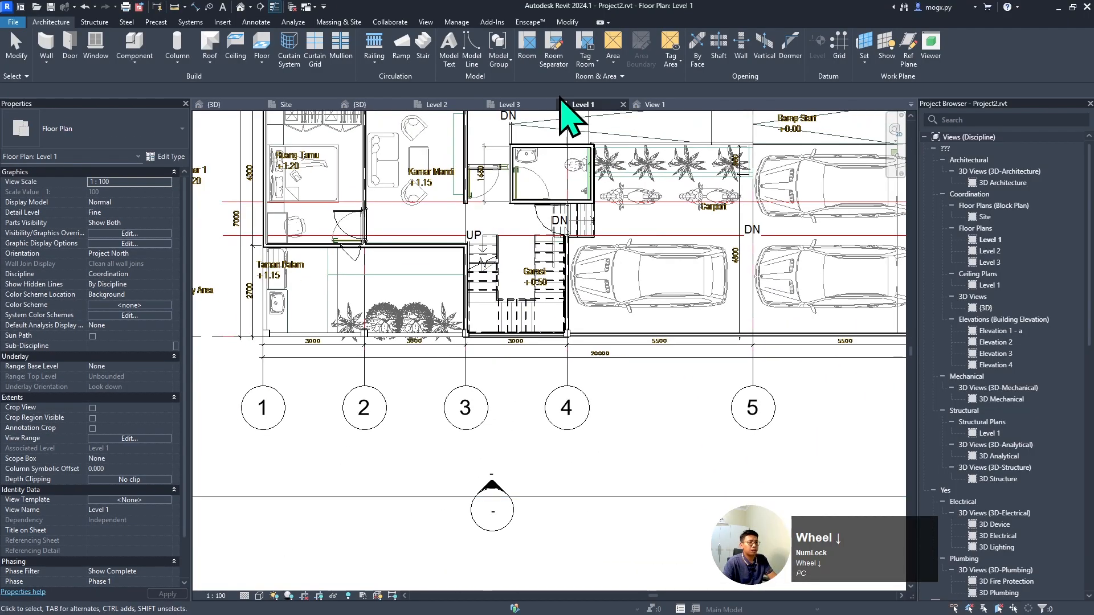
- Examine the house in 3D from several sides and compare with the Level 1 plan to locate the new stair
{"action": "left_click", "coordinate": [347, 104]}
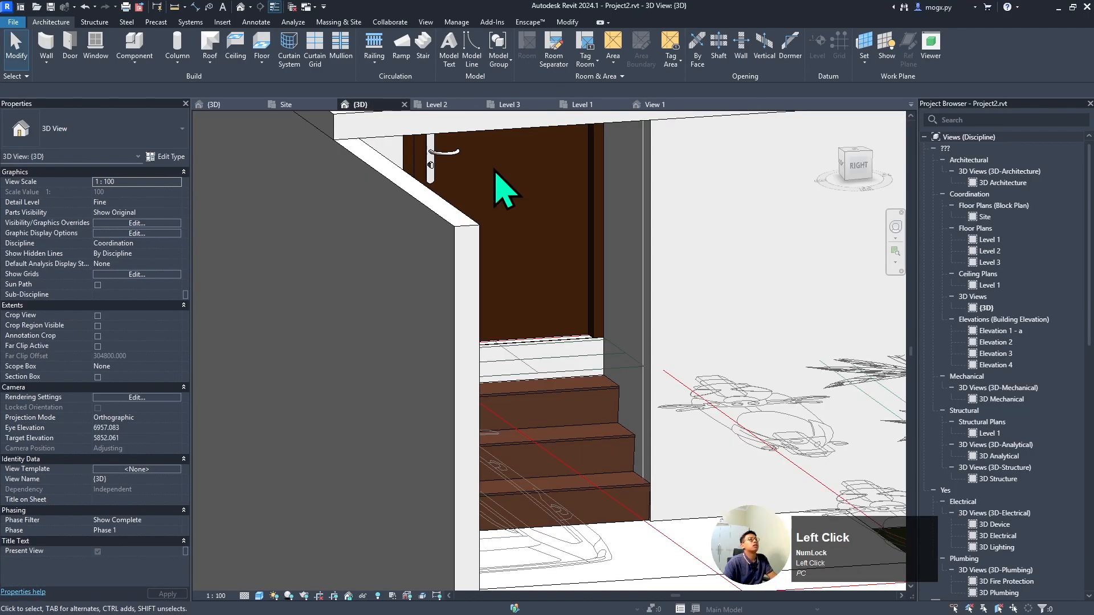
{"action": "scroll", "coordinate": [593, 439], "scroll_direction": "up", "scroll_amount": 2}
{"action": "scroll", "coordinate": [570, 444], "scroll_direction": "down", "scroll_amount": 3}
{"action": "middle_click_drag", "start_coordinate": [547, 447], "coordinate": [666, 407], "text": "shift"}
{"action": "scroll", "coordinate": [473, 441], "scroll_direction": "down", "scroll_amount": 1}
{"action": "scroll", "coordinate": [467, 427], "scroll_direction": "down", "scroll_amount": 2}
{"action": "scroll", "coordinate": [428, 377], "scroll_direction": "up", "scroll_amount": 4}
{"action": "middle_click_drag", "start_coordinate": [429, 377], "coordinate": [637, 422], "text": "shift"}
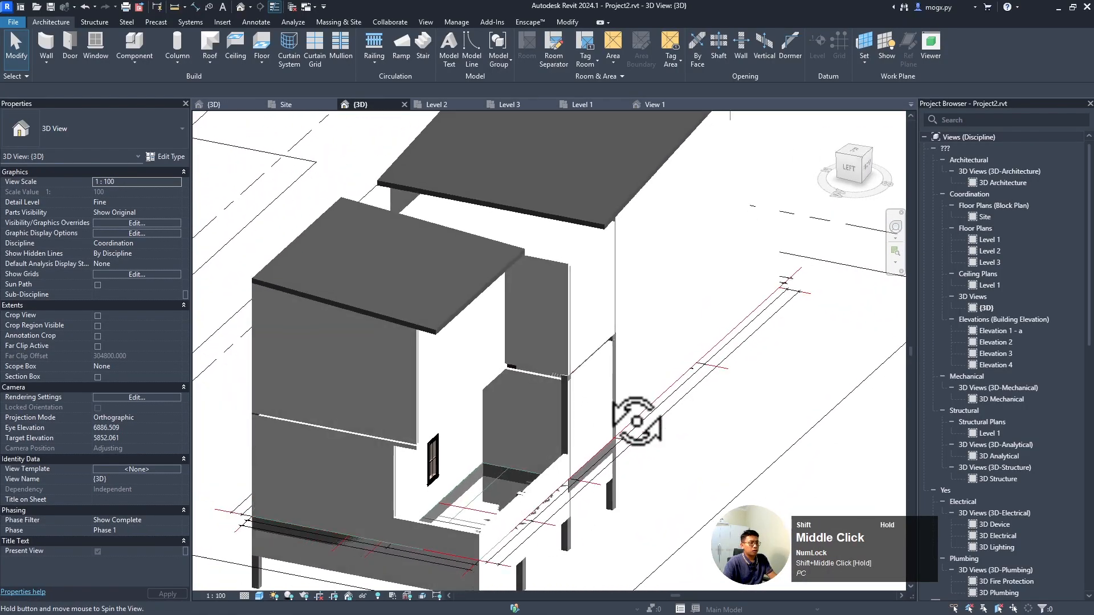
{"action": "scroll", "coordinate": [579, 398], "scroll_direction": "down", "scroll_amount": 1, "text": "shift"}
{"action": "scroll", "coordinate": [593, 398], "scroll_direction": "down", "scroll_amount": 4}
{"action": "scroll", "coordinate": [544, 370], "scroll_direction": "up", "scroll_amount": 4}
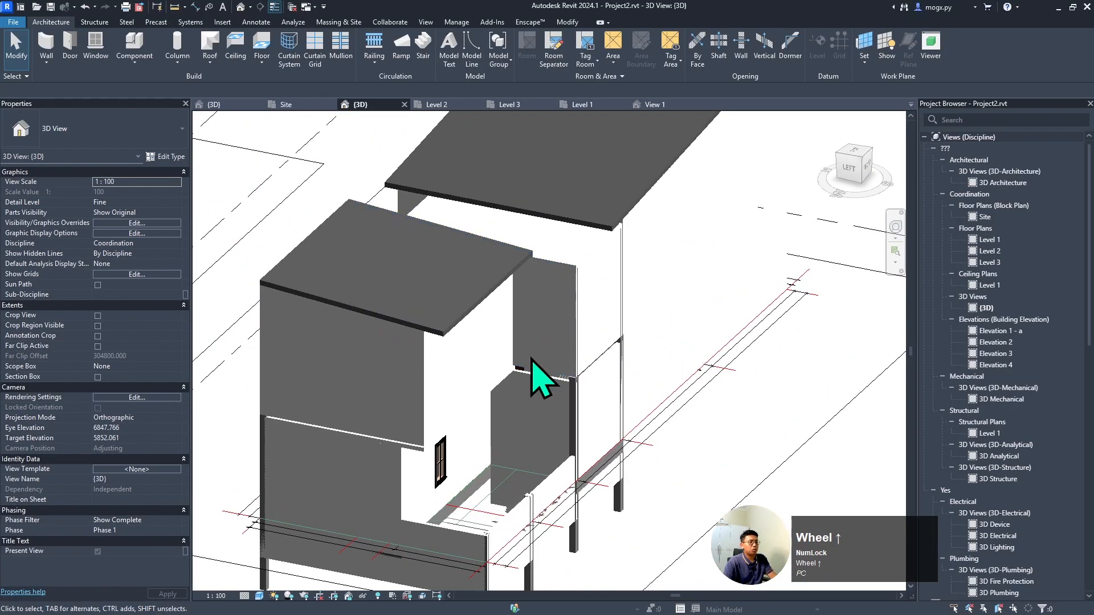
{"action": "scroll", "coordinate": [570, 265], "scroll_direction": "down", "scroll_amount": 3}
{"action": "left_click", "coordinate": [596, 106]}
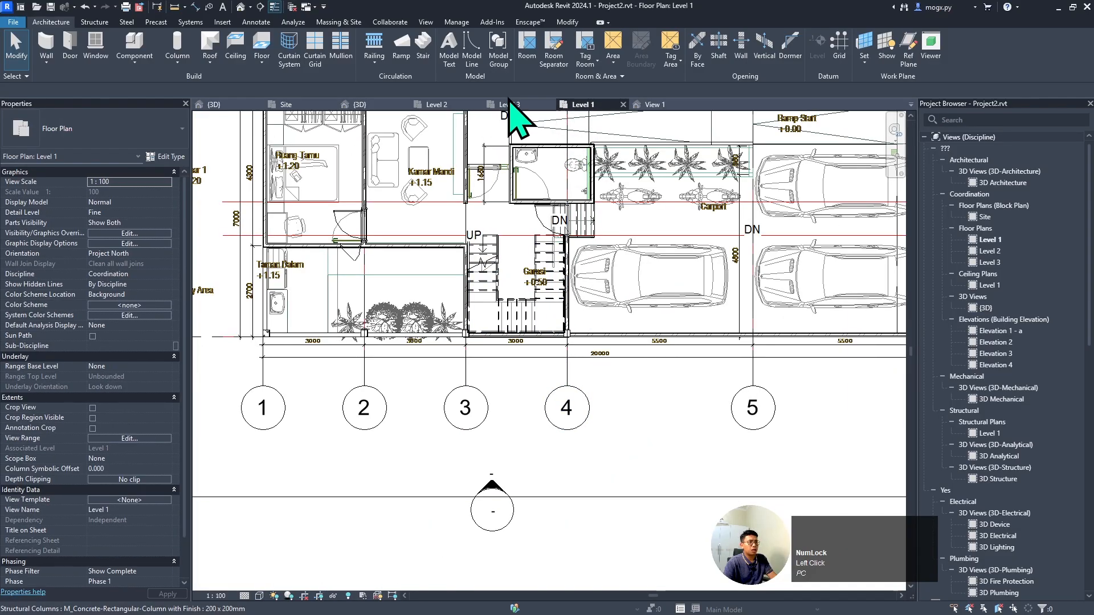
{"action": "left_click", "coordinate": [379, 106]}
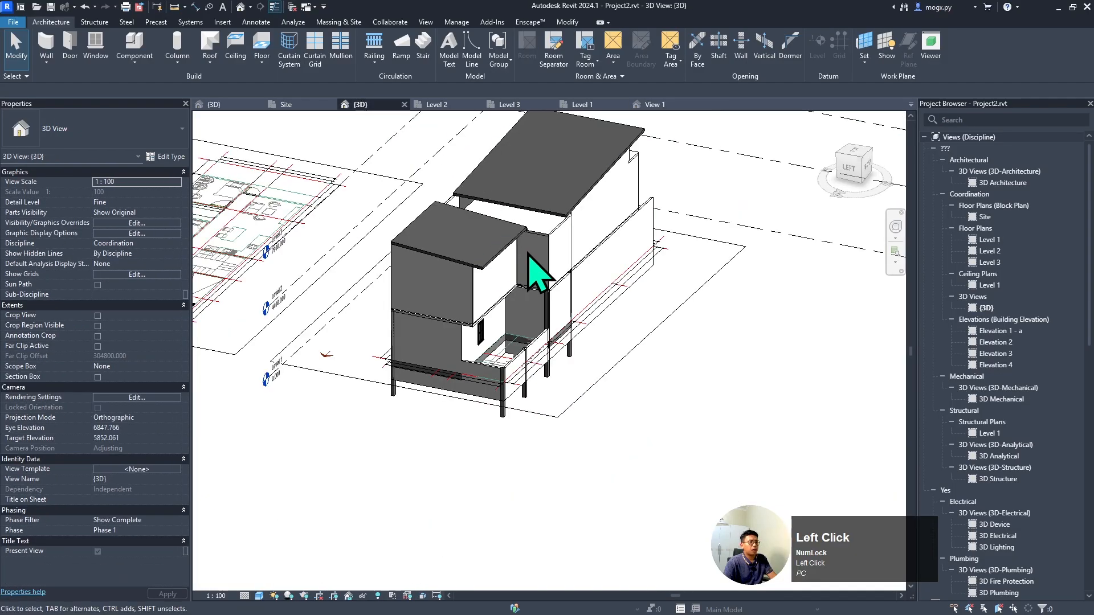
- Hide the two Level 2 brick walls enclosing the stairwell in the 3D view
{"action": "middle_click_drag", "start_coordinate": [533, 257], "coordinate": [491, 211], "text": "shift"}
{"action": "left_click", "coordinate": [530, 250]}
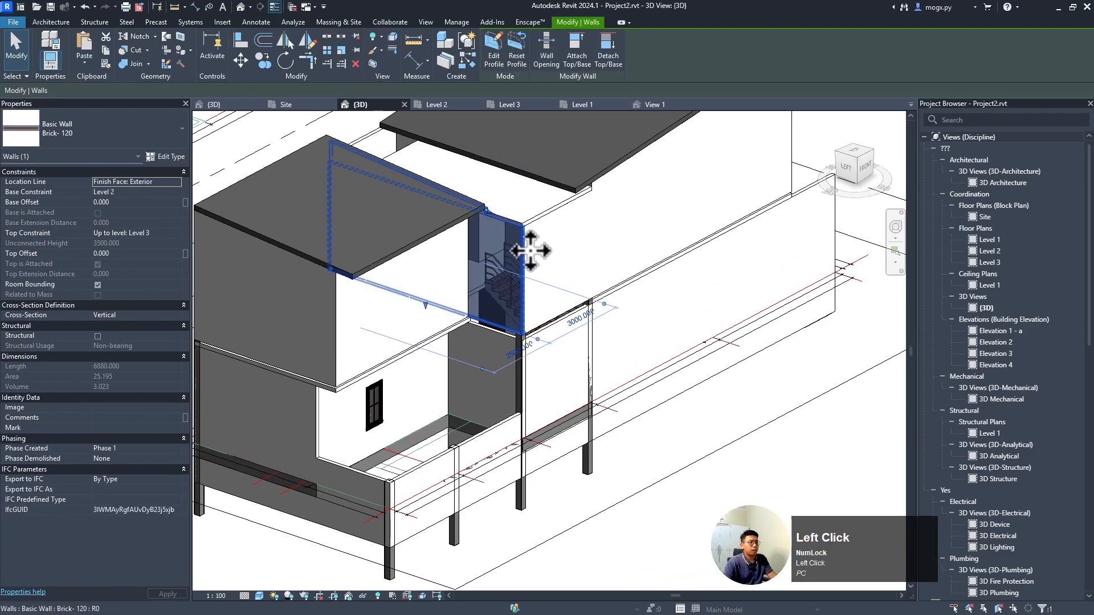
{"action": "right_click", "coordinate": [536, 291]}
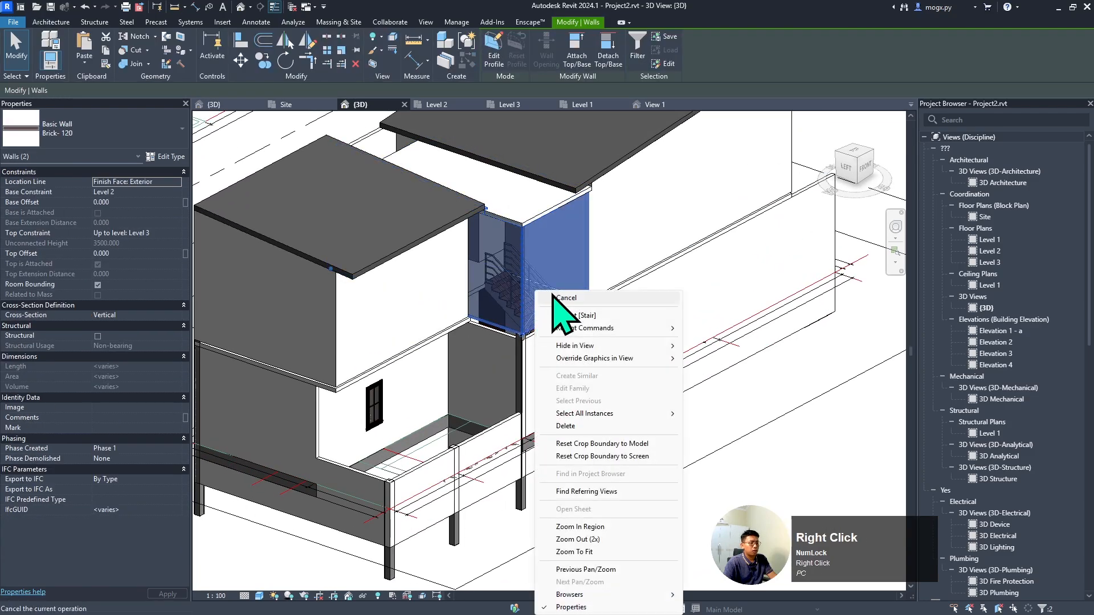
{"action": "mouse_move", "coordinate": [593, 358]}
{"action": "left_click", "coordinate": [717, 347]}
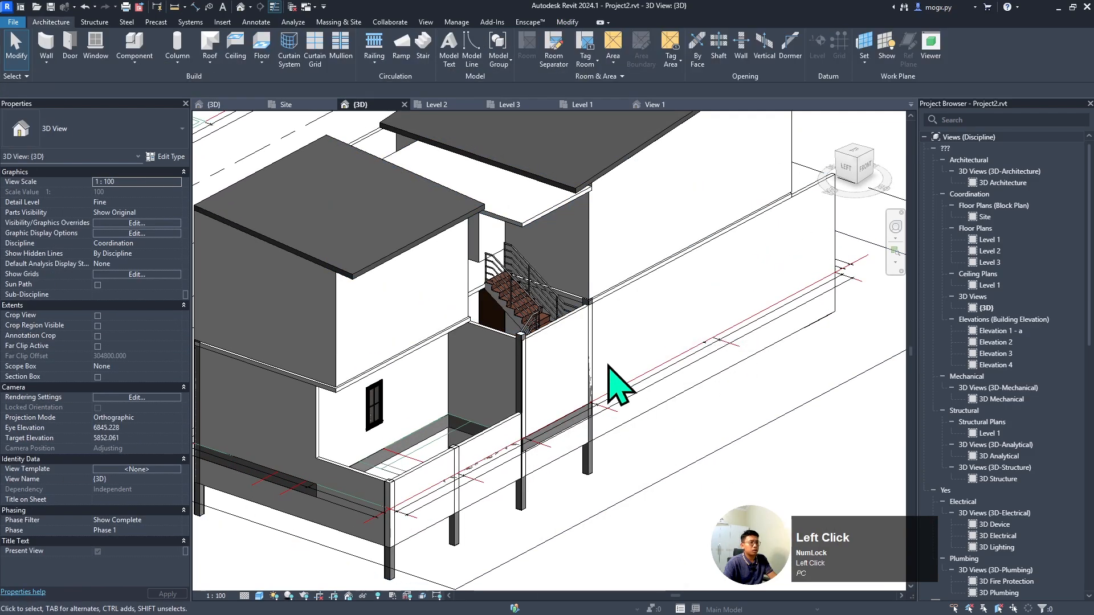
- Open the U-shaped stair for editing and try the End with Riser option on its top run
{"action": "middle_click_drag", "start_coordinate": [607, 366], "coordinate": [456, 331], "text": "shift"}
{"action": "scroll", "coordinate": [449, 265], "scroll_direction": "up", "scroll_amount": 7}
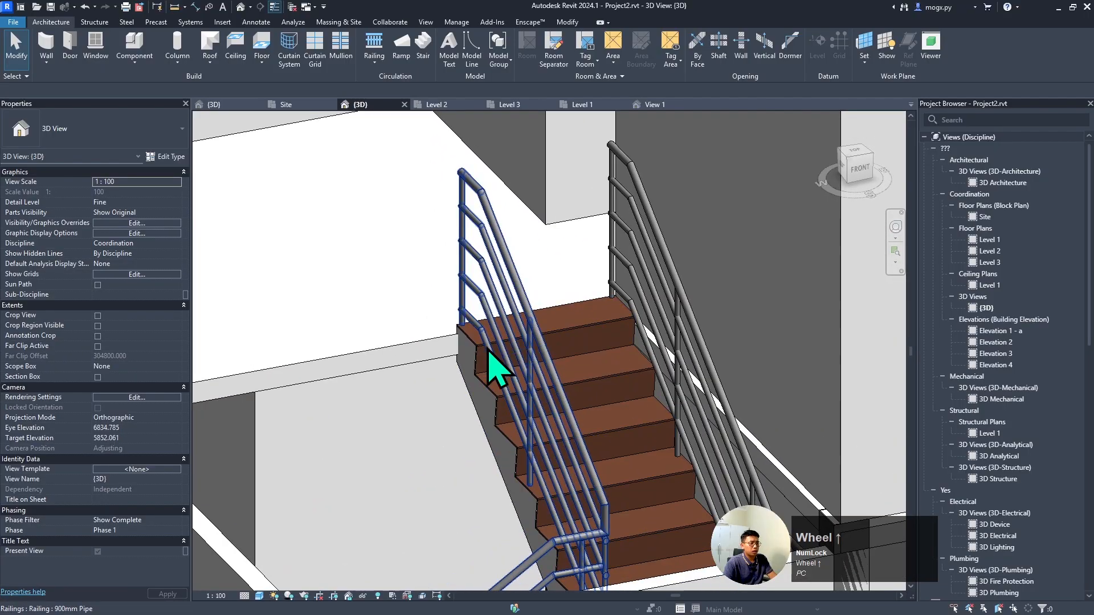
{"action": "left_click", "coordinate": [480, 355]}
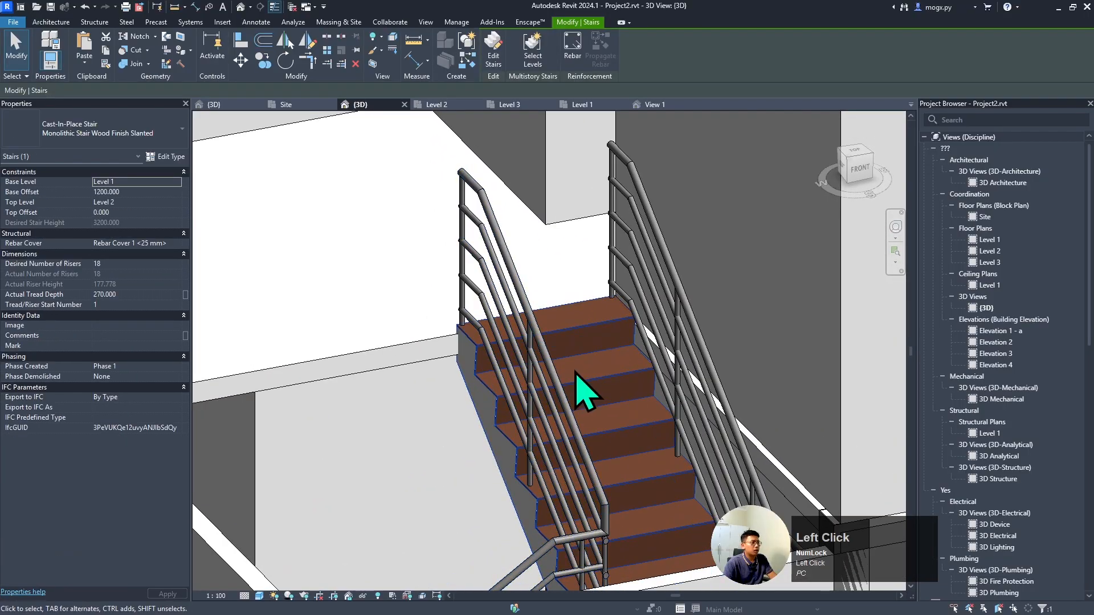
{"action": "double_click", "coordinate": [493, 393]}
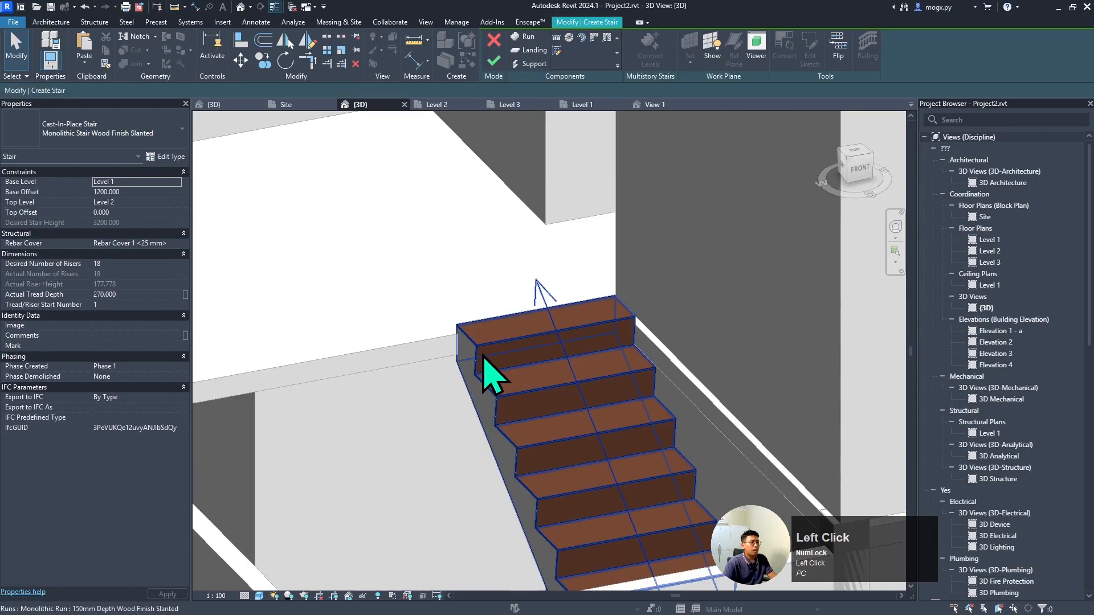
{"action": "left_click", "coordinate": [485, 346]}
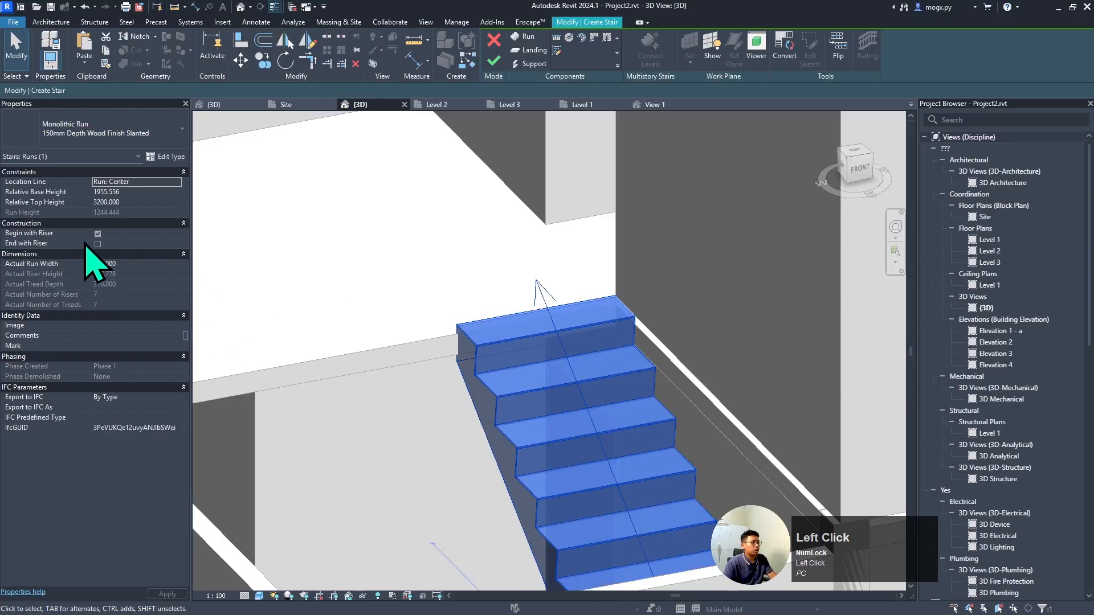
{"action": "scroll", "coordinate": [456, 320], "scroll_direction": "down", "scroll_amount": 1}
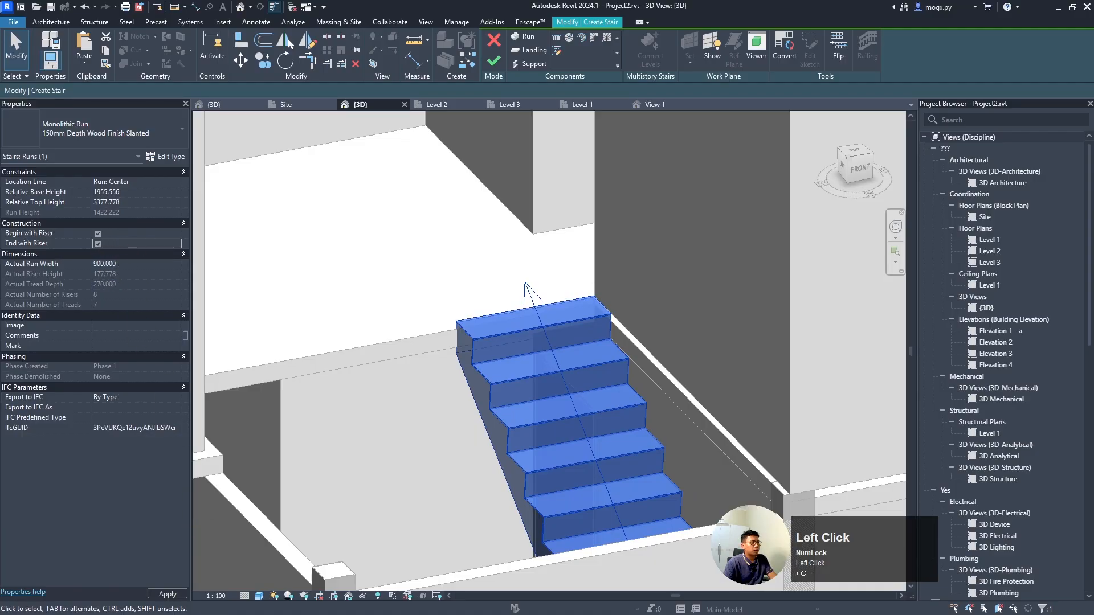
{"action": "left_click", "coordinate": [172, 593]}
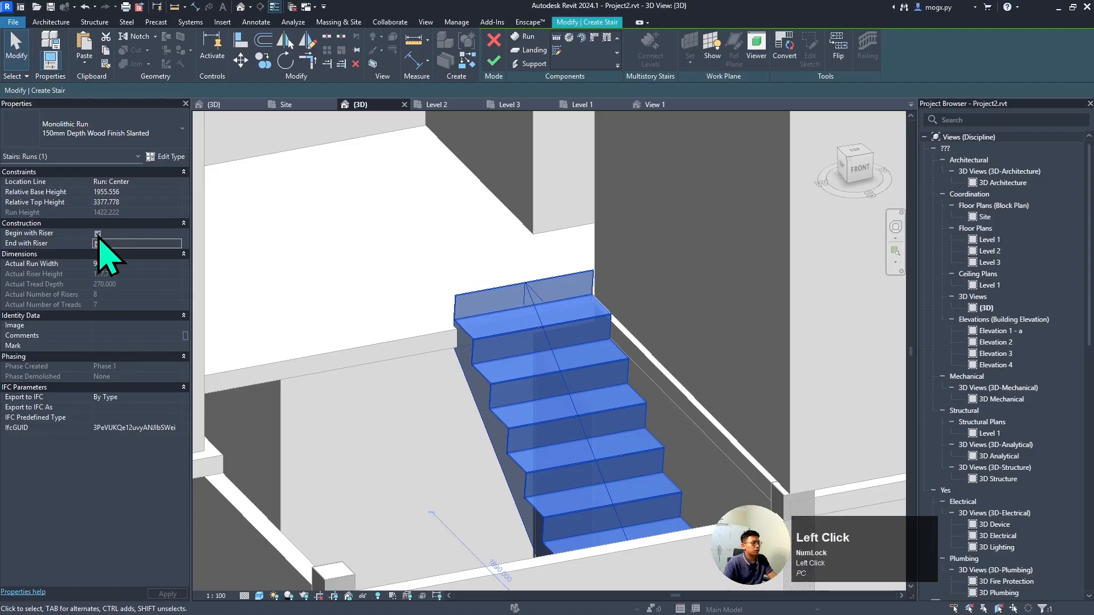
{"action": "left_click", "coordinate": [166, 594]}
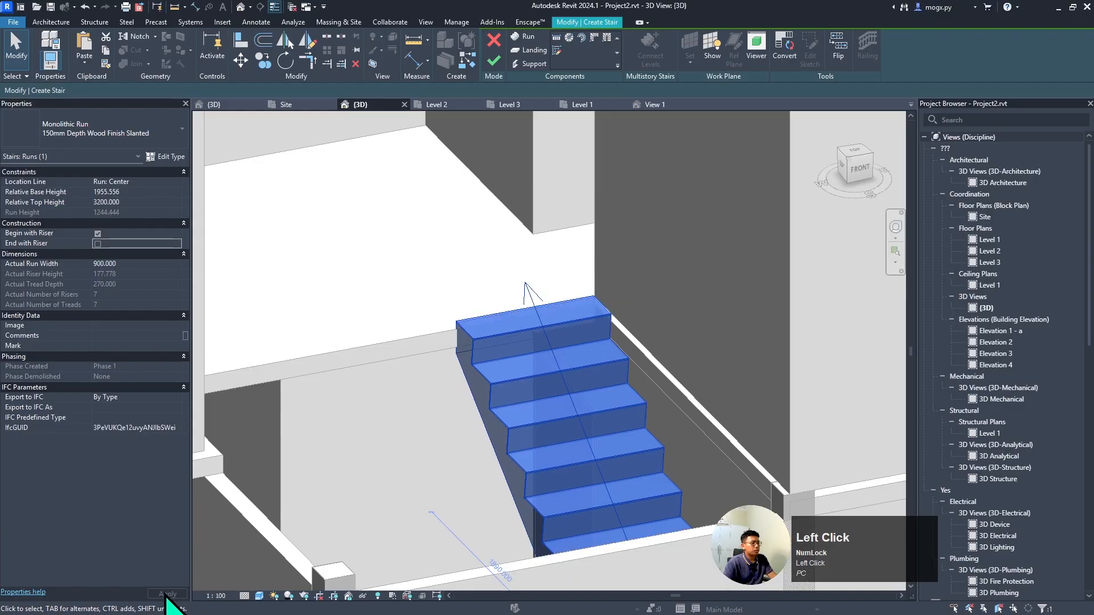
- Clear the selection around the stair and turn on the section box for the 3D view
{"action": "left_click", "coordinate": [564, 342]}
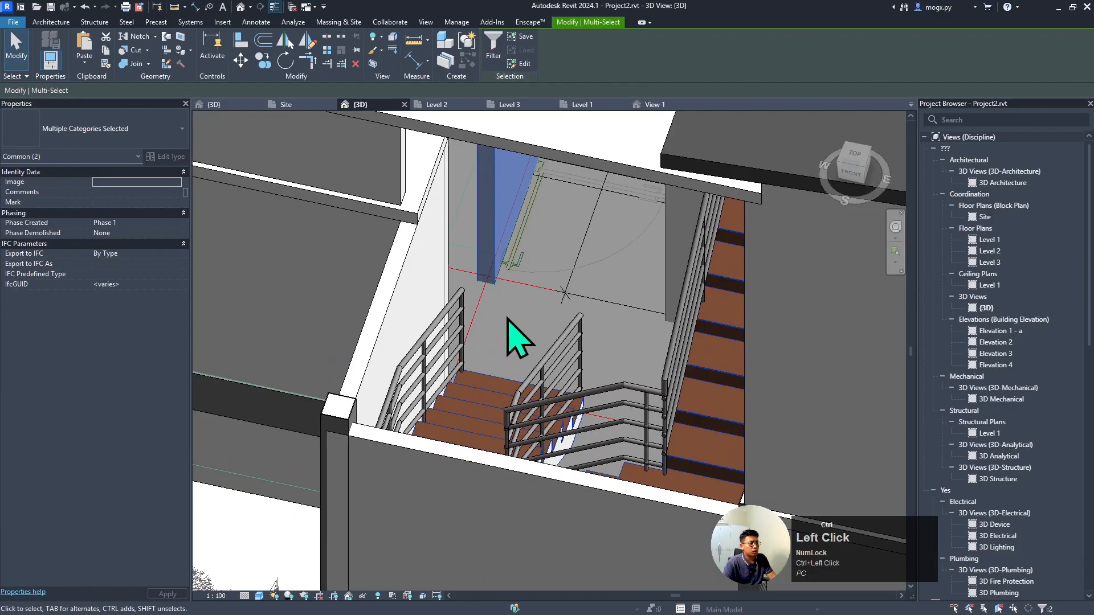
{"action": "scroll", "coordinate": [489, 385], "scroll_direction": "down", "scroll_amount": 6}
{"action": "middle_click_drag", "start_coordinate": [488, 386], "coordinate": [535, 334], "text": "shift"}
{"action": "scroll", "coordinate": [682, 393], "scroll_direction": "down", "scroll_amount": 4}
{"action": "middle_click_drag", "start_coordinate": [681, 393], "coordinate": [775, 370], "text": "shift"}
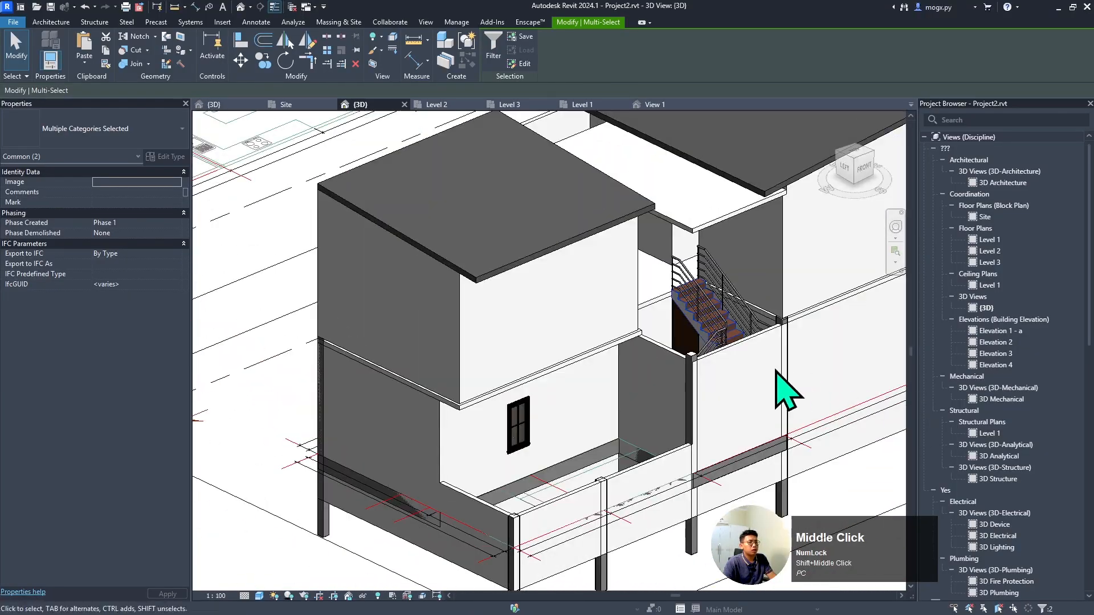
{"action": "scroll", "coordinate": [776, 370], "scroll_direction": "down", "scroll_amount": 4}
{"action": "key", "text": "Escape"}
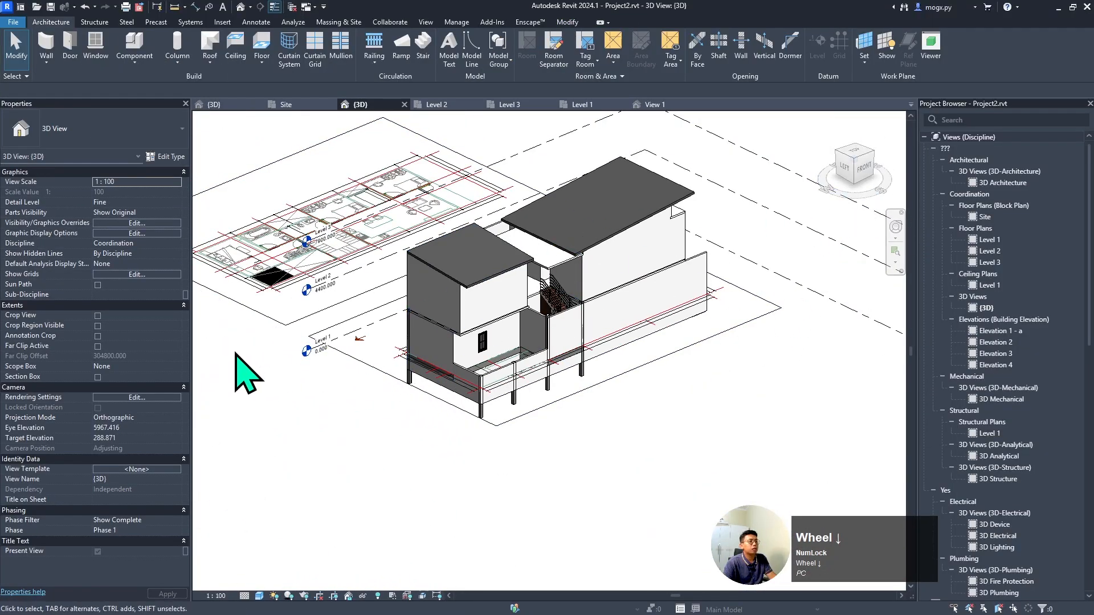
{"action": "left_click", "coordinate": [98, 377]}
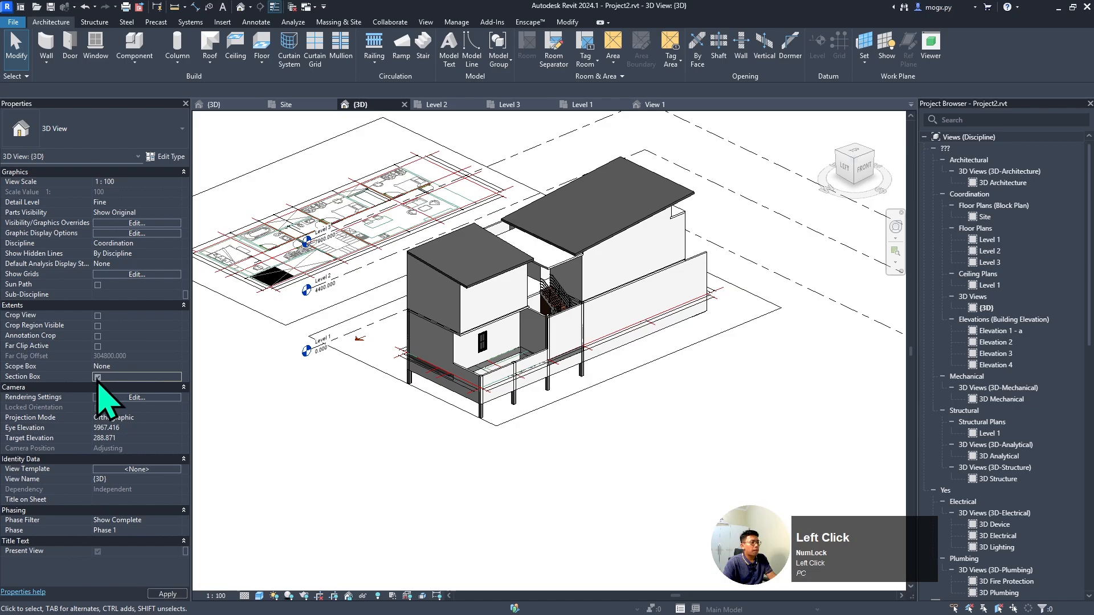
- Pull the section box's left face inward to cut the house open just in front of the U-shaped stair
{"action": "scroll", "coordinate": [447, 291], "scroll_direction": "down", "scroll_amount": 3}
{"action": "left_click", "coordinate": [377, 332]}
{"action": "left_click_drag", "start_coordinate": [392, 298], "coordinate": [454, 288]}
{"action": "scroll", "coordinate": [496, 300], "scroll_direction": "up", "scroll_amount": 4}
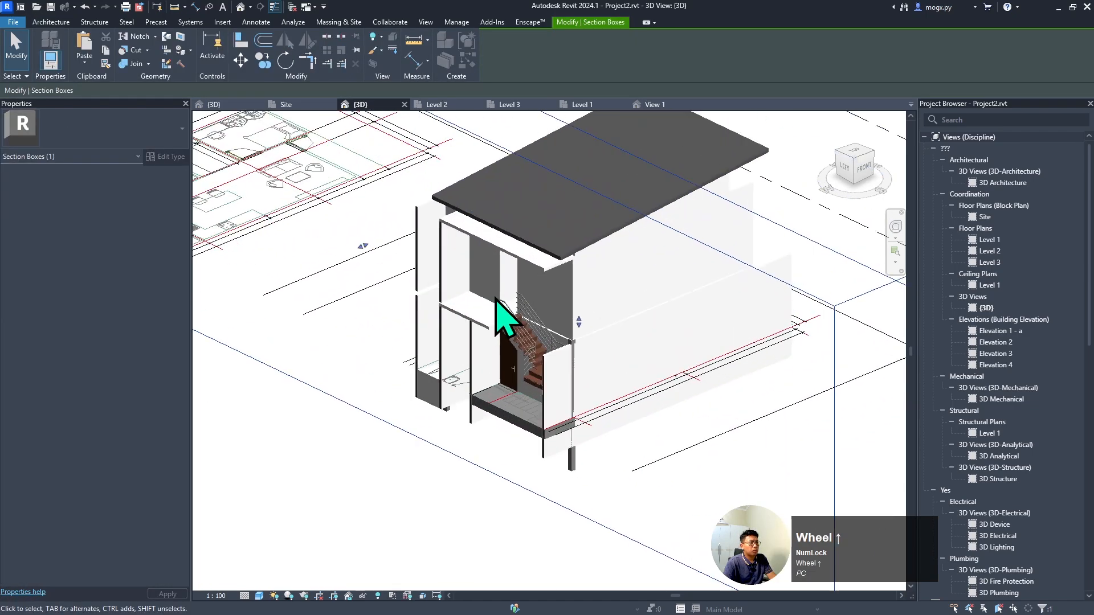
{"action": "scroll", "coordinate": [496, 399], "scroll_direction": "up", "scroll_amount": 3}
{"action": "scroll", "coordinate": [485, 324], "scroll_direction": "down", "scroll_amount": 2}
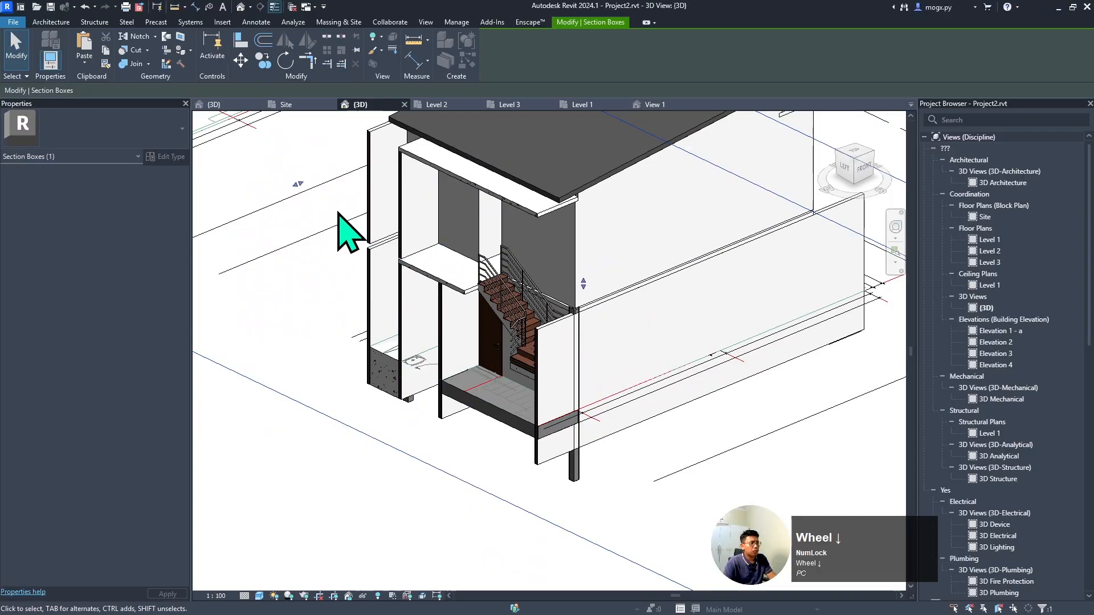
{"action": "left_click_drag", "start_coordinate": [297, 183], "coordinate": [262, 197]}
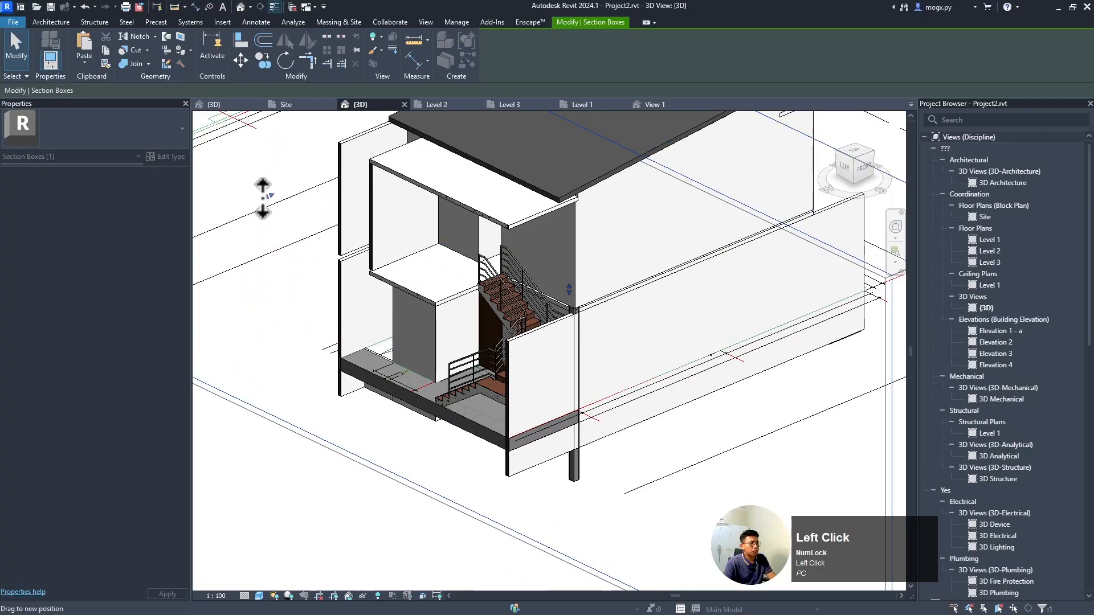
{"action": "middle_click_drag", "start_coordinate": [263, 188], "coordinate": [419, 319], "text": "shift"}
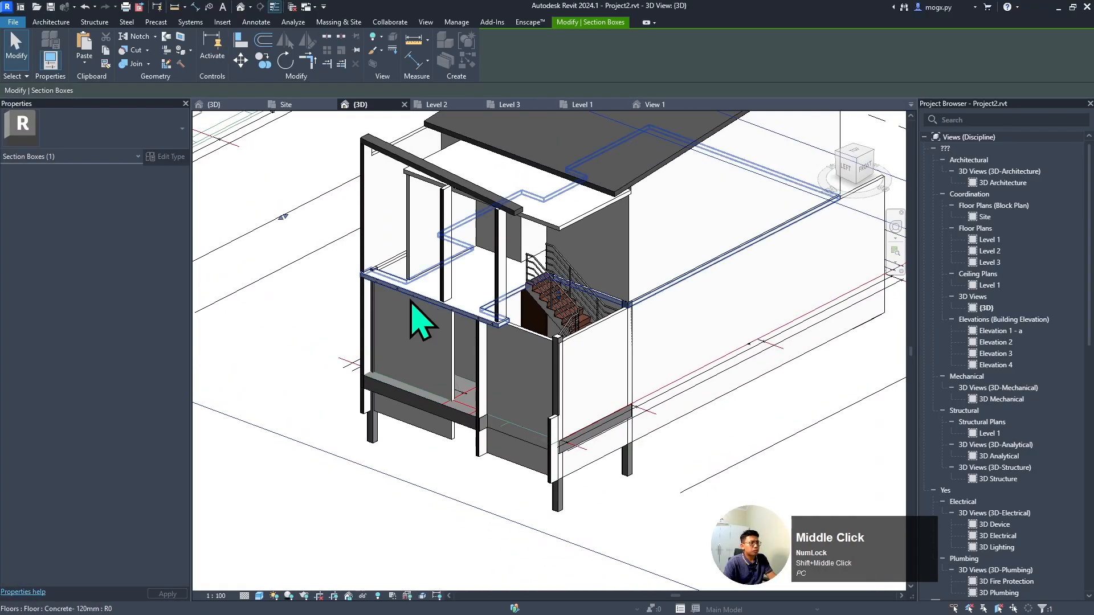
{"action": "left_click_drag", "start_coordinate": [284, 217], "coordinate": [305, 207]}
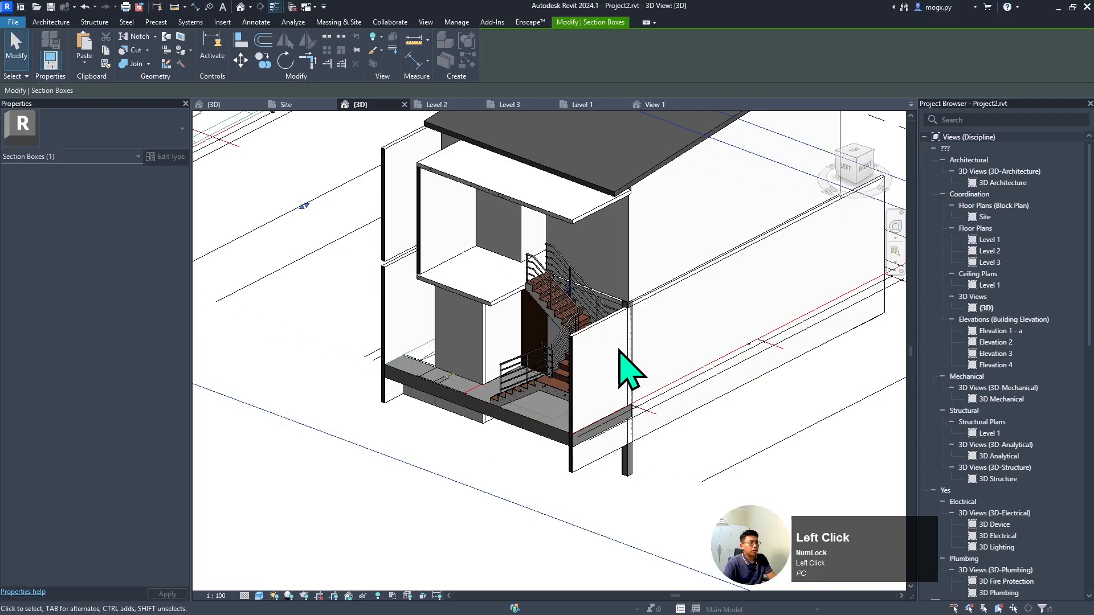
- Examine the cut-open stair in the Left view, including where its top run meets the Level 2 floor
{"action": "middle_click_drag", "start_coordinate": [620, 350], "coordinate": [813, 359], "text": "shift"}
{"action": "scroll", "coordinate": [627, 313], "scroll_direction": "down", "scroll_amount": 4}
{"action": "scroll", "coordinate": [628, 313], "scroll_direction": "up", "scroll_amount": 4}
{"action": "left_click", "coordinate": [844, 160]}
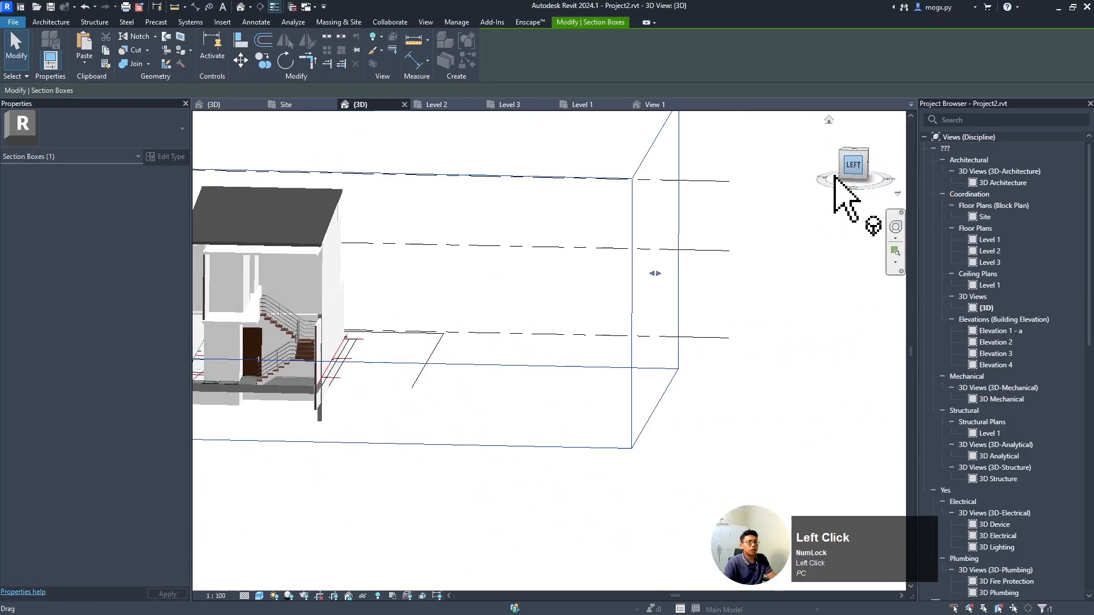
{"action": "scroll", "coordinate": [573, 401], "scroll_direction": "up", "scroll_amount": 3}
{"action": "scroll", "coordinate": [741, 347], "scroll_direction": "up", "scroll_amount": 5}
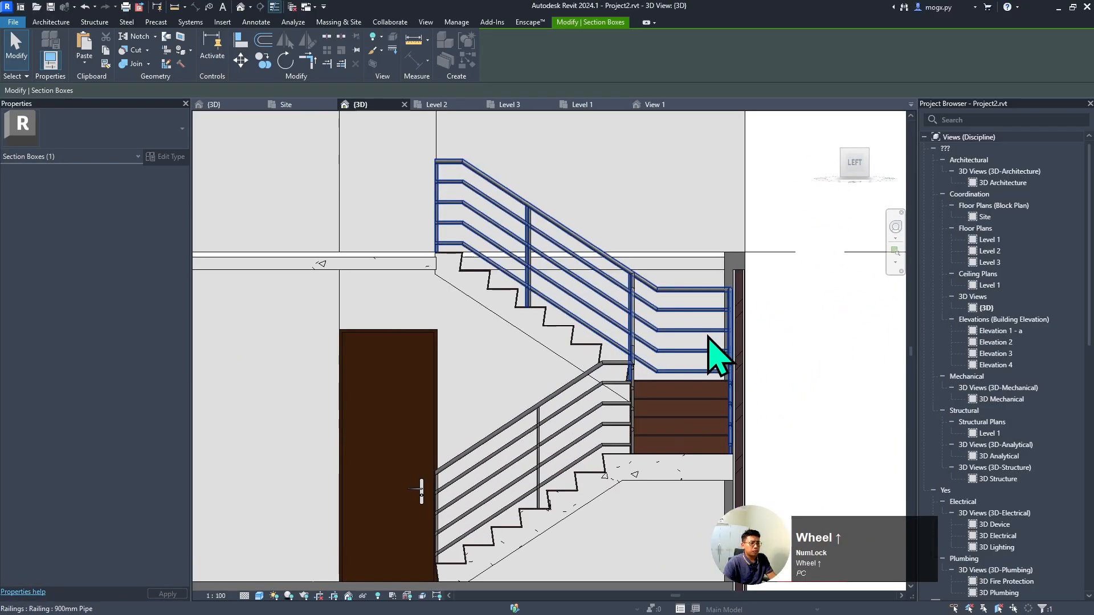
{"action": "scroll", "coordinate": [579, 484], "scroll_direction": "down", "scroll_amount": 2}
- Set the U-shaped stair's desired number of risers to 17
{"action": "left_click", "coordinate": [557, 313]}
{"action": "scroll", "coordinate": [514, 286], "scroll_direction": "up", "scroll_amount": 2}
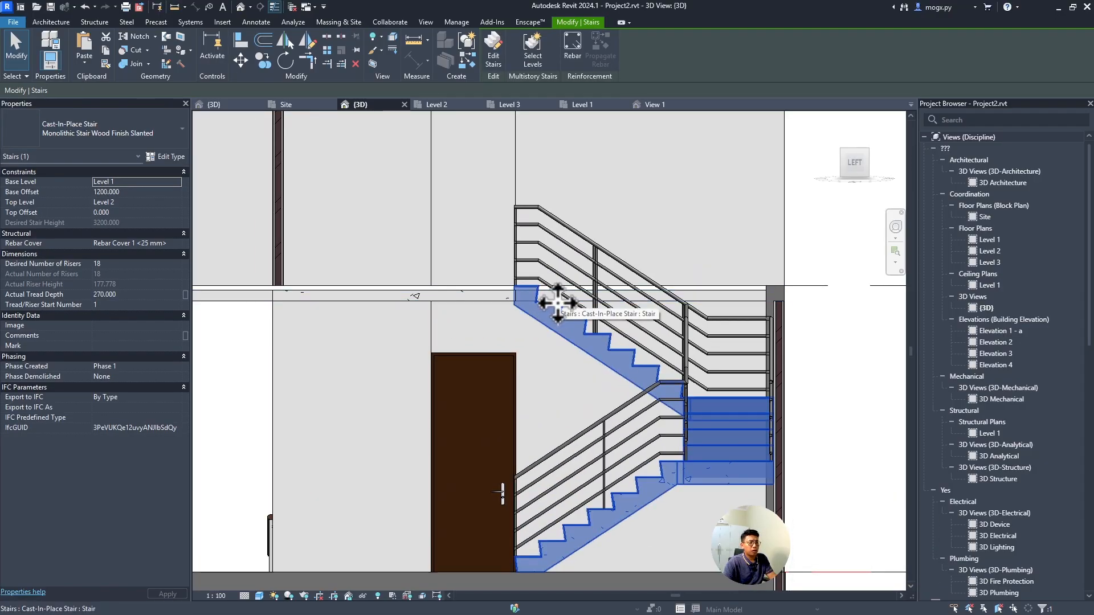
{"action": "scroll", "coordinate": [557, 302], "scroll_direction": "down", "scroll_amount": 2}
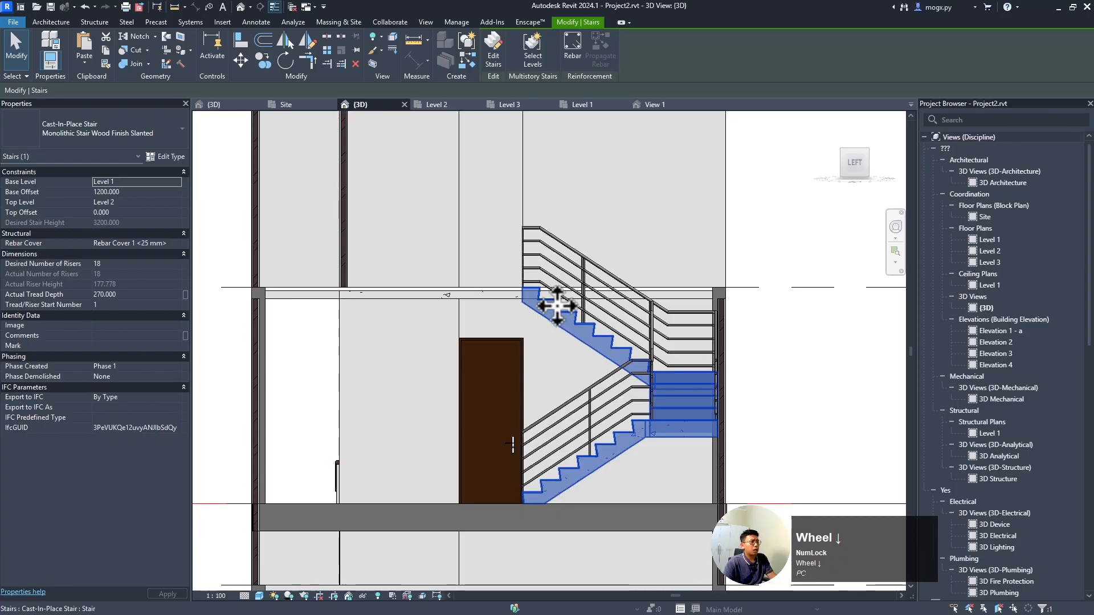
{"action": "left_click", "coordinate": [128, 264]}
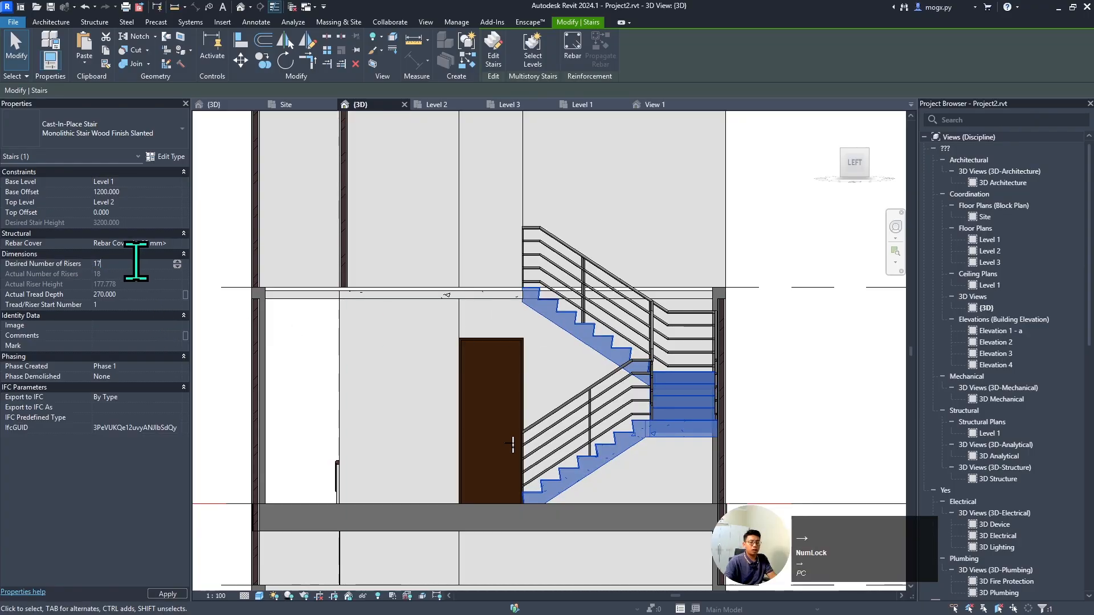
{"action": "left_click", "coordinate": [585, 352]}
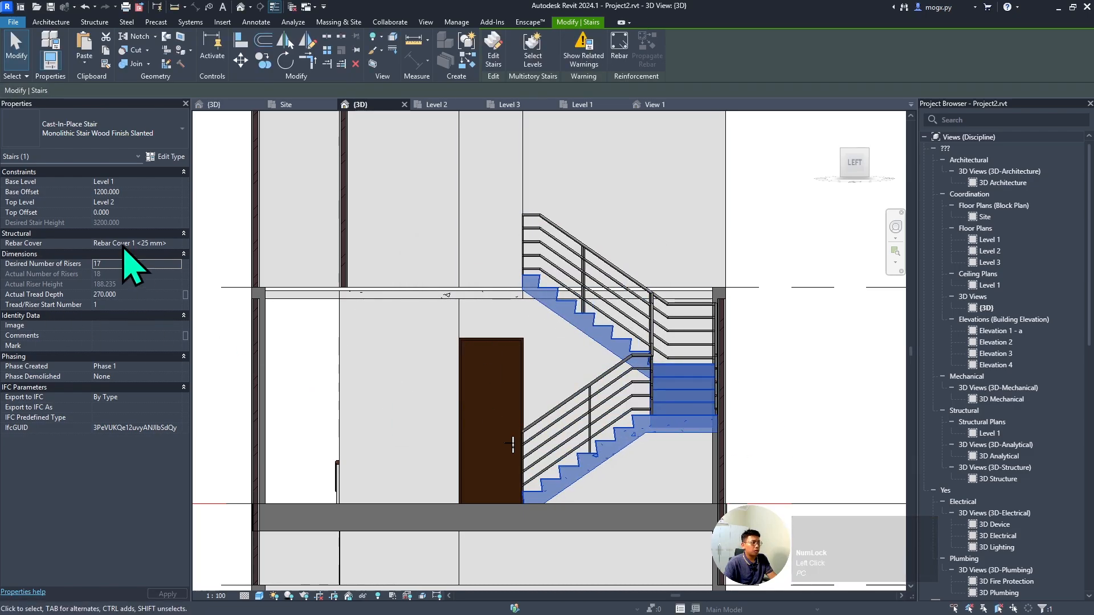
- Set the U-shaped stair's desired number of risers to 19
{"action": "left_click", "coordinate": [131, 264]}
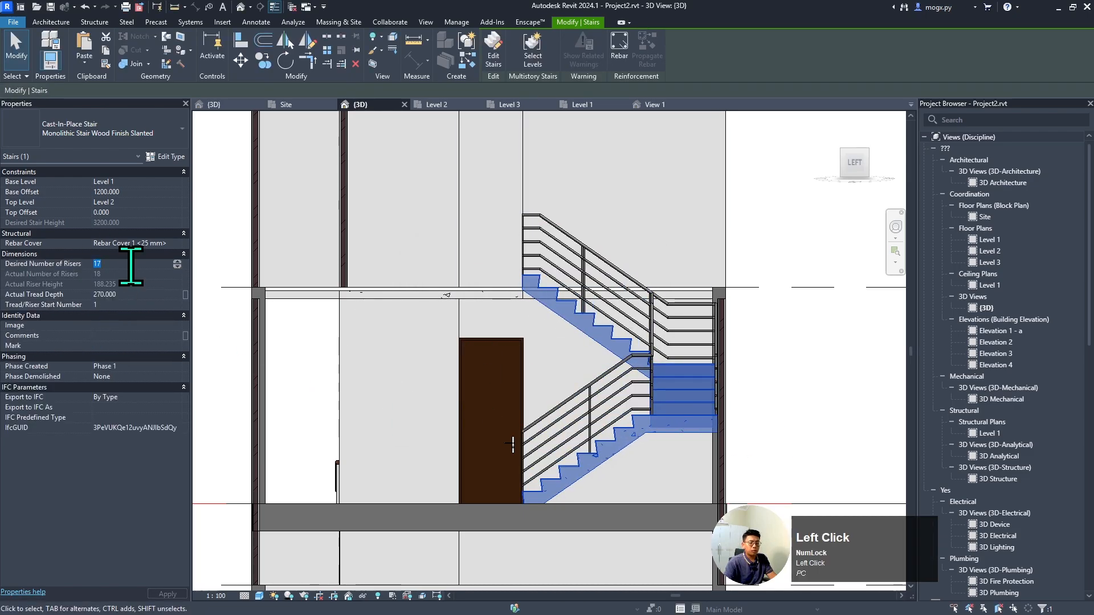
{"action": "type", "text": "19"}
{"action": "key", "text": "Return"}
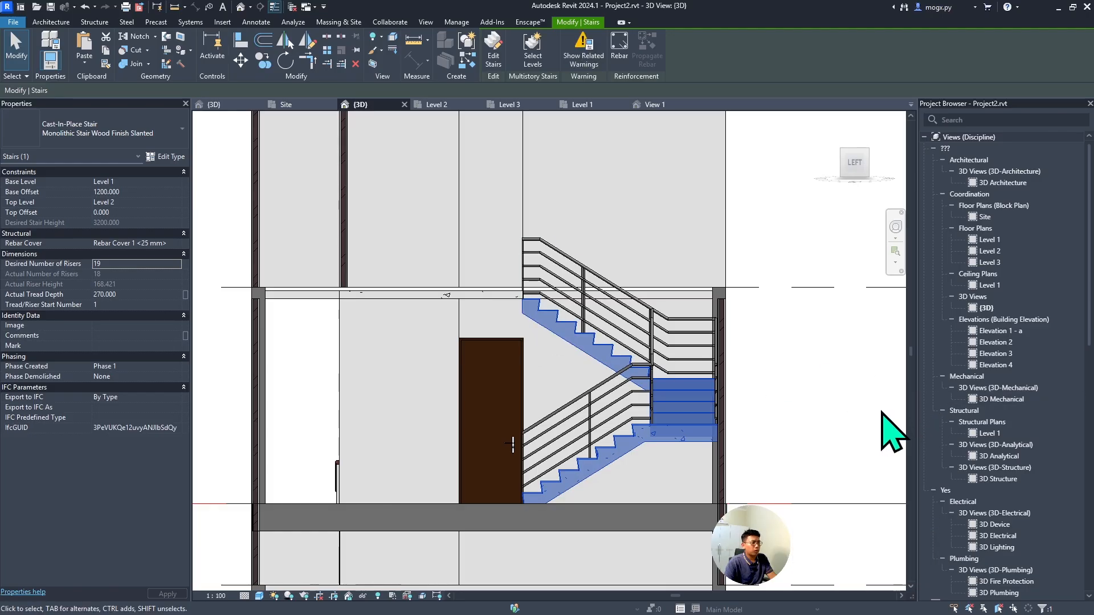
{"action": "left_click", "coordinate": [882, 432]}
{"action": "left_click", "coordinate": [643, 453]}
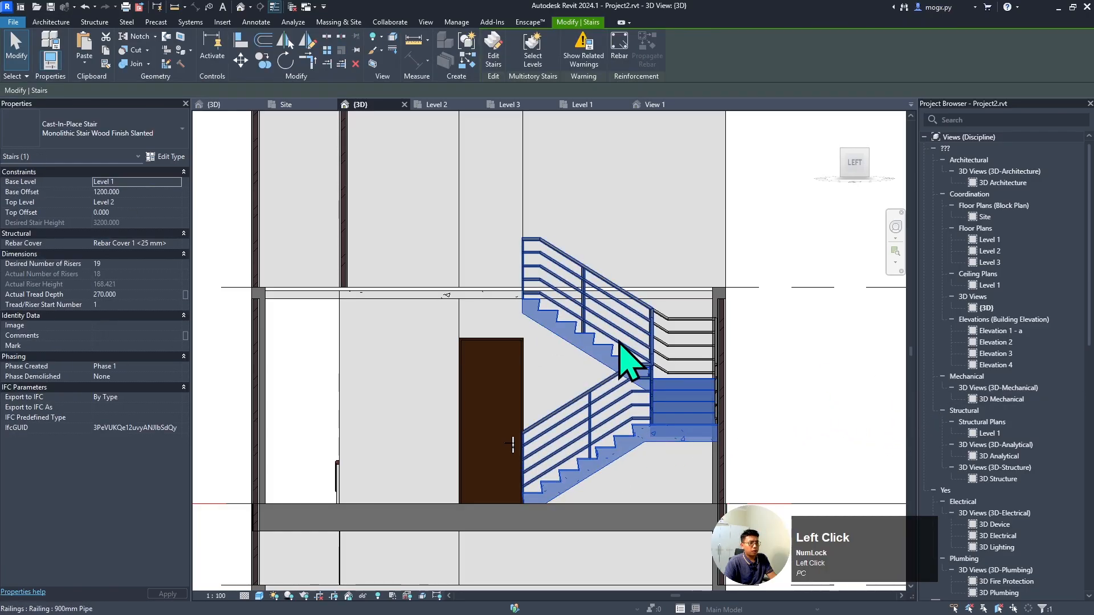
{"action": "scroll", "coordinate": [627, 359], "scroll_direction": "up", "scroll_amount": 1}
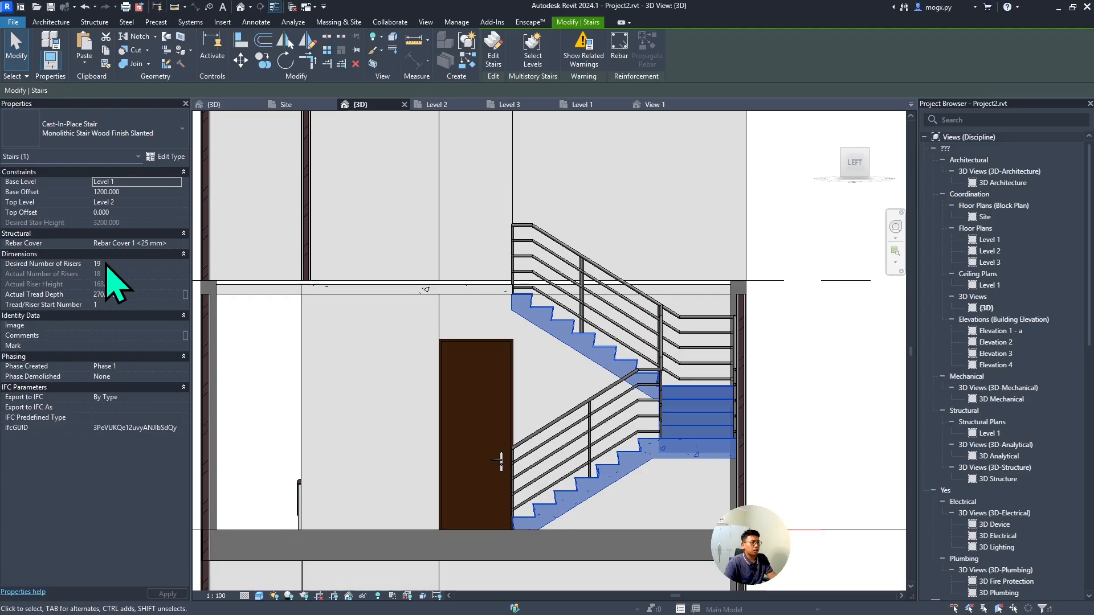
- Inspect where the stair's top run meets the Level 2 floor, and review the stair's type properties without changing them
{"action": "middle_click_drag", "start_coordinate": [517, 294], "coordinate": [369, 368], "text": "shift"}
{"action": "scroll", "coordinate": [608, 276], "scroll_direction": "up", "scroll_amount": 4}
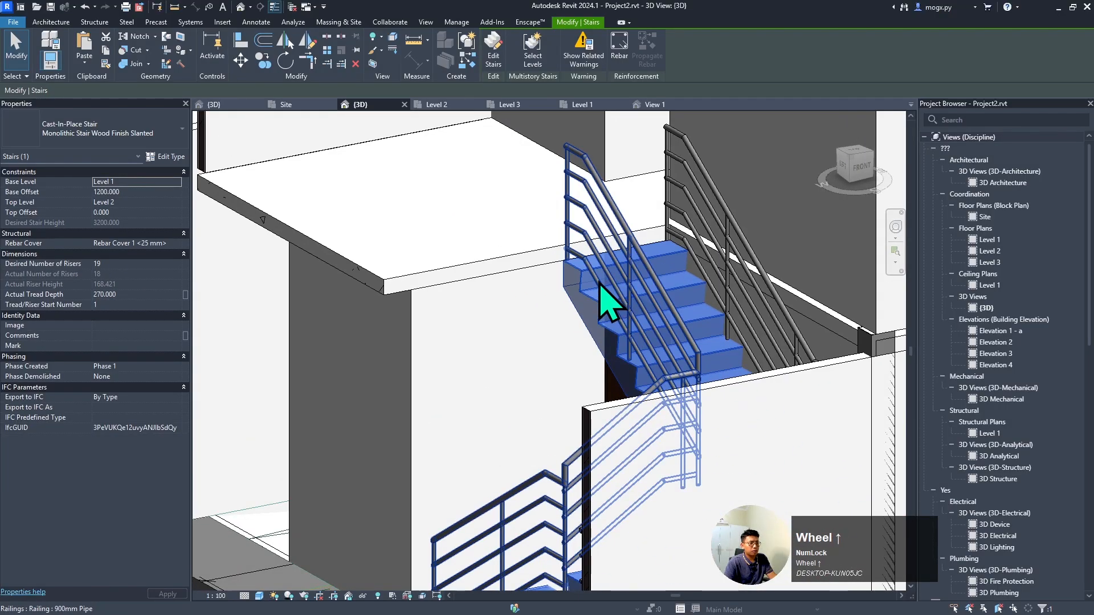
{"action": "middle_click_drag", "start_coordinate": [599, 283], "coordinate": [576, 293]}
{"action": "left_click", "coordinate": [149, 140]}
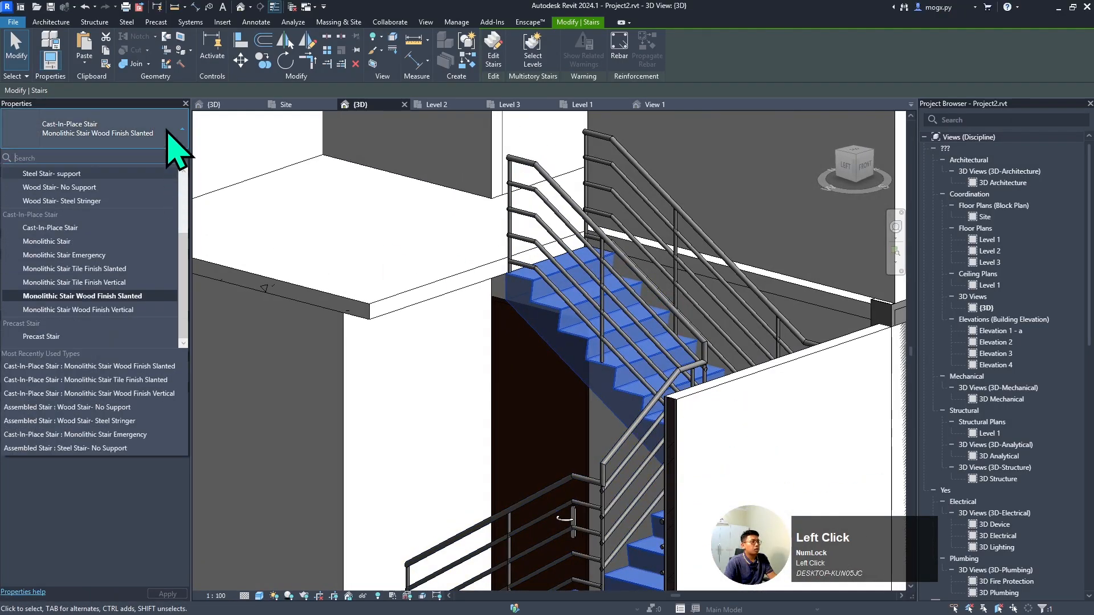
{"action": "left_click", "coordinate": [176, 150]}
{"action": "left_click", "coordinate": [166, 156]}
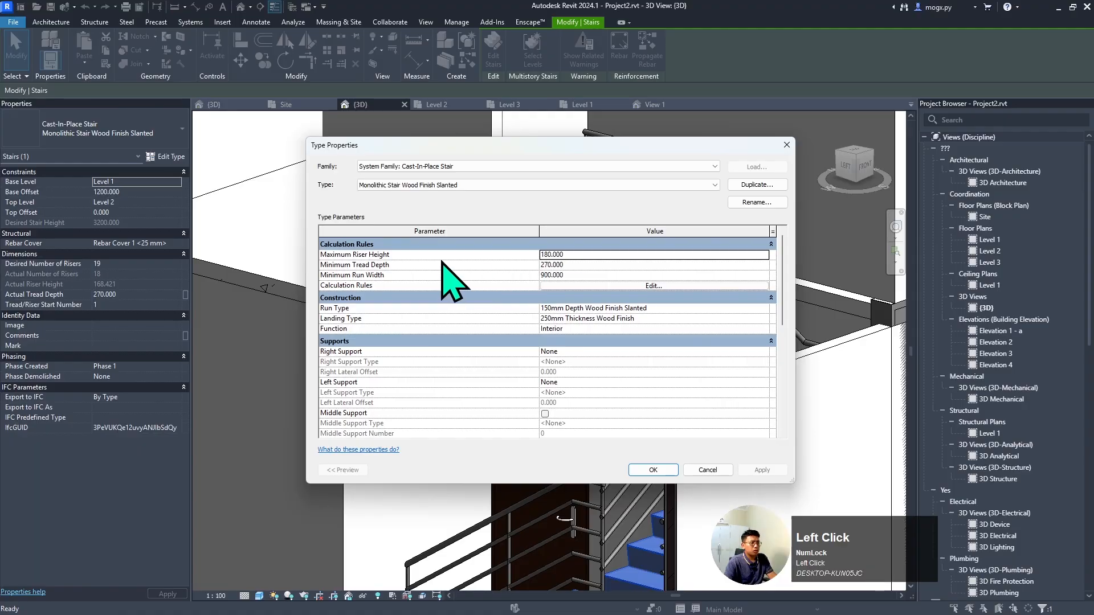
{"action": "key", "text": "Escape"}
{"action": "key", "text": "Escape"}
- Pull the section box's left face outward beyond the house so the whole building is included
{"action": "scroll", "coordinate": [611, 311], "scroll_direction": "down", "scroll_amount": 3}
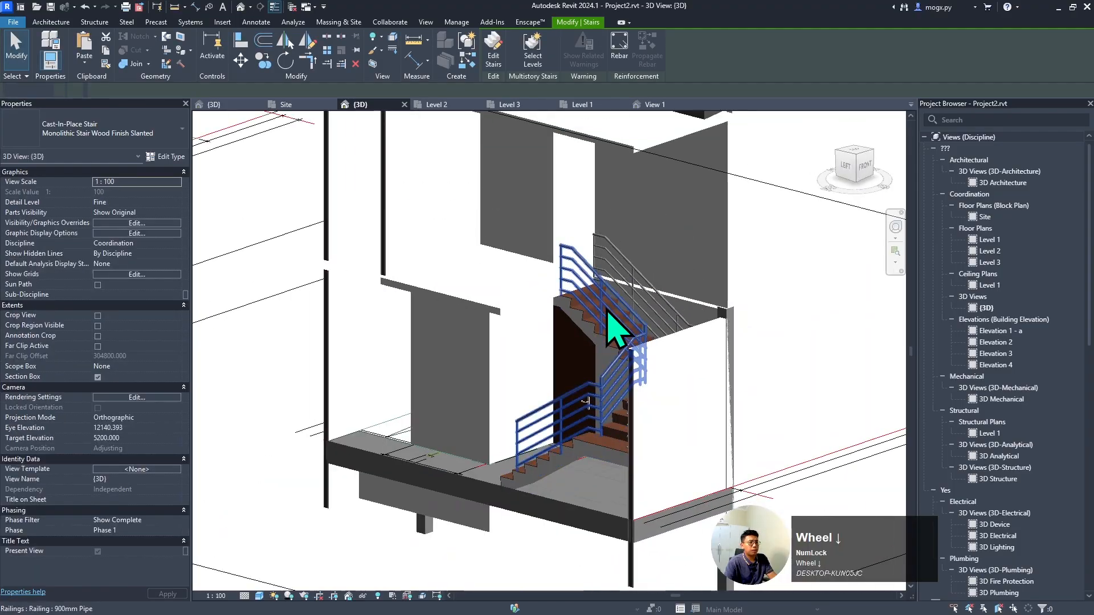
{"action": "middle_click_drag", "start_coordinate": [649, 422], "coordinate": [605, 436], "text": "shift"}
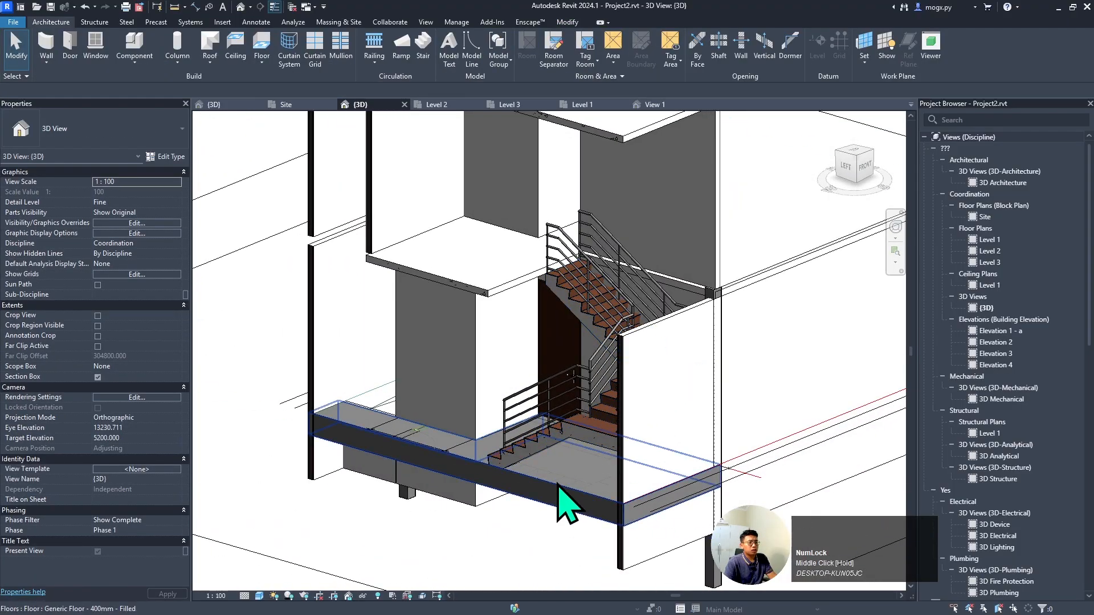
{"action": "scroll", "coordinate": [559, 485], "scroll_direction": "down", "scroll_amount": 4}
{"action": "middle_click_drag", "start_coordinate": [489, 354], "coordinate": [496, 464], "text": "shift"}
{"action": "left_click", "coordinate": [523, 362]}
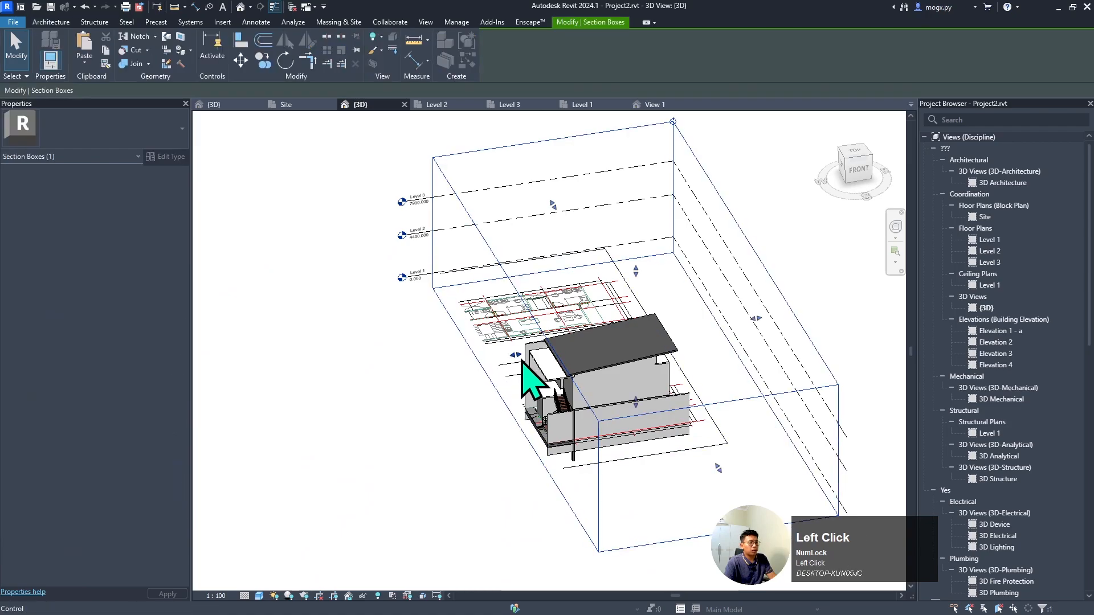
{"action": "left_click_drag", "start_coordinate": [517, 357], "coordinate": [319, 386]}
{"action": "key", "text": "Escape"}
- Reveal the hidden elements in the 3D view and select the two hidden Level 2 brick walls around the stair
{"action": "scroll", "coordinate": [618, 398], "scroll_direction": "down", "scroll_amount": 4}
{"action": "scroll", "coordinate": [620, 397], "scroll_direction": "up", "scroll_amount": 6}
{"action": "middle_click_drag", "start_coordinate": [766, 411], "coordinate": [616, 424], "text": "shift"}
{"action": "scroll", "coordinate": [548, 394], "scroll_direction": "down", "scroll_amount": 2}
{"action": "middle_click_drag", "start_coordinate": [548, 393], "coordinate": [791, 362], "text": "shift"}
{"action": "scroll", "coordinate": [559, 325], "scroll_direction": "up", "scroll_amount": 6}
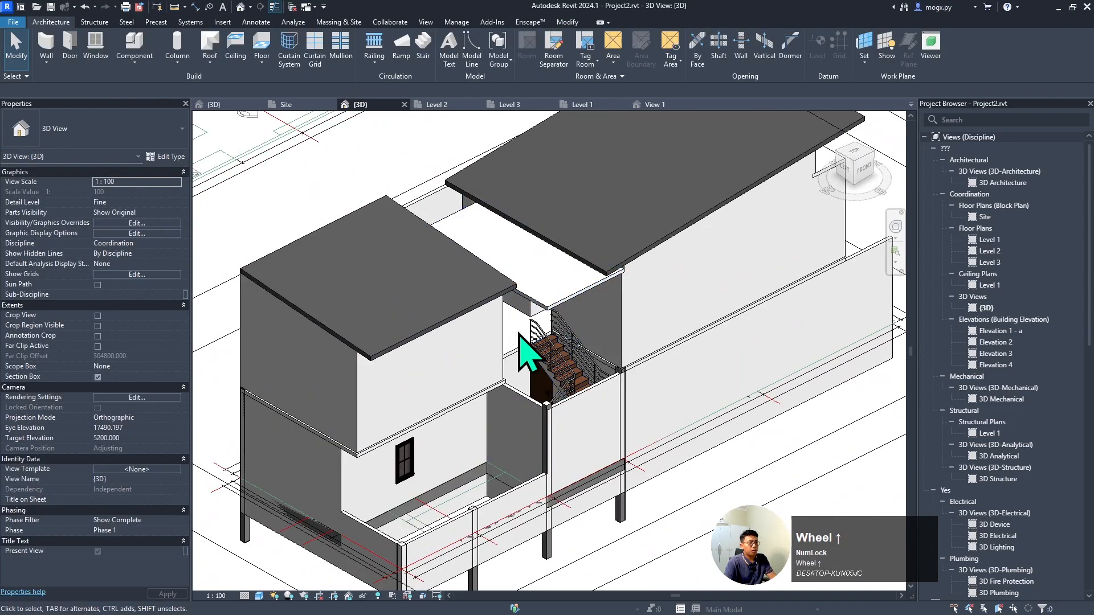
{"action": "left_click", "coordinate": [378, 595]}
{"action": "left_click", "coordinate": [568, 365]}
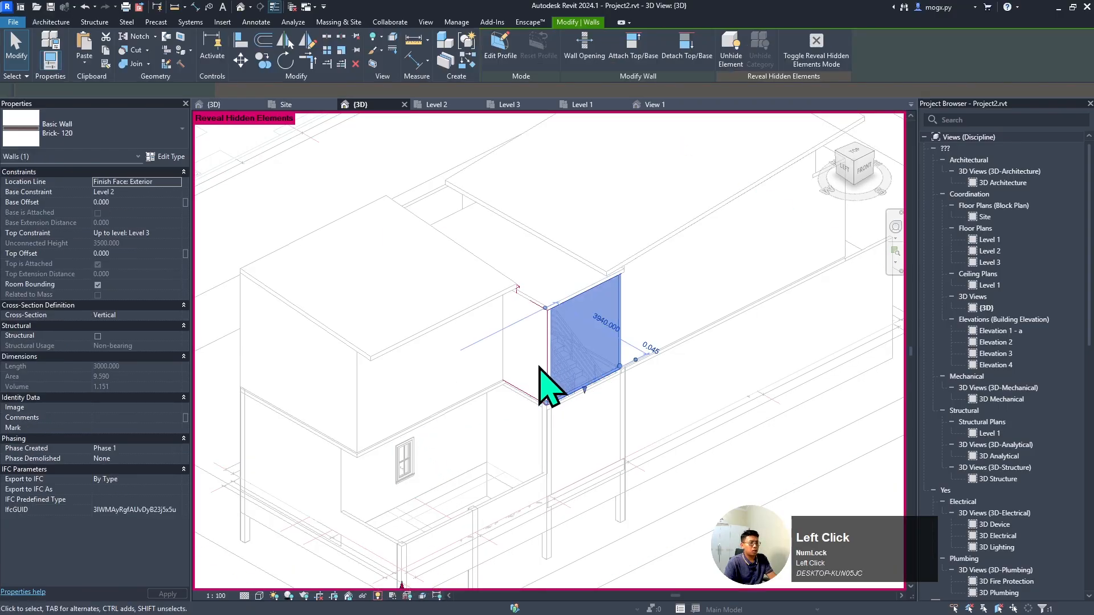
{"action": "left_click", "coordinate": [530, 392], "text": "ctrl"}
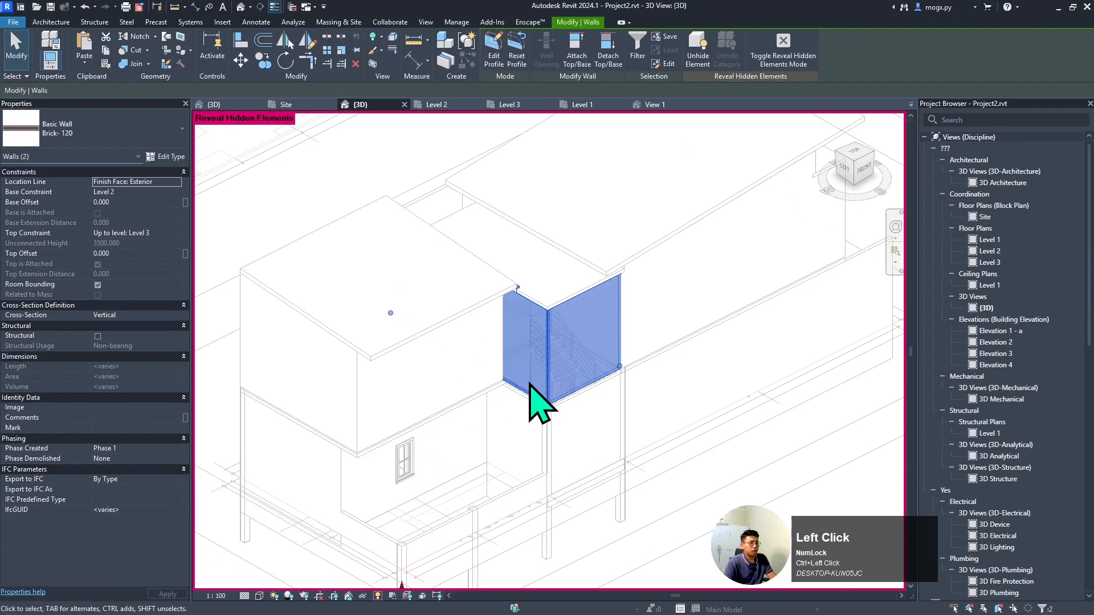
- Select the whole house, unhide its hidden elements in the 3D view and leave the reveal mode
{"action": "scroll", "coordinate": [570, 325], "scroll_direction": "down", "scroll_amount": 3}
{"action": "left_click", "coordinate": [462, 215]}
{"action": "left_click_drag", "start_coordinate": [462, 214], "coordinate": [757, 447]}
{"action": "scroll", "coordinate": [524, 391], "scroll_direction": "down", "scroll_amount": 4}
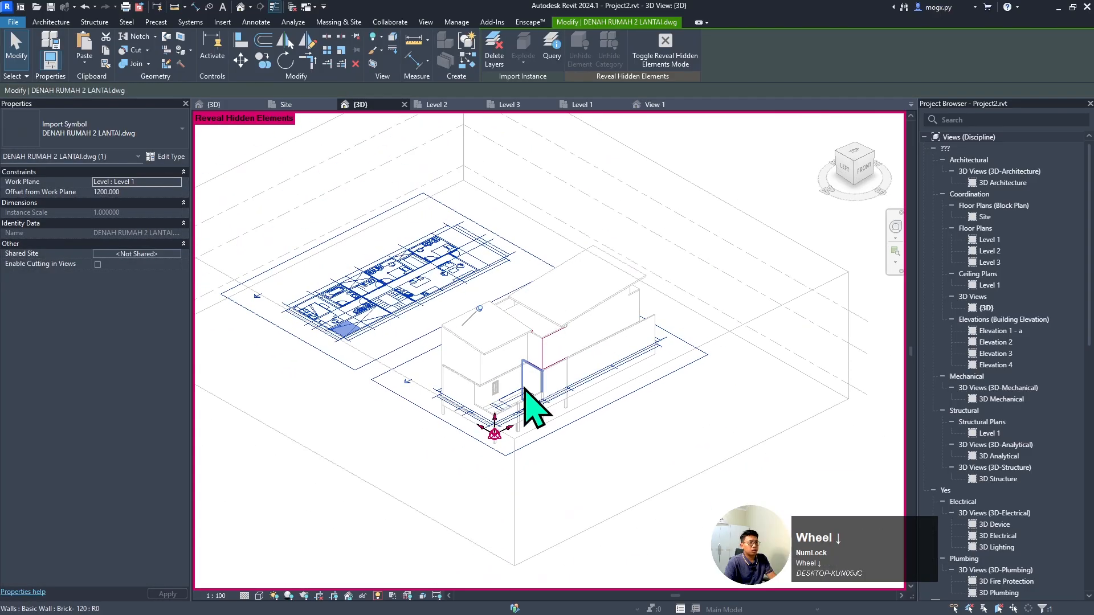
{"action": "left_click_drag", "start_coordinate": [395, 558], "coordinate": [664, 212]}
{"action": "scroll", "coordinate": [531, 336], "scroll_direction": "up", "scroll_amount": 4}
{"action": "right_click", "coordinate": [533, 337]}
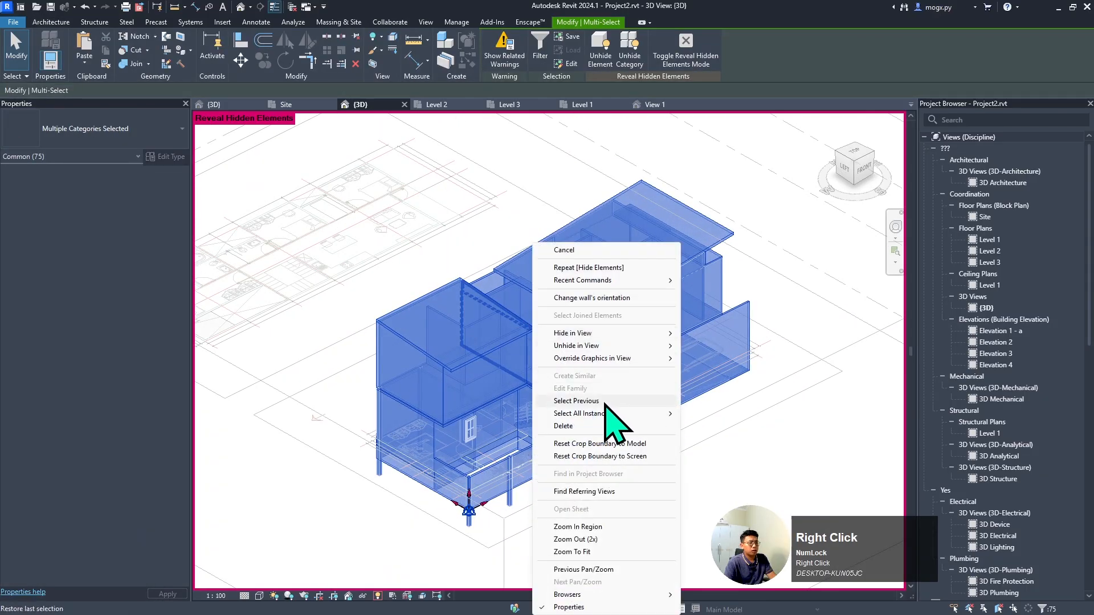
{"action": "left_click", "coordinate": [724, 346]}
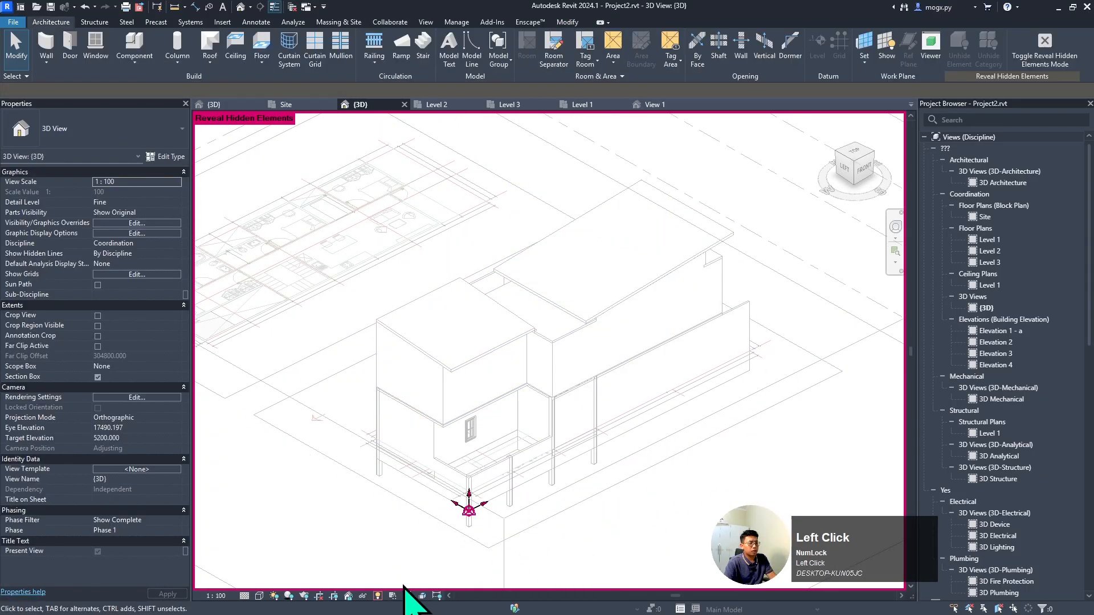
{"action": "left_click", "coordinate": [379, 597]}
- Examine the complete house in 3D from its right side, and bring up the Level 2 floor plan
{"action": "scroll", "coordinate": [686, 515], "scroll_direction": "down", "scroll_amount": 4}
{"action": "middle_click_drag", "start_coordinate": [686, 515], "coordinate": [327, 364], "text": "shift"}
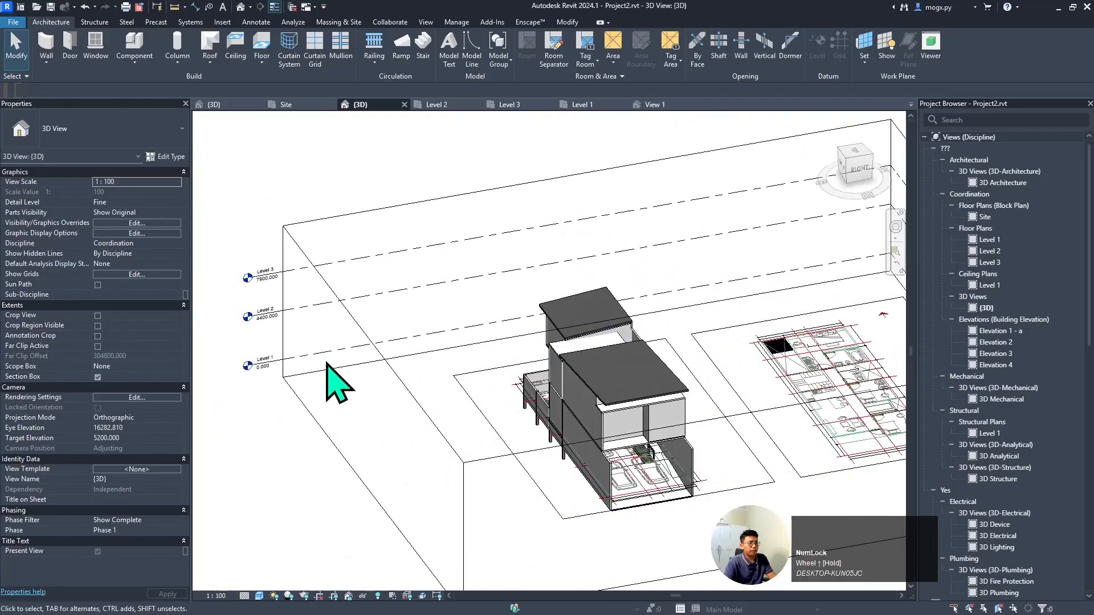
{"action": "scroll", "coordinate": [548, 476], "scroll_direction": "up", "scroll_amount": 3, "text": "shift"}
{"action": "scroll", "coordinate": [548, 476], "scroll_direction": "down", "scroll_amount": 3}
{"action": "mouse_move", "coordinate": [548, 476]}
{"action": "middle_mouse_down", "text": "shift"}
{"action": "mouse_move", "coordinate": [566, 446]}
{"action": "mouse_move", "coordinate": [547, 440]}
{"action": "mouse_move", "coordinate": [450, 452]}
{"action": "mouse_move", "coordinate": [544, 487]}
{"action": "mouse_move", "coordinate": [518, 439]}
{"action": "mouse_move", "coordinate": [442, 449]}
{"action": "mouse_move", "coordinate": [497, 400]}
{"action": "mouse_move", "coordinate": [563, 462]}
{"action": "middle_mouse_up", "text": "shift"}
{"action": "scroll", "coordinate": [611, 420], "scroll_direction": "up", "scroll_amount": 2}
{"action": "scroll", "coordinate": [542, 357], "scroll_direction": "down", "scroll_amount": 3}
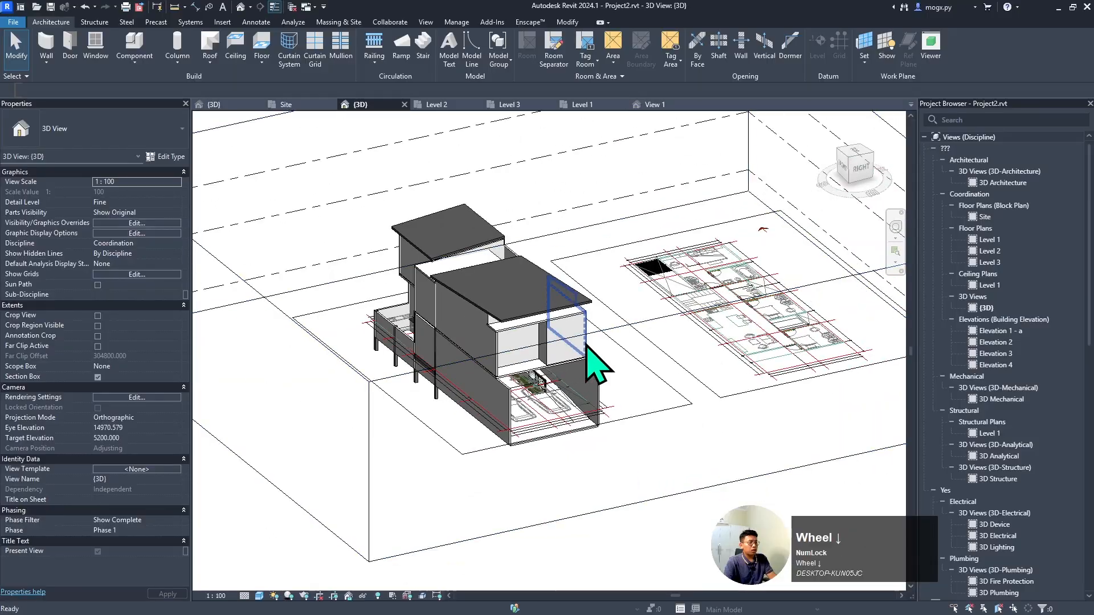
{"action": "left_click", "coordinate": [590, 108]}
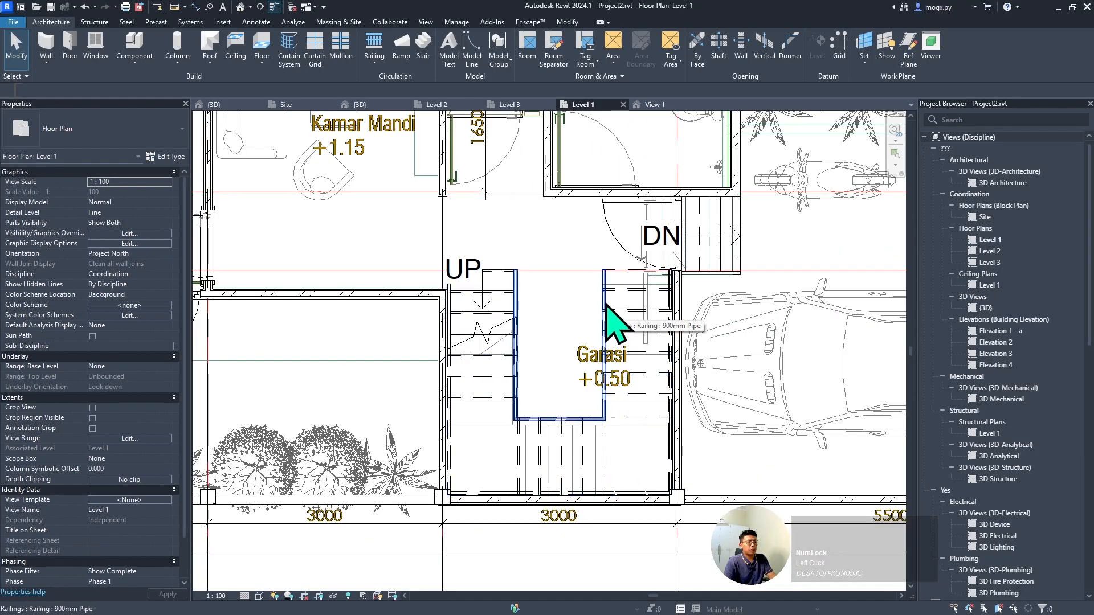
{"action": "left_click", "coordinate": [438, 105]}
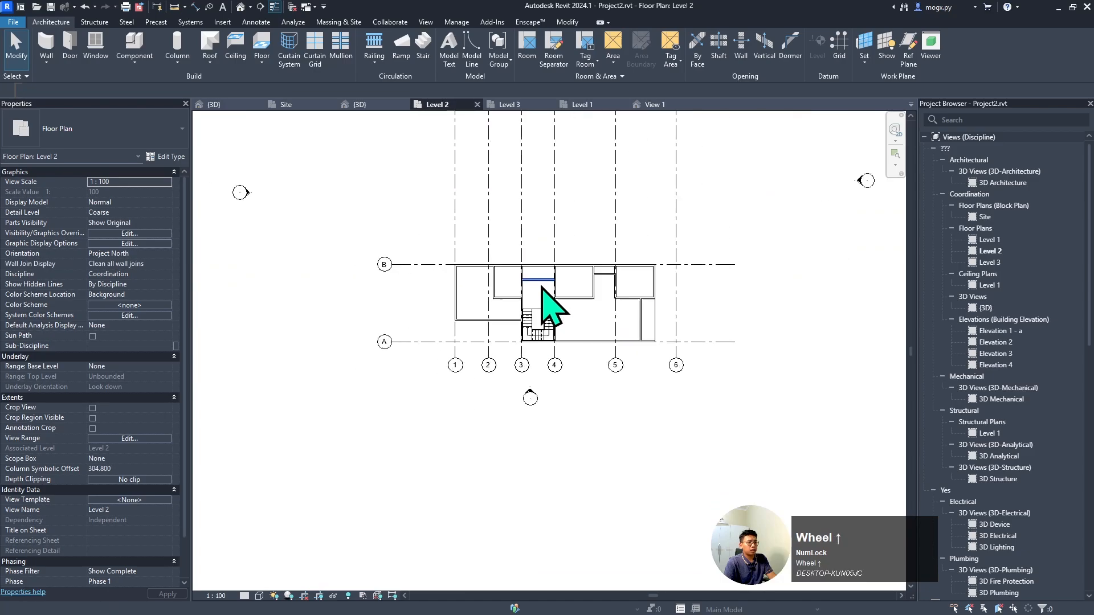
- Edit the path of the inner stair railing on Level 2 and extend its right segment slightly past the stair's upper edge
{"action": "scroll", "coordinate": [541, 287], "scroll_direction": "up", "scroll_amount": 6}
{"action": "double_click", "coordinate": [539, 344]}
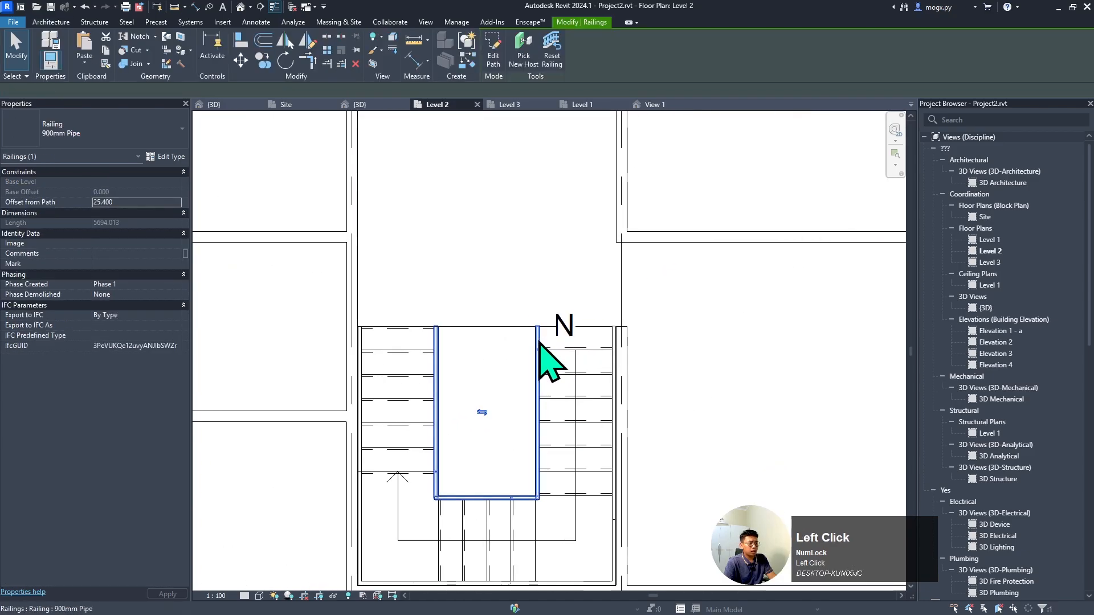
{"action": "scroll", "coordinate": [555, 356], "scroll_direction": "up", "scroll_amount": 2}
{"action": "left_click", "coordinate": [557, 326]}
{"action": "mouse_move", "coordinate": [556, 322]}
{"action": "left_mouse_down"}
{"action": "mouse_move", "coordinate": [557, 296]}
{"action": "mouse_move", "coordinate": [556, 308]}
{"action": "left_mouse_up"}
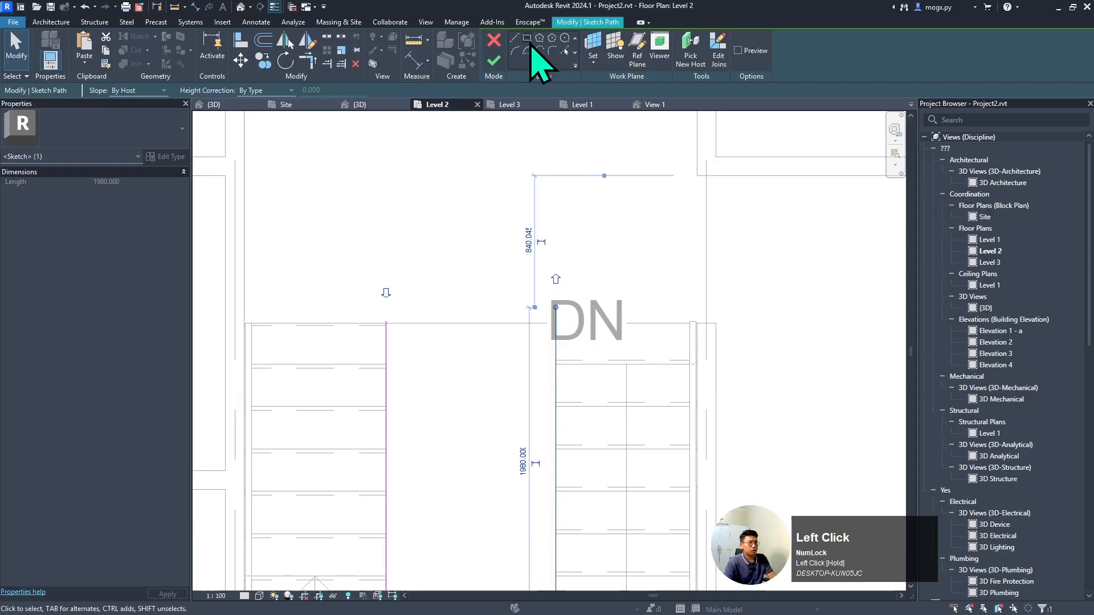
- Draw a horizontal railing segment from the extended end across to the left wall, shift it closer to the stair edge, and finish the path
{"action": "left_click", "coordinate": [515, 38]}
{"action": "left_click", "coordinate": [556, 308]}
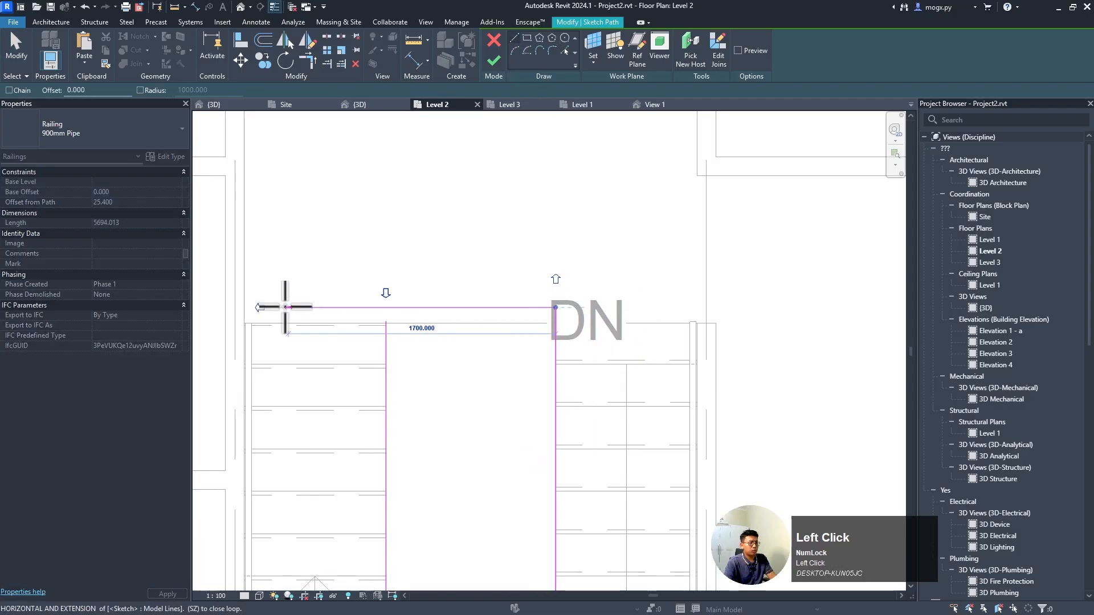
{"action": "left_click", "coordinate": [243, 309]}
{"action": "key", "text": "Escape"}
{"action": "left_click", "coordinate": [484, 307]}
{"action": "mouse_move", "coordinate": [483, 306]}
{"action": "left_mouse_down"}
{"action": "mouse_move", "coordinate": [483, 319]}
{"action": "mouse_move", "coordinate": [480, 295]}
{"action": "mouse_move", "coordinate": [474, 315]}
{"action": "left_mouse_up"}
{"action": "left_click", "coordinate": [487, 221]}
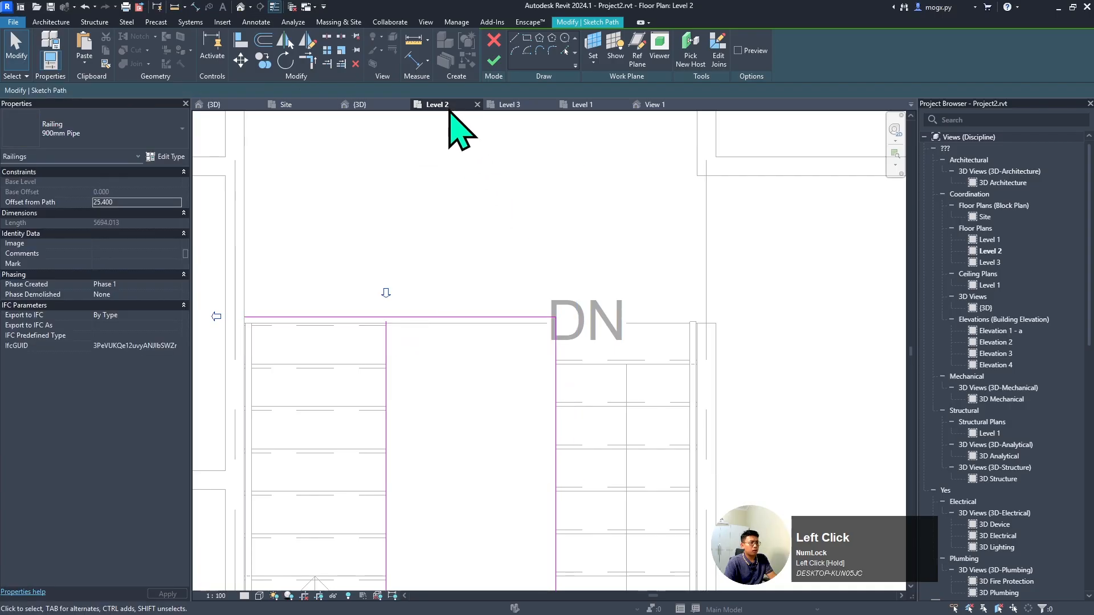
{"action": "left_click", "coordinate": [495, 61]}
- Isolate the stair and its inner railing with a selection box in the 3D view
{"action": "scroll", "coordinate": [525, 374], "scroll_direction": "down", "scroll_amount": 3}
{"action": "left_click", "coordinate": [518, 408]}
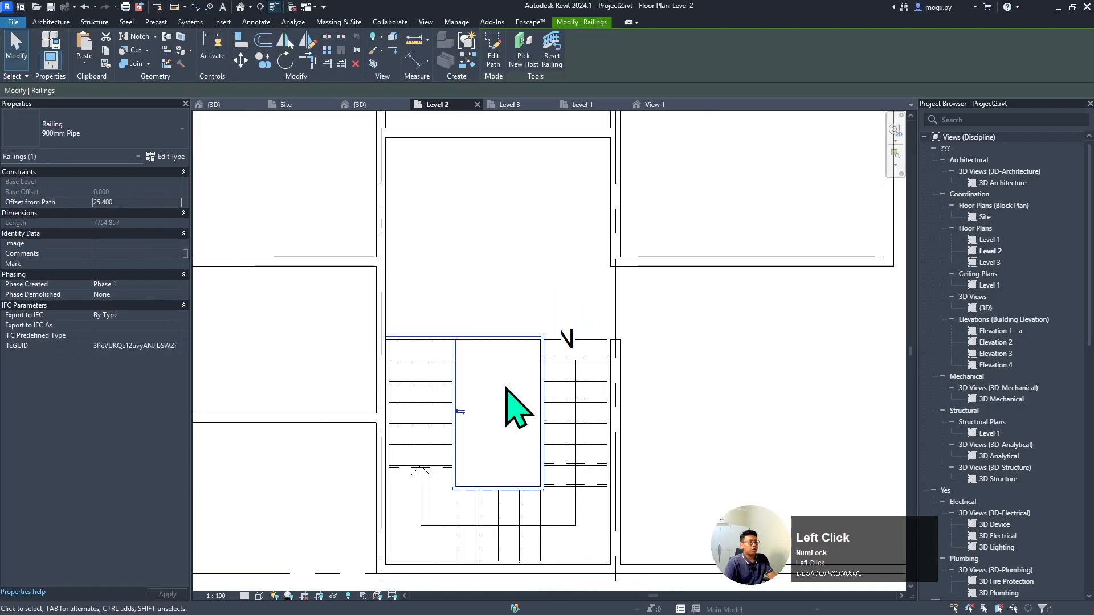
{"action": "left_click", "coordinate": [433, 457], "text": "ctrl"}
{"action": "scroll", "coordinate": [515, 374], "scroll_direction": "down", "scroll_amount": 3}
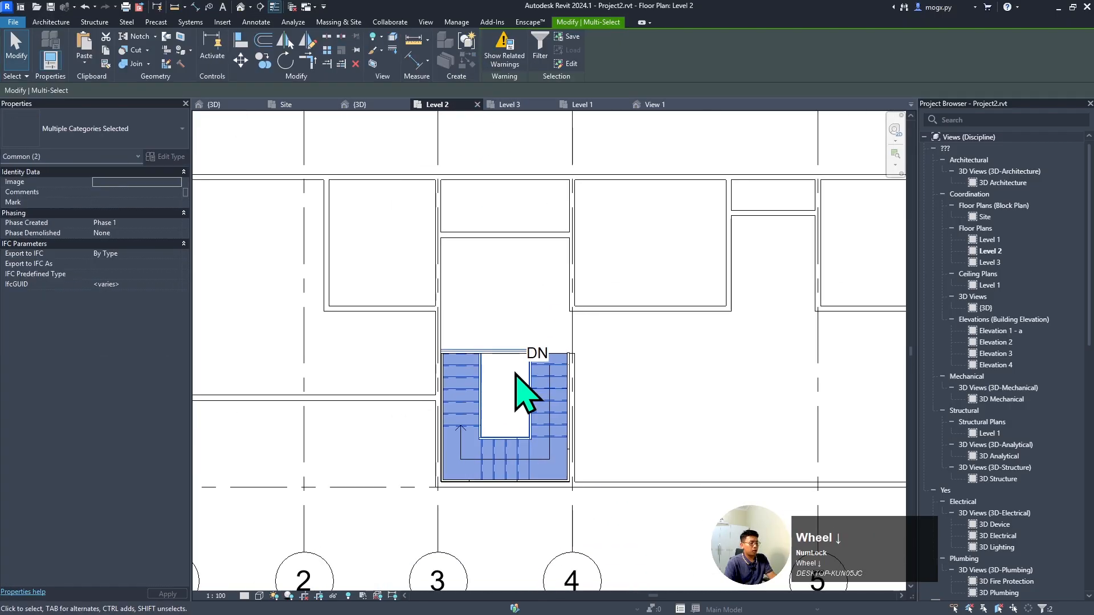
{"action": "key", "text": "x"}
{"action": "scroll", "coordinate": [524, 365], "scroll_direction": "up", "scroll_amount": 3}
{"action": "middle_click_drag", "start_coordinate": [520, 342], "coordinate": [320, 346], "text": "shift"}
{"action": "scroll", "coordinate": [495, 378], "scroll_direction": "up", "scroll_amount": 3}
{"action": "middle_click_drag", "start_coordinate": [496, 379], "coordinate": [776, 378], "text": "shift"}
{"action": "left_click", "coordinate": [618, 319]}
{"action": "scroll", "coordinate": [618, 321], "scroll_direction": "down", "scroll_amount": 3}
{"action": "left_click", "coordinate": [738, 425]}
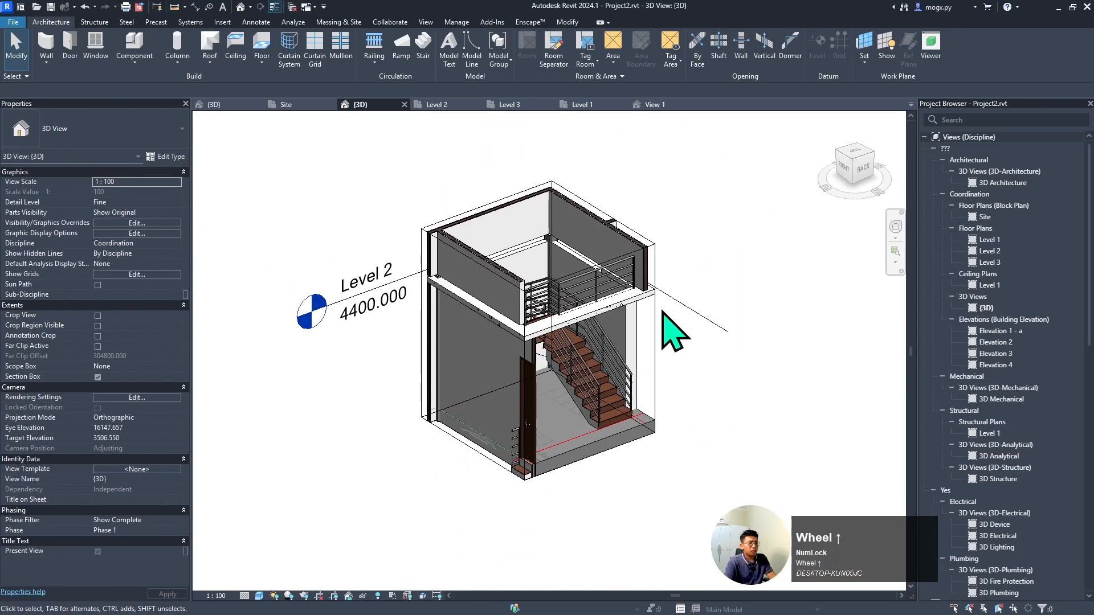
- Delete the wall-side railing of the stair in the 3D view
{"action": "scroll", "coordinate": [662, 311], "scroll_direction": "up", "scroll_amount": 2}
{"action": "left_click", "coordinate": [585, 388]}
{"action": "key", "text": "Delete"}
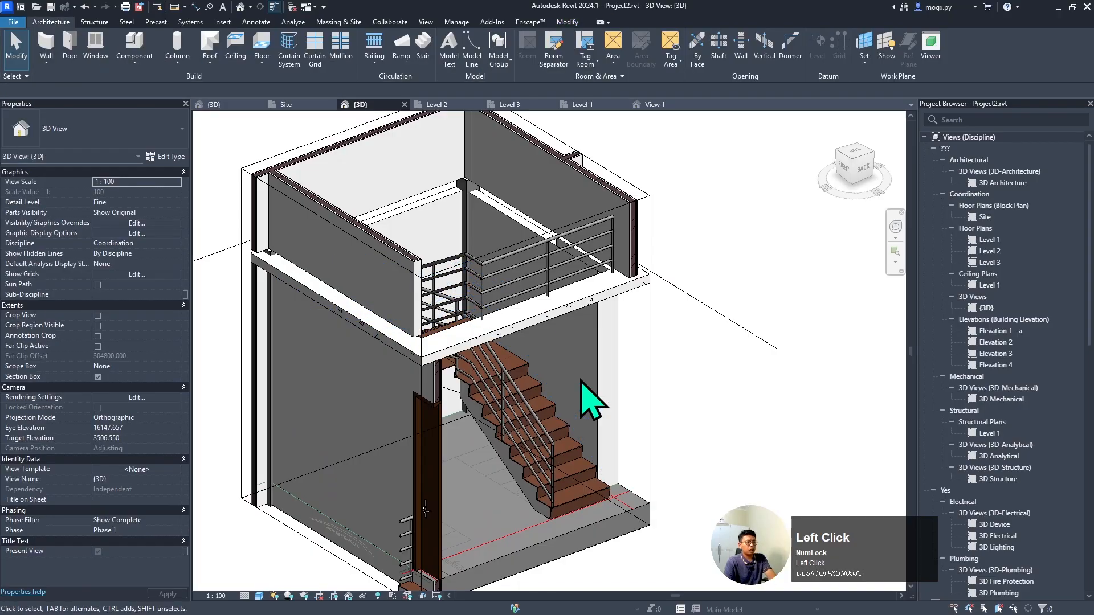
- Change the inner stair railing's type to Glass Panel - Handrailed
{"action": "middle_click_drag", "start_coordinate": [598, 421], "coordinate": [420, 303], "text": "shift"}
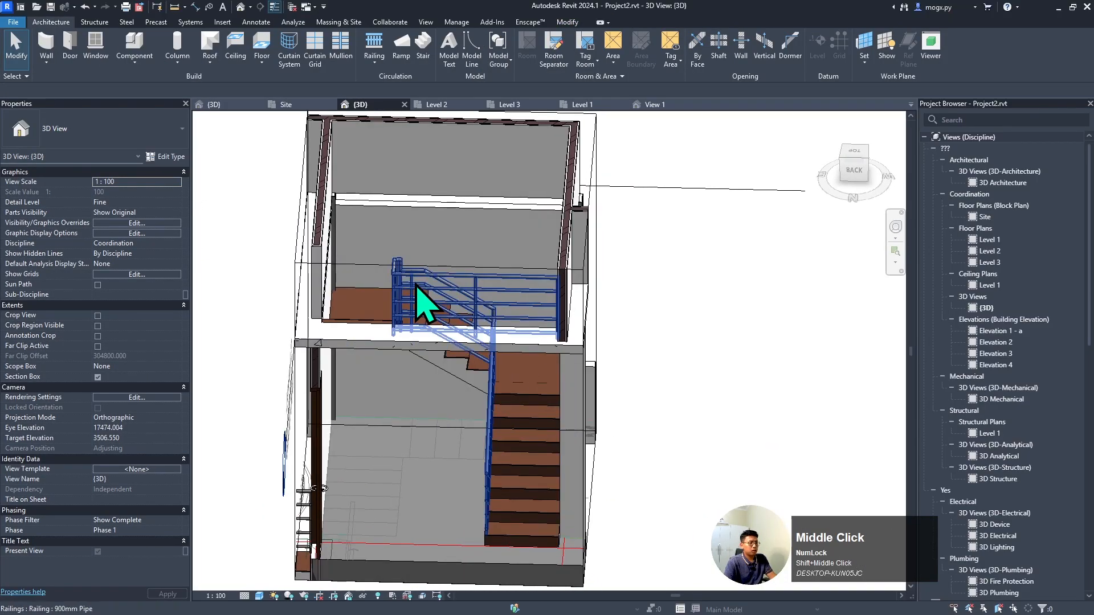
{"action": "left_click", "coordinate": [419, 296]}
{"action": "left_click", "coordinate": [123, 134]}
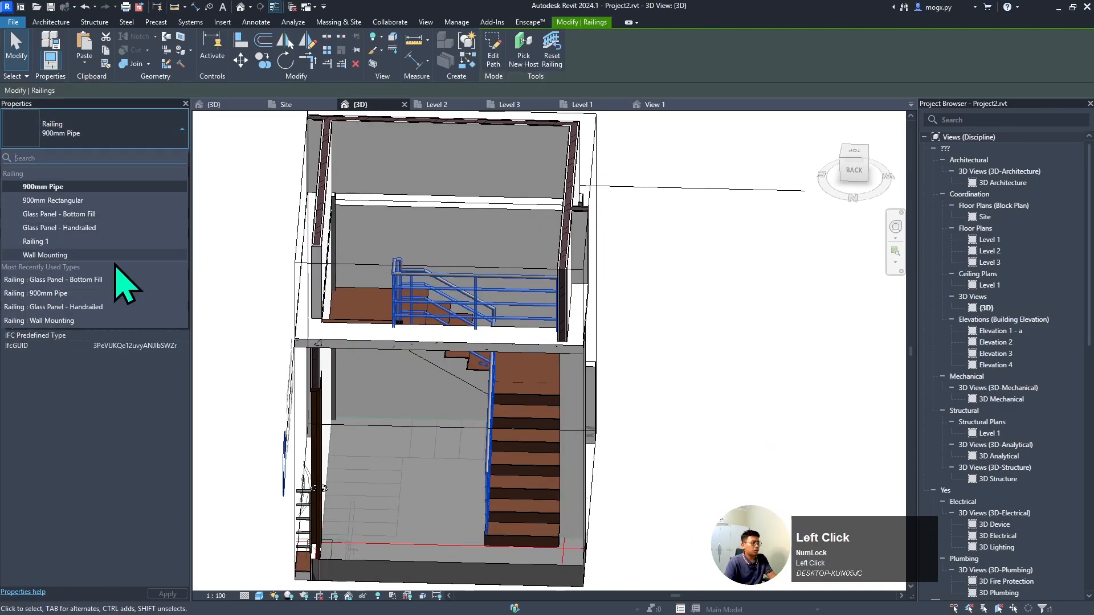
{"action": "left_click", "coordinate": [122, 228]}
{"action": "left_click", "coordinate": [713, 420]}
{"action": "middle_click_drag", "start_coordinate": [712, 420], "coordinate": [644, 400], "text": "shift"}
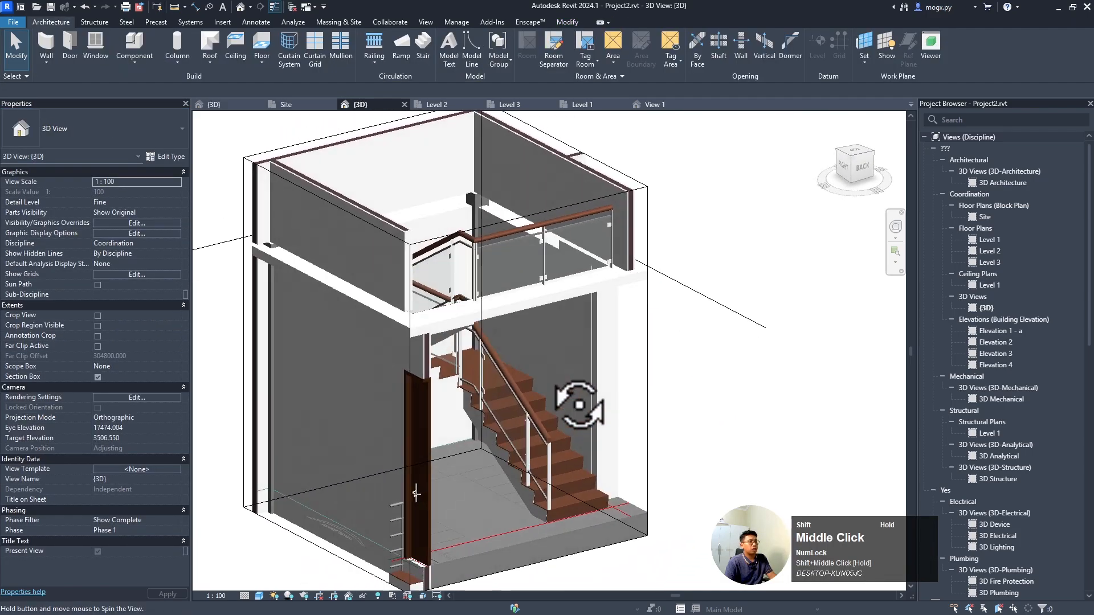
- Turn off the section box in the 3D view to display the whole house
{"action": "scroll", "coordinate": [515, 429], "scroll_direction": "down", "scroll_amount": 1}
{"action": "middle_click_drag", "start_coordinate": [515, 430], "coordinate": [555, 381], "text": "shift"}
{"action": "scroll", "coordinate": [547, 362], "scroll_direction": "down", "scroll_amount": 4}
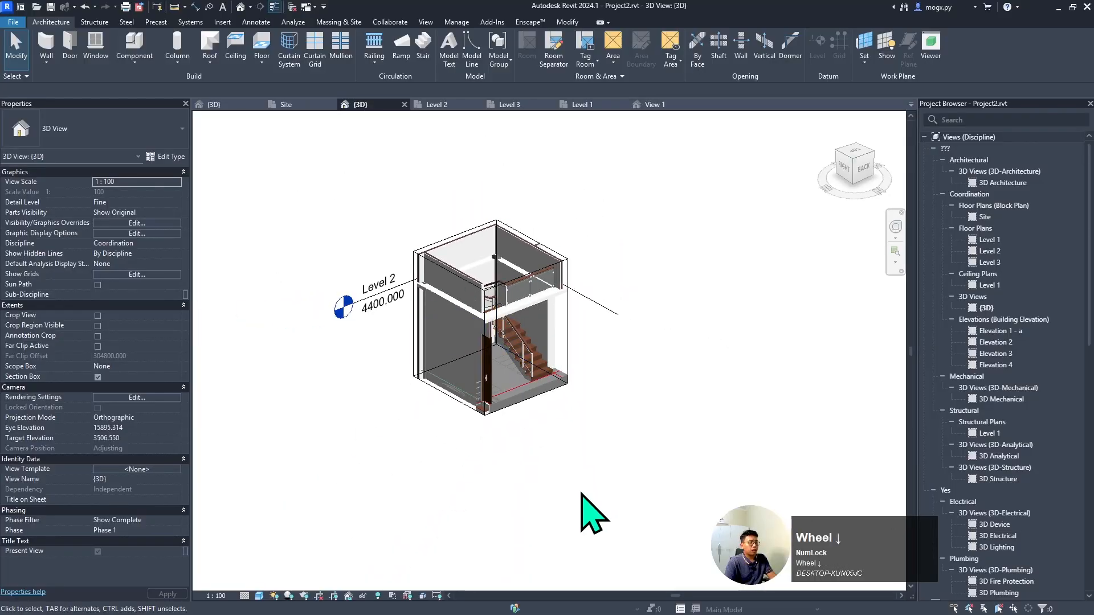
{"action": "left_click", "coordinate": [97, 377]}
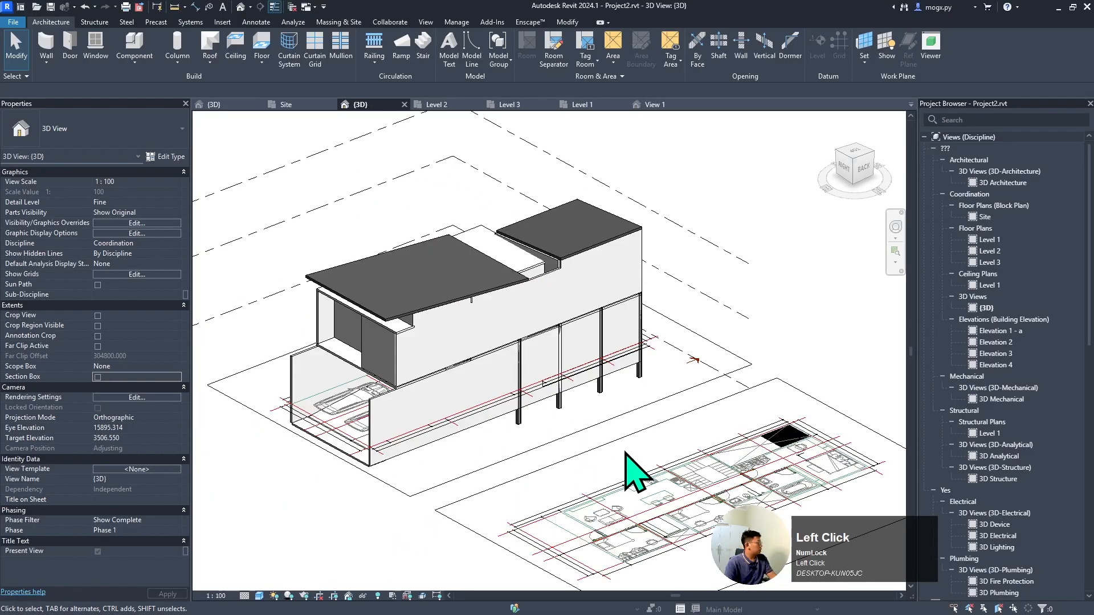
- Delete the 600 x 1200mm casement window from the ground-floor wall facing the inner garden
{"action": "scroll", "coordinate": [456, 379], "scroll_direction": "up", "scroll_amount": 3}
{"action": "middle_click_drag", "start_coordinate": [456, 378], "coordinate": [494, 338], "text": "shift"}
{"action": "scroll", "coordinate": [494, 337], "scroll_direction": "up", "scroll_amount": 3}
{"action": "scroll", "coordinate": [494, 337], "scroll_direction": "up", "scroll_amount": 3}
{"action": "left_click", "coordinate": [497, 371]}
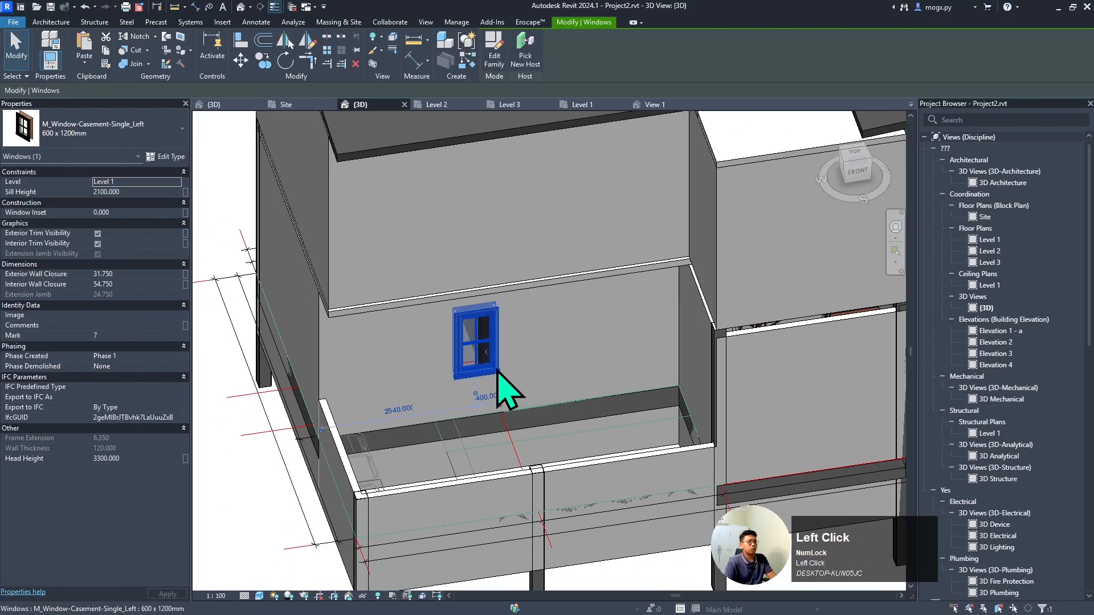
{"action": "key", "text": "Delete"}
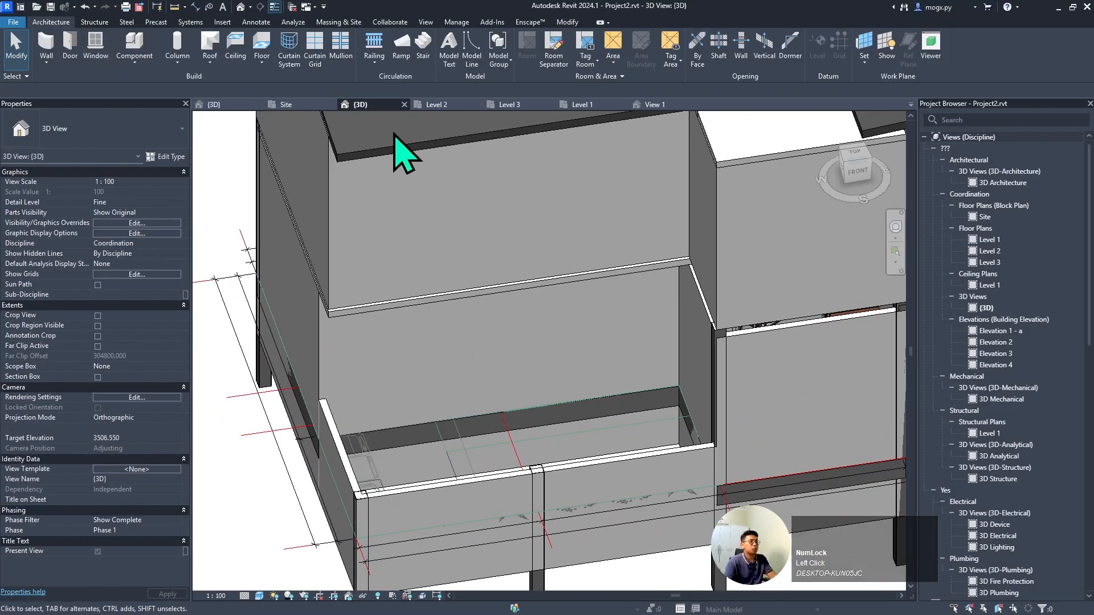
- Hide the imported DENAH RUMAH 2 LANTAI.dwg drawing in the Level 1 floor plan
{"action": "left_click", "coordinate": [595, 106]}
{"action": "scroll", "coordinate": [542, 252], "scroll_direction": "down", "scroll_amount": 4}
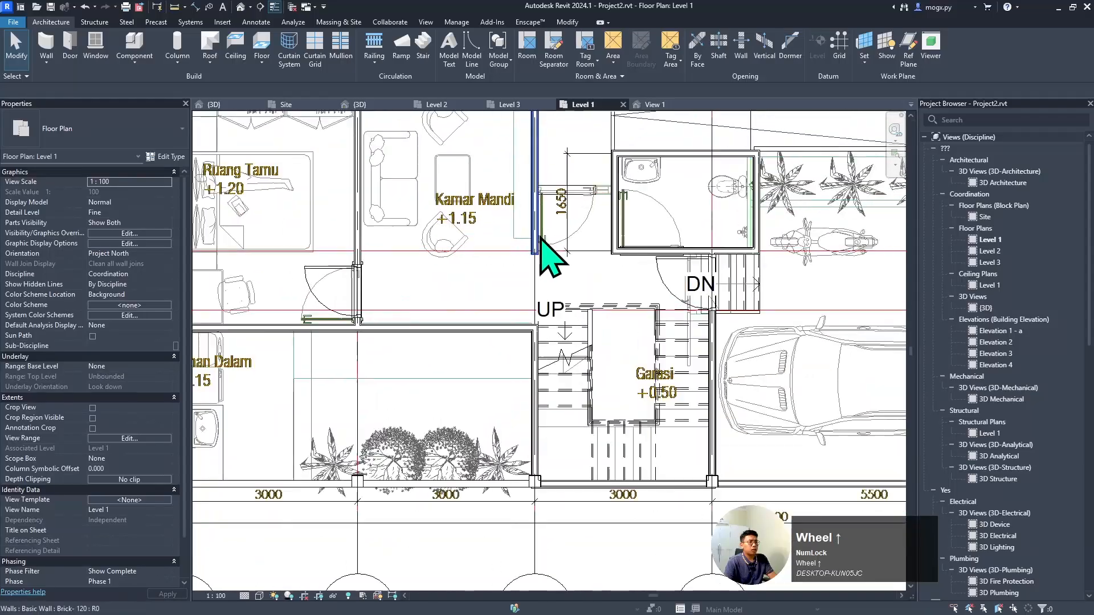
{"action": "scroll", "coordinate": [647, 322], "scroll_direction": "up", "scroll_amount": 6}
{"action": "scroll", "coordinate": [472, 330], "scroll_direction": "up", "scroll_amount": 2}
{"action": "scroll", "coordinate": [433, 376], "scroll_direction": "down", "scroll_amount": 3}
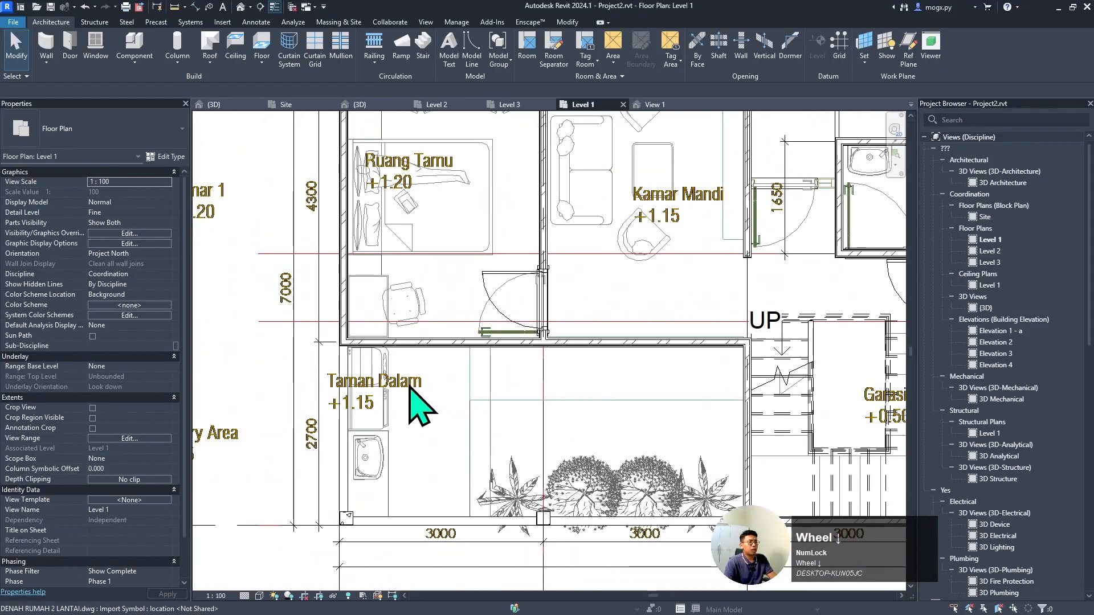
{"action": "left_click", "coordinate": [406, 386]}
{"action": "right_click", "coordinate": [410, 403]}
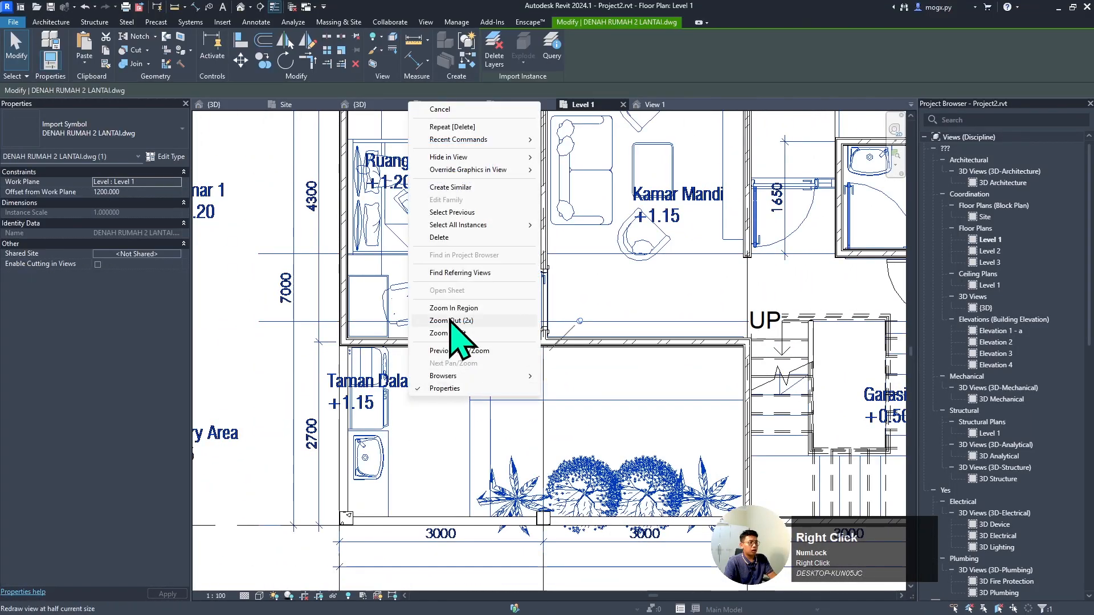
{"action": "left_click", "coordinate": [577, 169]}
{"action": "scroll", "coordinate": [525, 313], "scroll_direction": "down", "scroll_amount": 3}
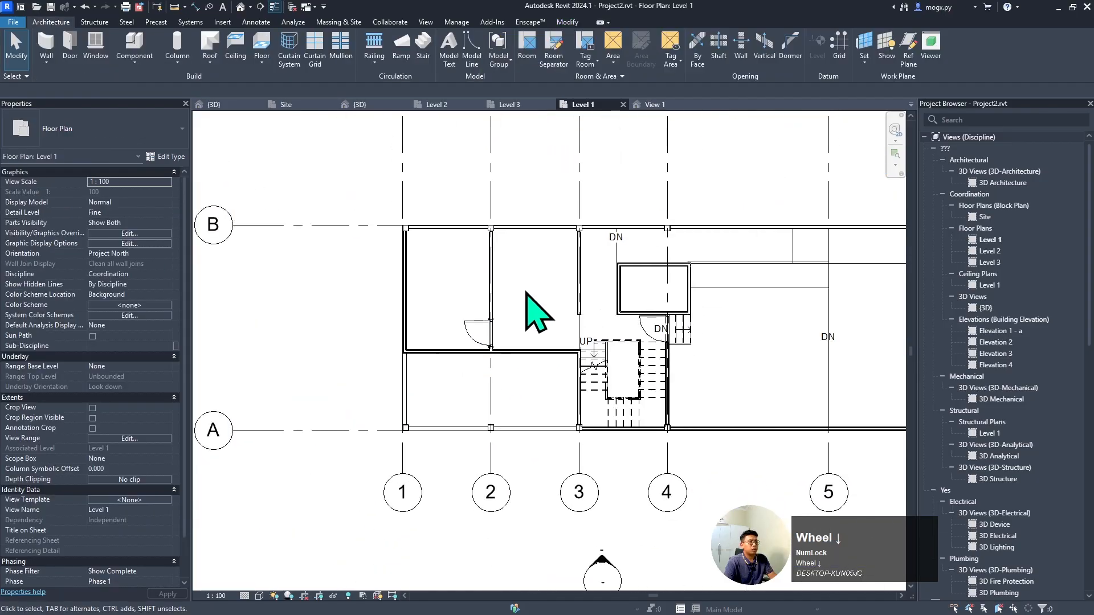
- Flip the hinge side of the door on grid 2 so it hangs from the end nearest the inner garden wall
{"action": "scroll", "coordinate": [420, 403], "scroll_direction": "up", "scroll_amount": 5}
{"action": "left_click", "coordinate": [471, 300]}
{"action": "scroll", "coordinate": [585, 319], "scroll_direction": "up", "scroll_amount": 2}
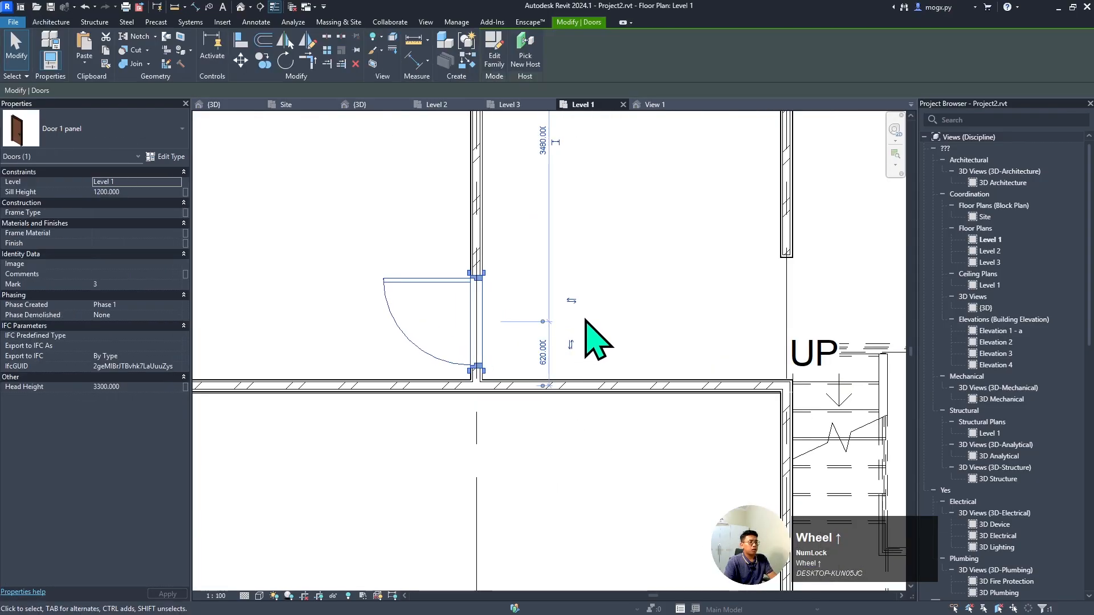
{"action": "left_click", "coordinate": [588, 333]}
{"action": "scroll", "coordinate": [584, 311], "scroll_direction": "up", "scroll_amount": 2}
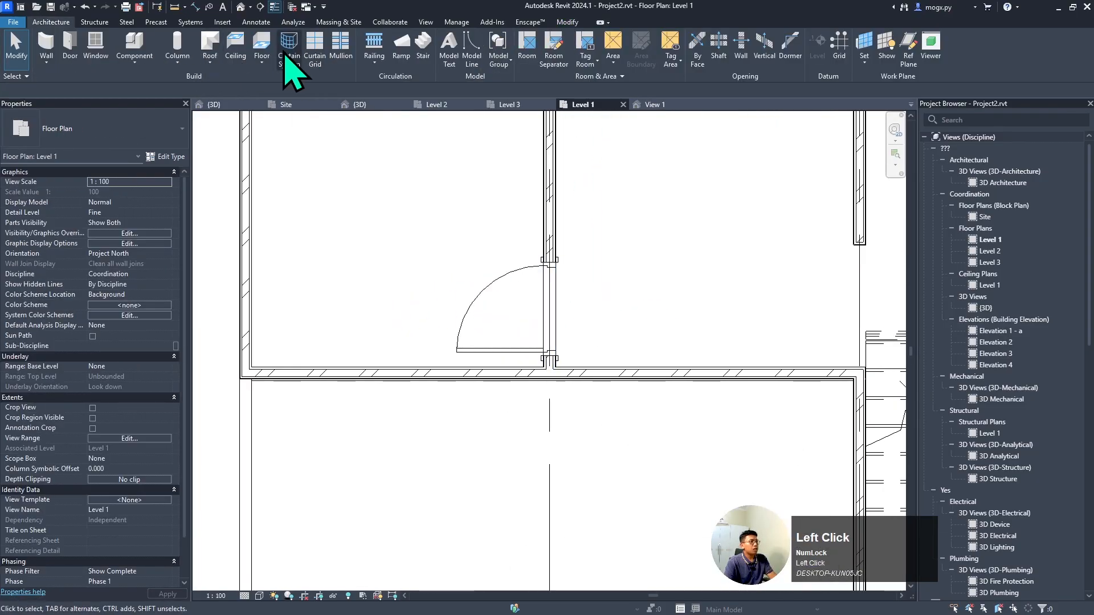
- Start a wall with the Curtain Wall type, duplicate the type as Jendela, and enable Automatically Embed
{"action": "left_click", "coordinate": [51, 50]}
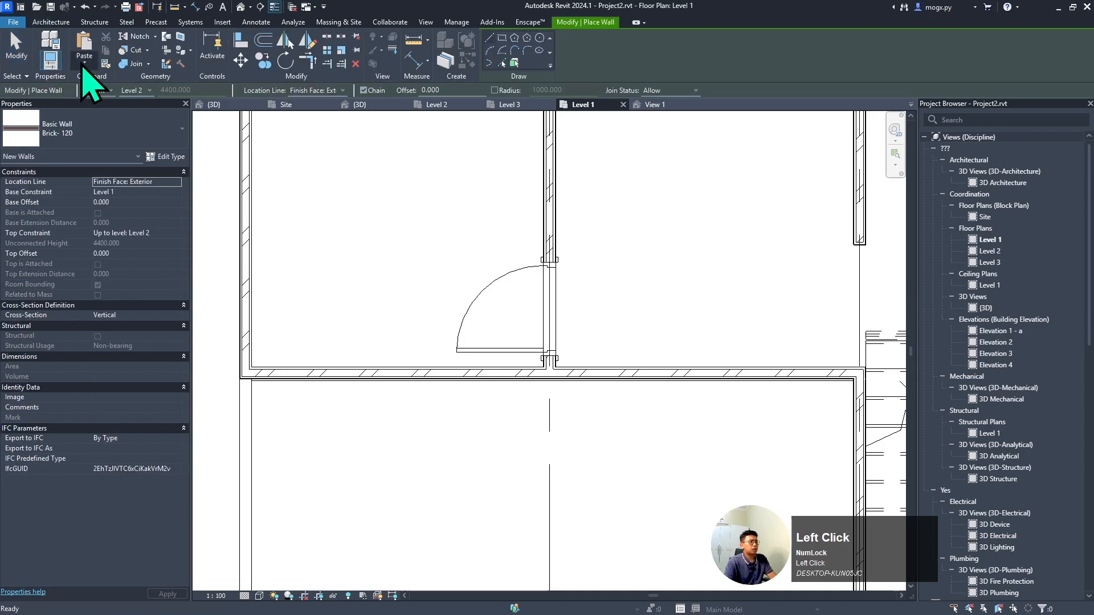
{"action": "left_click", "coordinate": [71, 134]}
{"action": "scroll", "coordinate": [56, 217], "scroll_direction": "down", "scroll_amount": 3}
{"action": "scroll", "coordinate": [55, 228], "scroll_direction": "down", "scroll_amount": 5}
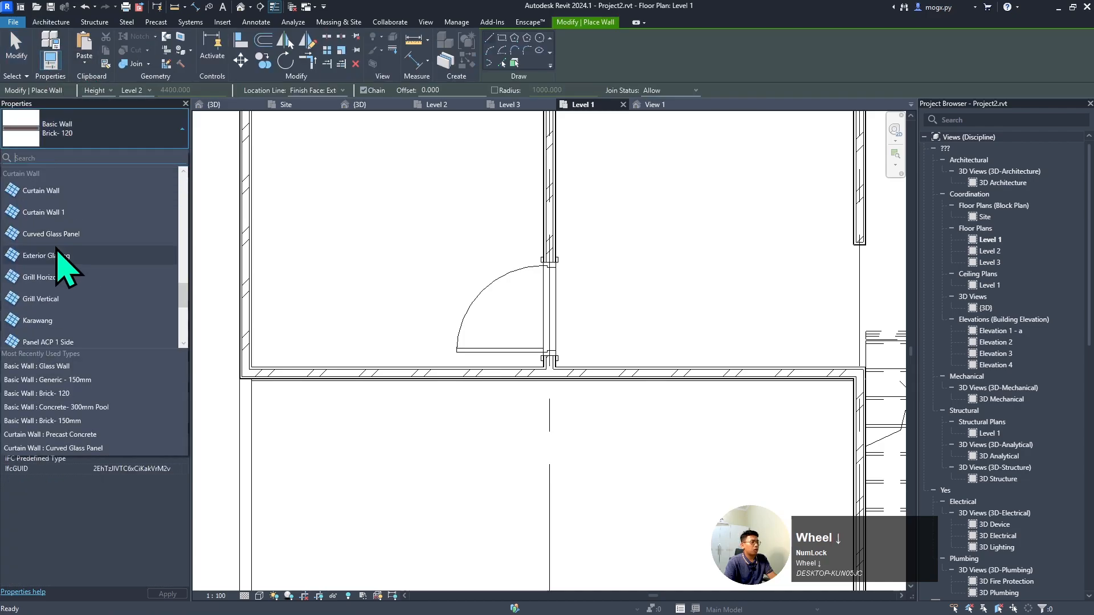
{"action": "left_click", "coordinate": [51, 190]}
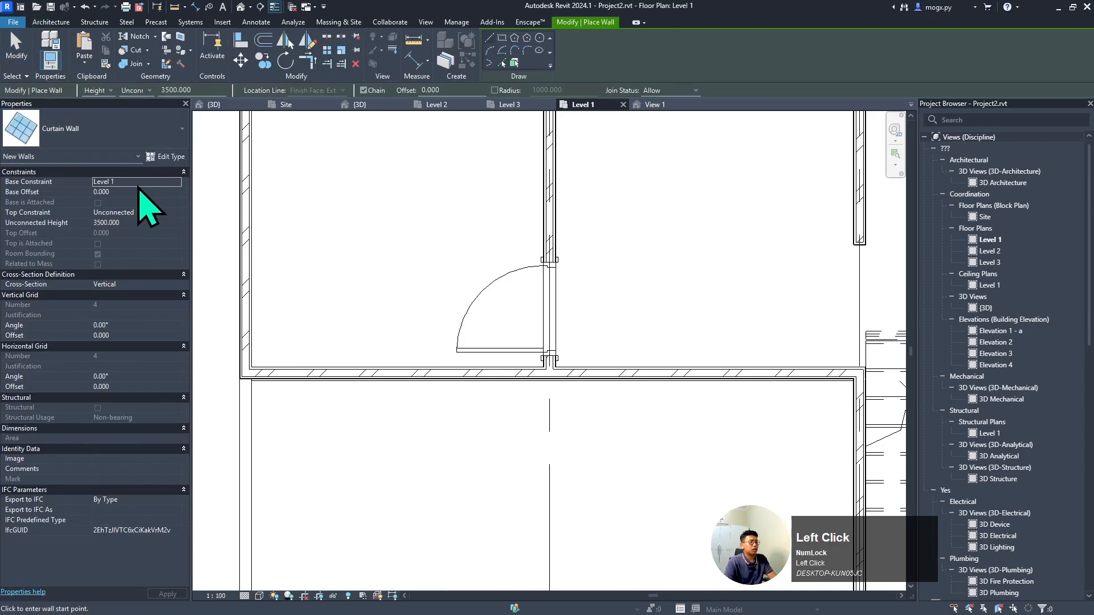
{"action": "left_click", "coordinate": [167, 157]}
{"action": "left_click", "coordinate": [746, 186]}
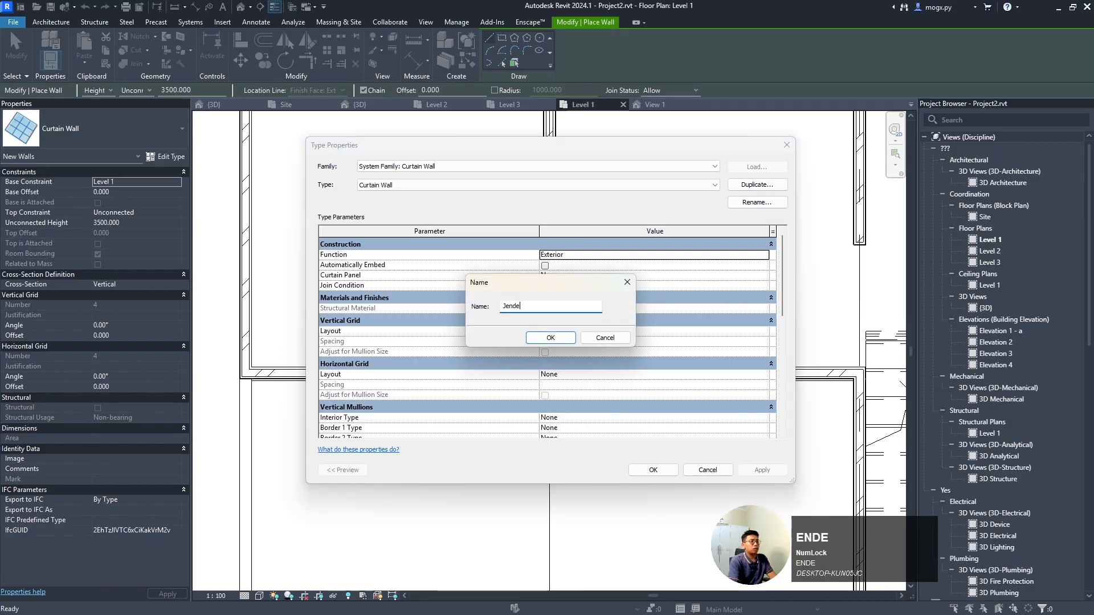
{"action": "type", "text": "Jendela"}
{"action": "key", "text": "Return"}
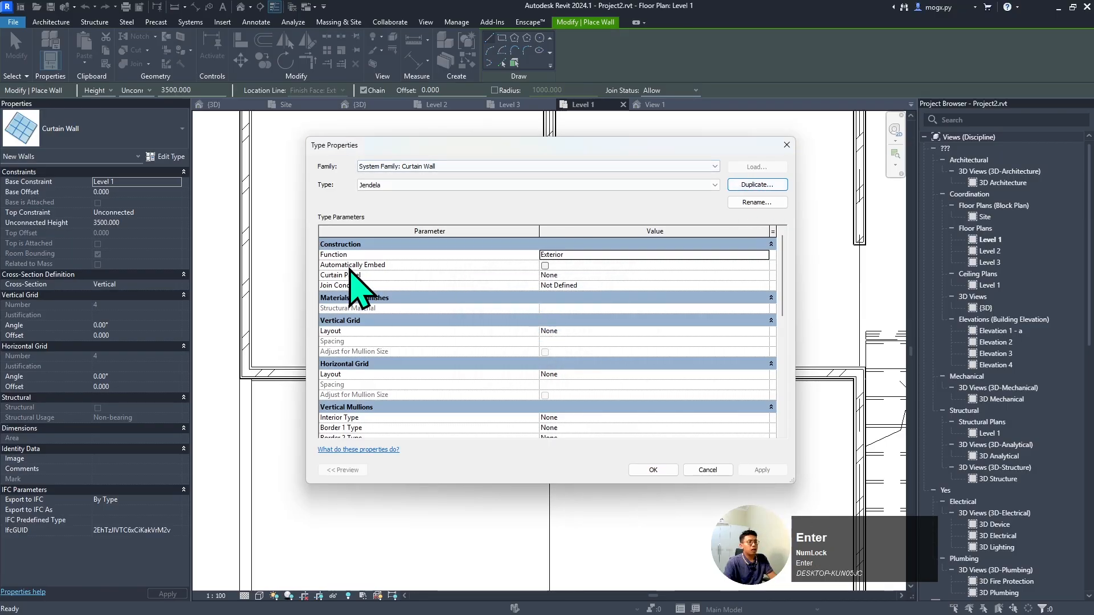
{"action": "left_click", "coordinate": [545, 266]}
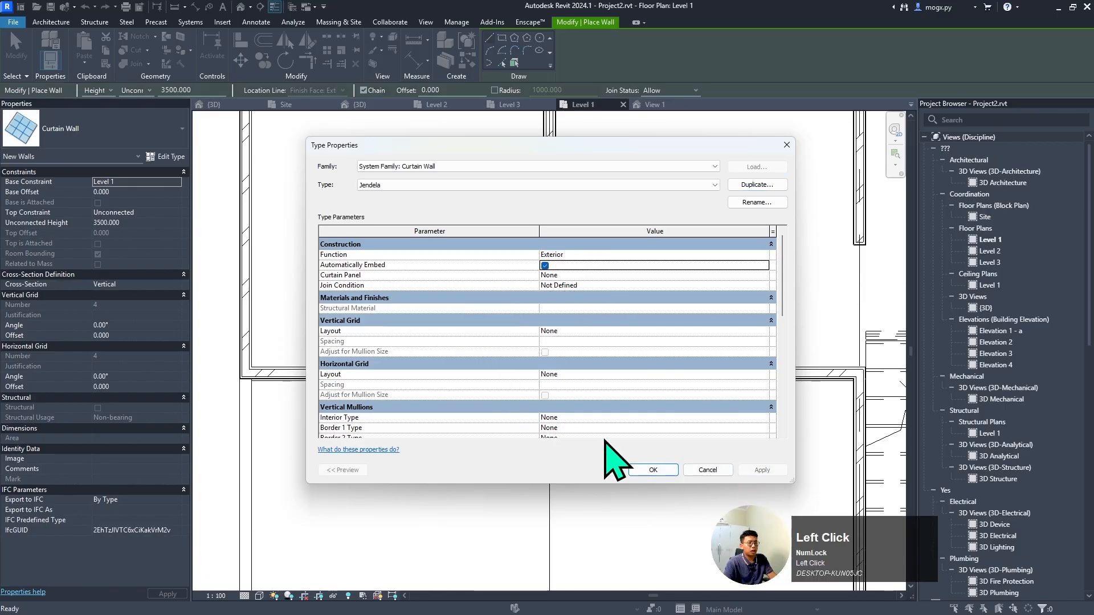
{"action": "left_click", "coordinate": [653, 471]}
- Set the new curtain wall's base offset to 1200 and its unconnected height to 2400
{"action": "scroll", "coordinate": [566, 366], "scroll_direction": "up", "scroll_amount": 5}
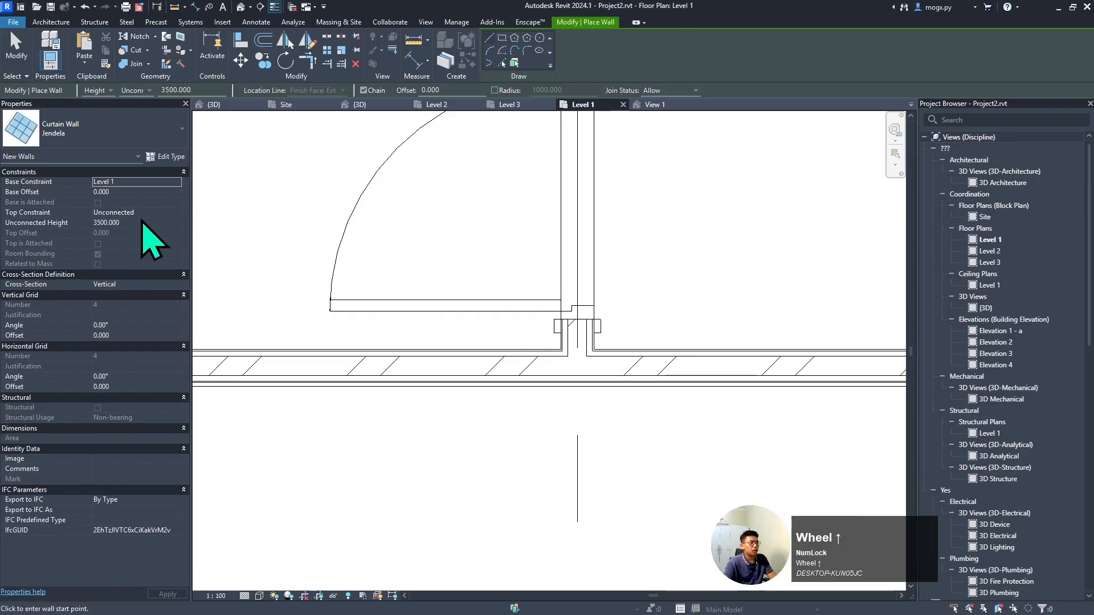
{"action": "left_click", "coordinate": [133, 192]}
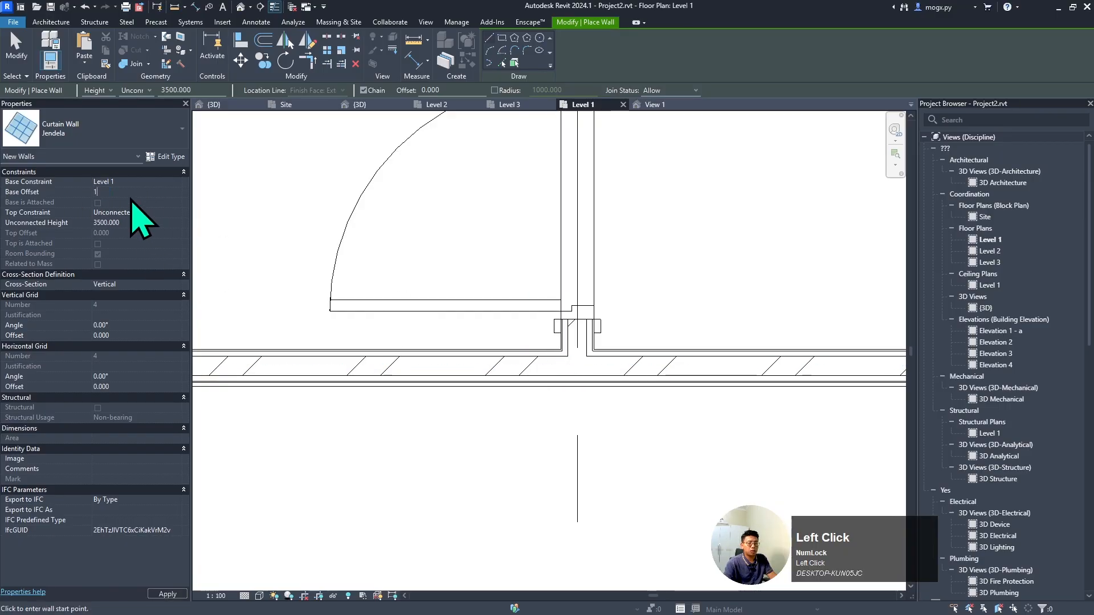
{"action": "left_click", "coordinate": [142, 222]}
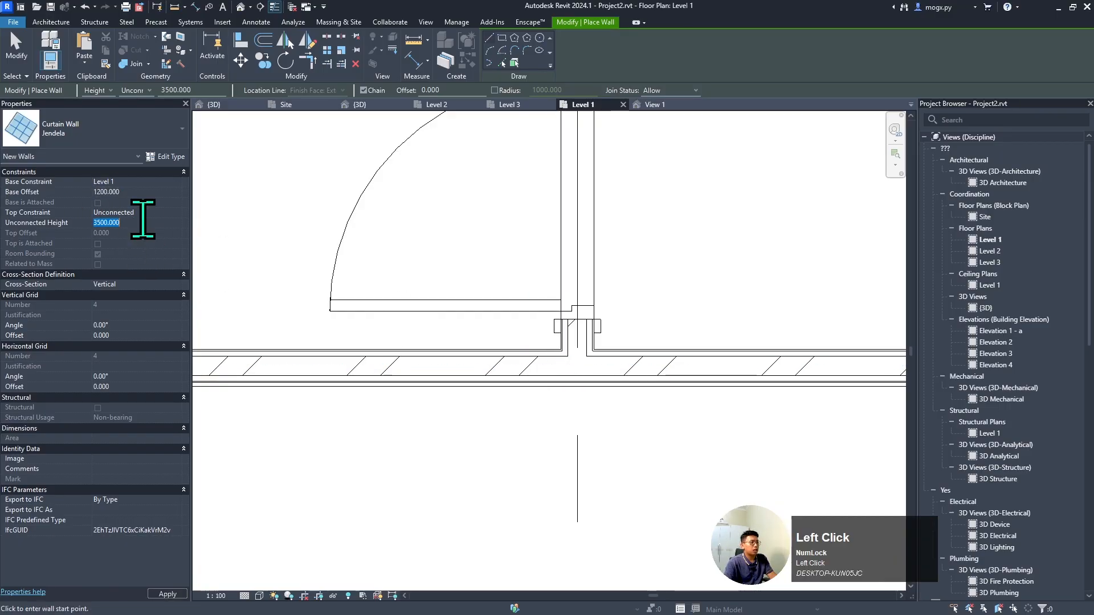
{"action": "type", "text": "24"}
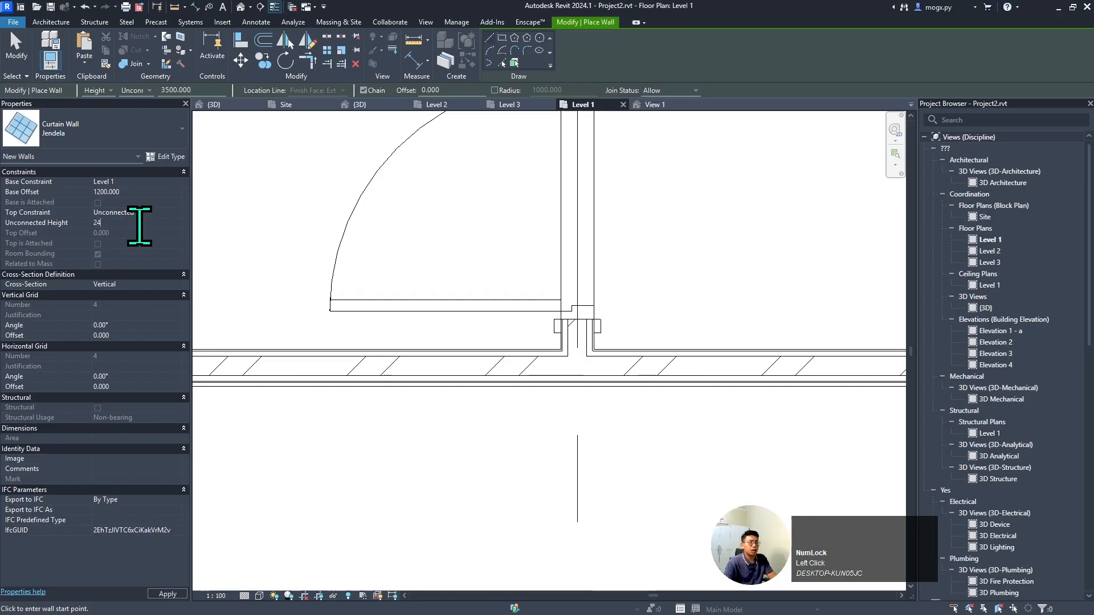
{"action": "type", "text": "00"}
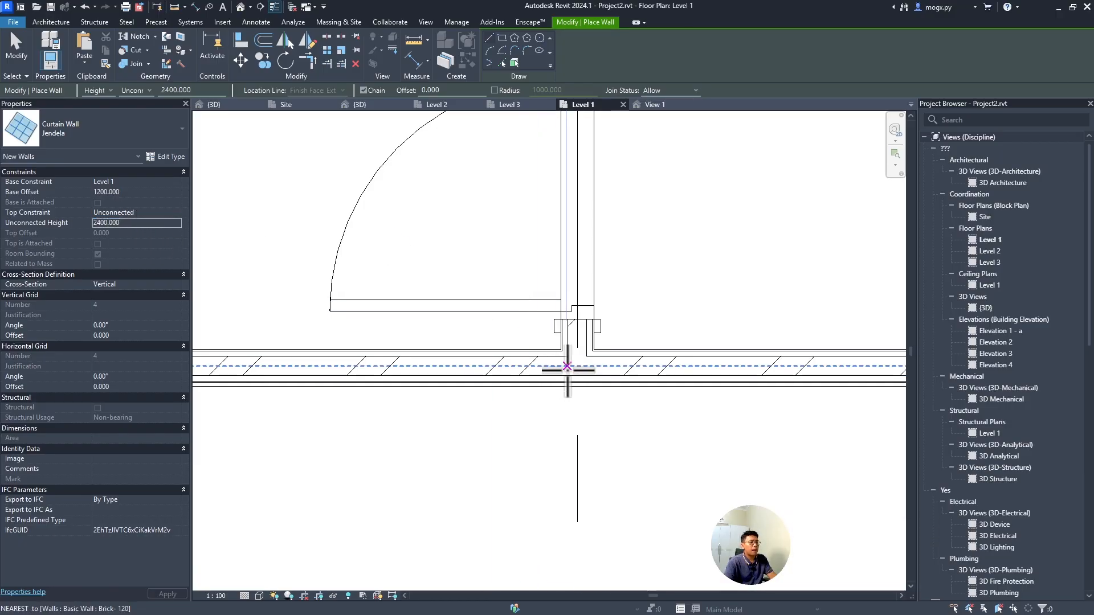
- Draw a Jendela curtain wall about 780 mm long in the brick wall below the door, running left from the partition's face
{"action": "left_click", "coordinate": [561, 366]}
{"action": "scroll", "coordinate": [508, 319], "scroll_direction": "down", "scroll_amount": 4}
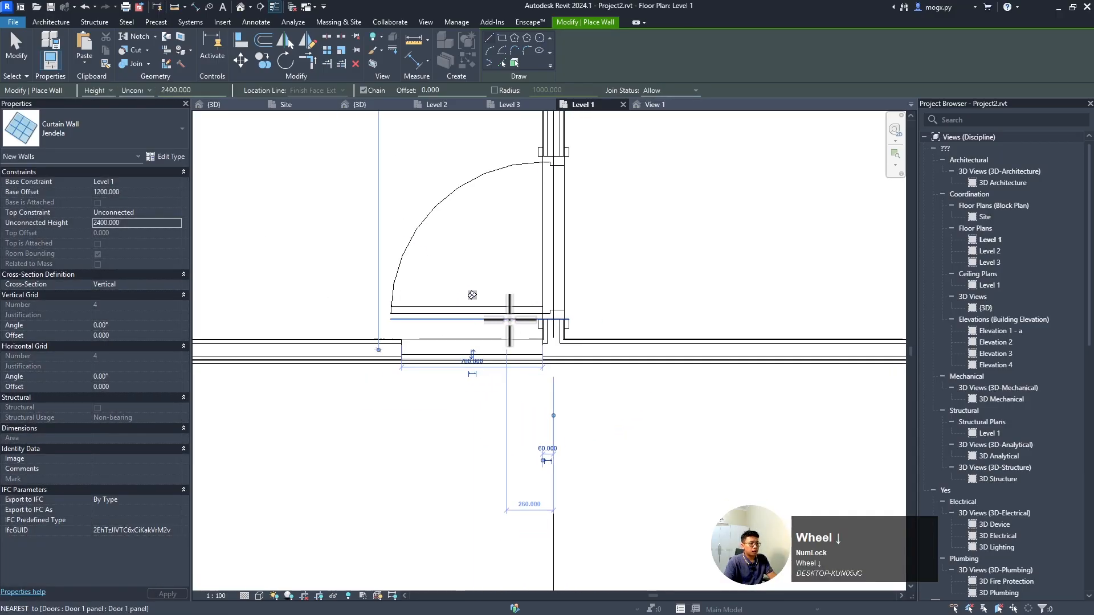
{"action": "key", "text": "Escape"}
{"action": "key", "text": "Escape"}
- Examine the embedded Jendela curtain wall in the 3D view
{"action": "left_click", "coordinate": [477, 353]}
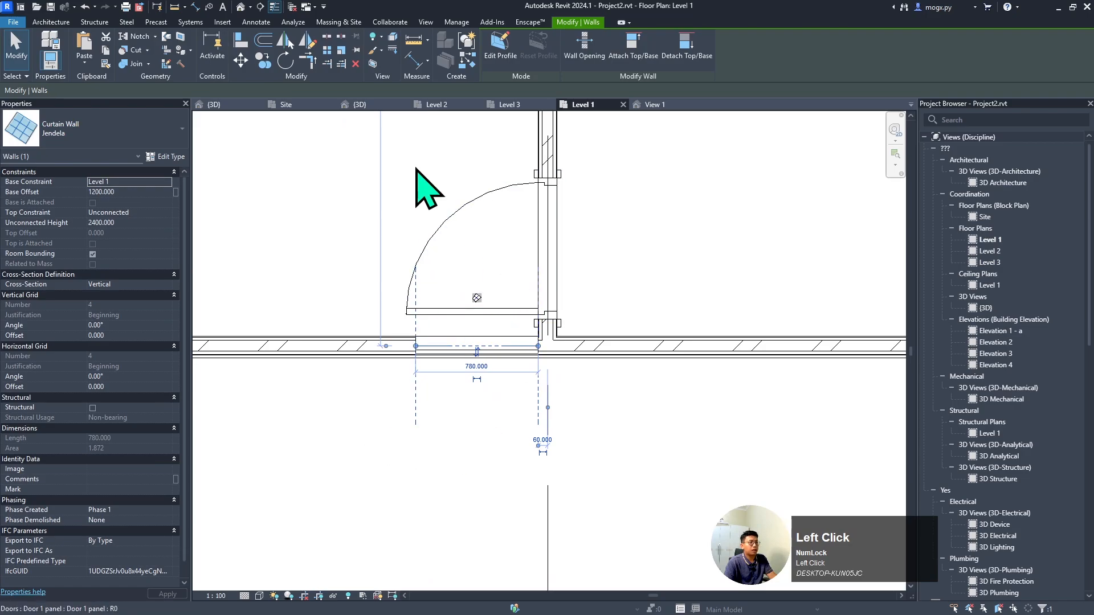
{"action": "left_click", "coordinate": [359, 105]}
{"action": "scroll", "coordinate": [520, 325], "scroll_direction": "up", "scroll_amount": 5}
{"action": "left_click", "coordinate": [297, 432]}
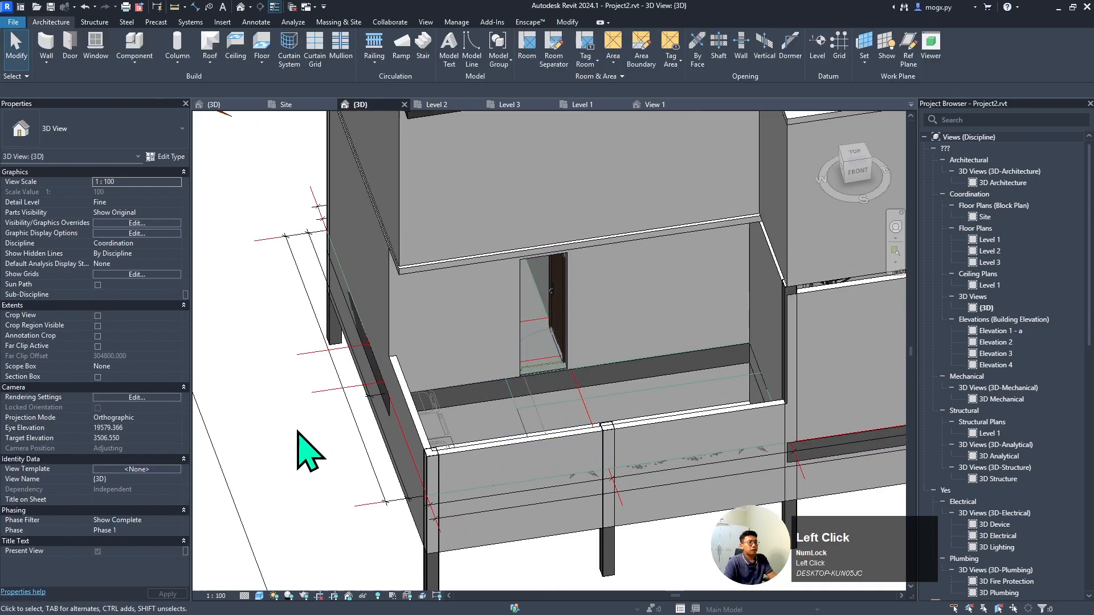
- Inspect the Jendela curtain wall and its opening in the wall beside the door in 3D
{"action": "left_click", "coordinate": [559, 305]}
{"action": "scroll", "coordinate": [574, 298], "scroll_direction": "up", "scroll_amount": 4}
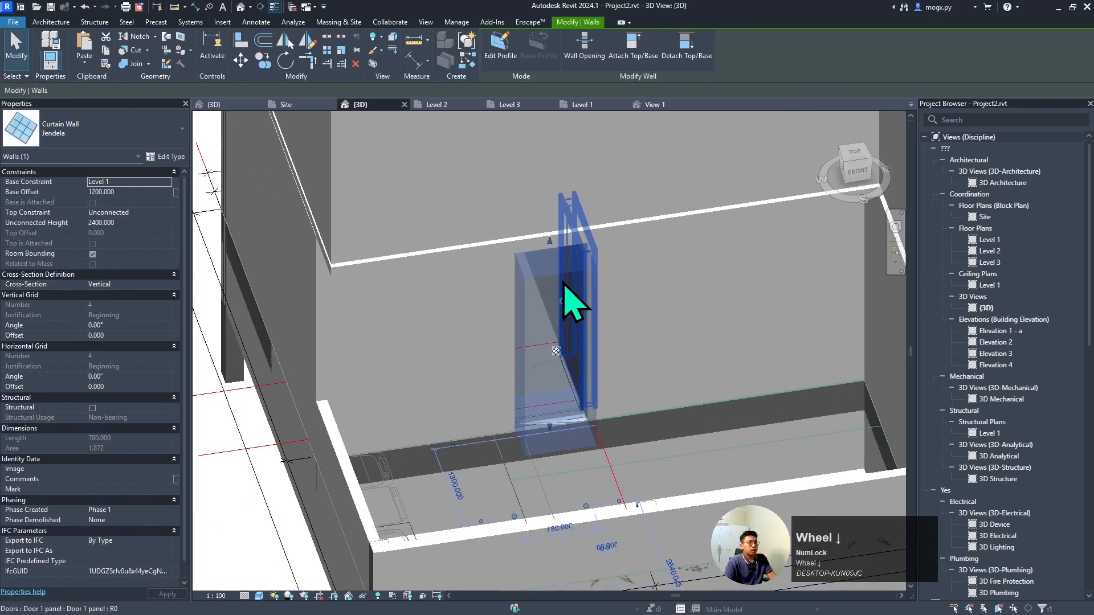
{"action": "scroll", "coordinate": [570, 266], "scroll_direction": "up", "scroll_amount": 1}
{"action": "middle_click_drag", "start_coordinate": [548, 281], "coordinate": [554, 311], "text": "shift"}
{"action": "scroll", "coordinate": [549, 322], "scroll_direction": "down", "scroll_amount": 4}
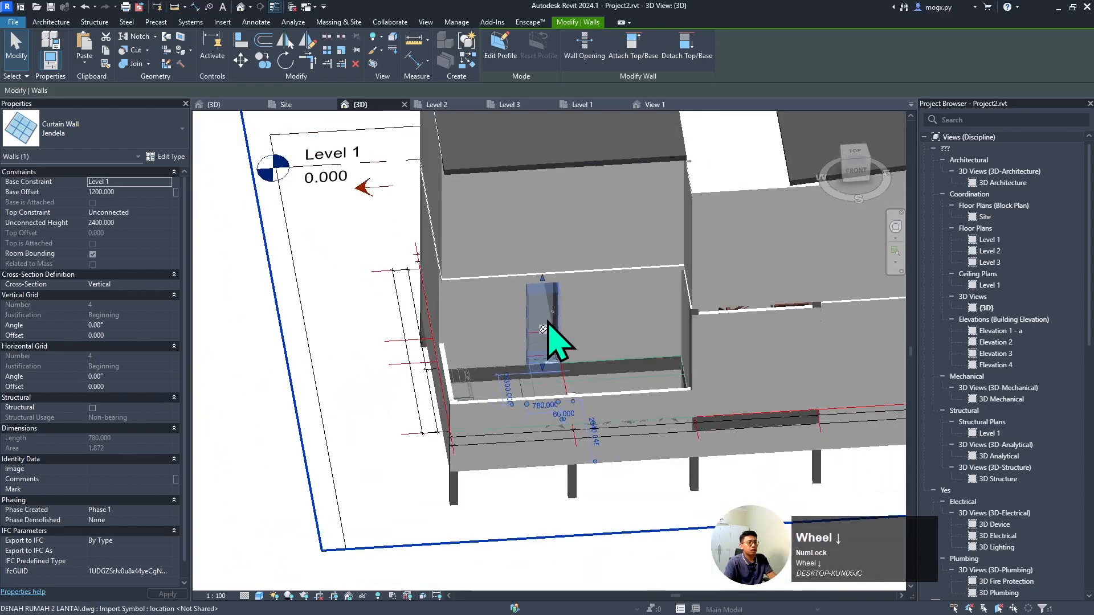
{"action": "scroll", "coordinate": [548, 306], "scroll_direction": "up", "scroll_amount": 1}
{"action": "scroll", "coordinate": [515, 330], "scroll_direction": "up", "scroll_amount": 2}
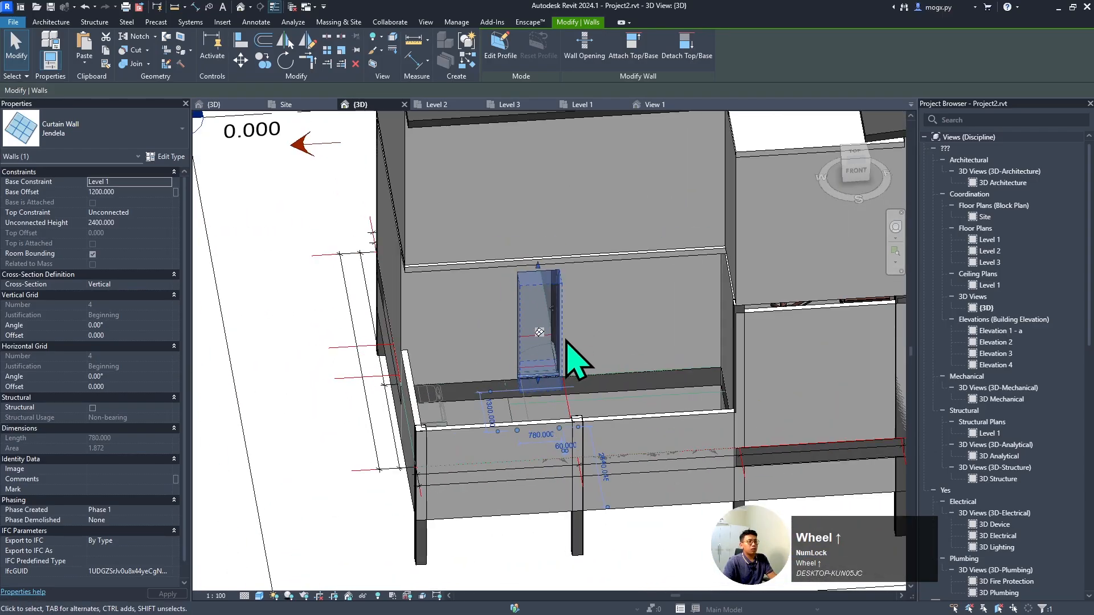
- From the Level 1 plan, turn off Automatically Embed in the Jendela curtain wall's type properties
{"action": "left_click", "coordinate": [581, 106]}
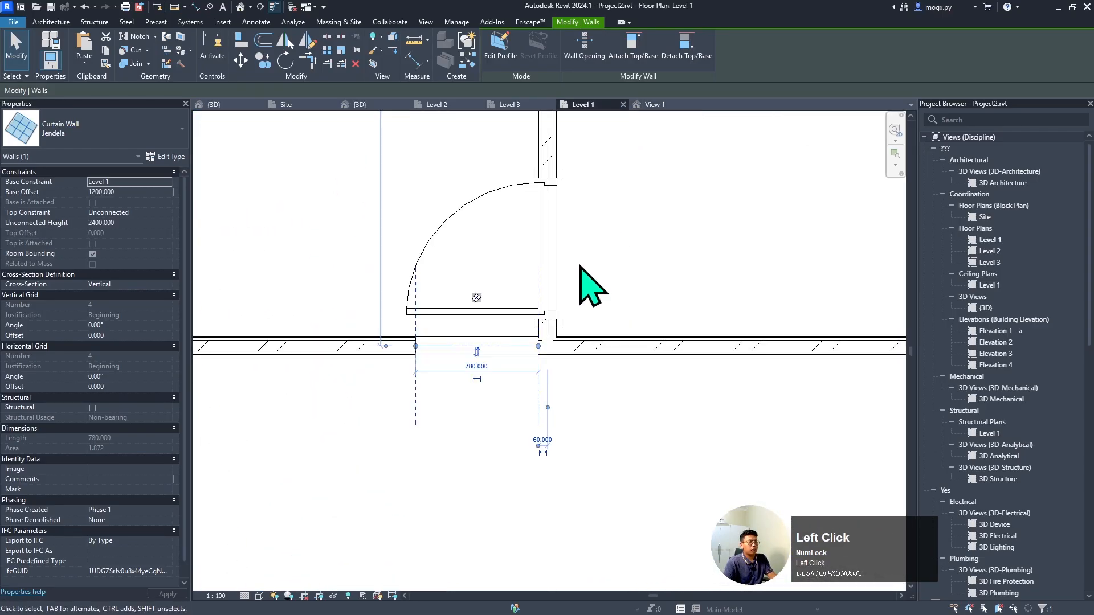
{"action": "left_click", "coordinate": [488, 386]}
{"action": "left_click", "coordinate": [469, 348]}
{"action": "left_click", "coordinate": [165, 157]}
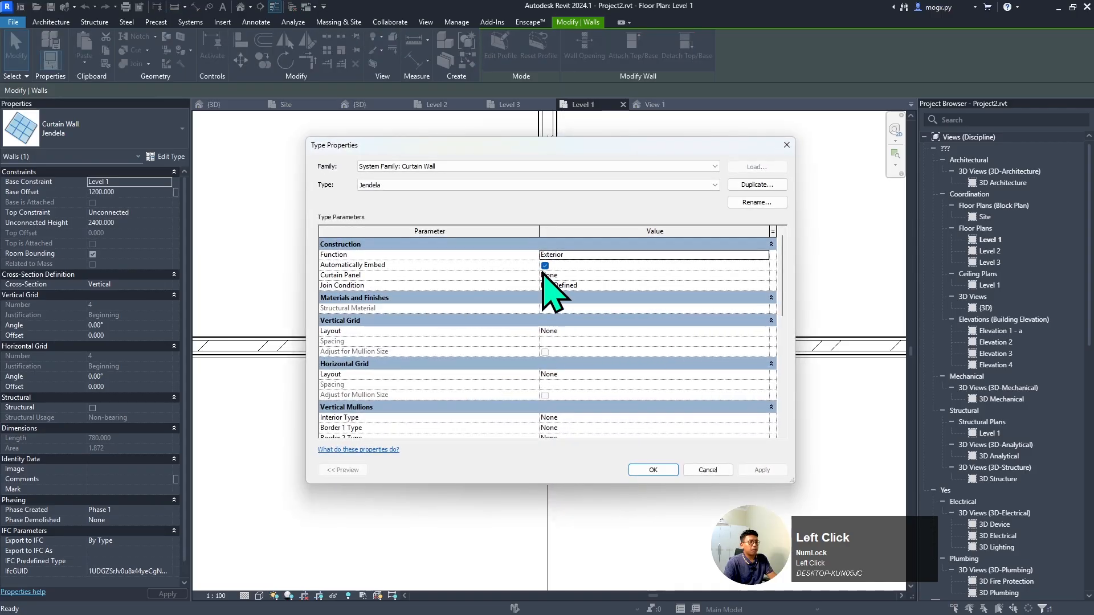
{"action": "left_click", "coordinate": [656, 470]}
{"action": "left_click", "coordinate": [641, 476]}
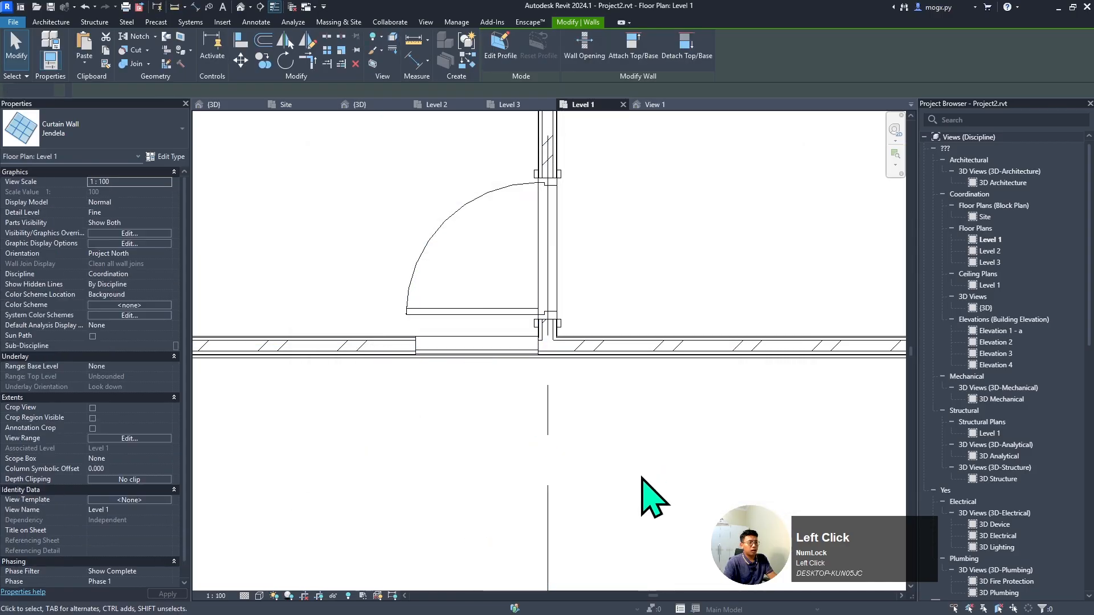
- Turn Automatically Embed back on for the Jendela curtain wall type
{"action": "left_click", "coordinate": [485, 349]}
{"action": "mouse_move", "coordinate": [485, 349]}
{"action": "left_mouse_down"}
{"action": "mouse_move", "coordinate": [499, 396]}
{"action": "mouse_move", "coordinate": [502, 345]}
{"action": "left_mouse_up"}
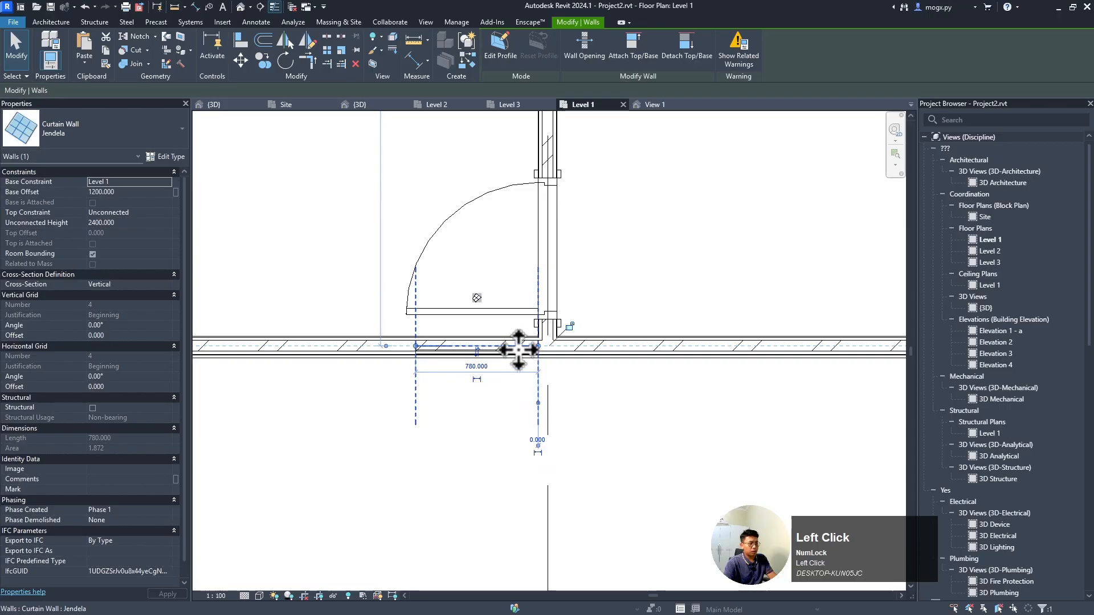
{"action": "left_click", "coordinate": [165, 156]}
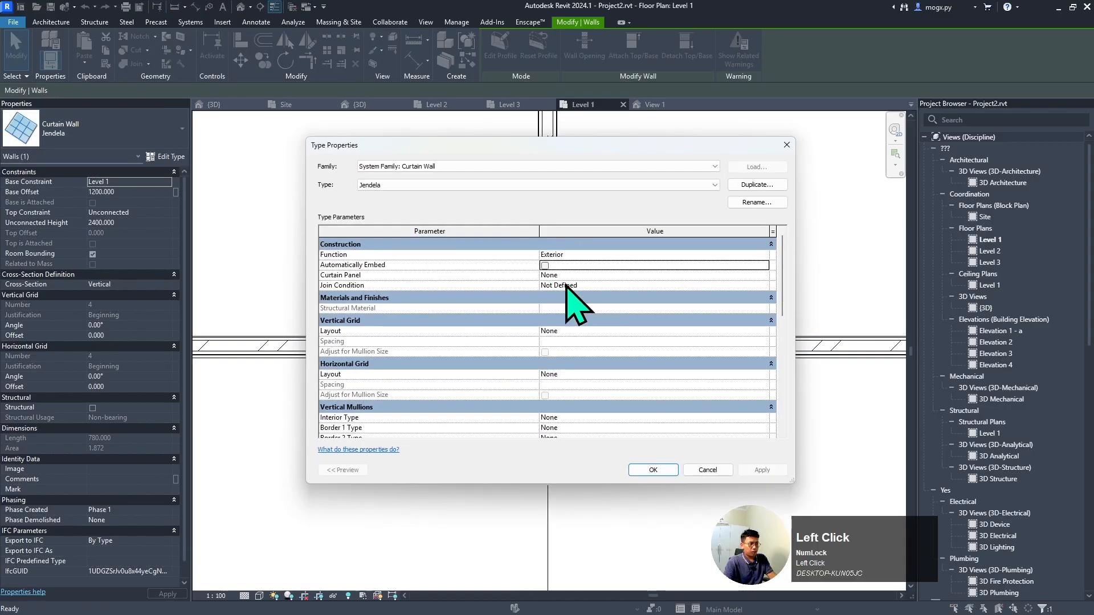
{"action": "left_click", "coordinate": [653, 470]}
{"action": "left_click", "coordinate": [667, 489]}
{"action": "scroll", "coordinate": [439, 367], "scroll_direction": "up", "scroll_amount": 3}
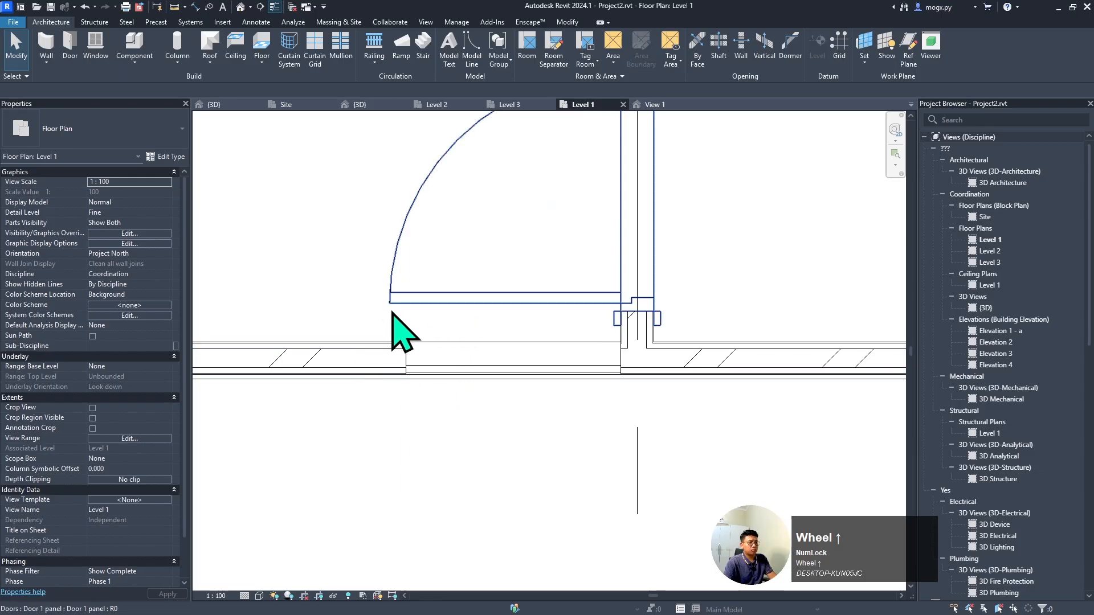
{"action": "scroll", "coordinate": [402, 336], "scroll_direction": "down", "scroll_amount": 3}
- Close the Door 1 panel modifed family without saving its changes
{"action": "left_click", "coordinate": [645, 108]}
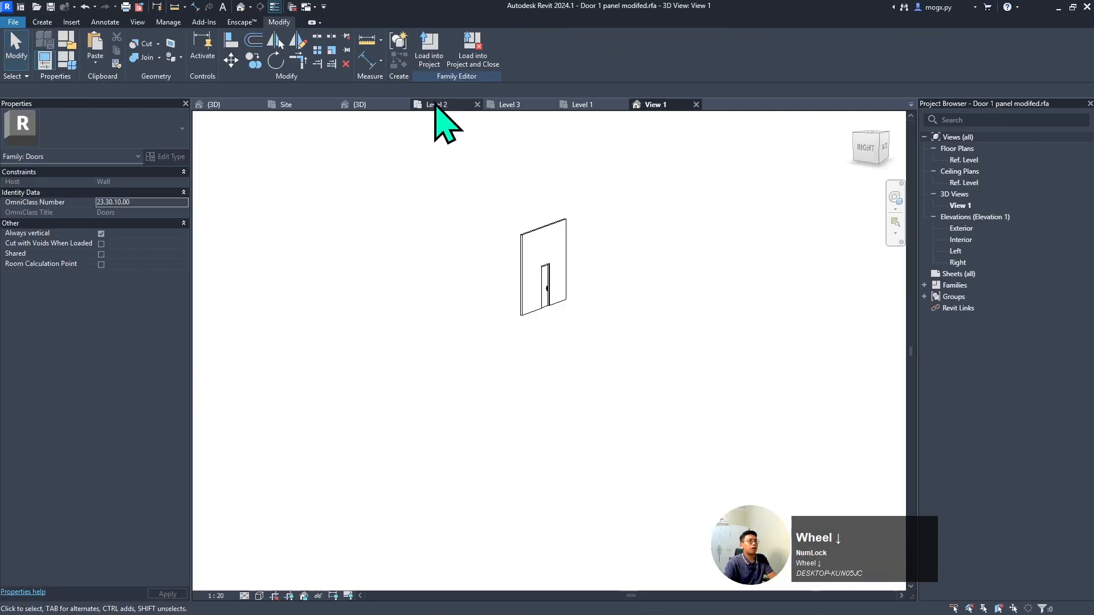
{"action": "left_click", "coordinate": [438, 105]}
{"action": "left_click", "coordinate": [696, 104]}
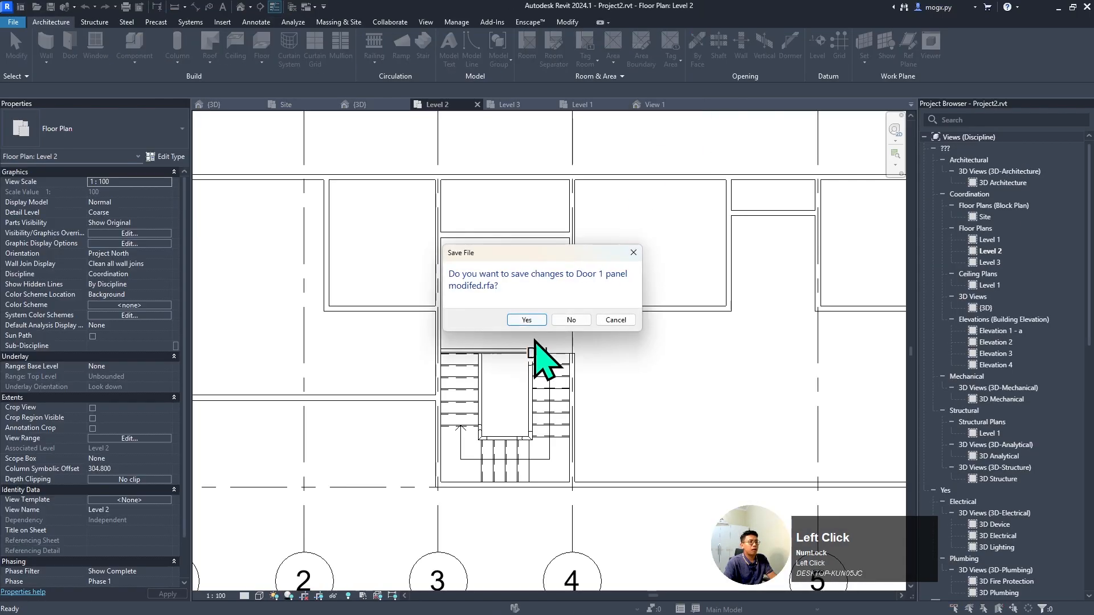
{"action": "left_click", "coordinate": [571, 320]}
{"action": "scroll", "coordinate": [508, 366], "scroll_direction": "up", "scroll_amount": 1}
{"action": "scroll", "coordinate": [463, 127], "scroll_direction": "up", "scroll_amount": 2}
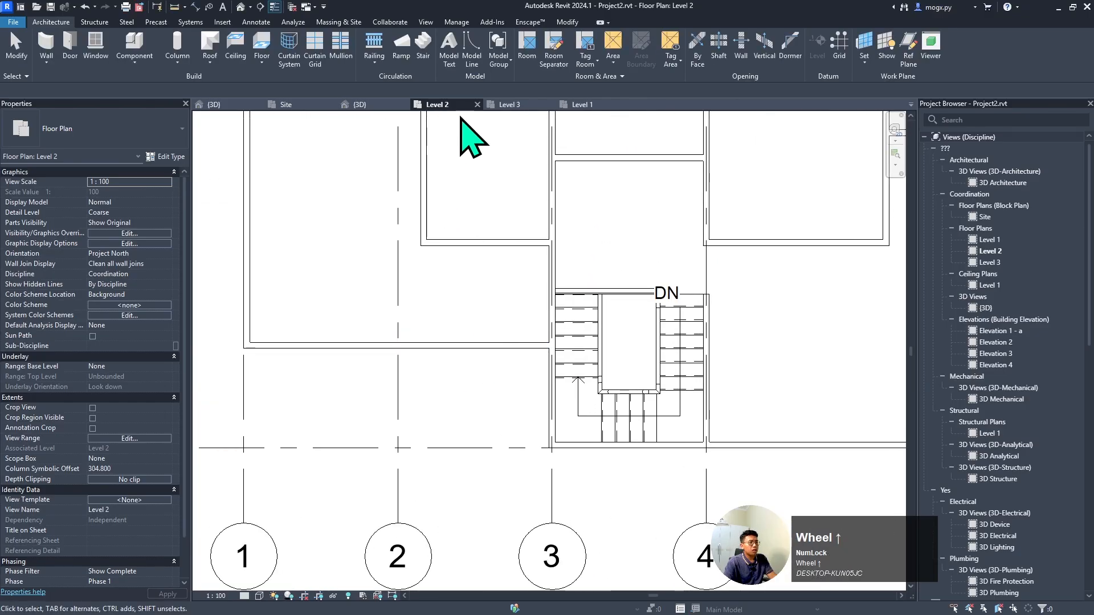
- Temporarily isolate the Jendela curtain wall, its host wall and the 120 mm concrete floor above in the 3D view
{"action": "left_click", "coordinate": [581, 105]}
{"action": "scroll", "coordinate": [496, 289], "scroll_direction": "up", "scroll_amount": 2}
{"action": "left_click", "coordinate": [531, 293]}
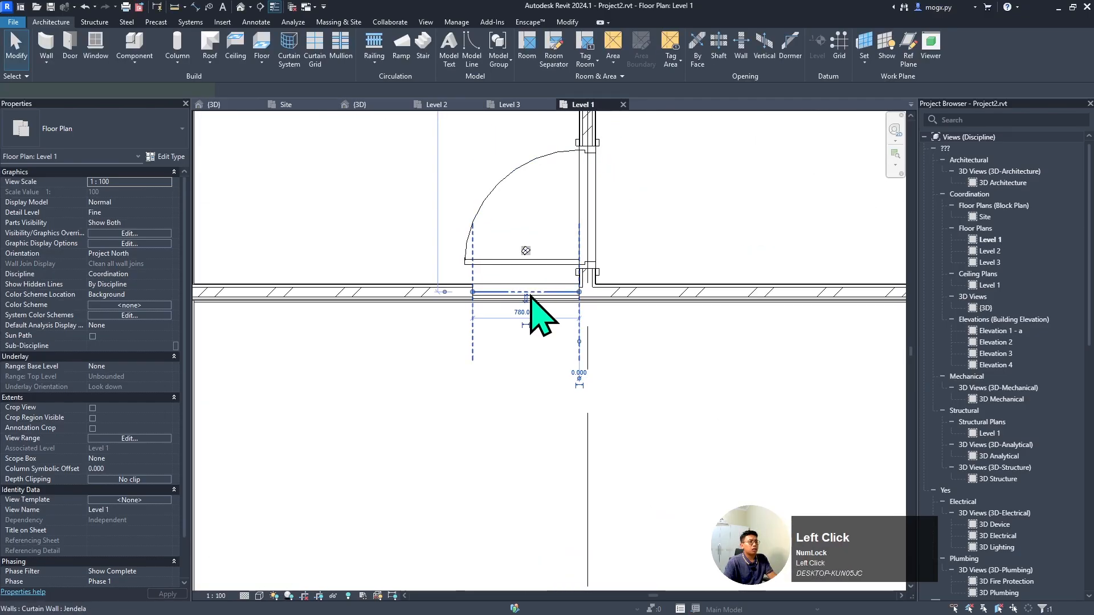
{"action": "scroll", "coordinate": [523, 288], "scroll_direction": "down", "scroll_amount": 2}
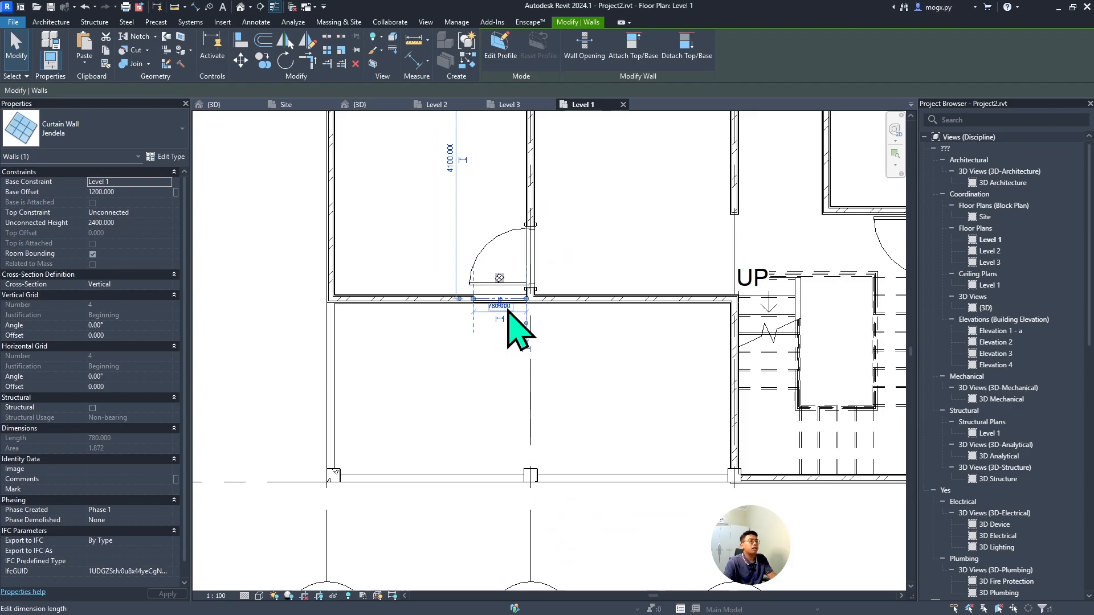
{"action": "scroll", "coordinate": [503, 360], "scroll_direction": "down", "scroll_amount": 1}
{"action": "scroll", "coordinate": [504, 353], "scroll_direction": "up", "scroll_amount": 1}
{"action": "middle_click_drag", "start_coordinate": [507, 292], "coordinate": [529, 325], "text": "shift"}
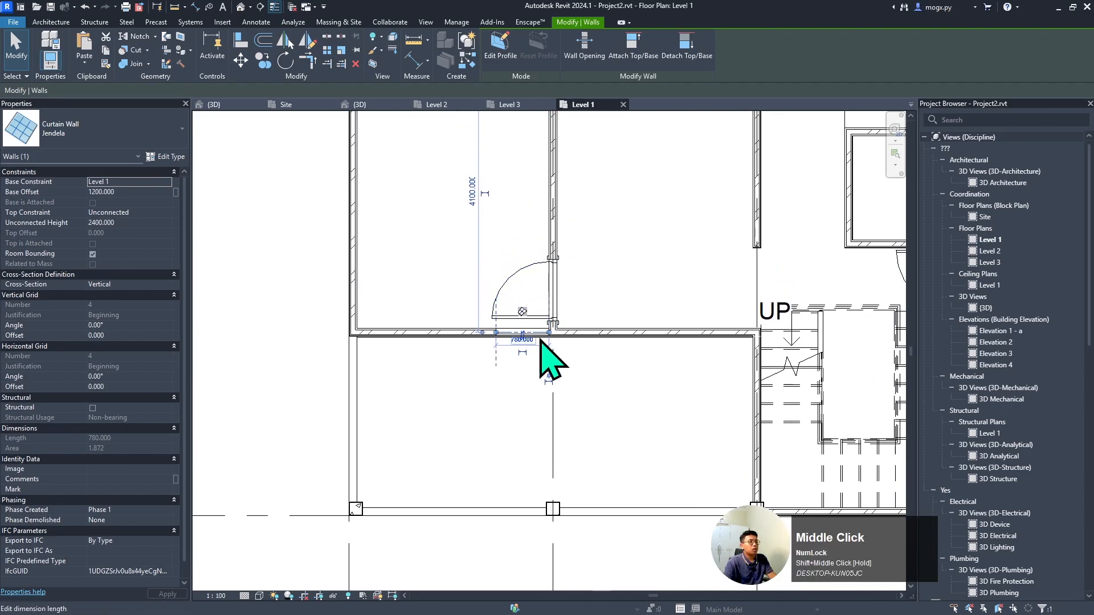
{"action": "left_click", "coordinate": [437, 335], "text": "ctrl"}
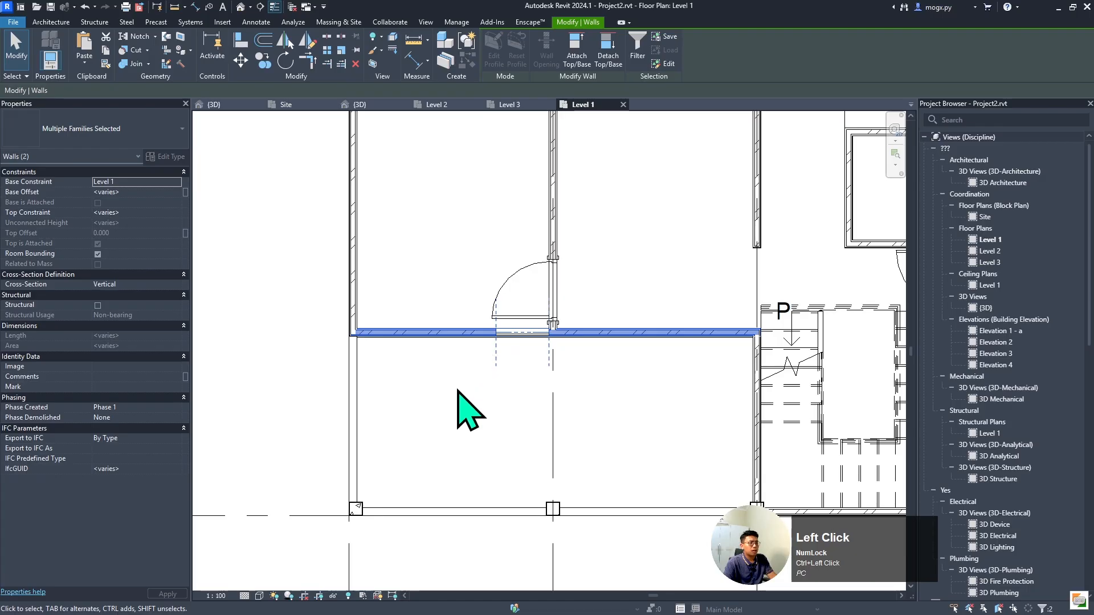
{"action": "scroll", "coordinate": [458, 391], "scroll_direction": "down", "scroll_amount": 2}
{"action": "left_click", "coordinate": [356, 105]}
{"action": "middle_click_drag", "start_coordinate": [564, 345], "coordinate": [526, 274], "text": "shift"}
{"action": "scroll", "coordinate": [463, 264], "scroll_direction": "up", "scroll_amount": 2}
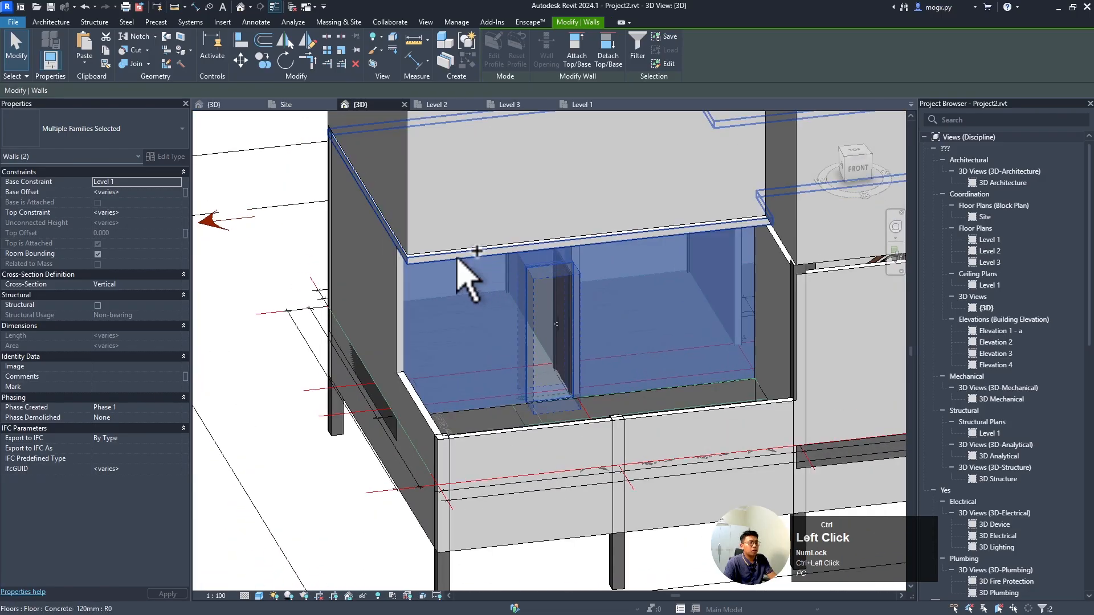
{"action": "left_click", "coordinate": [459, 258], "text": "ctrl"}
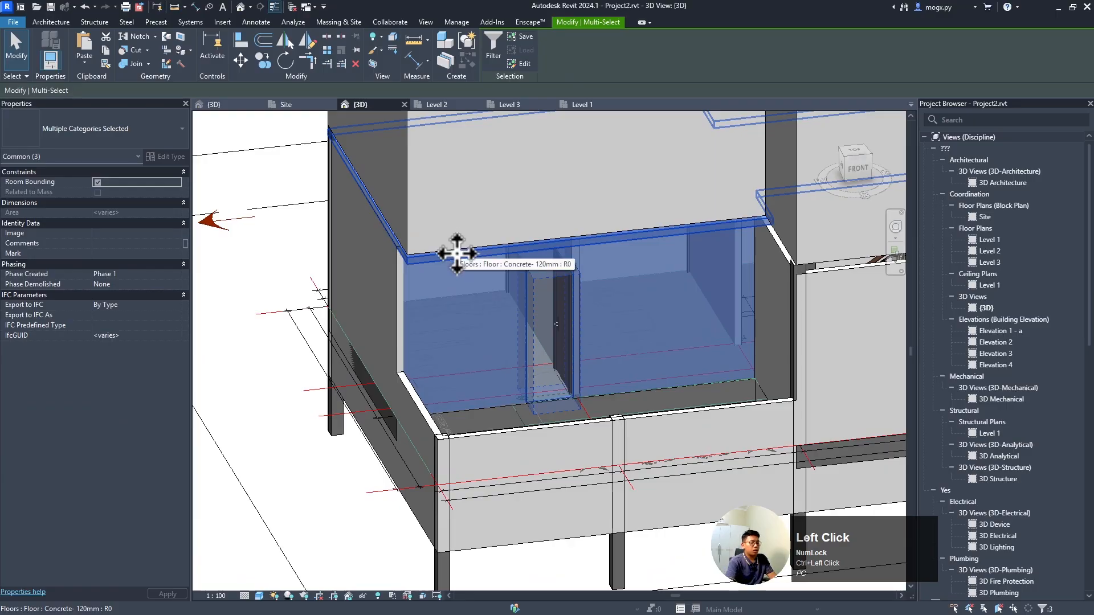
{"action": "key", "text": "h"}
{"action": "key", "text": "i"}
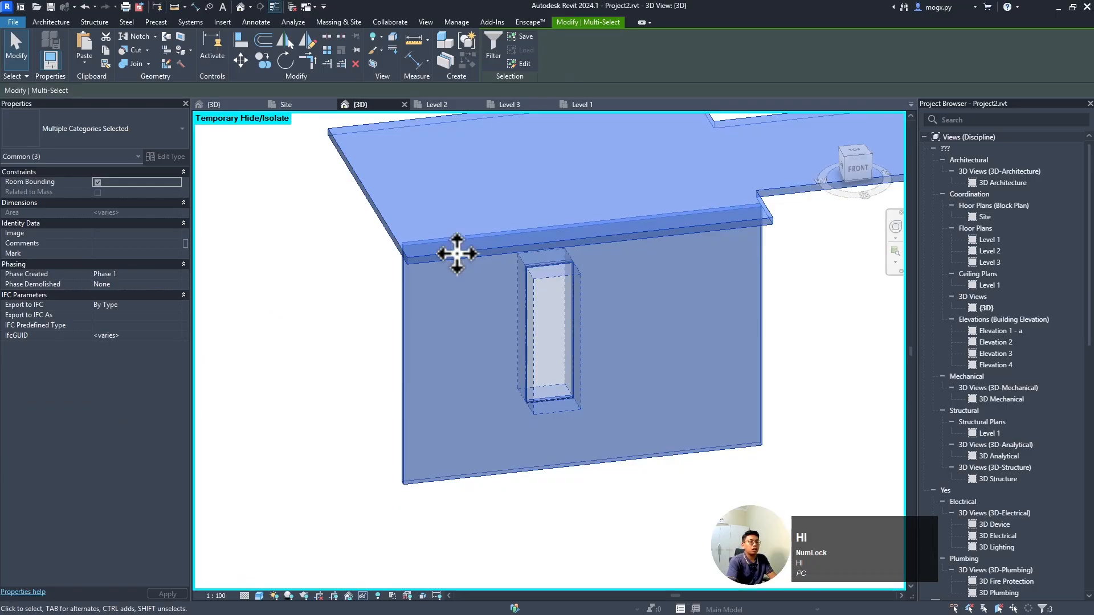
- From the front, add a horizontal curtain grid line across the Jendela curtain wall about 920 mm above its bottom edge
{"action": "left_click", "coordinate": [783, 208]}
{"action": "scroll", "coordinate": [513, 371], "scroll_direction": "down", "scroll_amount": 5}
{"action": "scroll", "coordinate": [598, 300], "scroll_direction": "up", "scroll_amount": 3}
{"action": "left_click_drag", "start_coordinate": [861, 175], "coordinate": [854, 170]}
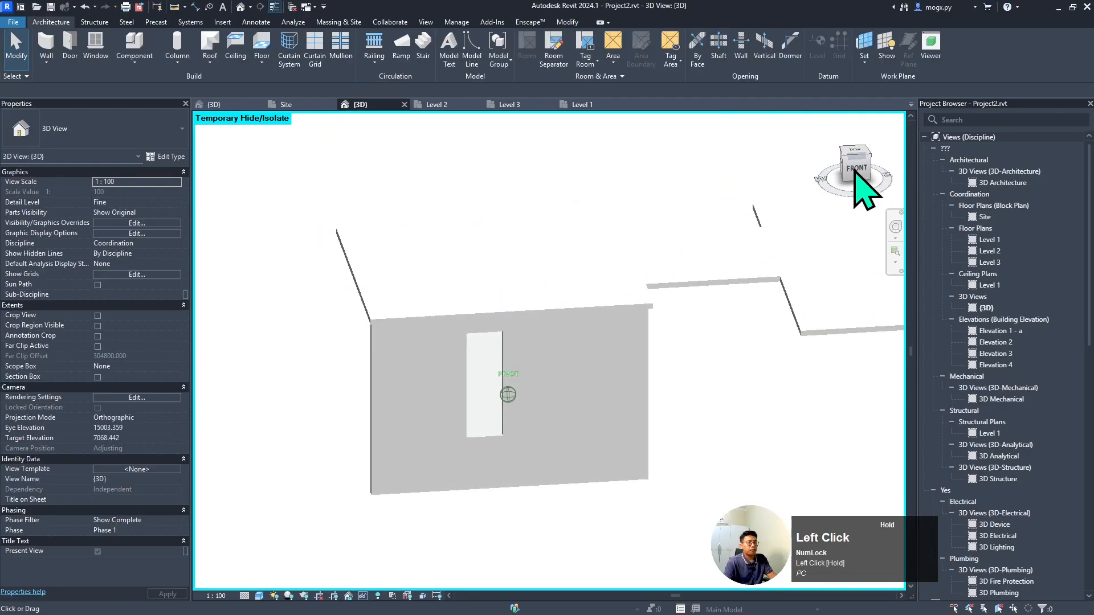
{"action": "left_click", "coordinate": [852, 169]}
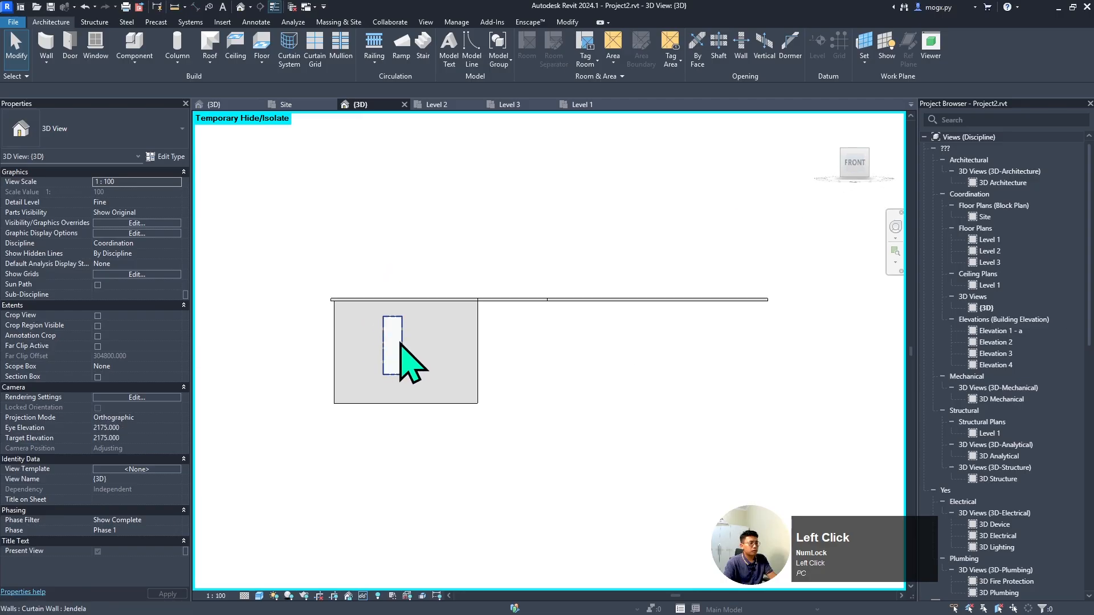
{"action": "left_click", "coordinate": [392, 359]}
{"action": "scroll", "coordinate": [354, 370], "scroll_direction": "up", "scroll_amount": 5}
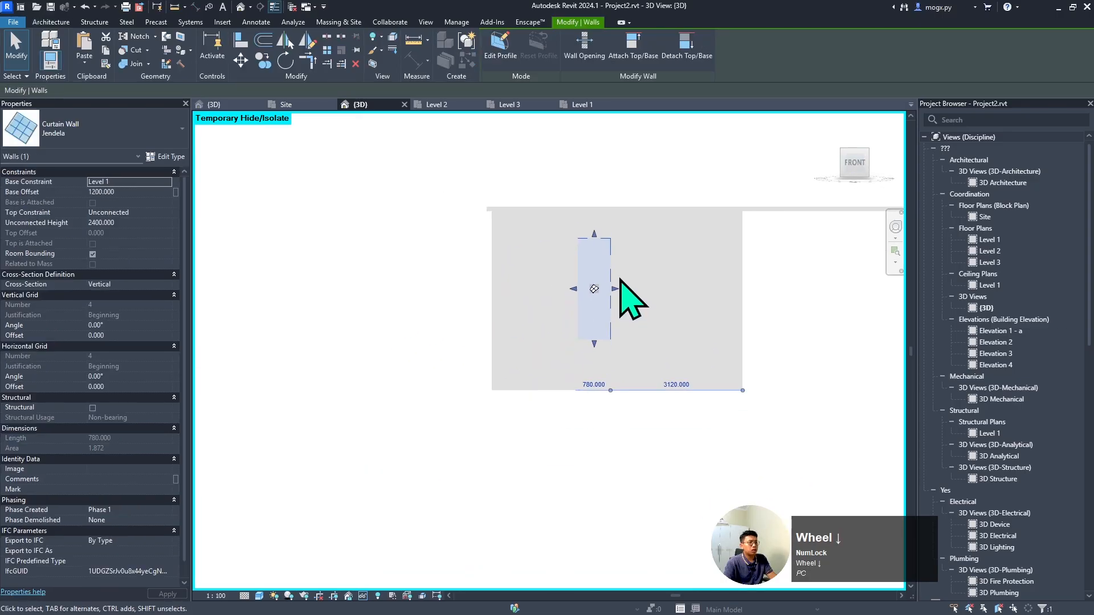
{"action": "scroll", "coordinate": [628, 305], "scroll_direction": "up", "scroll_amount": 3}
{"action": "middle_click_drag", "start_coordinate": [473, 270], "coordinate": [465, 258]}
{"action": "scroll", "coordinate": [467, 259], "scroll_direction": "down", "scroll_amount": 3}
{"action": "scroll", "coordinate": [502, 280], "scroll_direction": "up", "scroll_amount": 2}
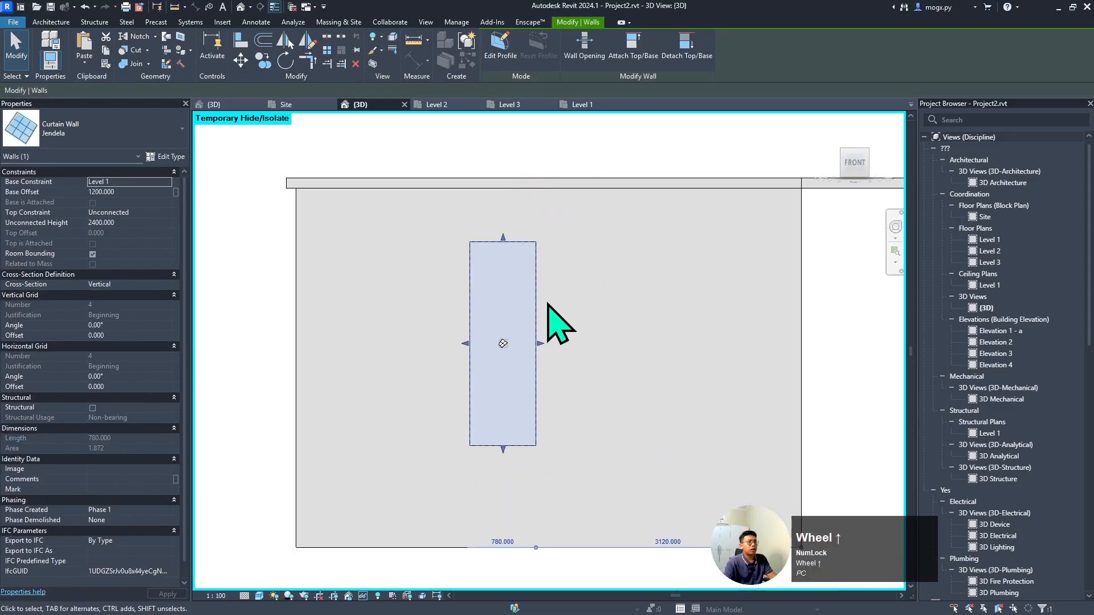
{"action": "left_click", "coordinate": [66, 24]}
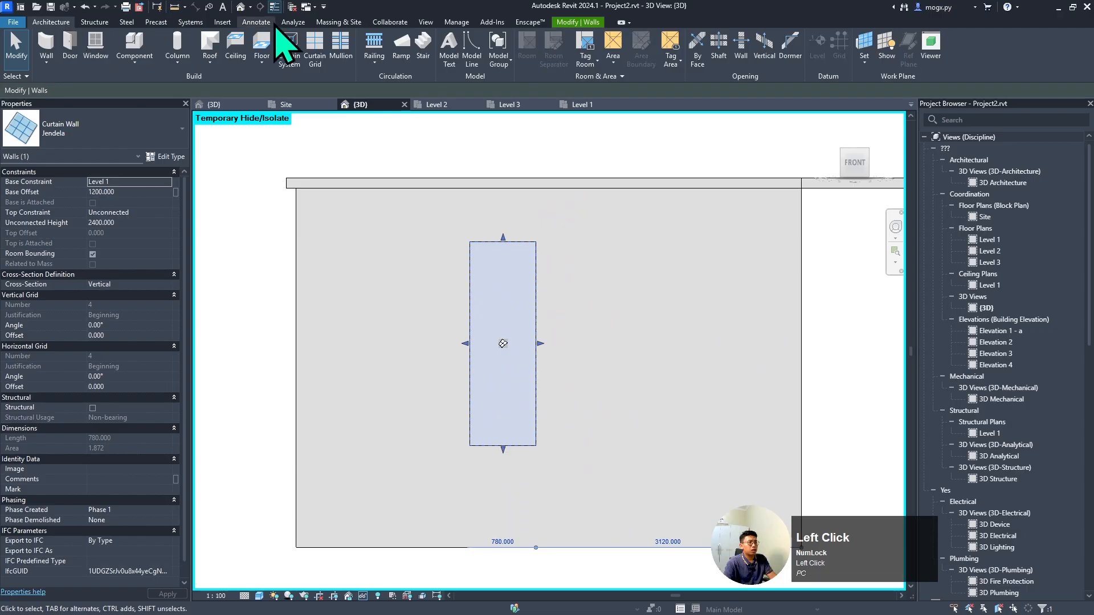
{"action": "left_click", "coordinate": [317, 60]}
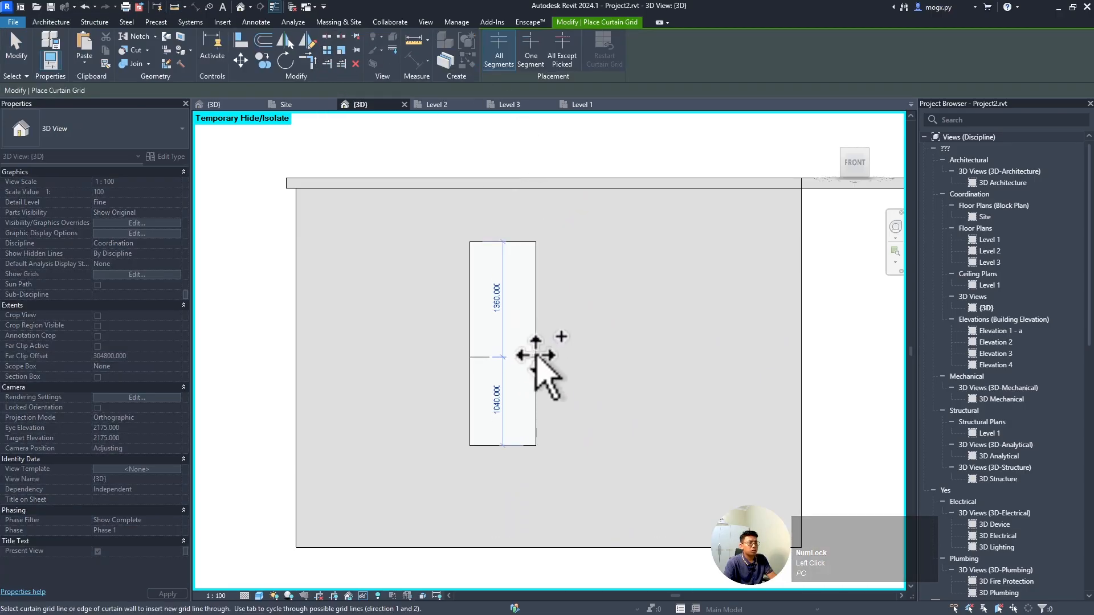
{"action": "left_click", "coordinate": [467, 369]}
{"action": "key", "text": "Escape"}
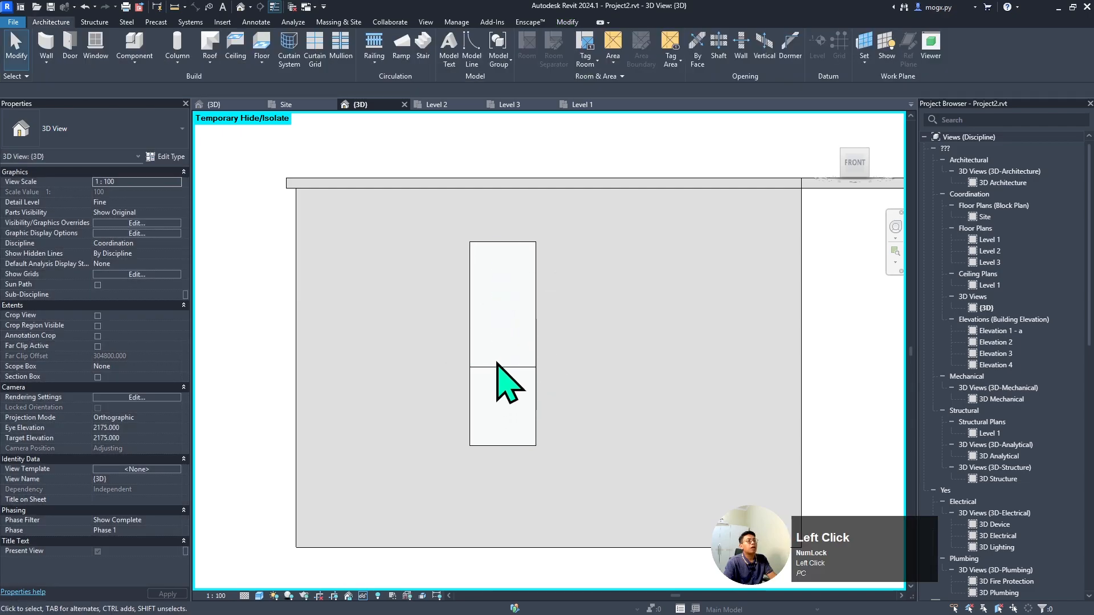
- Set the horizontal grid line's distance from the curtain wall's bottom edge to 1000 mm
{"action": "left_click", "coordinate": [517, 368]}
{"action": "scroll", "coordinate": [502, 424], "scroll_direction": "up", "scroll_amount": 3}
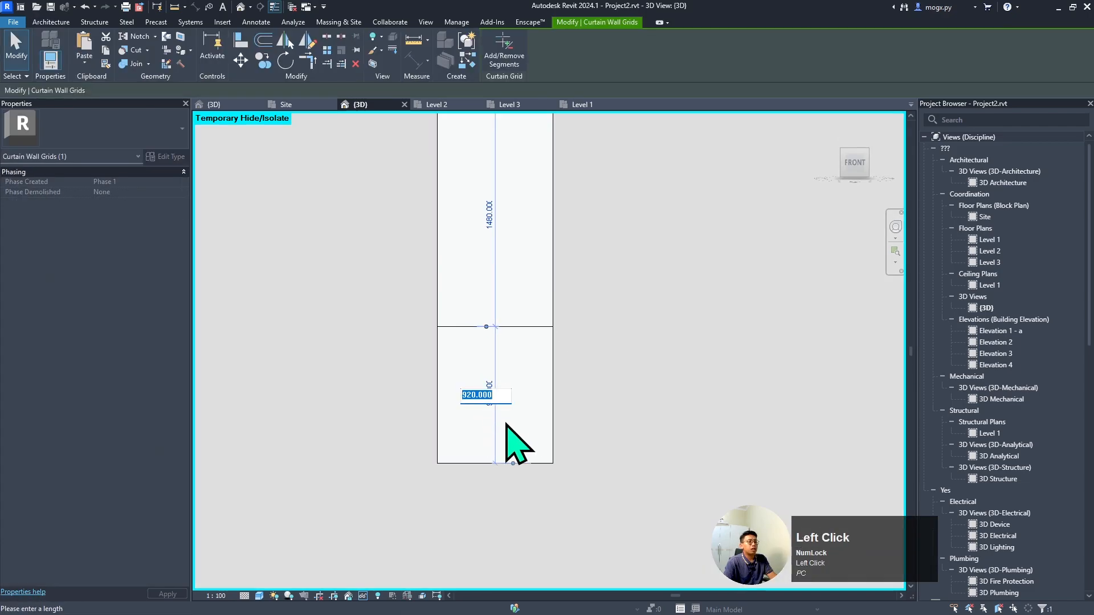
{"action": "type", "text": "1000"}
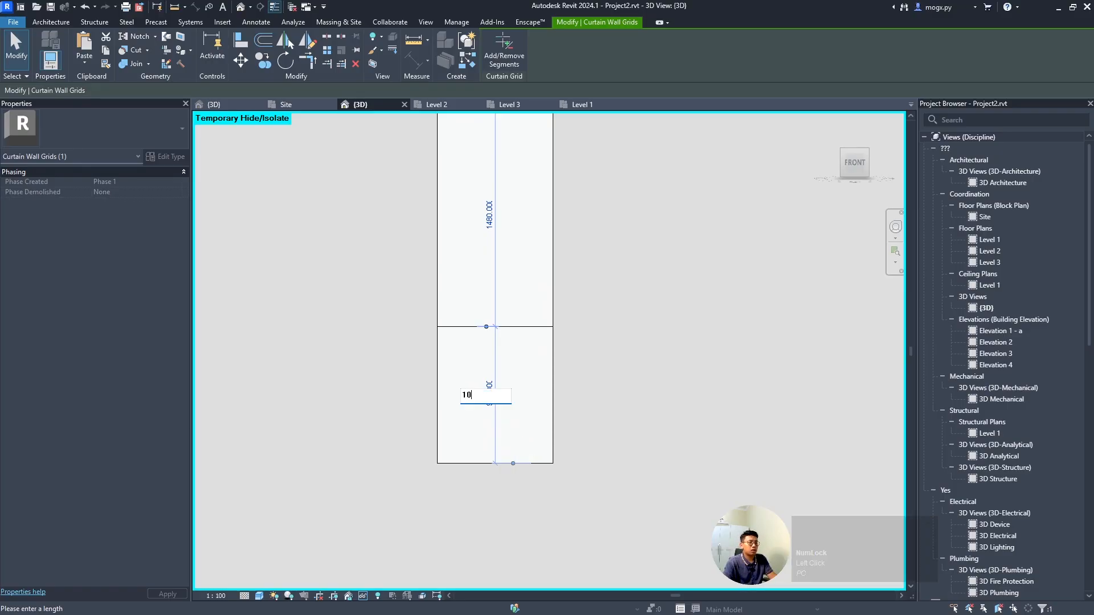
{"action": "scroll", "coordinate": [541, 430], "scroll_direction": "up", "scroll_amount": 3}
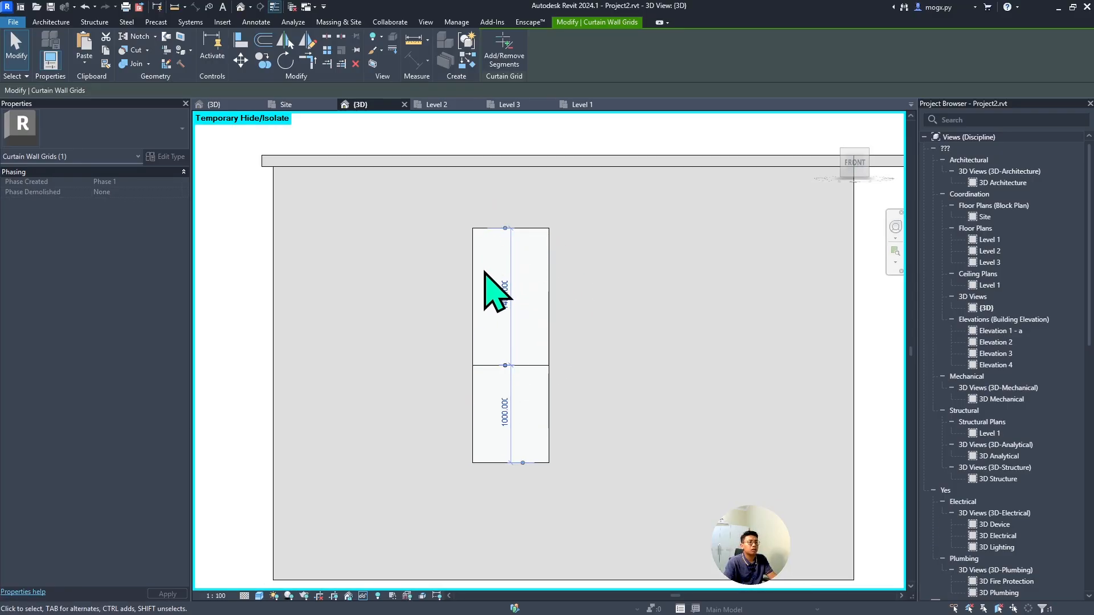
{"action": "left_click", "coordinate": [269, 263]}
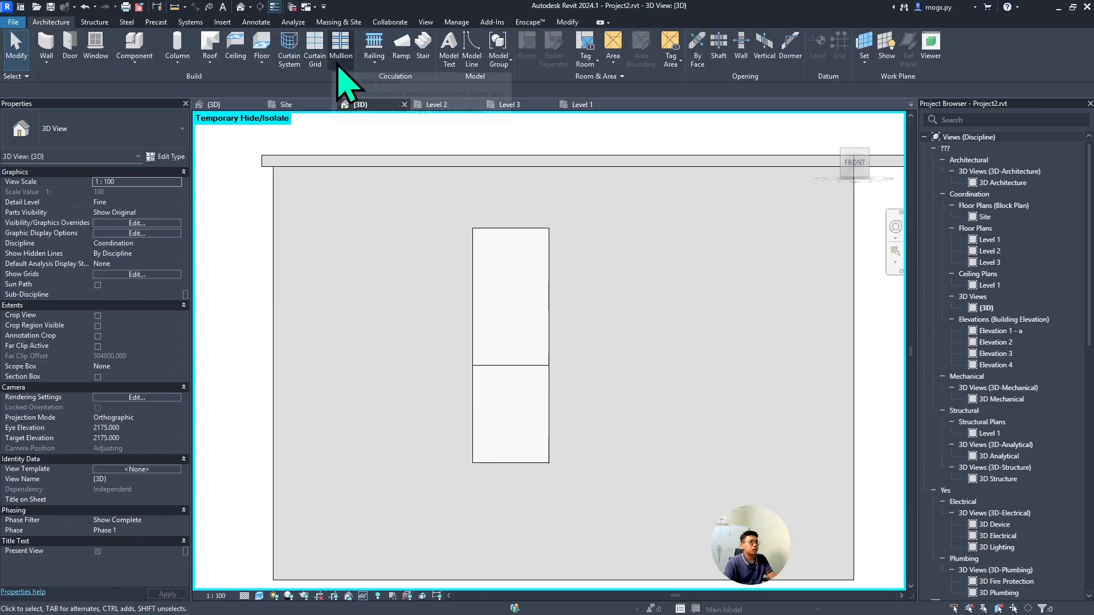
- Place 50 x 100mm rectangular mullions along the Jendela curtain wall's four borders and its horizontal grid line
{"action": "left_click", "coordinate": [340, 48]}
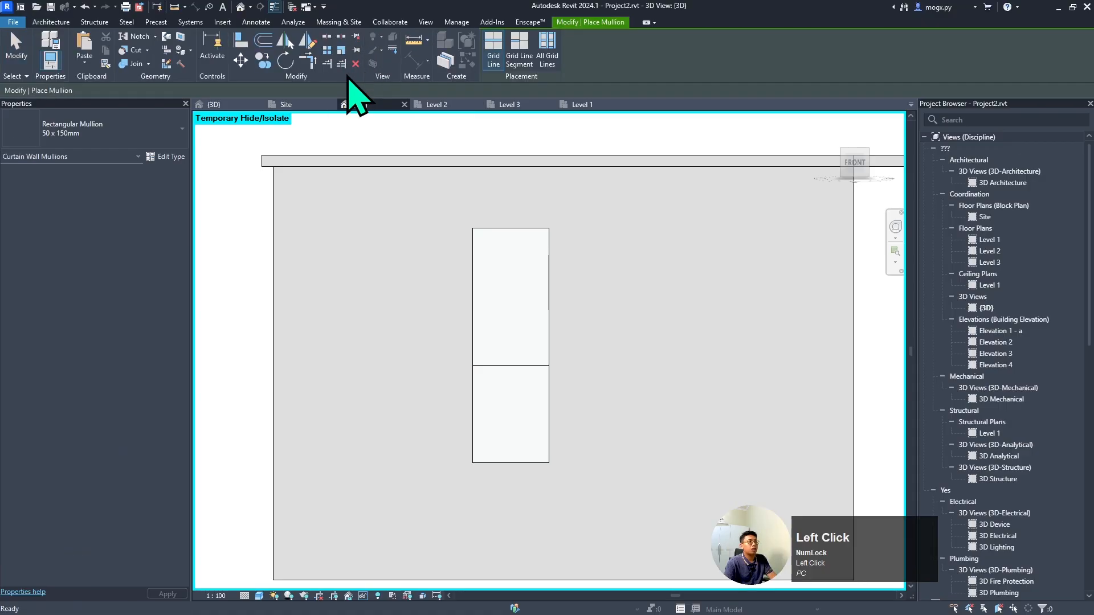
{"action": "left_click", "coordinate": [87, 130]}
{"action": "scroll", "coordinate": [75, 206], "scroll_direction": "up", "scroll_amount": 1}
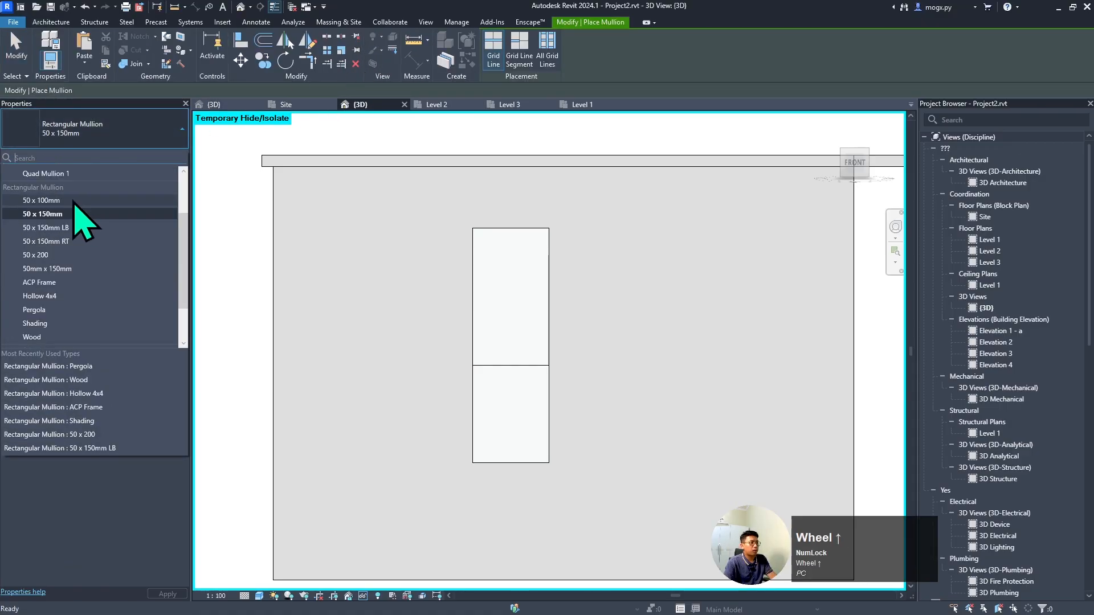
{"action": "left_click", "coordinate": [34, 201]}
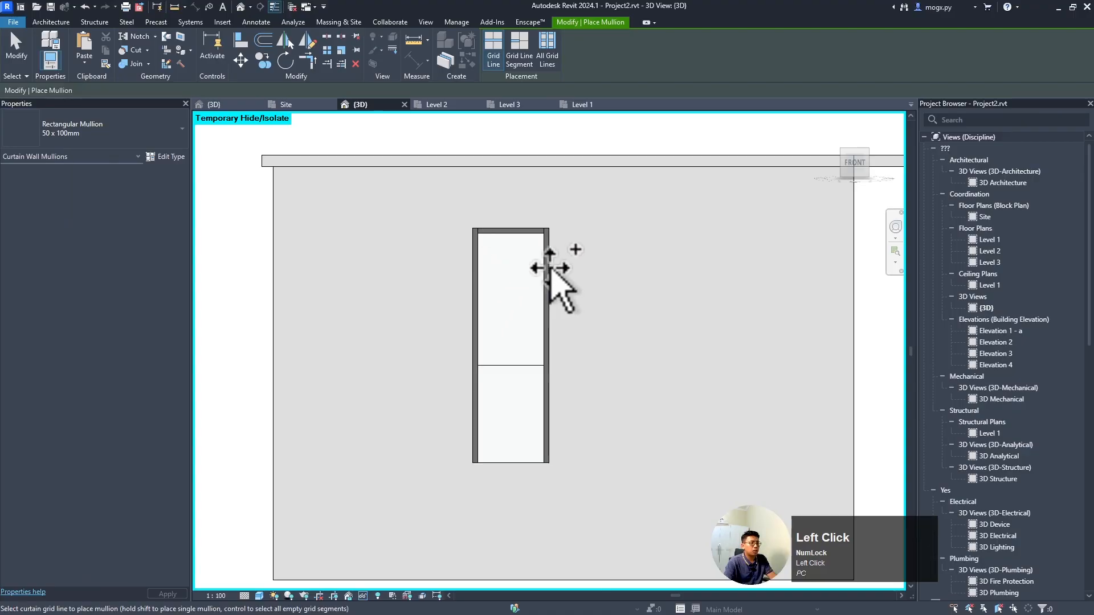
{"action": "left_click", "coordinate": [520, 366]}
{"action": "scroll", "coordinate": [570, 421], "scroll_direction": "down", "scroll_amount": 3}
{"action": "key", "text": "Escape"}
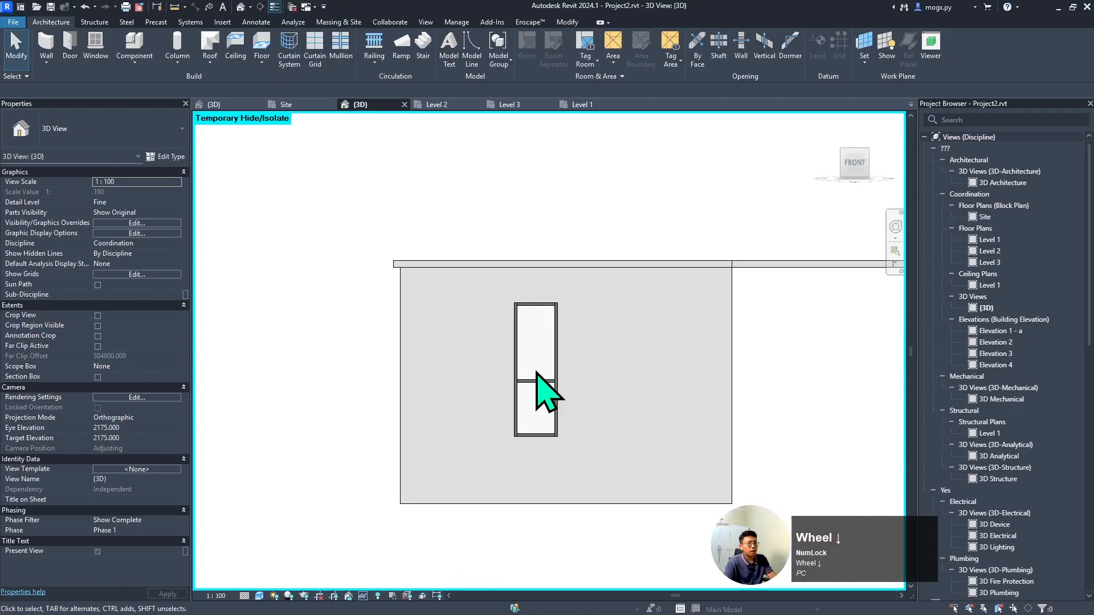
{"action": "middle_click_drag", "start_coordinate": [540, 393], "coordinate": [454, 415], "text": "shift"}
{"action": "scroll", "coordinate": [576, 405], "scroll_direction": "up", "scroll_amount": 3}
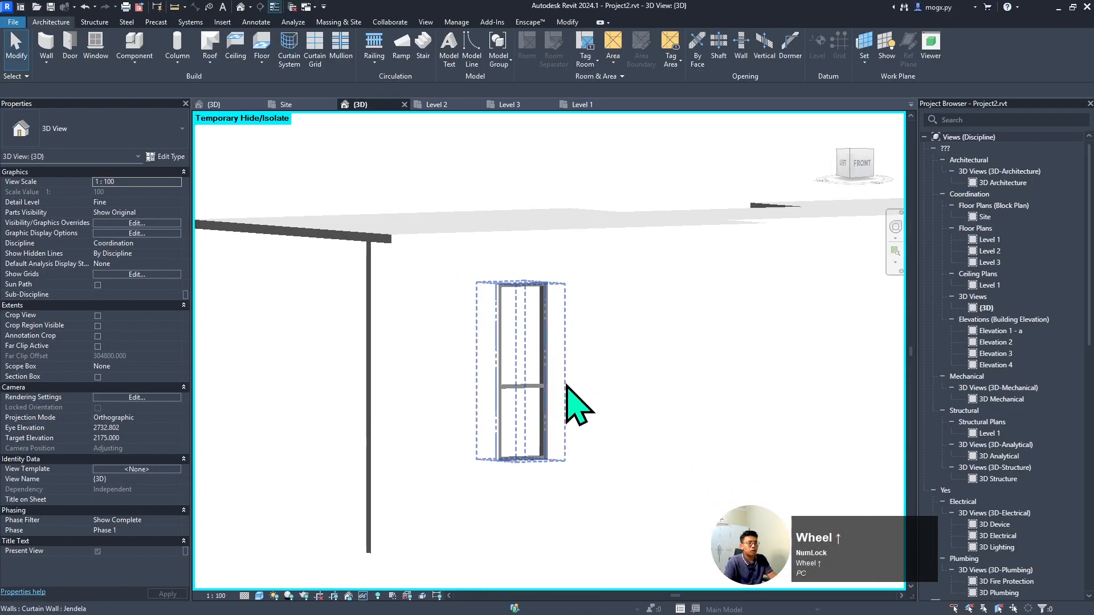
- Change the Jendela curtain wall's upper glazed panel to the Curtain Wall Window type
{"action": "scroll", "coordinate": [536, 359], "scroll_direction": "up", "scroll_amount": 4}
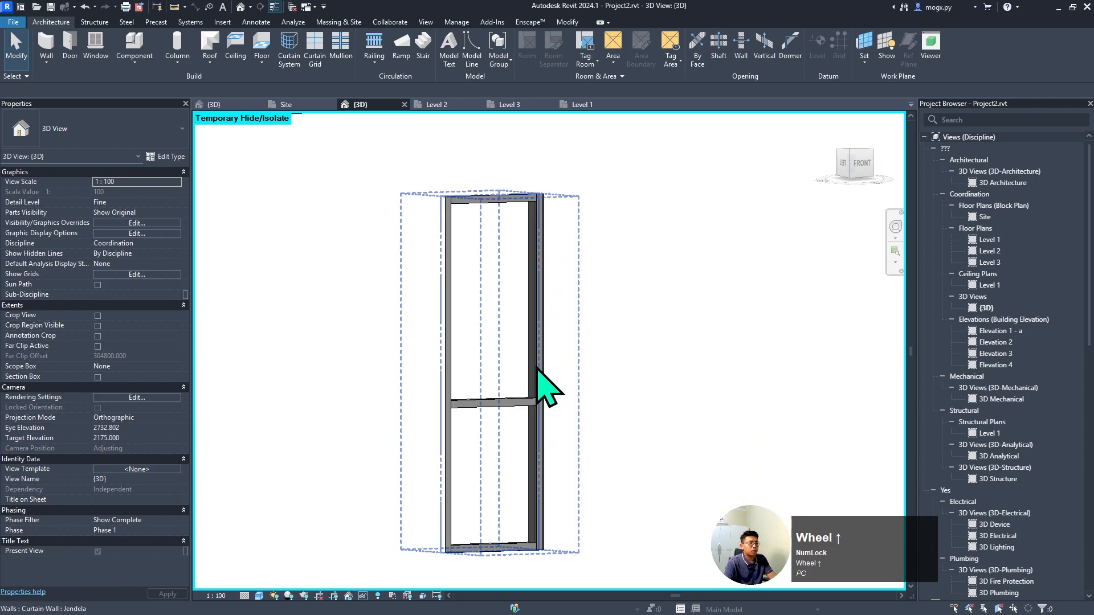
{"action": "key", "text": "Tab"}
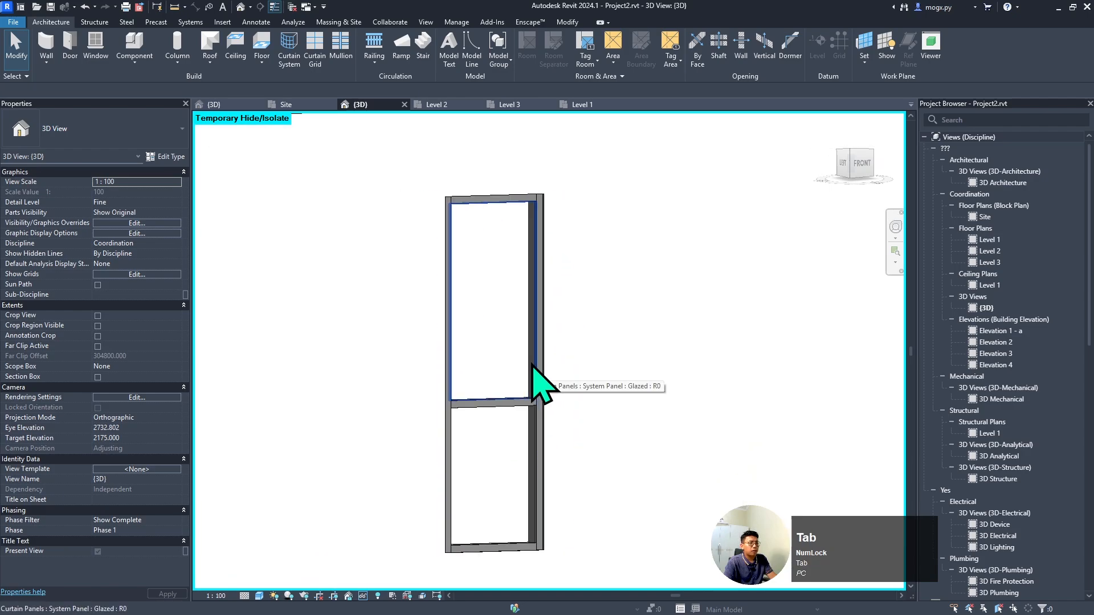
{"action": "scroll", "coordinate": [530, 363], "scroll_direction": "down", "scroll_amount": 4}
{"action": "scroll", "coordinate": [528, 360], "scroll_direction": "up", "scroll_amount": 2}
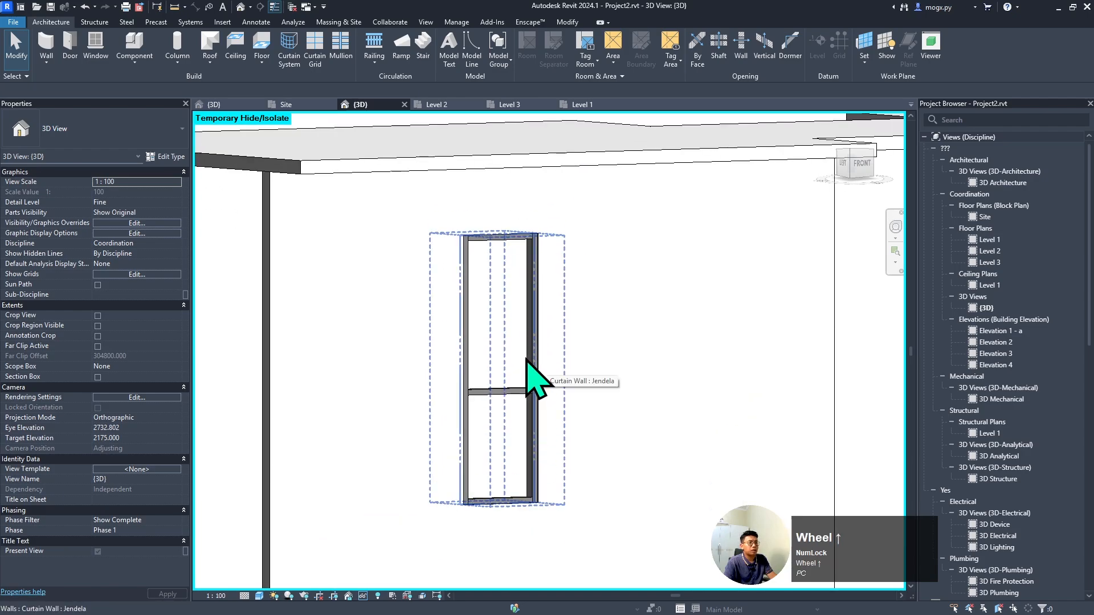
{"action": "middle_click_drag", "start_coordinate": [526, 359], "coordinate": [561, 452], "text": "shift"}
{"action": "scroll", "coordinate": [498, 244], "scroll_direction": "down", "scroll_amount": 3}
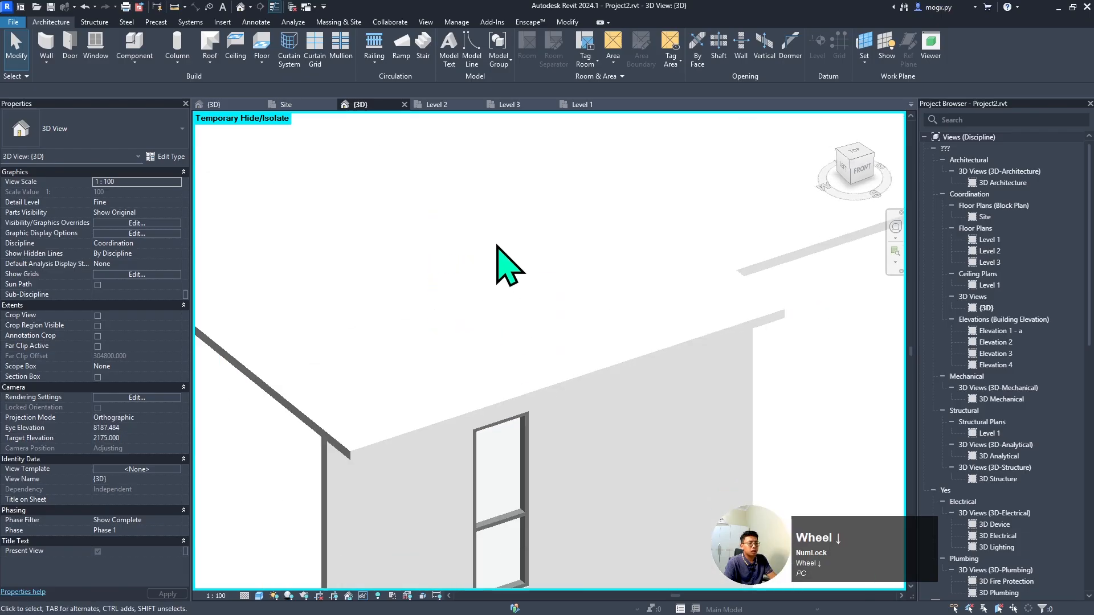
{"action": "scroll", "coordinate": [491, 439], "scroll_direction": "up", "scroll_amount": 5}
{"action": "scroll", "coordinate": [507, 473], "scroll_direction": "down", "scroll_amount": 2}
{"action": "scroll", "coordinate": [490, 476], "scroll_direction": "up", "scroll_amount": 6}
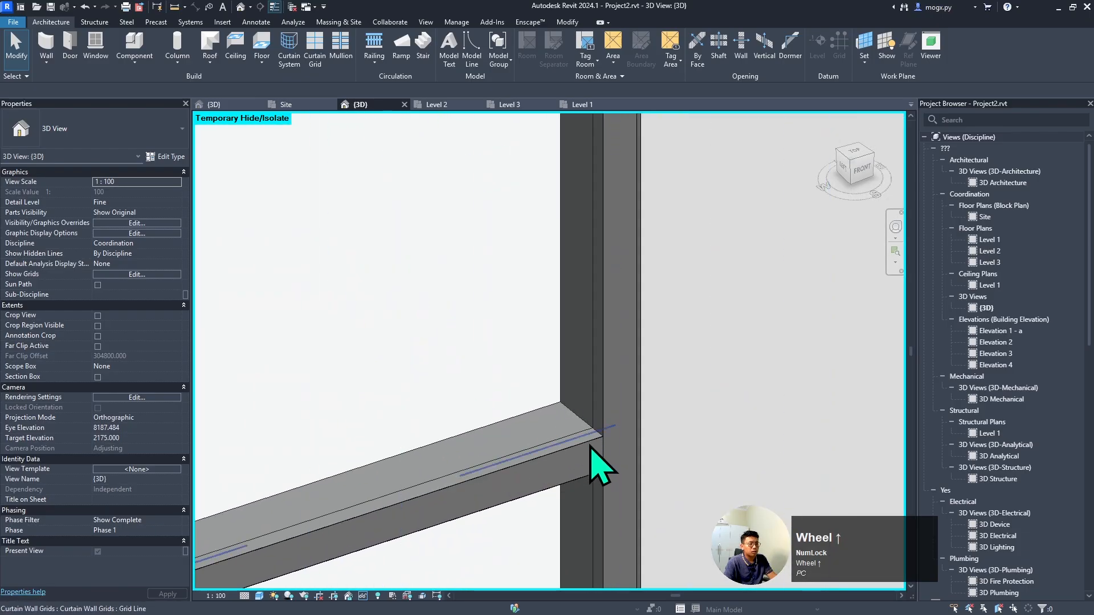
{"action": "scroll", "coordinate": [636, 323], "scroll_direction": "down", "scroll_amount": 2}
{"action": "scroll", "coordinate": [595, 391], "scroll_direction": "down", "scroll_amount": 2}
{"action": "scroll", "coordinate": [599, 399], "scroll_direction": "up", "scroll_amount": 1}
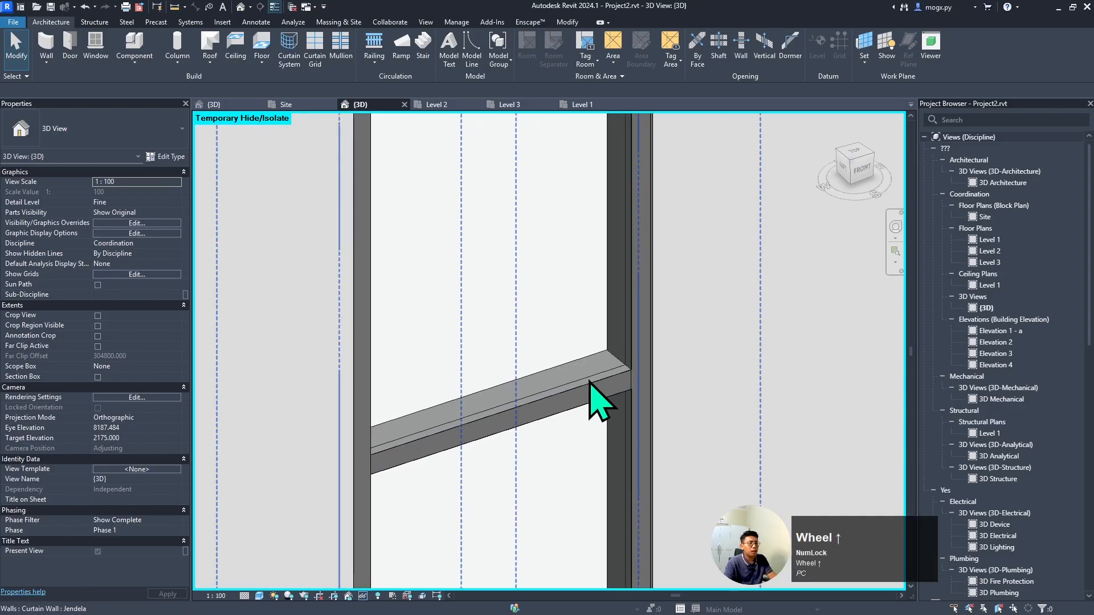
{"action": "key", "text": "Tab"}
{"action": "left_click", "coordinate": [589, 383]}
{"action": "scroll", "coordinate": [575, 427], "scroll_direction": "down", "scroll_amount": 2}
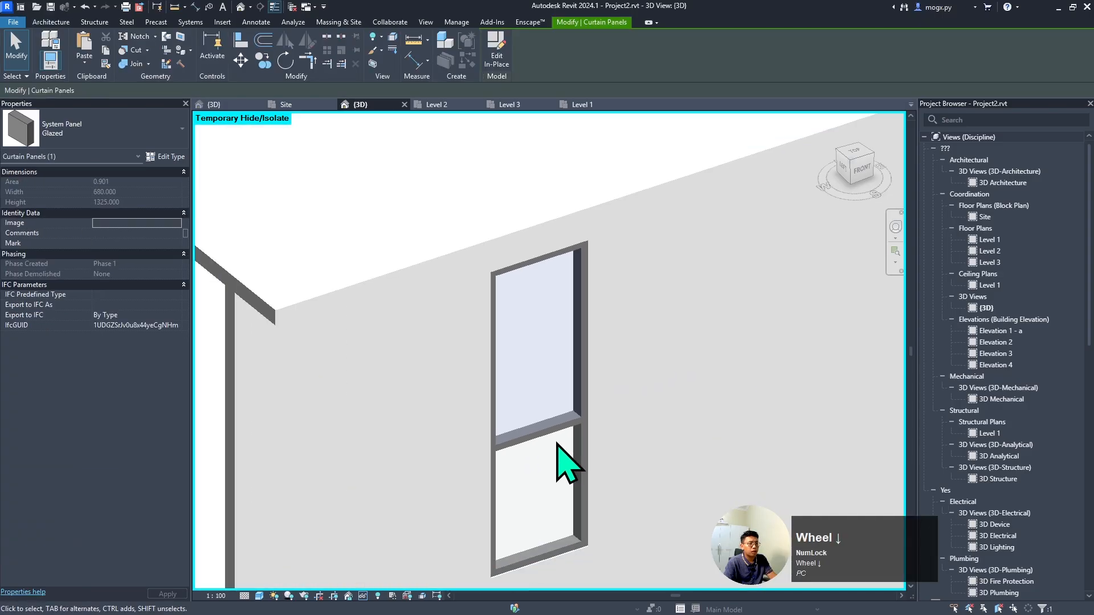
{"action": "scroll", "coordinate": [581, 393], "scroll_direction": "up", "scroll_amount": 4}
{"action": "middle_click_drag", "start_coordinate": [531, 390], "coordinate": [517, 341], "text": "shift"}
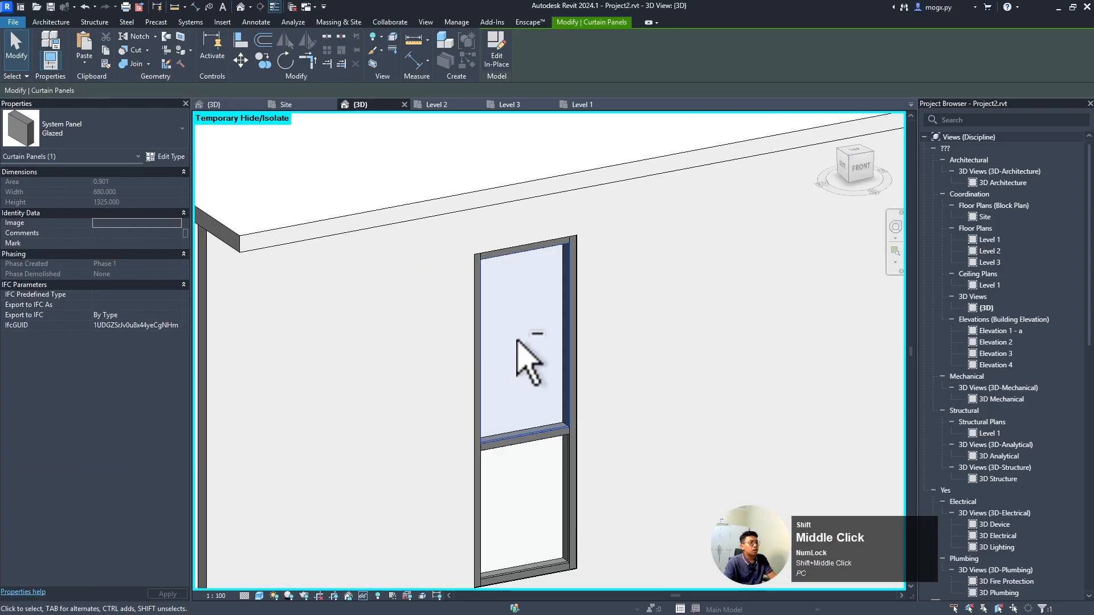
{"action": "scroll", "coordinate": [488, 245], "scroll_direction": "down", "scroll_amount": 2}
{"action": "scroll", "coordinate": [537, 326], "scroll_direction": "up", "scroll_amount": 4}
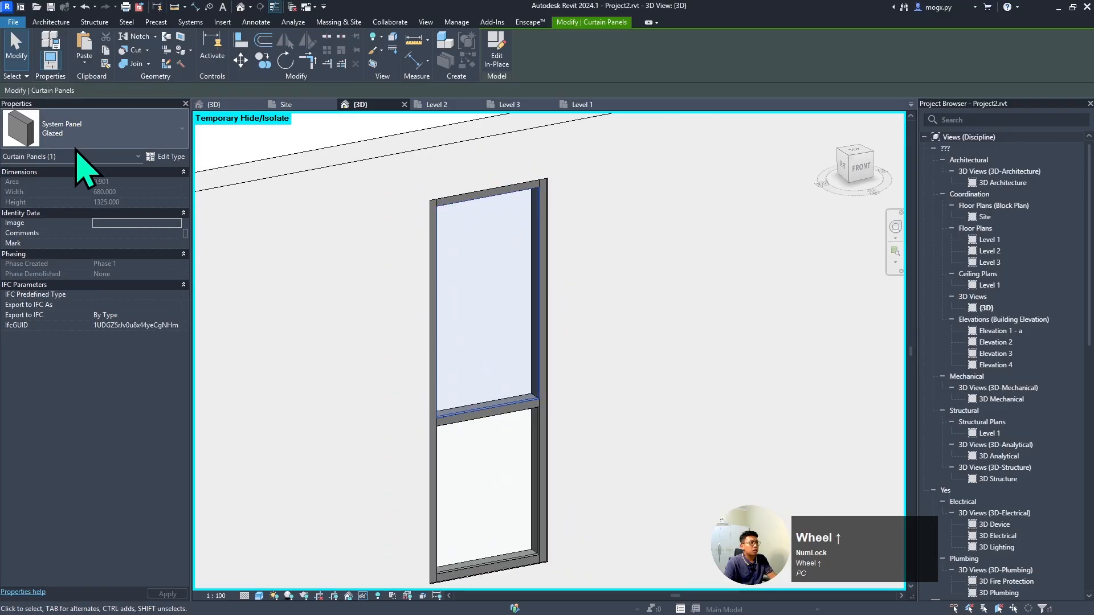
{"action": "left_click", "coordinate": [89, 131]}
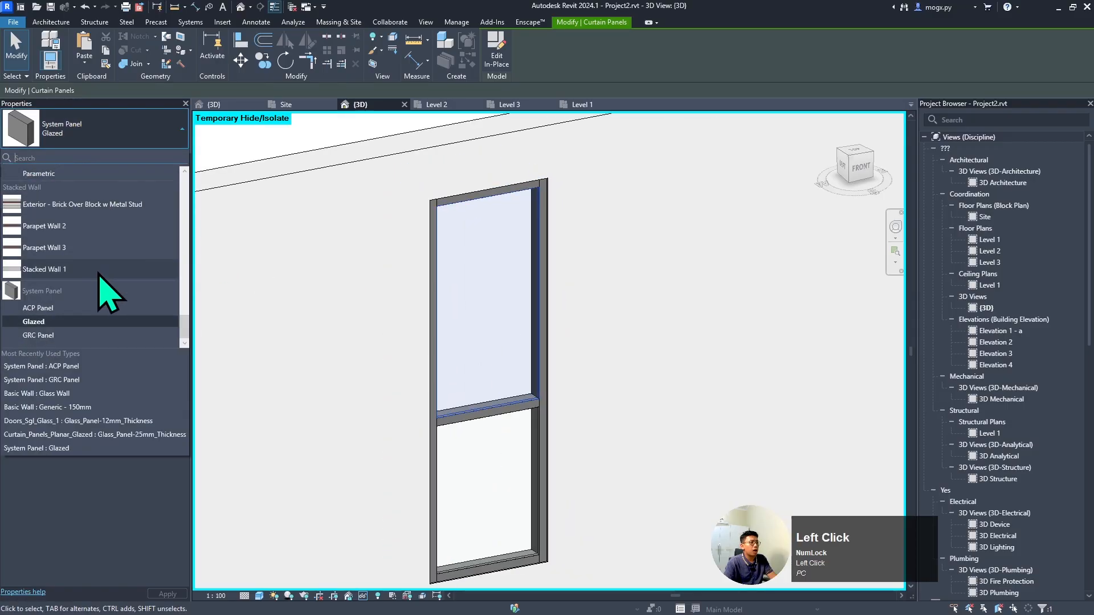
{"action": "scroll", "coordinate": [108, 285], "scroll_direction": "up", "scroll_amount": 4}
{"action": "scroll", "coordinate": [99, 268], "scroll_direction": "up", "scroll_amount": 2}
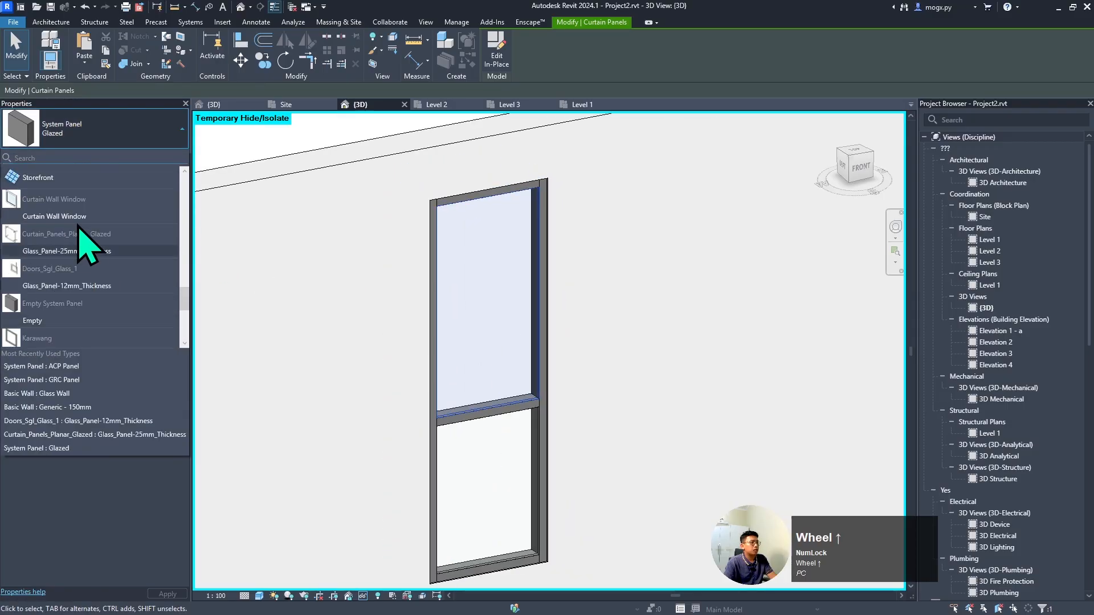
{"action": "left_click", "coordinate": [80, 218]}
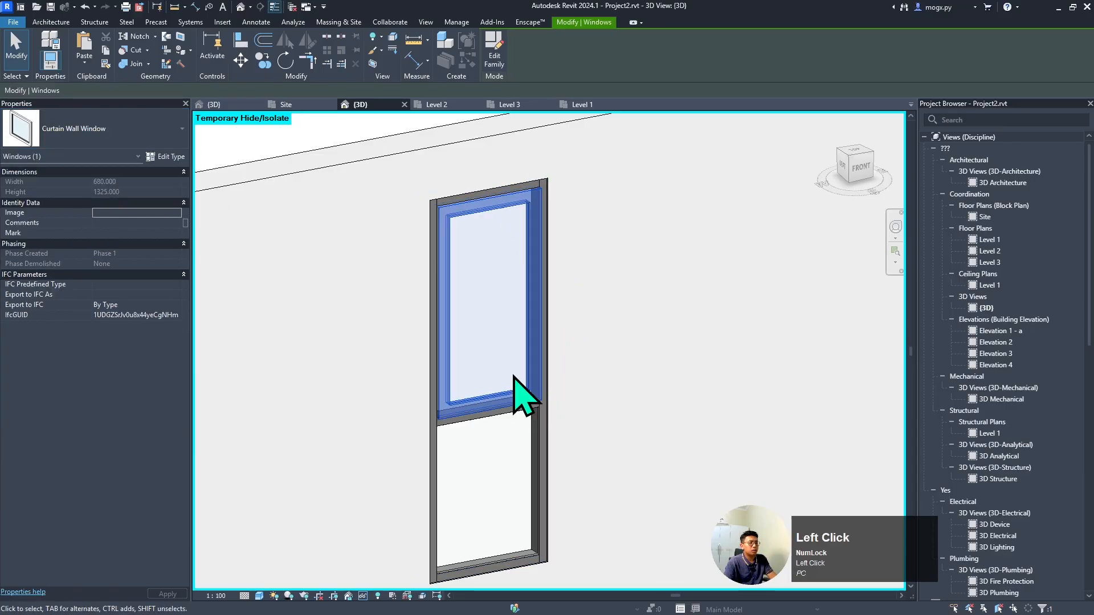
{"action": "left_click", "coordinate": [546, 319]}
- Set the Offset of the Curtain Wall Window type to 50 mm
{"action": "scroll", "coordinate": [469, 208], "scroll_direction": "up", "scroll_amount": 3}
{"action": "middle_click_drag", "start_coordinate": [469, 207], "coordinate": [543, 224], "text": "shift"}
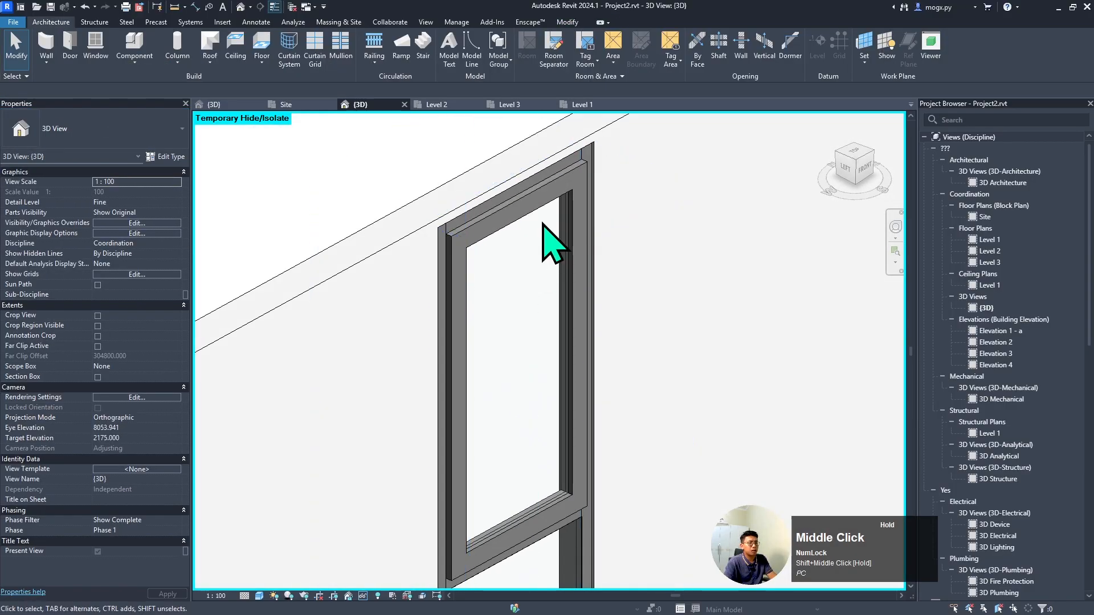
{"action": "scroll", "coordinate": [640, 289], "scroll_direction": "down", "scroll_amount": 2}
{"action": "scroll", "coordinate": [586, 395], "scroll_direction": "up", "scroll_amount": 5}
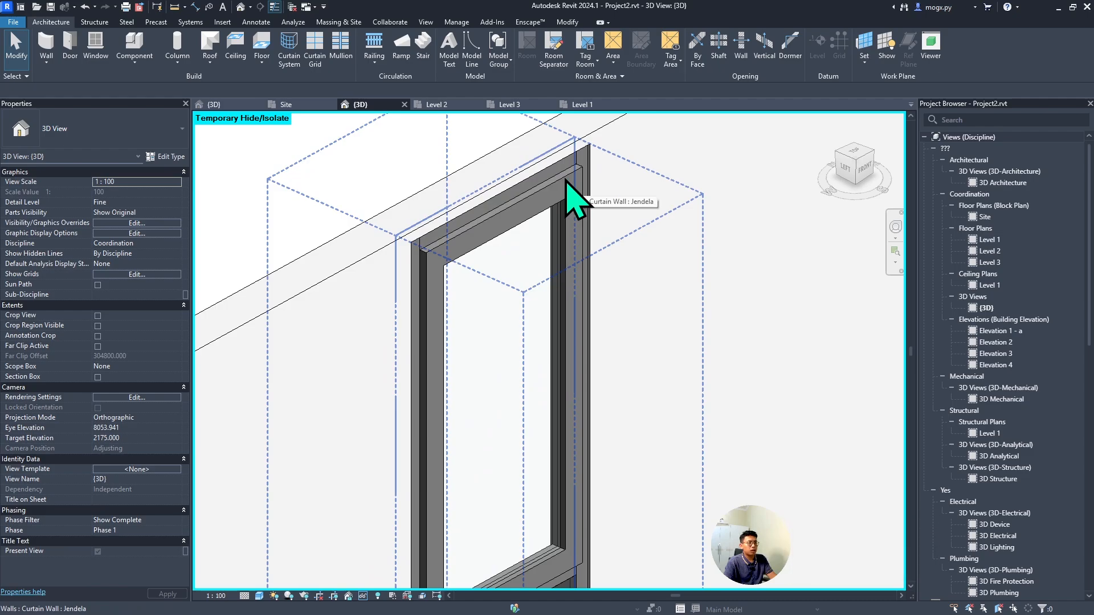
{"action": "left_click", "coordinate": [524, 225]}
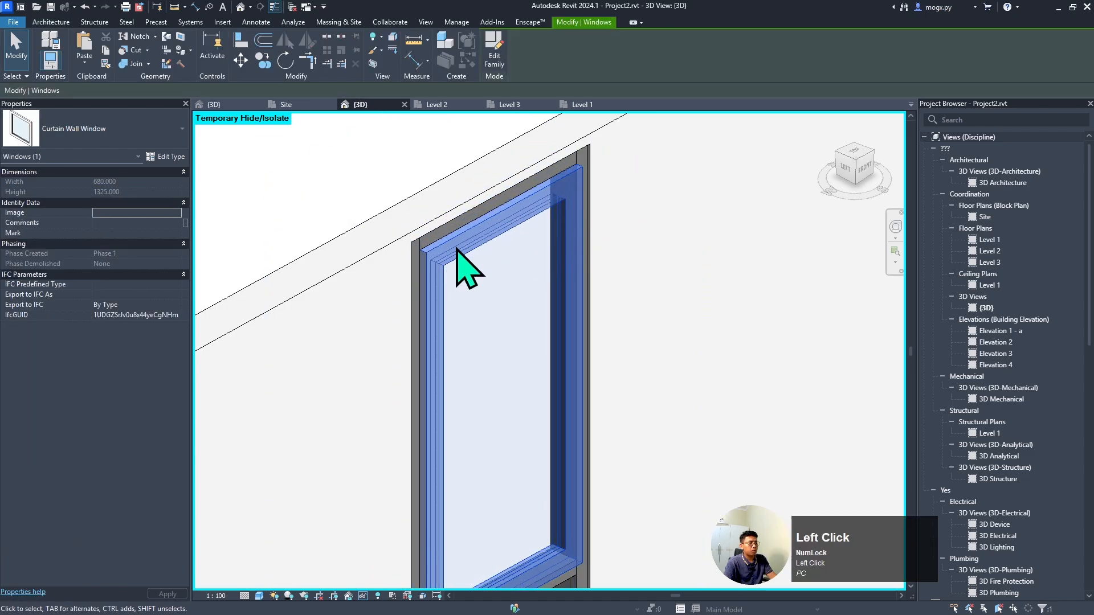
{"action": "left_click", "coordinate": [169, 159]}
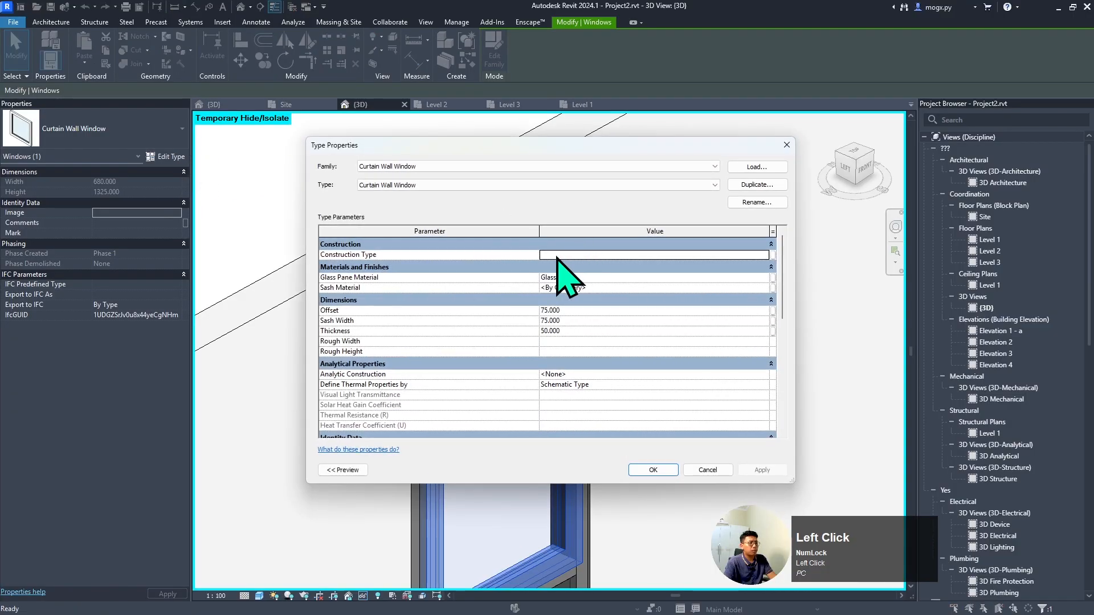
{"action": "scroll", "coordinate": [558, 308], "scroll_direction": "down", "scroll_amount": 1}
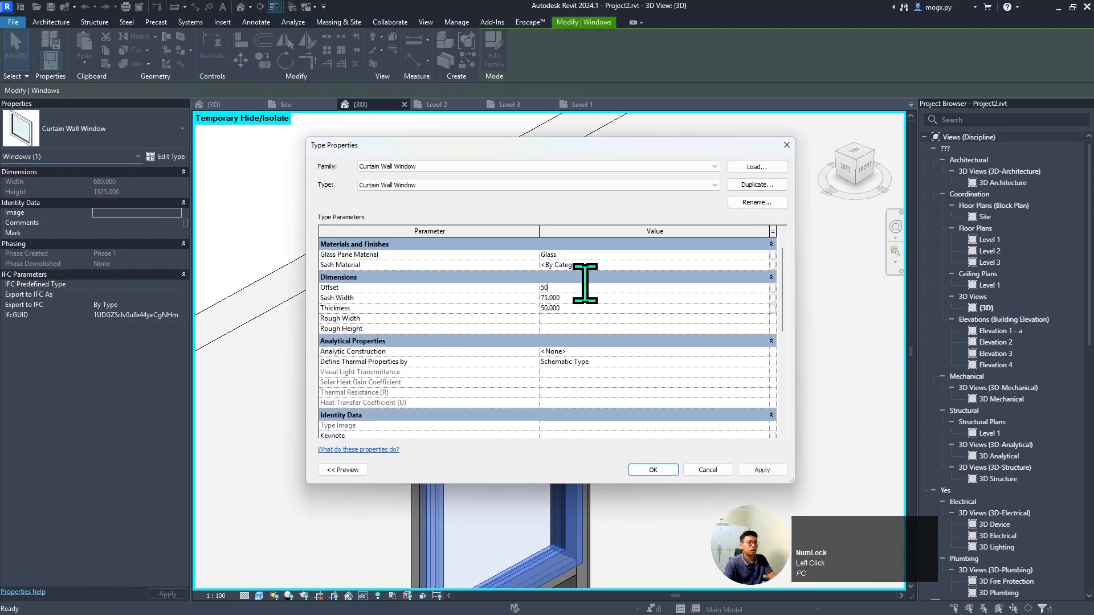
{"action": "key", "text": "Return"}
{"action": "left_click", "coordinate": [639, 274]}
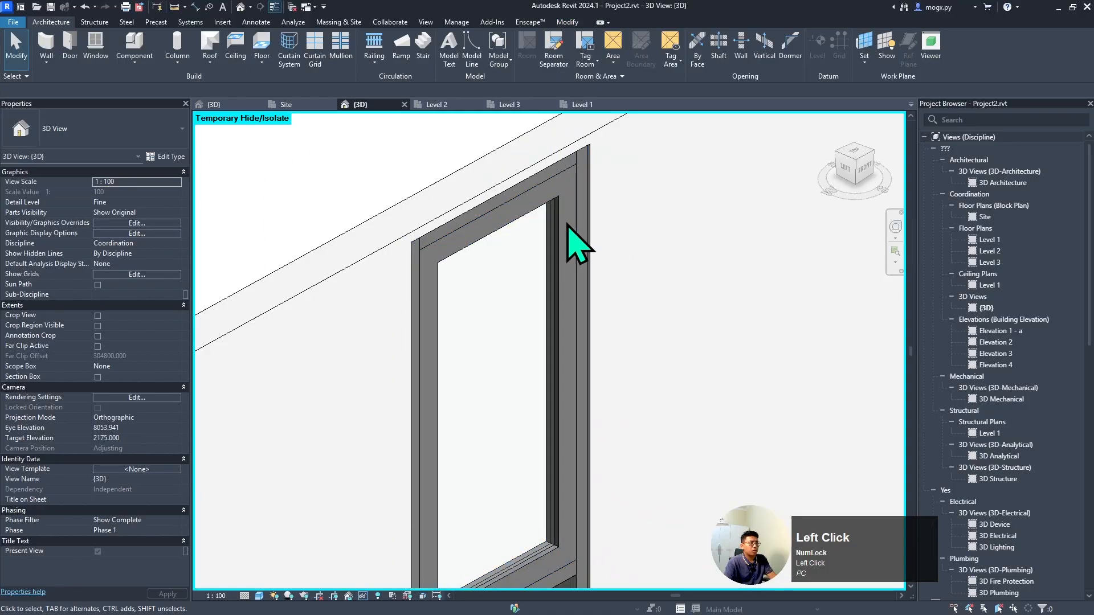
- Check the window from both sides of the wall and reset the temporary hide/isolate in the 3D view
{"action": "middle_click_drag", "start_coordinate": [568, 225], "coordinate": [272, 131], "text": "shift"}
{"action": "middle_click_drag", "start_coordinate": [508, 425], "coordinate": [563, 279], "text": "shift"}
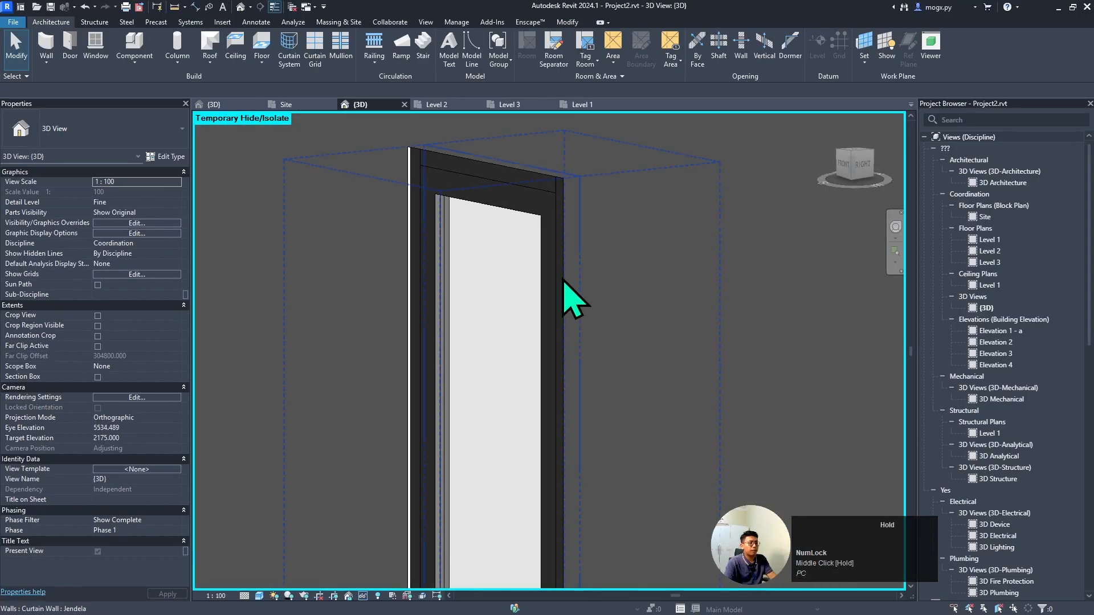
{"action": "scroll", "coordinate": [532, 220], "scroll_direction": "down", "scroll_amount": 4}
{"action": "middle_click_drag", "start_coordinate": [532, 220], "coordinate": [708, 330], "text": "shift"}
{"action": "scroll", "coordinate": [572, 316], "scroll_direction": "up", "scroll_amount": 2}
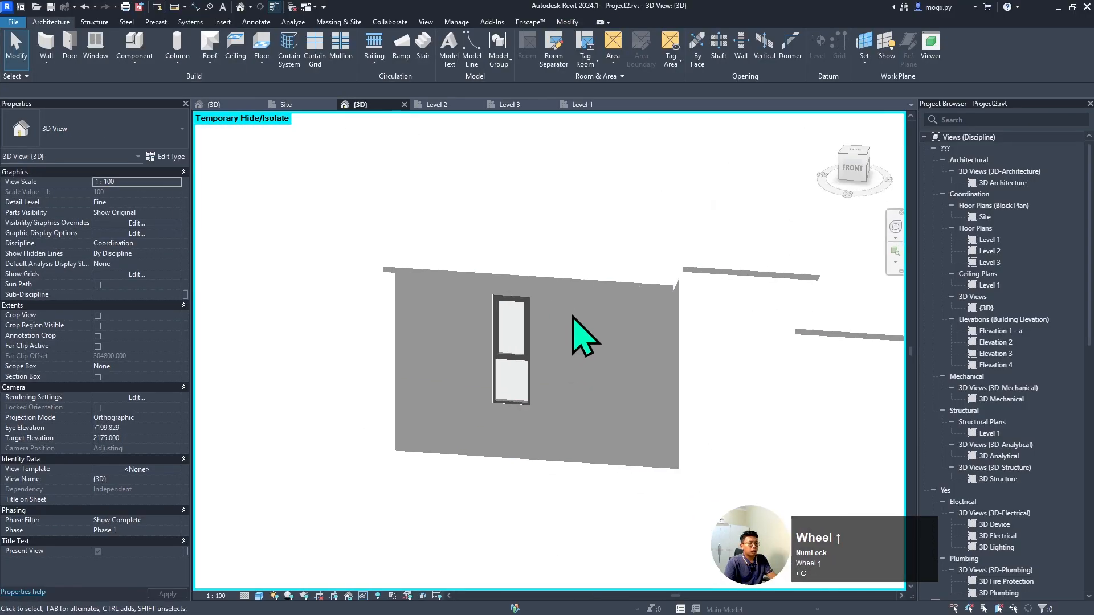
{"action": "scroll", "coordinate": [573, 316], "scroll_direction": "down", "scroll_amount": 3}
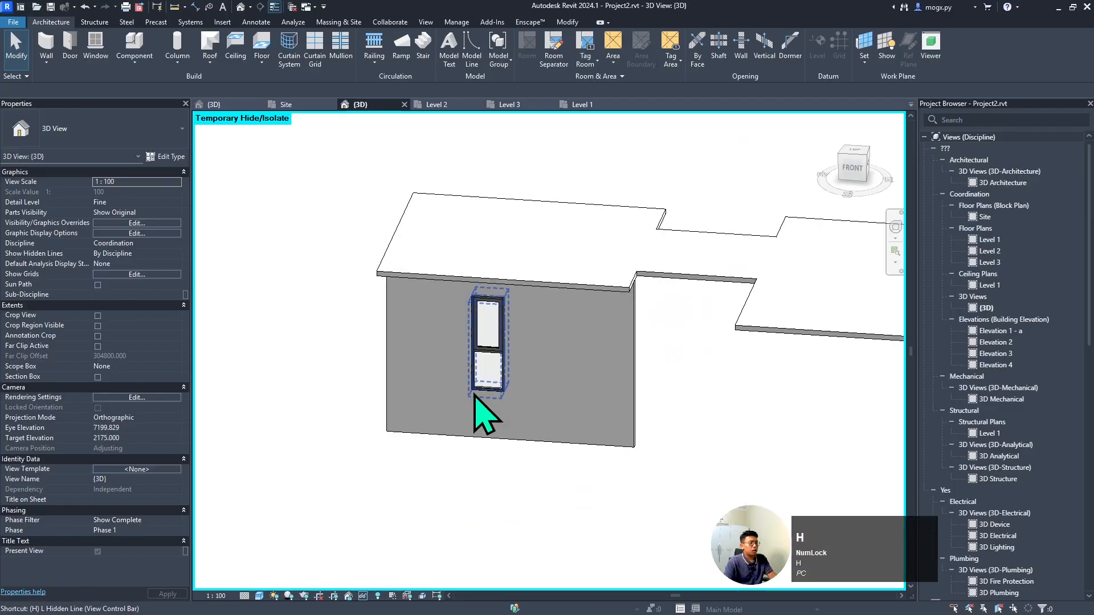
{"action": "key", "text": "h"}
{"action": "key", "text": "r"}
- Select the Jendela curtain wall and examine the whole house model from all sides
{"action": "scroll", "coordinate": [476, 444], "scroll_direction": "down", "scroll_amount": 3}
{"action": "scroll", "coordinate": [483, 435], "scroll_direction": "up", "scroll_amount": 2}
{"action": "mouse_move", "coordinate": [484, 434]}
{"action": "middle_mouse_down", "text": "shift"}
{"action": "mouse_move", "coordinate": [581, 447]}
{"action": "mouse_move", "coordinate": [486, 422]}
{"action": "middle_mouse_up", "text": "shift"}
{"action": "left_click", "coordinate": [487, 432]}
{"action": "scroll", "coordinate": [480, 428], "scroll_direction": "up", "scroll_amount": 3}
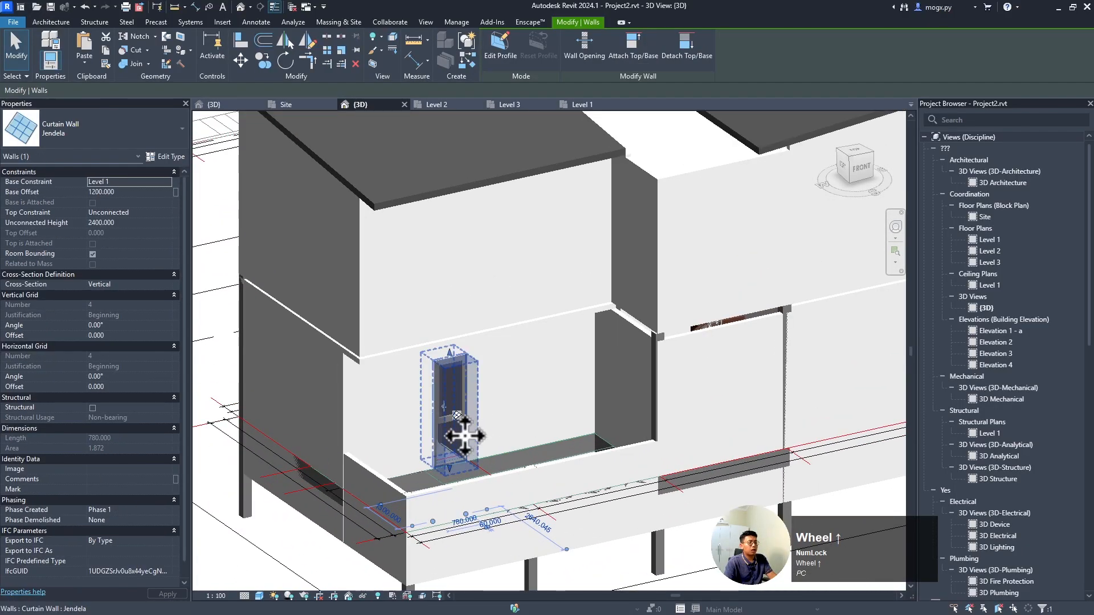
{"action": "scroll", "coordinate": [464, 435], "scroll_direction": "down", "scroll_amount": 3}
{"action": "middle_click_drag", "start_coordinate": [420, 391], "coordinate": [611, 450], "text": "shift"}
{"action": "scroll", "coordinate": [513, 361], "scroll_direction": "down", "scroll_amount": 3}
{"action": "scroll", "coordinate": [532, 405], "scroll_direction": "up", "scroll_amount": 5}
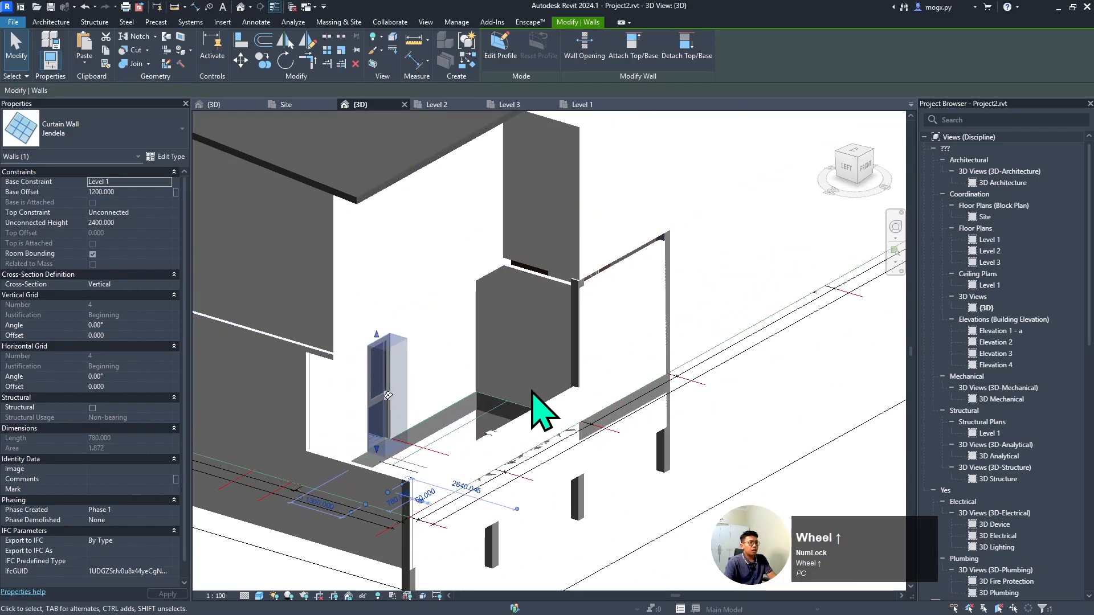
{"action": "scroll", "coordinate": [371, 415], "scroll_direction": "down", "scroll_amount": 5}
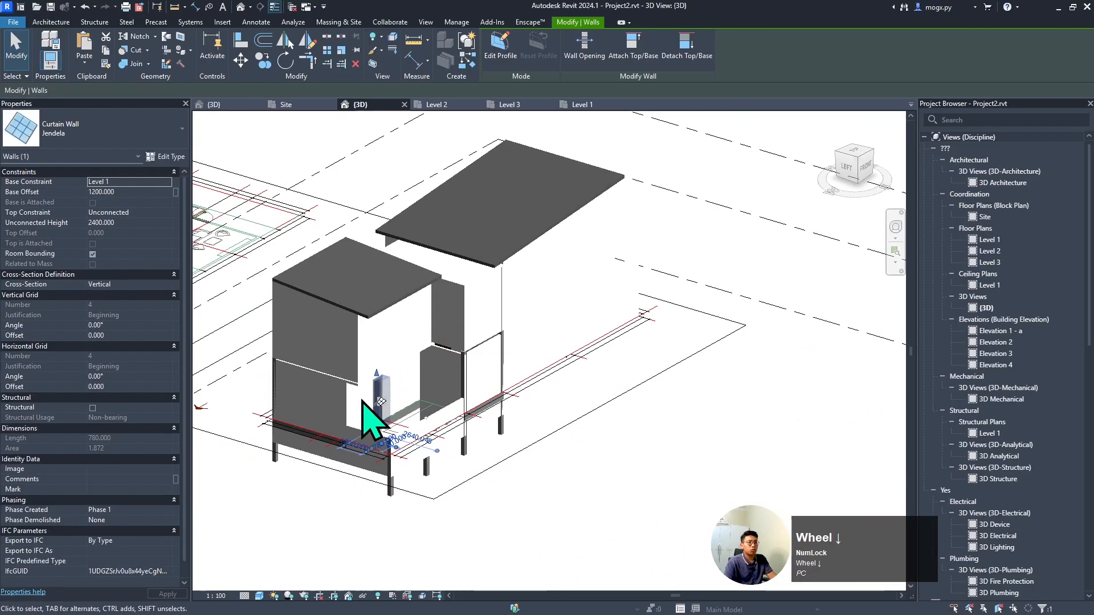
{"action": "middle_click_drag", "start_coordinate": [371, 416], "coordinate": [462, 366], "text": "shift"}
{"action": "scroll", "coordinate": [524, 396], "scroll_direction": "down", "scroll_amount": 3}
{"action": "middle_click_drag", "start_coordinate": [525, 395], "coordinate": [507, 354], "text": "shift"}
{"action": "scroll", "coordinate": [513, 317], "scroll_direction": "down", "scroll_amount": 3}
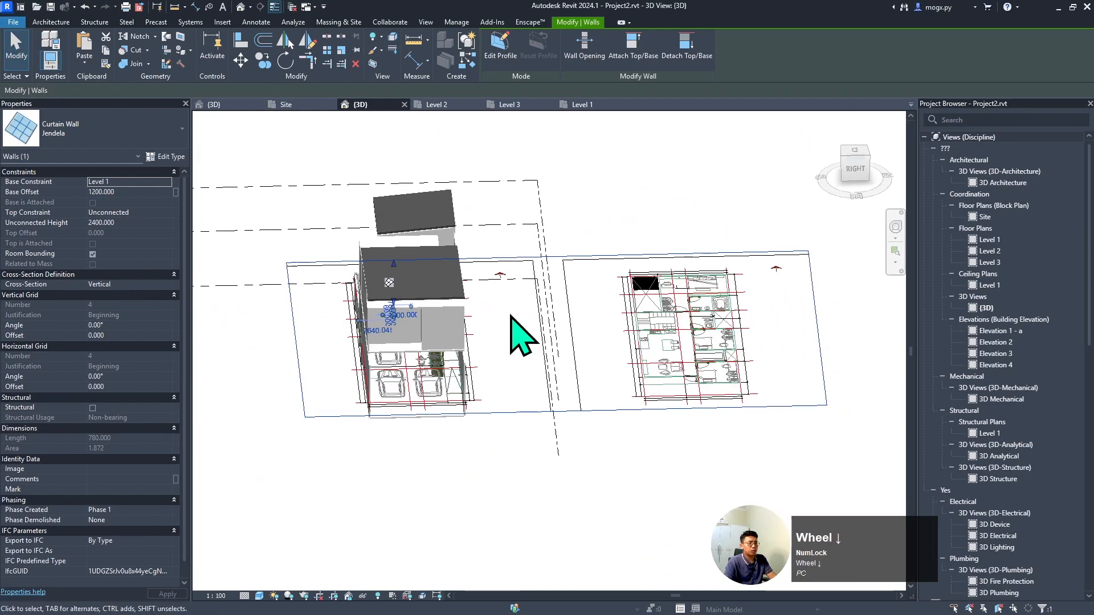
{"action": "scroll", "coordinate": [481, 293], "scroll_direction": "up", "scroll_amount": 3}
{"action": "middle_click_drag", "start_coordinate": [481, 293], "coordinate": [664, 393], "text": "shift"}
{"action": "scroll", "coordinate": [431, 299], "scroll_direction": "down", "scroll_amount": 4}
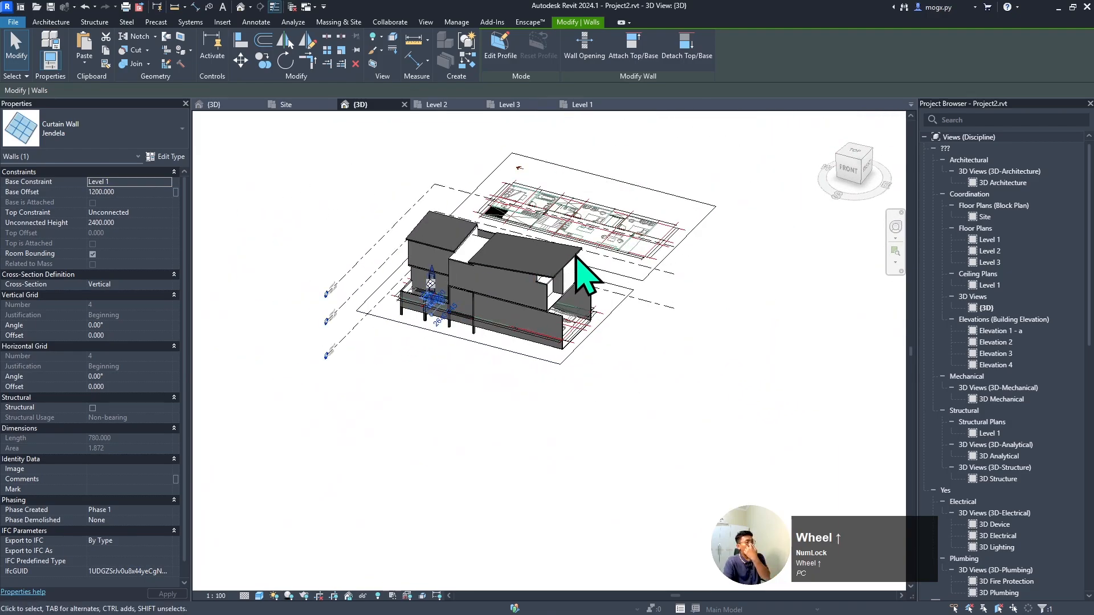
{"action": "scroll", "coordinate": [522, 298], "scroll_direction": "up", "scroll_amount": 3}
{"action": "middle_click_drag", "start_coordinate": [567, 366], "coordinate": [515, 371], "text": "shift"}
{"action": "scroll", "coordinate": [711, 296], "scroll_direction": "down", "scroll_amount": 2}
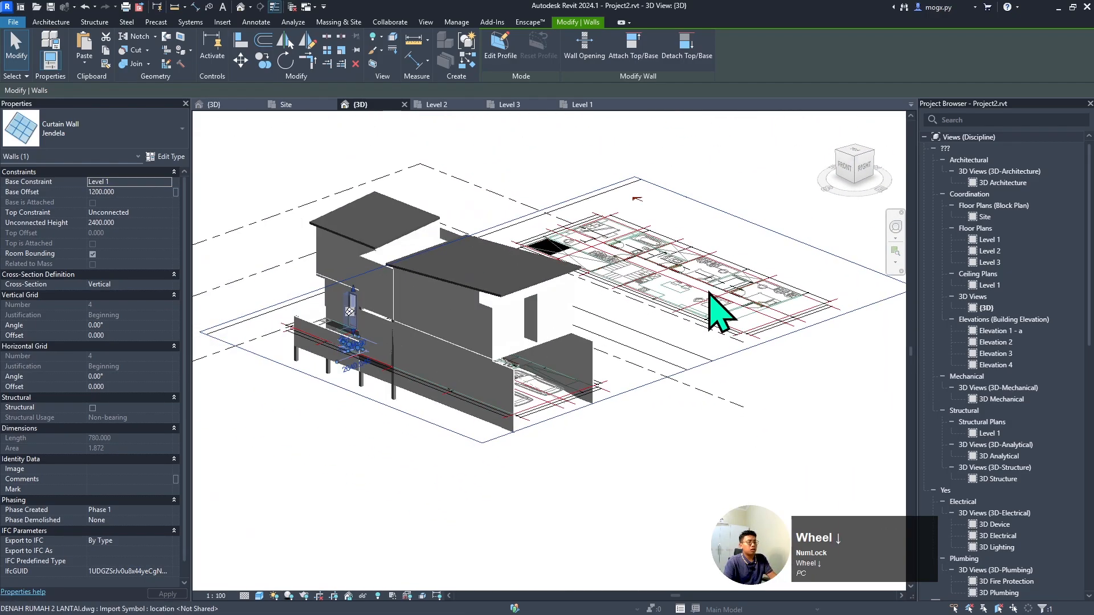
{"action": "scroll", "coordinate": [457, 325], "scroll_direction": "up", "scroll_amount": 3}
{"action": "scroll", "coordinate": [576, 408], "scroll_direction": "up", "scroll_amount": 2}
{"action": "mouse_move", "coordinate": [576, 408]}
{"action": "middle_mouse_down", "text": "shift"}
{"action": "mouse_move", "coordinate": [644, 459]}
{"action": "mouse_move", "coordinate": [564, 414]}
{"action": "middle_mouse_up", "text": "shift"}
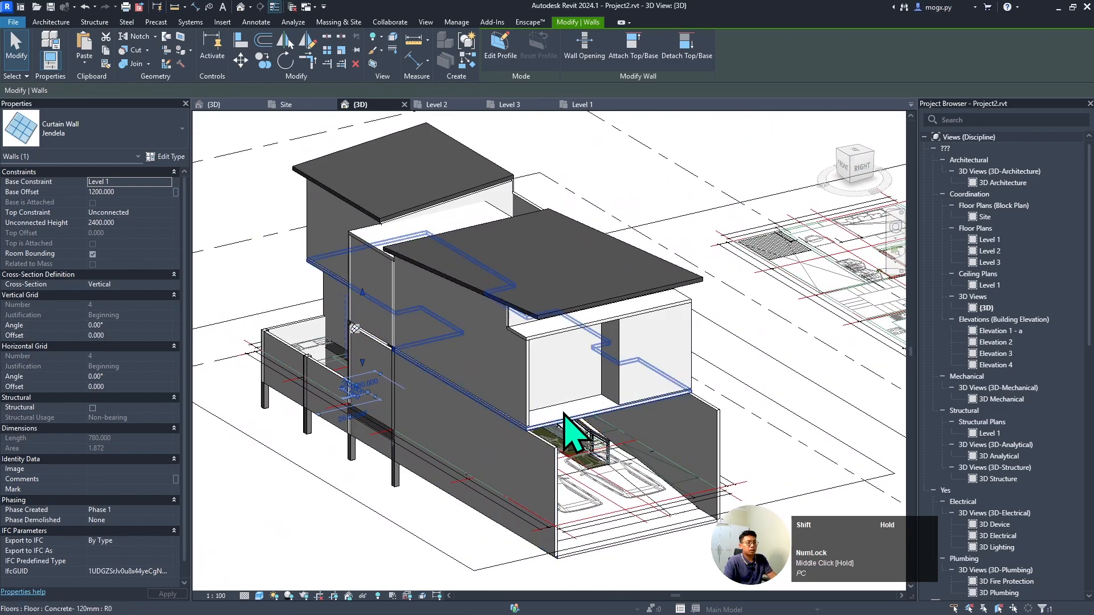
{"action": "scroll", "coordinate": [564, 414], "scroll_direction": "down", "scroll_amount": 3}
{"action": "scroll", "coordinate": [575, 421], "scroll_direction": "up", "scroll_amount": 2}
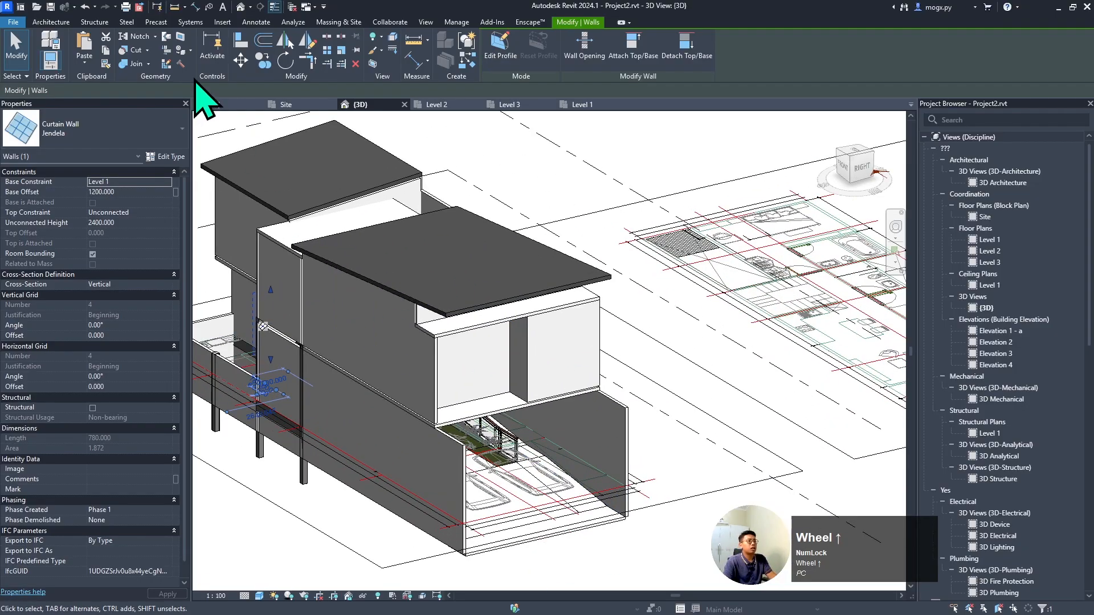
- Switch to the finished reference model's 3D view and examine its front facade, garage door, side windows and stairwell glazing
{"action": "left_click", "coordinate": [214, 105]}
{"action": "scroll", "coordinate": [542, 349], "scroll_direction": "down", "scroll_amount": 2}
{"action": "scroll", "coordinate": [536, 388], "scroll_direction": "up", "scroll_amount": 4}
{"action": "middle_click_drag", "start_coordinate": [556, 407], "coordinate": [416, 464], "text": "shift"}
{"action": "scroll", "coordinate": [416, 464], "scroll_direction": "down", "scroll_amount": 1}
{"action": "scroll", "coordinate": [491, 446], "scroll_direction": "up", "scroll_amount": 4}
{"action": "middle_click_drag", "start_coordinate": [490, 448], "coordinate": [496, 409], "text": "shift"}
{"action": "scroll", "coordinate": [496, 409], "scroll_direction": "down", "scroll_amount": 2}
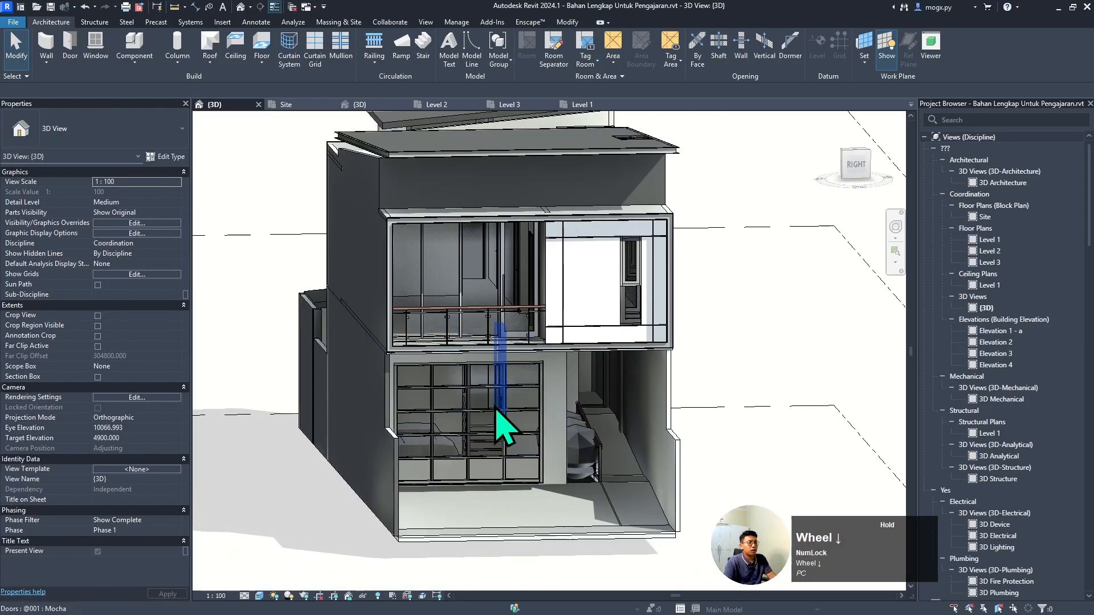
{"action": "scroll", "coordinate": [479, 337], "scroll_direction": "up", "scroll_amount": 3}
{"action": "middle_click_drag", "start_coordinate": [479, 340], "coordinate": [619, 357], "text": "shift"}
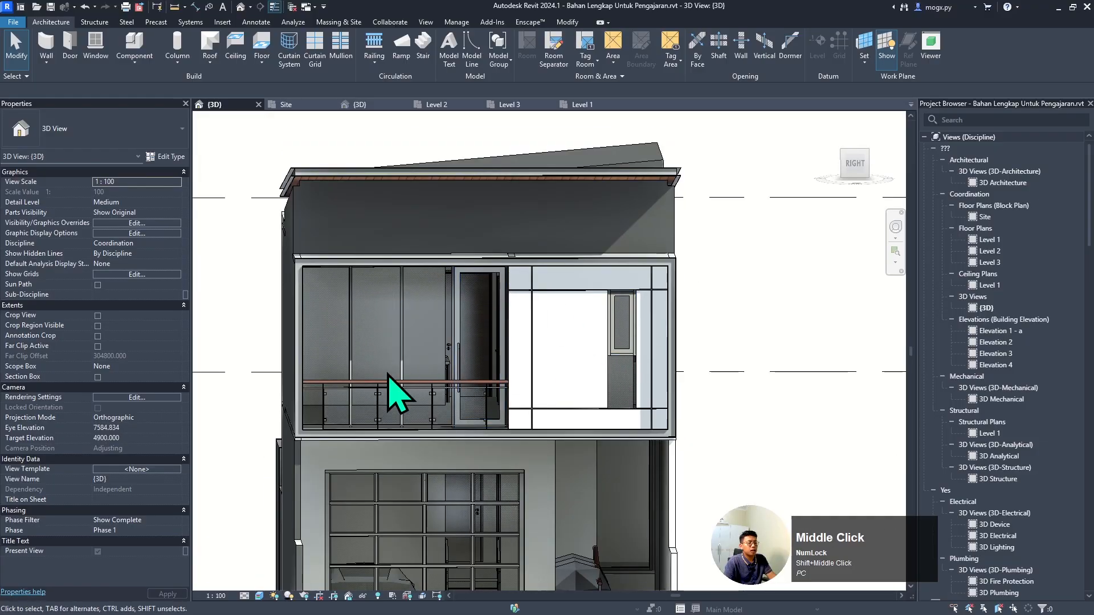
{"action": "middle_click_drag", "start_coordinate": [398, 393], "coordinate": [524, 447], "text": "shift"}
{"action": "scroll", "coordinate": [547, 416], "scroll_direction": "down", "scroll_amount": 3}
{"action": "scroll", "coordinate": [562, 464], "scroll_direction": "up", "scroll_amount": 5}
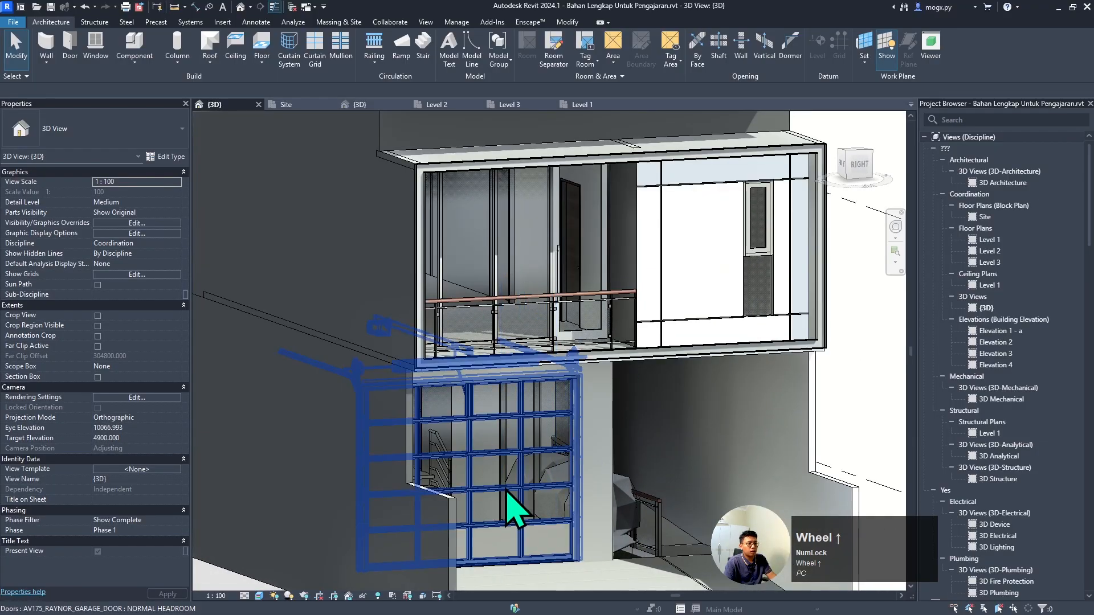
{"action": "scroll", "coordinate": [507, 491], "scroll_direction": "down", "scroll_amount": 4}
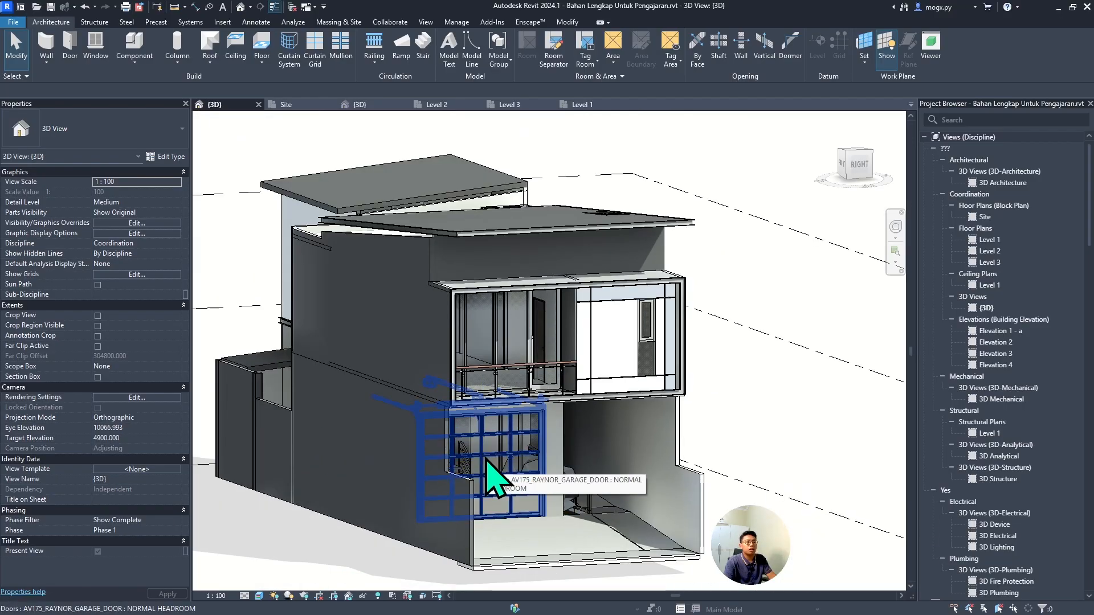
{"action": "middle_click_drag", "start_coordinate": [361, 420], "coordinate": [654, 435], "text": "shift"}
{"action": "scroll", "coordinate": [891, 391], "scroll_direction": "down", "scroll_amount": 1}
{"action": "scroll", "coordinate": [615, 434], "scroll_direction": "up", "scroll_amount": 4}
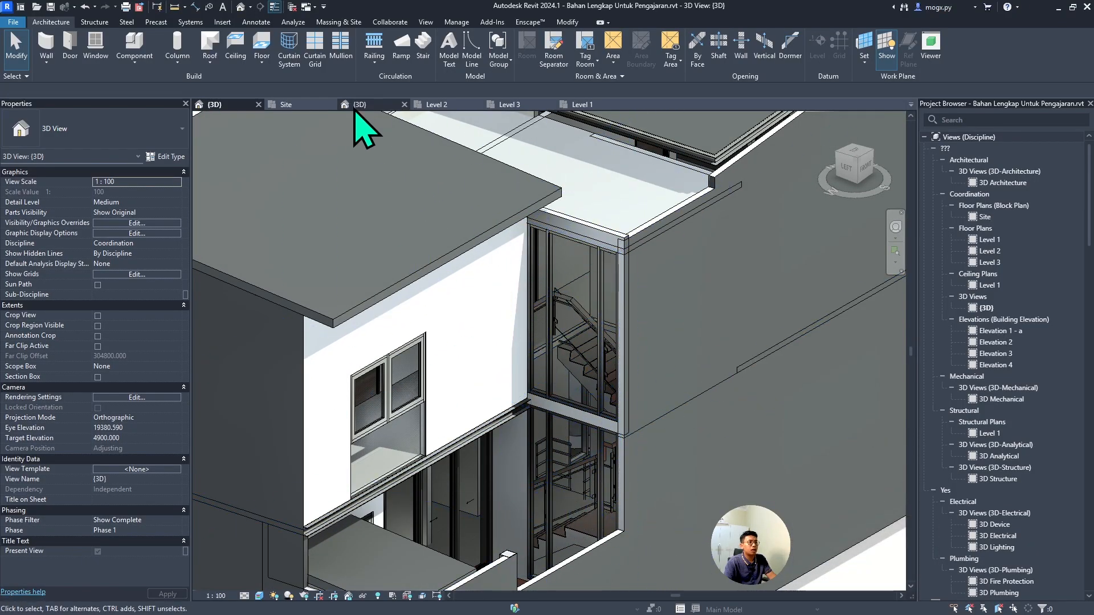
- Examine the Level 2 and Level 1 floor plans of the house model, including the rooms around grids 1 to 4
{"action": "left_click", "coordinate": [439, 106]}
{"action": "scroll", "coordinate": [462, 295], "scroll_direction": "down", "scroll_amount": 5}
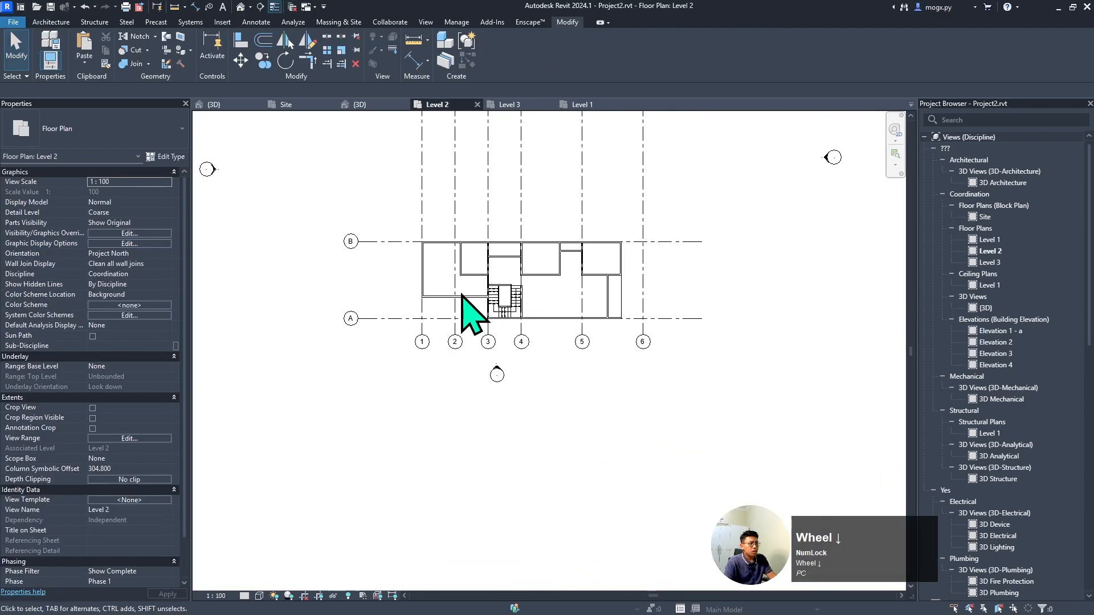
{"action": "left_click", "coordinate": [578, 105]}
{"action": "scroll", "coordinate": [334, 386], "scroll_direction": "down", "scroll_amount": 4}
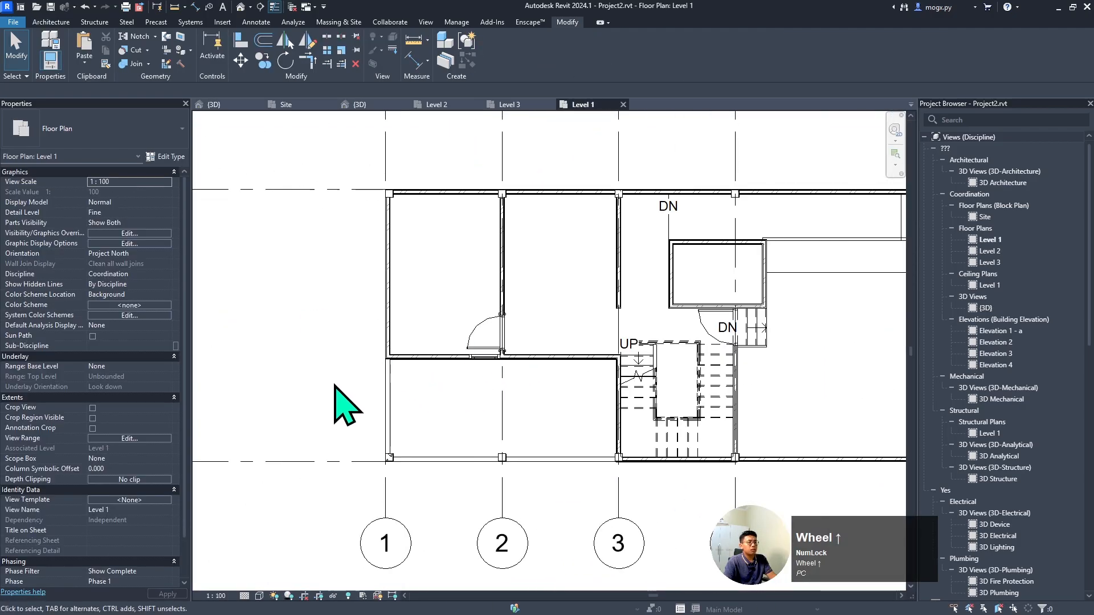
{"action": "scroll", "coordinate": [518, 310], "scroll_direction": "up", "scroll_amount": 2}
{"action": "scroll", "coordinate": [551, 329], "scroll_direction": "down", "scroll_amount": 2}
{"action": "scroll", "coordinate": [399, 356], "scroll_direction": "up", "scroll_amount": 3}
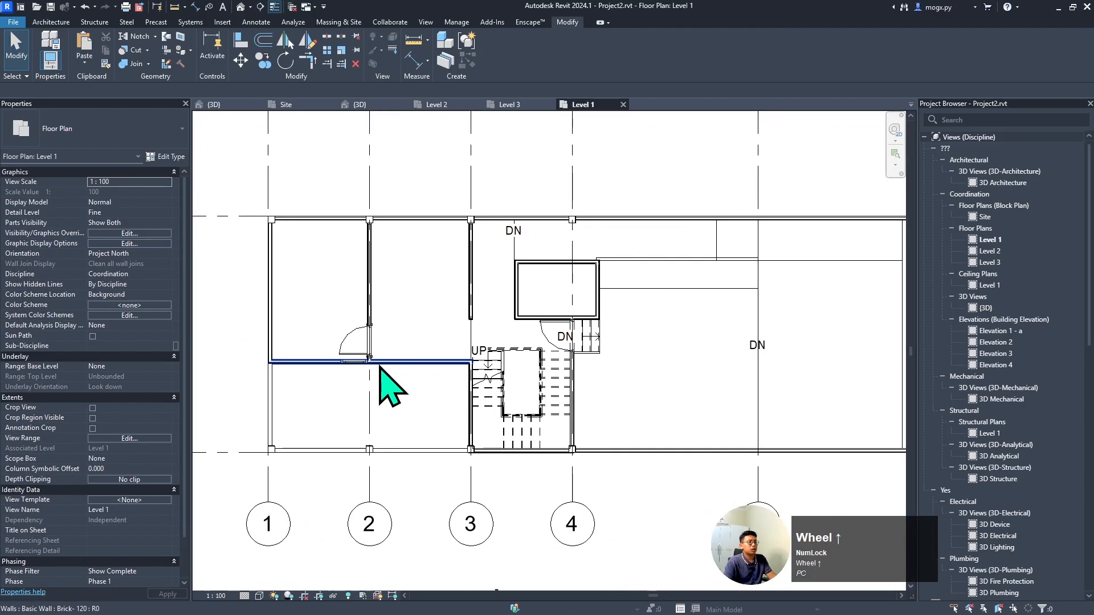
- On the Level 2 plan, try to draw a Jendela curtain wall along the centreline of the brick wall between grids 5 and 6
{"action": "left_click", "coordinate": [456, 107]}
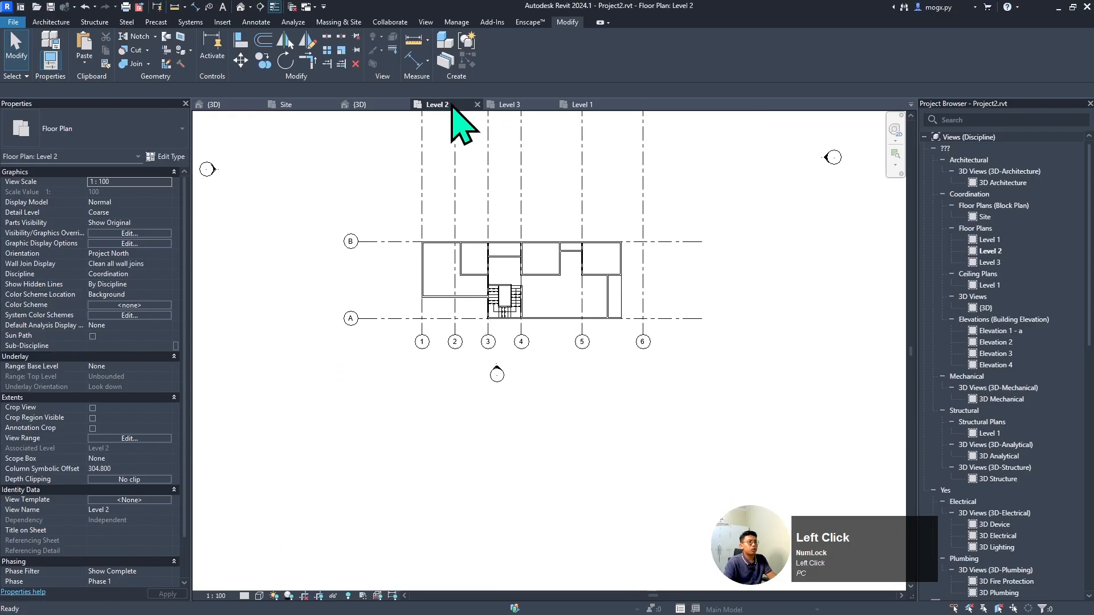
{"action": "scroll", "coordinate": [576, 237], "scroll_direction": "up", "scroll_amount": 3}
{"action": "scroll", "coordinate": [545, 268], "scroll_direction": "up", "scroll_amount": 4}
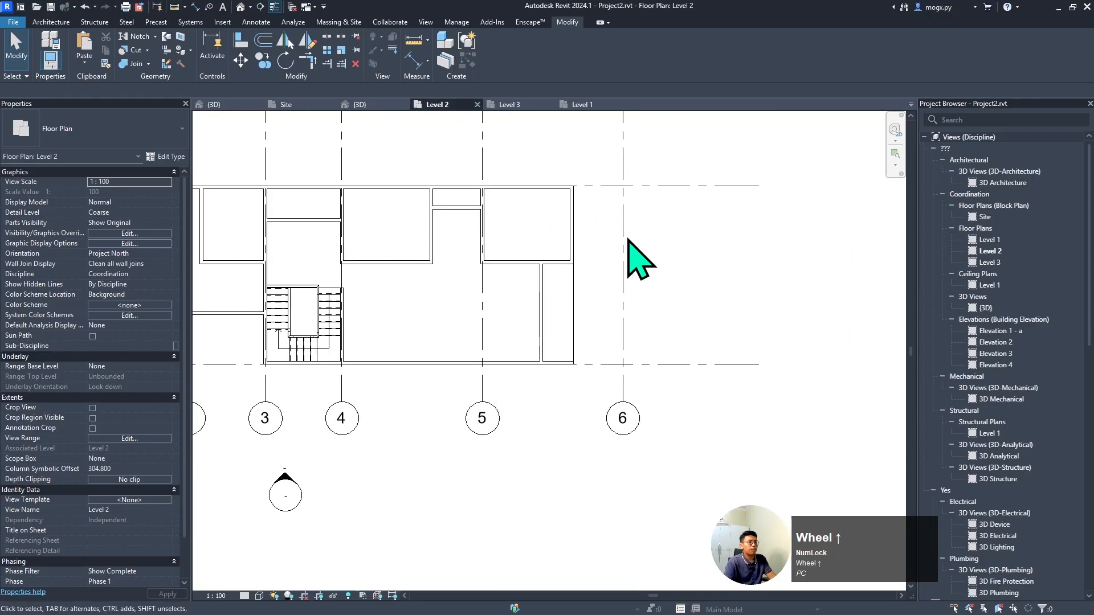
{"action": "key", "text": "a"}
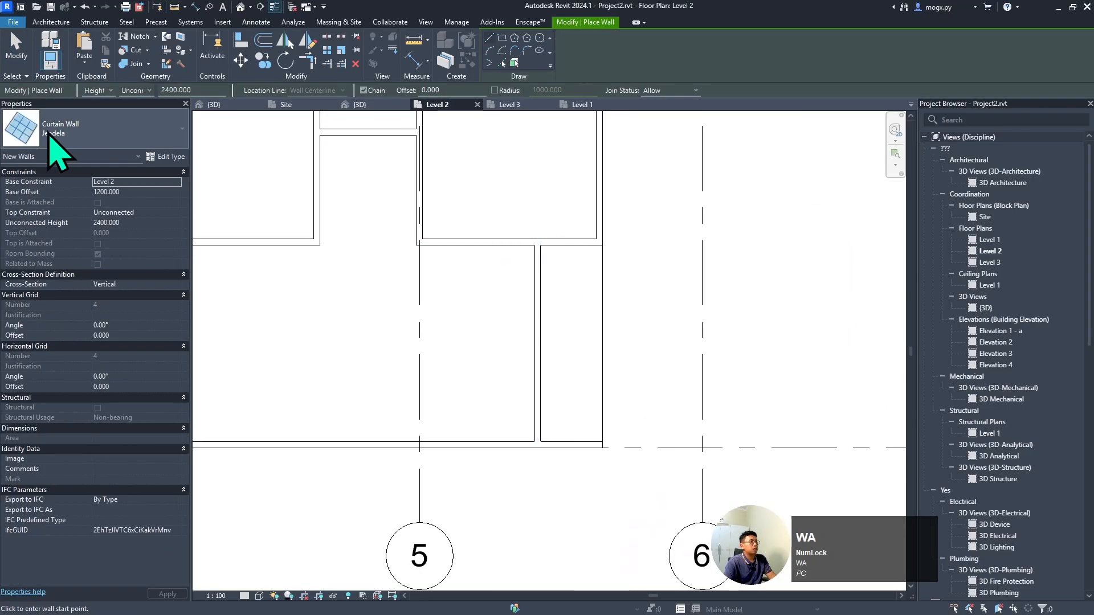
{"action": "scroll", "coordinate": [548, 265], "scroll_direction": "up", "scroll_amount": 1}
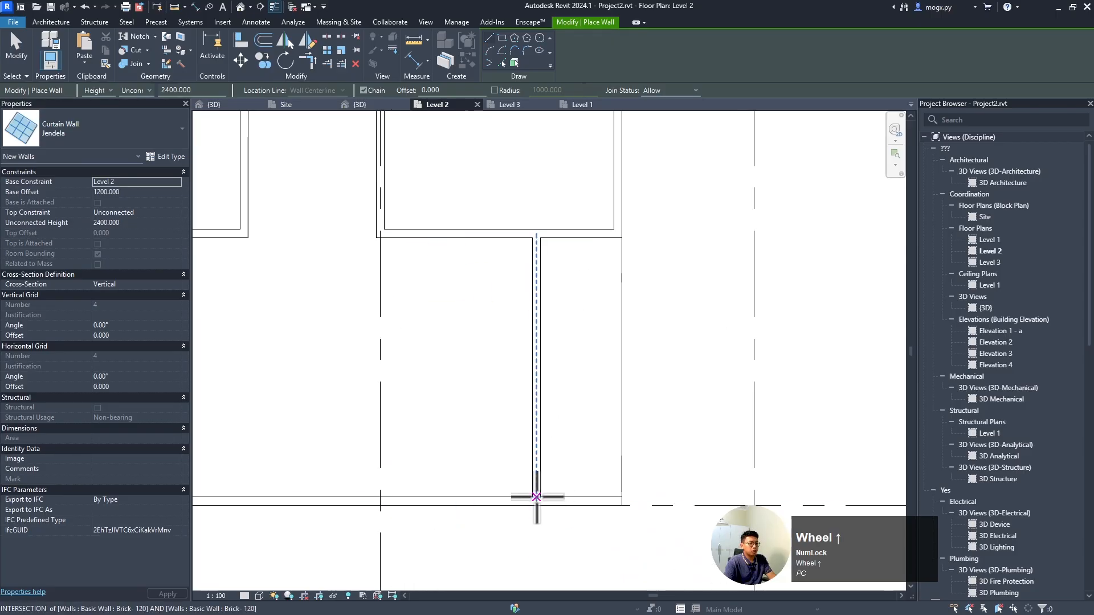
{"action": "left_click", "coordinate": [536, 498]}
{"action": "left_click", "coordinate": [536, 245]}
{"action": "key", "text": "Escape"}
{"action": "key", "text": "Escape"}
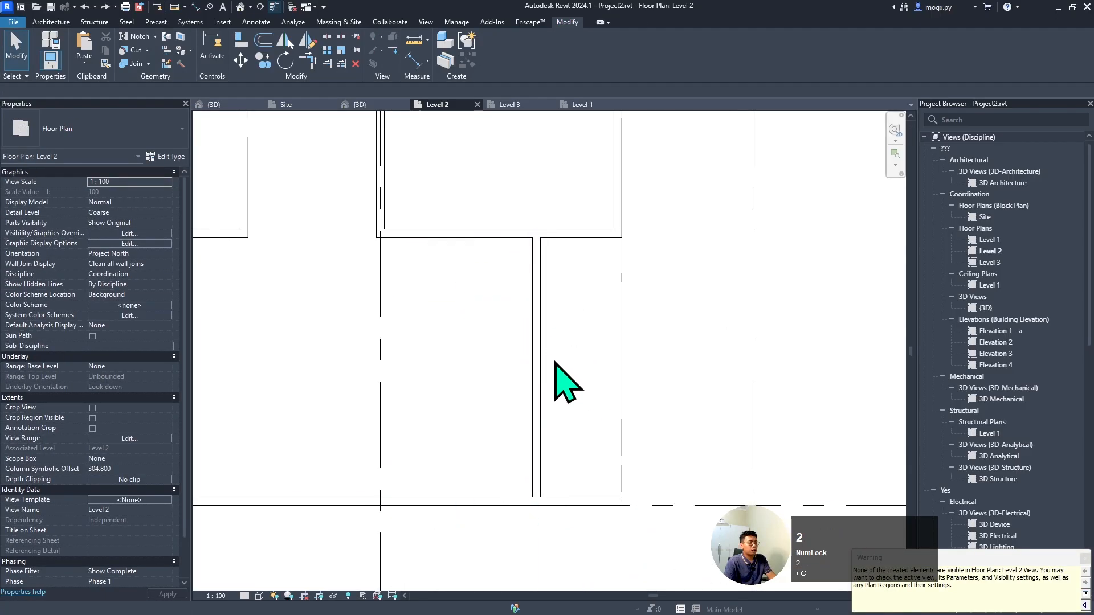
{"action": "left_click", "coordinate": [556, 363]}
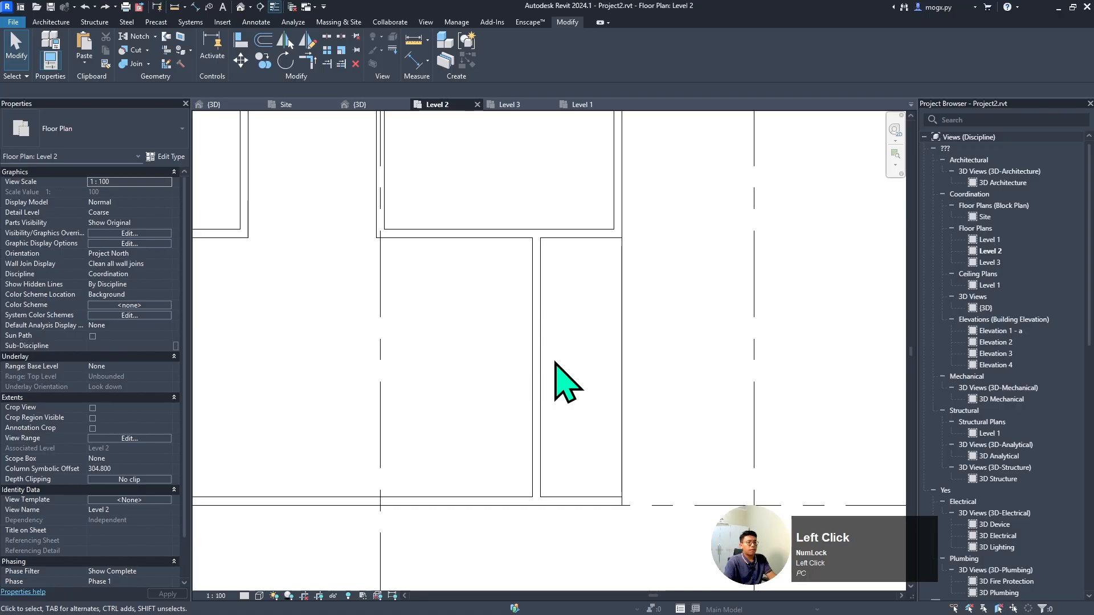
- Draw a Jendela curtain wall about 3940 mm long parallel to and just outside the brick wall between grids 5 and 6
{"action": "left_click", "coordinate": [161, 439]}
{"action": "left_click", "coordinate": [701, 375]}
{"action": "key", "text": "w"}
{"action": "key", "text": "a"}
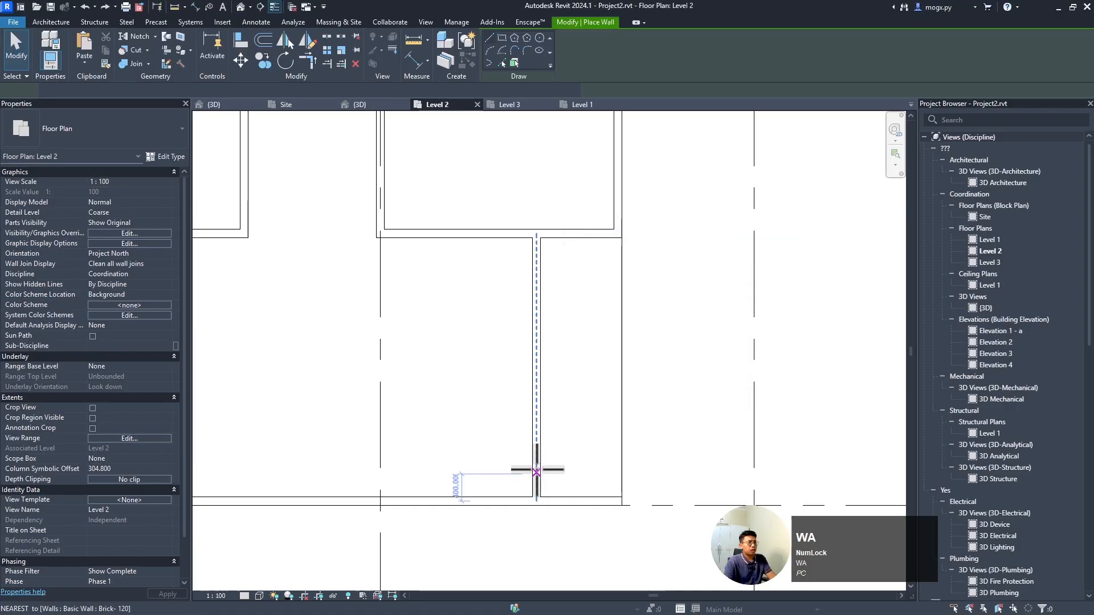
{"action": "left_click", "coordinate": [550, 497]}
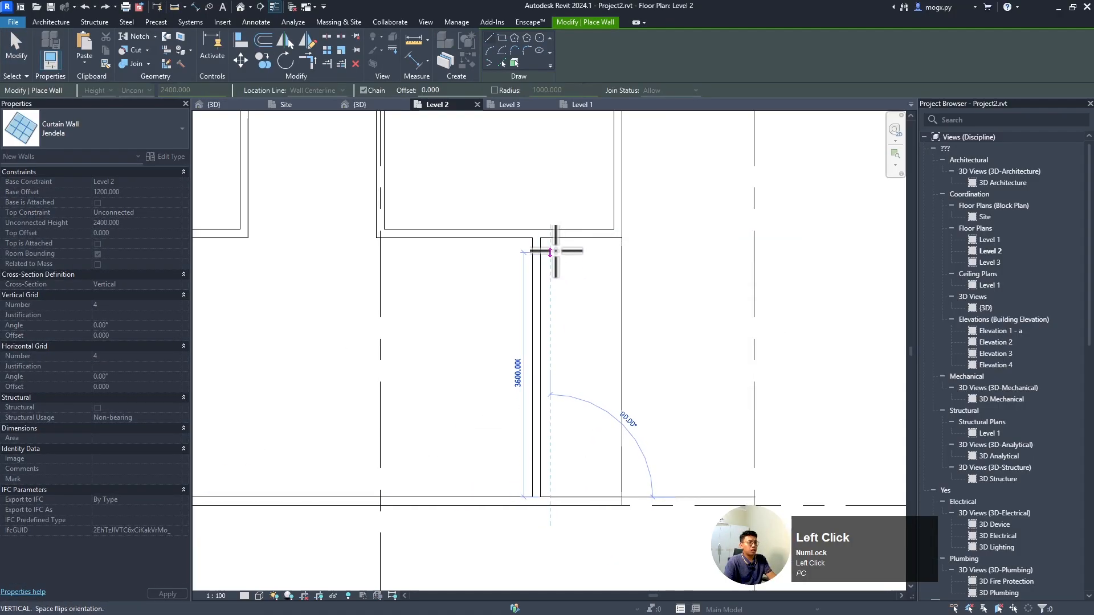
{"action": "left_click", "coordinate": [556, 235]}
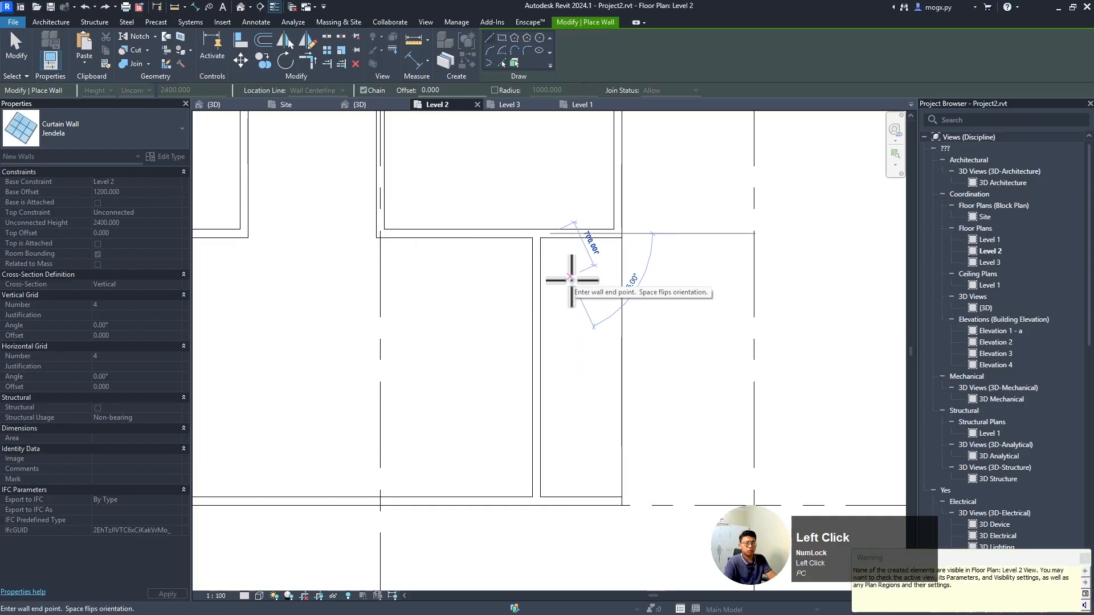
{"action": "key", "text": "Escape"}
{"action": "key", "text": "Escape"}
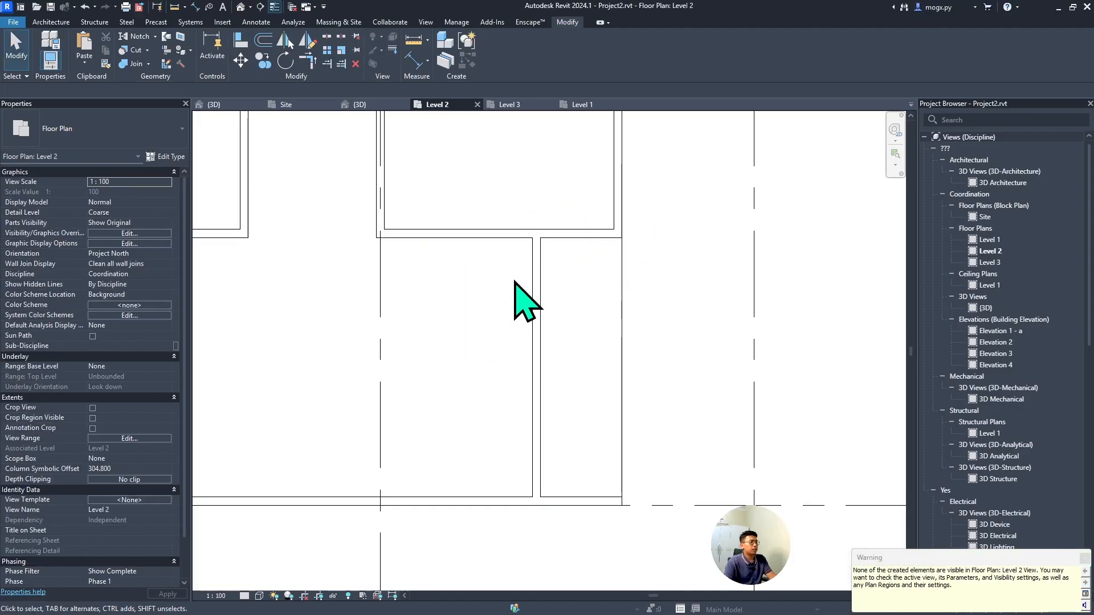
- Check the new curtain wall in the 3D view, and set the Level 2 plan's view range cut plane offset to 1500 mm
{"action": "left_click", "coordinate": [364, 107]}
{"action": "left_click", "coordinate": [487, 372]}
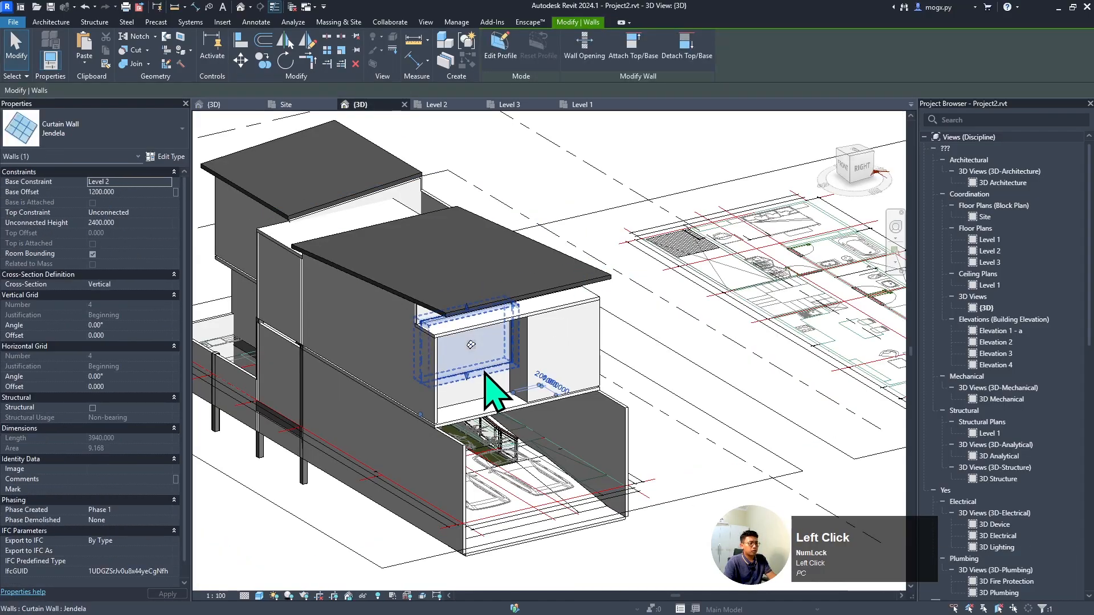
{"action": "left_click", "coordinate": [453, 104]}
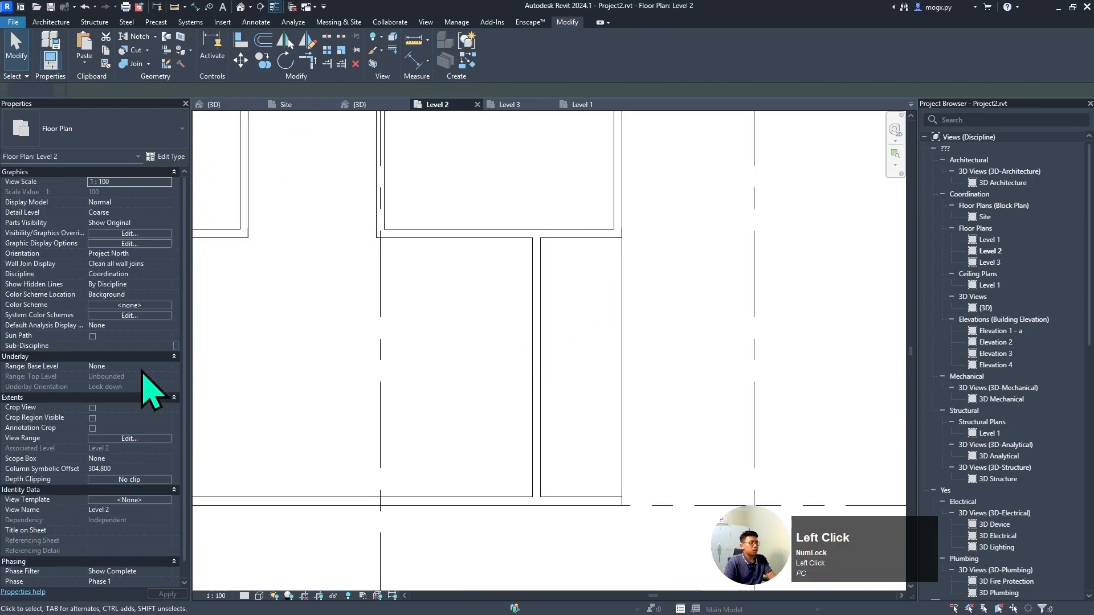
{"action": "left_click", "coordinate": [145, 439]}
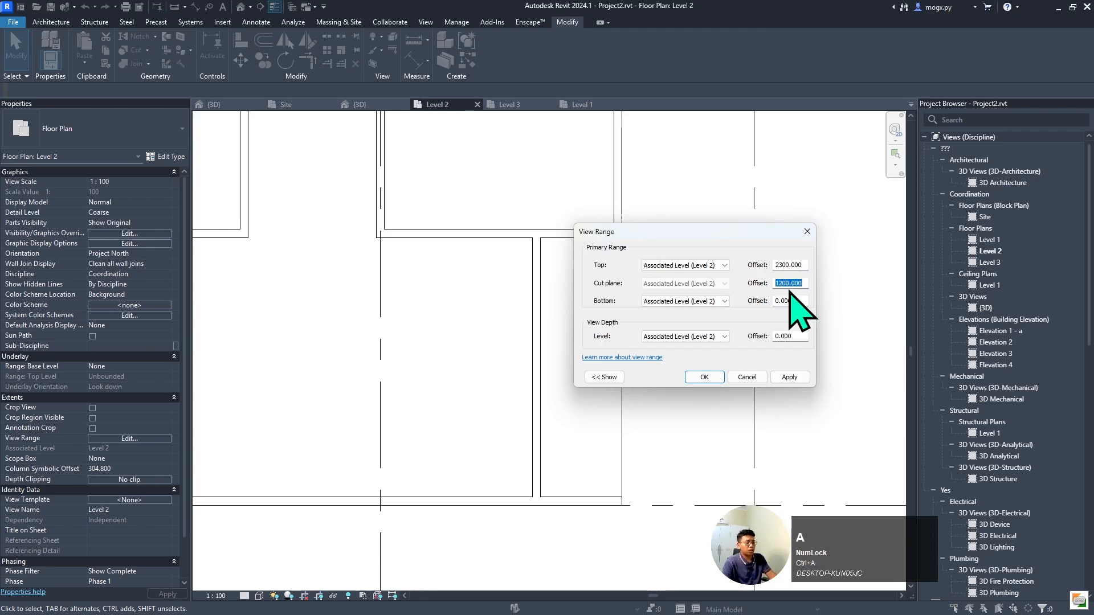
{"action": "key", "text": "Return"}
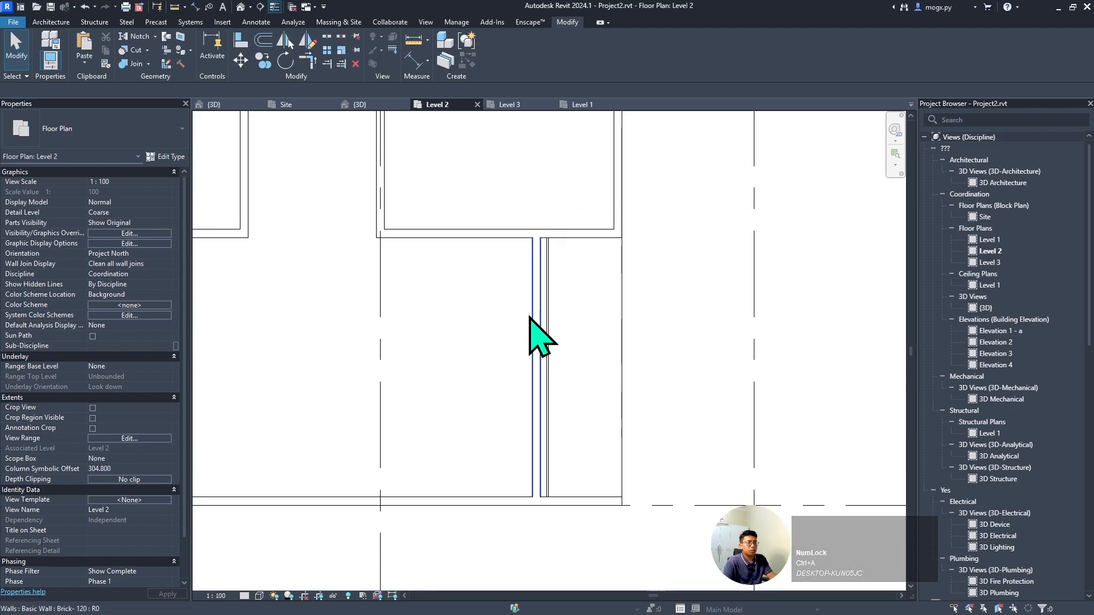
- Move the Jendela curtain wall onto the centreline of the adjacent brick wall on the Level 2 plan
{"action": "left_click", "coordinate": [550, 302]}
{"action": "scroll", "coordinate": [545, 210], "scroll_direction": "up", "scroll_amount": 2}
{"action": "scroll", "coordinate": [549, 239], "scroll_direction": "up", "scroll_amount": 2}
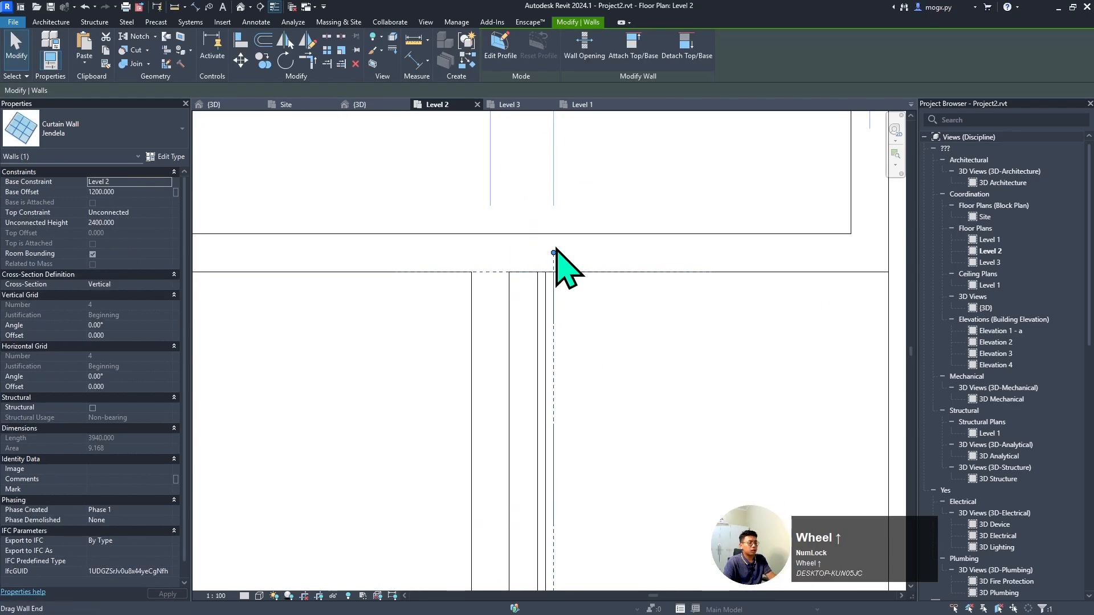
{"action": "left_click_drag", "start_coordinate": [551, 252], "coordinate": [491, 272]}
{"action": "left_click", "coordinate": [614, 221]}
{"action": "scroll", "coordinate": [615, 219], "scroll_direction": "down", "scroll_amount": 2}
- Set the curtain wall's Base Offset to 0 and edit the cut plane offset in the Level 2 view range
{"action": "left_click", "coordinate": [551, 296]}
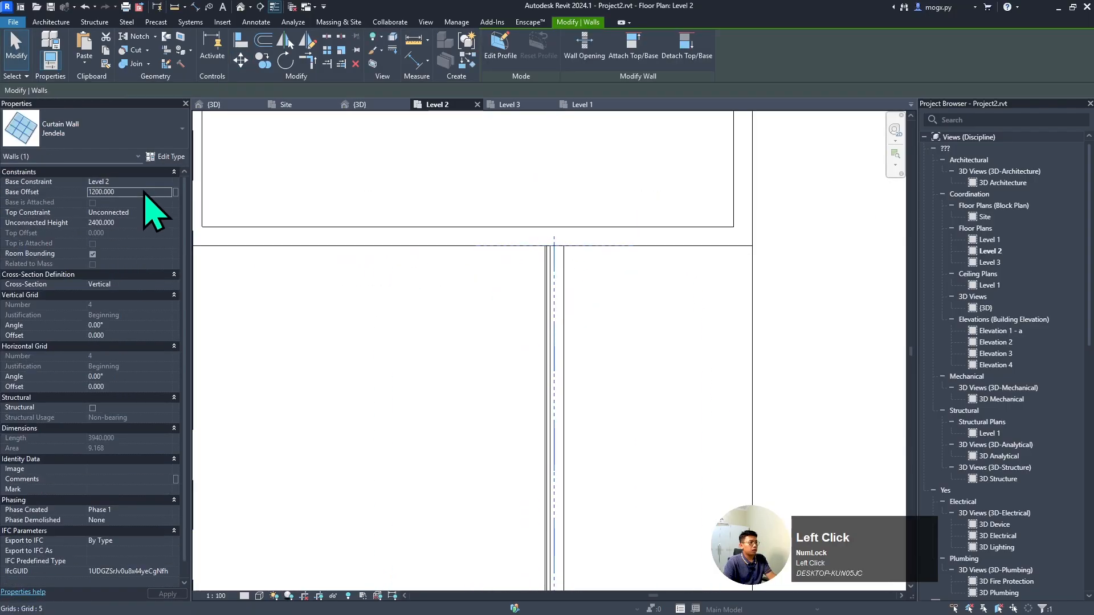
{"action": "left_click", "coordinate": [294, 345]}
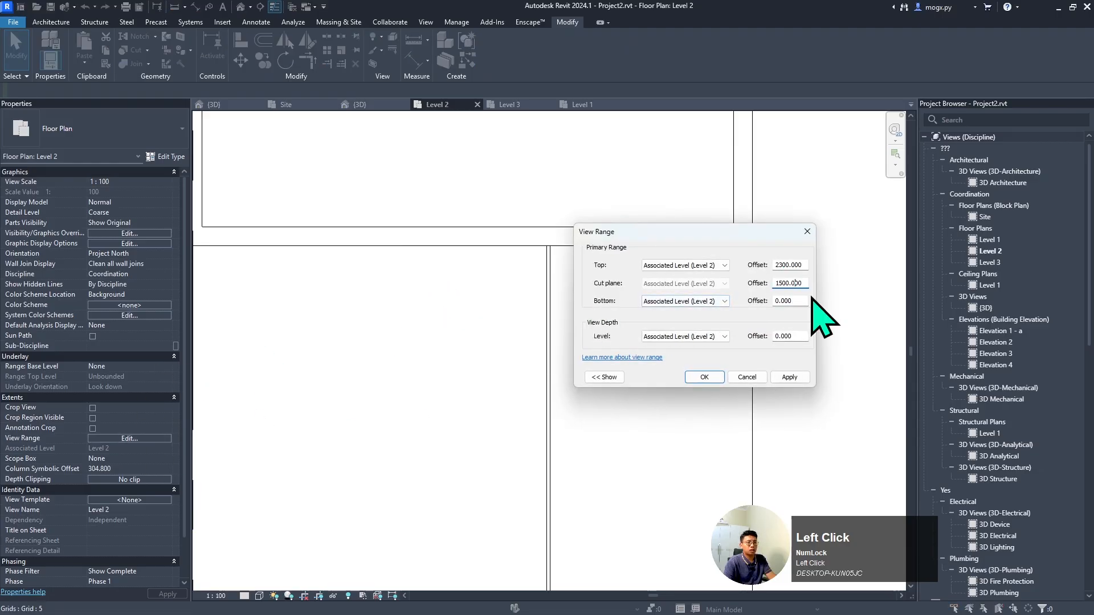
{"action": "key", "text": "Return"}
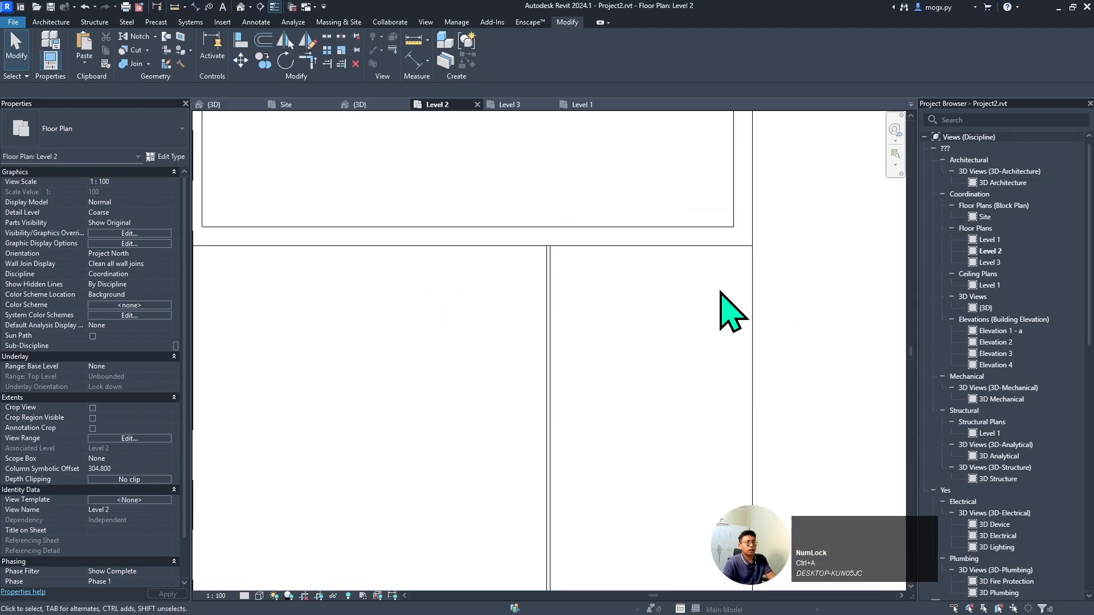
- Review the curtain wall's constraints and flip its orientation on the Level 2 plan
{"action": "left_click", "coordinate": [551, 354]}
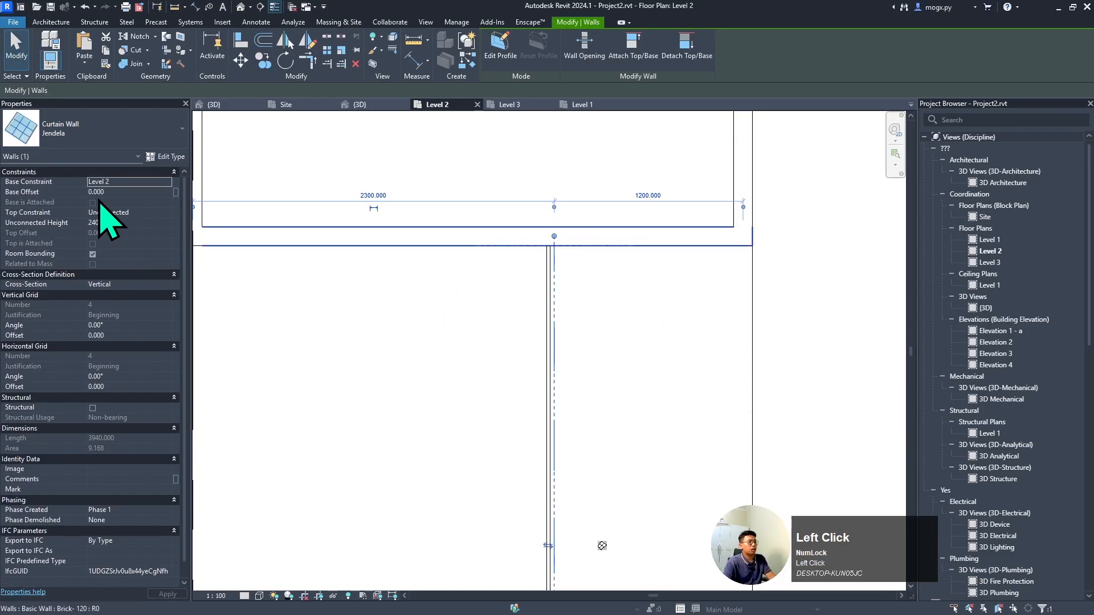
{"action": "scroll", "coordinate": [137, 183], "scroll_direction": "down", "scroll_amount": 1}
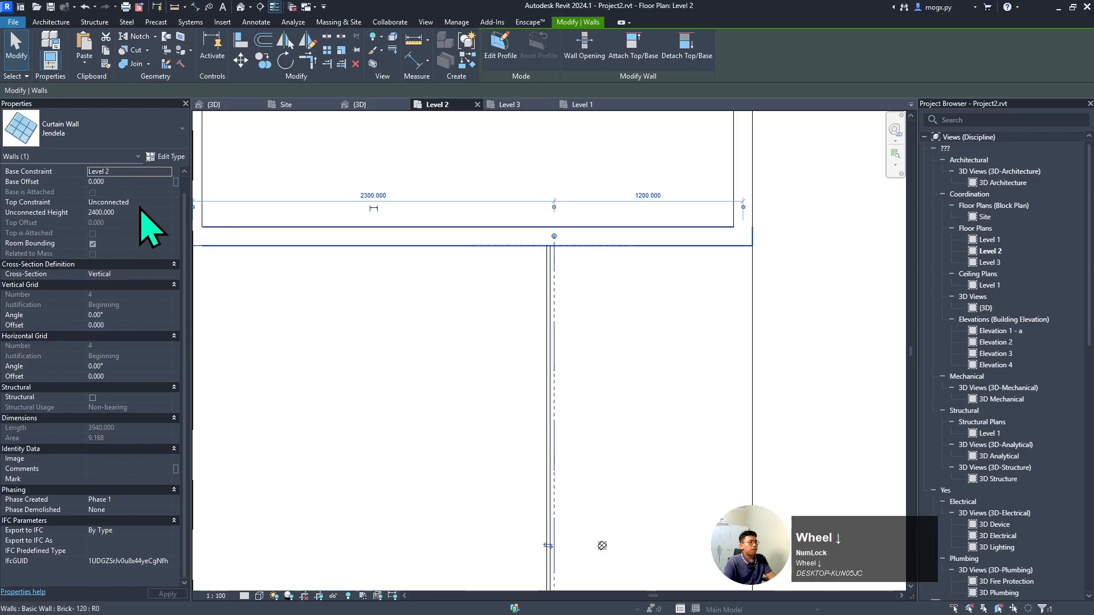
{"action": "scroll", "coordinate": [634, 271], "scroll_direction": "down", "scroll_amount": 3}
{"action": "left_click", "coordinate": [585, 401]}
{"action": "scroll", "coordinate": [584, 401], "scroll_direction": "up", "scroll_amount": 2}
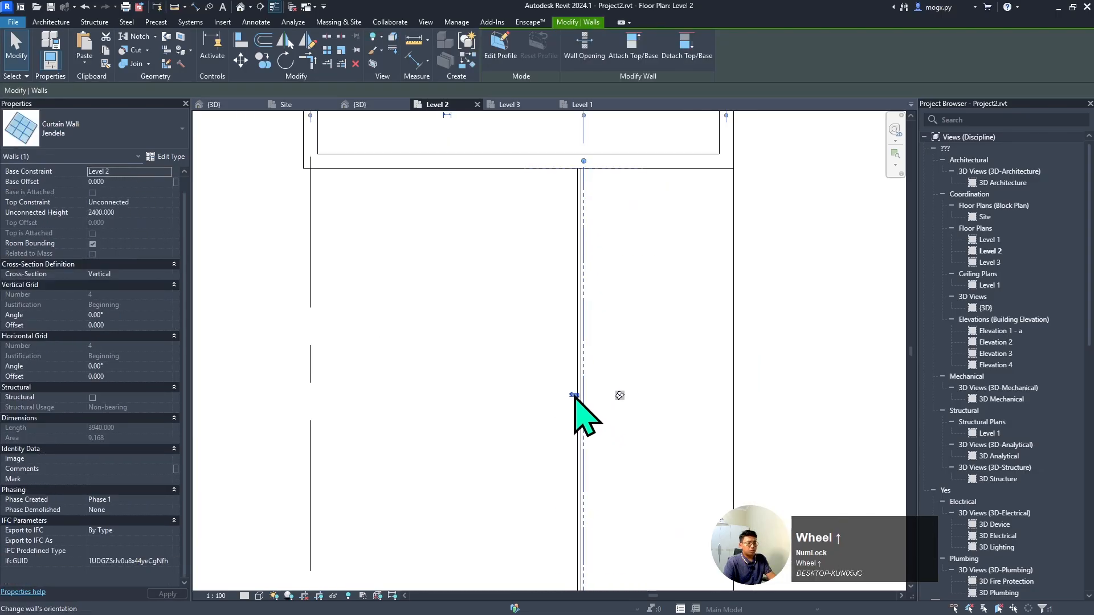
{"action": "left_click", "coordinate": [575, 395]}
{"action": "scroll", "coordinate": [547, 363], "scroll_direction": "down", "scroll_amount": 2}
{"action": "left_click", "coordinate": [539, 337]}
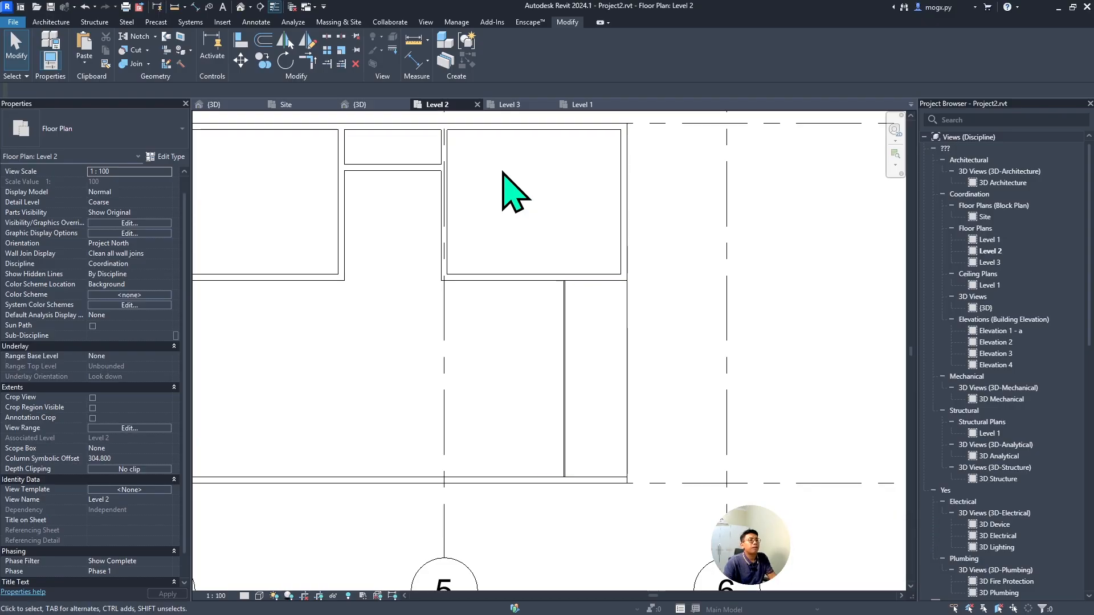
- Inspect the upper-floor curtain wall in the 3D view from several angles and from the Right side
{"action": "left_click", "coordinate": [373, 104]}
{"action": "middle_click_drag", "start_coordinate": [520, 251], "coordinate": [479, 398], "text": "shift"}
{"action": "scroll", "coordinate": [310, 269], "scroll_direction": "up", "scroll_amount": 5}
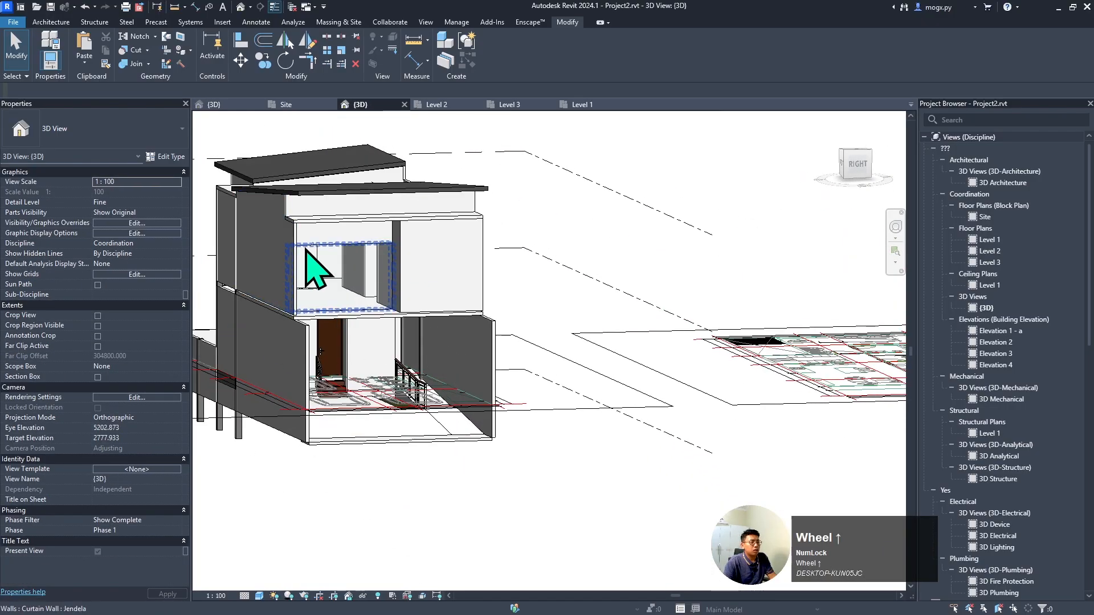
{"action": "middle_click_drag", "start_coordinate": [384, 264], "coordinate": [452, 305], "text": "shift"}
{"action": "scroll", "coordinate": [664, 349], "scroll_direction": "down", "scroll_amount": 3}
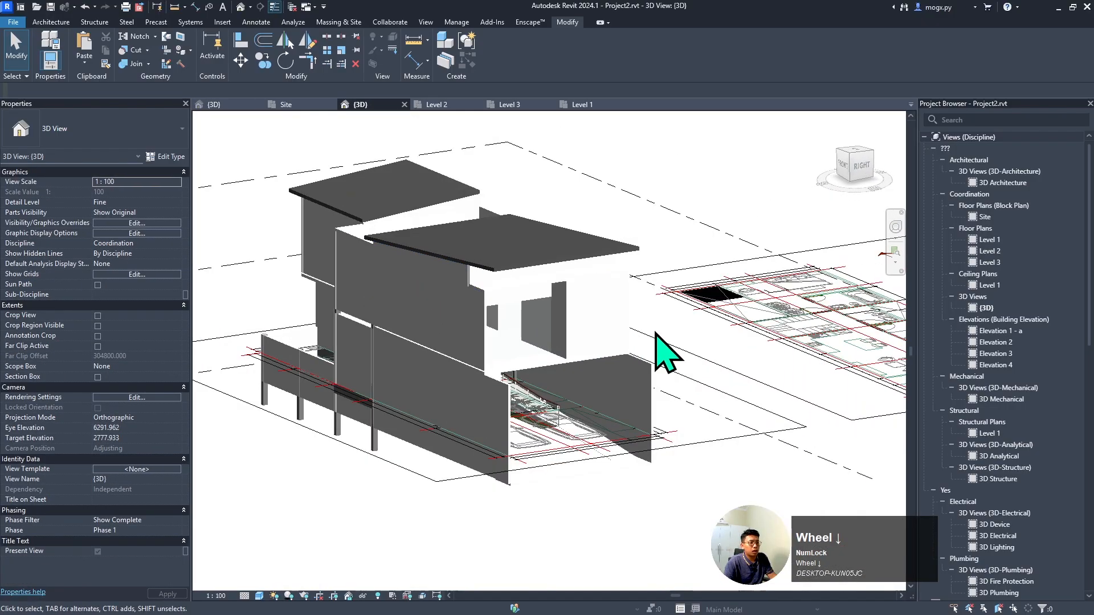
{"action": "scroll", "coordinate": [536, 317], "scroll_direction": "up", "scroll_amount": 5}
{"action": "left_click", "coordinate": [860, 165]}
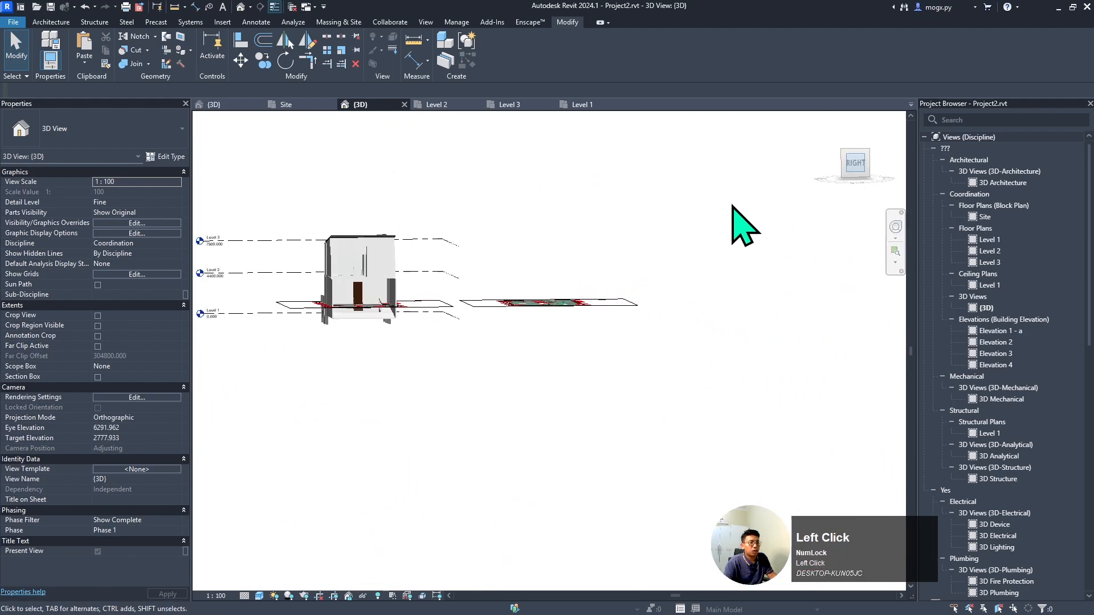
{"action": "scroll", "coordinate": [447, 342], "scroll_direction": "up", "scroll_amount": 5}
{"action": "scroll", "coordinate": [467, 305], "scroll_direction": "down", "scroll_amount": 3}
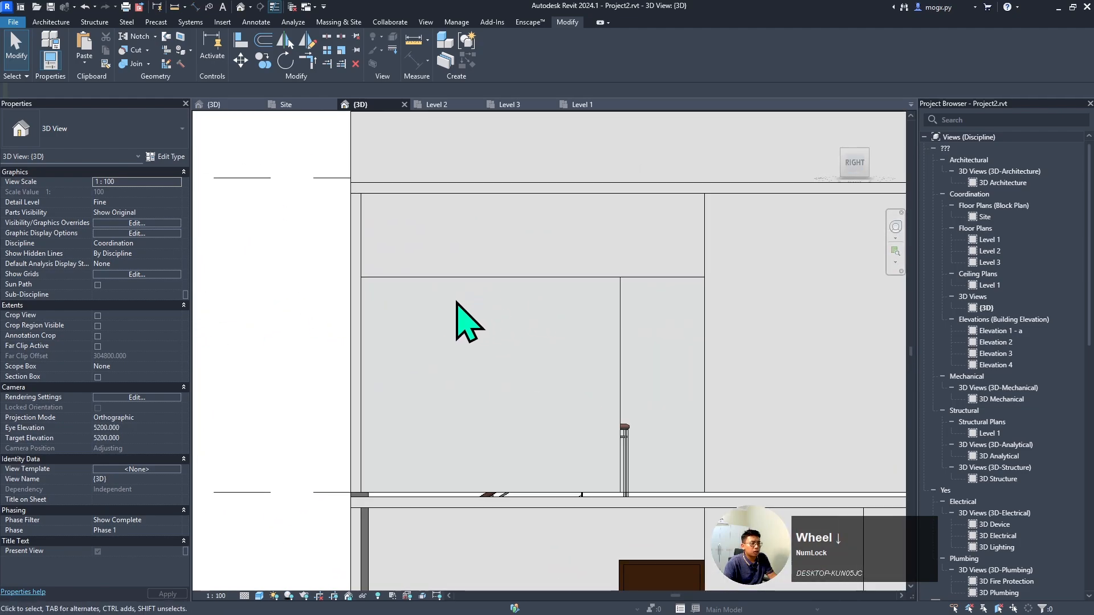
- Select the curtain wall and the Level 2 concrete floor in turn to compare the wall's base with the floor's height offset
{"action": "left_click", "coordinate": [481, 296]}
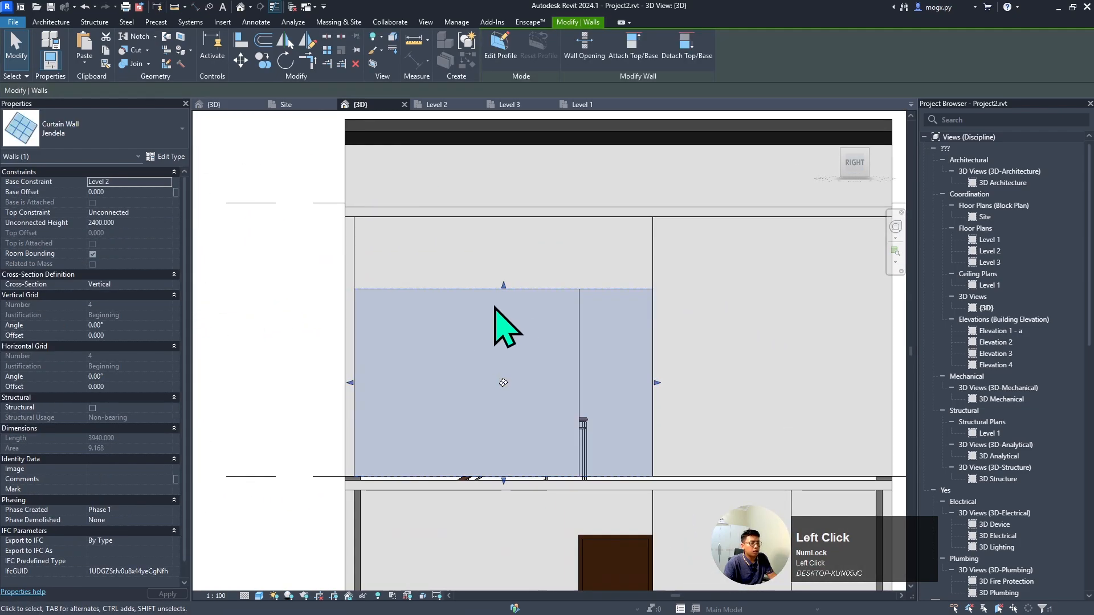
{"action": "scroll", "coordinate": [522, 469], "scroll_direction": "up", "scroll_amount": 3}
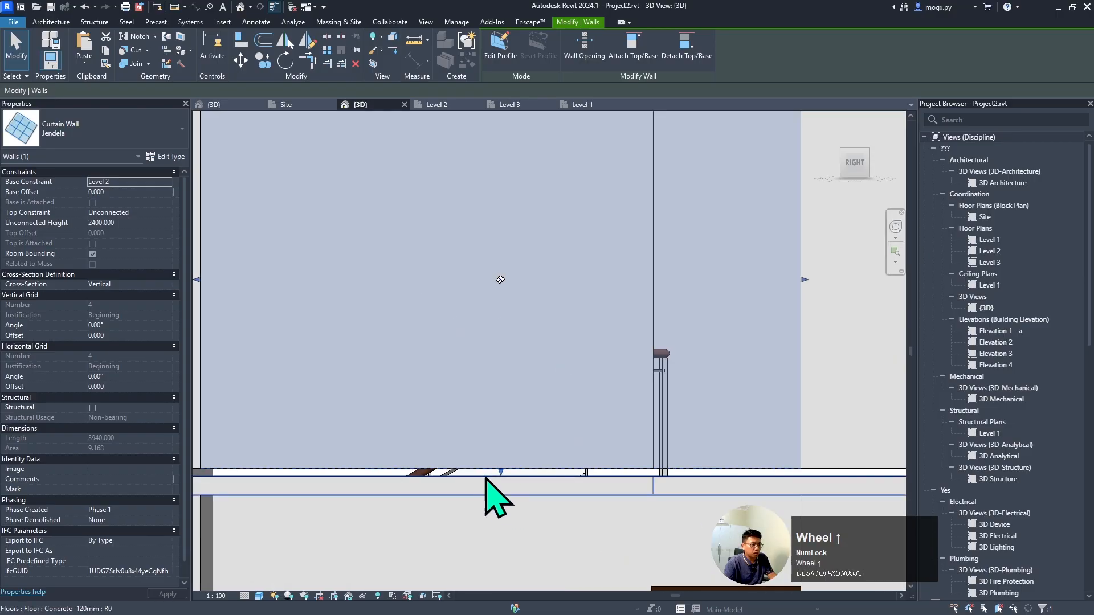
{"action": "scroll", "coordinate": [510, 481], "scroll_direction": "down", "scroll_amount": 5}
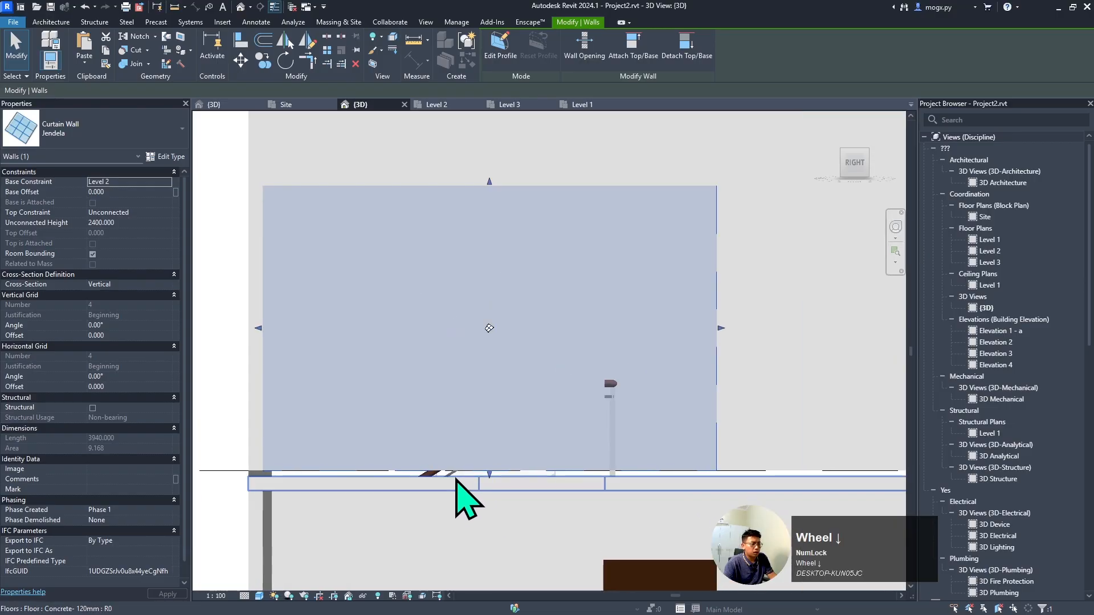
{"action": "left_click", "coordinate": [434, 486]}
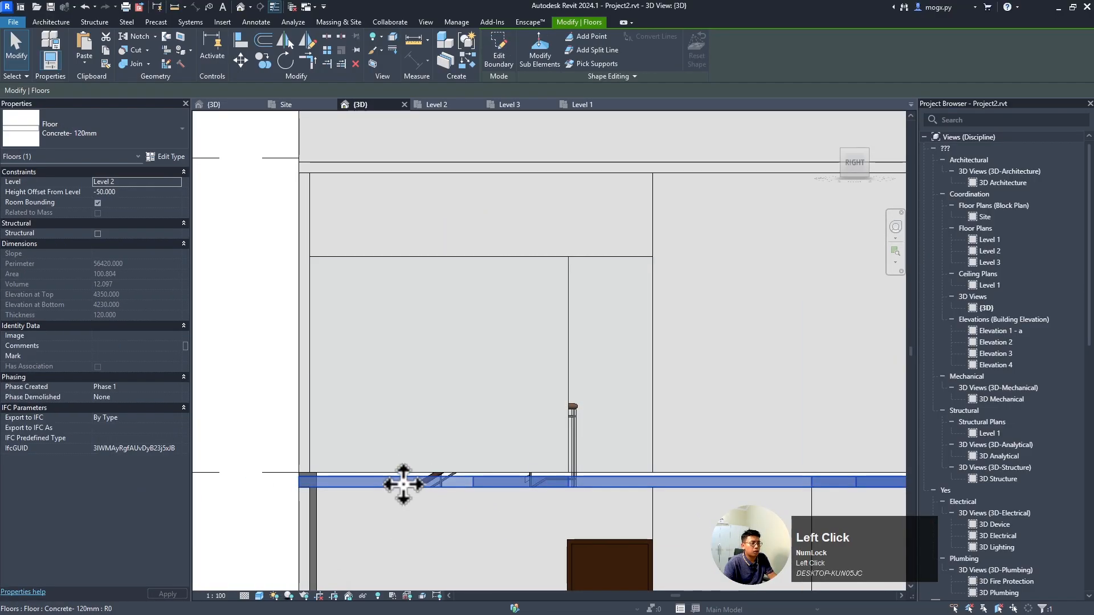
{"action": "scroll", "coordinate": [305, 500], "scroll_direction": "up", "scroll_amount": 4}
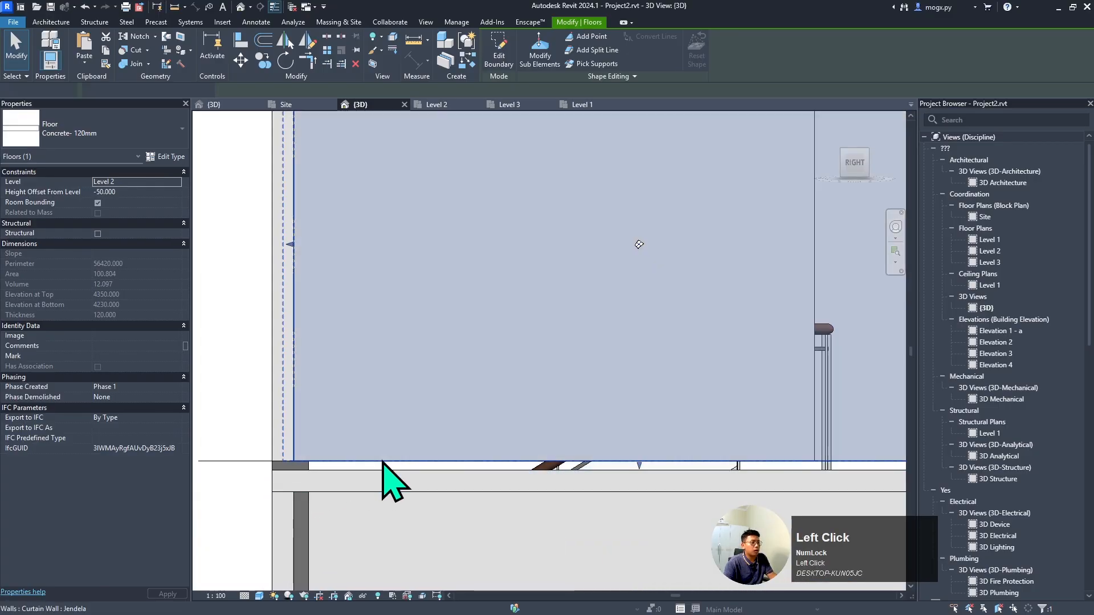
{"action": "left_click", "coordinate": [383, 471]}
{"action": "scroll", "coordinate": [452, 469], "scroll_direction": "down", "scroll_amount": 2}
{"action": "scroll", "coordinate": [525, 452], "scroll_direction": "up", "scroll_amount": 4}
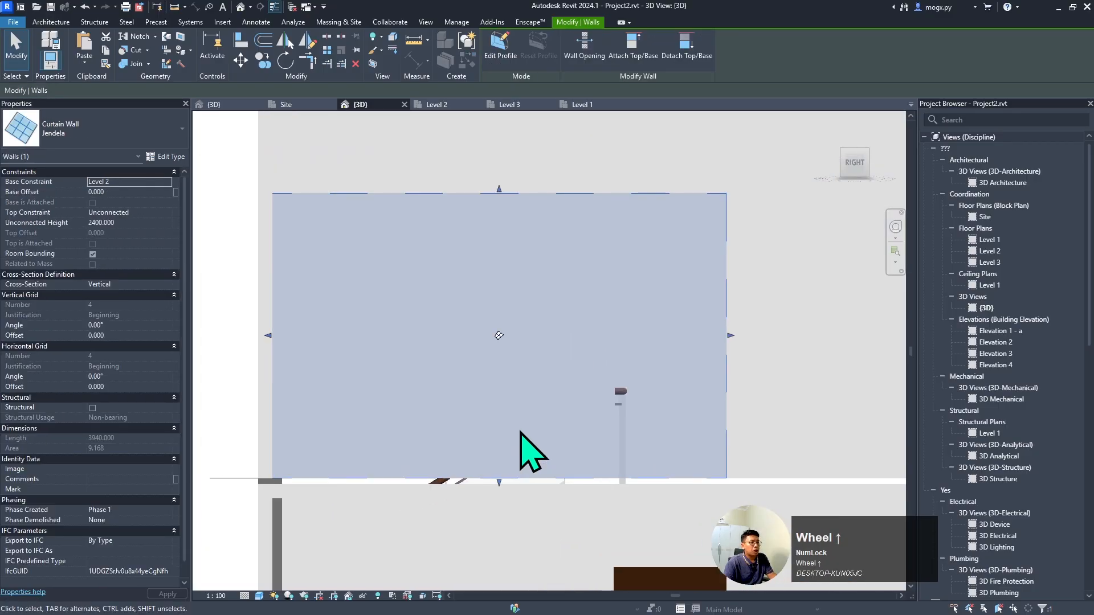
- Add a vertical curtain grid line to the upper-floor curtain wall, about 1100 mm from its right edge
{"action": "left_click", "coordinate": [51, 21]}
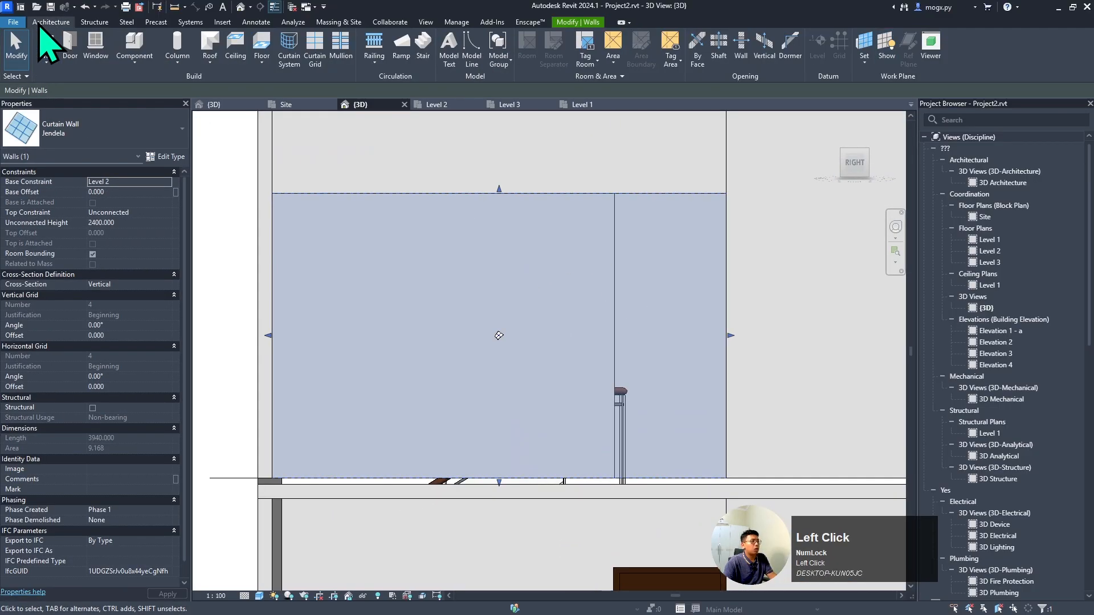
{"action": "left_click", "coordinate": [317, 51]}
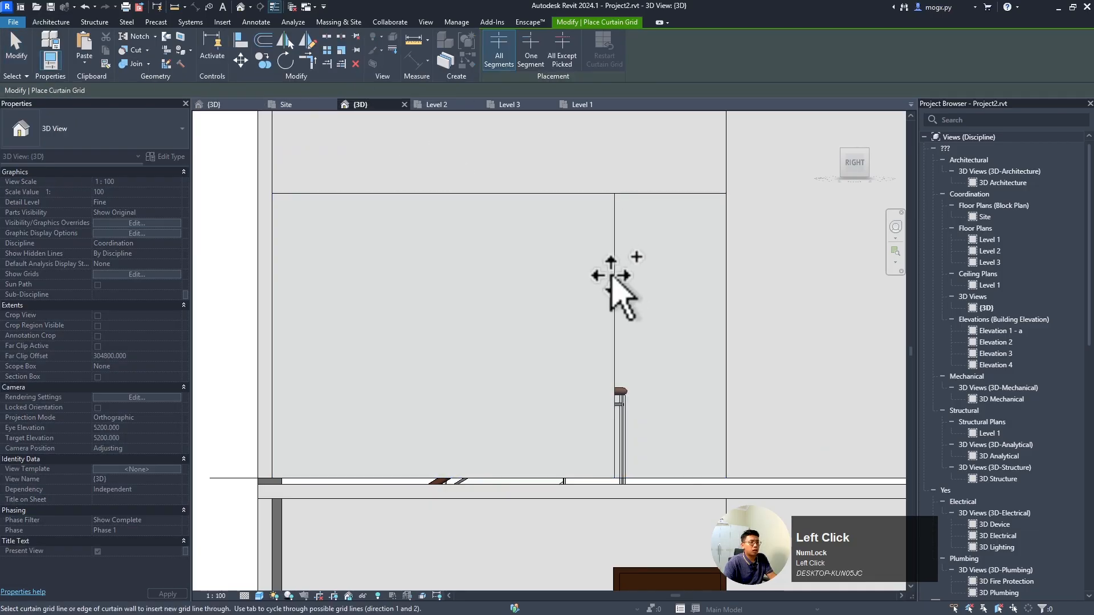
{"action": "left_click", "coordinate": [596, 481]}
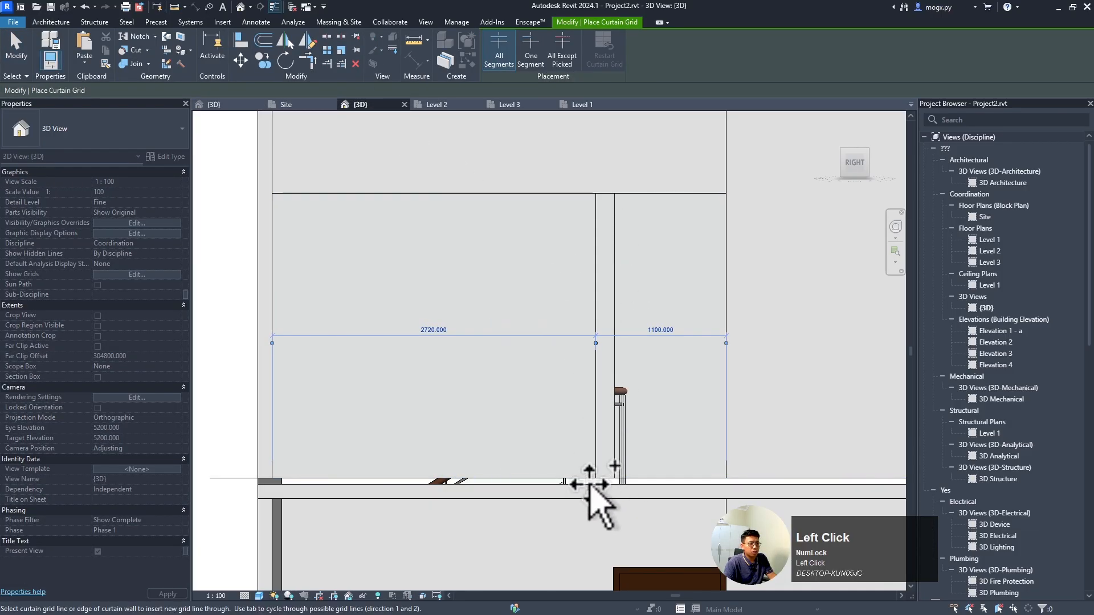
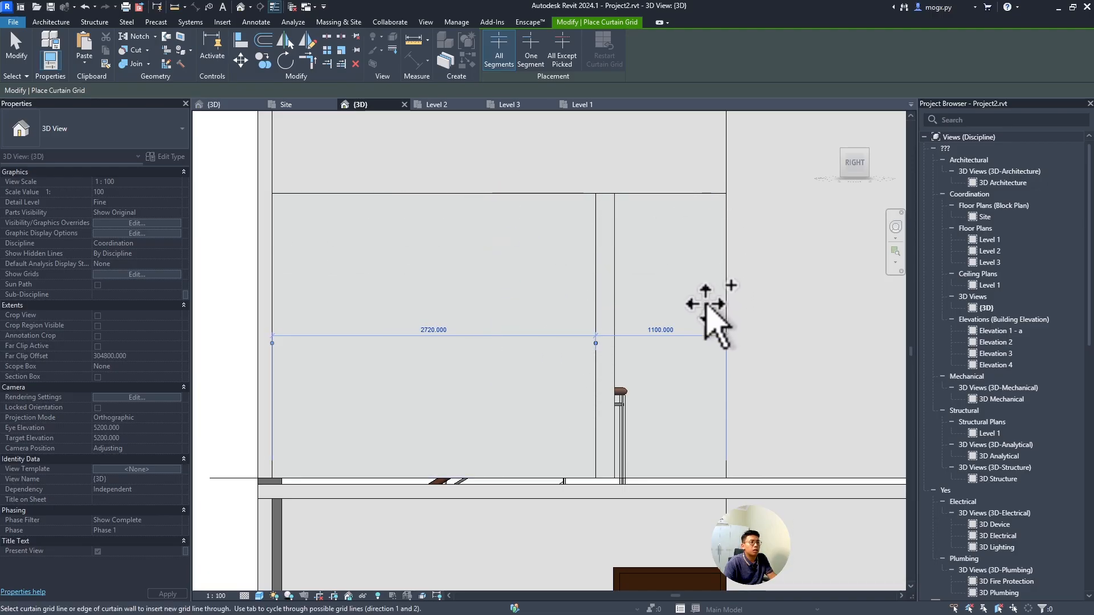
{"action": "key", "text": "Escape"}
{"action": "key", "text": "Escape"}
- Set the vertical grid line's distance from the curtain wall's right edge to 1000 mm
{"action": "left_click", "coordinate": [595, 322]}
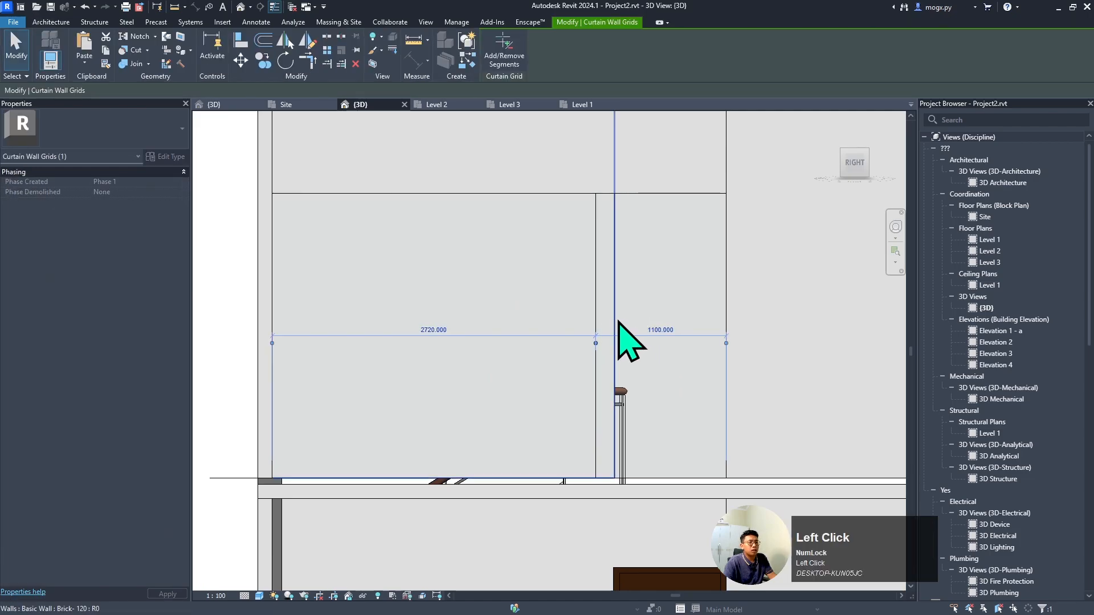
{"action": "middle_click_drag", "start_coordinate": [617, 323], "coordinate": [651, 358], "text": "shift"}
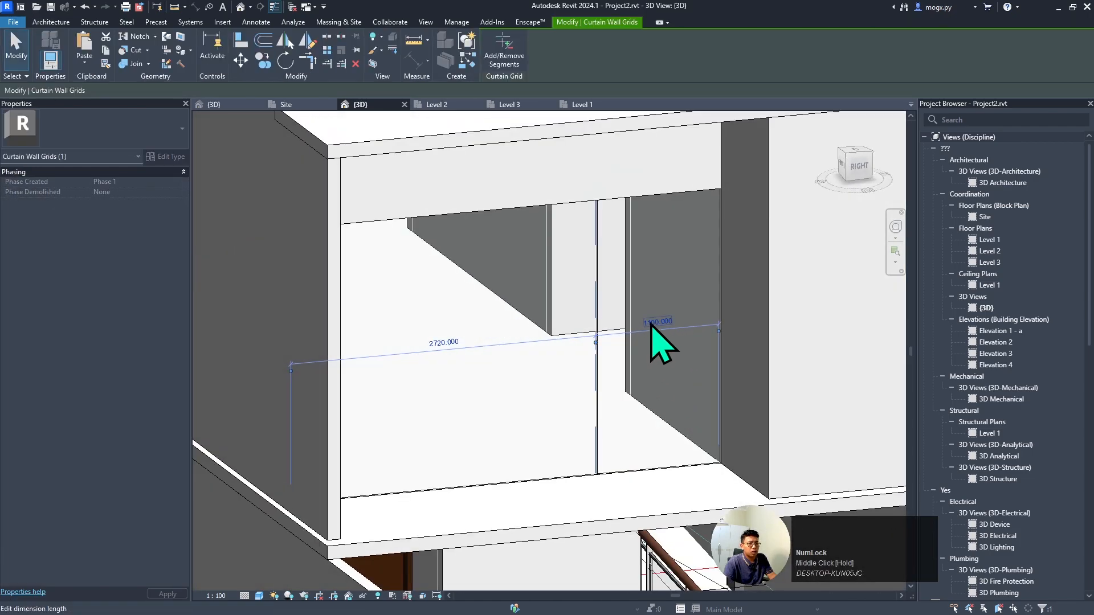
{"action": "type", "text": "1000"}
{"action": "key", "text": "Return"}
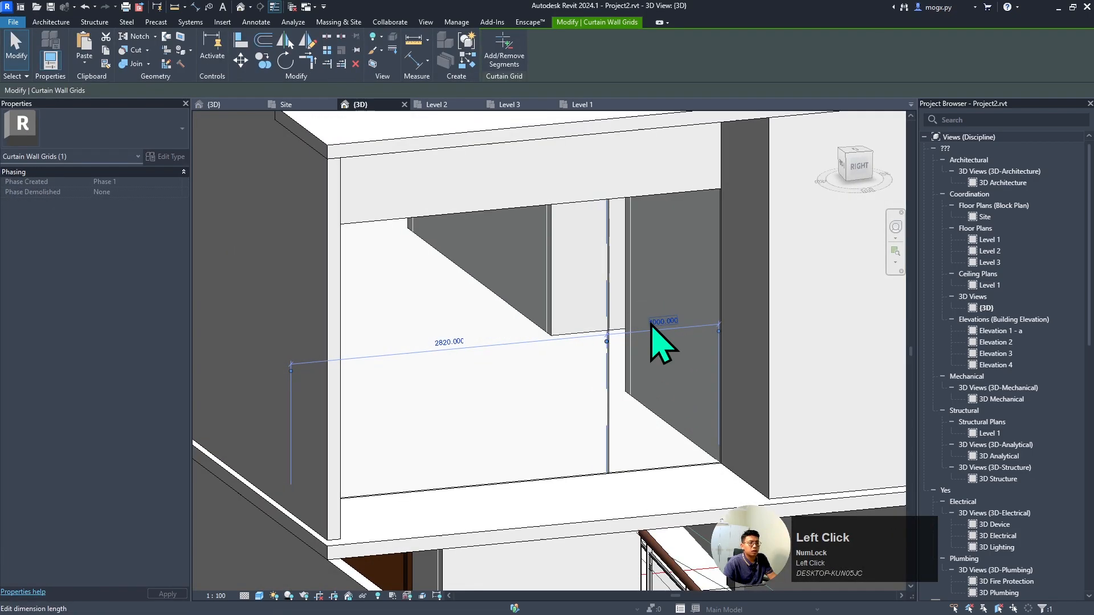
- From the Right side, add three vertical curtain grid lines across the wide bay, the first about 800 mm from the existing grid line
{"action": "scroll", "coordinate": [666, 323], "scroll_direction": "down", "scroll_amount": 2}
{"action": "left_click", "coordinate": [858, 168]}
{"action": "scroll", "coordinate": [423, 303], "scroll_direction": "down", "scroll_amount": 2}
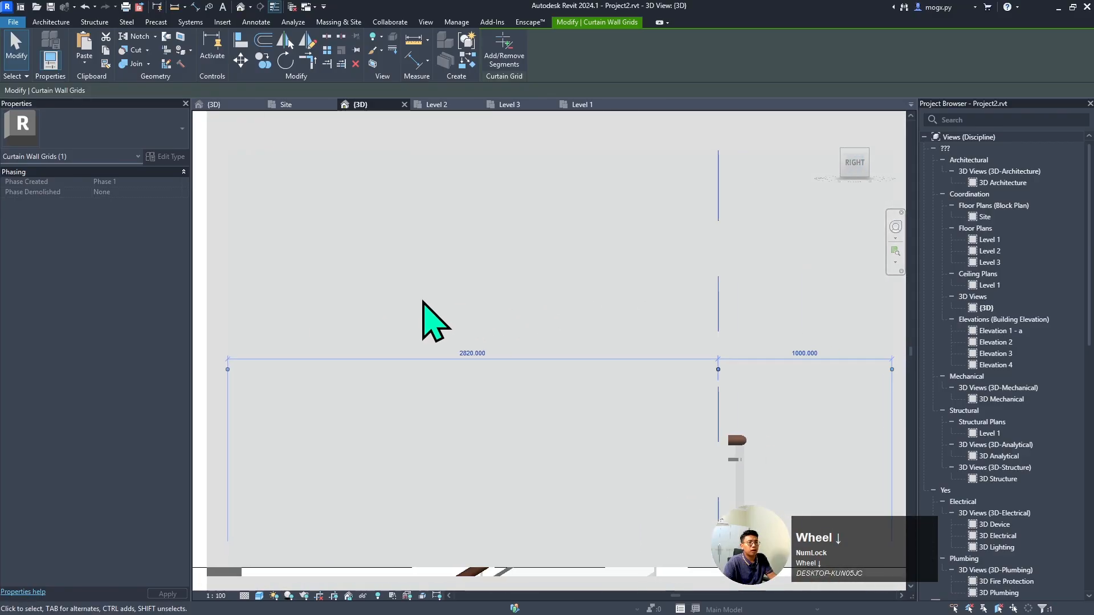
{"action": "scroll", "coordinate": [422, 302], "scroll_direction": "down", "scroll_amount": 2}
{"action": "scroll", "coordinate": [241, 244], "scroll_direction": "up", "scroll_amount": 1}
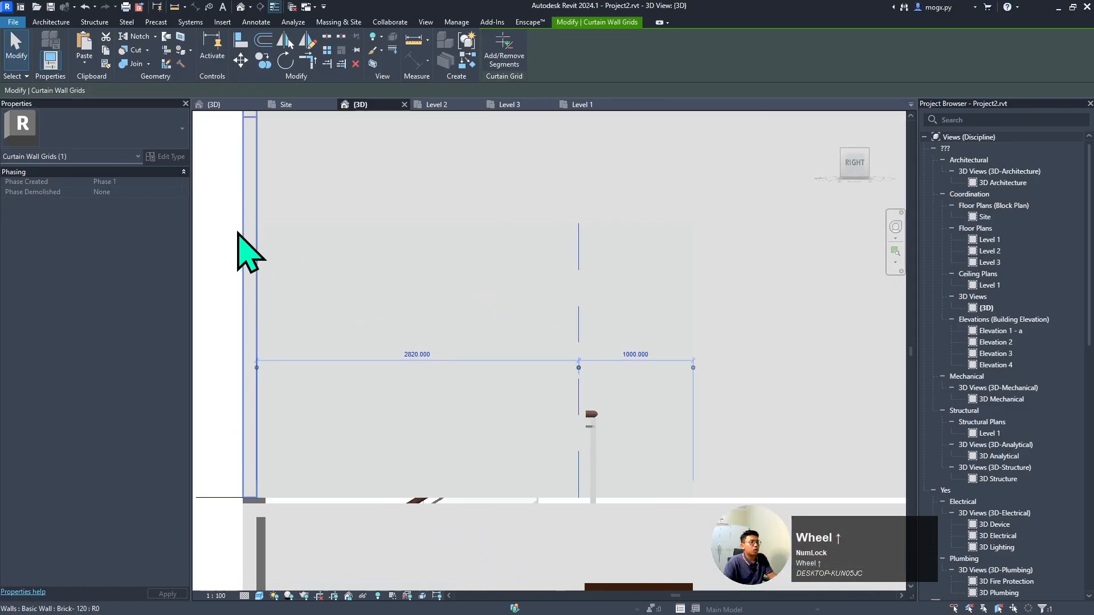
{"action": "left_click", "coordinate": [52, 23]}
{"action": "left_click", "coordinate": [313, 69]}
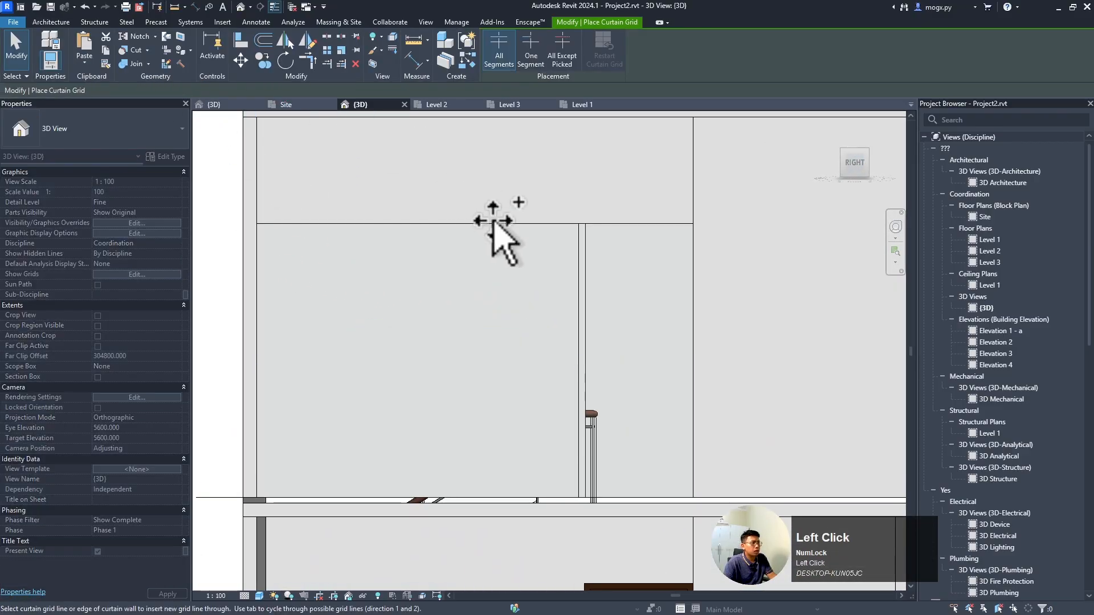
{"action": "left_click", "coordinate": [487, 227]}
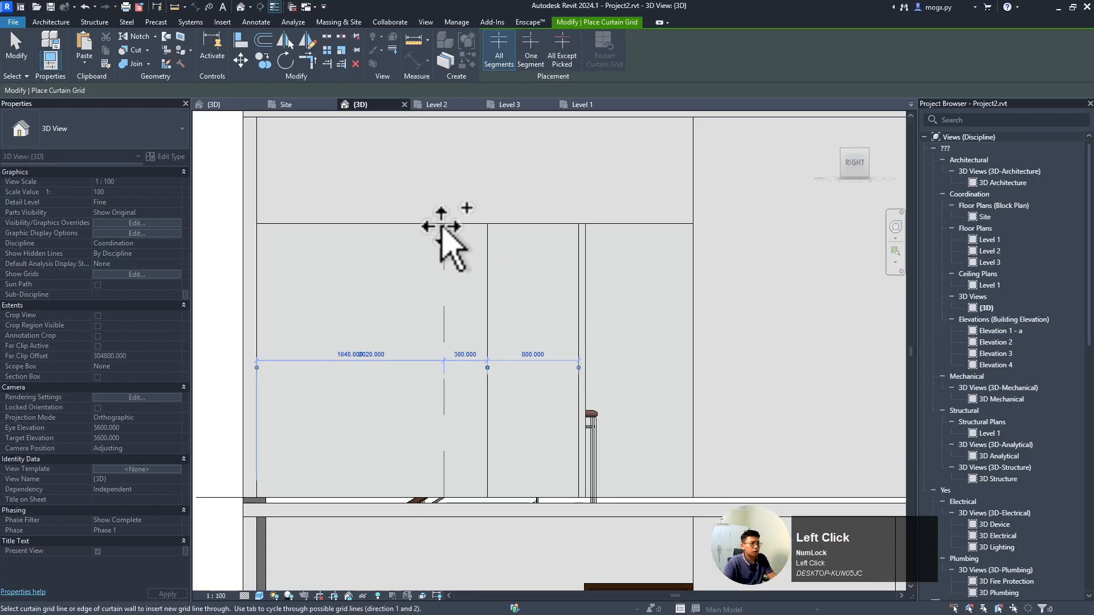
{"action": "left_click", "coordinate": [410, 228]}
{"action": "left_click", "coordinate": [330, 225]}
{"action": "scroll", "coordinate": [564, 222], "scroll_direction": "down", "scroll_amount": 3}
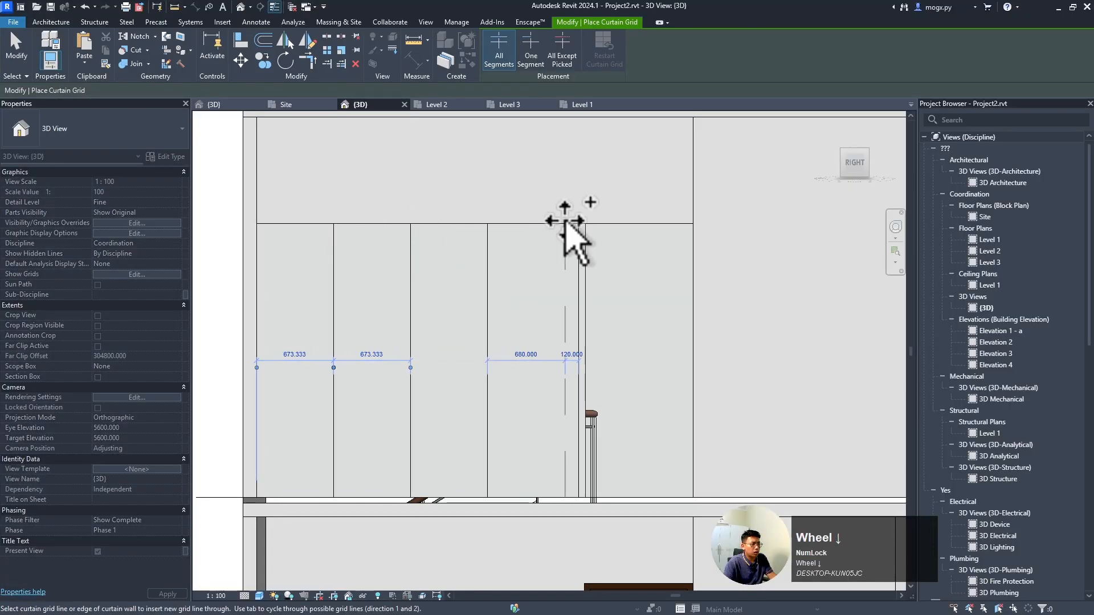
{"action": "key", "text": "Escape"}
- Shift the inner grid line next to the 1000 mm bay to about 740 mm from that bay, and delete the other two inner grid lines
{"action": "scroll", "coordinate": [524, 245], "scroll_direction": "up", "scroll_amount": 2}
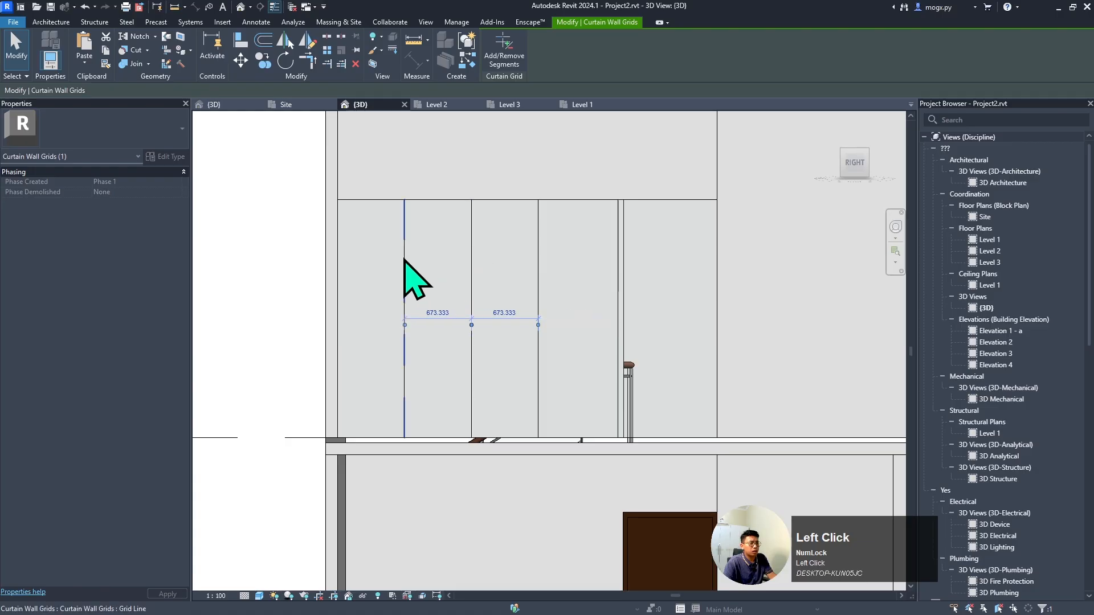
{"action": "middle_click_drag", "start_coordinate": [406, 261], "coordinate": [574, 356], "text": "shift"}
{"action": "scroll", "coordinate": [496, 302], "scroll_direction": "up", "scroll_amount": 2}
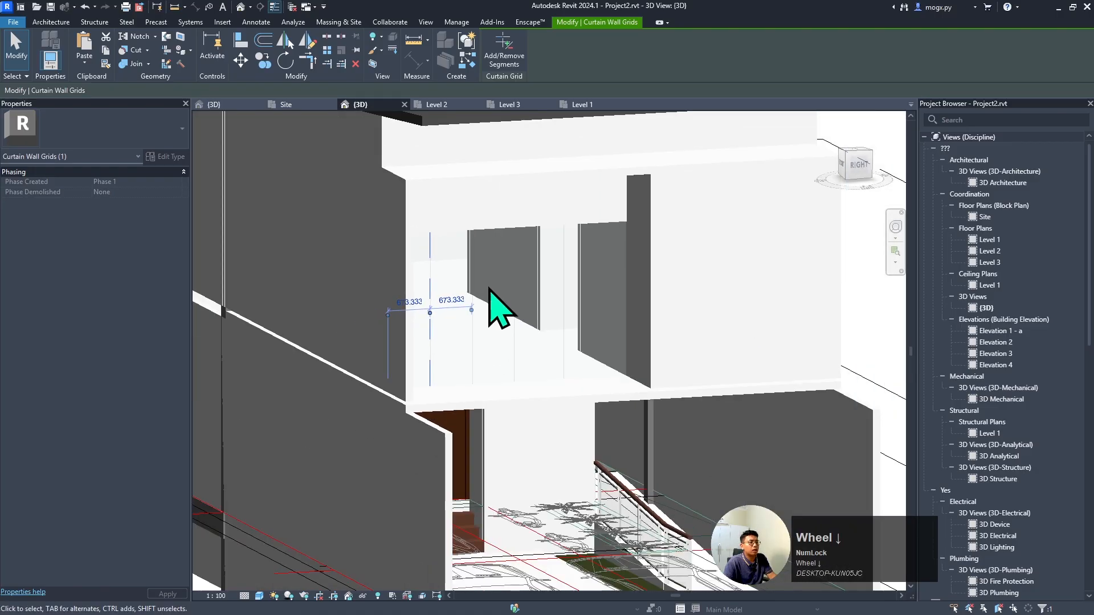
{"action": "middle_click_drag", "start_coordinate": [502, 308], "coordinate": [430, 264], "text": "shift"}
{"action": "scroll", "coordinate": [473, 267], "scroll_direction": "up", "scroll_amount": 1}
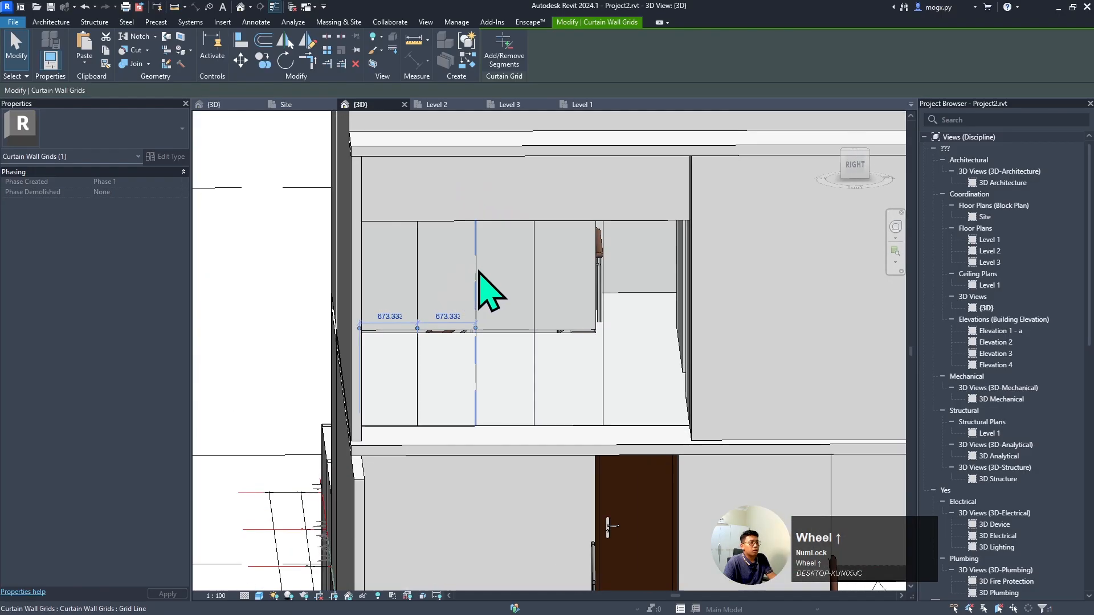
{"action": "left_click_drag", "start_coordinate": [542, 275], "coordinate": [547, 283]}
{"action": "key", "text": "Delete"}
{"action": "left_click", "coordinate": [420, 279]}
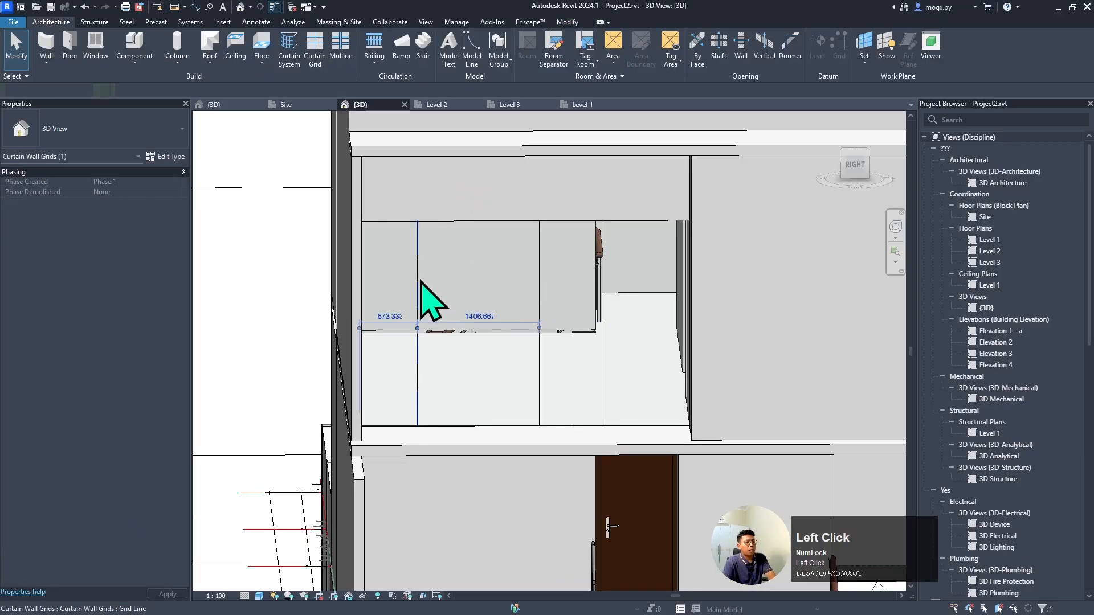
{"action": "key", "text": "Delete"}
{"action": "left_click_drag", "start_coordinate": [539, 278], "coordinate": [533, 279]}
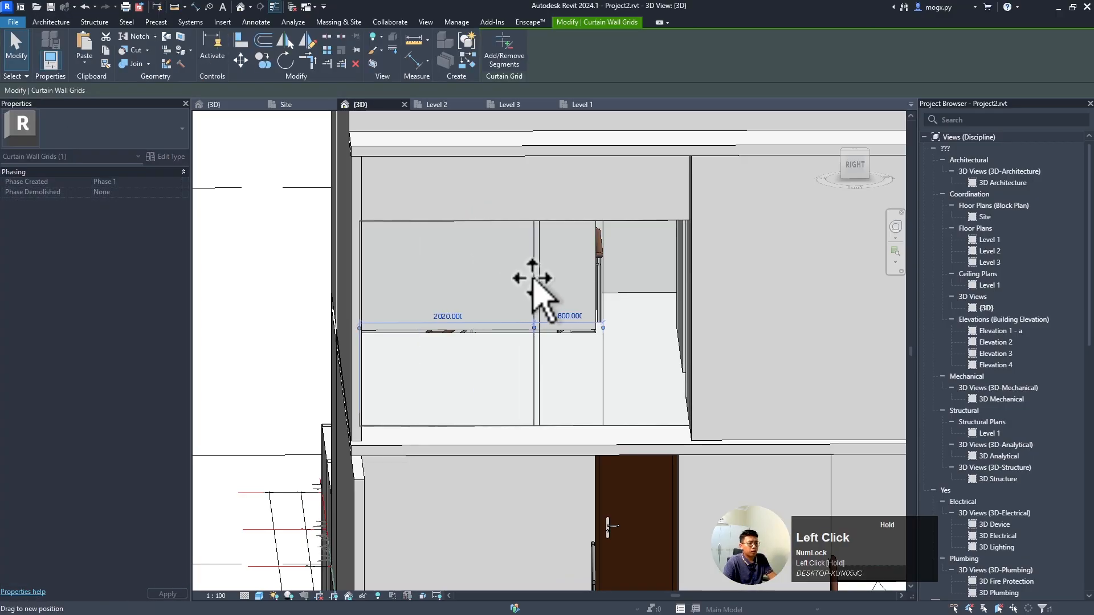
{"action": "left_click_drag", "start_coordinate": [536, 279], "coordinate": [572, 319]}
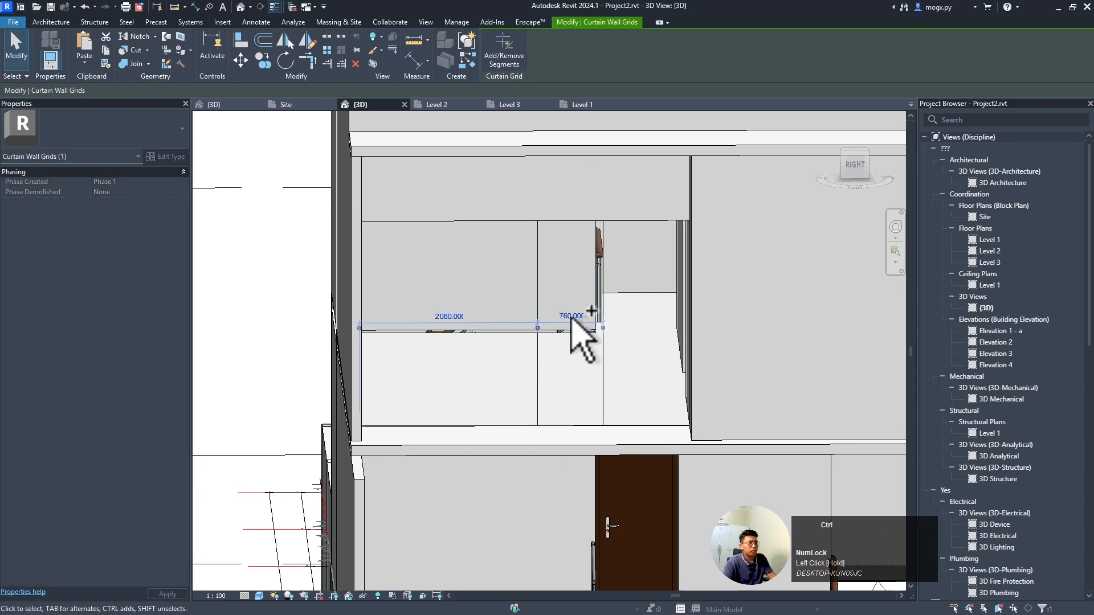
{"action": "key", "text": "Escape"}
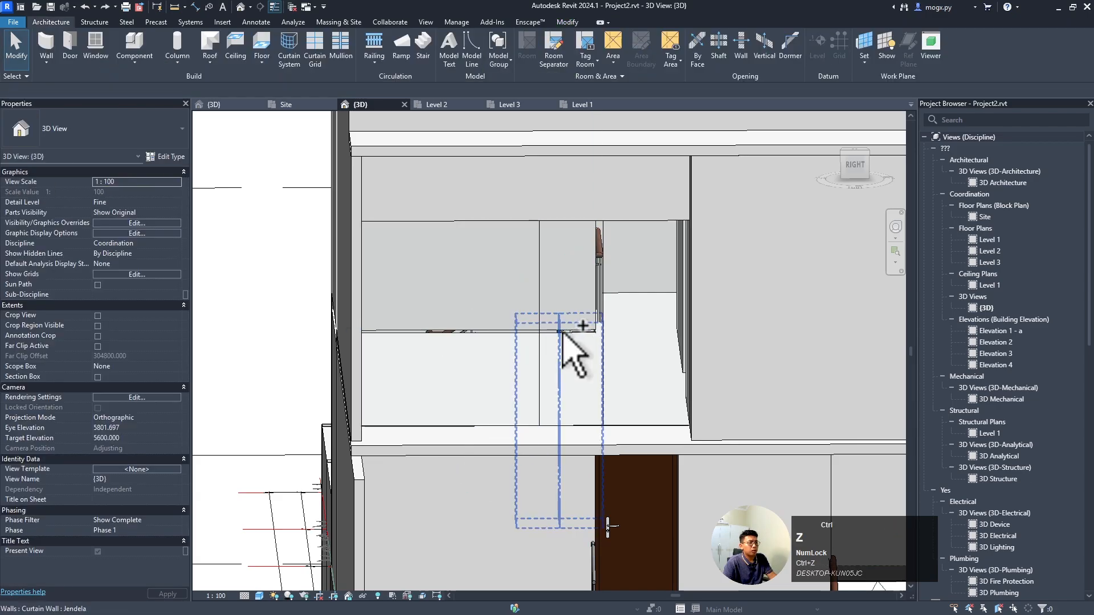
- Add two vertical curtain grid lines about 1240 mm and 520 mm from the curtain wall's left edge
{"action": "left_click", "coordinate": [296, 53]}
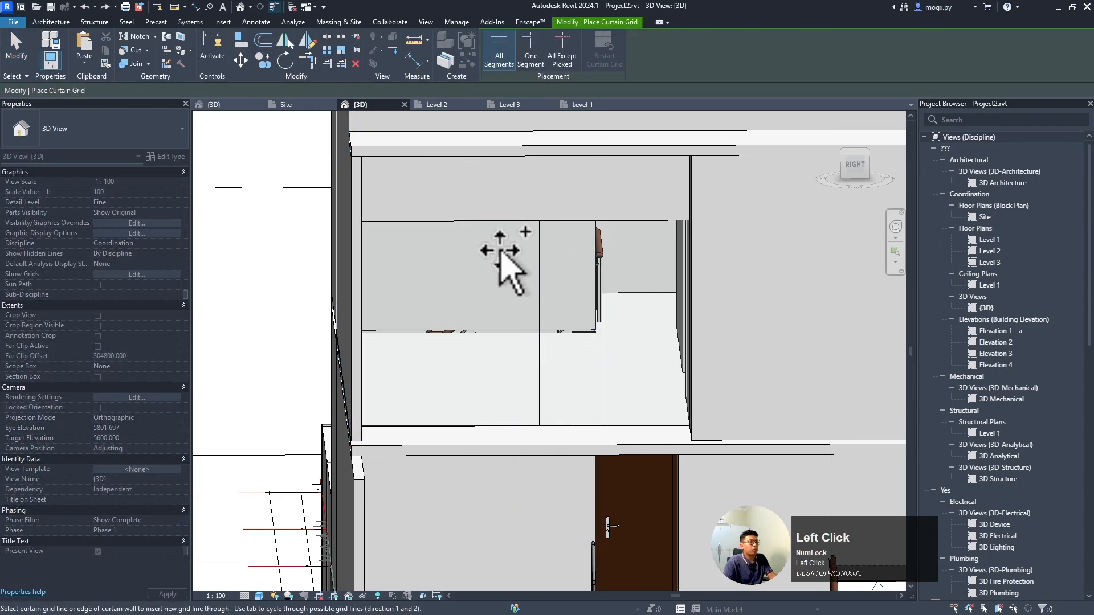
{"action": "left_click", "coordinate": [467, 223]}
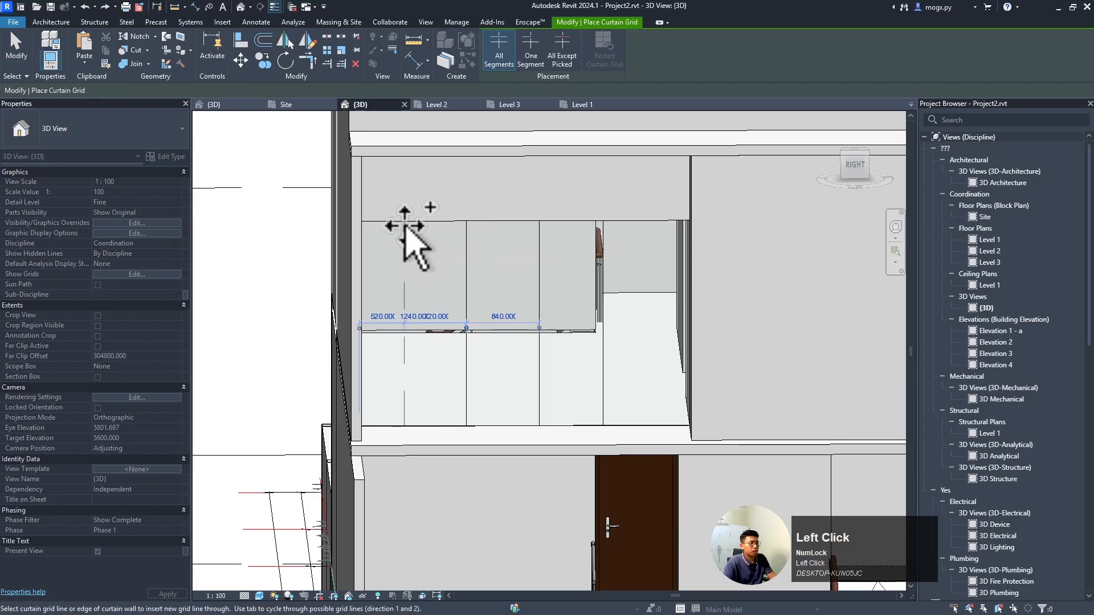
{"action": "left_click", "coordinate": [405, 226]}
{"action": "key", "text": "space"}
{"action": "scroll", "coordinate": [431, 229], "scroll_direction": "down", "scroll_amount": 6}
{"action": "scroll", "coordinate": [429, 242], "scroll_direction": "up", "scroll_amount": 5}
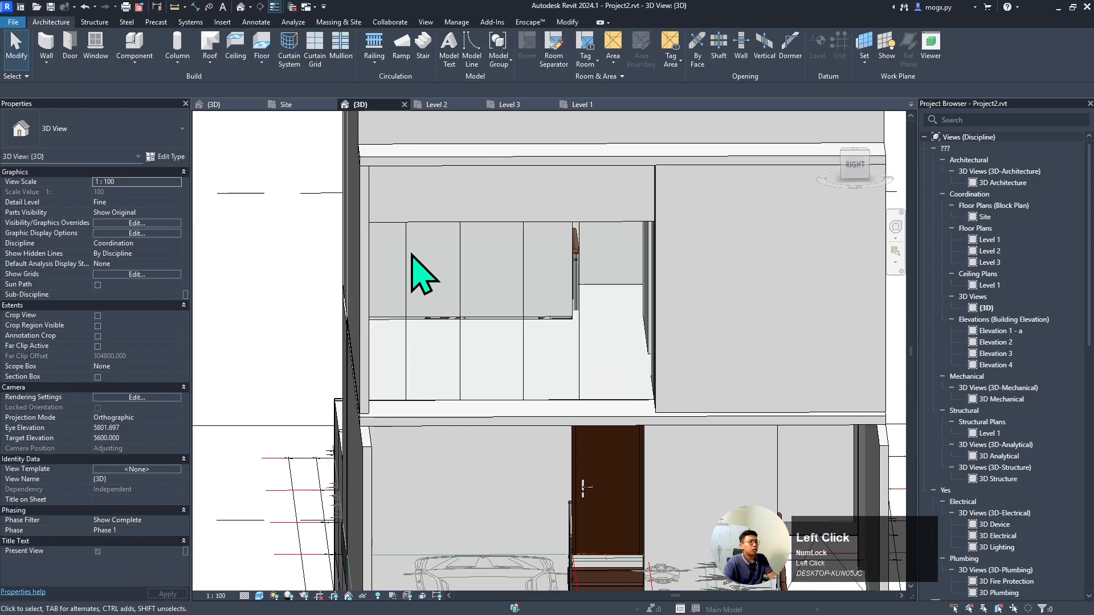
- Check the spacing of the new vertical grid lines and view the curtain wall from the front corner of the house
{"action": "left_click", "coordinate": [412, 255]}
{"action": "left_click", "coordinate": [462, 264], "text": "ctrl"}
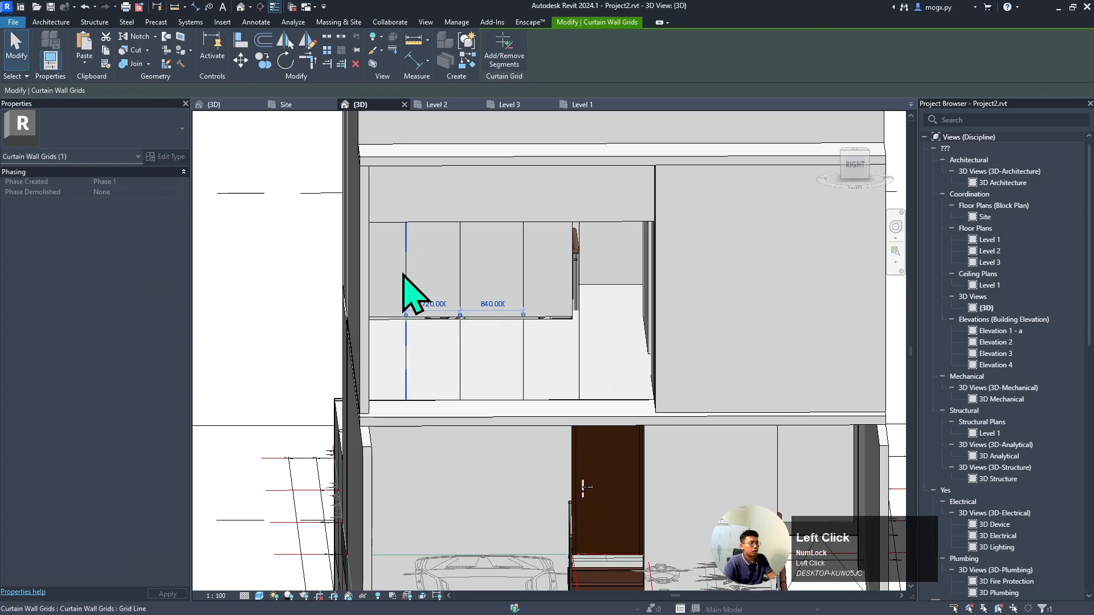
{"action": "left_click", "coordinate": [404, 305]}
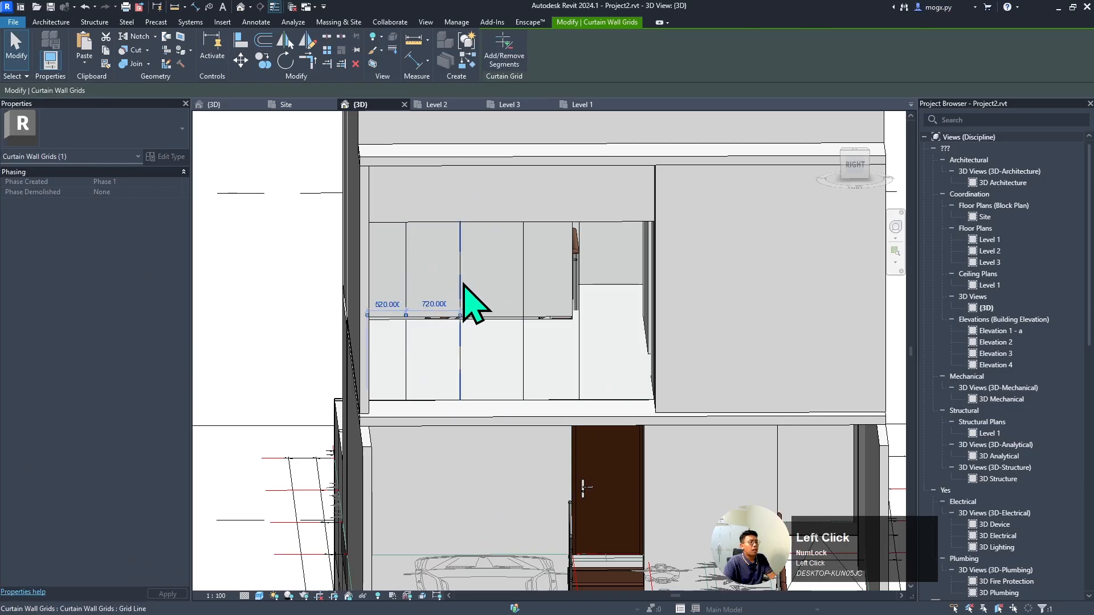
{"action": "key", "text": "Escape"}
{"action": "scroll", "coordinate": [494, 342], "scroll_direction": "down", "scroll_amount": 1}
{"action": "scroll", "coordinate": [419, 341], "scroll_direction": "down", "scroll_amount": 1}
{"action": "middle_click_drag", "start_coordinate": [405, 330], "coordinate": [555, 389], "text": "shift"}
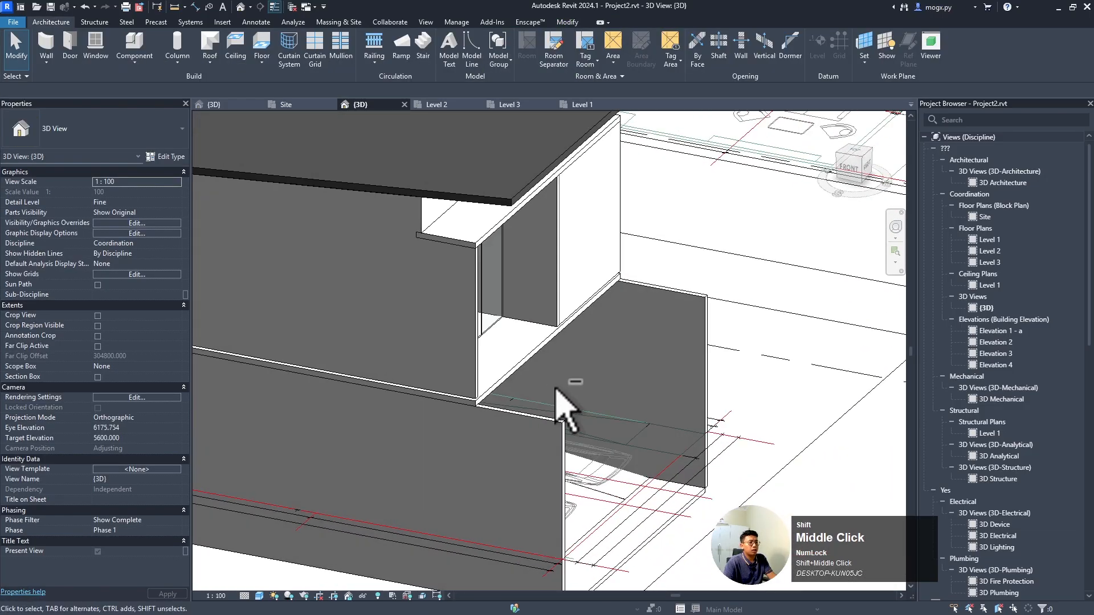
{"action": "scroll", "coordinate": [525, 232], "scroll_direction": "down", "scroll_amount": 2}
{"action": "scroll", "coordinate": [420, 146], "scroll_direction": "down", "scroll_amount": 1}
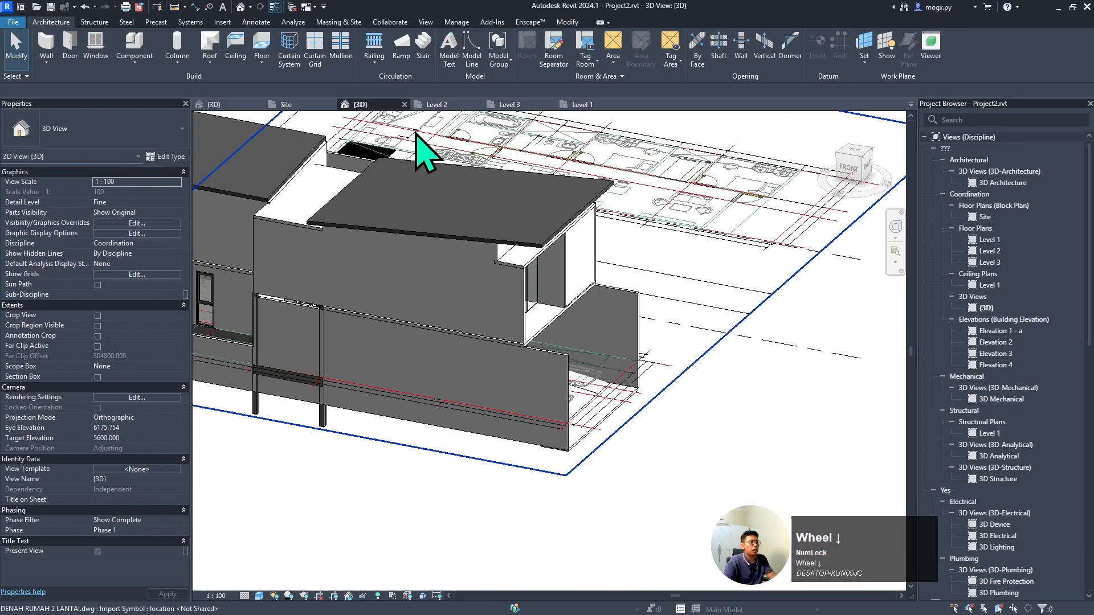
- Open Elevation 3 and place a continuous aligned dimension from the curtain wall's left edge across its four vertical grid lines
{"action": "double_click", "coordinate": [1034, 354]}
{"action": "scroll", "coordinate": [544, 363], "scroll_direction": "up", "scroll_amount": 3}
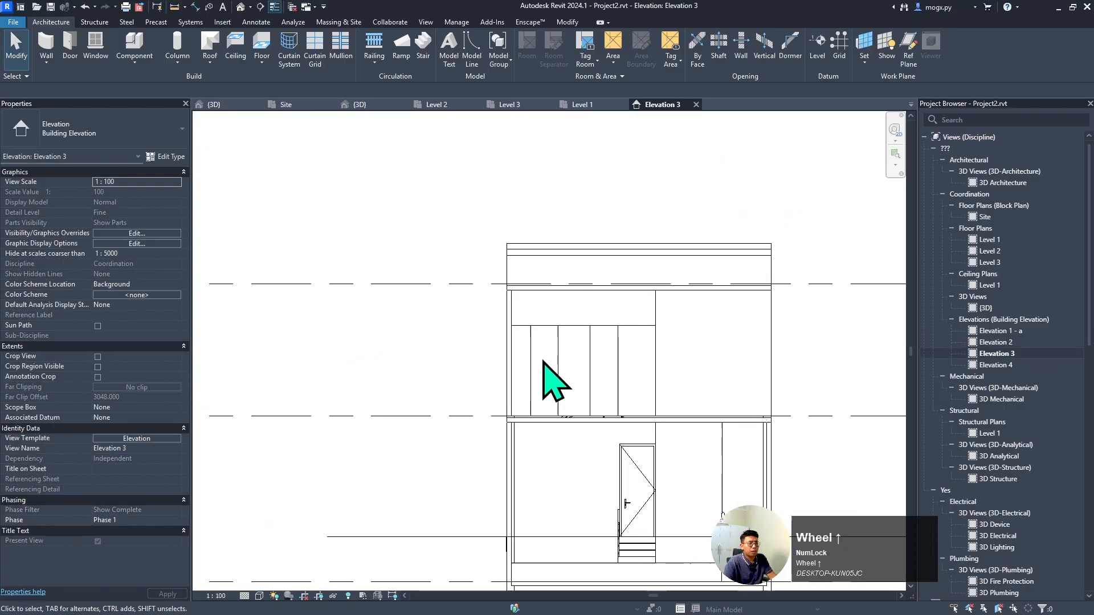
{"action": "scroll", "coordinate": [544, 363], "scroll_direction": "up", "scroll_amount": 3}
{"action": "left_click", "coordinate": [488, 292]}
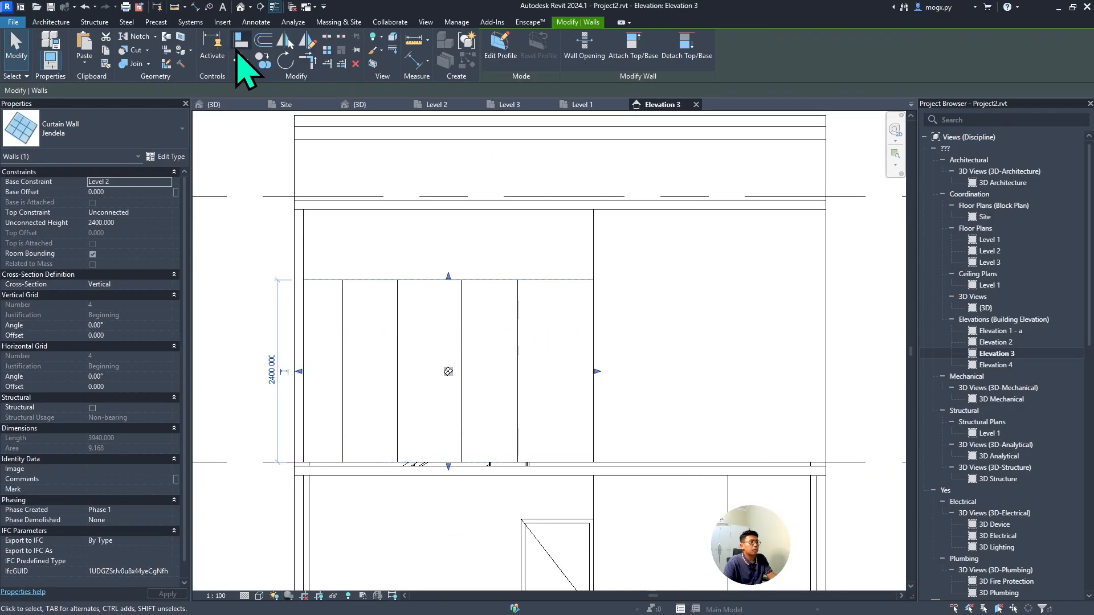
{"action": "left_click", "coordinate": [195, 7]}
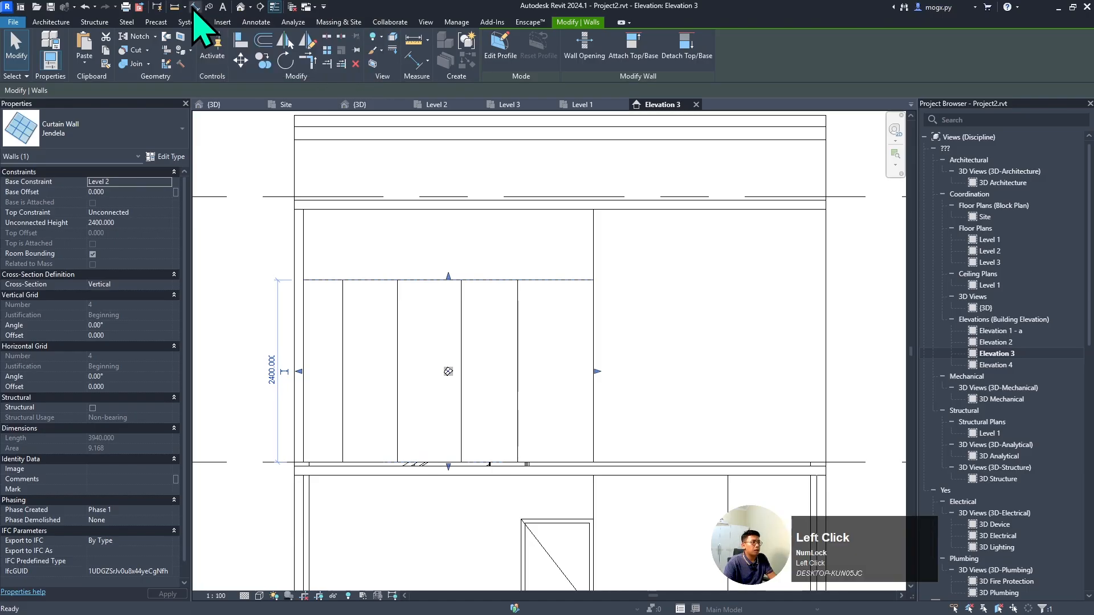
{"action": "left_click", "coordinate": [304, 310]}
{"action": "left_click", "coordinate": [343, 308]}
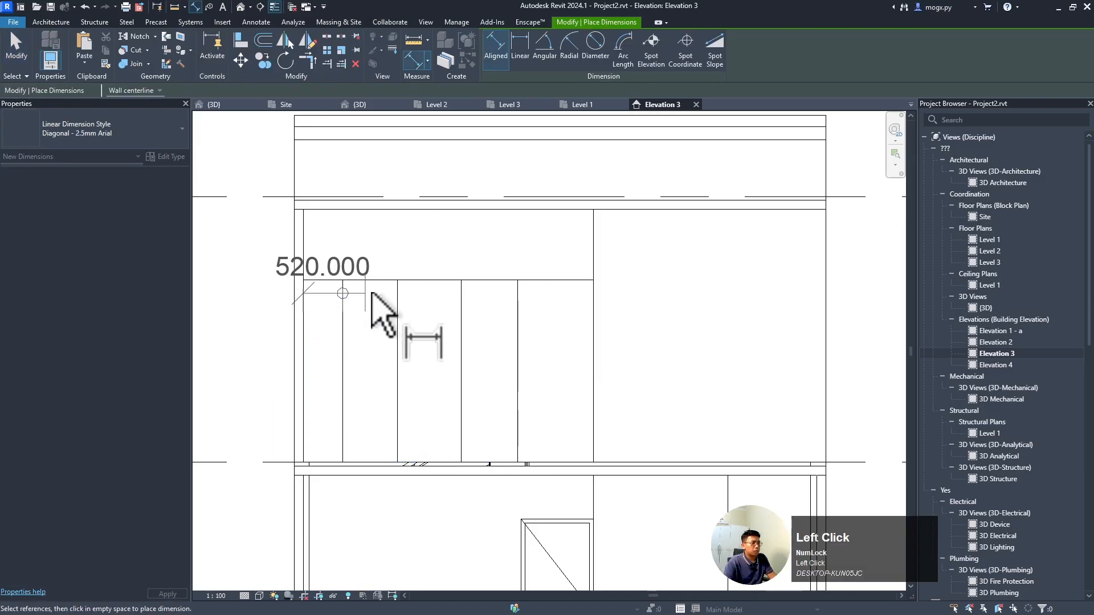
{"action": "left_click", "coordinate": [397, 307]}
{"action": "left_click", "coordinate": [461, 307]}
{"action": "left_click", "coordinate": [517, 308]}
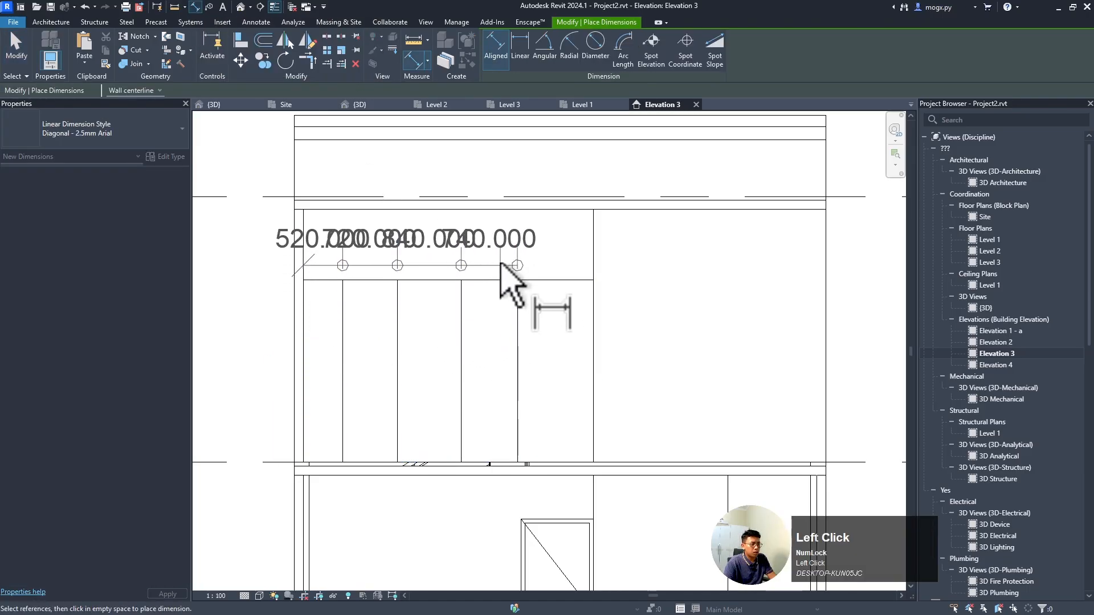
{"action": "left_click", "coordinate": [502, 275]}
{"action": "key", "text": "Escape"}
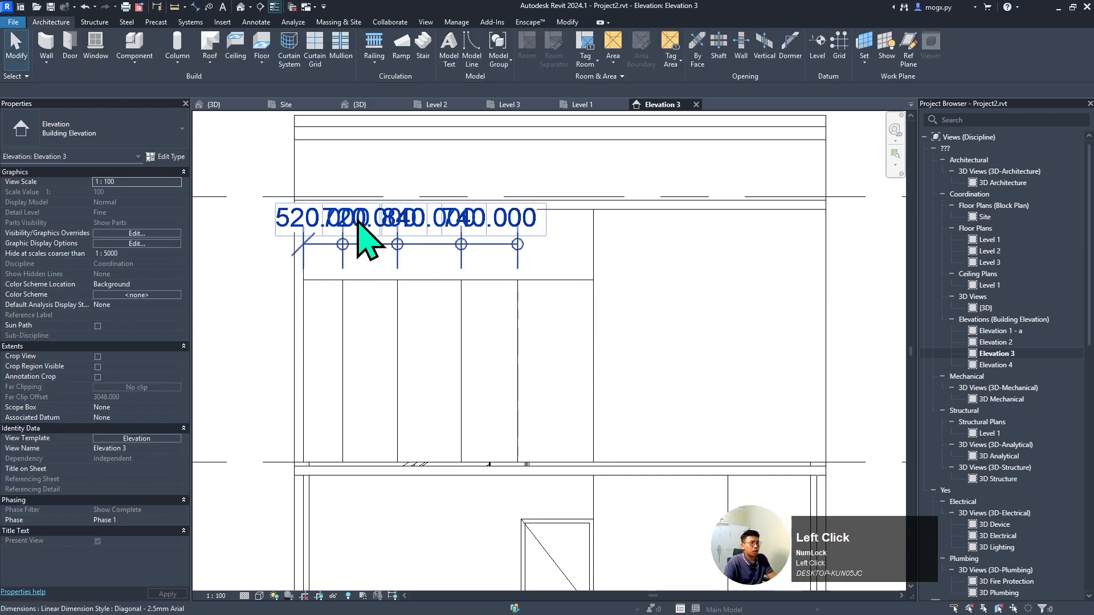
- Set the Elevation 3 view scale to 1:25 and select the dimension string above the curtain wall
{"action": "left_click", "coordinate": [217, 596]}
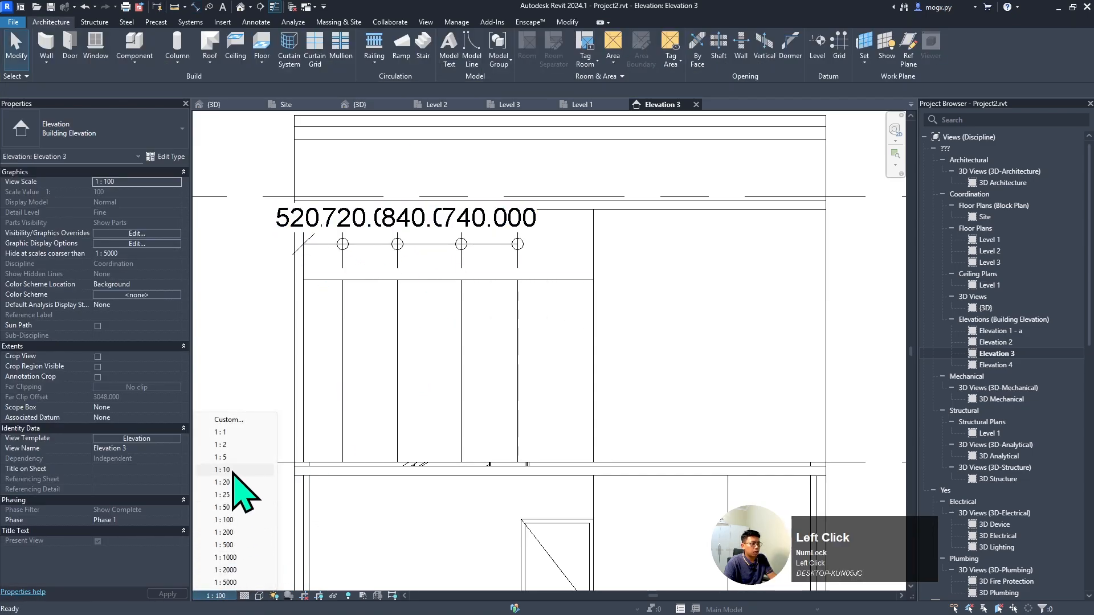
{"action": "left_click", "coordinate": [224, 470]}
{"action": "left_click", "coordinate": [216, 595]}
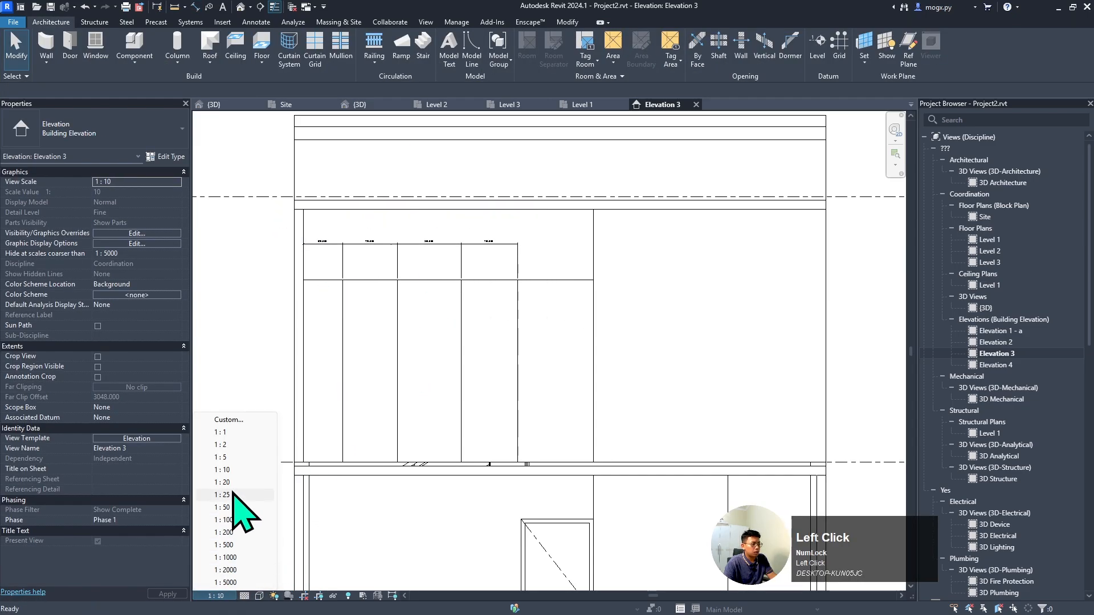
{"action": "scroll", "coordinate": [358, 251], "scroll_direction": "up", "scroll_amount": 3}
{"action": "left_click", "coordinate": [365, 235]}
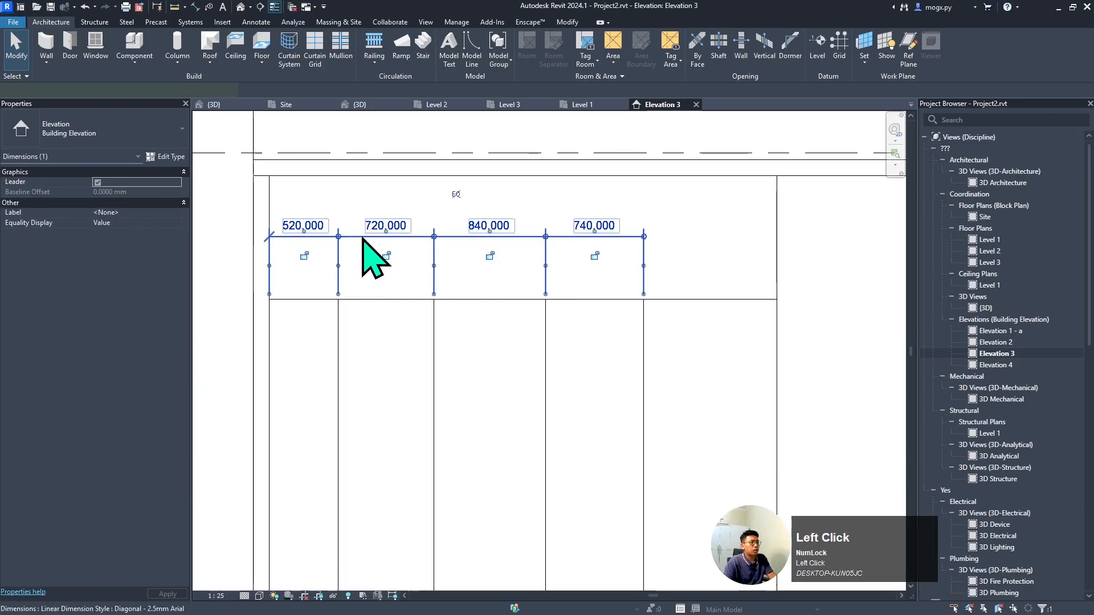
- Equalize the four bays spanned by the dimension string above the curtain wall, and remove the dimension string
{"action": "left_click", "coordinate": [456, 194]}
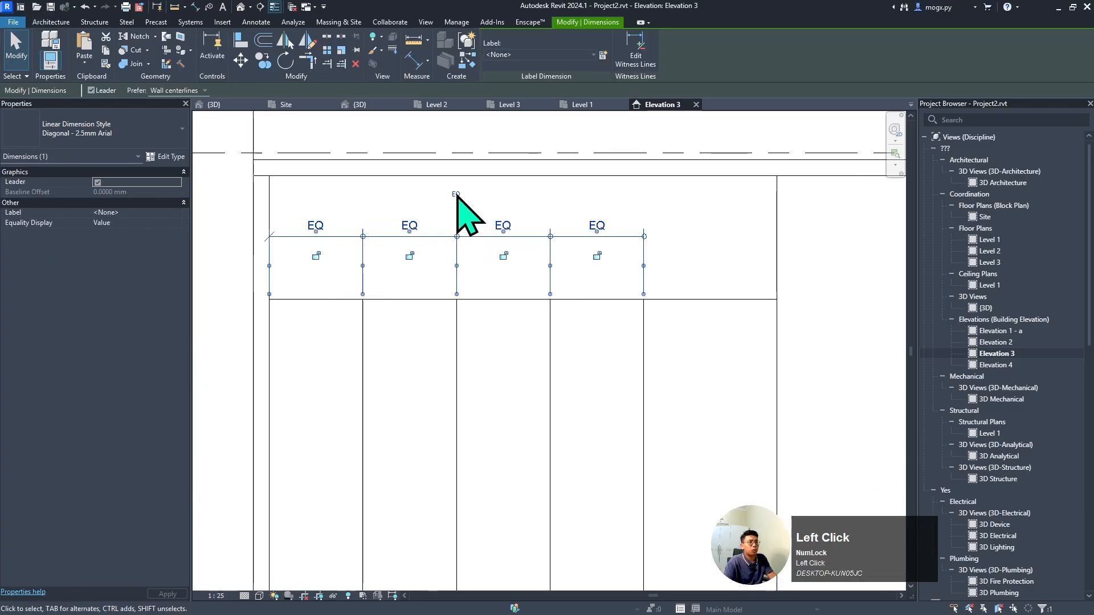
{"action": "scroll", "coordinate": [461, 268], "scroll_direction": "down", "scroll_amount": 2}
{"action": "left_click", "coordinate": [471, 263]}
{"action": "left_click", "coordinate": [466, 236]}
{"action": "left_click", "coordinate": [517, 274]}
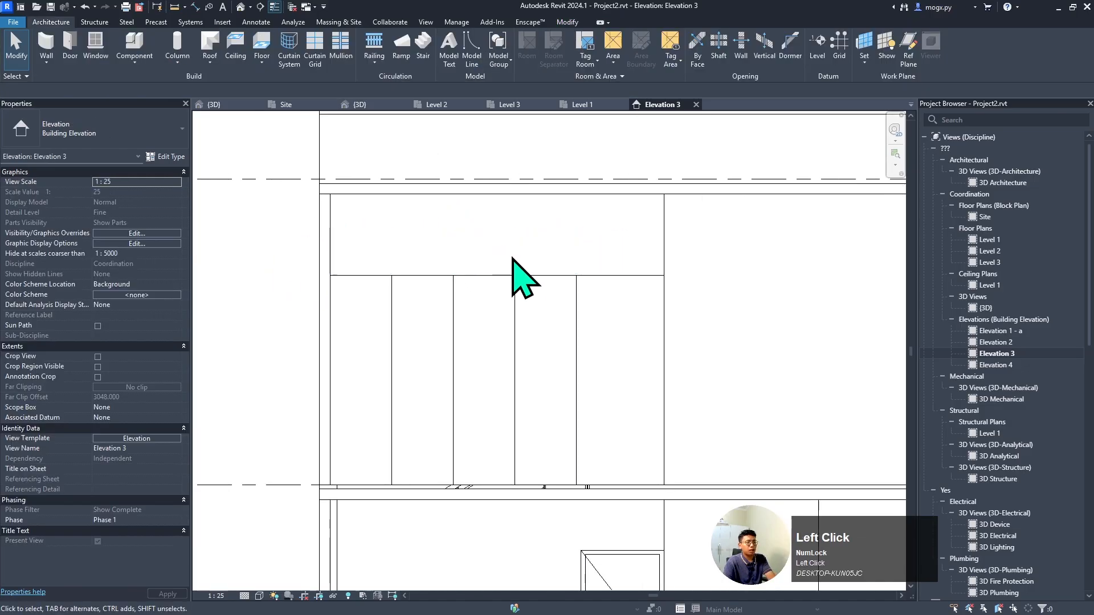
{"action": "scroll", "coordinate": [547, 325], "scroll_direction": "down", "scroll_amount": 1}
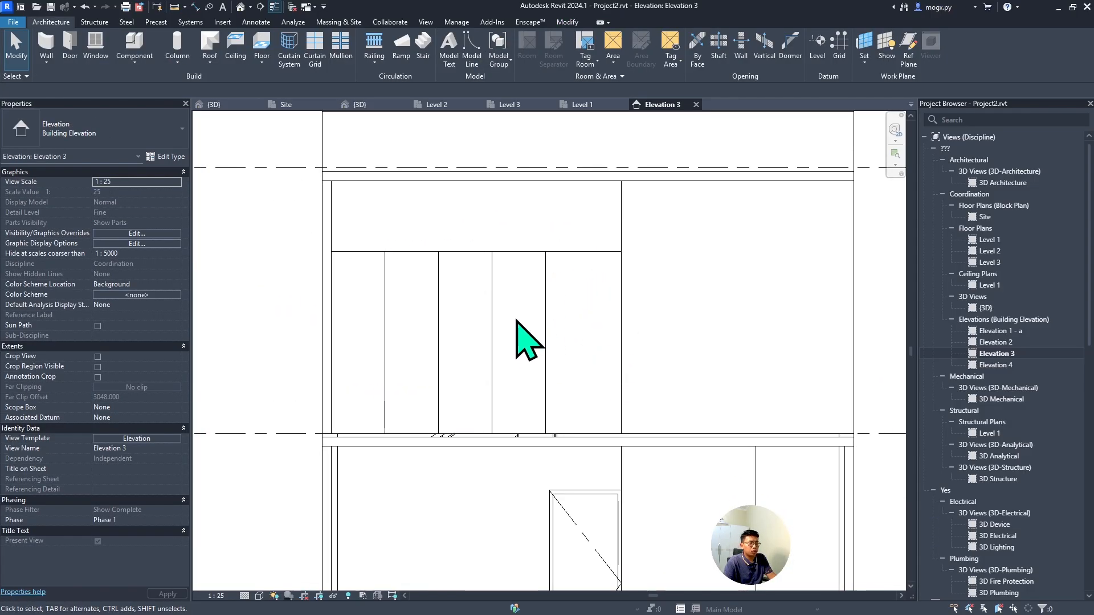
- Place 50 x 100mm rectangular mullions on the upper-floor curtain wall's four borders and its four vertical grid lines
{"action": "left_click", "coordinate": [325, 55]}
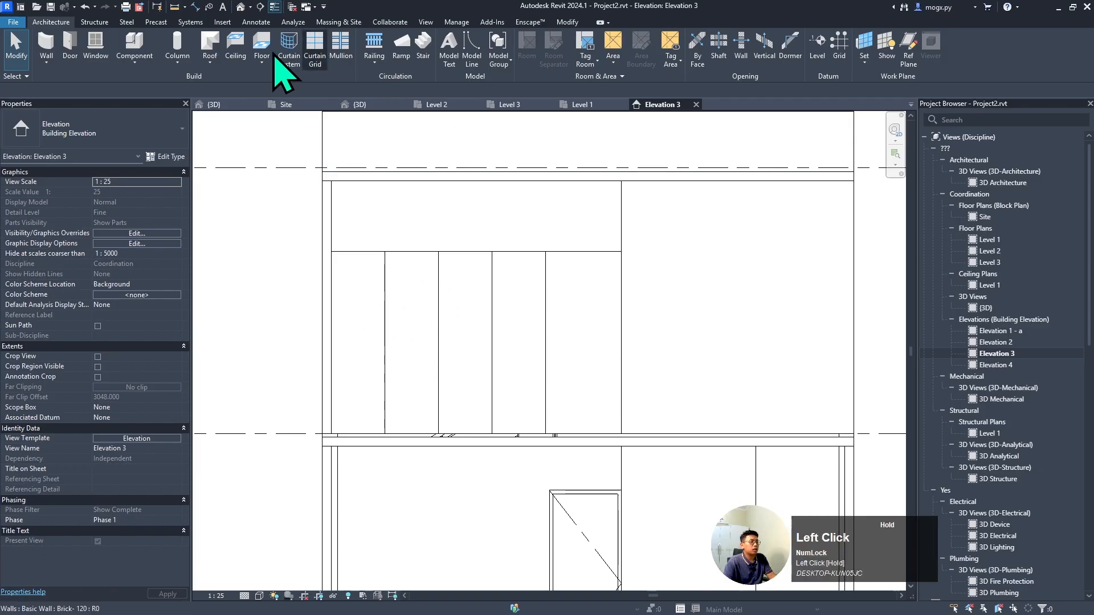
{"action": "left_click", "coordinate": [16, 48]}
{"action": "left_click", "coordinate": [340, 55]}
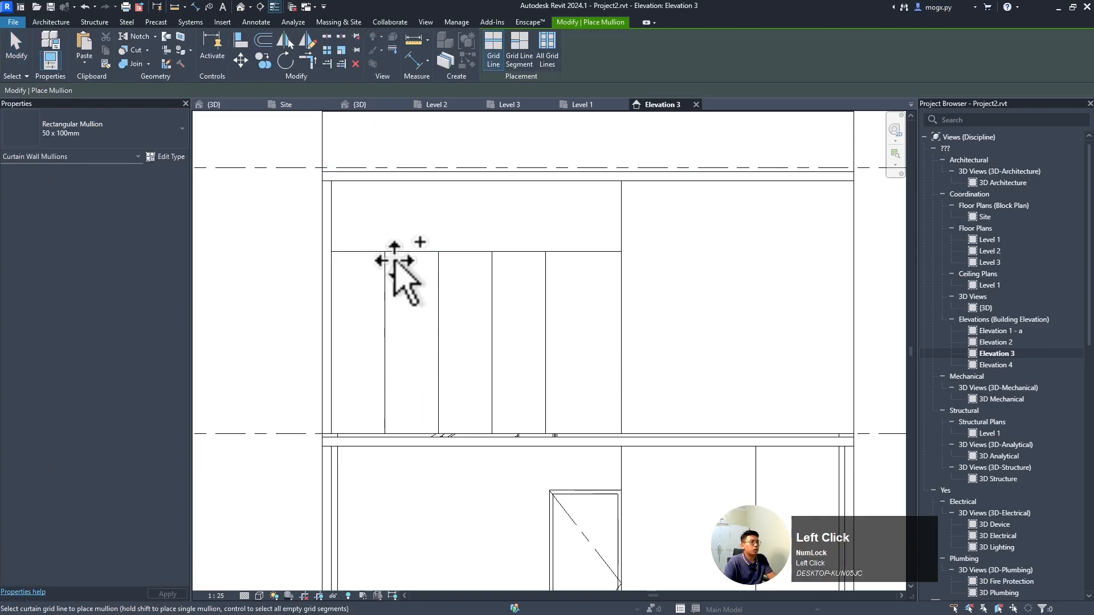
{"action": "left_click", "coordinate": [392, 251]}
{"action": "left_click", "coordinate": [384, 270]}
{"action": "left_click", "coordinate": [331, 282]}
{"action": "left_click", "coordinate": [439, 284]}
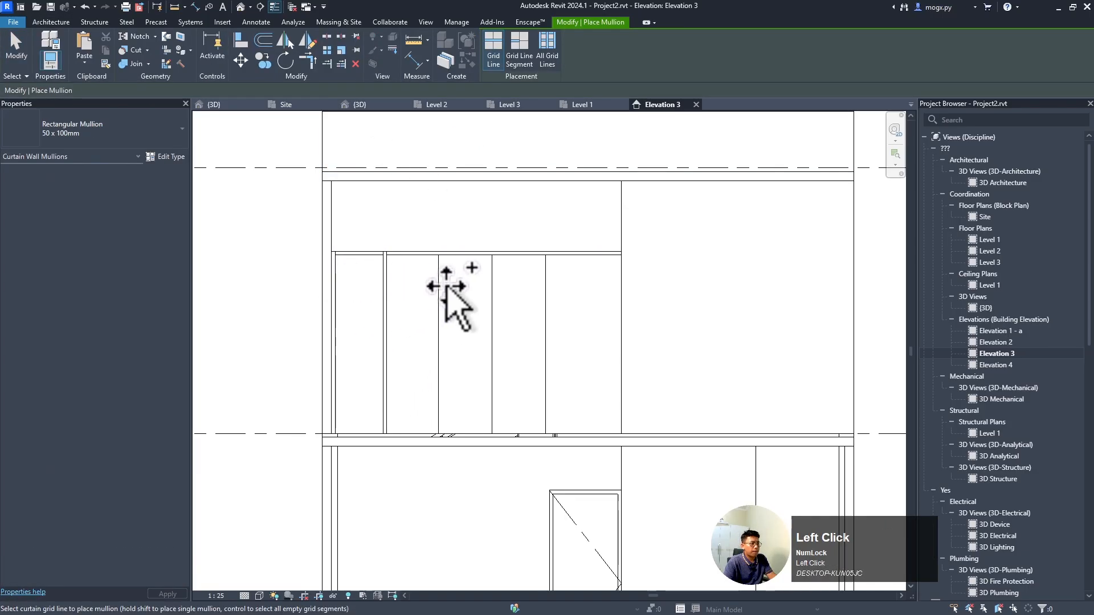
{"action": "left_click", "coordinate": [493, 285]}
{"action": "left_click", "coordinate": [546, 286]}
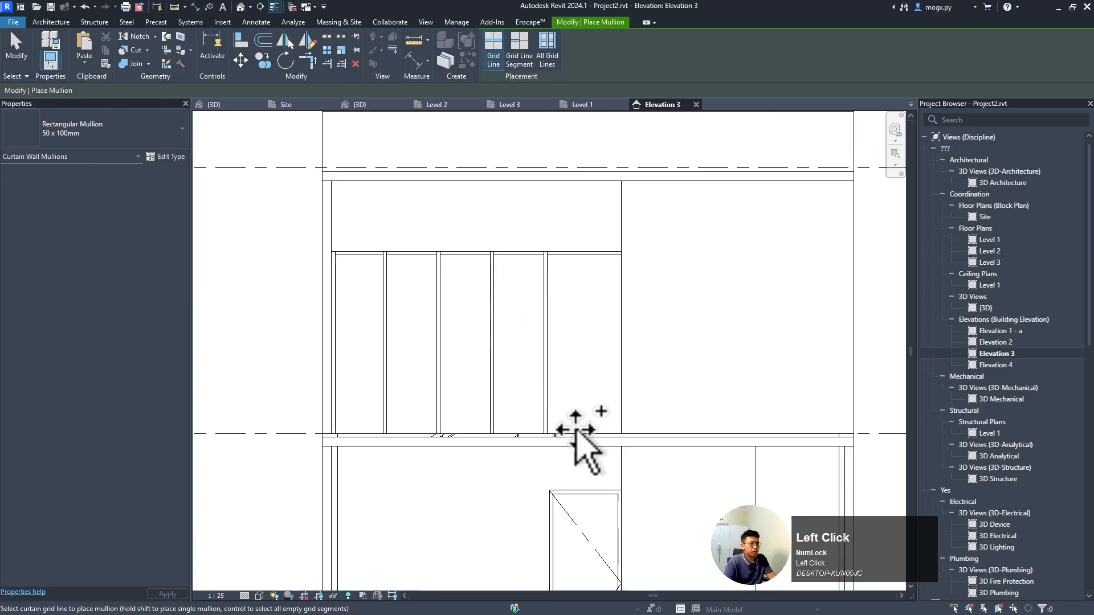
{"action": "left_click", "coordinate": [576, 433]}
{"action": "left_click", "coordinate": [622, 367]}
{"action": "key", "text": "Escape"}
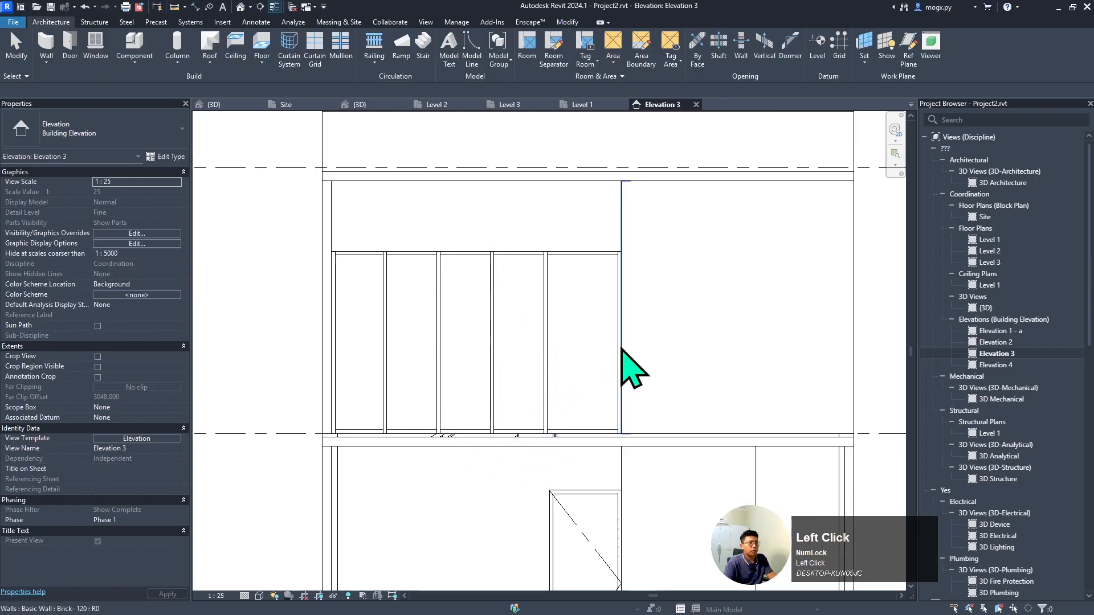
- Delete the bottom mullion under the widest bay at the curtain wall's right end
{"action": "scroll", "coordinate": [581, 464], "scroll_direction": "up", "scroll_amount": 2}
{"action": "scroll", "coordinate": [578, 406], "scroll_direction": "down", "scroll_amount": 2}
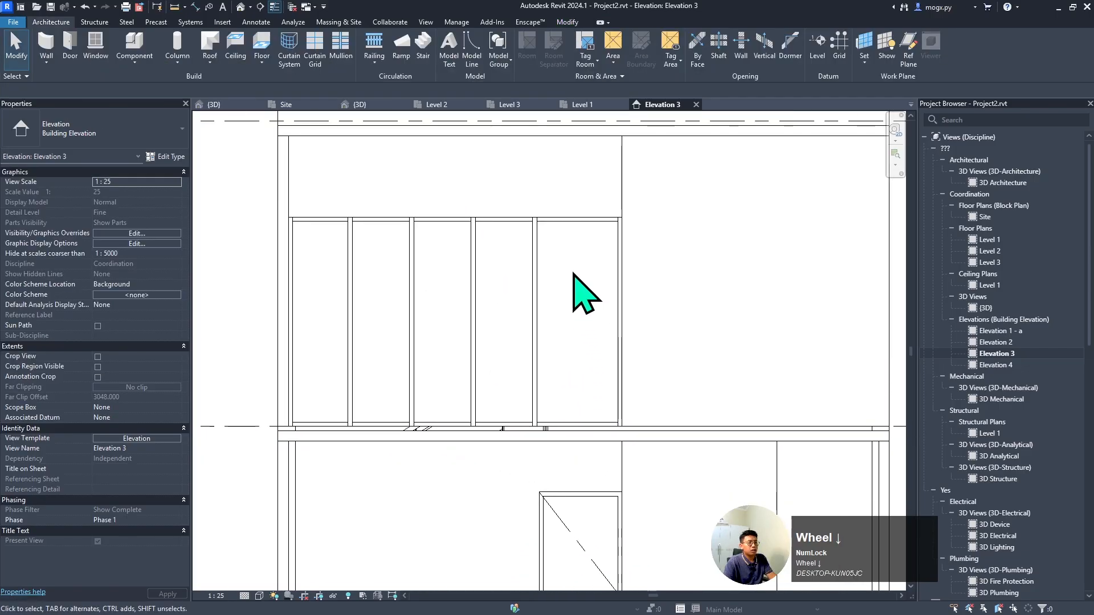
{"action": "left_click", "coordinate": [591, 424]}
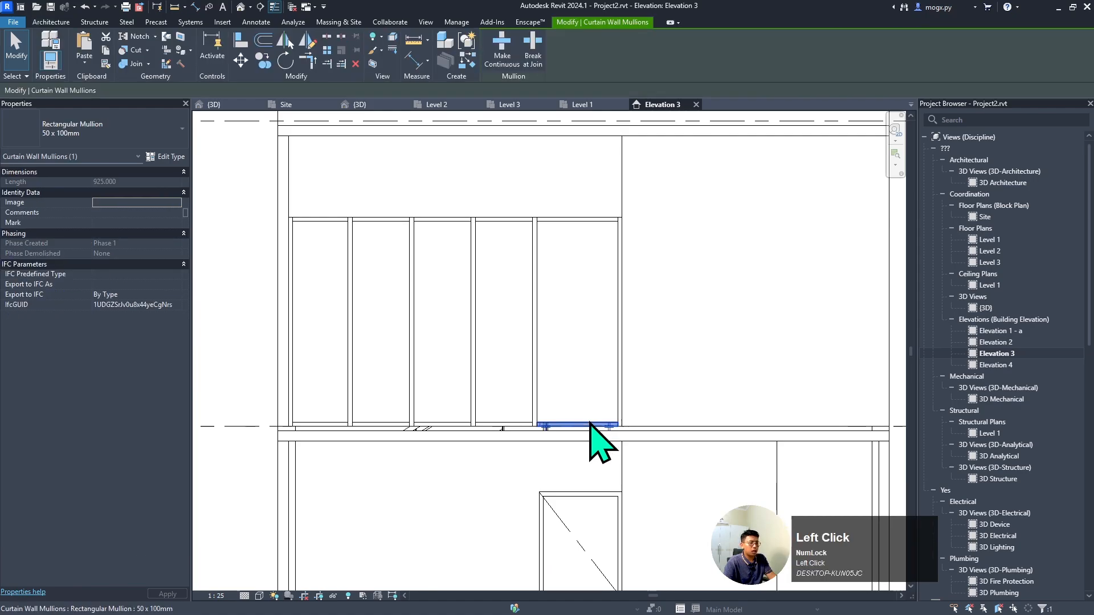
{"action": "scroll", "coordinate": [589, 430], "scroll_direction": "up", "scroll_amount": 2}
{"action": "key", "text": "Delete"}
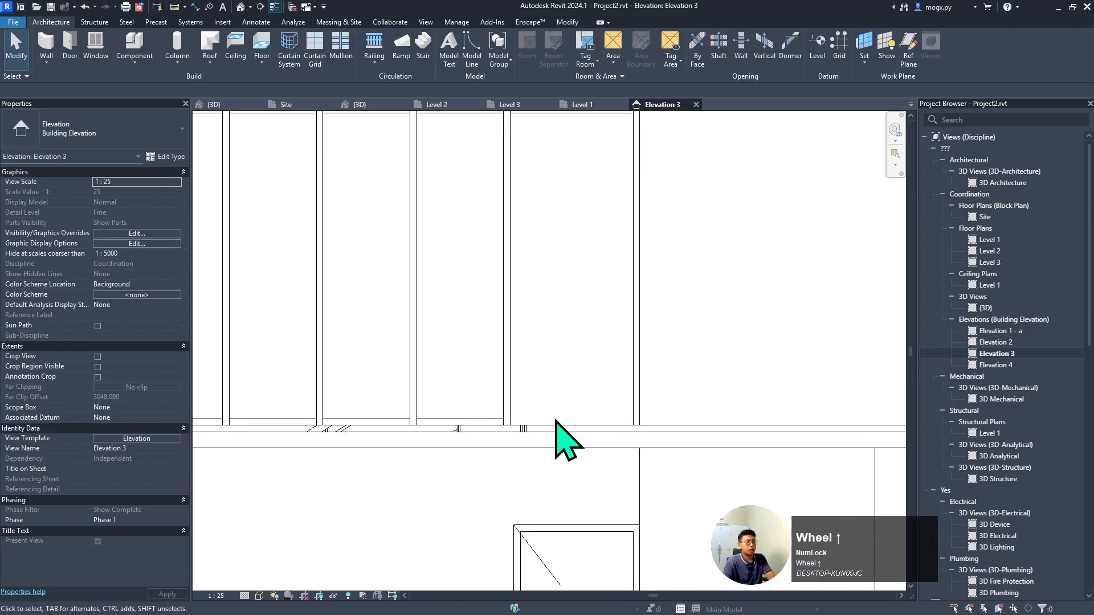
{"action": "scroll", "coordinate": [559, 422], "scroll_direction": "down", "scroll_amount": 2}
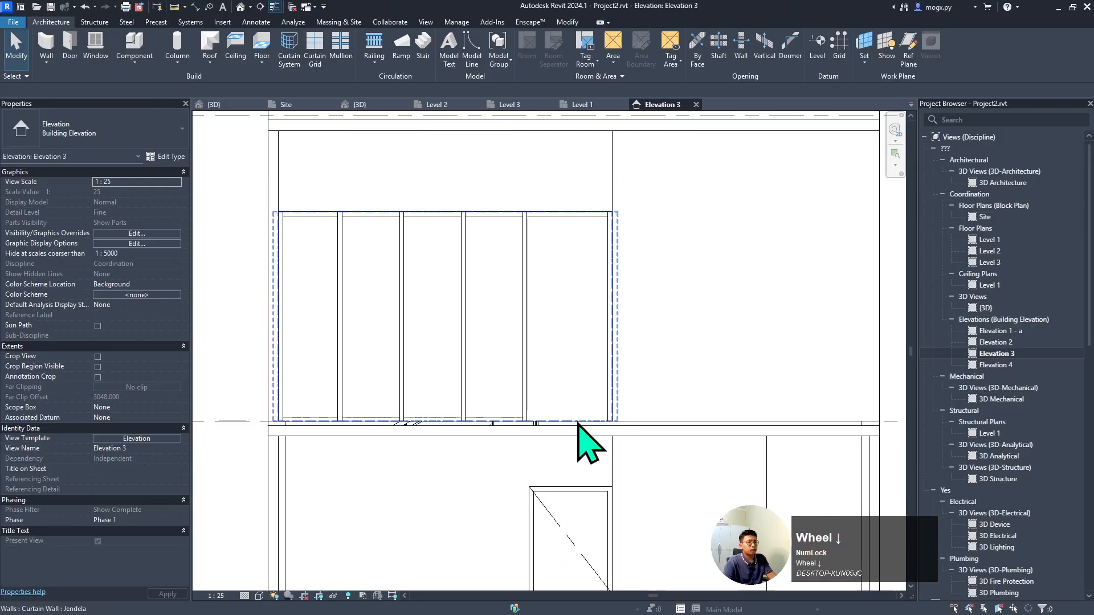
- In the 3D view, change the widest bay's glazed panel to the door type Doors_Sgl_Glass_1: Glass_Panel-12mm_Thickness
{"action": "left_click", "coordinate": [353, 105]}
{"action": "scroll", "coordinate": [521, 294], "scroll_direction": "up", "scroll_amount": 3}
{"action": "middle_click_drag", "start_coordinate": [521, 293], "coordinate": [579, 317], "text": "shift"}
{"action": "scroll", "coordinate": [535, 391], "scroll_direction": "up", "scroll_amount": 5}
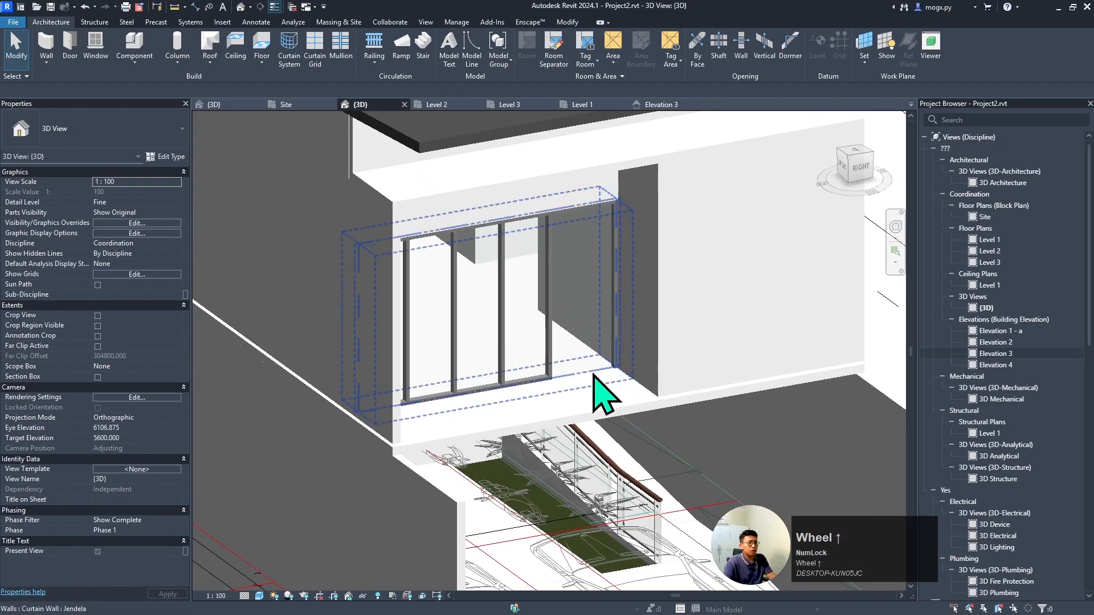
{"action": "key", "text": "Tab"}
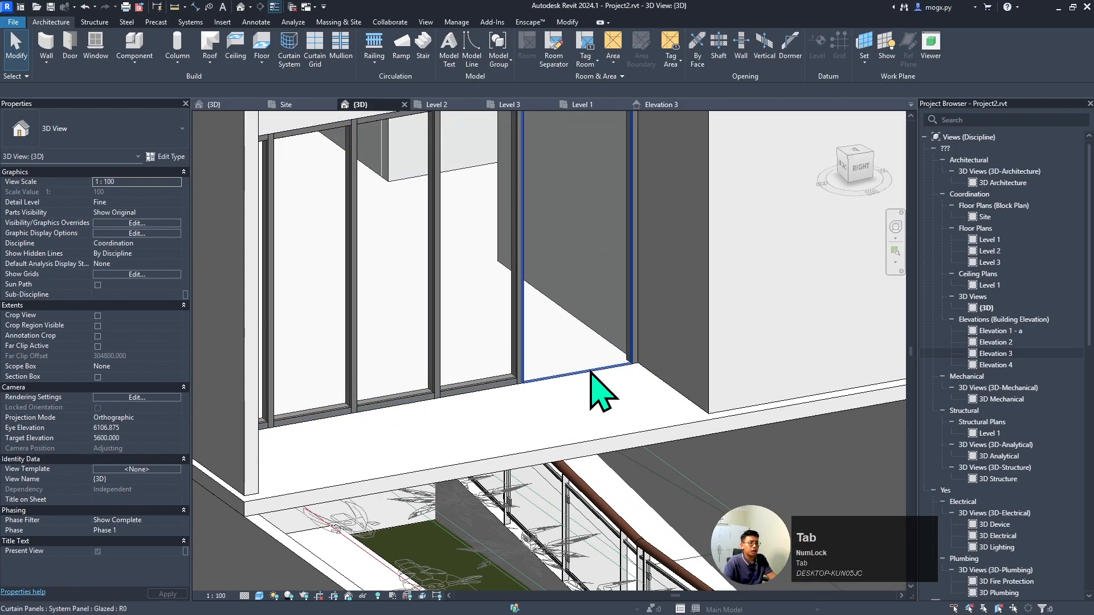
{"action": "scroll", "coordinate": [593, 376], "scroll_direction": "down", "scroll_amount": 3}
{"action": "left_click", "coordinate": [581, 342]}
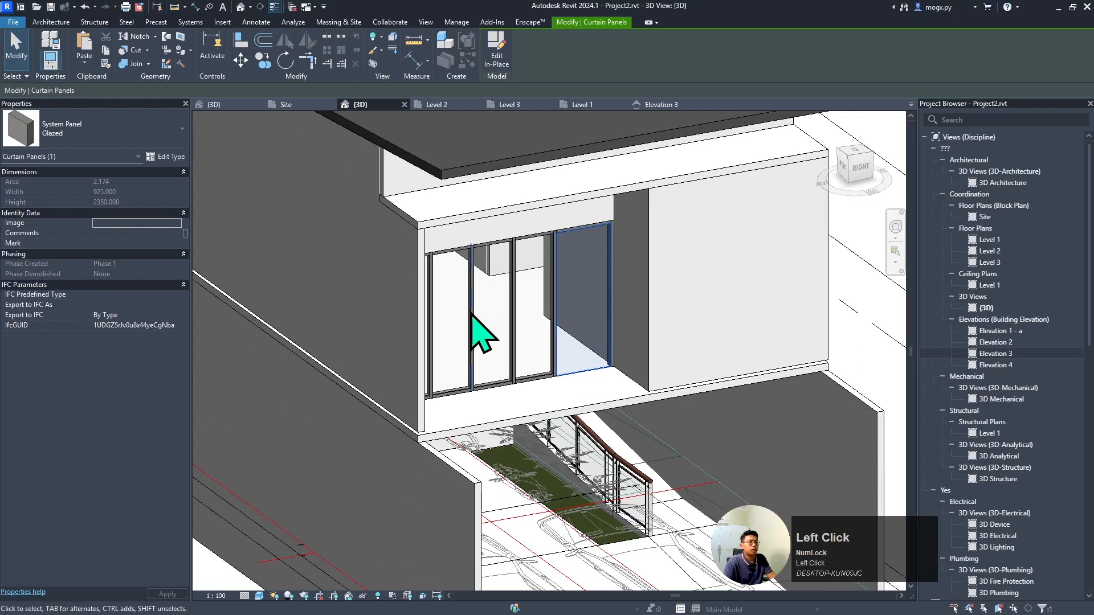
{"action": "left_click", "coordinate": [139, 141]}
{"action": "scroll", "coordinate": [113, 297], "scroll_direction": "up", "scroll_amount": 5}
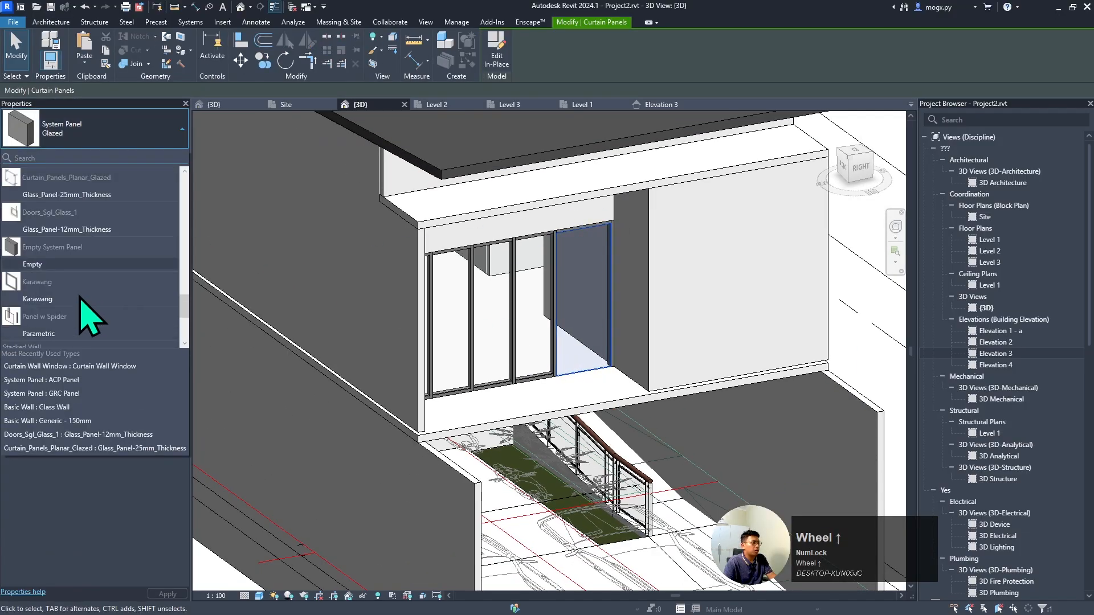
{"action": "left_click", "coordinate": [105, 231]}
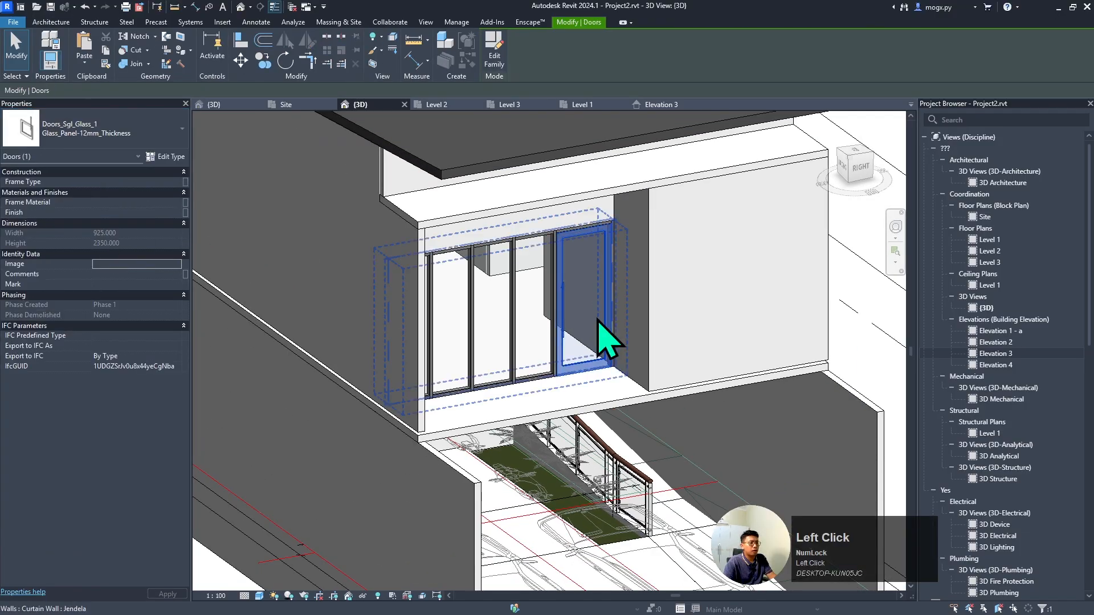
{"action": "left_click", "coordinate": [632, 333]}
{"action": "scroll", "coordinate": [516, 364], "scroll_direction": "down", "scroll_amount": 3}
{"action": "scroll", "coordinate": [609, 349], "scroll_direction": "up", "scroll_amount": 2}
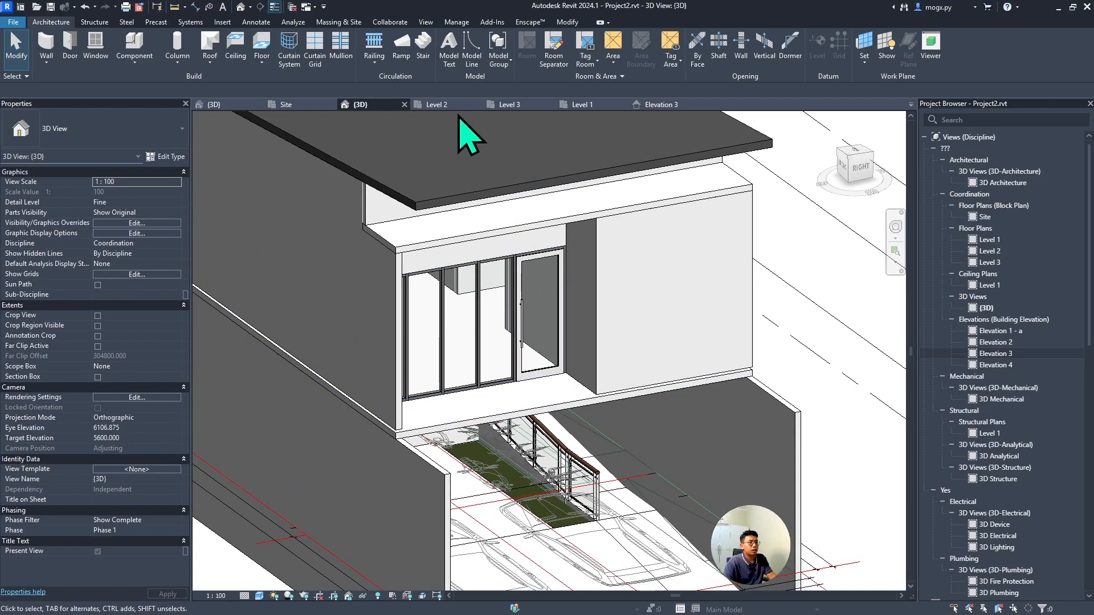
- Open the Level 2 plan and sketch a straight railing path about 3820 mm long along the balcony's outer edge
{"action": "left_click", "coordinate": [439, 104]}
{"action": "scroll", "coordinate": [634, 257], "scroll_direction": "up", "scroll_amount": 2}
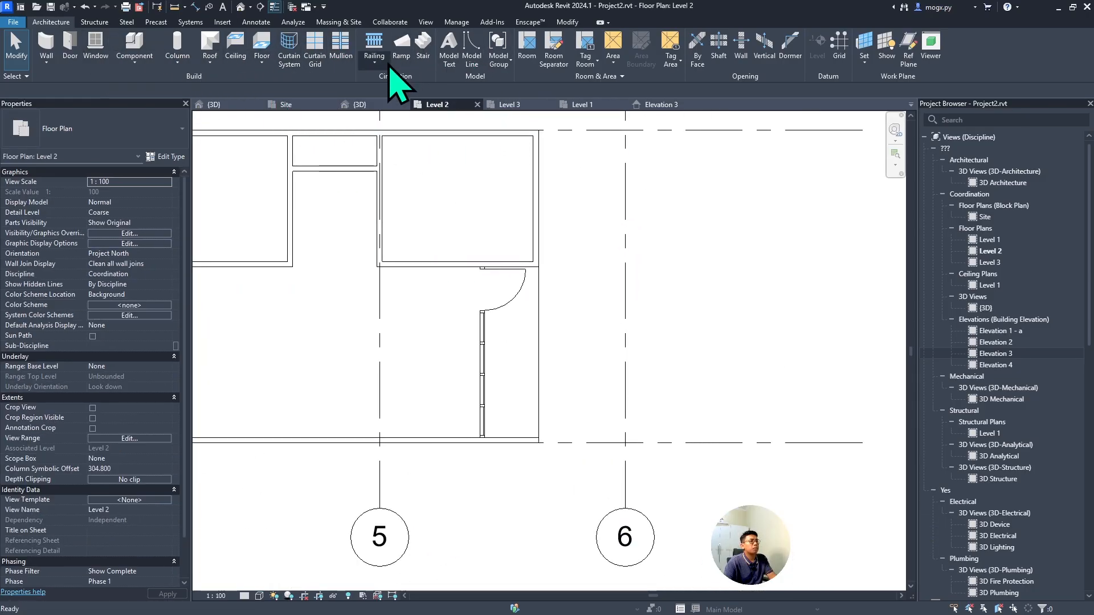
{"action": "left_click", "coordinate": [375, 49]}
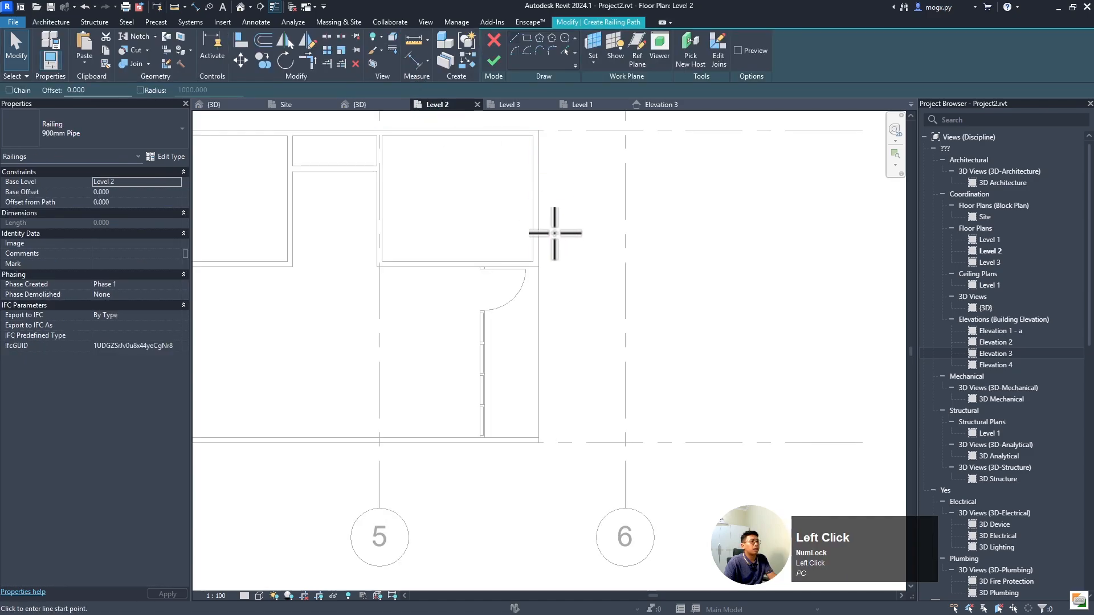
{"action": "scroll", "coordinate": [530, 306], "scroll_direction": "up", "scroll_amount": 6}
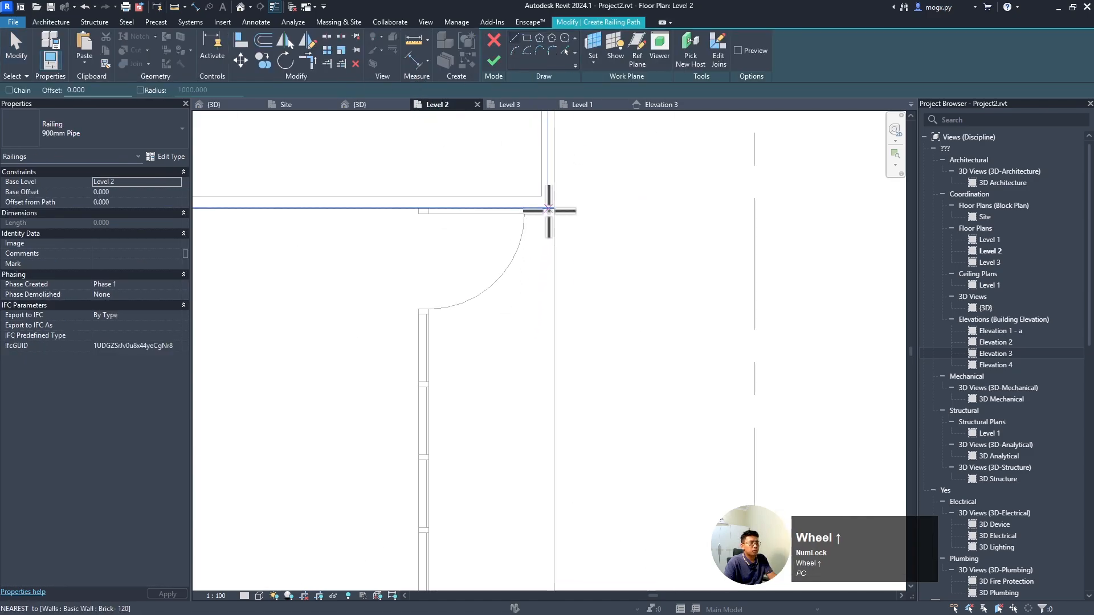
{"action": "left_click", "coordinate": [550, 210]}
{"action": "scroll", "coordinate": [550, 203], "scroll_direction": "down", "scroll_amount": 5}
{"action": "scroll", "coordinate": [556, 385], "scroll_direction": "up", "scroll_amount": 3}
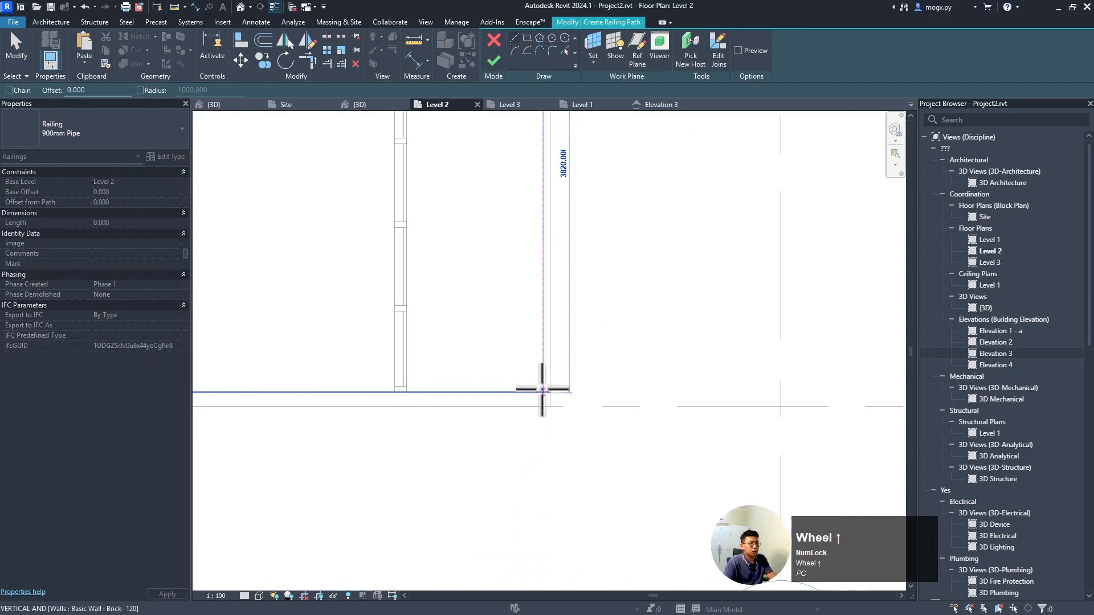
{"action": "left_click", "coordinate": [542, 390]}
- Set the balcony railing's type to Glass Panel - Bottom Fill and finish the railing
{"action": "left_click", "coordinate": [112, 135]}
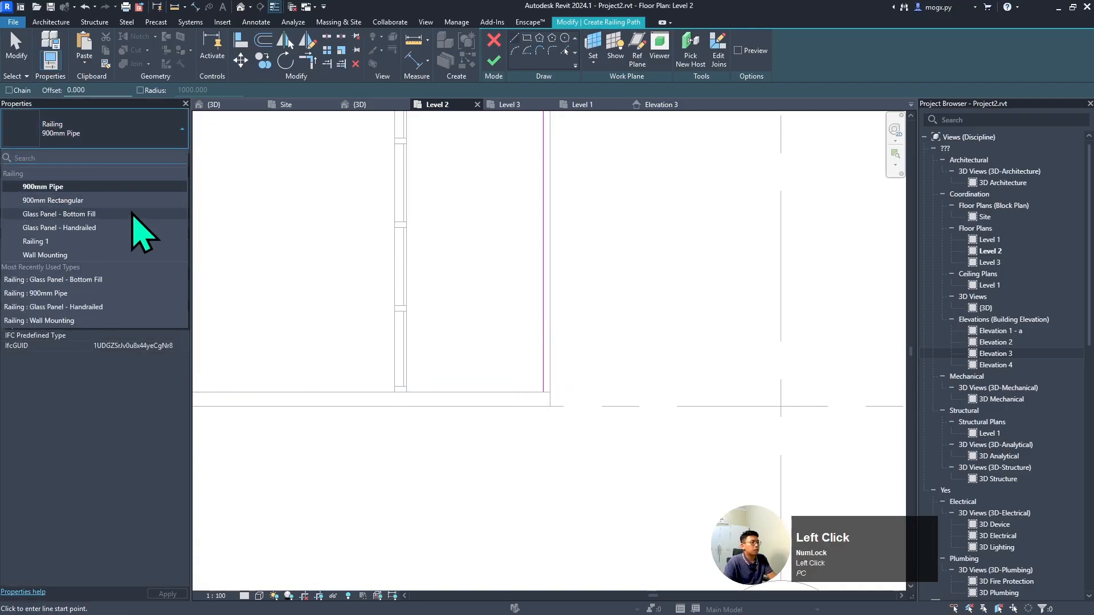
{"action": "left_click", "coordinate": [111, 214]}
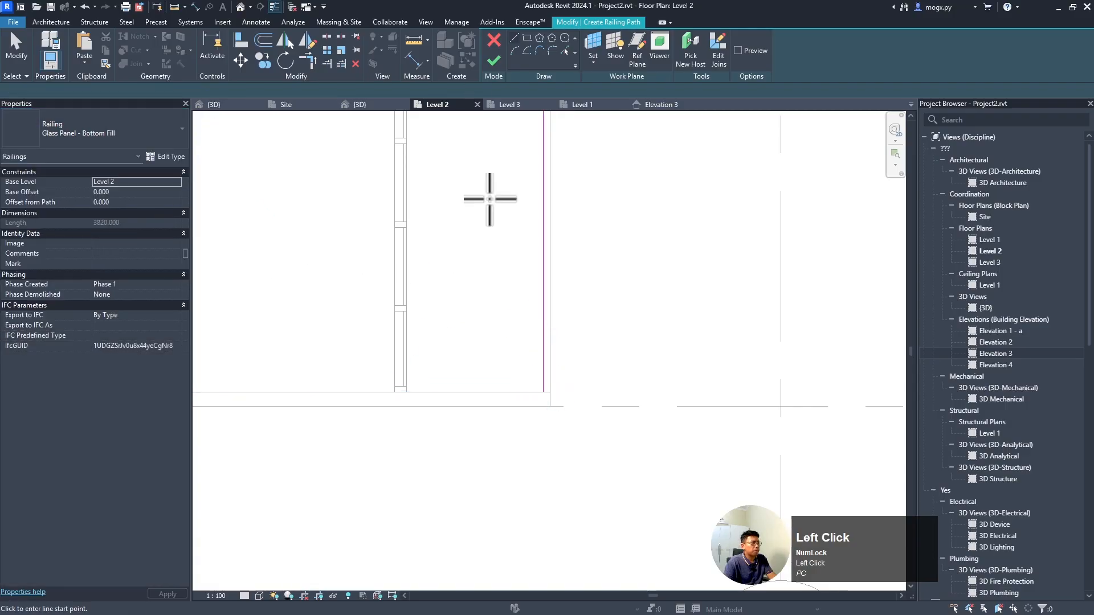
{"action": "left_click", "coordinate": [493, 59]}
{"action": "scroll", "coordinate": [536, 299], "scroll_direction": "down", "scroll_amount": 2}
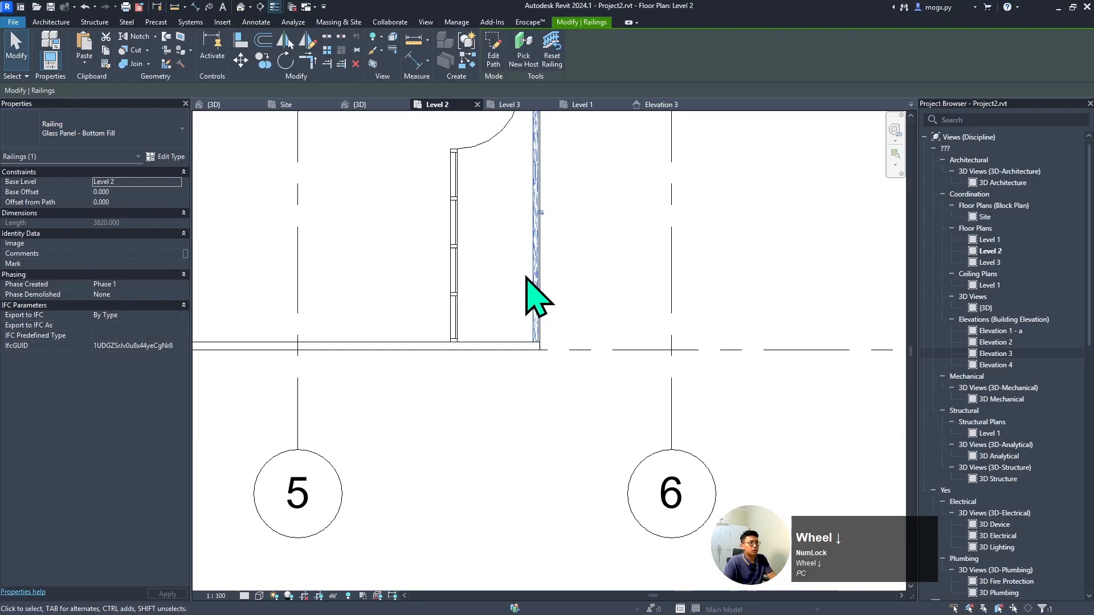
{"action": "left_click", "coordinate": [525, 276]}
{"action": "scroll", "coordinate": [525, 276], "scroll_direction": "down", "scroll_amount": 1}
- Examine the balcony railing in the 3D view and inspect the whole house from the front and left sides
{"action": "left_click", "coordinate": [380, 106]}
{"action": "scroll", "coordinate": [517, 286], "scroll_direction": "up", "scroll_amount": 2}
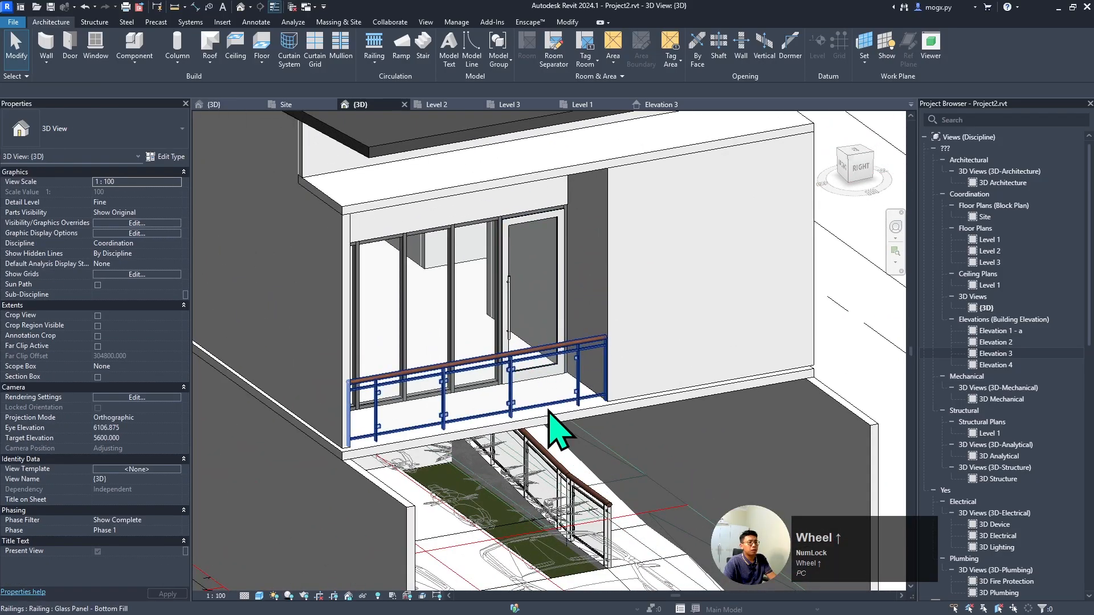
{"action": "middle_click_drag", "start_coordinate": [550, 419], "coordinate": [611, 415], "text": "shift"}
{"action": "scroll", "coordinate": [566, 416], "scroll_direction": "down", "scroll_amount": 2}
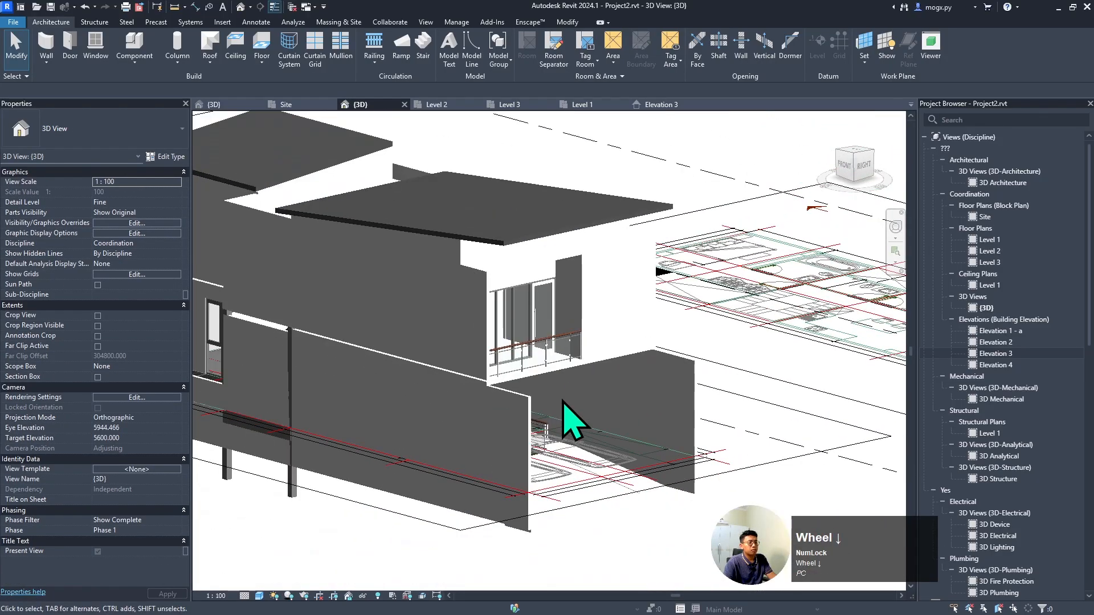
{"action": "scroll", "coordinate": [562, 407], "scroll_direction": "down", "scroll_amount": 2}
{"action": "middle_click_drag", "start_coordinate": [551, 483], "coordinate": [735, 364], "text": "shift"}
{"action": "scroll", "coordinate": [737, 361], "scroll_direction": "down", "scroll_amount": 2}
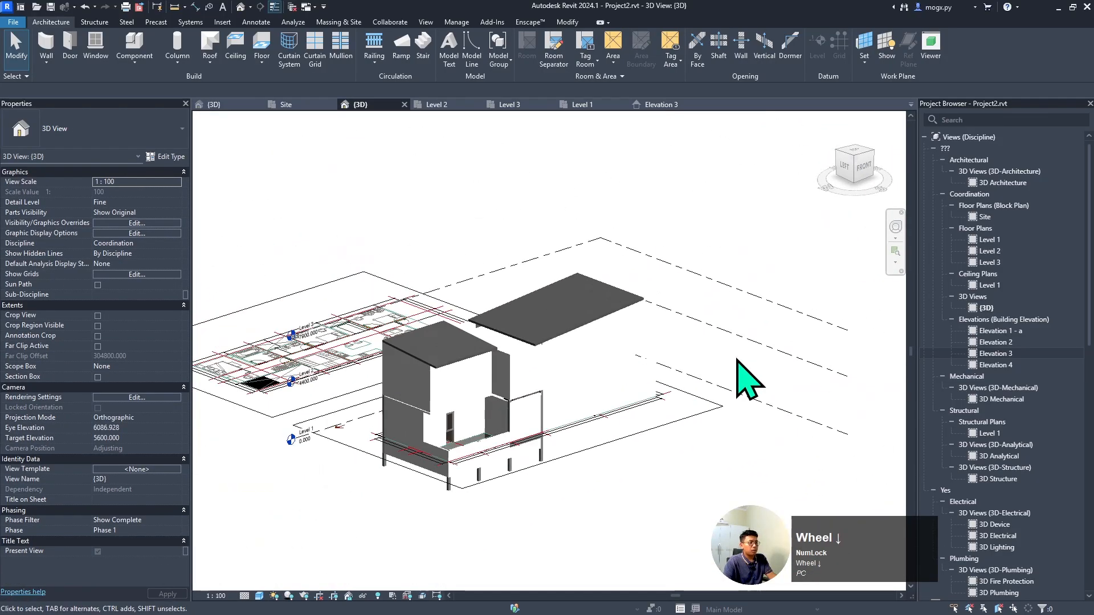
{"action": "scroll", "coordinate": [513, 456], "scroll_direction": "up", "scroll_amount": 3}
{"action": "middle_click_drag", "start_coordinate": [593, 435], "coordinate": [708, 355], "text": "shift"}
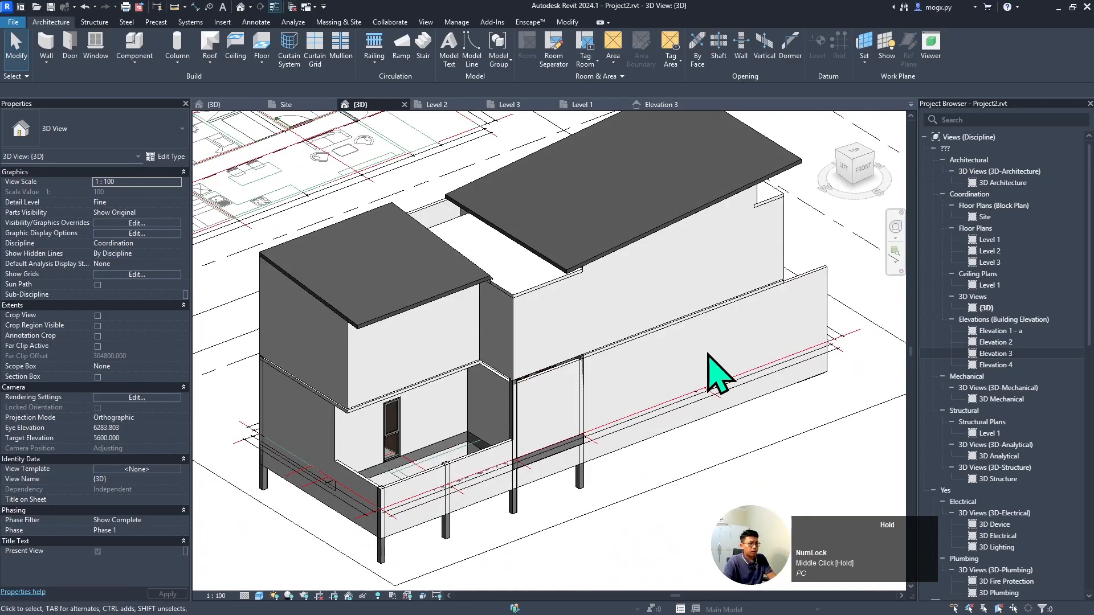
{"action": "scroll", "coordinate": [587, 368], "scroll_direction": "down", "scroll_amount": 3}
{"action": "scroll", "coordinate": [596, 349], "scroll_direction": "up", "scroll_amount": 3}
{"action": "scroll", "coordinate": [501, 402], "scroll_direction": "down", "scroll_amount": 2}
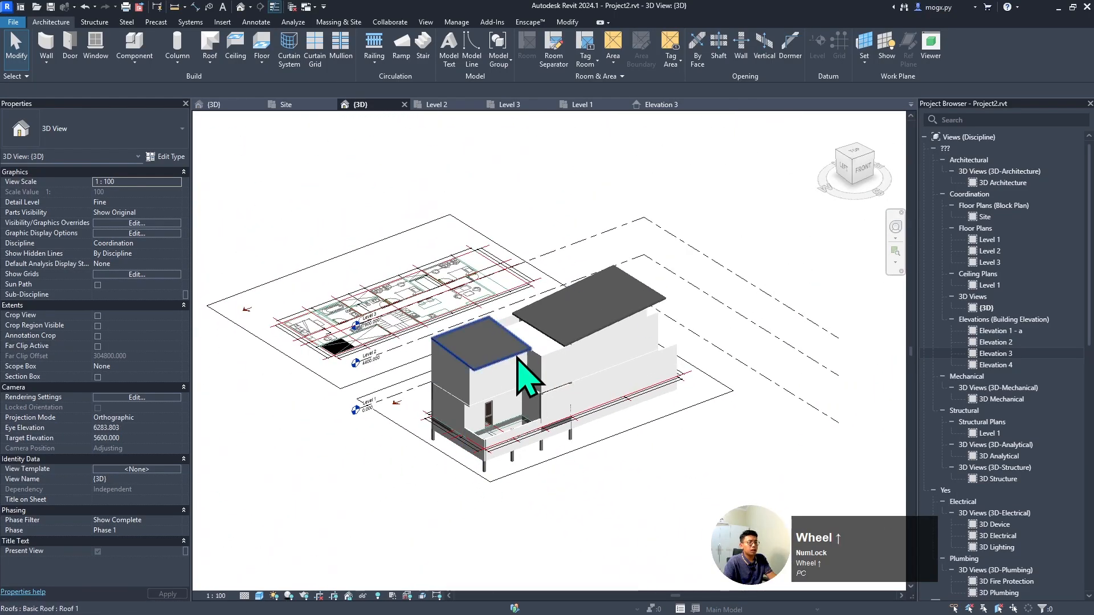
{"action": "scroll", "coordinate": [490, 319], "scroll_direction": "down", "scroll_amount": 2}
- Switch to the 3D view of the reference project Bahan Lengkap Untuk Pengajaran and examine its roofs, rear side and garage facade
{"action": "left_click", "coordinate": [214, 104]}
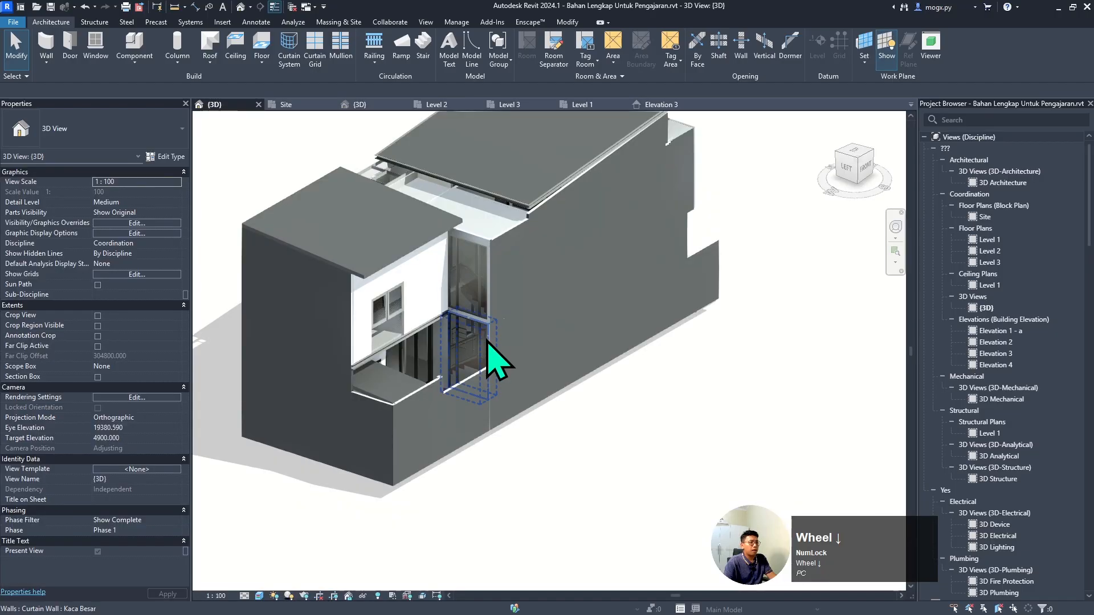
{"action": "scroll", "coordinate": [456, 319], "scroll_direction": "down", "scroll_amount": 3}
{"action": "scroll", "coordinate": [549, 324], "scroll_direction": "up", "scroll_amount": 5}
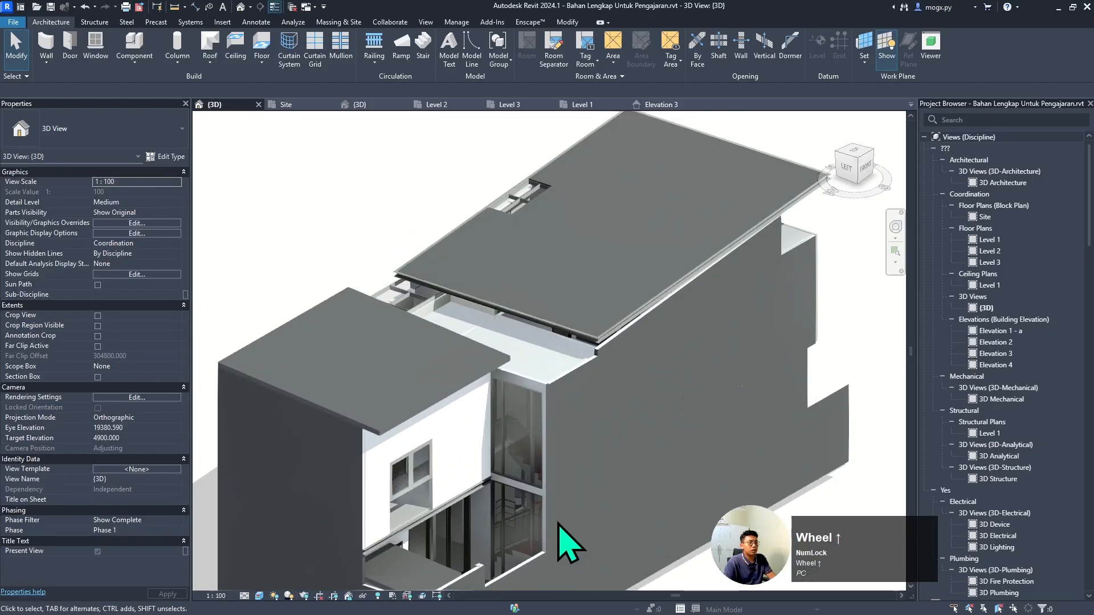
{"action": "scroll", "coordinate": [568, 501], "scroll_direction": "down", "scroll_amount": 2}
{"action": "middle_click_drag", "start_coordinate": [495, 399], "coordinate": [639, 433], "text": "shift"}
{"action": "scroll", "coordinate": [609, 382], "scroll_direction": "down", "scroll_amount": 2}
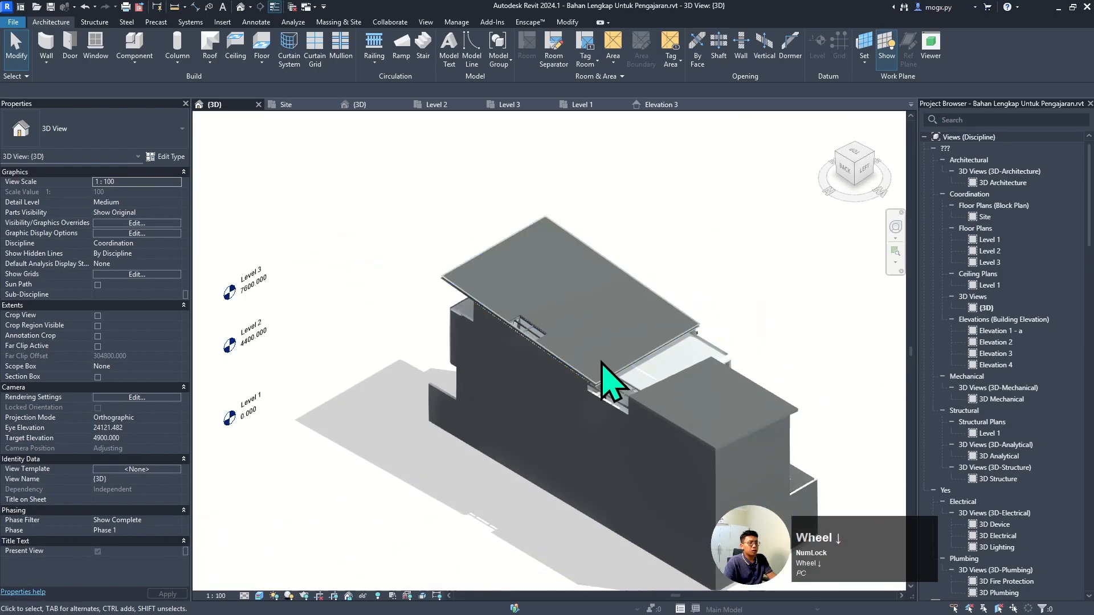
{"action": "middle_click_drag", "start_coordinate": [609, 382], "coordinate": [874, 398], "text": "shift"}
{"action": "scroll", "coordinate": [744, 440], "scroll_direction": "up", "scroll_amount": 2}
{"action": "scroll", "coordinate": [552, 464], "scroll_direction": "up", "scroll_amount": 3}
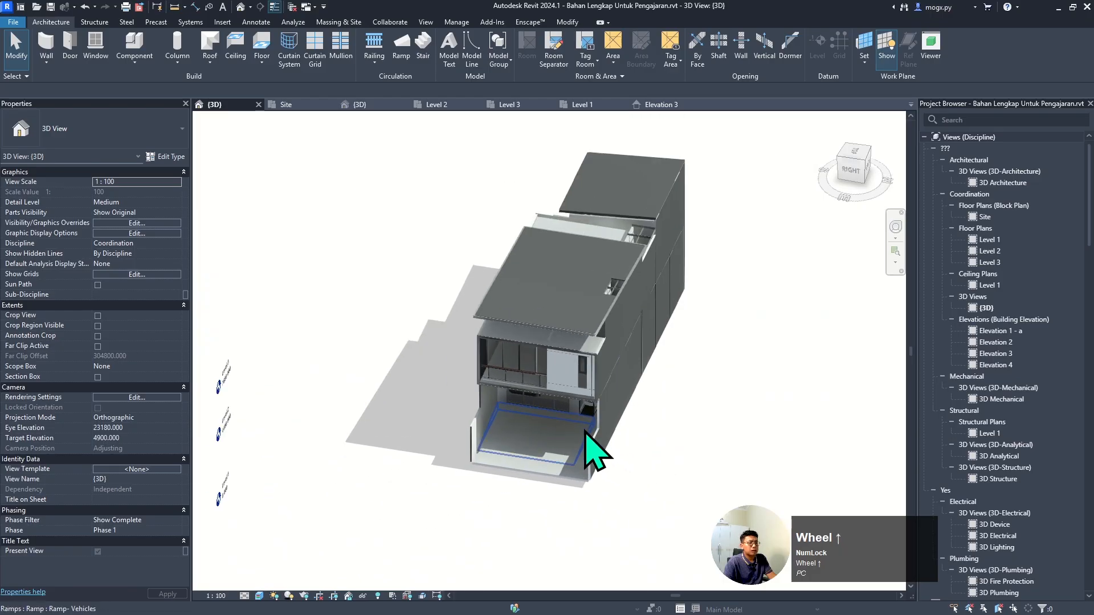
{"action": "middle_click_drag", "start_coordinate": [593, 450], "coordinate": [501, 376], "text": "shift"}
{"action": "scroll", "coordinate": [574, 452], "scroll_direction": "up", "scroll_amount": 3}
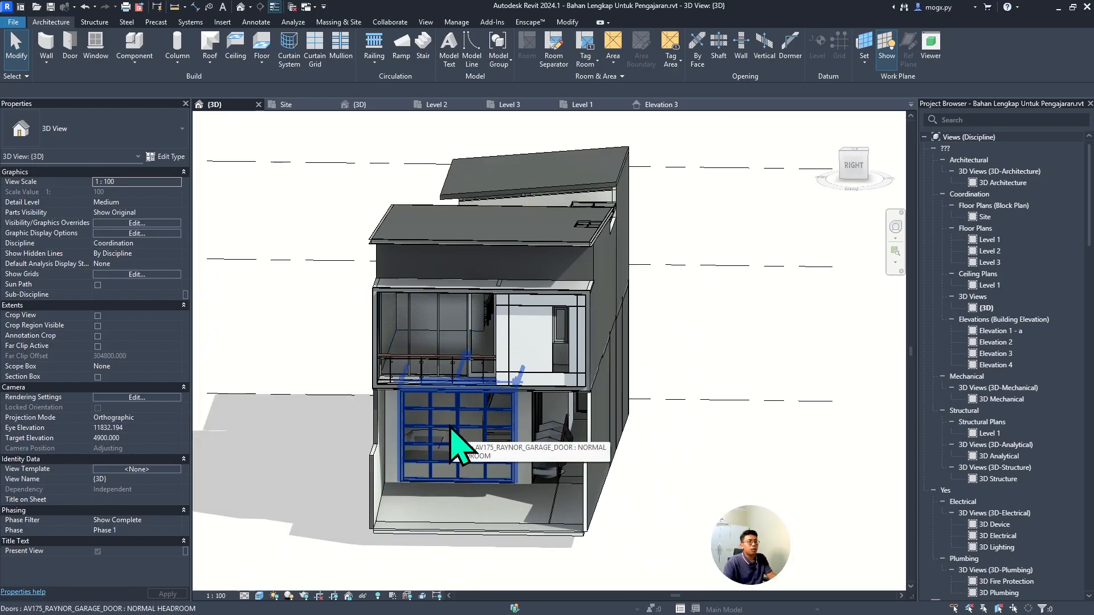
- Examine the reference house's front and right side, and look over the Level 1 plan of Project2 for comparison
{"action": "middle_click_drag", "start_coordinate": [520, 283], "coordinate": [497, 393], "text": "shift"}
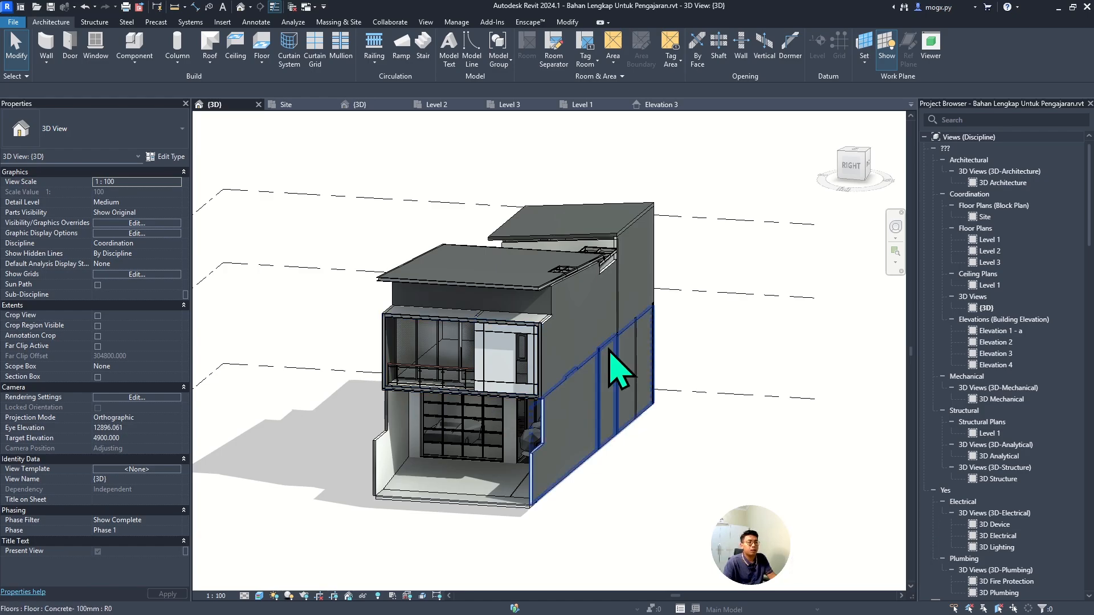
{"action": "middle_click_drag", "start_coordinate": [515, 499], "coordinate": [534, 455], "text": "shift"}
{"action": "scroll", "coordinate": [534, 453], "scroll_direction": "down", "scroll_amount": 1}
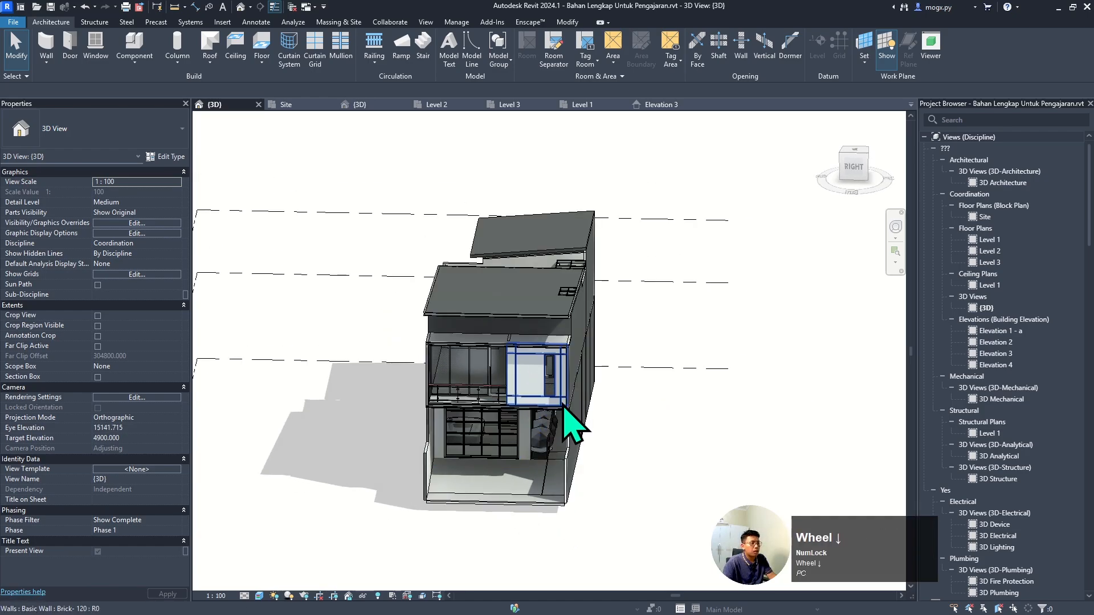
{"action": "left_click", "coordinate": [605, 106]}
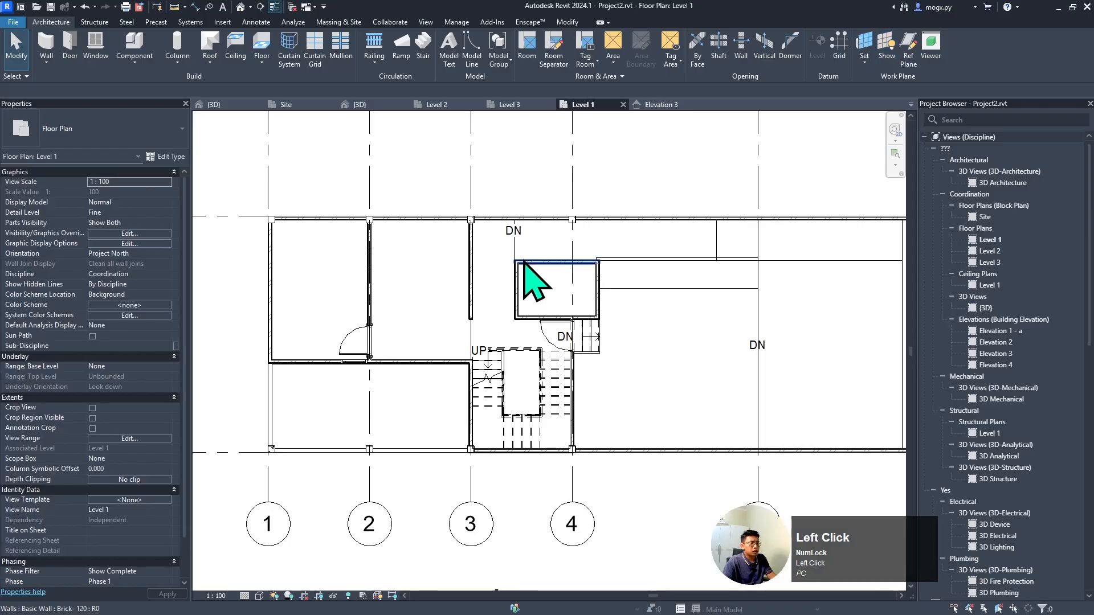
{"action": "scroll", "coordinate": [506, 313], "scroll_direction": "down", "scroll_amount": 2}
{"action": "scroll", "coordinate": [516, 311], "scroll_direction": "up", "scroll_amount": 2}
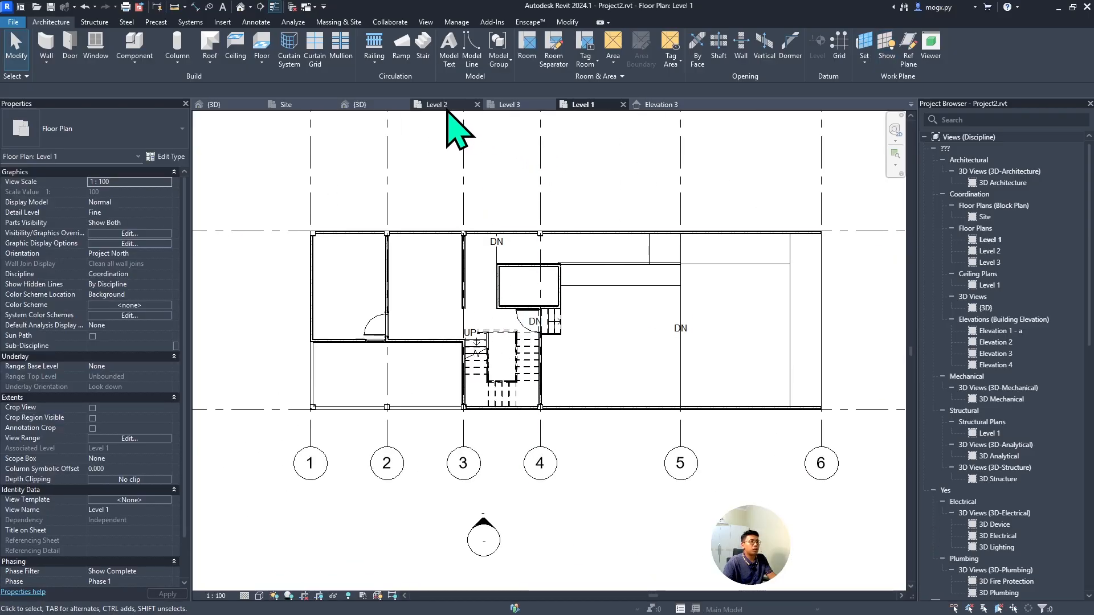
{"action": "left_click", "coordinate": [230, 107]}
{"action": "scroll", "coordinate": [564, 336], "scroll_direction": "up", "scroll_amount": 2}
{"action": "middle_click_drag", "start_coordinate": [564, 337], "coordinate": [468, 330], "text": "shift"}
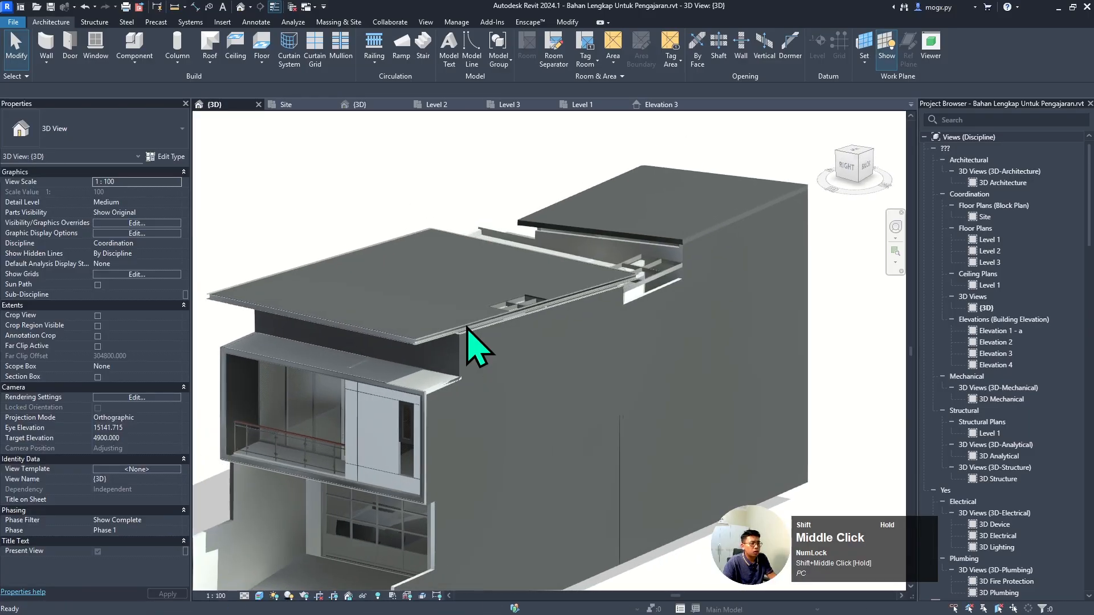
- Inspect the aluminium U trims along the reference model's roof edge and around its upper front frame
{"action": "scroll", "coordinate": [467, 330], "scroll_direction": "up", "scroll_amount": 6}
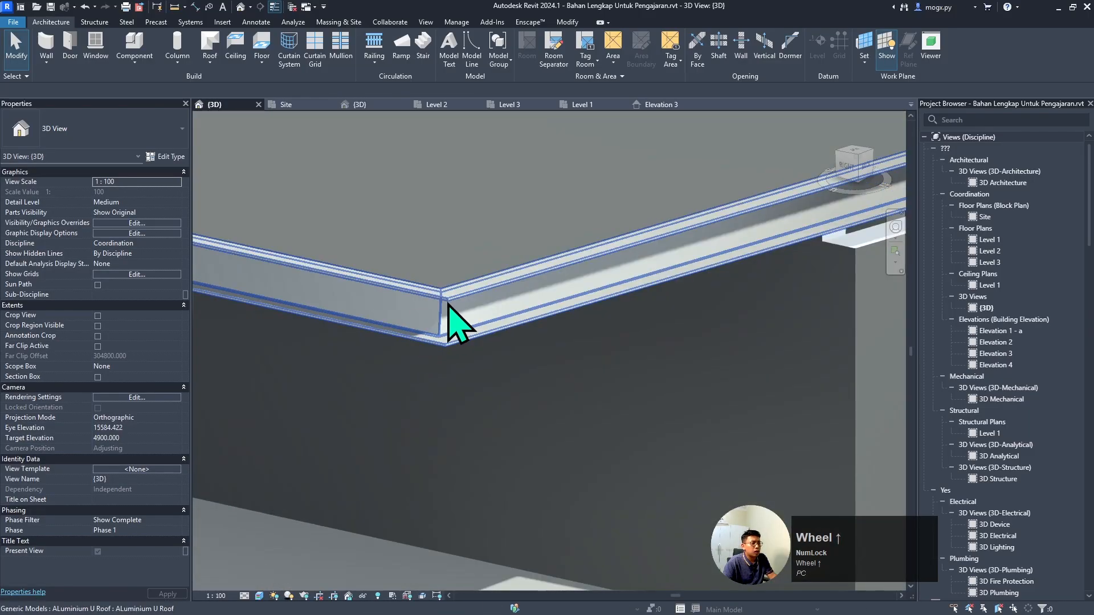
{"action": "scroll", "coordinate": [447, 311], "scroll_direction": "up", "scroll_amount": 3}
{"action": "left_click", "coordinate": [441, 300]}
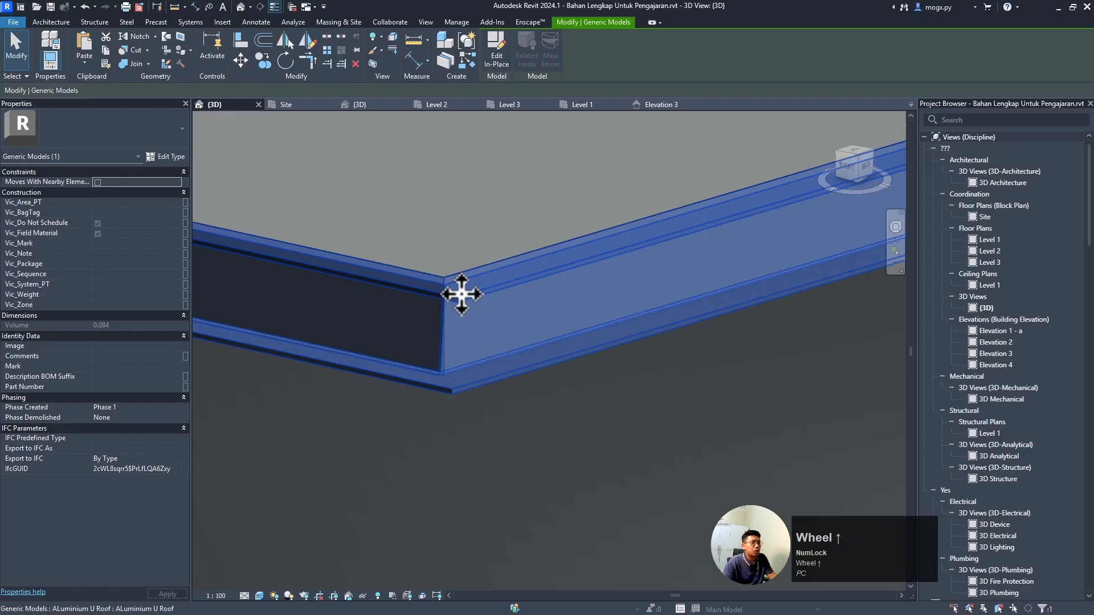
{"action": "scroll", "coordinate": [463, 313], "scroll_direction": "down", "scroll_amount": 8}
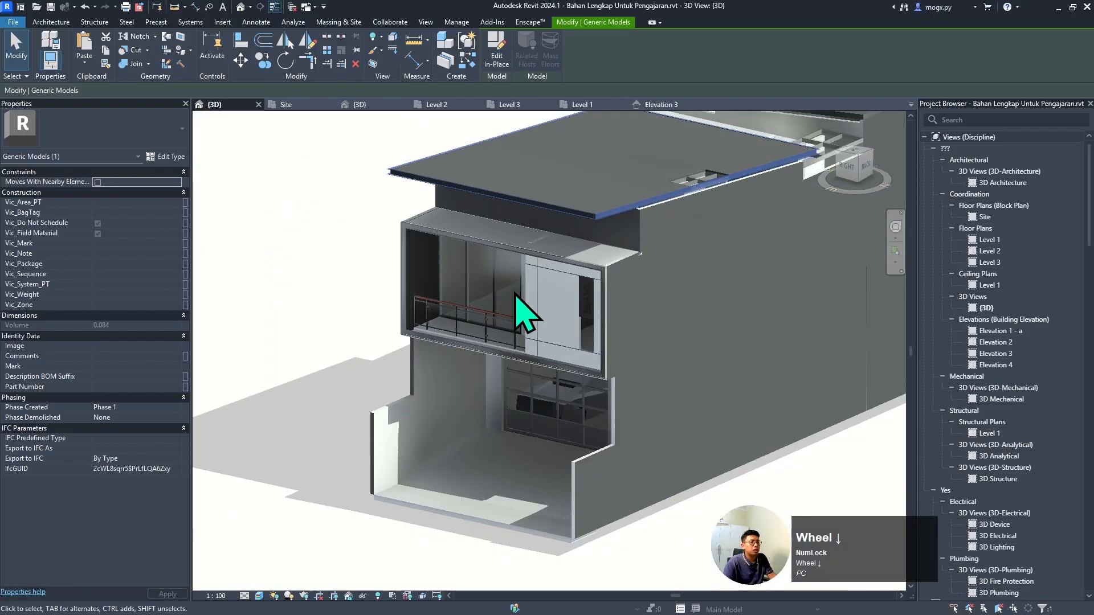
{"action": "scroll", "coordinate": [398, 228], "scroll_direction": "up", "scroll_amount": 8}
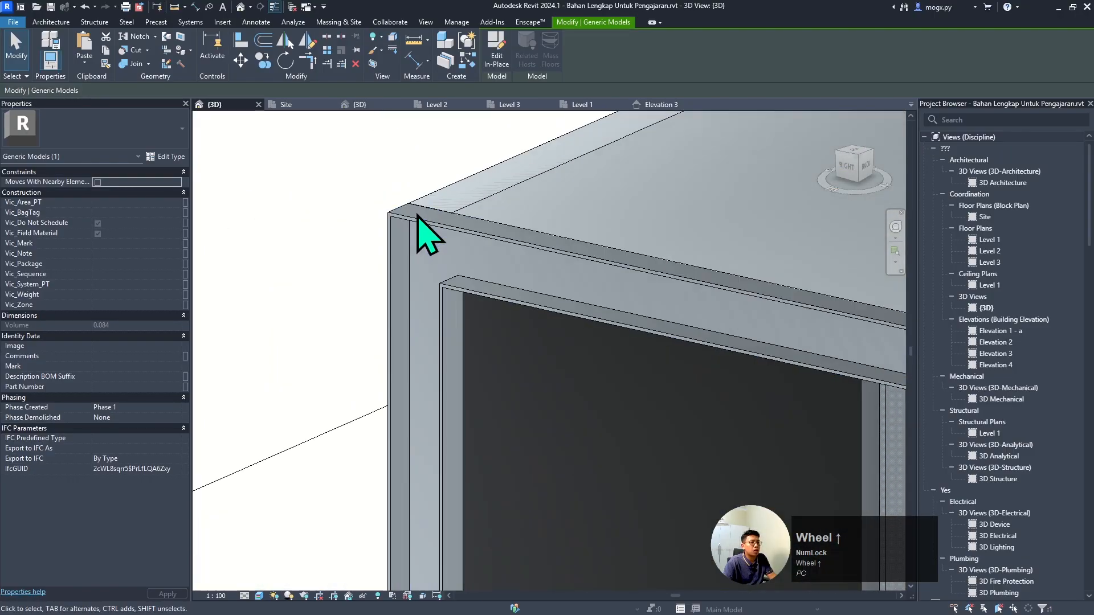
{"action": "scroll", "coordinate": [408, 237], "scroll_direction": "down", "scroll_amount": 1}
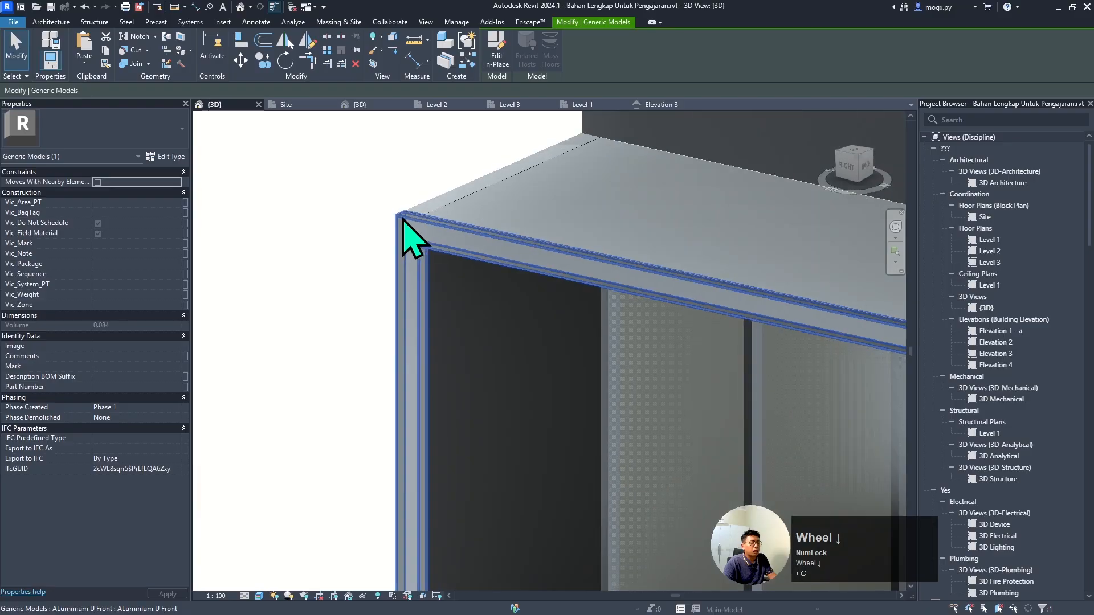
{"action": "scroll", "coordinate": [415, 237], "scroll_direction": "up", "scroll_amount": 1}
{"action": "left_click", "coordinate": [435, 244]}
{"action": "scroll", "coordinate": [431, 251], "scroll_direction": "down", "scroll_amount": 1}
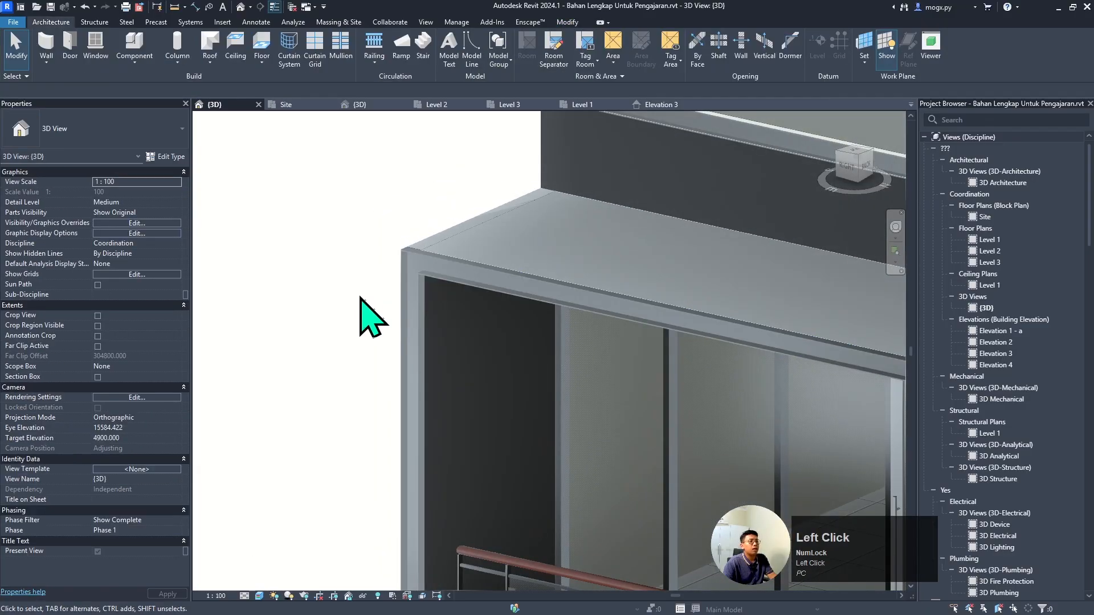
- Return to the 3D view of Project2 and examine the upper-storey balcony facade from the front corner
{"action": "left_click", "coordinate": [581, 105]}
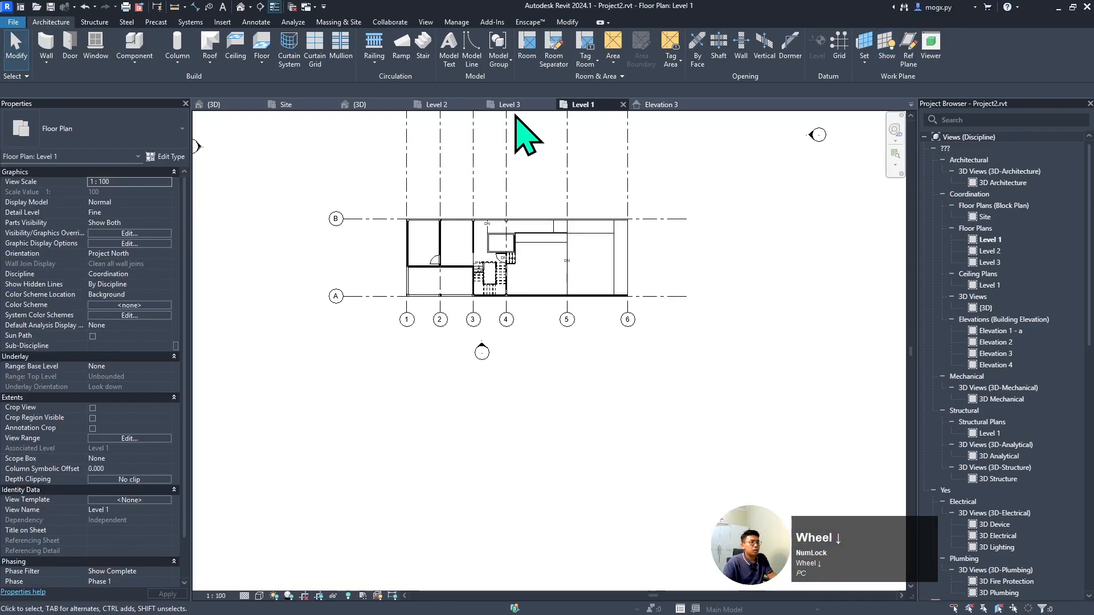
{"action": "left_click", "coordinate": [359, 105]}
{"action": "scroll", "coordinate": [627, 330], "scroll_direction": "down", "scroll_amount": 3}
{"action": "middle_click_drag", "start_coordinate": [627, 330], "coordinate": [323, 396], "text": "shift"}
{"action": "scroll", "coordinate": [322, 396], "scroll_direction": "down", "scroll_amount": 3}
{"action": "scroll", "coordinate": [567, 365], "scroll_direction": "up", "scroll_amount": 3}
{"action": "scroll", "coordinate": [567, 366], "scroll_direction": "down", "scroll_amount": 2}
{"action": "scroll", "coordinate": [455, 387], "scroll_direction": "up", "scroll_amount": 3}
{"action": "middle_click_drag", "start_coordinate": [455, 387], "coordinate": [419, 305], "text": "shift"}
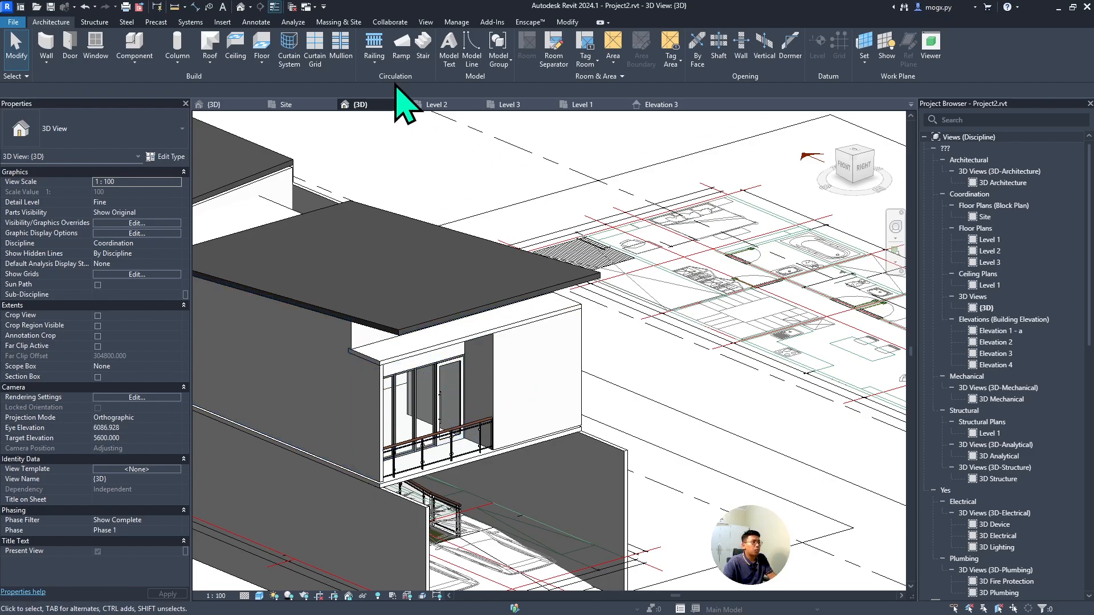
- Create an in-place model in the Generic Models category and name it Alumnium U Fasad
{"action": "left_click", "coordinate": [134, 60]}
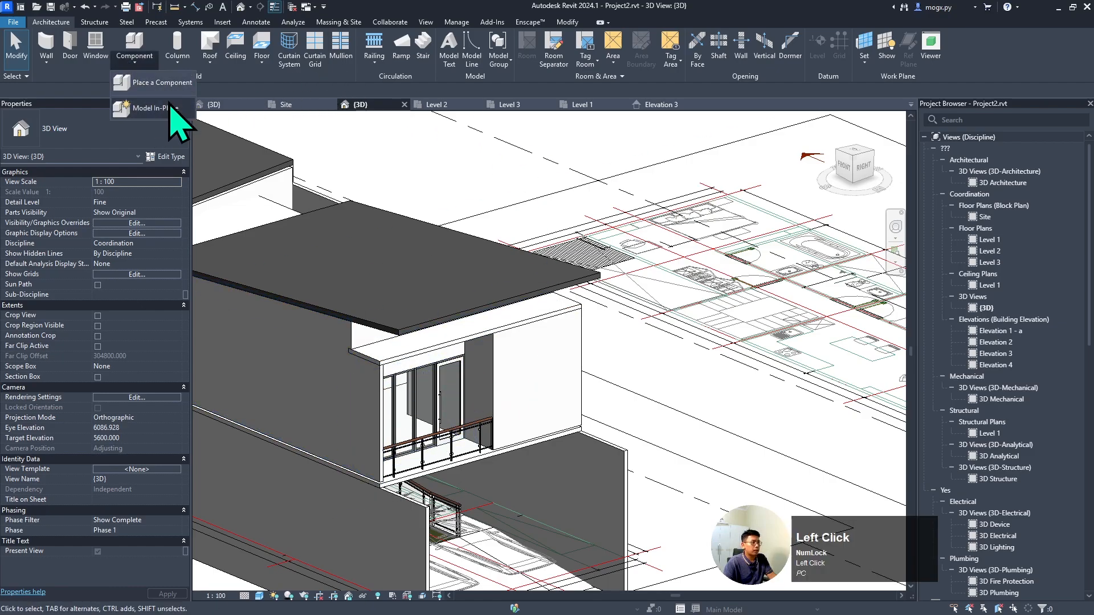
{"action": "left_click", "coordinate": [169, 114]}
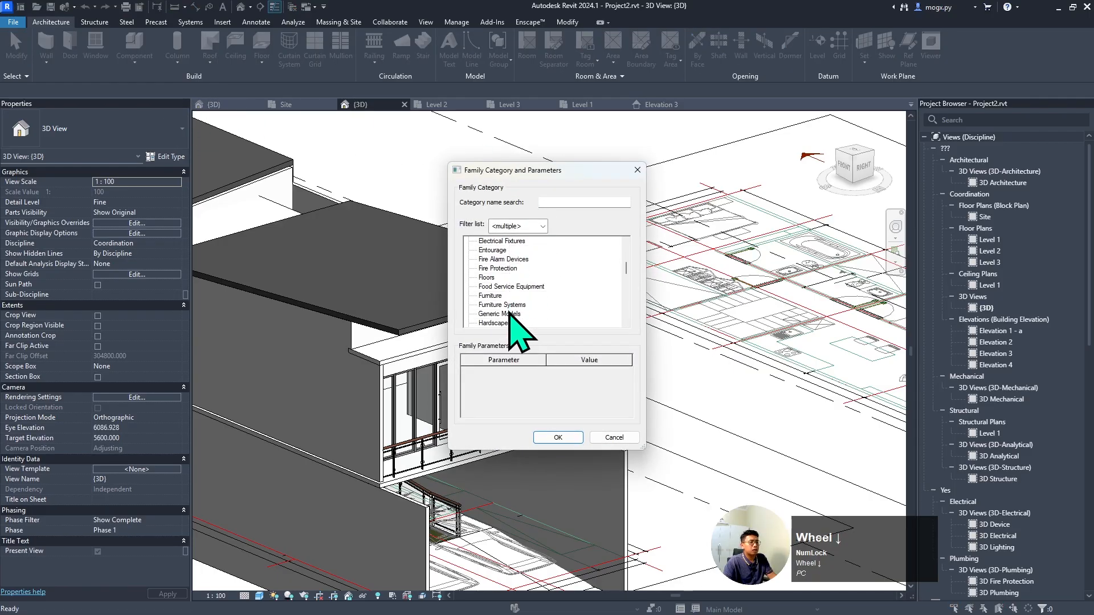
{"action": "left_click", "coordinate": [554, 441]}
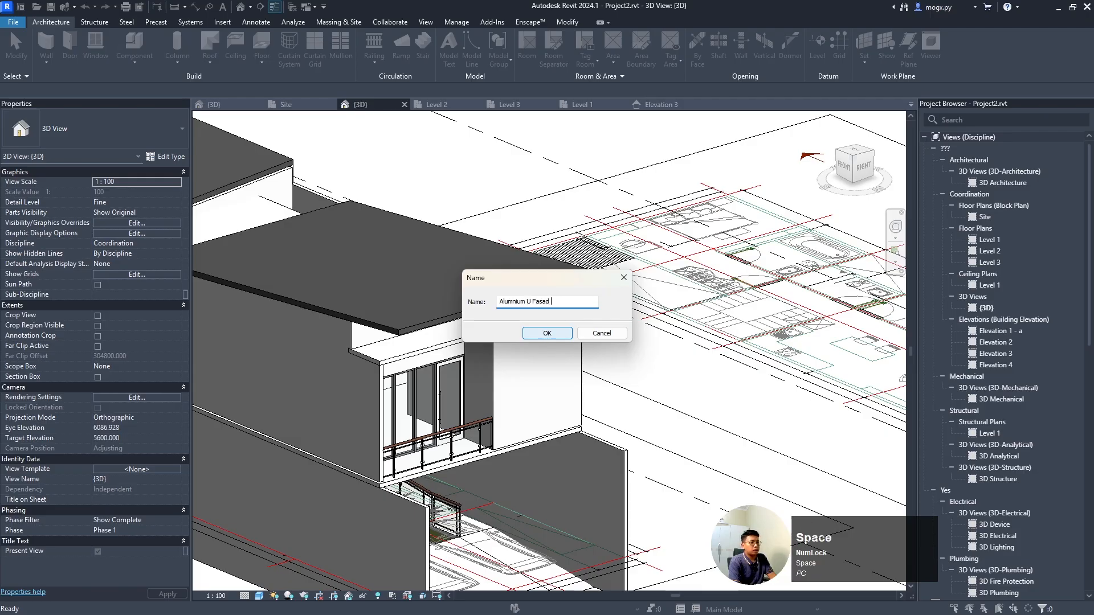
{"action": "key", "text": "Return"}
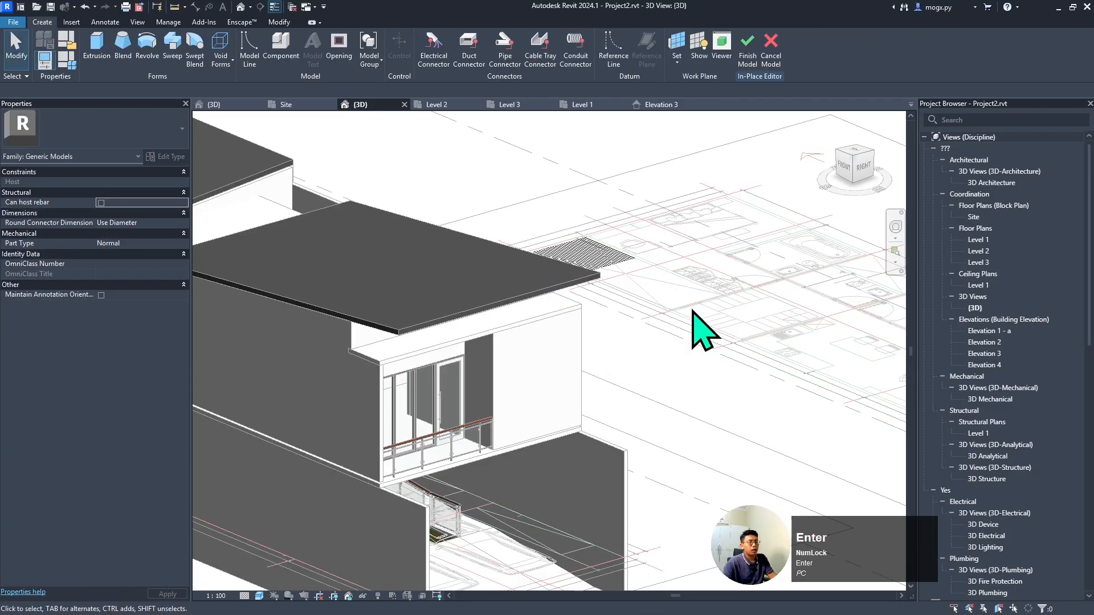
- Set the work plane by picking the front face of the concrete slab above the balcony
{"action": "left_click", "coordinate": [678, 43]}
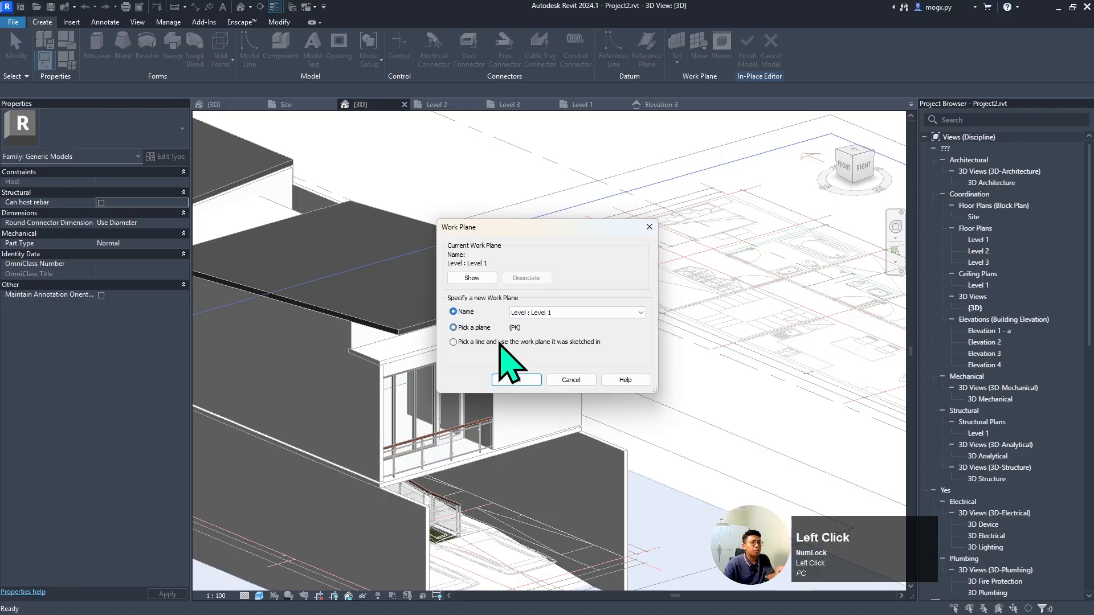
{"action": "left_click", "coordinate": [516, 380]}
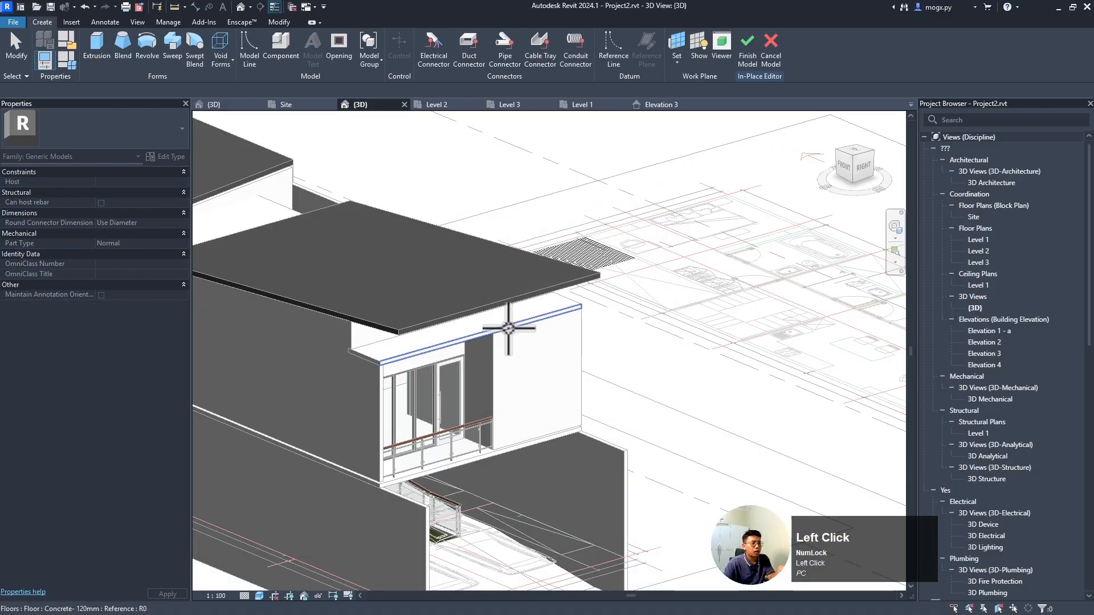
{"action": "scroll", "coordinate": [509, 329], "scroll_direction": "up", "scroll_amount": 2}
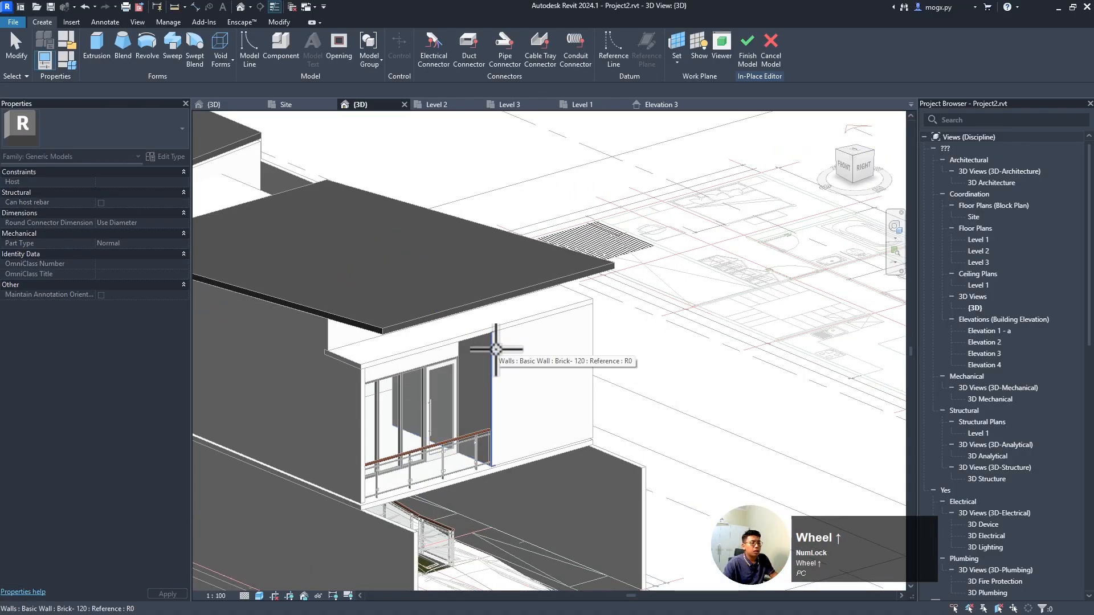
{"action": "left_click", "coordinate": [524, 323]}
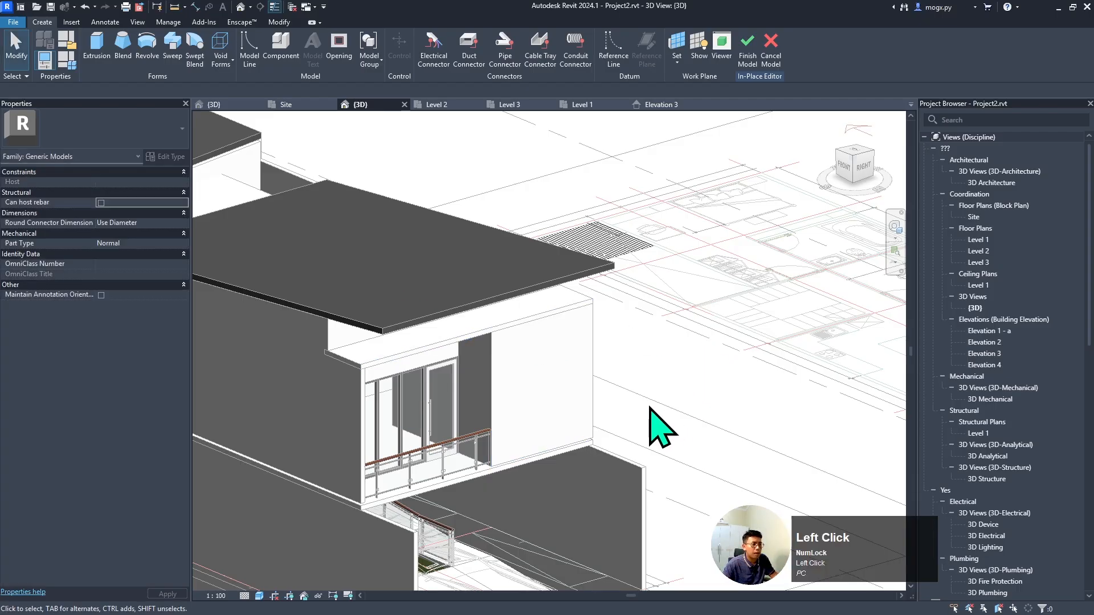
- Start a sweep and sketch its path by picking the outer edges around the upper storey's front facade
{"action": "left_click", "coordinate": [865, 173]}
{"action": "scroll", "coordinate": [450, 370], "scroll_direction": "up", "scroll_amount": 5}
{"action": "scroll", "coordinate": [441, 329], "scroll_direction": "up", "scroll_amount": 5}
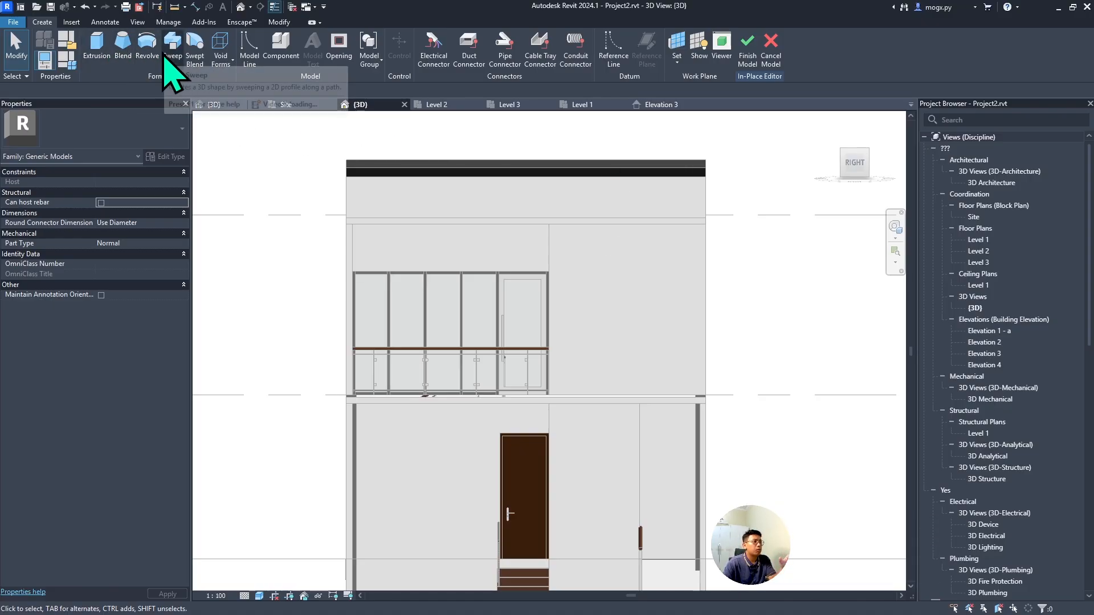
{"action": "left_click", "coordinate": [177, 56]}
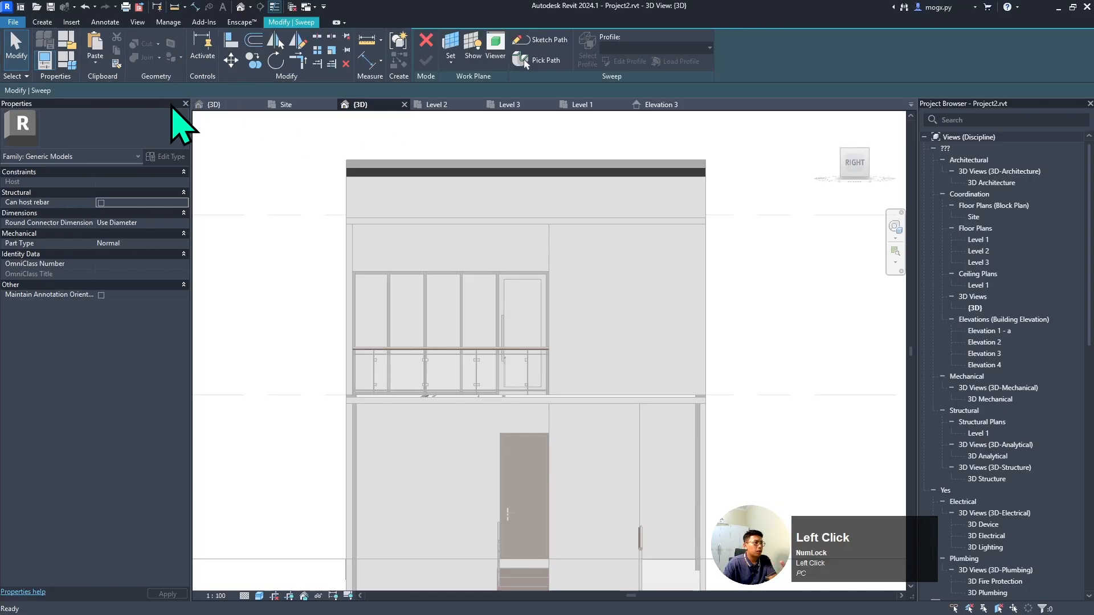
{"action": "left_click", "coordinate": [552, 41]}
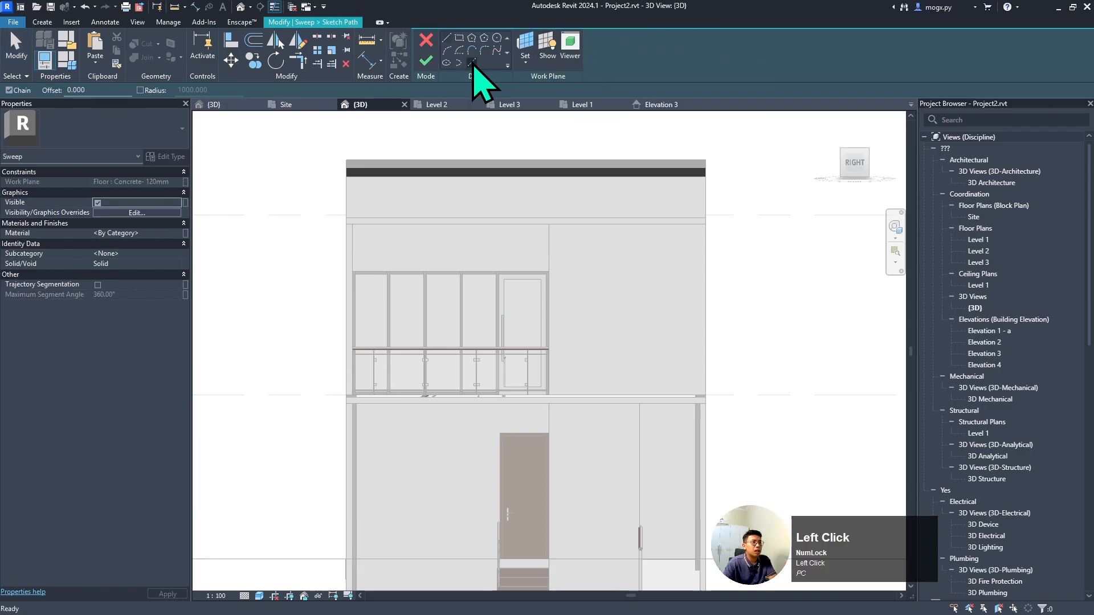
{"action": "left_click", "coordinate": [473, 63]}
{"action": "scroll", "coordinate": [366, 220], "scroll_direction": "up", "scroll_amount": 3}
{"action": "left_click", "coordinate": [366, 220]}
{"action": "left_click", "coordinate": [327, 255]}
{"action": "scroll", "coordinate": [310, 165], "scroll_direction": "down", "scroll_amount": 3}
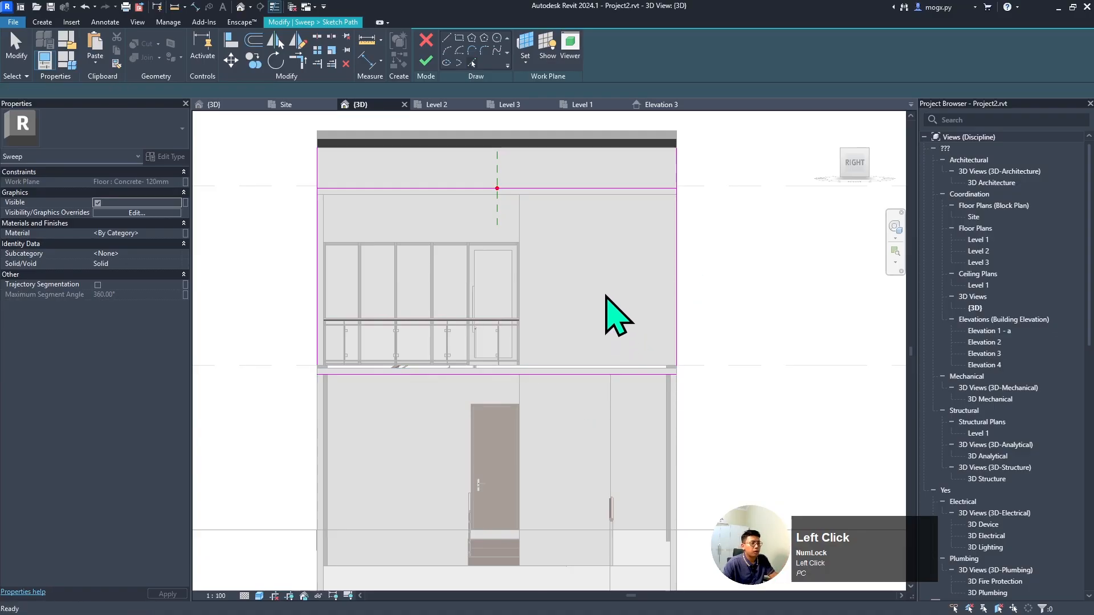
- Trim the path lines into a closed rectangle around the upper-storey facade and finish the path sketch
{"action": "key", "text": "t"}
{"action": "key", "text": "r"}
{"action": "left_click", "coordinate": [630, 190]}
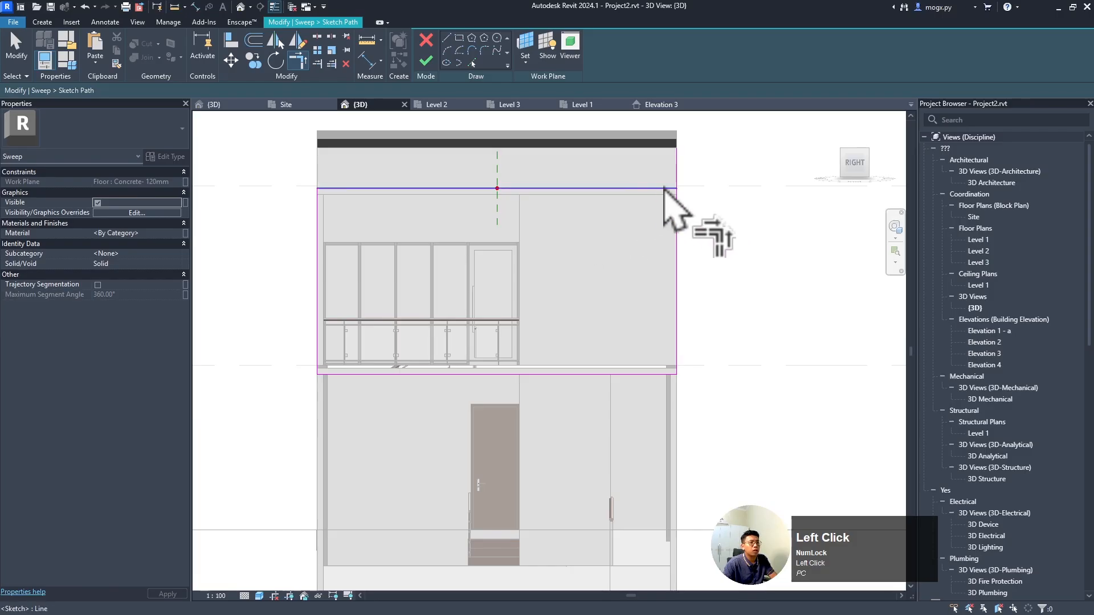
{"action": "scroll", "coordinate": [552, 293], "scroll_direction": "down", "scroll_amount": 3}
{"action": "middle_click_drag", "start_coordinate": [552, 293], "coordinate": [442, 380], "text": "shift"}
{"action": "scroll", "coordinate": [464, 341], "scroll_direction": "up", "scroll_amount": 2}
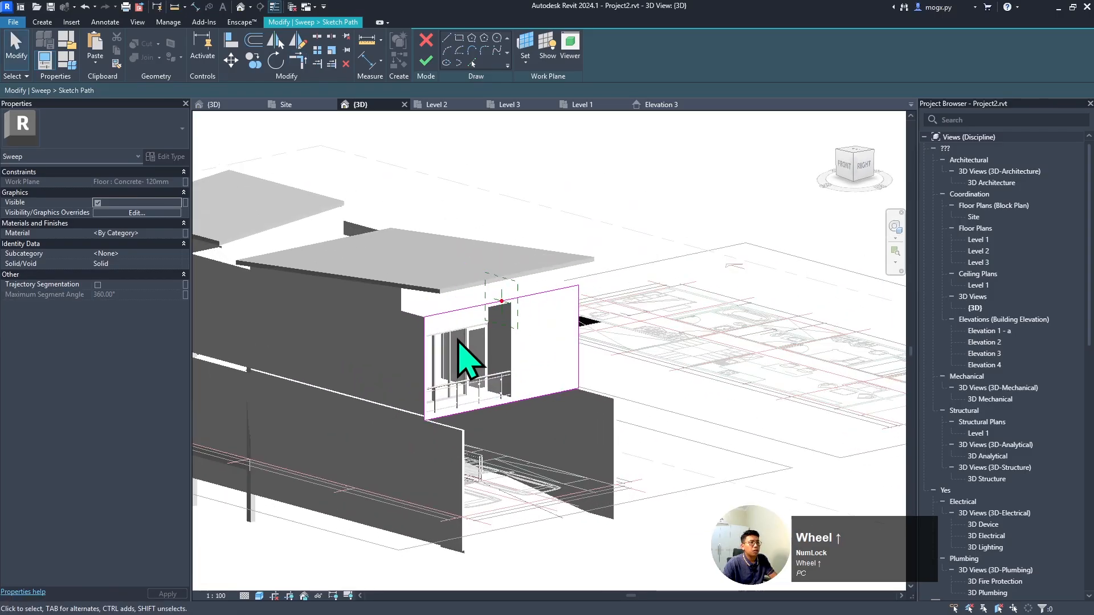
{"action": "left_click", "coordinate": [426, 60]}
- Open the sweep's profile sketch in the front view and draw an 80 mm horizontal line outward from the path's reference point
{"action": "scroll", "coordinate": [481, 308], "scroll_direction": "up", "scroll_amount": 3}
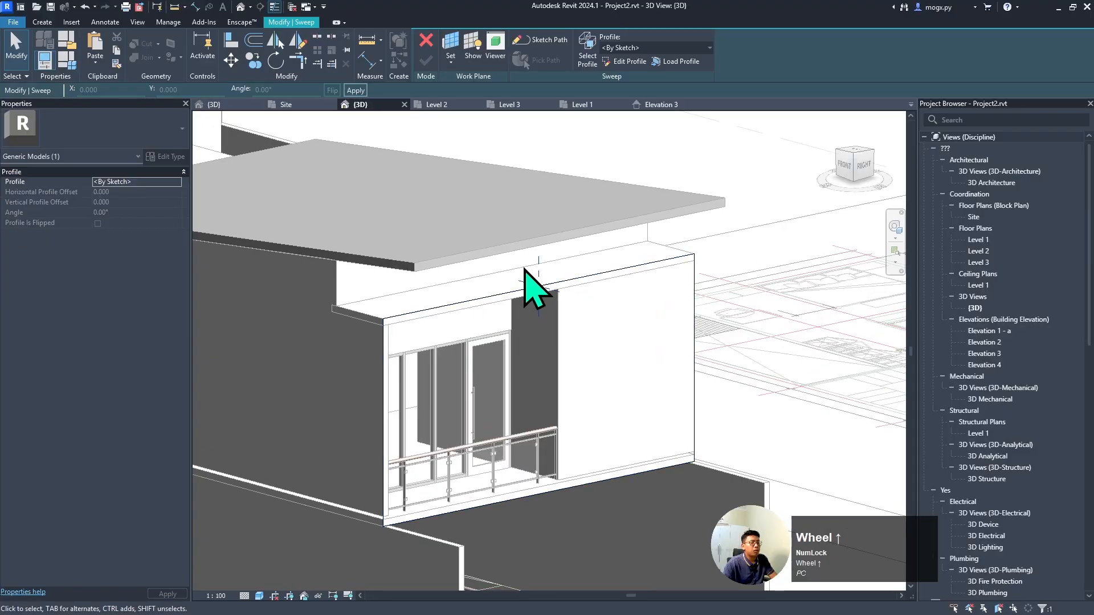
{"action": "scroll", "coordinate": [544, 302], "scroll_direction": "up", "scroll_amount": 1}
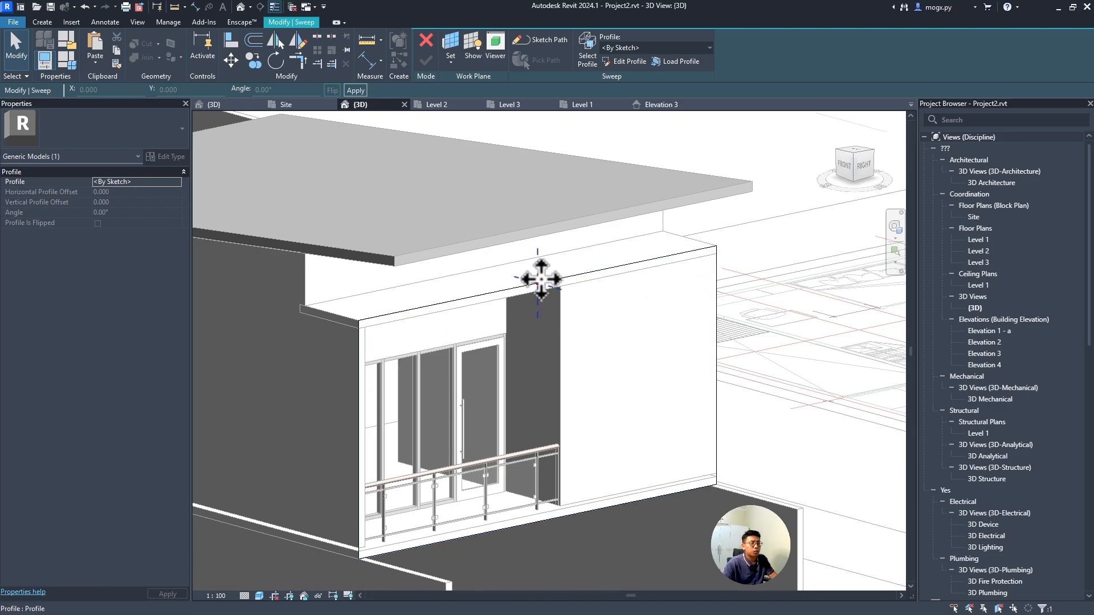
{"action": "left_click", "coordinate": [621, 61]}
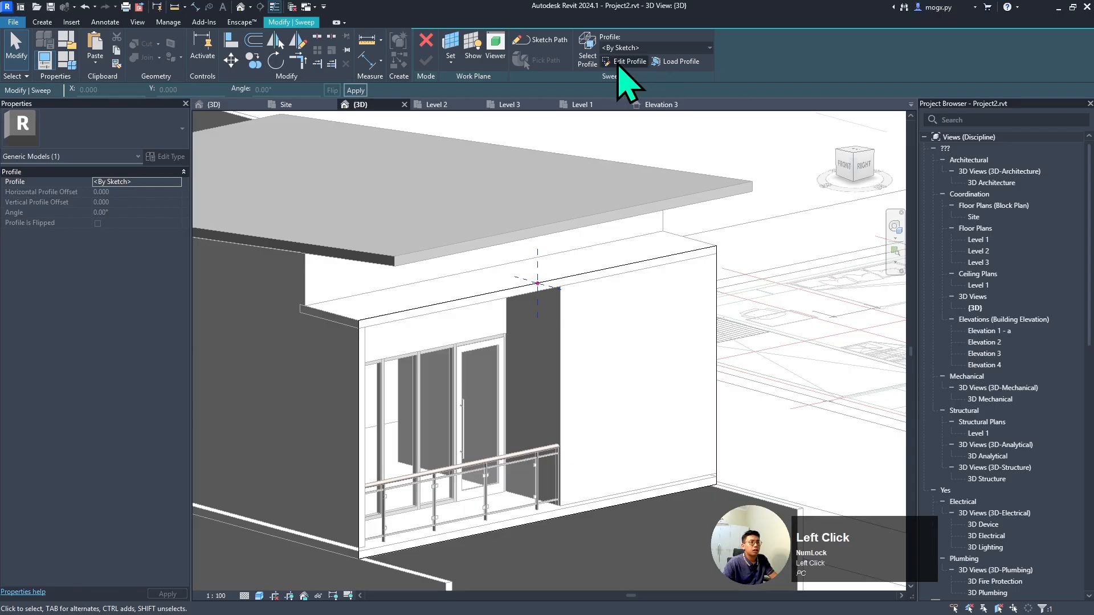
{"action": "left_click", "coordinate": [844, 166]}
{"action": "scroll", "coordinate": [584, 328], "scroll_direction": "up", "scroll_amount": 5}
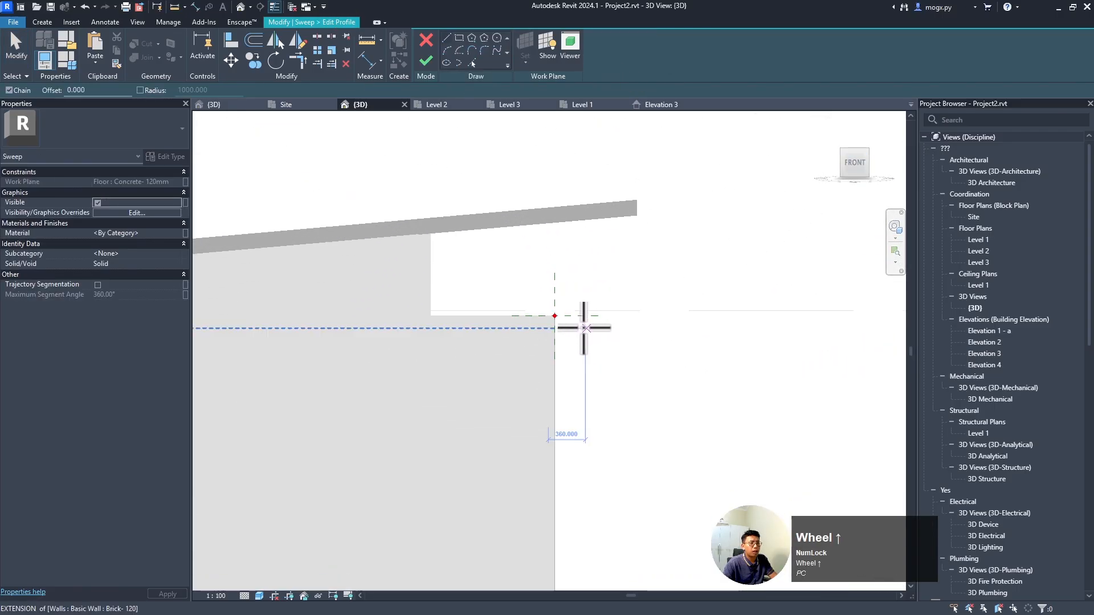
{"action": "scroll", "coordinate": [569, 319], "scroll_direction": "up", "scroll_amount": 2}
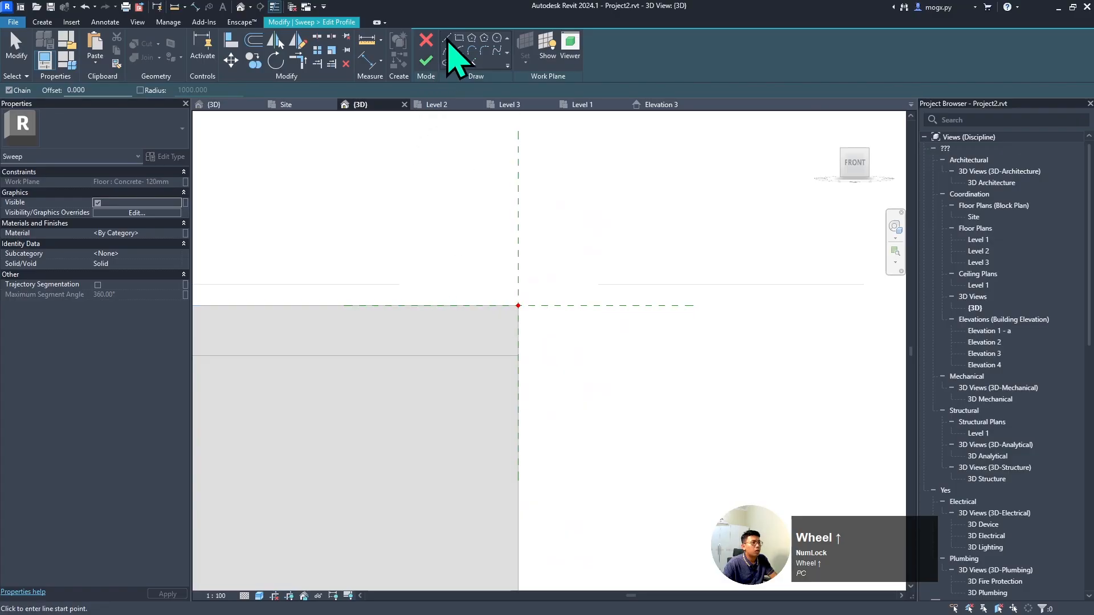
{"action": "left_click", "coordinate": [518, 305]}
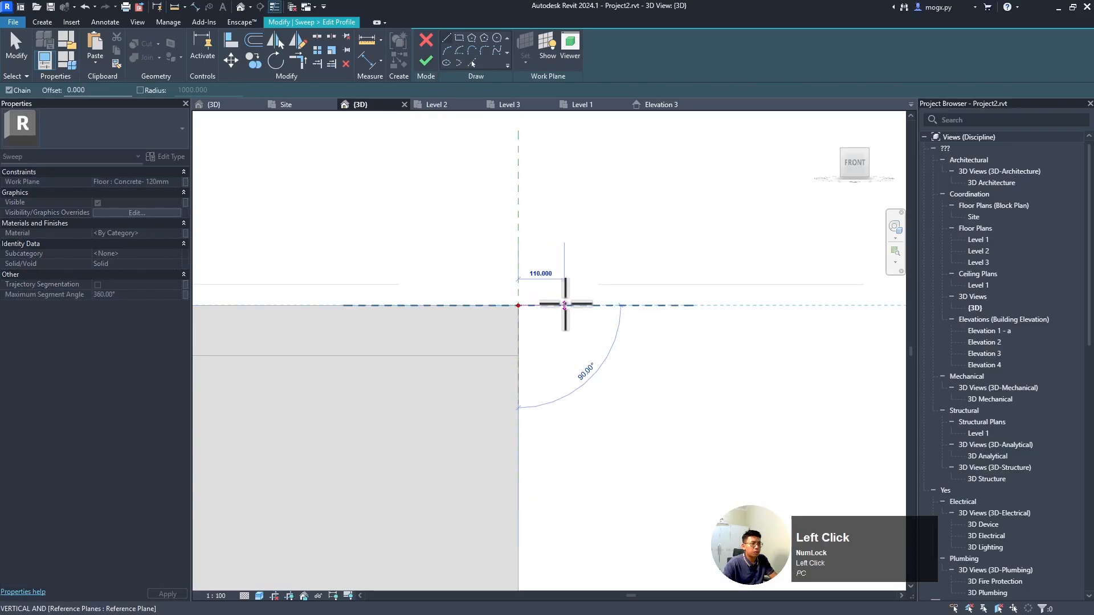
{"action": "type", "text": "80"}
{"action": "key", "text": "Return"}
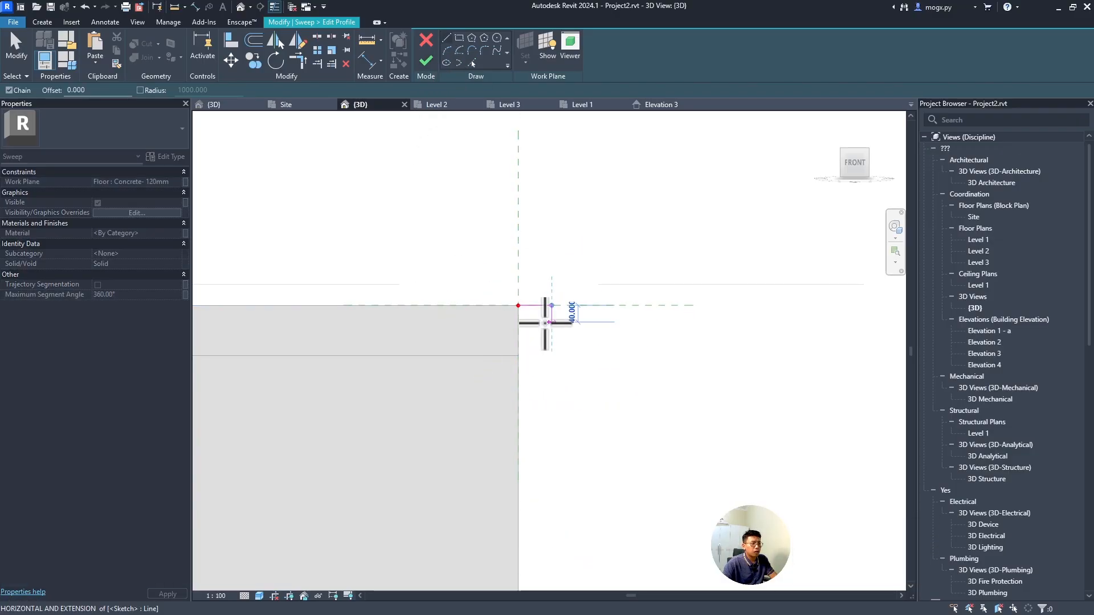
- Draw a 150 mm vertical line down from the reference point and an 80 mm lower flange line to outline the U profile
{"action": "key", "text": "Escape"}
{"action": "left_click", "coordinate": [518, 305]}
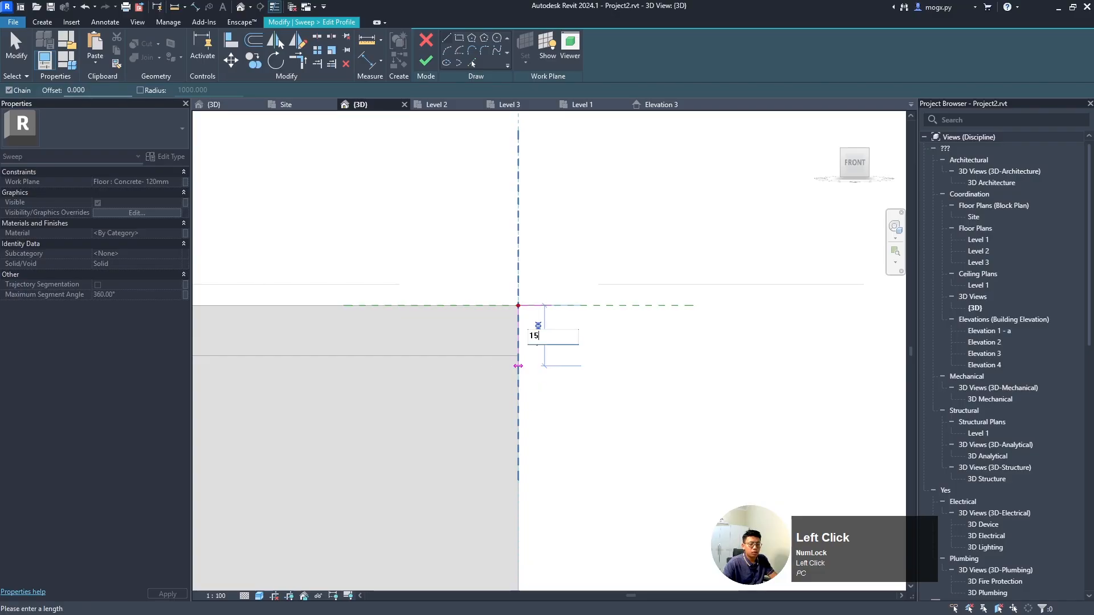
{"action": "left_click", "coordinate": [519, 367]}
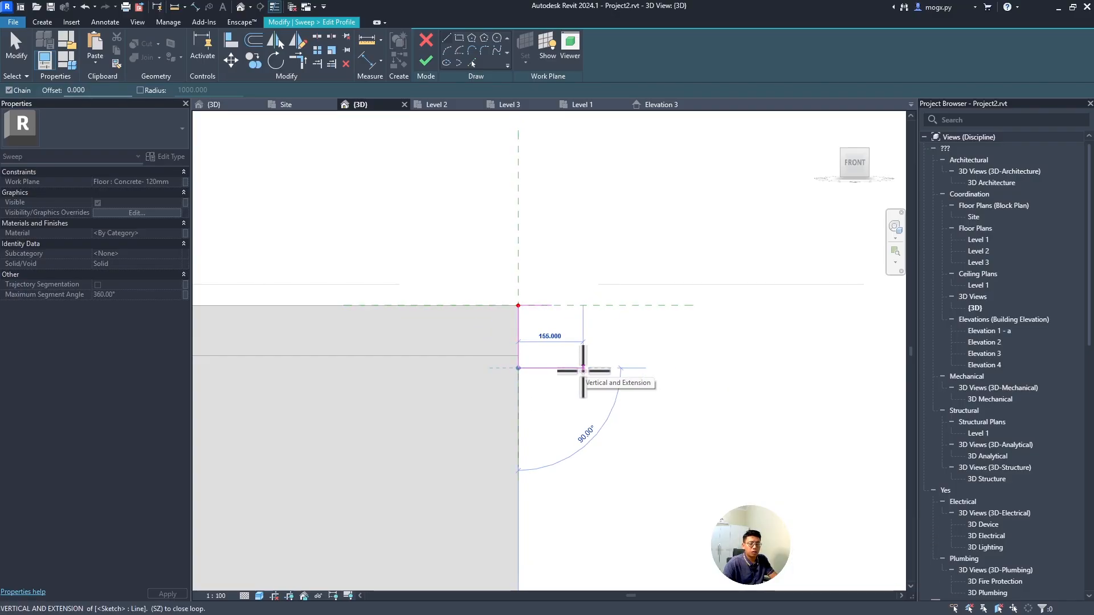
{"action": "key", "text": "Return"}
{"action": "scroll", "coordinate": [586, 344], "scroll_direction": "up", "scroll_amount": 3}
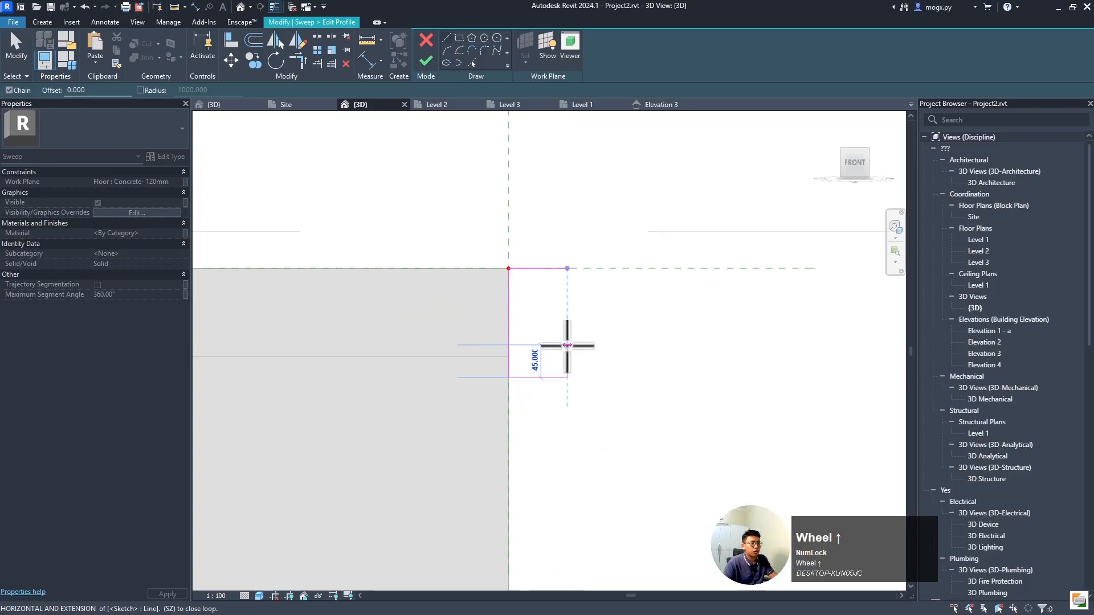
{"action": "key", "text": "Escape"}
{"action": "key", "text": "Escape"}
- Offset the U profile's two flange lines and its web line 8 mm inward as copies
{"action": "key", "text": "p"}
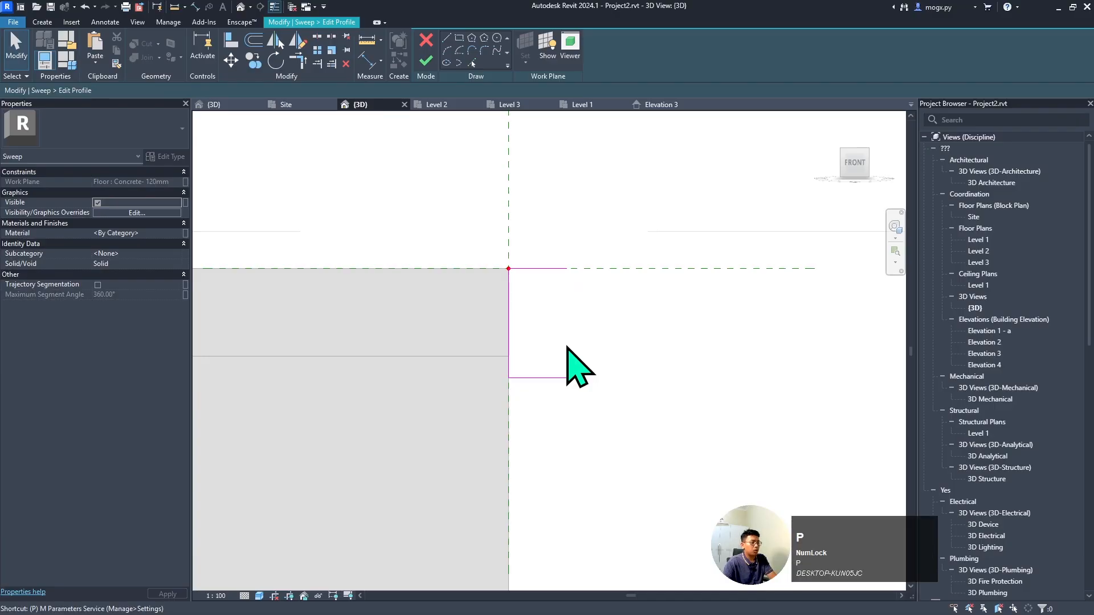
{"action": "key", "text": "o"}
{"action": "key", "text": "f"}
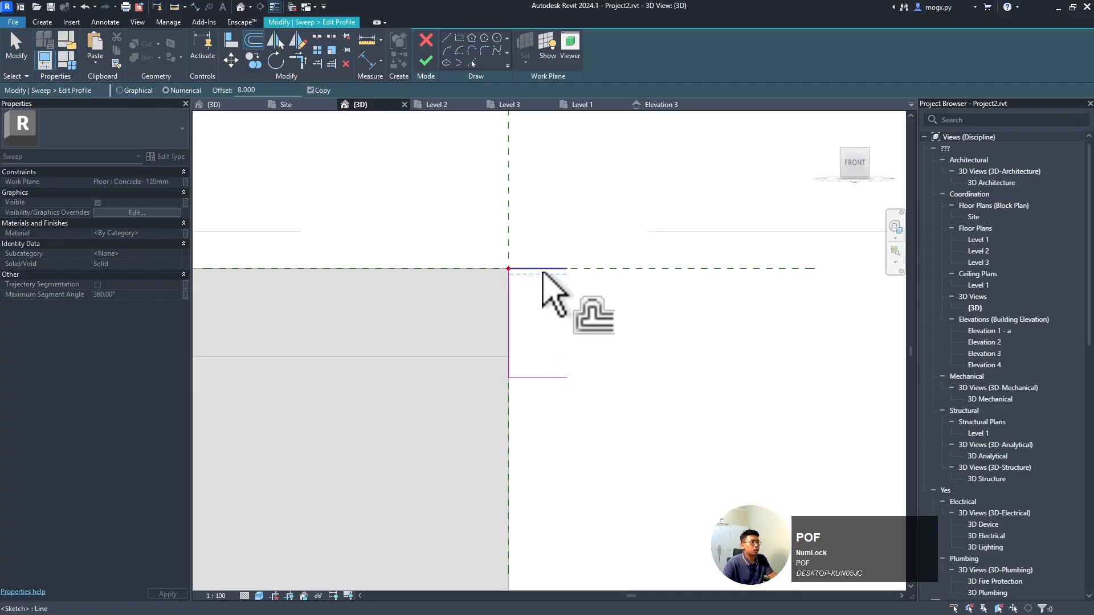
{"action": "left_click", "coordinate": [543, 268]}
{"action": "left_click", "coordinate": [510, 289]}
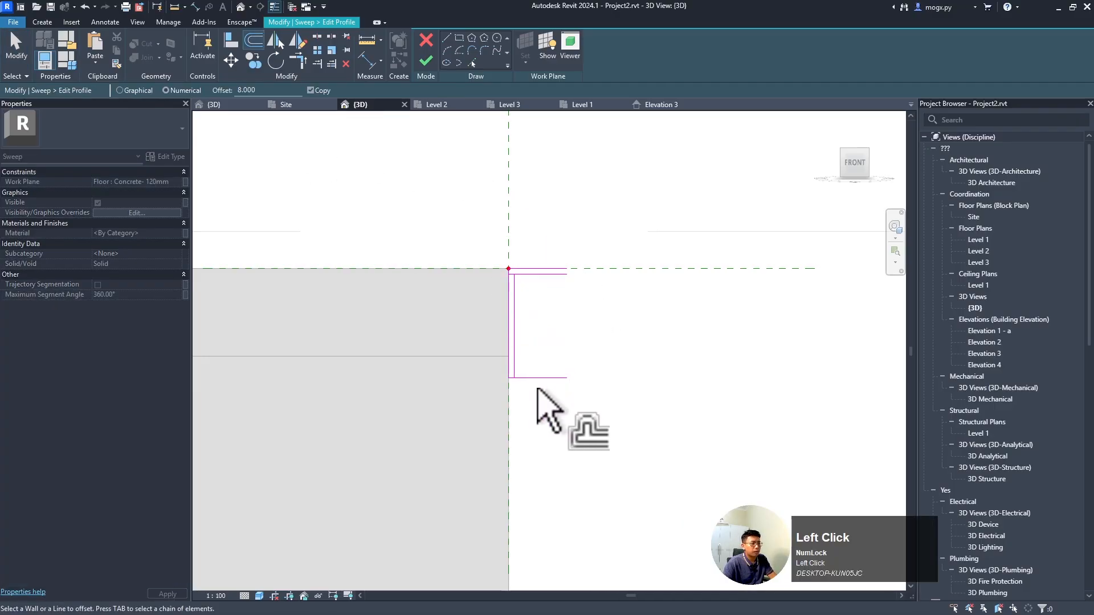
{"action": "left_click", "coordinate": [530, 379]}
- Trim the inner offset lines to each other to form clean lower and upper inside corners in the U profile
{"action": "key", "text": "t"}
{"action": "key", "text": "r"}
{"action": "scroll", "coordinate": [514, 364], "scroll_direction": "up", "scroll_amount": 2}
{"action": "left_click", "coordinate": [515, 370]}
{"action": "left_click", "coordinate": [534, 379]}
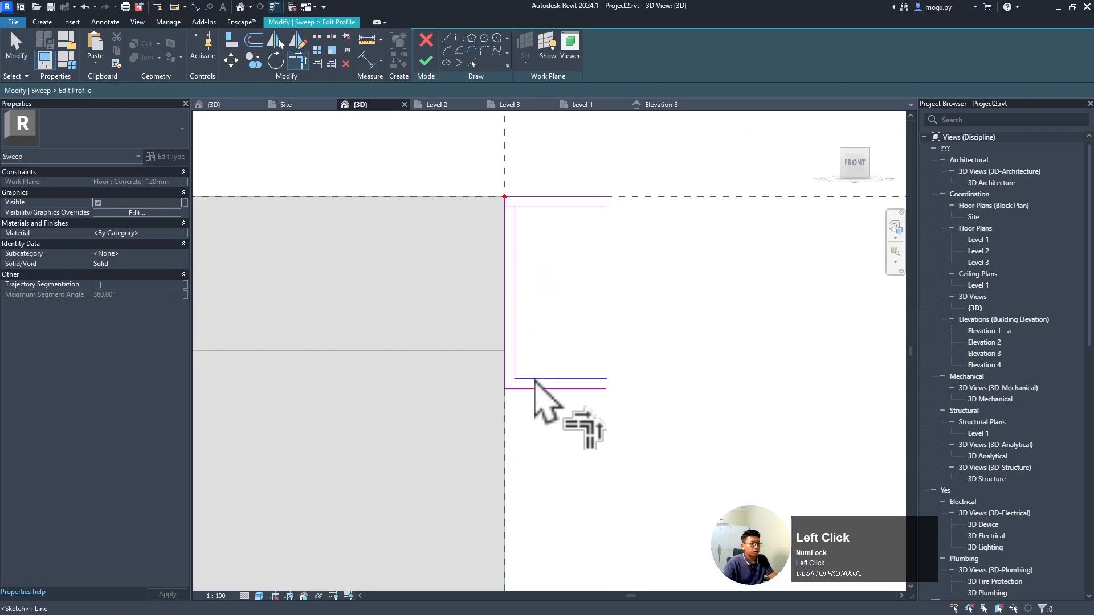
{"action": "left_click", "coordinate": [539, 211]}
{"action": "left_click", "coordinate": [515, 238]}
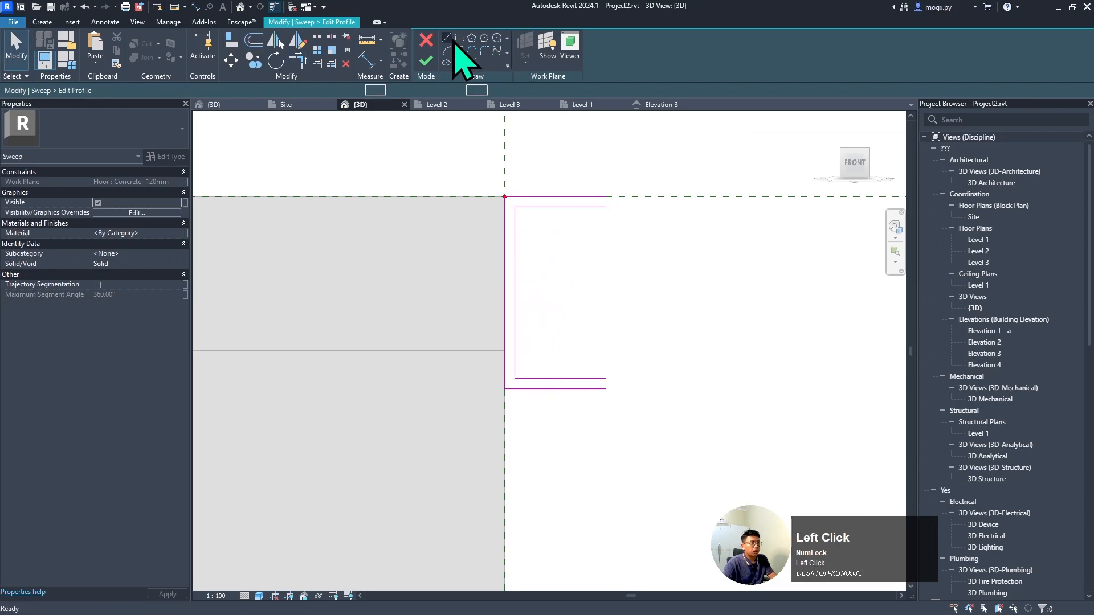
- Close the open end of the U profile's upper flange with a short vertical line
{"action": "left_click", "coordinate": [606, 197]}
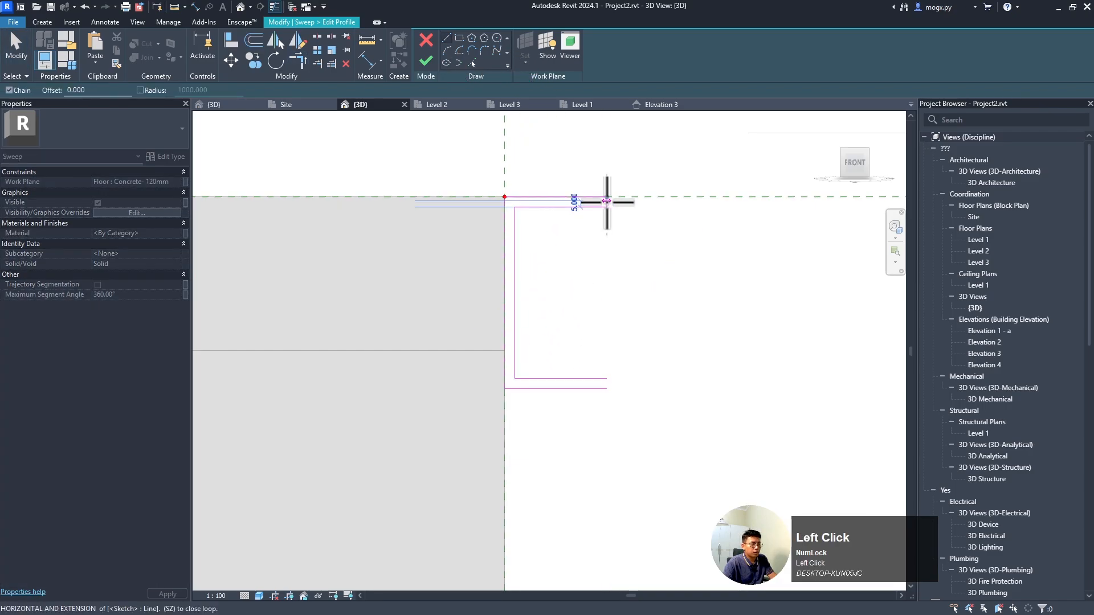
{"action": "left_click", "coordinate": [606, 206]}
{"action": "key", "text": "Escape"}
{"action": "key", "text": "Escape"}
- Mirror the short end line onto the lower flange about the web's horizontal mid-axis and finish the profile sketch
{"action": "left_click", "coordinate": [607, 259]}
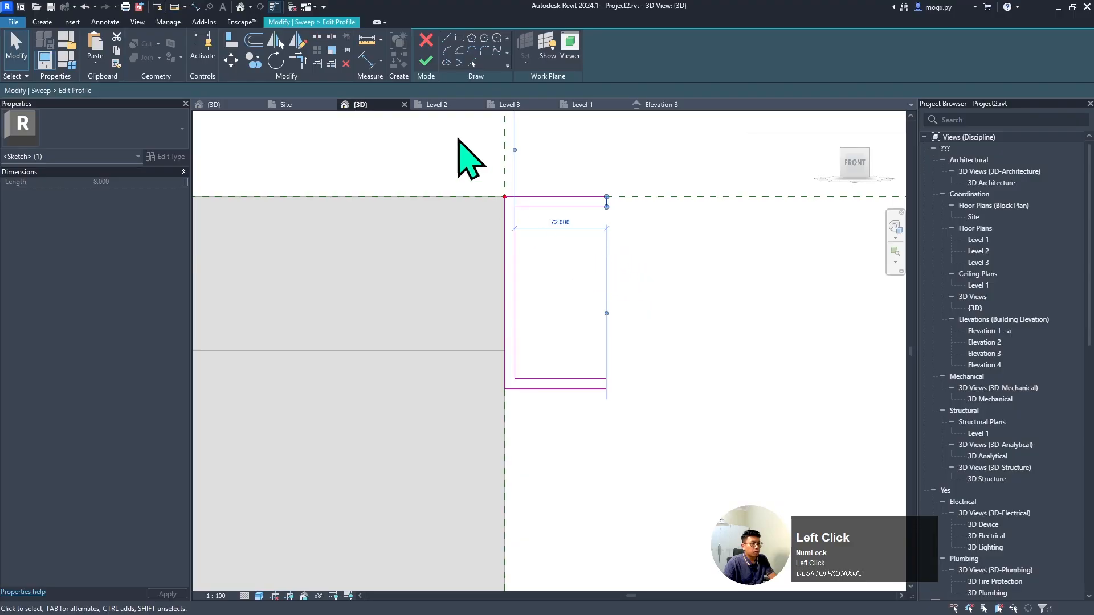
{"action": "left_click", "coordinate": [298, 41]}
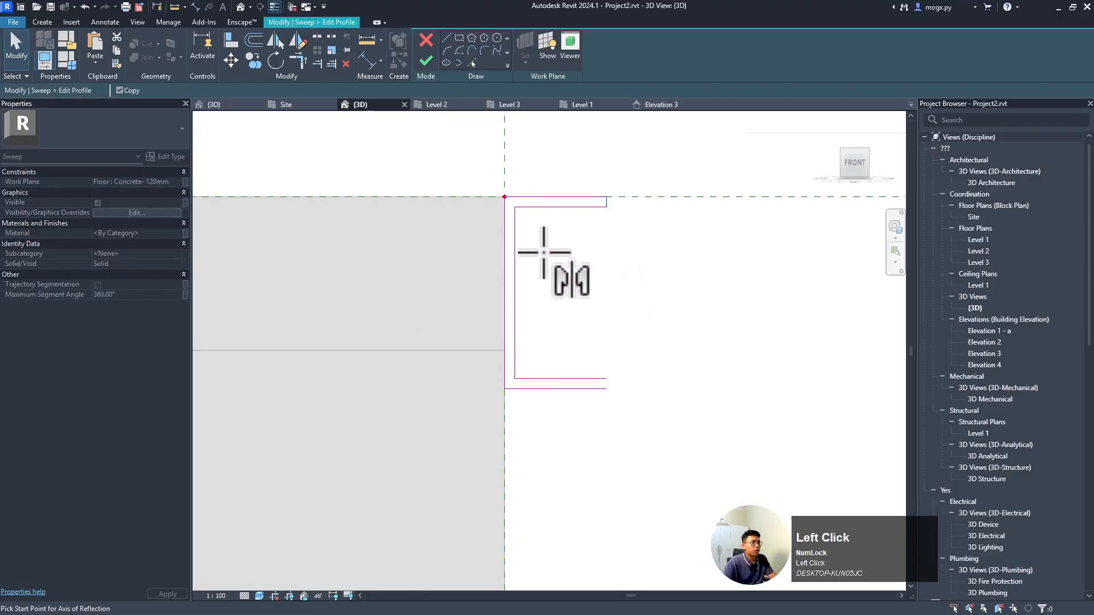
{"action": "left_click", "coordinate": [514, 292]}
{"action": "left_click", "coordinate": [568, 293]}
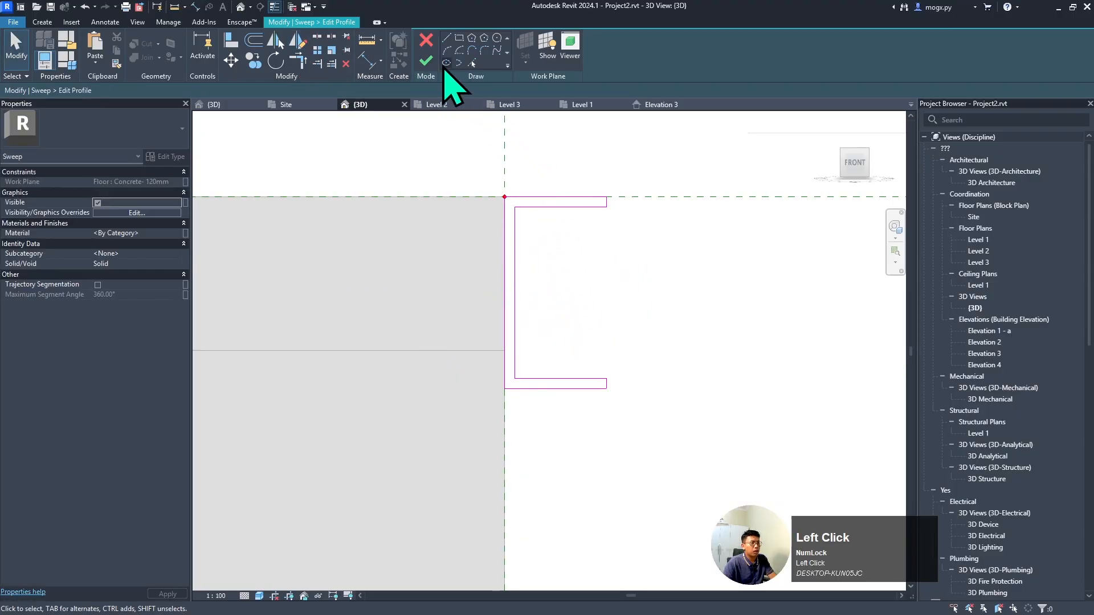
{"action": "left_click", "coordinate": [426, 61]}
- Finish the sweep to build the U trim around the upper-storey front facade
{"action": "scroll", "coordinate": [577, 337], "scroll_direction": "down", "scroll_amount": 2}
{"action": "middle_click_drag", "start_coordinate": [577, 337], "coordinate": [442, 340], "text": "shift"}
{"action": "scroll", "coordinate": [553, 245], "scroll_direction": "down", "scroll_amount": 6}
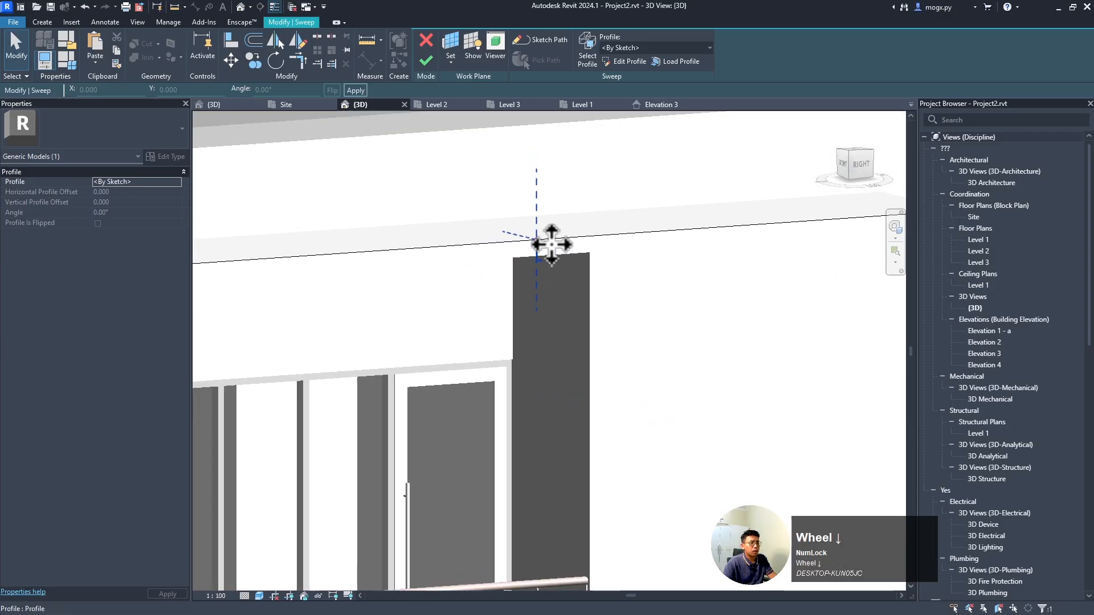
{"action": "middle_click_drag", "start_coordinate": [557, 263], "coordinate": [520, 263], "text": "shift"}
{"action": "scroll", "coordinate": [507, 232], "scroll_direction": "down", "scroll_amount": 2}
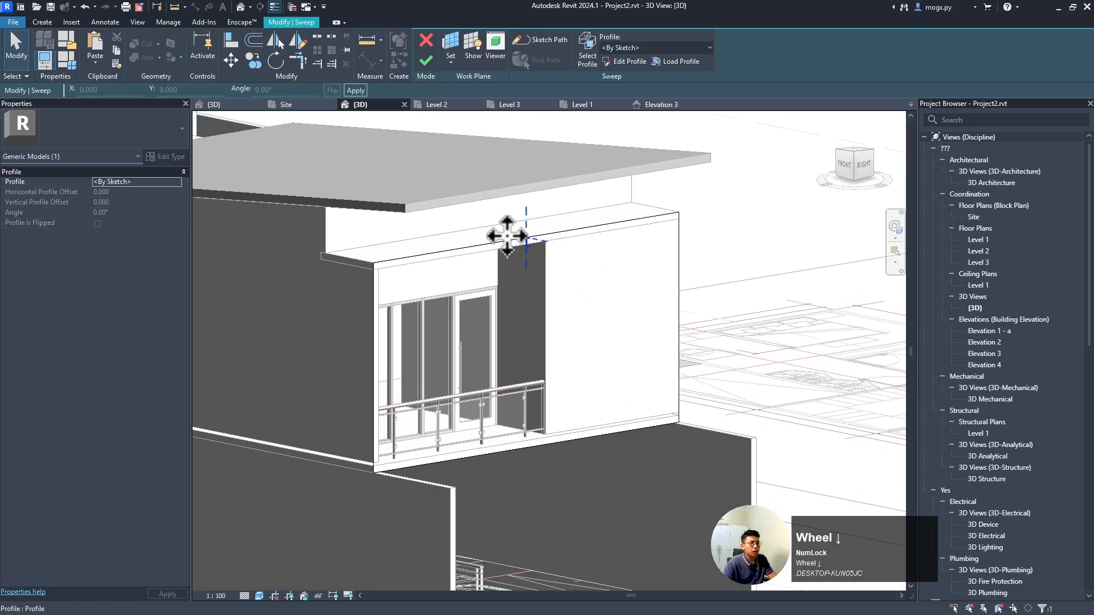
{"action": "left_click", "coordinate": [428, 63]}
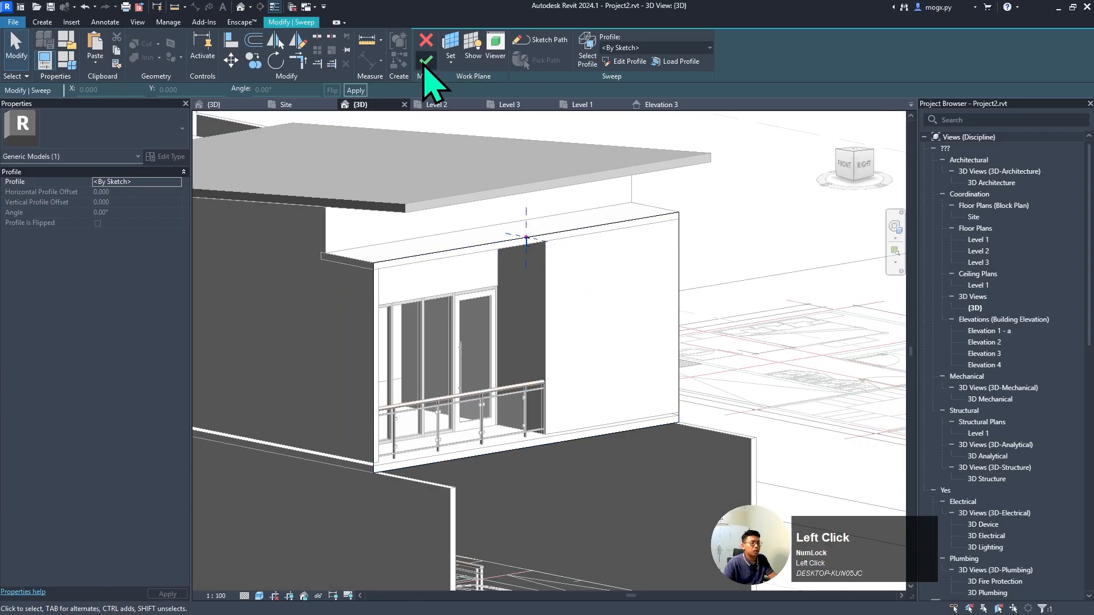
{"action": "scroll", "coordinate": [686, 258], "scroll_direction": "up", "scroll_amount": 2}
{"action": "middle_click_drag", "start_coordinate": [685, 257], "coordinate": [748, 246], "text": "shift"}
{"action": "left_click", "coordinate": [748, 246]}
- Check the U trim around the facade in 3D and finish the in-place model
{"action": "scroll", "coordinate": [586, 318], "scroll_direction": "down", "scroll_amount": 3}
{"action": "scroll", "coordinate": [586, 313], "scroll_direction": "up", "scroll_amount": 2}
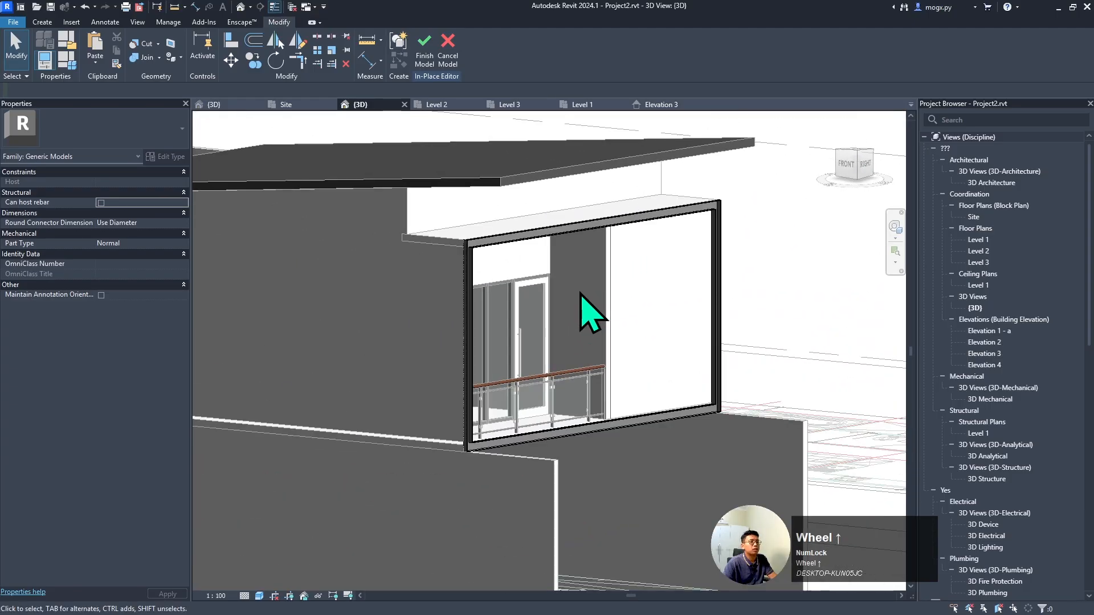
{"action": "scroll", "coordinate": [567, 322], "scroll_direction": "down", "scroll_amount": 2}
{"action": "middle_click_drag", "start_coordinate": [566, 323], "coordinate": [580, 349], "text": "shift"}
{"action": "scroll", "coordinate": [501, 256], "scroll_direction": "up", "scroll_amount": 4}
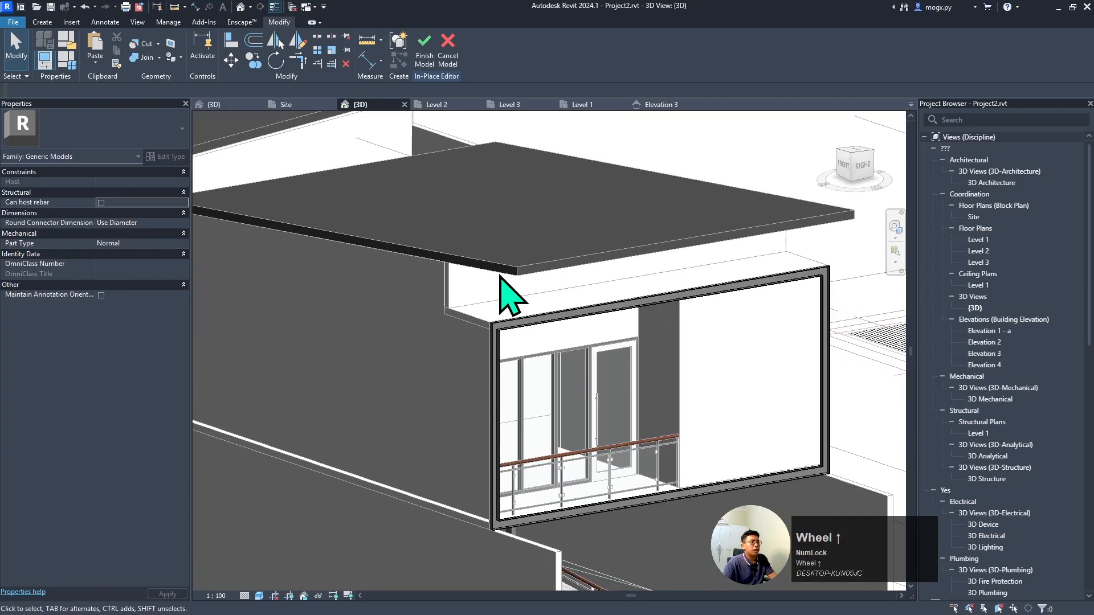
{"action": "left_click", "coordinate": [432, 67]}
- Create another in-place model in the Generic Models category and accept its default name
{"action": "scroll", "coordinate": [493, 220], "scroll_direction": "down", "scroll_amount": 3}
{"action": "scroll", "coordinate": [501, 305], "scroll_direction": "up", "scroll_amount": 3}
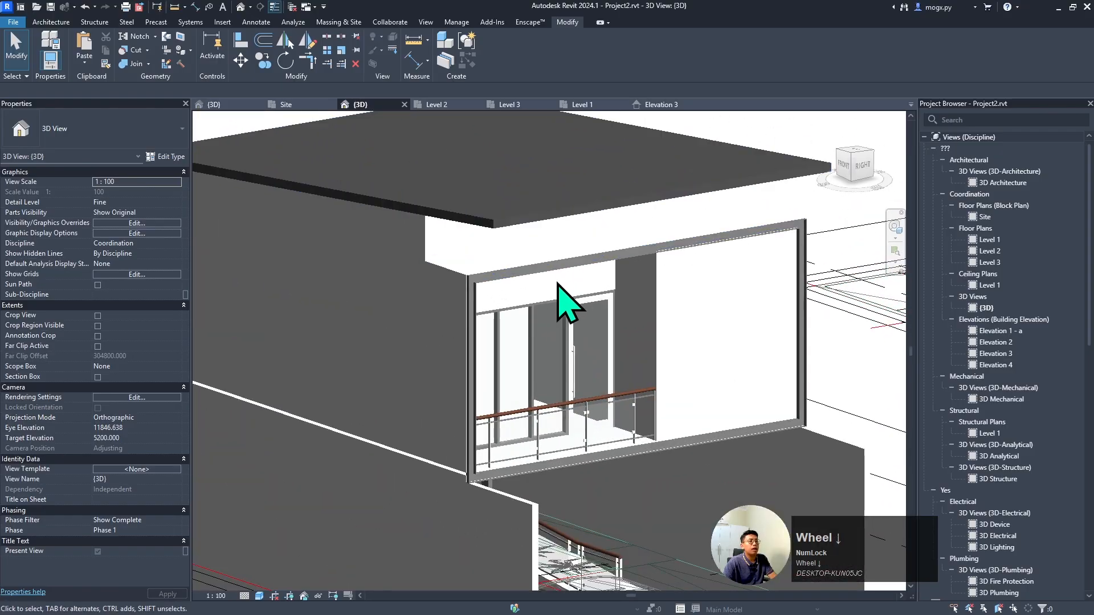
{"action": "scroll", "coordinate": [534, 244], "scroll_direction": "down", "scroll_amount": 2}
{"action": "scroll", "coordinate": [533, 242], "scroll_direction": "up", "scroll_amount": 2}
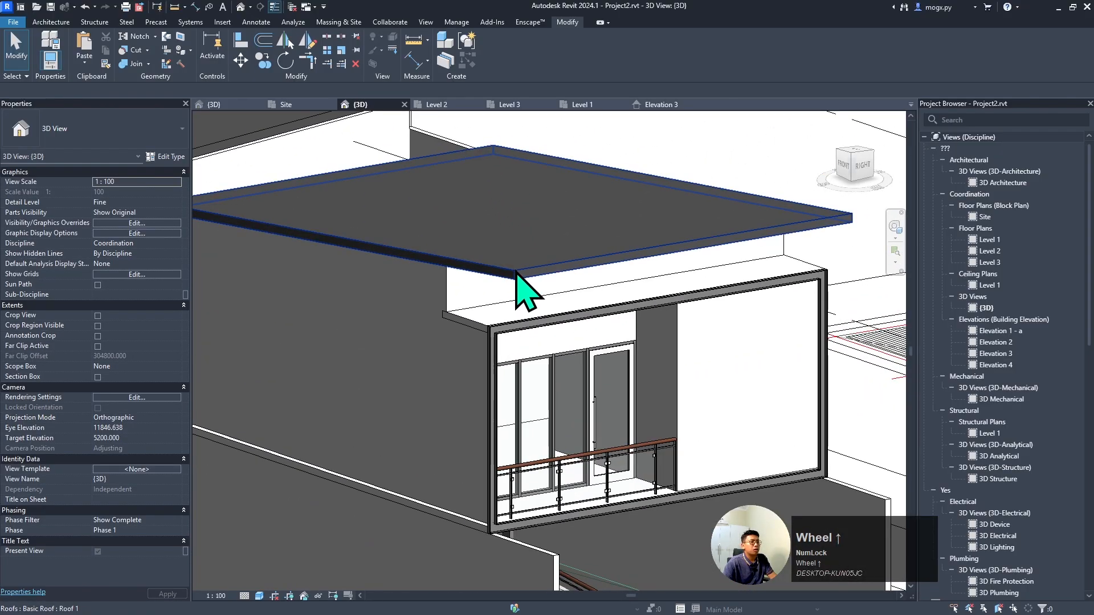
{"action": "scroll", "coordinate": [517, 273], "scroll_direction": "down", "scroll_amount": 2}
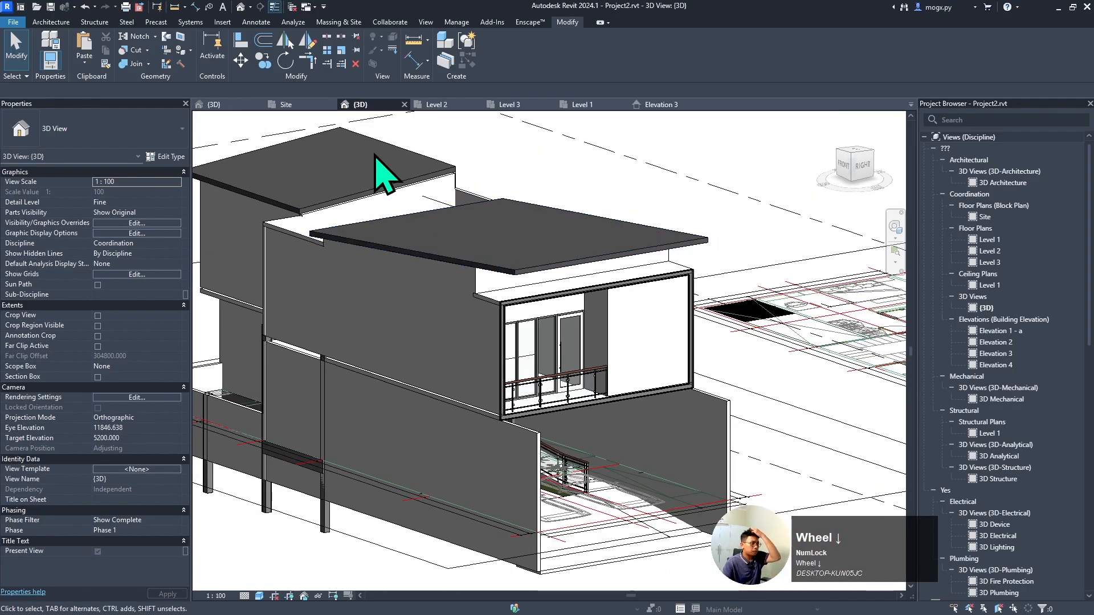
{"action": "left_click", "coordinate": [50, 23]}
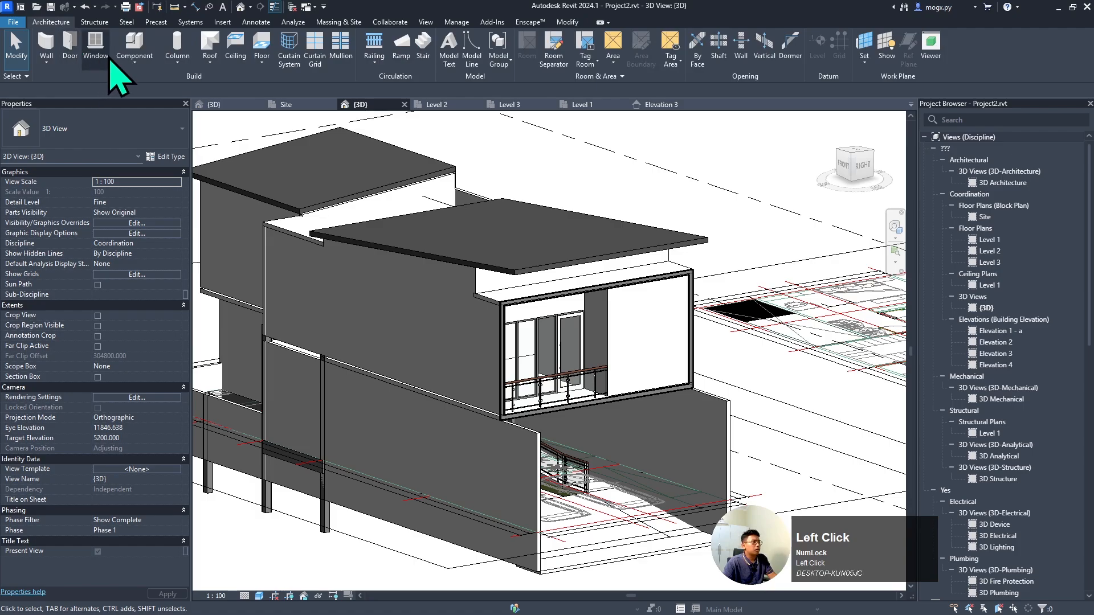
{"action": "left_click", "coordinate": [135, 62]}
{"action": "left_click", "coordinate": [166, 110]}
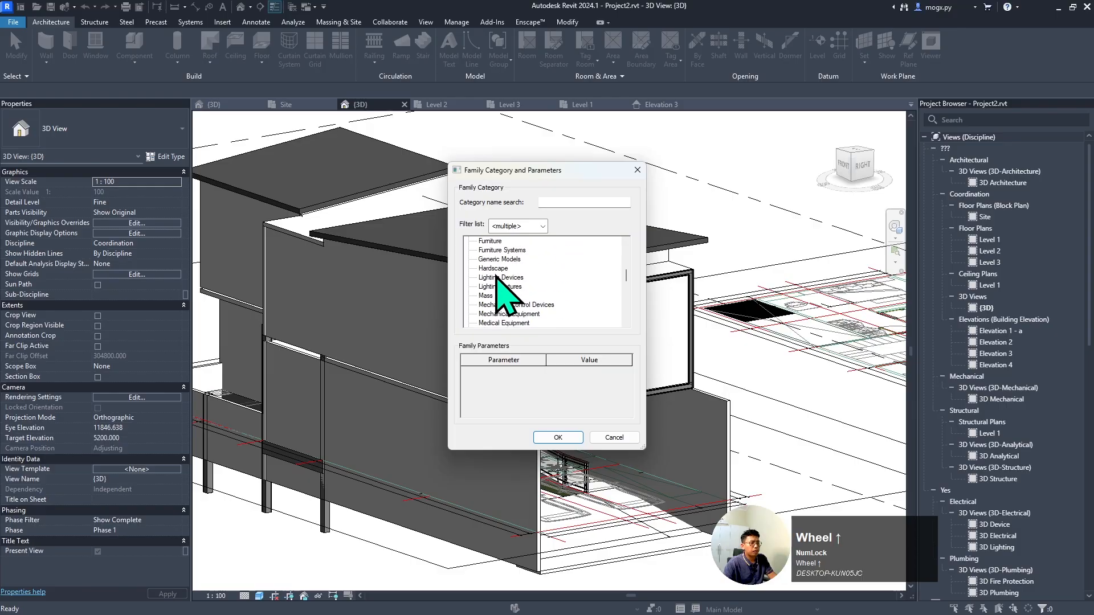
{"action": "left_click", "coordinate": [558, 437]}
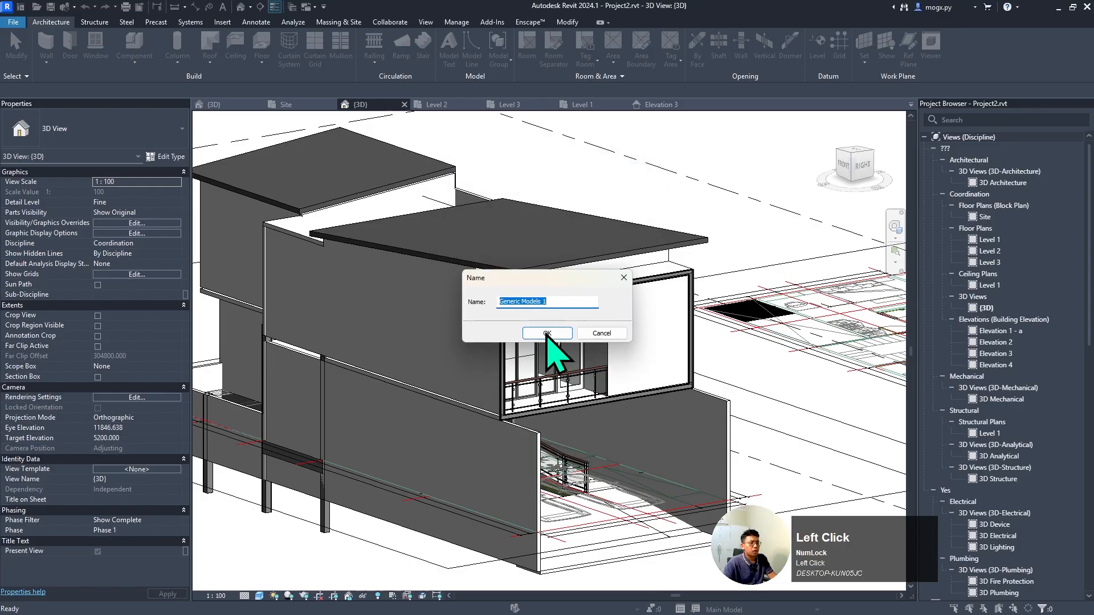
{"action": "left_click", "coordinate": [557, 352]}
- Set the work plane by picking the front edge face of the roof above the balcony facade
{"action": "scroll", "coordinate": [554, 264], "scroll_direction": "up", "scroll_amount": 3}
{"action": "scroll", "coordinate": [555, 264], "scroll_direction": "up", "scroll_amount": 1}
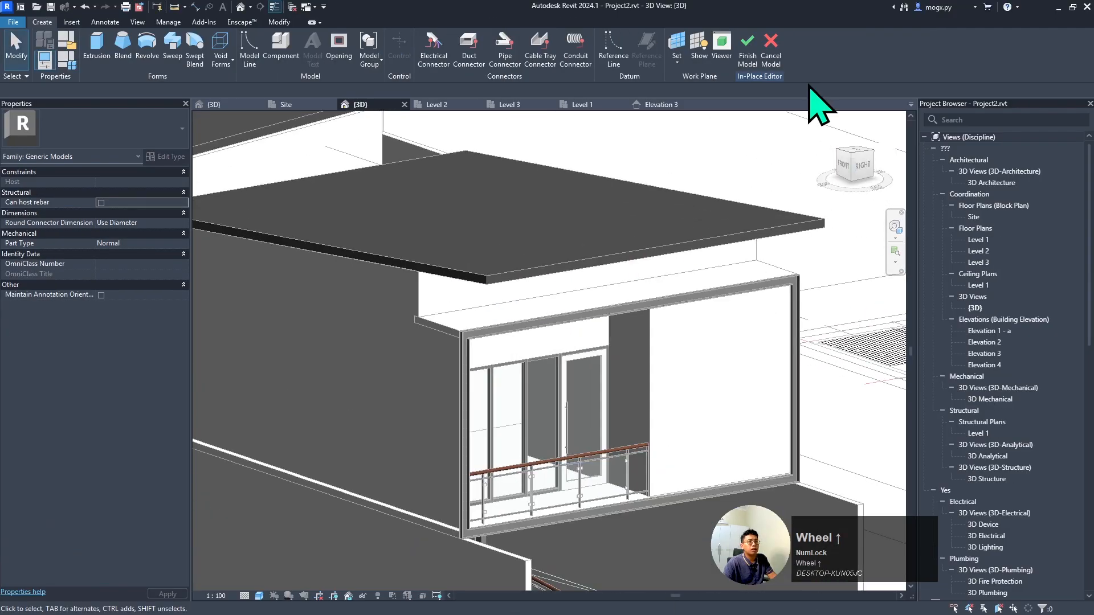
{"action": "left_click", "coordinate": [677, 46]}
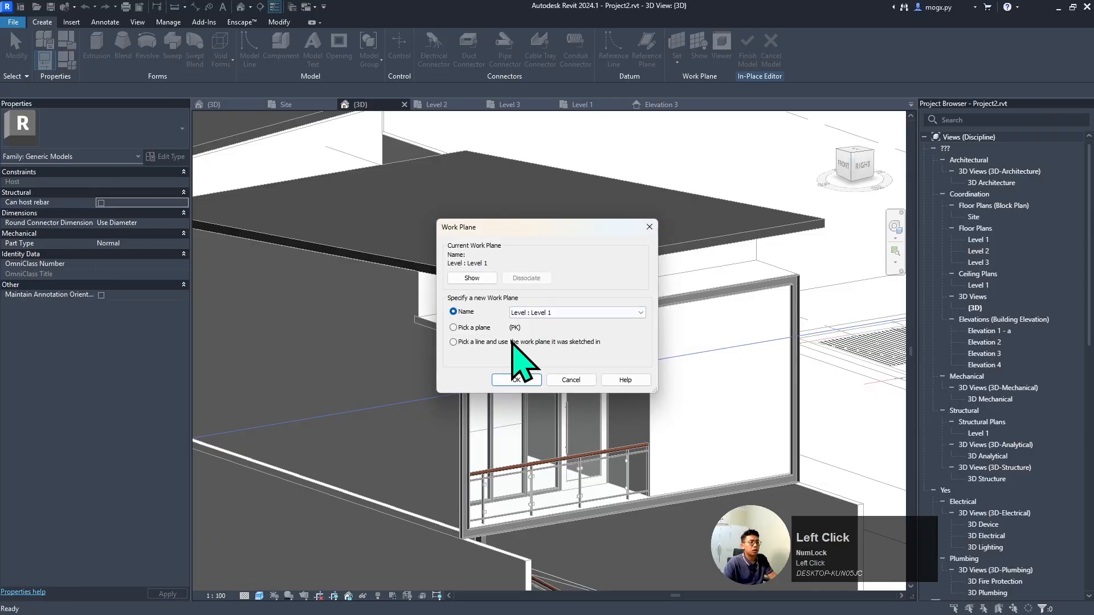
{"action": "left_click", "coordinate": [517, 380]}
{"action": "scroll", "coordinate": [495, 285], "scroll_direction": "up", "scroll_amount": 4}
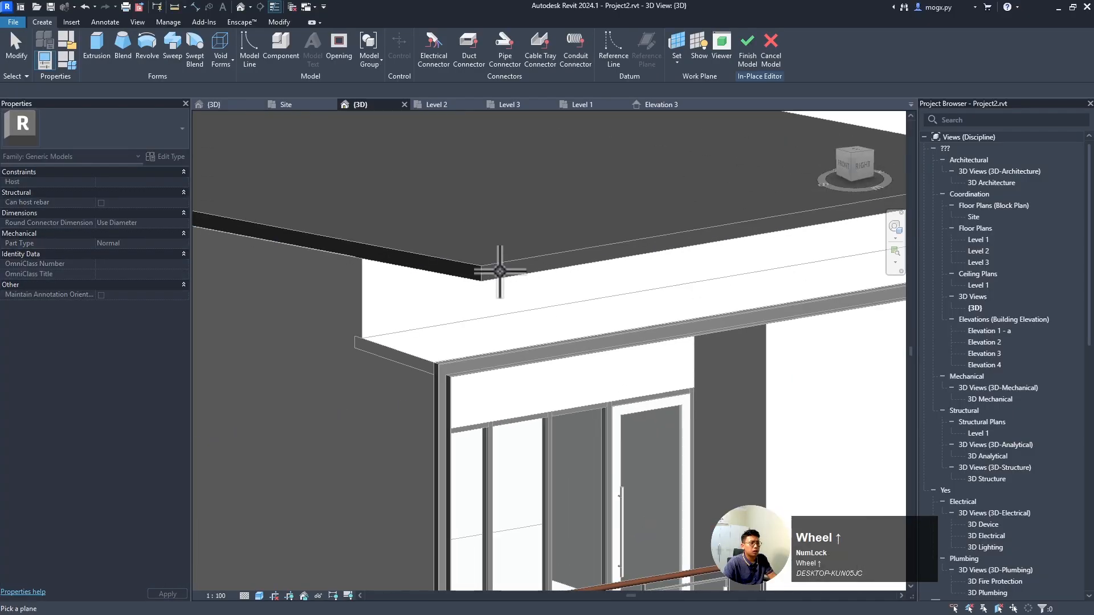
{"action": "left_click", "coordinate": [492, 266]}
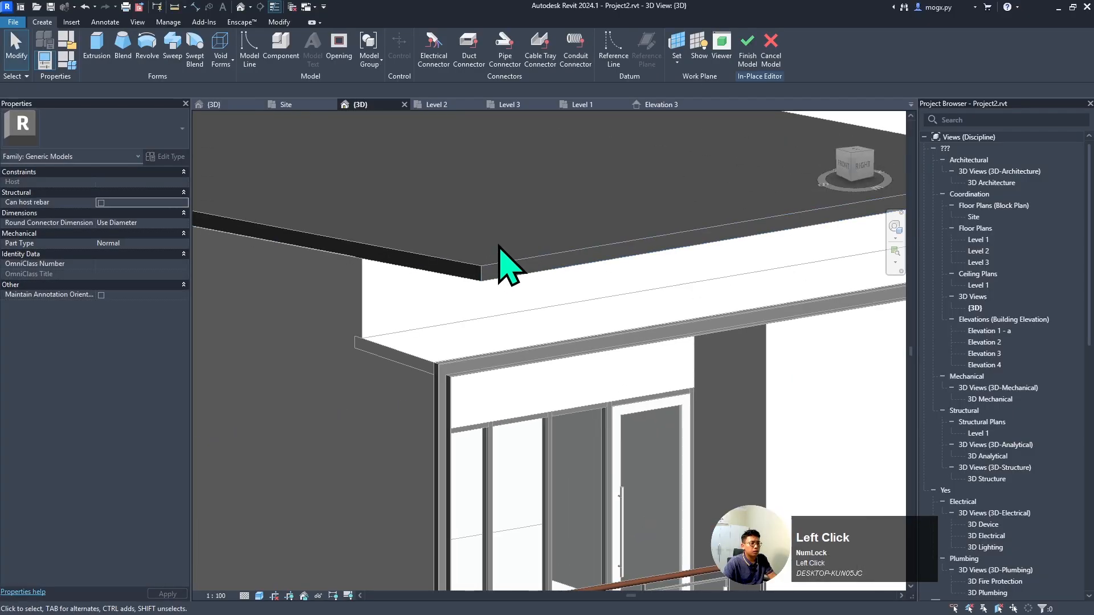
{"action": "scroll", "coordinate": [508, 266], "scroll_direction": "down", "scroll_amount": 2}
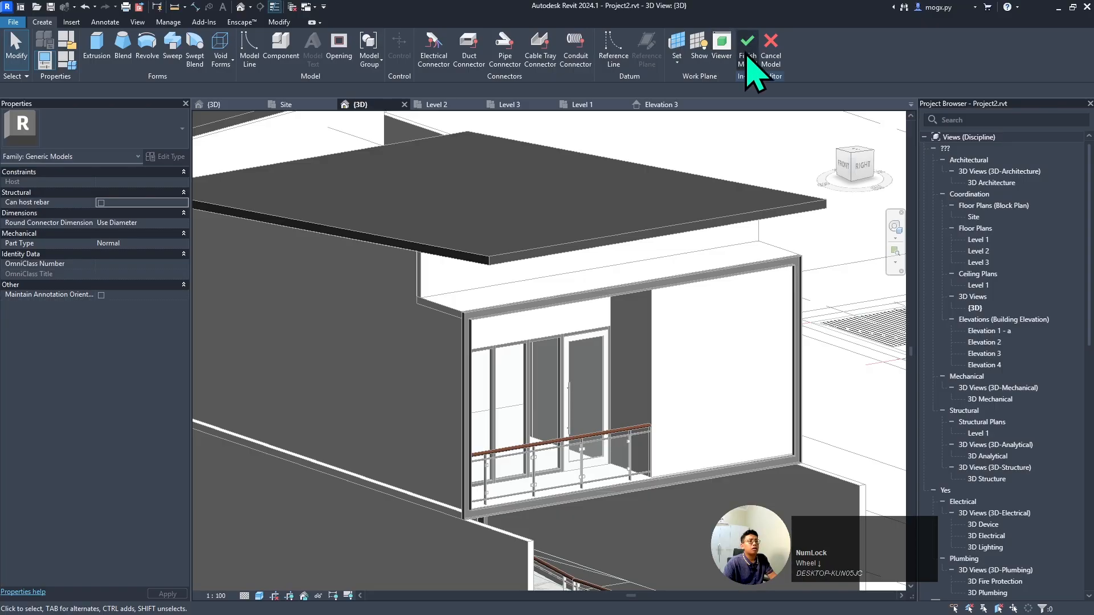
- Start a sweep for the roof-edge trim in the in-place model
{"action": "scroll", "coordinate": [706, 222], "scroll_direction": "down", "scroll_amount": 3}
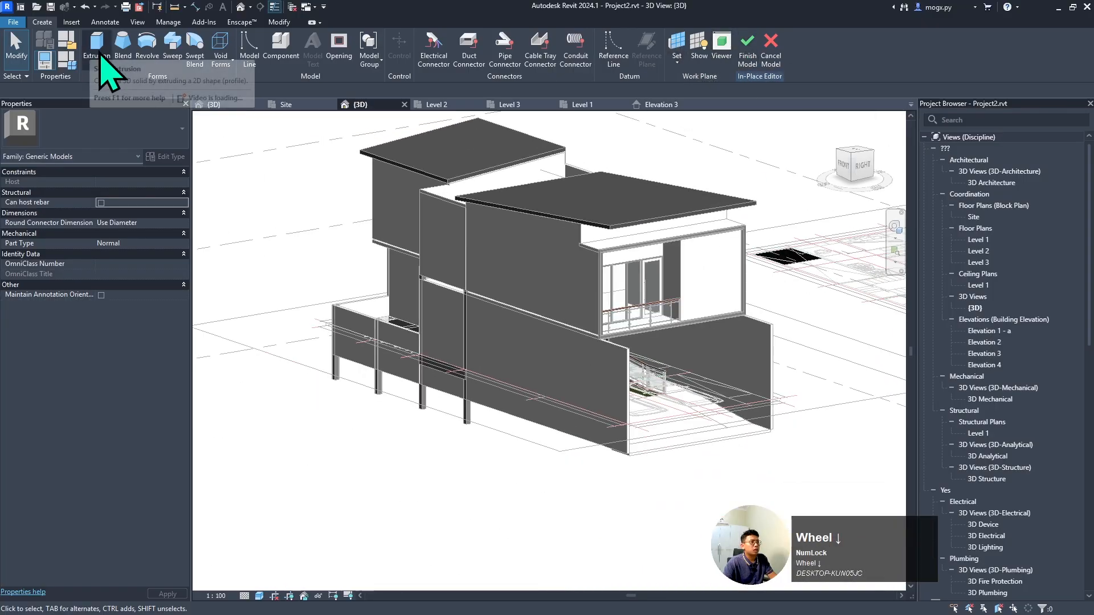
{"action": "left_click", "coordinate": [172, 45]}
{"action": "scroll", "coordinate": [525, 64], "scroll_direction": "up", "scroll_amount": 1}
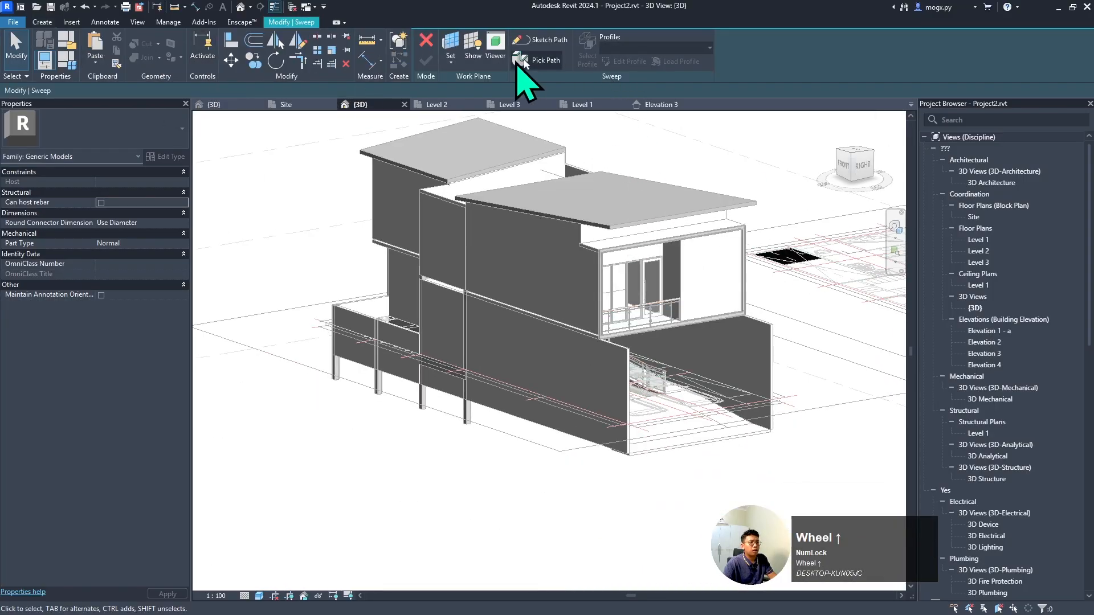
- Try to sketch the sweep path from the top view by picking the front edge line of the roof above the balcony
{"action": "left_click", "coordinate": [541, 43]}
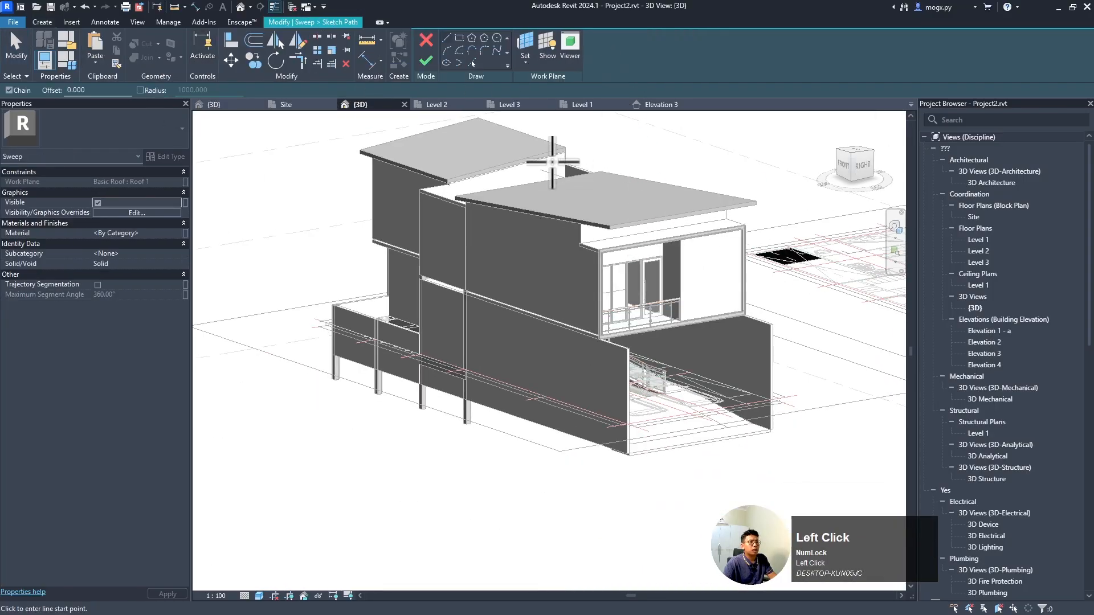
{"action": "left_click", "coordinate": [855, 151]}
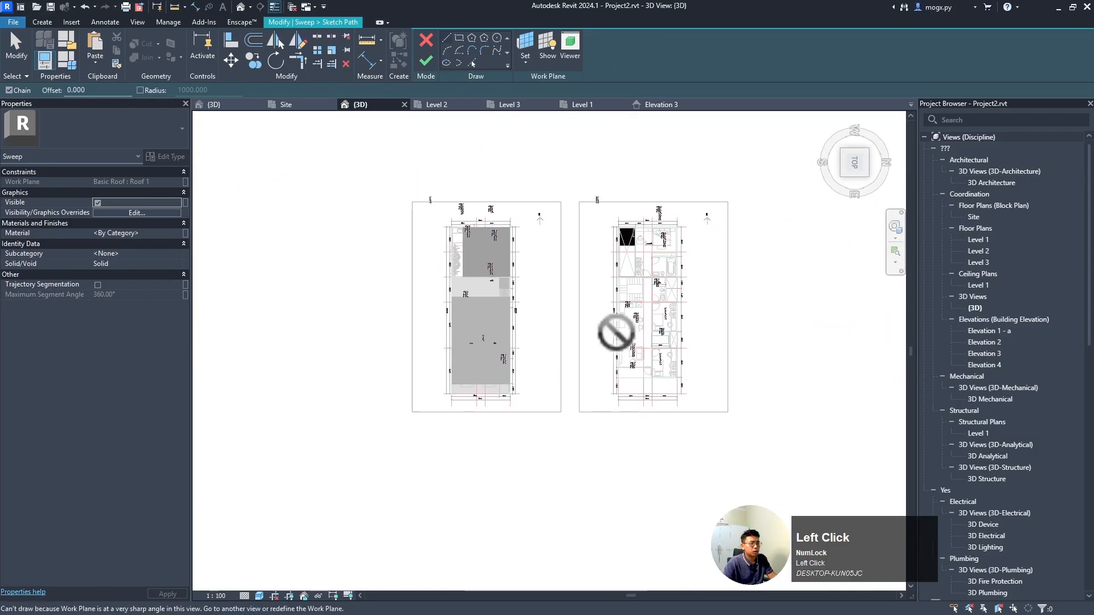
{"action": "scroll", "coordinate": [537, 378], "scroll_direction": "up", "scroll_amount": 5}
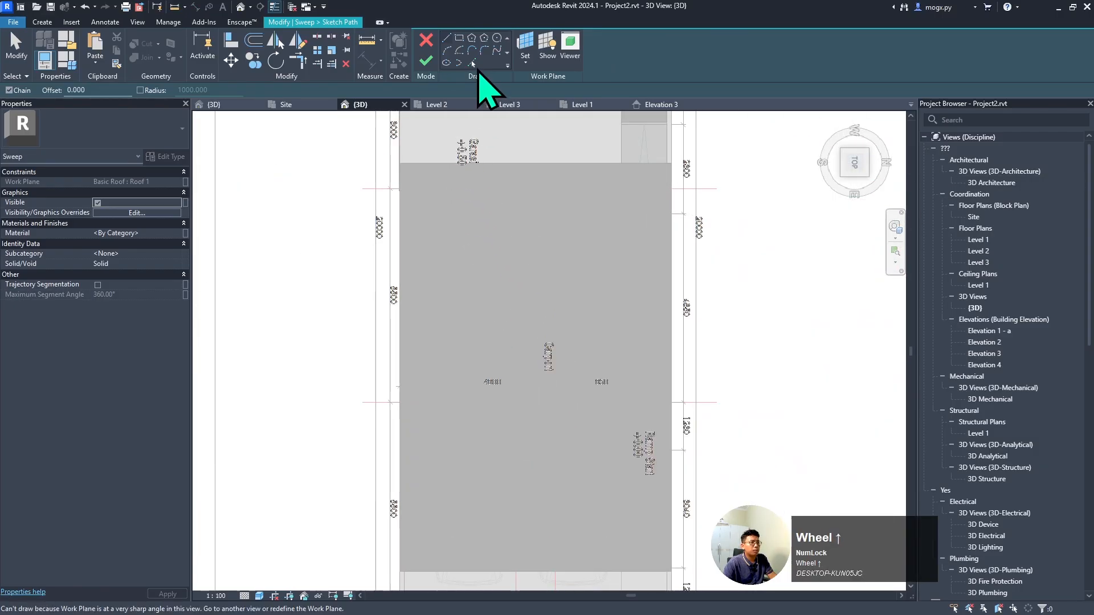
{"action": "left_click", "coordinate": [472, 63]}
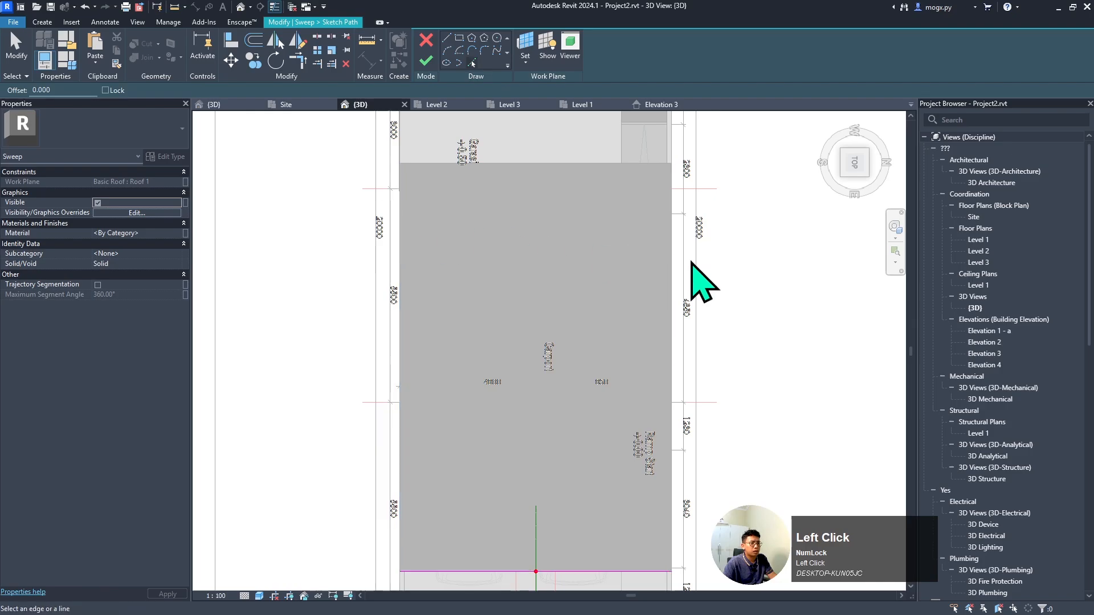
{"action": "scroll", "coordinate": [586, 501], "scroll_direction": "down", "scroll_amount": 1}
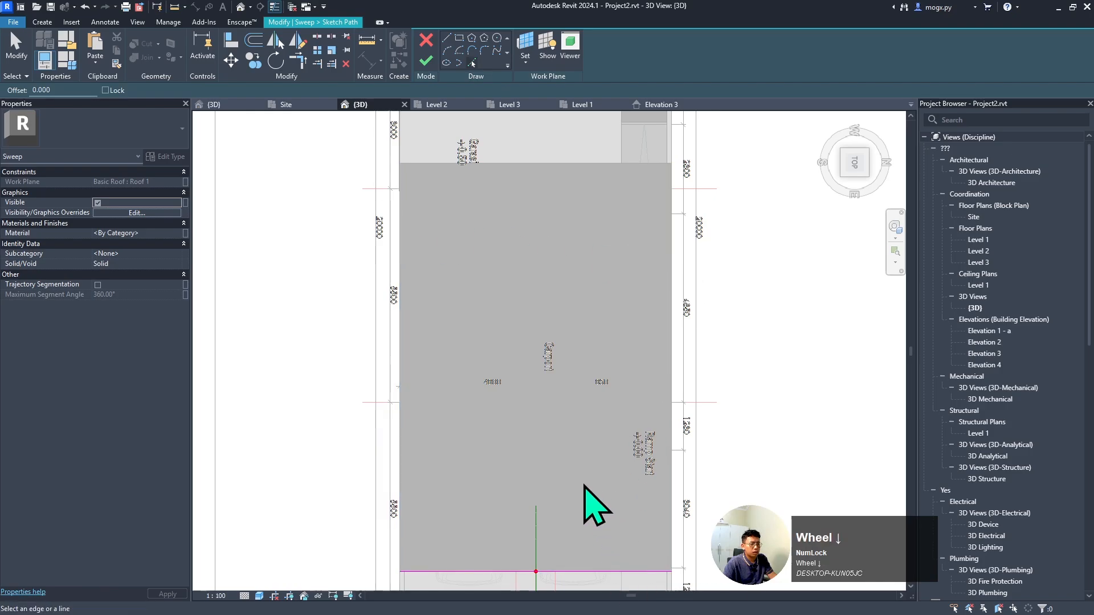
{"action": "middle_click_drag", "start_coordinate": [586, 502], "coordinate": [653, 435], "text": "shift"}
{"action": "scroll", "coordinate": [570, 366], "scroll_direction": "down", "scroll_amount": 3}
{"action": "scroll", "coordinate": [527, 461], "scroll_direction": "up", "scroll_amount": 5}
{"action": "middle_click_drag", "start_coordinate": [519, 441], "coordinate": [558, 293], "text": "shift"}
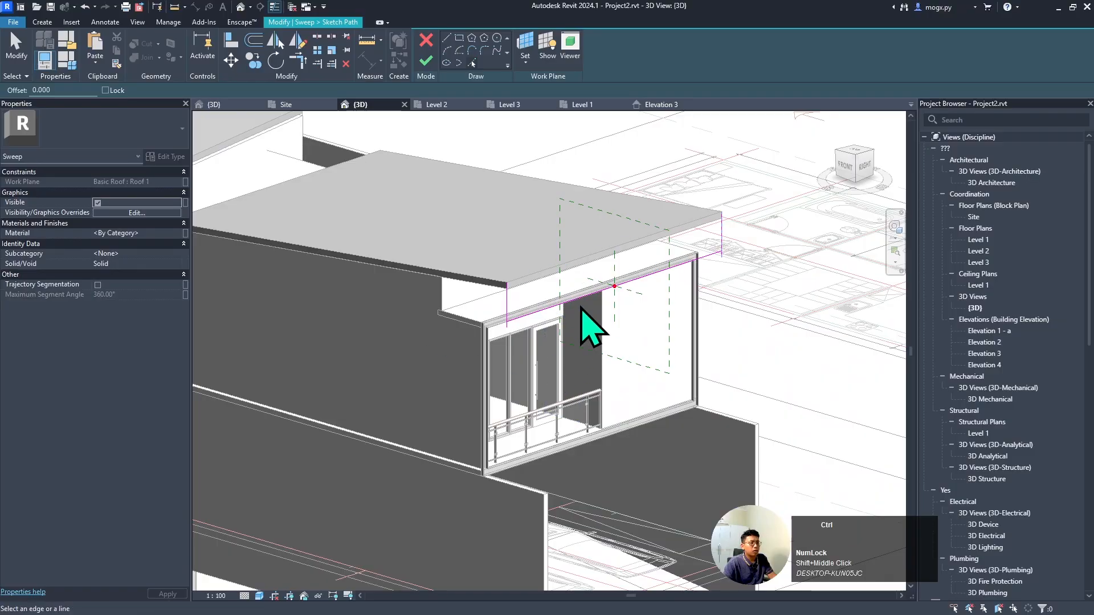
- Undo the path line picked from the top view
{"action": "key", "text": "ctrl+z"}
{"action": "scroll", "coordinate": [538, 322], "scroll_direction": "down", "scroll_amount": 3}
{"action": "key", "text": "ctrl+z"}
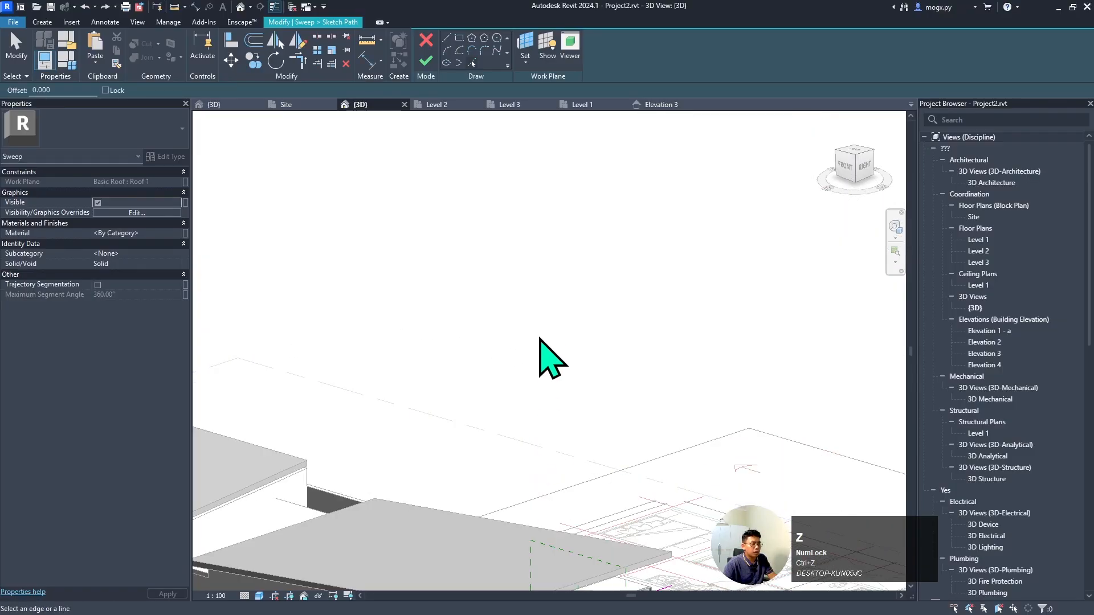
{"action": "scroll", "coordinate": [539, 337], "scroll_direction": "down", "scroll_amount": 4}
{"action": "key", "text": "ctrl+z"}
{"action": "scroll", "coordinate": [561, 390], "scroll_direction": "up", "scroll_amount": 1}
{"action": "scroll", "coordinate": [561, 391], "scroll_direction": "down", "scroll_amount": 4}
{"action": "scroll", "coordinate": [543, 519], "scroll_direction": "up", "scroll_amount": 4}
{"action": "scroll", "coordinate": [557, 406], "scroll_direction": "up", "scroll_amount": 1}
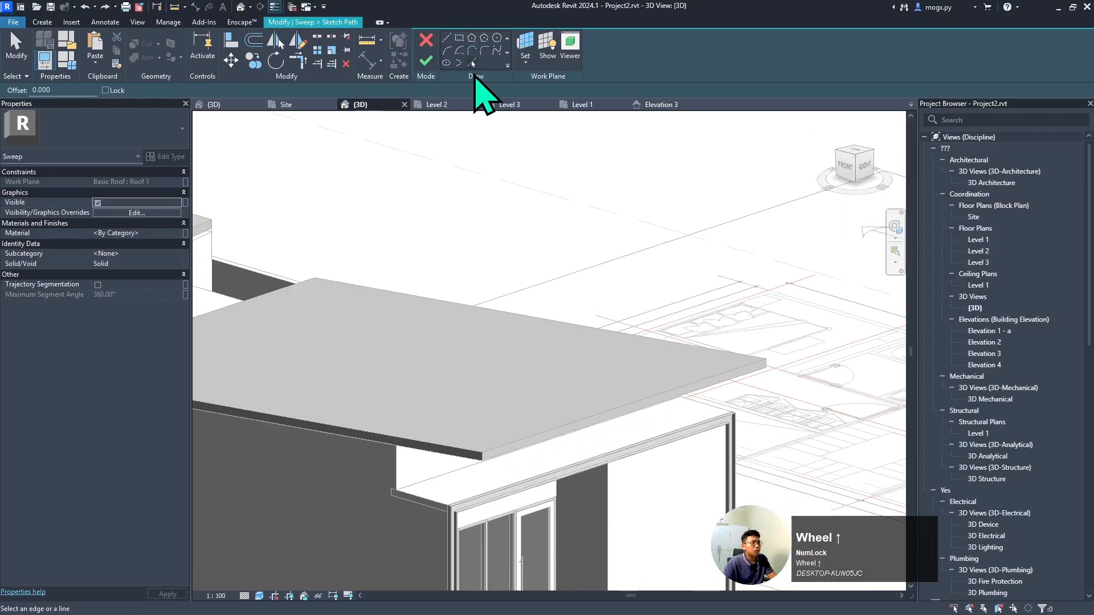
- Try to pick the roof's upper front edge and side edge as the sweep path, and discard the path sketch
{"action": "left_click", "coordinate": [507, 450]}
{"action": "scroll", "coordinate": [548, 388], "scroll_direction": "up", "scroll_amount": 3}
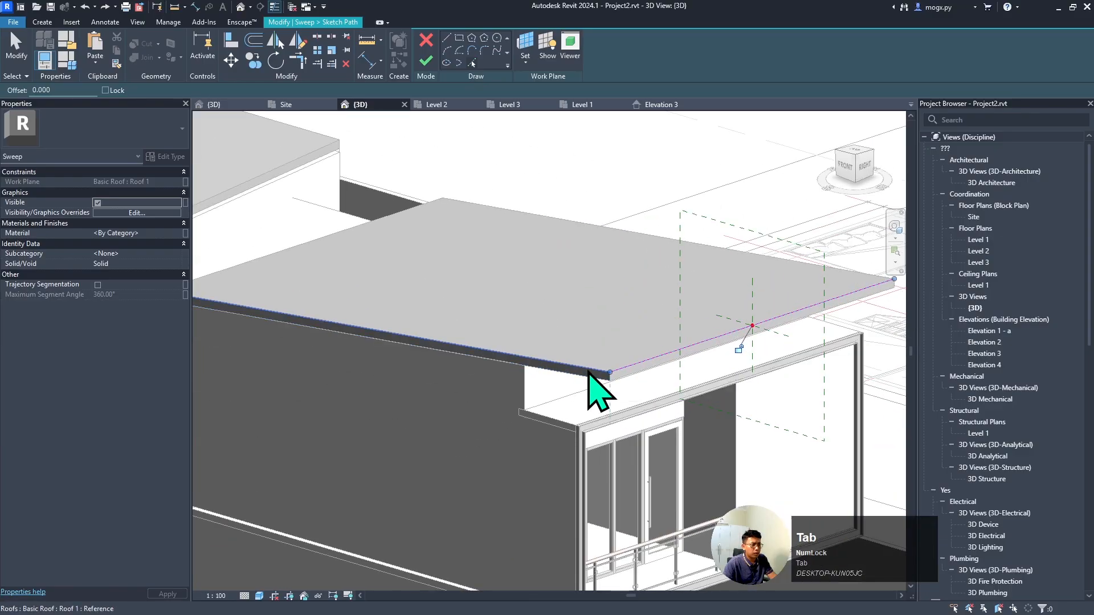
{"action": "scroll", "coordinate": [541, 364], "scroll_direction": "down", "scroll_amount": 3}
{"action": "scroll", "coordinate": [452, 337], "scroll_direction": "up", "scroll_amount": 3}
{"action": "left_click", "coordinate": [463, 362]}
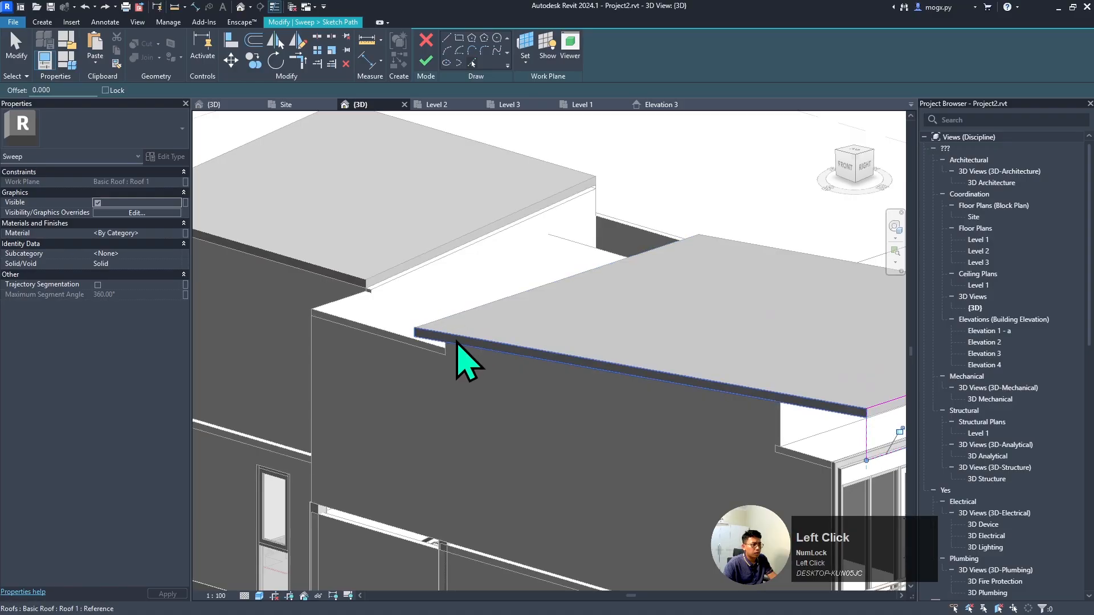
{"action": "scroll", "coordinate": [721, 364], "scroll_direction": "down", "scroll_amount": 2}
{"action": "scroll", "coordinate": [712, 347], "scroll_direction": "up", "scroll_amount": 2}
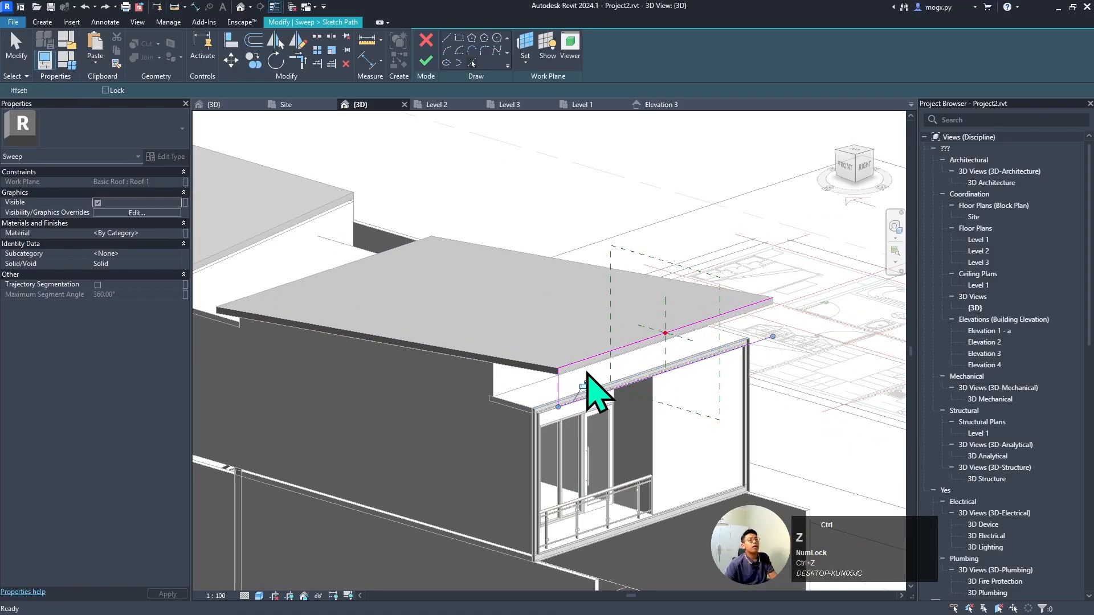
{"action": "scroll", "coordinate": [659, 312], "scroll_direction": "down", "scroll_amount": 5}
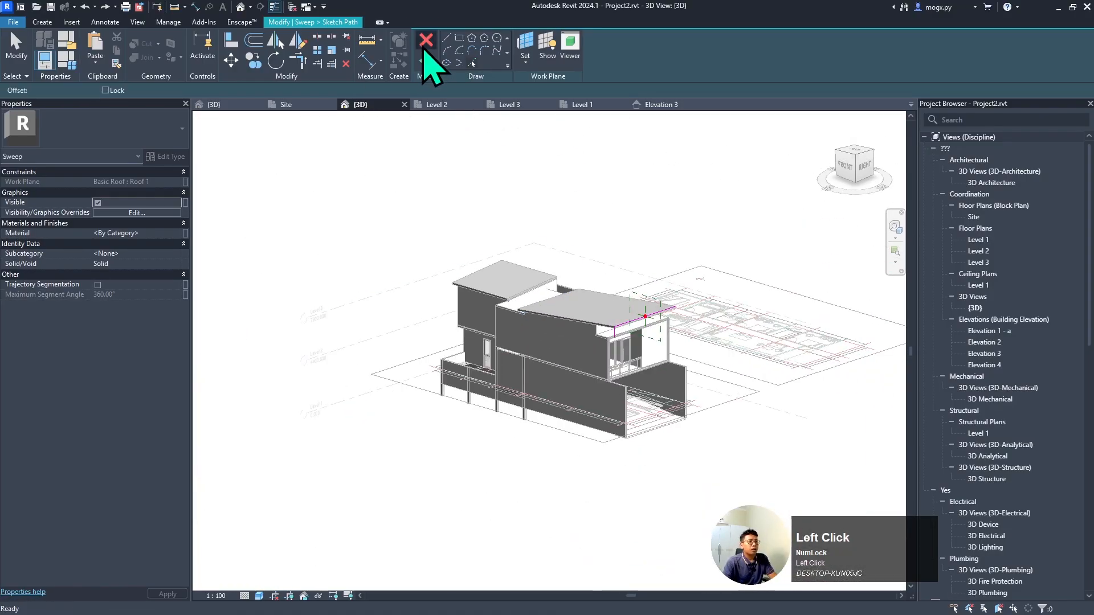
{"action": "left_click", "coordinate": [425, 47]}
{"action": "left_click", "coordinate": [624, 322]}
- Set the sweep's work plane by picking the sloped top face of the roof above the balcony
{"action": "scroll", "coordinate": [689, 354], "scroll_direction": "down", "scroll_amount": 2}
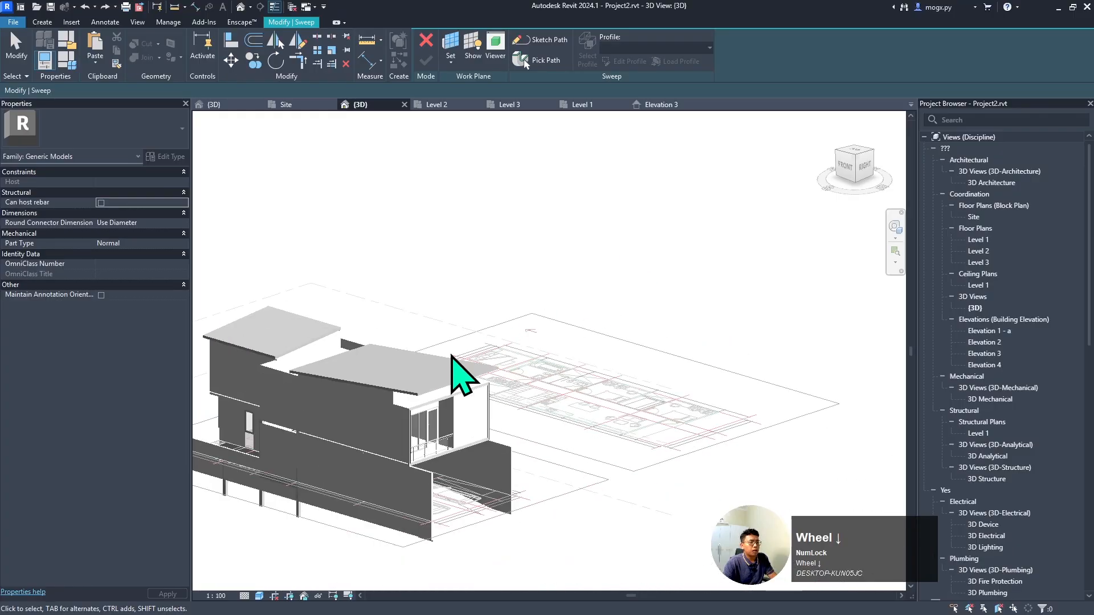
{"action": "scroll", "coordinate": [453, 356], "scroll_direction": "up", "scroll_amount": 2}
{"action": "left_click", "coordinate": [450, 45]}
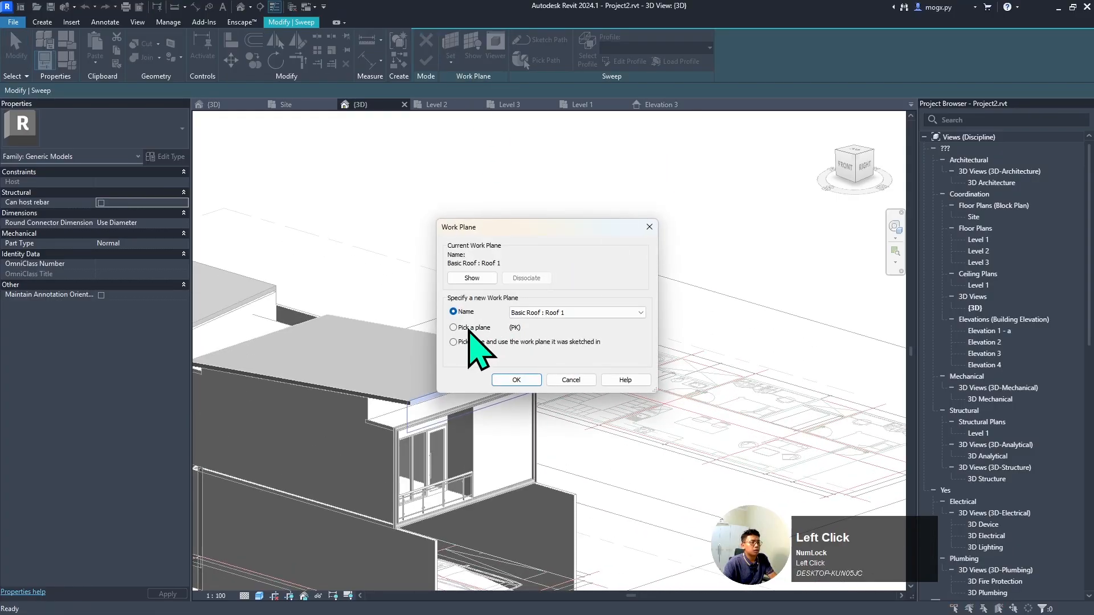
{"action": "left_click", "coordinate": [530, 381]}
{"action": "scroll", "coordinate": [581, 332], "scroll_direction": "down", "scroll_amount": 2}
{"action": "scroll", "coordinate": [488, 362], "scroll_direction": "up", "scroll_amount": 3}
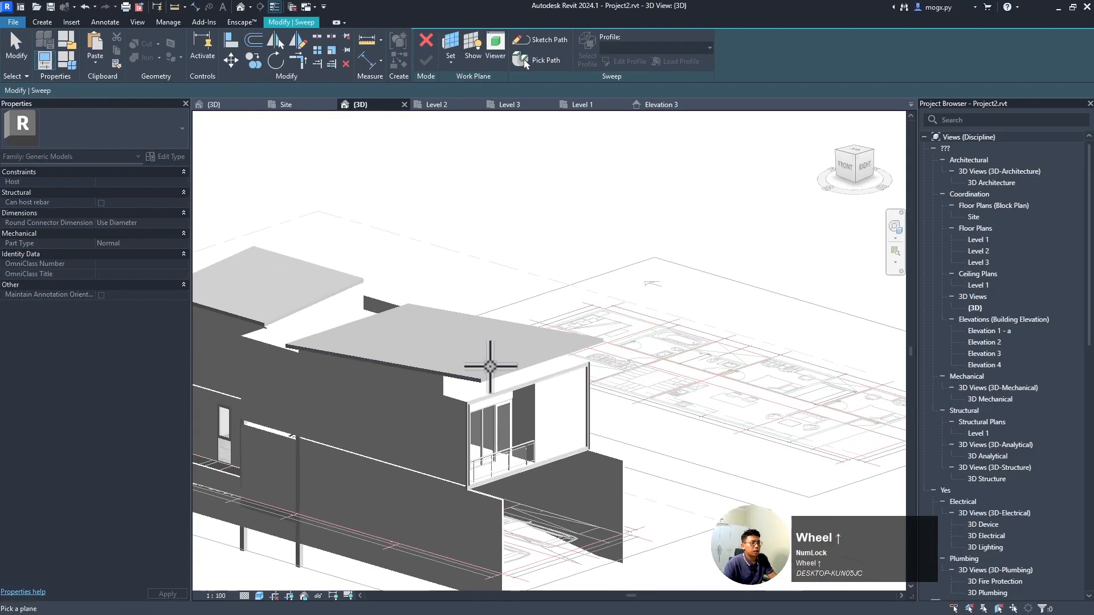
{"action": "left_click", "coordinate": [481, 378]}
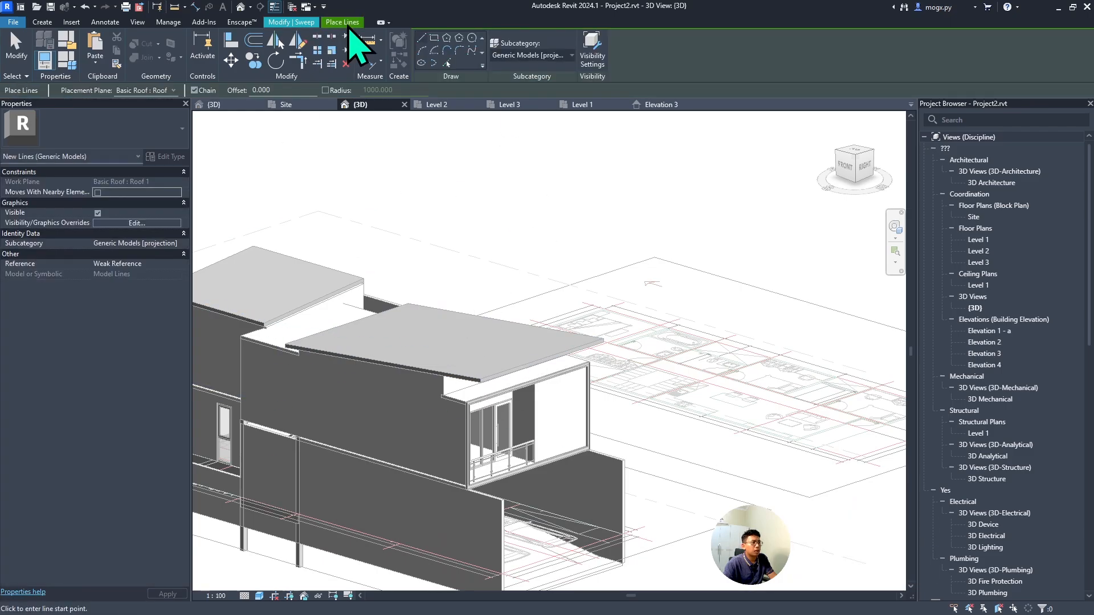
- Sketch the sweep path as a closed loop by picking all four top edges of the roof
{"action": "left_click", "coordinate": [291, 23]}
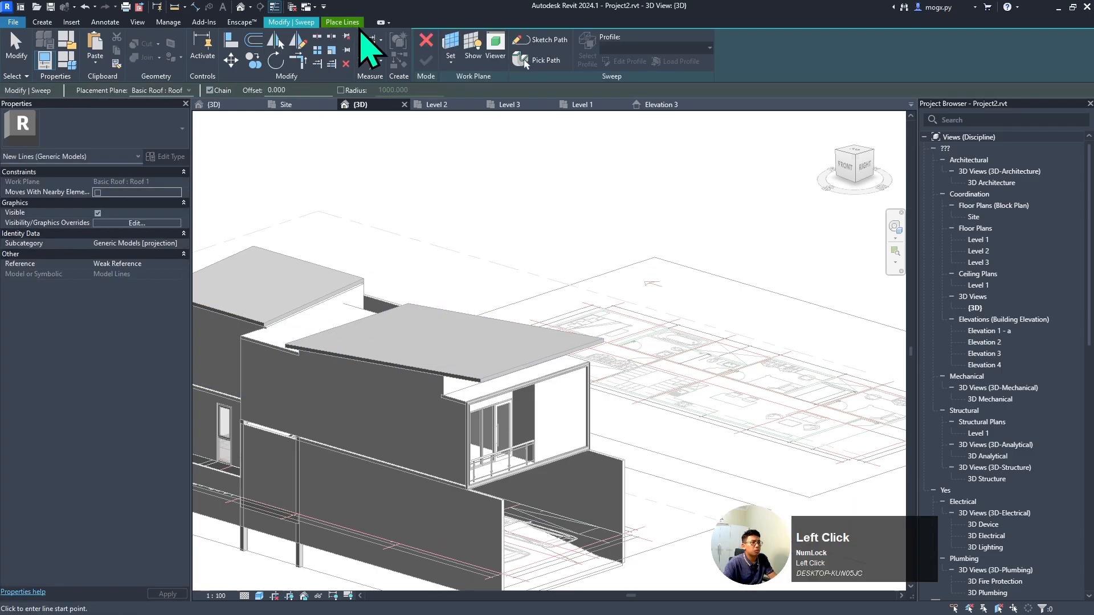
{"action": "left_click", "coordinate": [536, 39]}
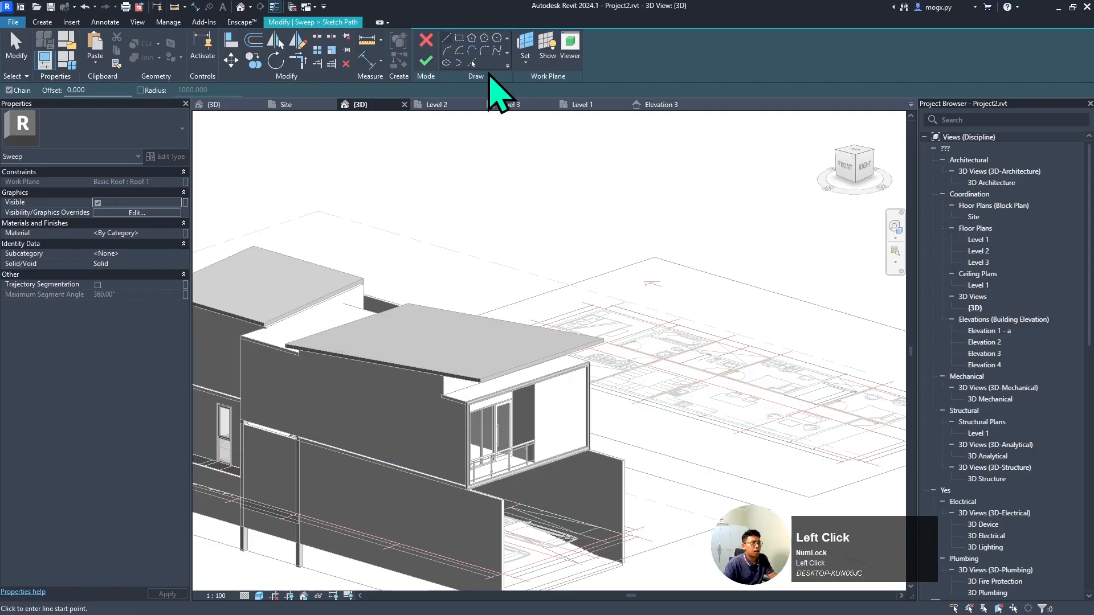
{"action": "scroll", "coordinate": [266, 314], "scroll_direction": "up", "scroll_amount": 2}
{"action": "left_click", "coordinate": [309, 344]}
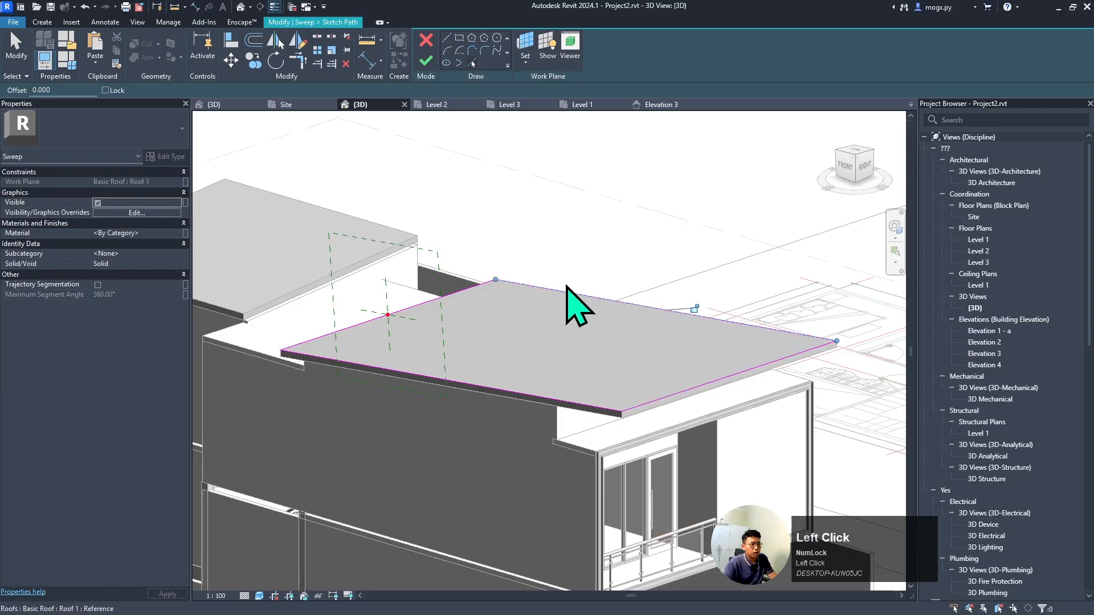
{"action": "scroll", "coordinate": [566, 286], "scroll_direction": "down", "scroll_amount": 2}
{"action": "key", "text": "Escape"}
{"action": "scroll", "coordinate": [684, 220], "scroll_direction": "down", "scroll_amount": 2}
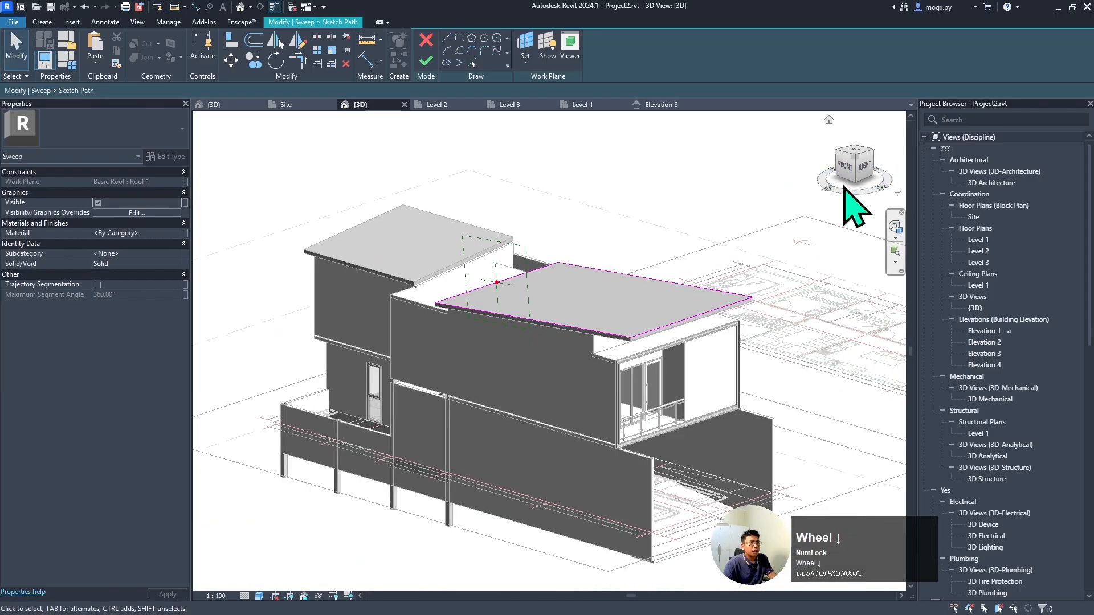
- Finish the sweep path and open the profile for sketching in the front view, zoomed to the roof's low corner
{"action": "left_click", "coordinate": [845, 169]}
{"action": "scroll", "coordinate": [436, 377], "scroll_direction": "up", "scroll_amount": 5}
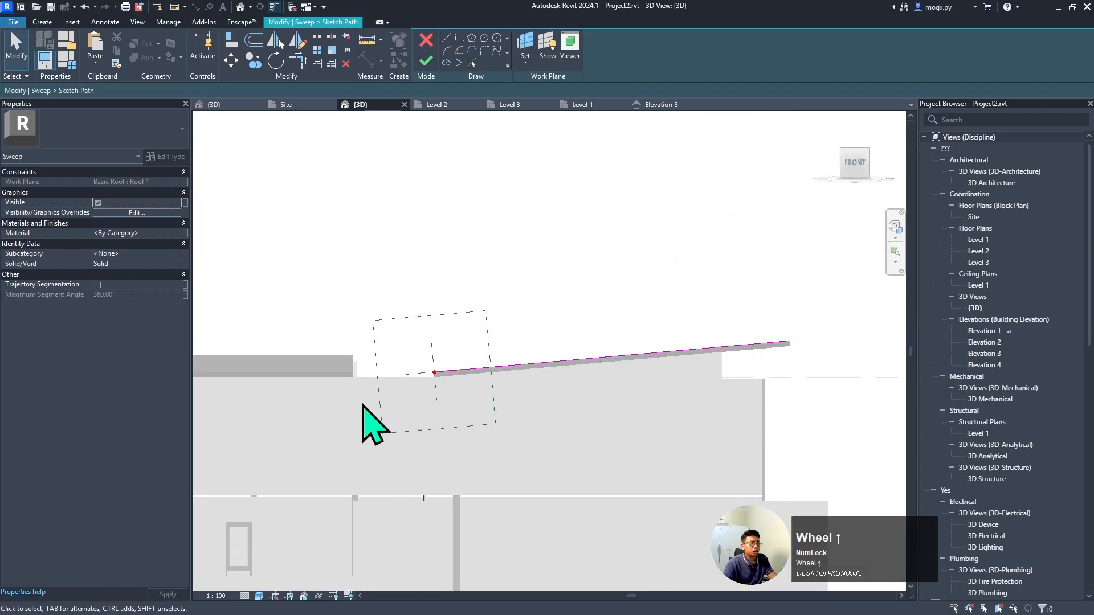
{"action": "scroll", "coordinate": [447, 398], "scroll_direction": "up", "scroll_amount": 3}
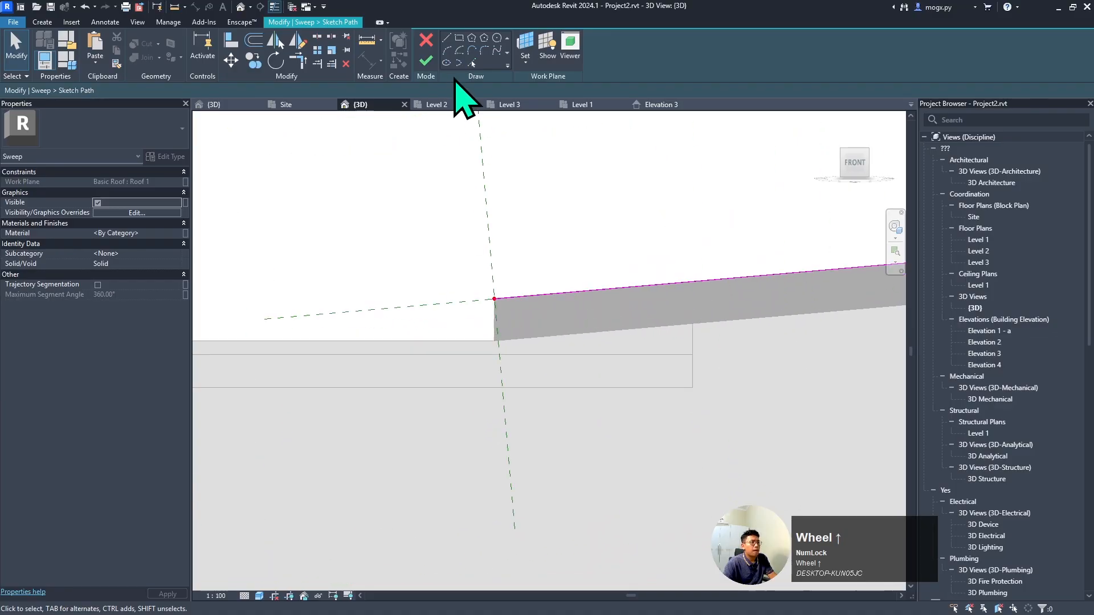
{"action": "left_click", "coordinate": [426, 61]}
{"action": "left_click", "coordinate": [614, 64]}
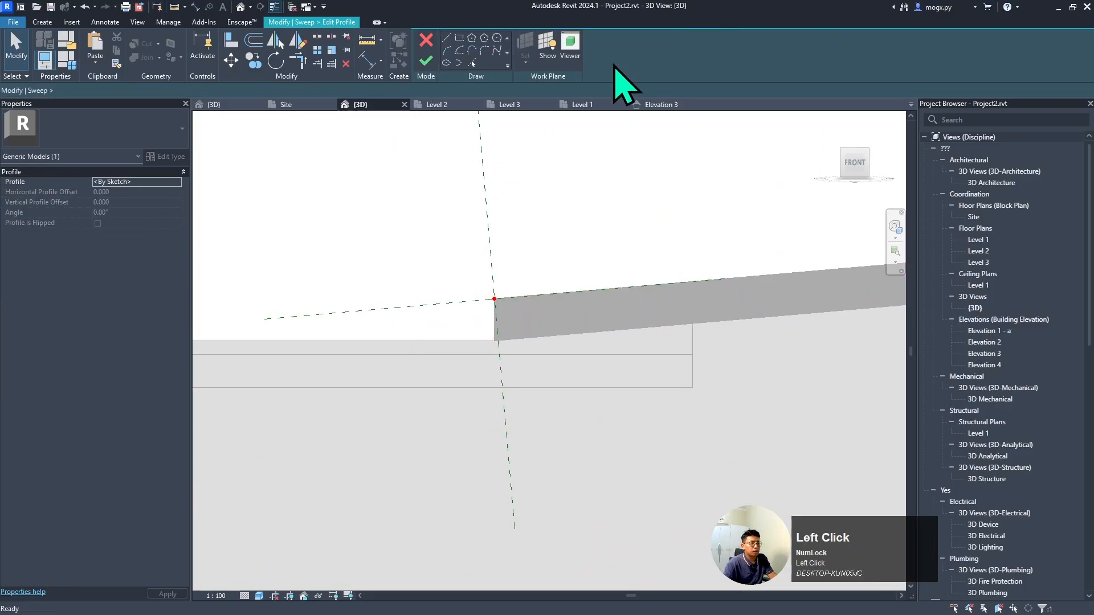
- Draw two profile lines from the roof's top corner: about 154 mm down the roof's thickness and 80 mm outward along its slope
{"action": "scroll", "coordinate": [495, 305], "scroll_direction": "up", "scroll_amount": 3}
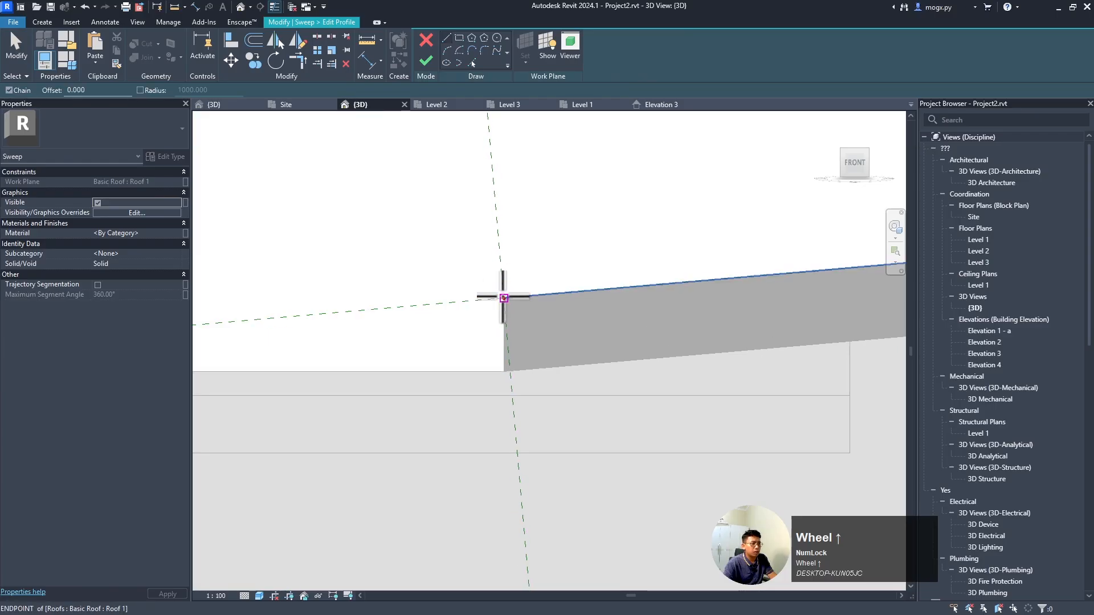
{"action": "left_click", "coordinate": [500, 296]}
{"action": "scroll", "coordinate": [518, 359], "scroll_direction": "up", "scroll_amount": 2}
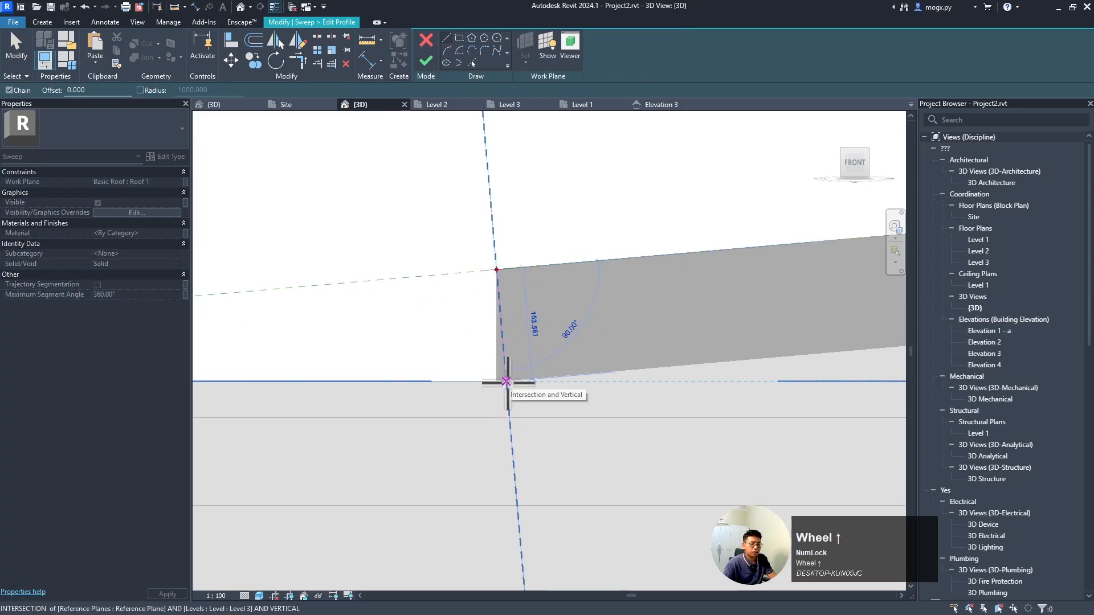
{"action": "left_click", "coordinate": [506, 380]}
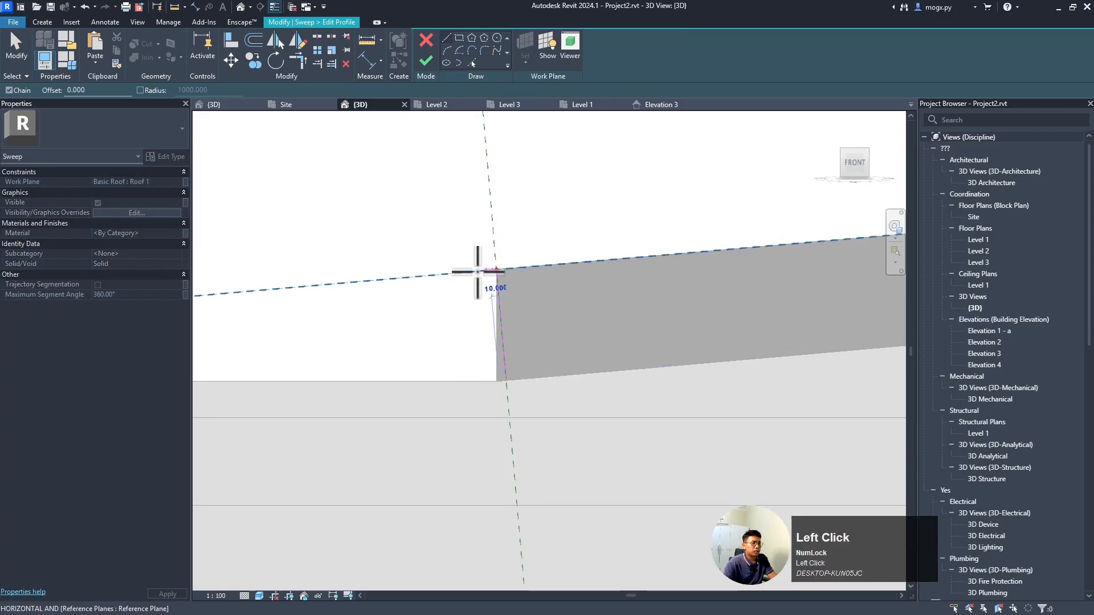
{"action": "left_click", "coordinate": [477, 272]}
{"action": "type", "text": "80"}
{"action": "key", "text": "Return"}
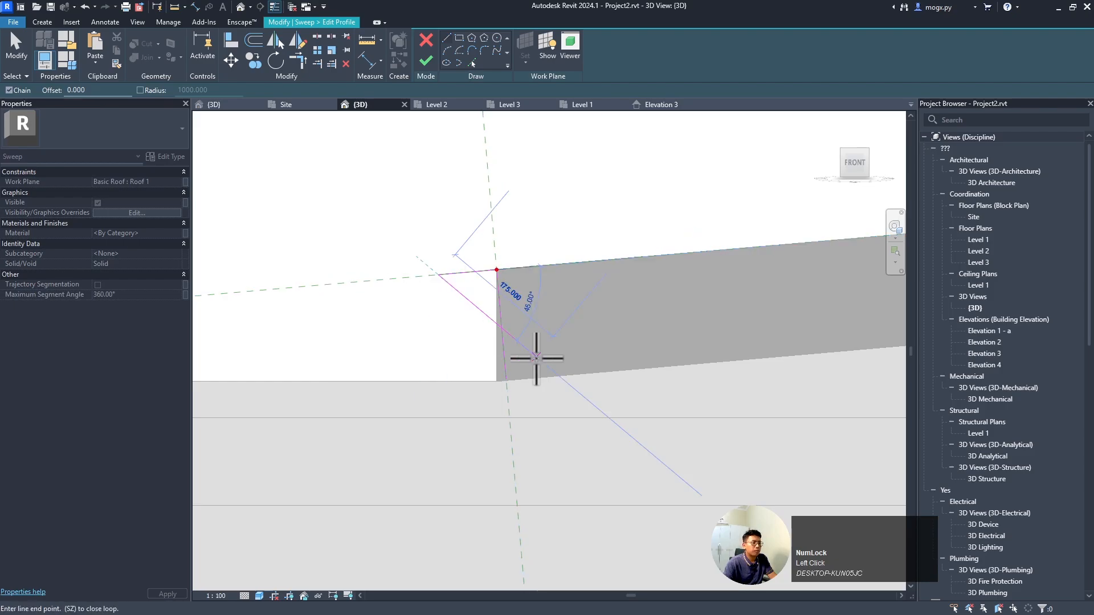
{"action": "key", "text": "Escape"}
{"action": "left_click", "coordinate": [502, 382]}
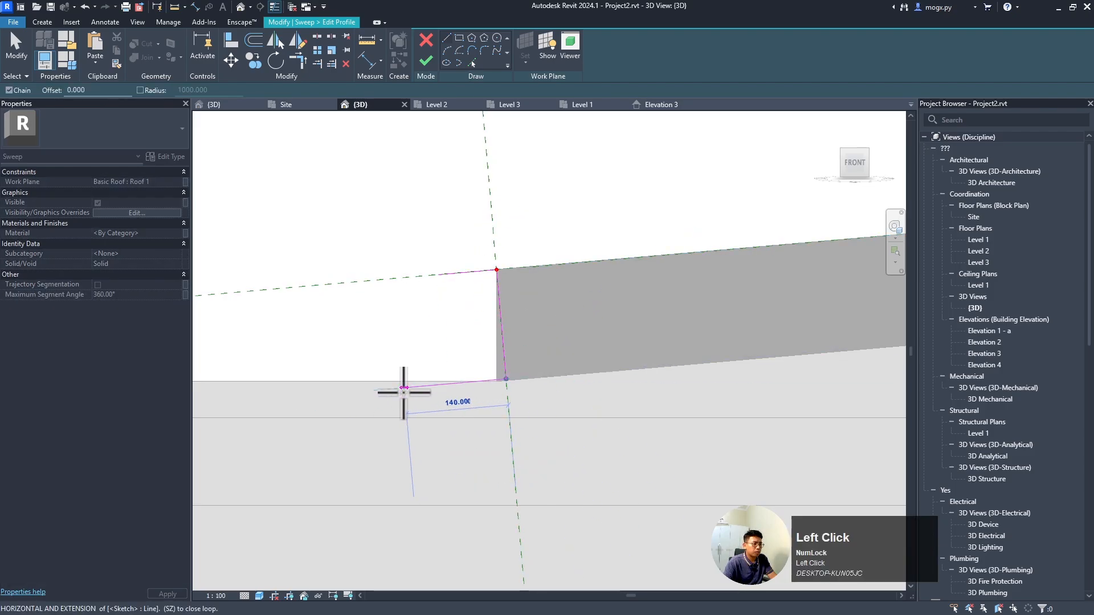
{"action": "key", "text": "Escape"}
{"action": "key", "text": "Escape"}
- Offset the 80 mm profile line 8 mm downward as a copy and close its outer end with a short line
{"action": "left_click", "coordinate": [456, 274]}
{"action": "scroll", "coordinate": [455, 274], "scroll_direction": "up", "scroll_amount": 3}
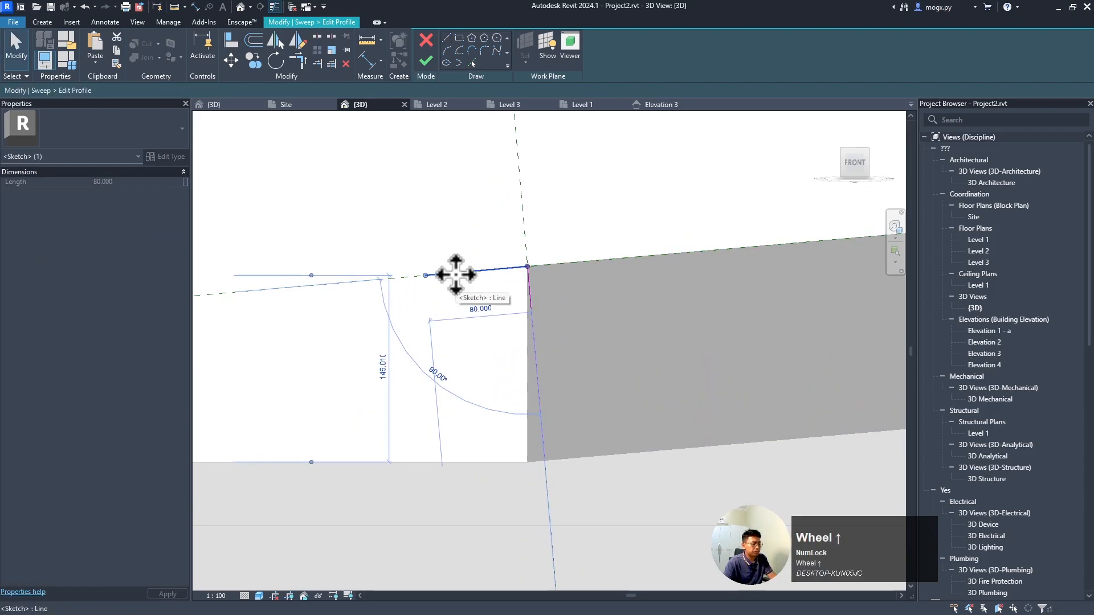
{"action": "key", "text": "o"}
{"action": "key", "text": "f"}
{"action": "left_click", "coordinate": [474, 286]}
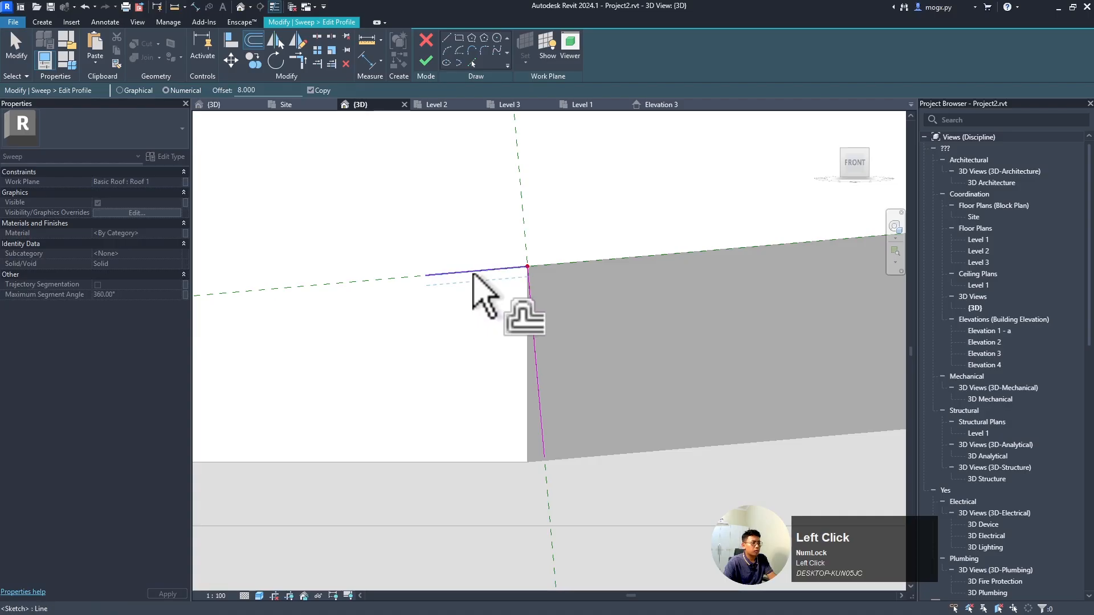
{"action": "left_click", "coordinate": [447, 37]}
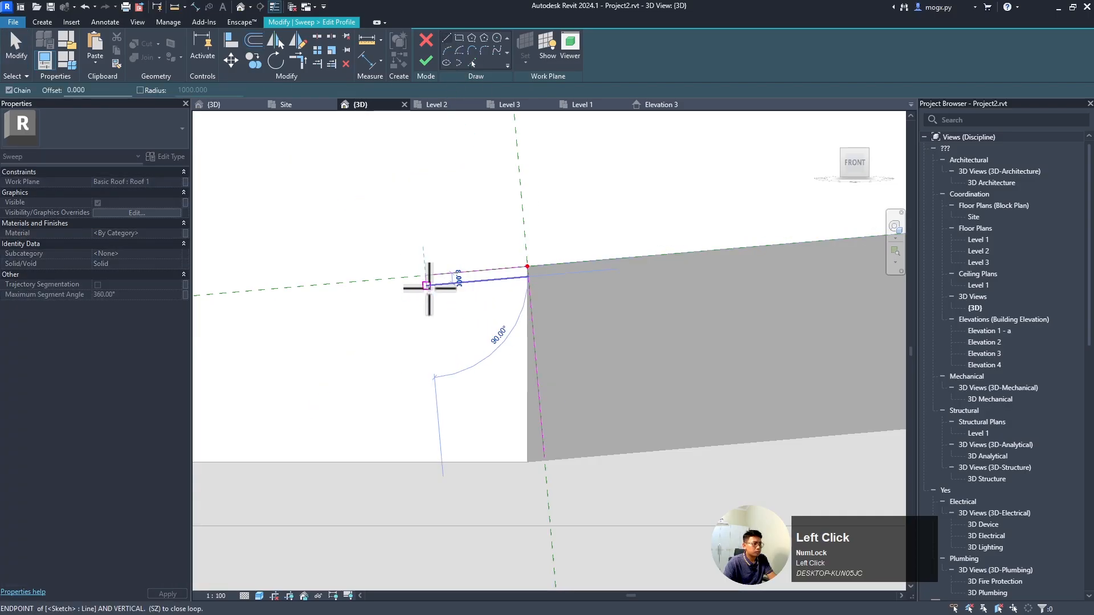
{"action": "left_click", "coordinate": [426, 285]}
{"action": "key", "text": "Escape"}
{"action": "key", "text": "Escape"}
- Offset the long profile line 8 mm outward as a copy and trim it to the underside line of the top flange
{"action": "key", "text": "f"}
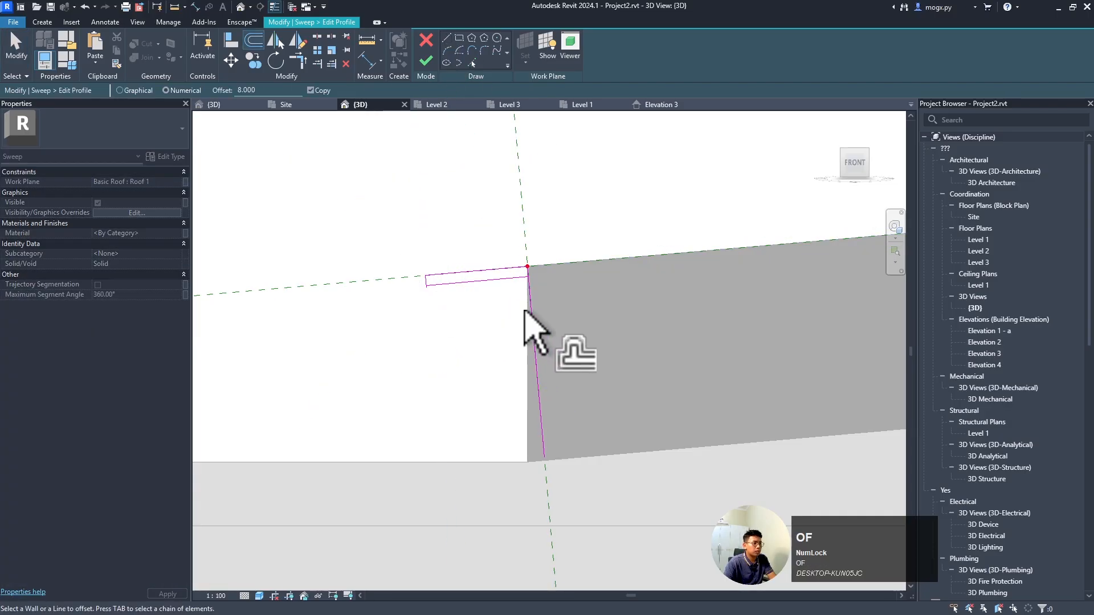
{"action": "left_click", "coordinate": [529, 319]}
{"action": "scroll", "coordinate": [433, 288], "scroll_direction": "up", "scroll_amount": 3}
{"action": "key", "text": "t"}
{"action": "key", "text": "r"}
{"action": "left_click", "coordinate": [429, 283]}
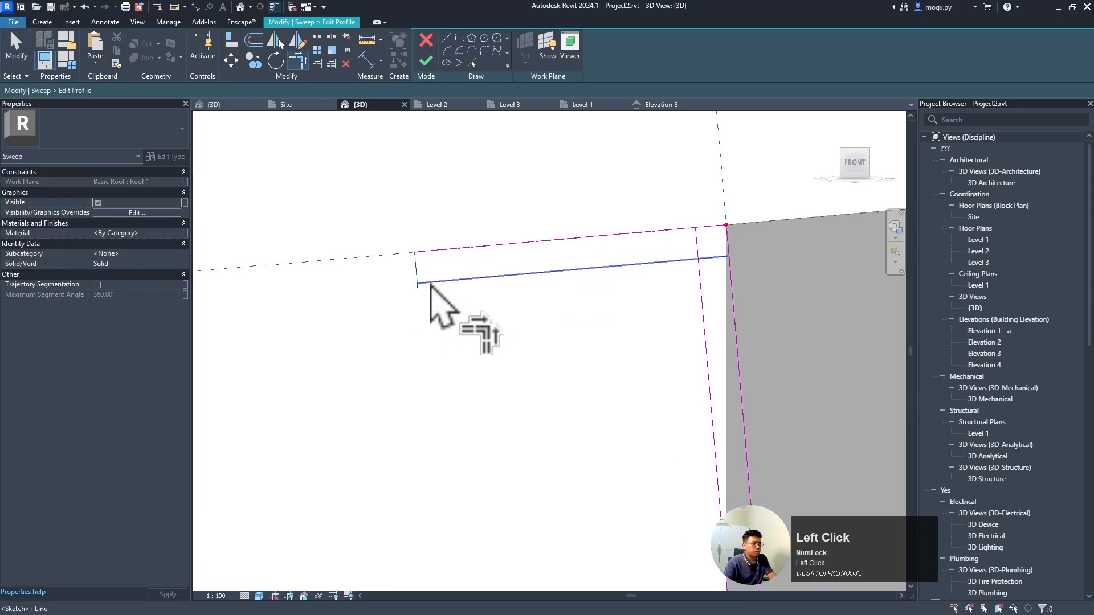
{"action": "left_click", "coordinate": [700, 292]}
{"action": "scroll", "coordinate": [627, 245], "scroll_direction": "down", "scroll_amount": 3}
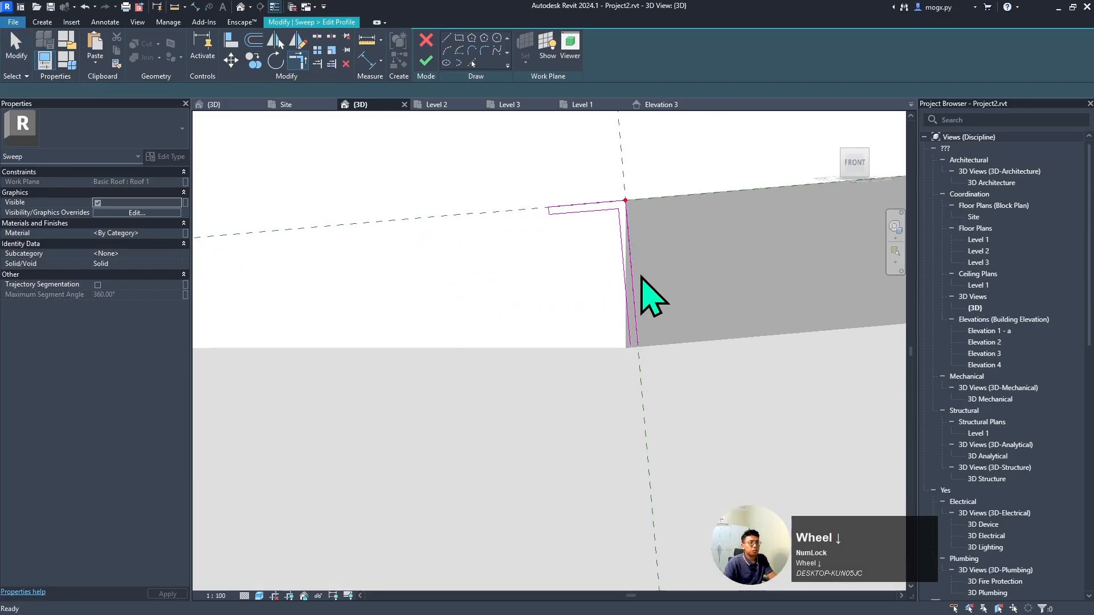
- Mirror the top flange's lines to the lower end of the profile about an axis drawn at the web's midpoint
{"action": "key", "text": "Escape"}
{"action": "key", "text": "Escape"}
{"action": "left_click_drag", "start_coordinate": [507, 183], "coordinate": [670, 259]}
{"action": "key", "text": "m"}
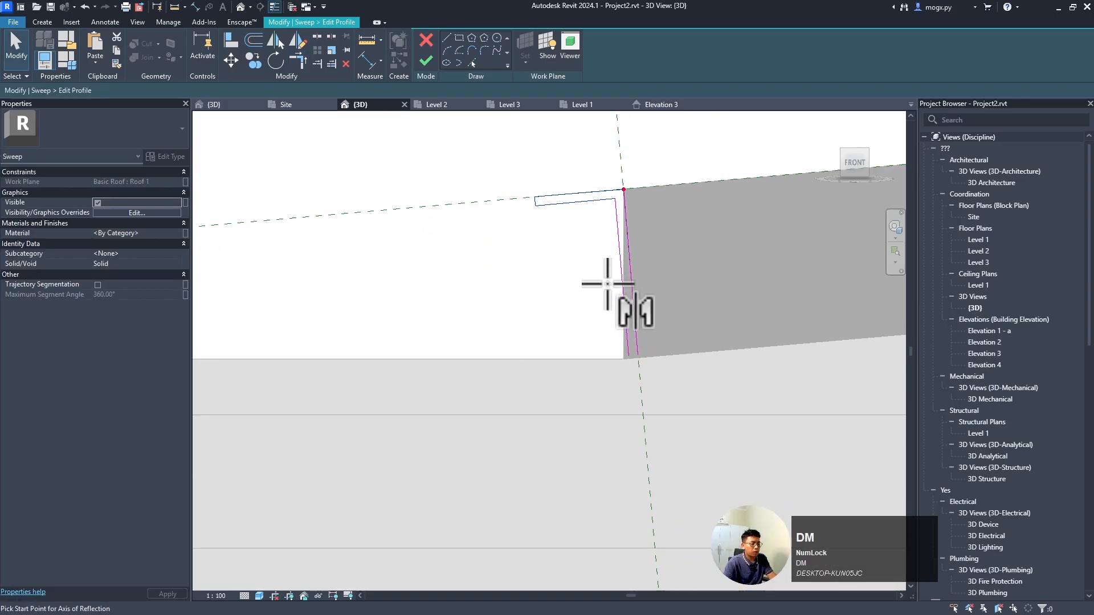
{"action": "left_click", "coordinate": [604, 295]}
{"action": "left_click", "coordinate": [544, 287]}
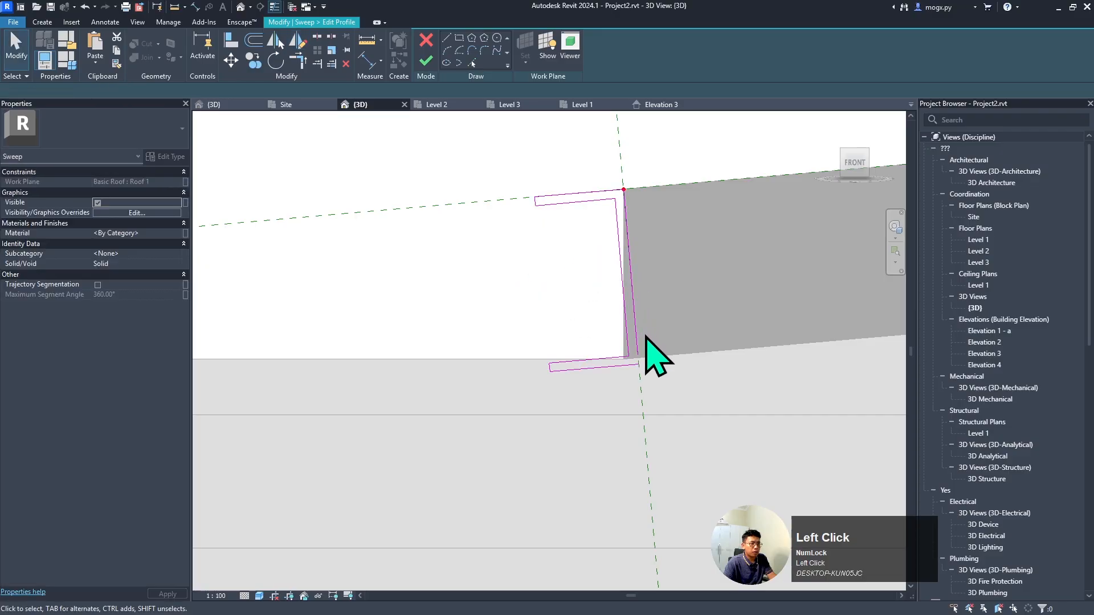
- Trim the web lines to the lower flange to close the C-shaped profile, and finish the profile sketch
{"action": "key", "text": "t"}
{"action": "key", "text": "r"}
{"action": "scroll", "coordinate": [640, 367], "scroll_direction": "up", "scroll_amount": 2}
{"action": "scroll", "coordinate": [604, 433], "scroll_direction": "down", "scroll_amount": 3}
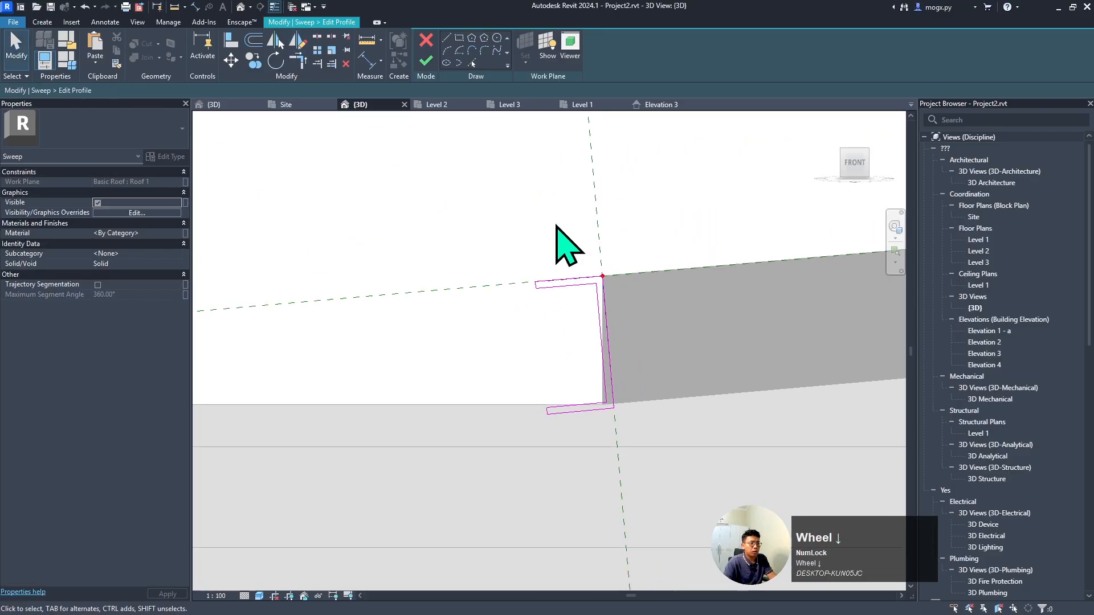
{"action": "left_click", "coordinate": [429, 61]}
- Try to finish the roof-edge sweep, and delete the failing element
{"action": "scroll", "coordinate": [379, 251], "scroll_direction": "down", "scroll_amount": 3}
{"action": "middle_click_drag", "start_coordinate": [378, 254], "coordinate": [596, 365], "text": "shift"}
{"action": "scroll", "coordinate": [335, 289], "scroll_direction": "down", "scroll_amount": 3}
{"action": "scroll", "coordinate": [335, 289], "scroll_direction": "down", "scroll_amount": 2}
{"action": "left_click", "coordinate": [426, 61]}
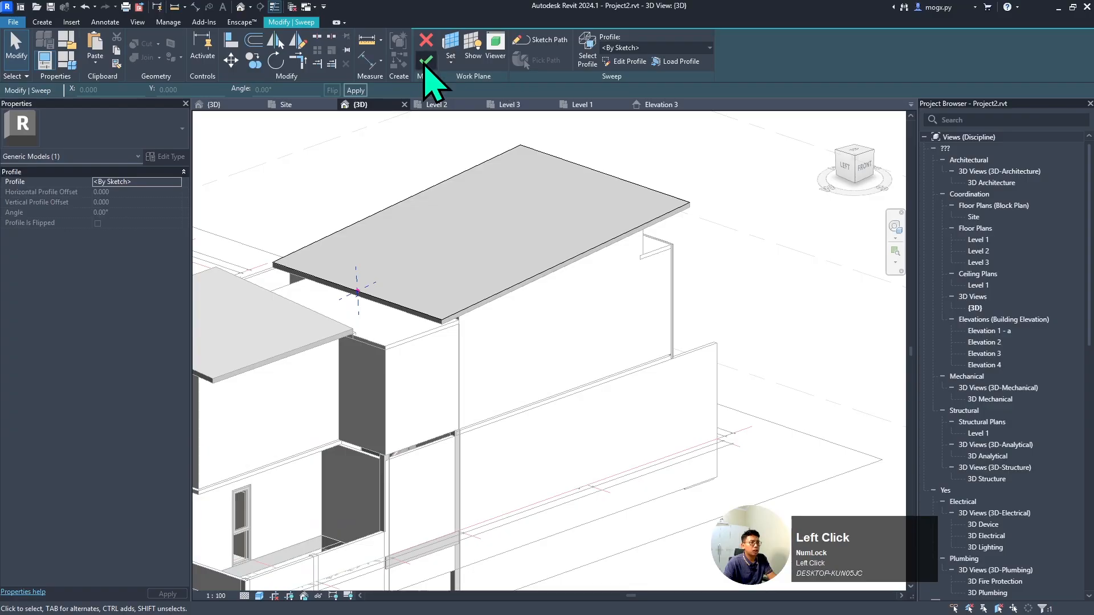
{"action": "left_click", "coordinate": [876, 604]}
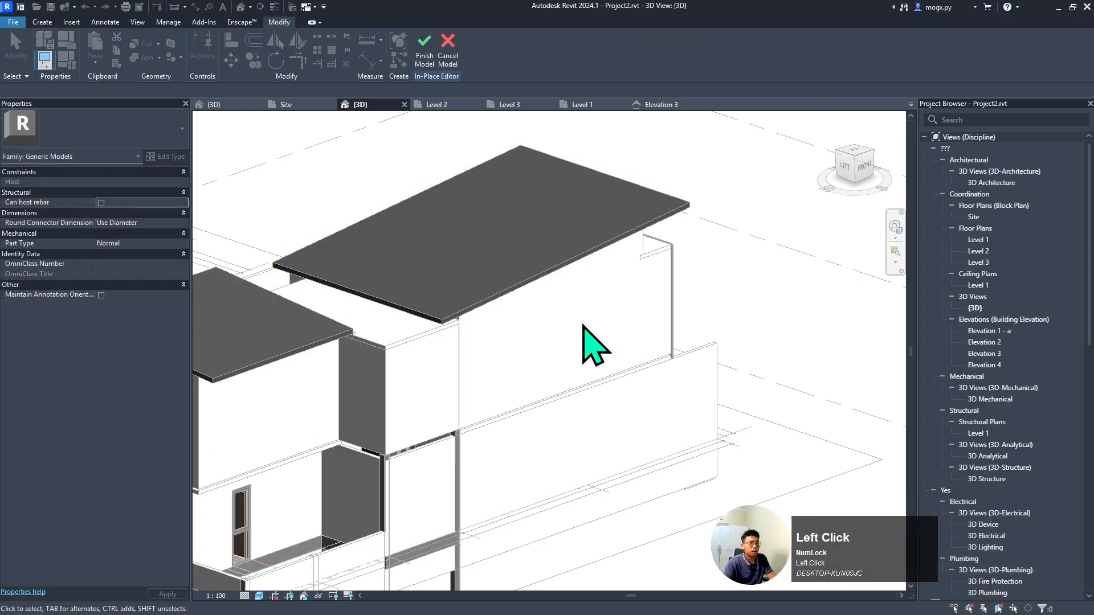
- Undo the sweep deletion back to the profile sketch, and finish the profile again
{"action": "middle_click_drag", "start_coordinate": [681, 291], "coordinate": [433, 290], "text": "shift"}
{"action": "key", "text": "ctrl+z"}
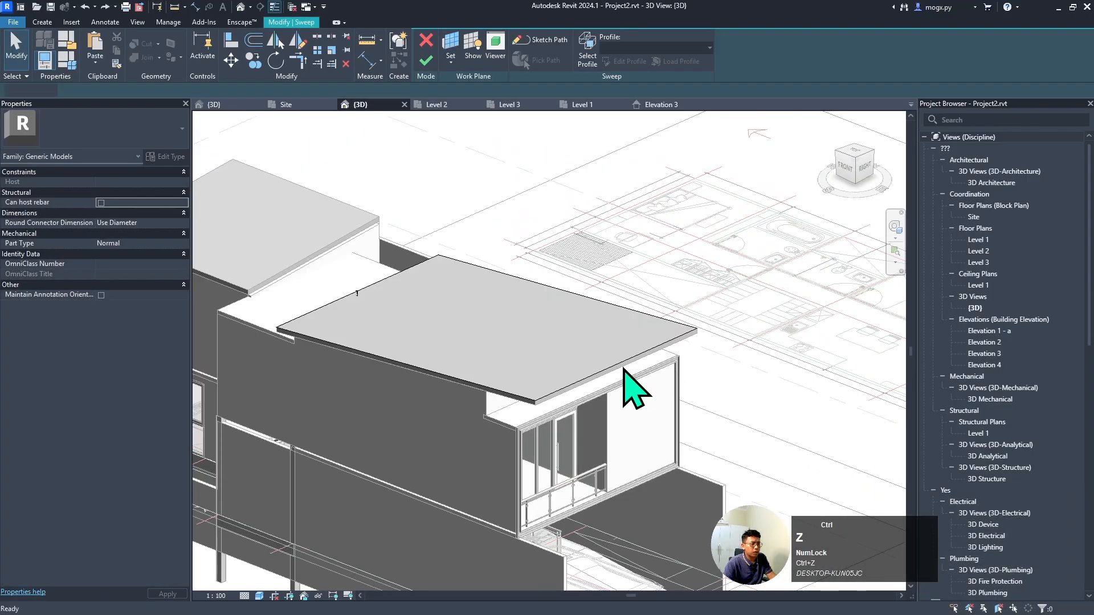
{"action": "key", "text": "ctrl+z"}
{"action": "middle_click_drag", "start_coordinate": [570, 321], "coordinate": [784, 324]}
{"action": "scroll", "coordinate": [435, 220], "scroll_direction": "down", "scroll_amount": 3}
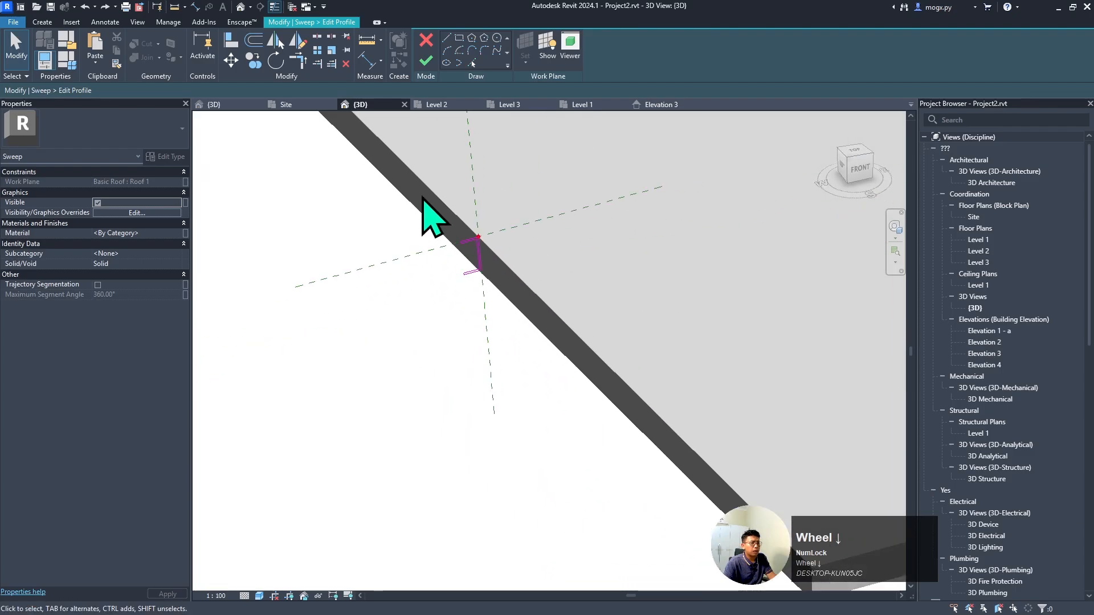
{"action": "left_click", "coordinate": [426, 61]}
{"action": "scroll", "coordinate": [410, 188], "scroll_direction": "down", "scroll_amount": 1}
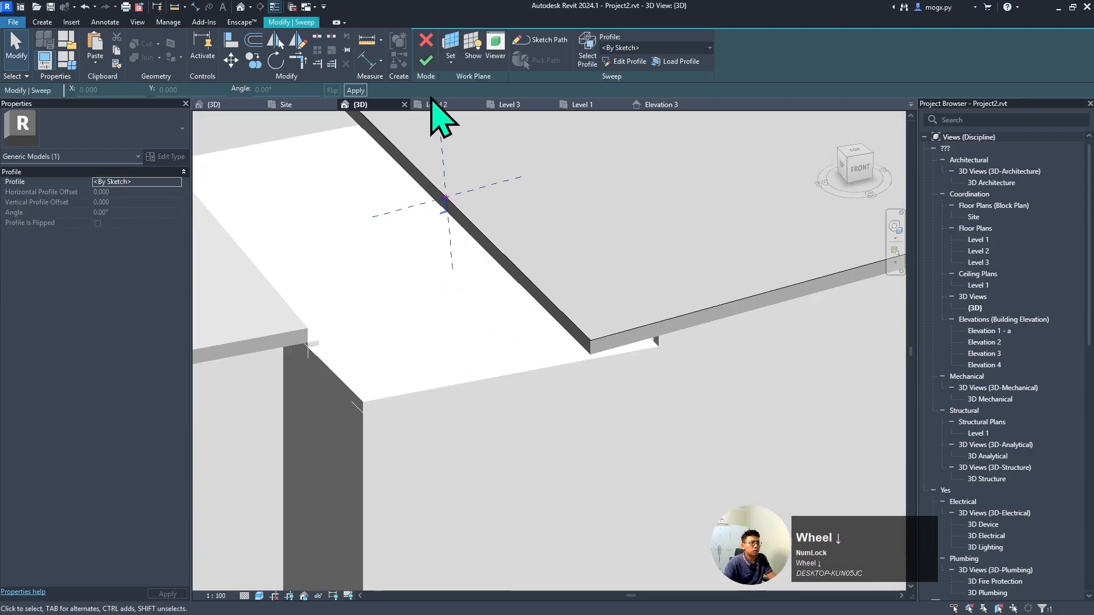
- Try to finish the sweep, examine the failing geometry around the roof, and cancel the attempt
{"action": "left_click", "coordinate": [426, 62]}
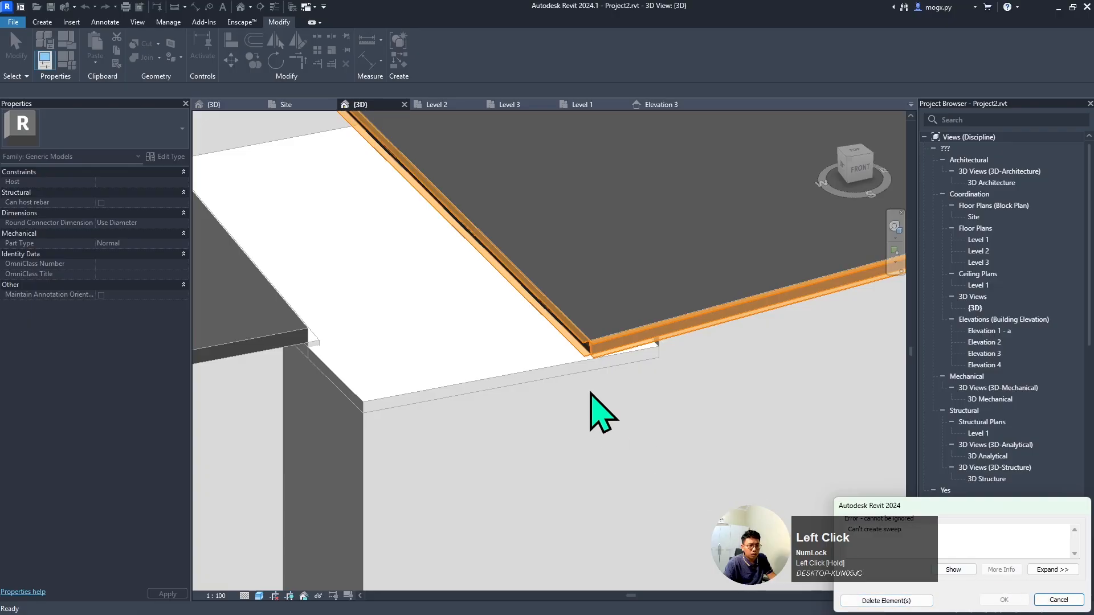
{"action": "scroll", "coordinate": [591, 393], "scroll_direction": "up", "scroll_amount": 4}
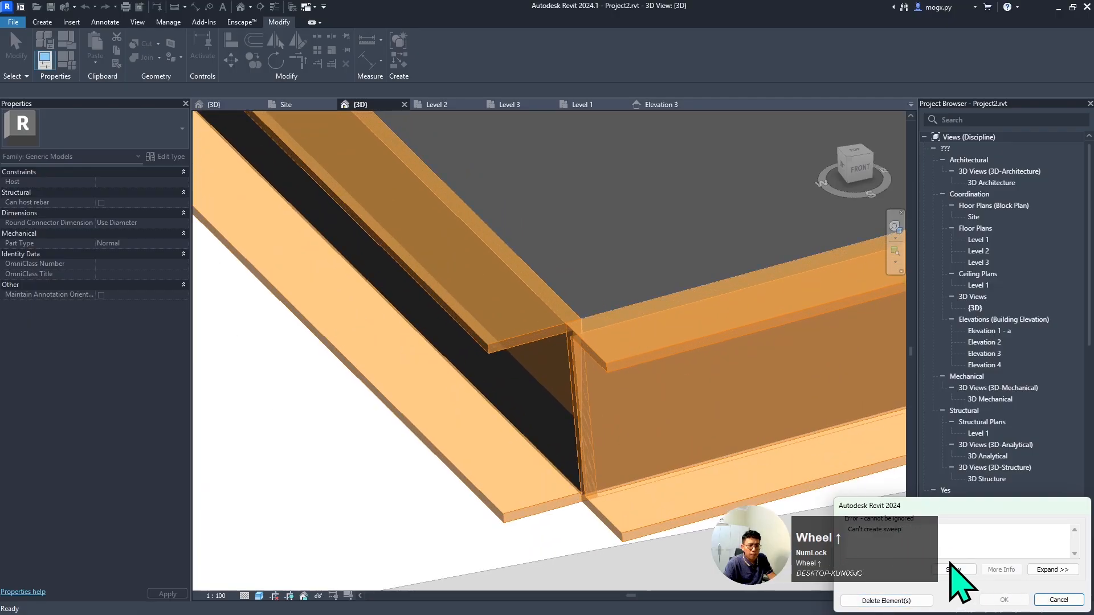
{"action": "left_click", "coordinate": [953, 569]}
{"action": "left_click", "coordinate": [619, 354]}
{"action": "scroll", "coordinate": [581, 383], "scroll_direction": "down", "scroll_amount": 5}
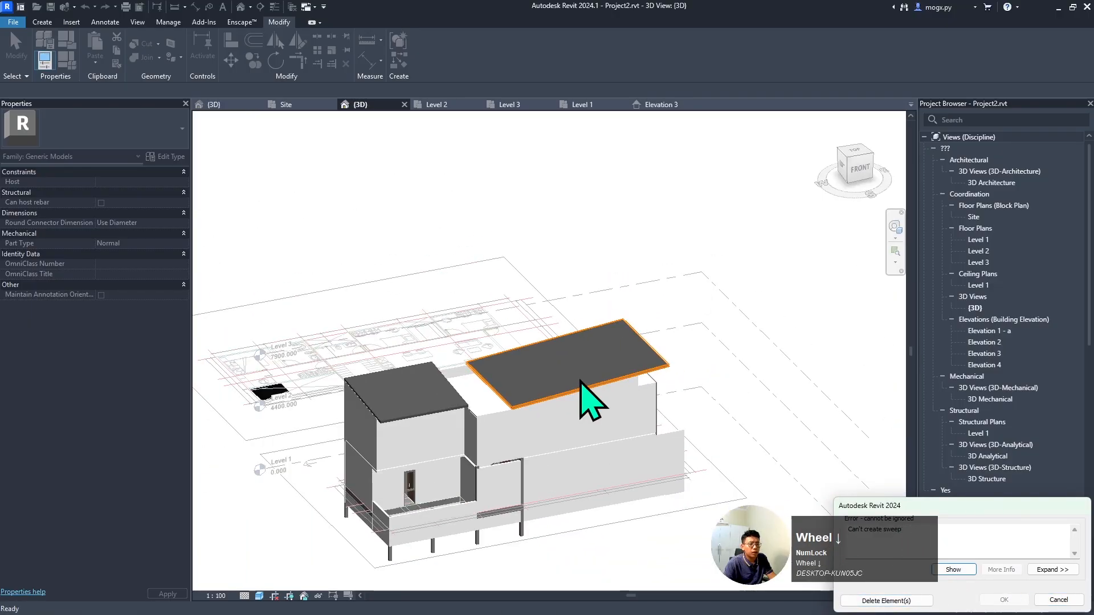
{"action": "scroll", "coordinate": [518, 425], "scroll_direction": "up", "scroll_amount": 3}
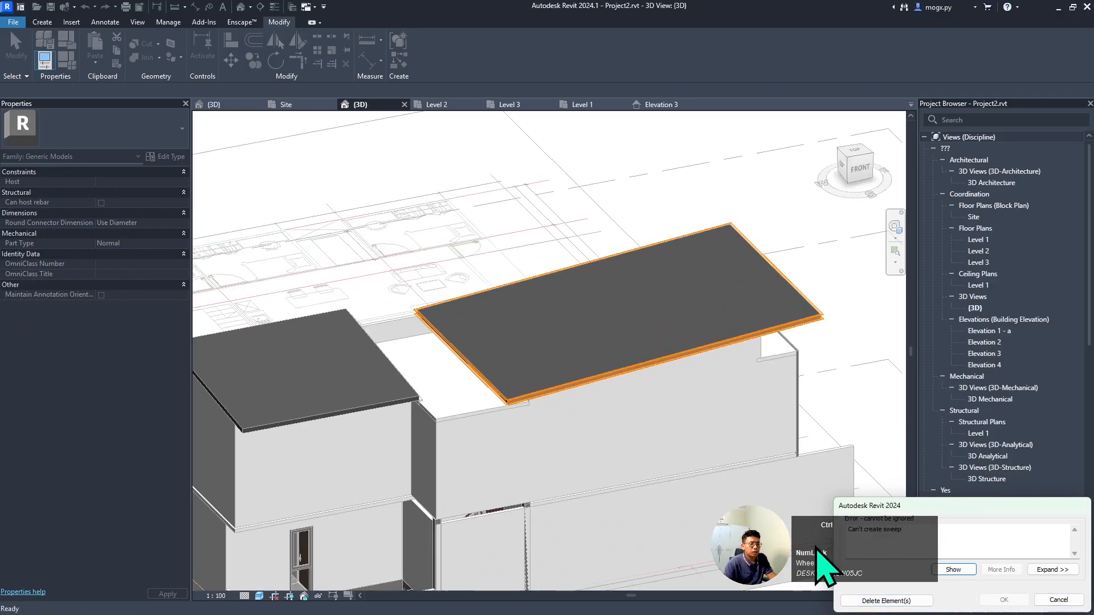
{"action": "left_click", "coordinate": [1040, 601]}
- Reopen the sweep path sketch and trim the path line overshooting the roof's front corner
{"action": "scroll", "coordinate": [578, 324], "scroll_direction": "up", "scroll_amount": 6}
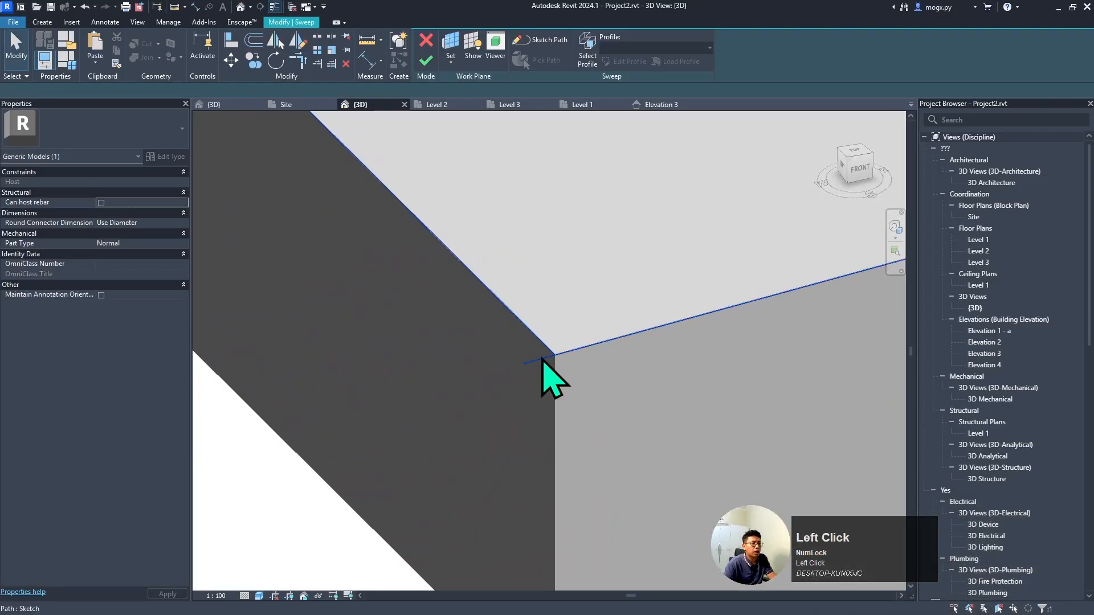
{"action": "double_click", "coordinate": [546, 367]}
{"action": "key", "text": "t"}
{"action": "key", "text": "r"}
{"action": "left_click", "coordinate": [587, 367]}
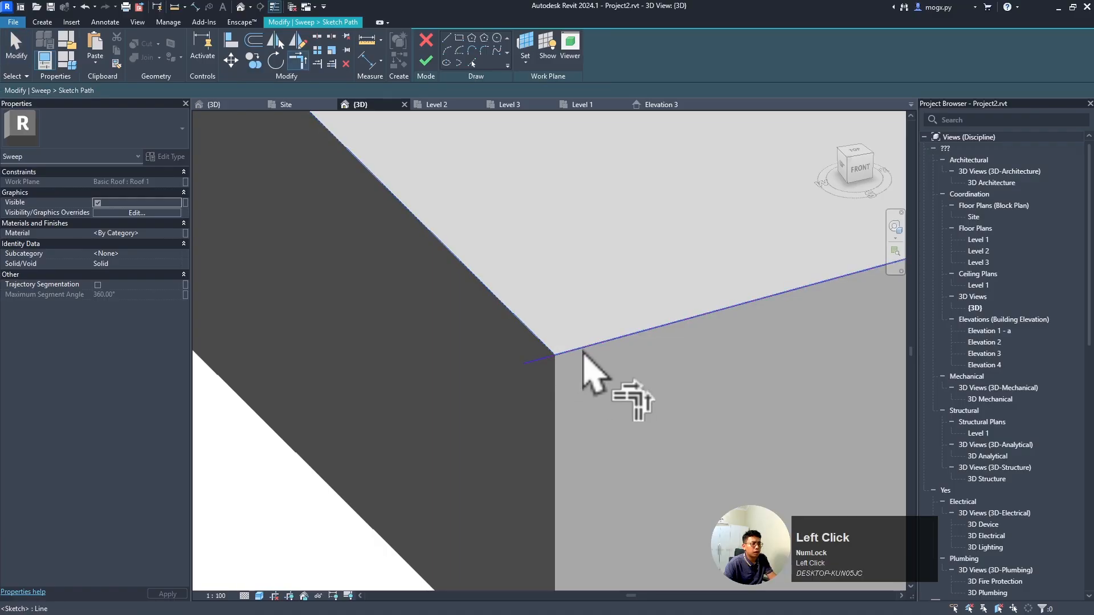
- Check the path's remaining corners for overlaps or gaps, and finish the path sketch
{"action": "scroll", "coordinate": [524, 427], "scroll_direction": "down", "scroll_amount": 3}
{"action": "scroll", "coordinate": [542, 423], "scroll_direction": "down", "scroll_amount": 3}
{"action": "scroll", "coordinate": [342, 244], "scroll_direction": "up", "scroll_amount": 4}
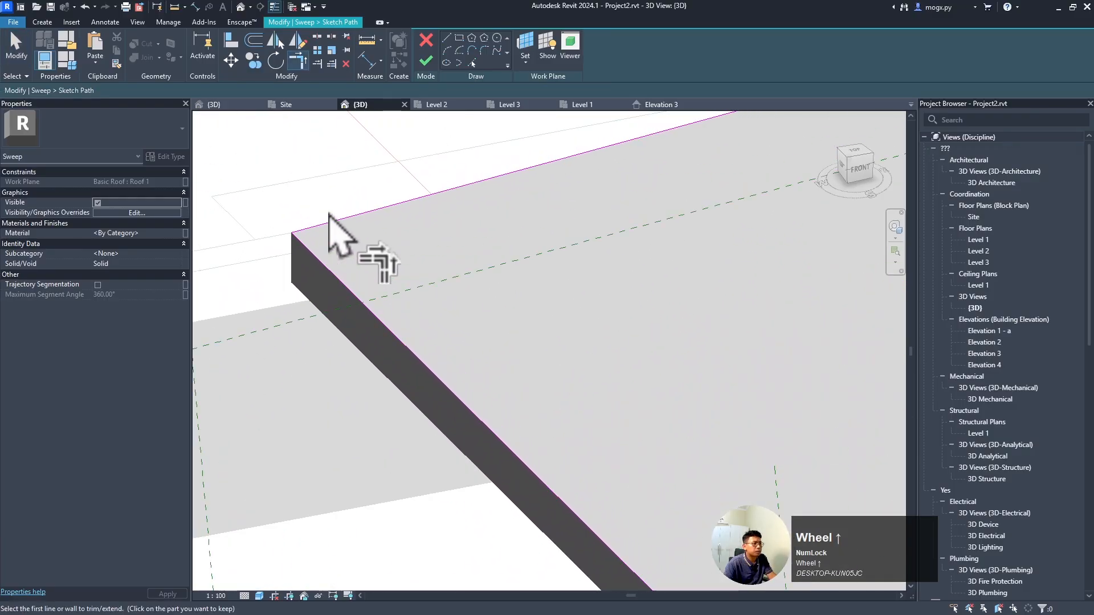
{"action": "key", "text": "Escape"}
{"action": "scroll", "coordinate": [288, 264], "scroll_direction": "down", "scroll_amount": 5}
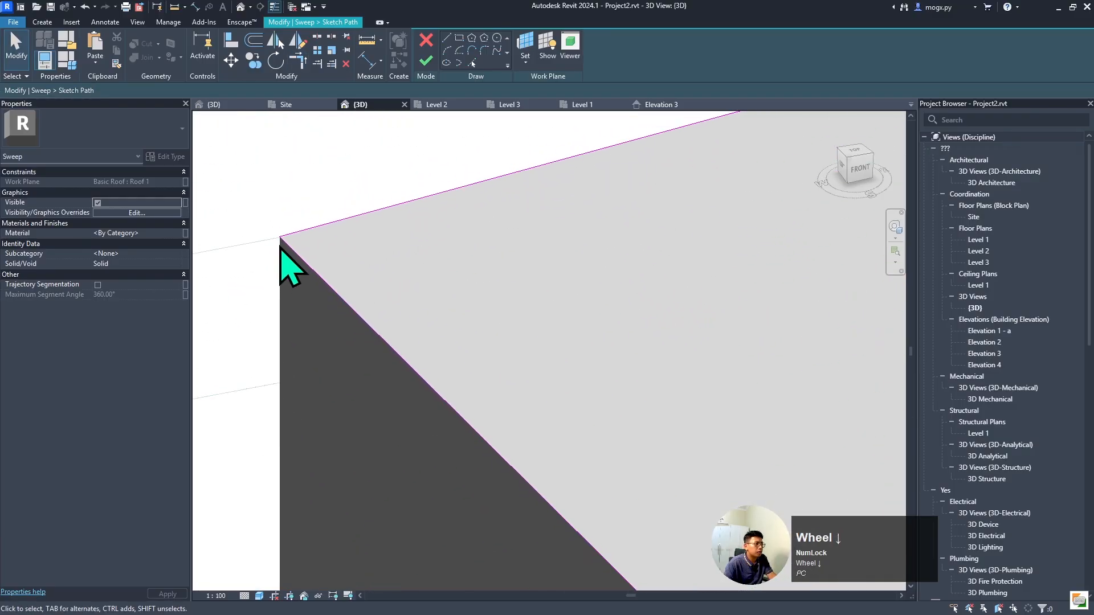
{"action": "scroll", "coordinate": [446, 232], "scroll_direction": "up", "scroll_amount": 5}
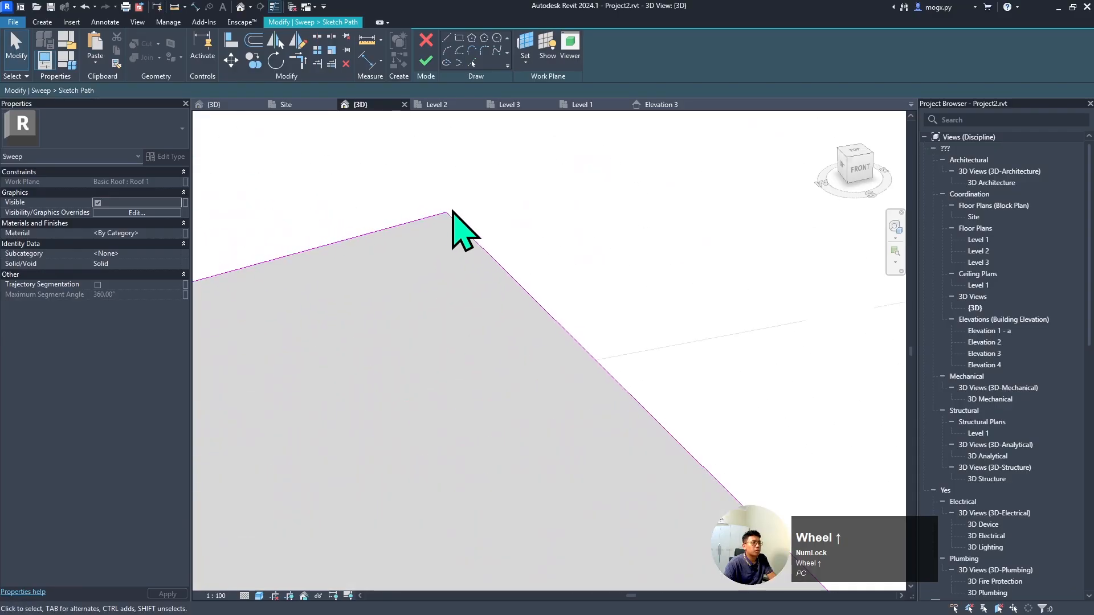
{"action": "scroll", "coordinate": [712, 477], "scroll_direction": "down", "scroll_amount": 1}
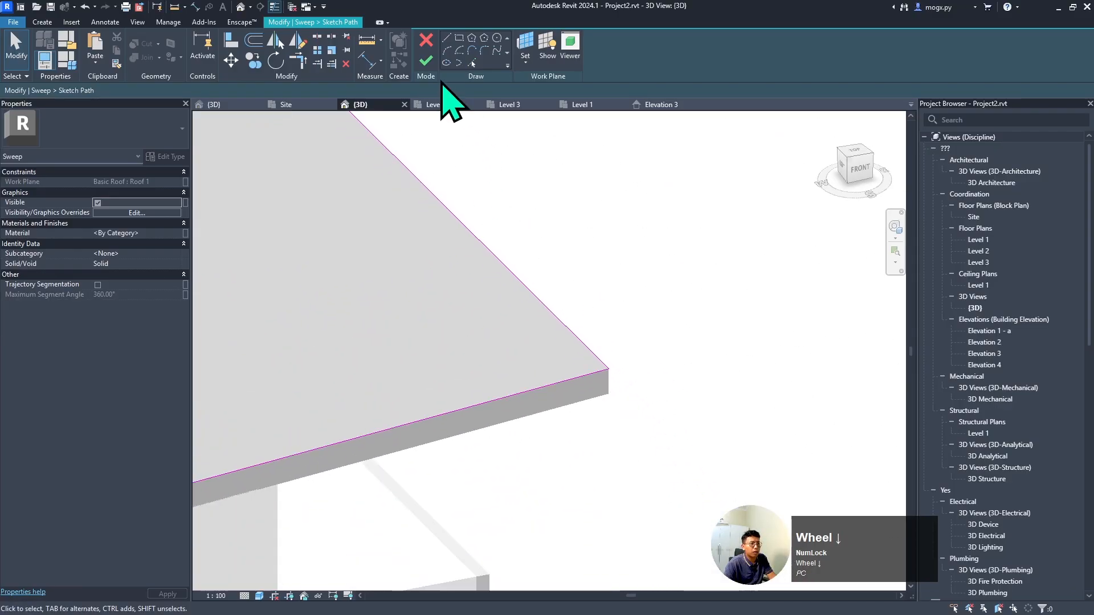
{"action": "left_click", "coordinate": [426, 60]}
- Finish the sweep around the roof's edges and examine the trim from the front corner
{"action": "scroll", "coordinate": [781, 253], "scroll_direction": "down", "scroll_amount": 2}
{"action": "scroll", "coordinate": [648, 305], "scroll_direction": "down", "scroll_amount": 4}
{"action": "scroll", "coordinate": [504, 148], "scroll_direction": "up", "scroll_amount": 2}
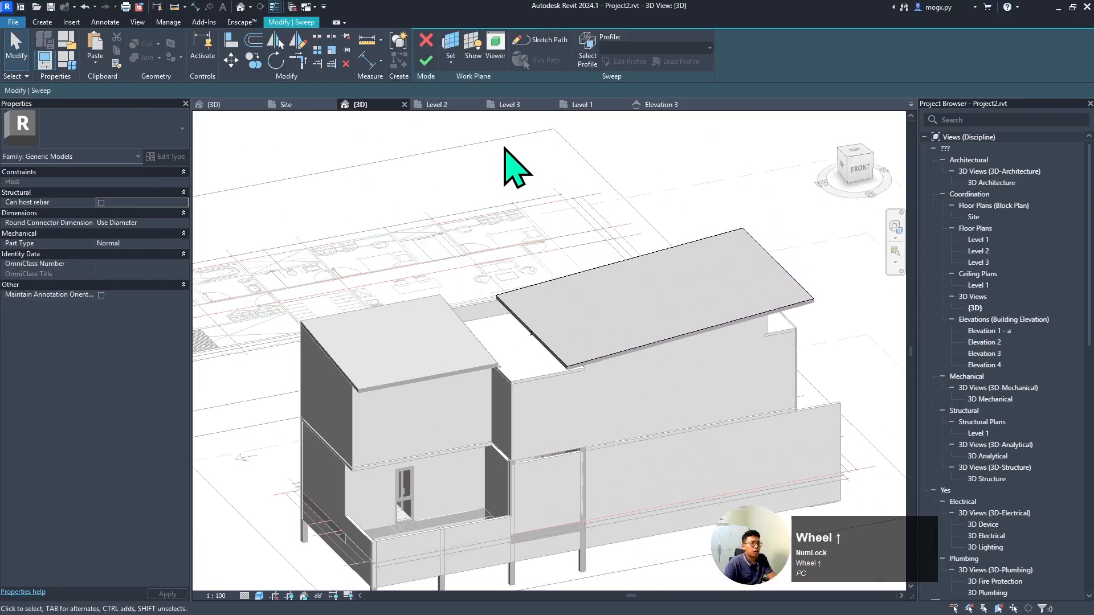
{"action": "left_click", "coordinate": [426, 59]}
{"action": "scroll", "coordinate": [618, 354], "scroll_direction": "up", "scroll_amount": 4}
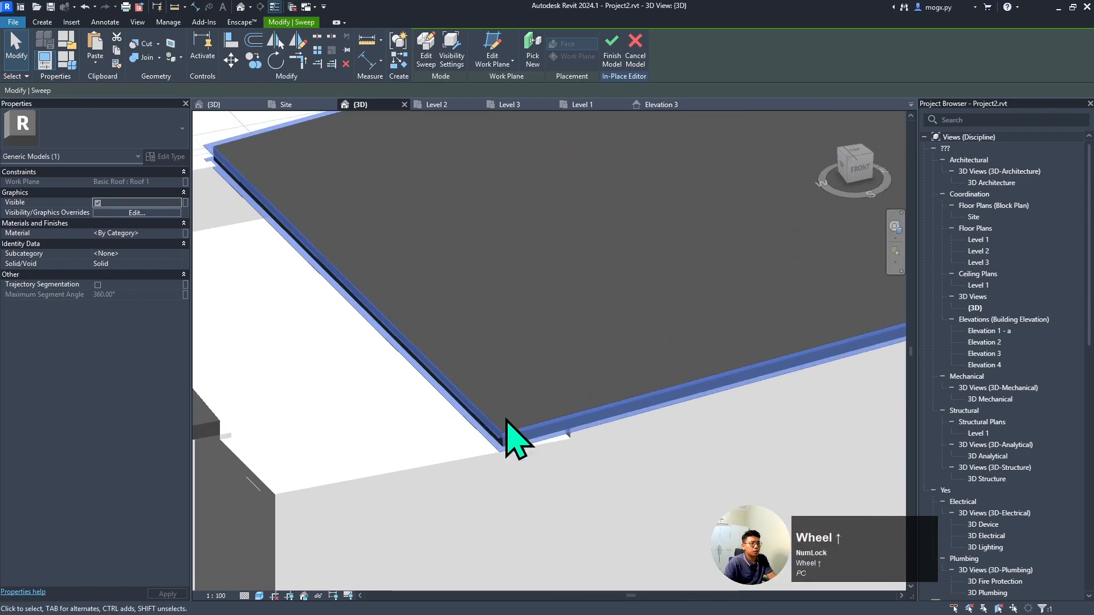
{"action": "scroll", "coordinate": [507, 393], "scroll_direction": "down", "scroll_amount": 1}
{"action": "middle_click_drag", "start_coordinate": [504, 393], "coordinate": [568, 439], "text": "shift"}
{"action": "scroll", "coordinate": [463, 403], "scroll_direction": "down", "scroll_amount": 4}
{"action": "scroll", "coordinate": [549, 464], "scroll_direction": "up", "scroll_amount": 5}
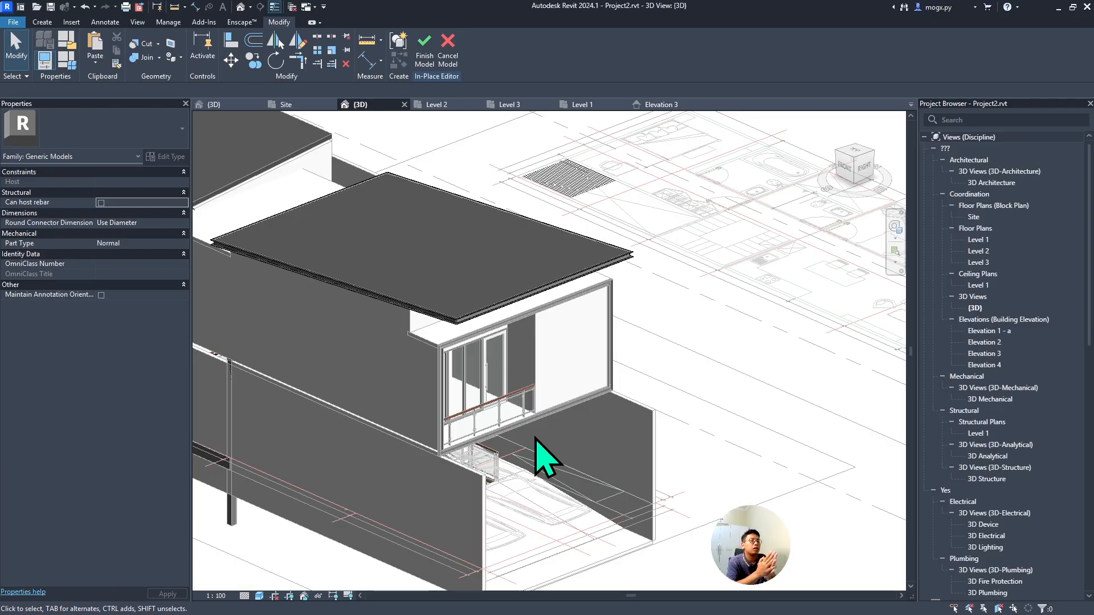
{"action": "scroll", "coordinate": [735, 251], "scroll_direction": "down", "scroll_amount": 3}
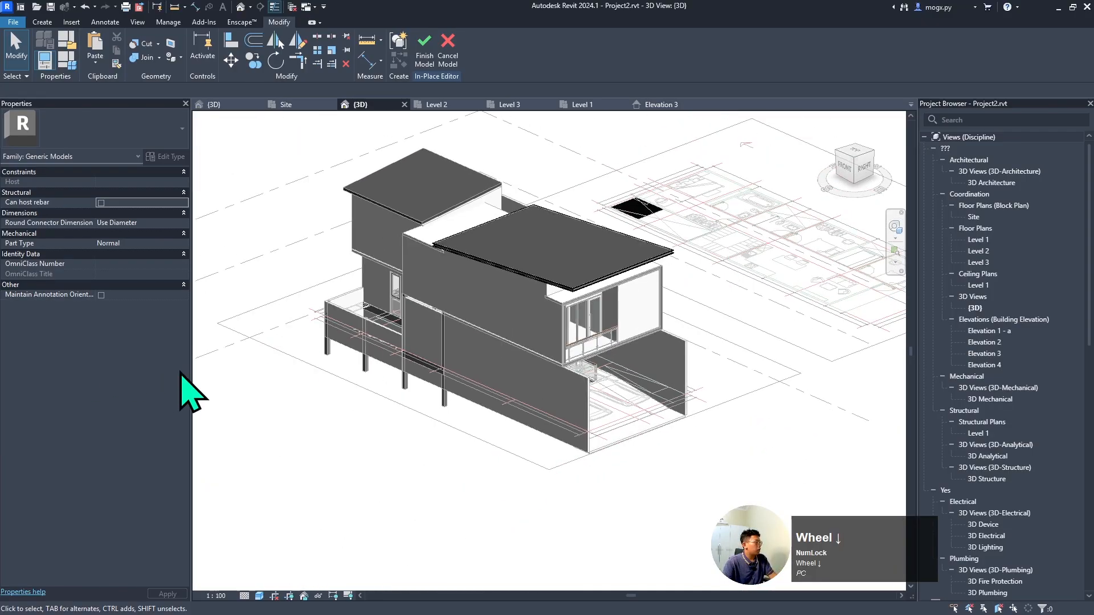